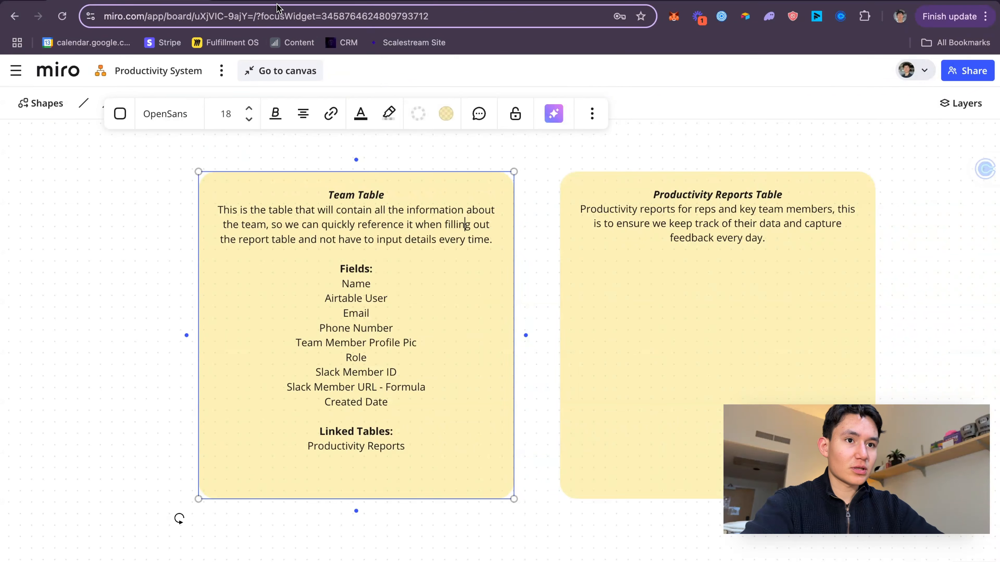
- Switch to Airtable and view the Team table in the Fulfillment Management Base
left_click(278, 4)
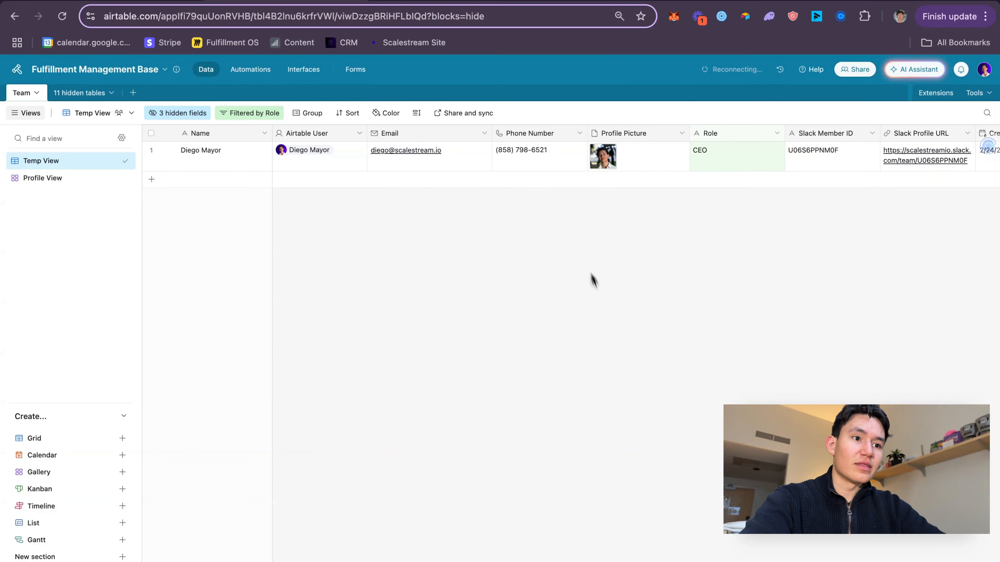
left_click(538, 167)
left_click(415, 311)
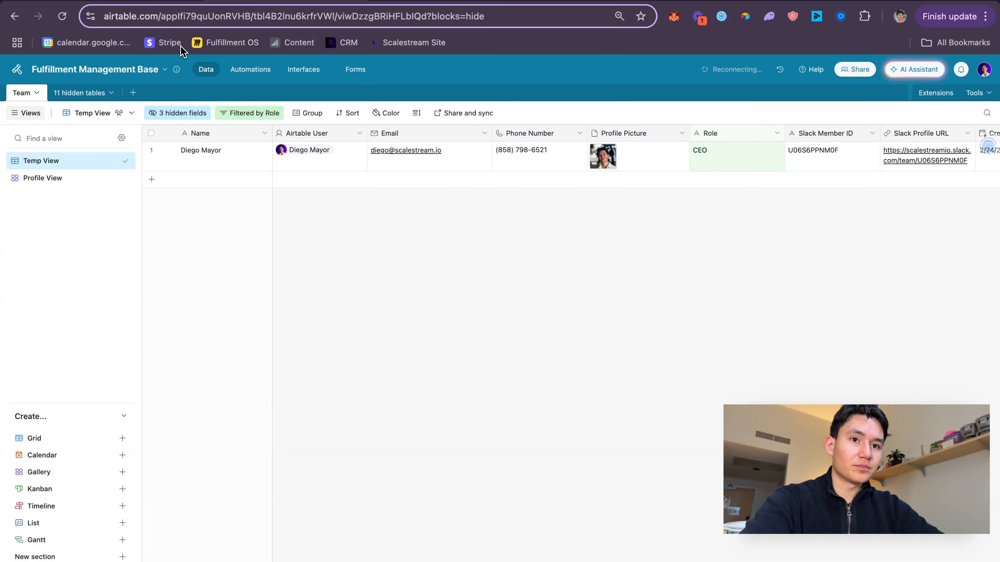
- Switch to the Miro board and review the Team Table card's description and field list from Name to Role
left_click(141, 3)
triple_click(353, 218)
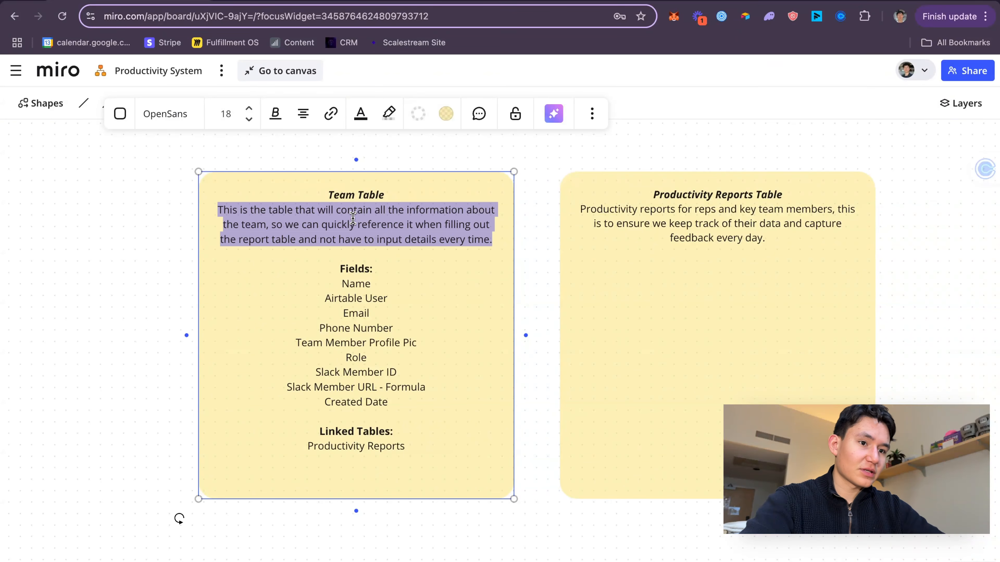
left_click(384, 264)
scroll(366, 299, "down", 1)
double_click(378, 241)
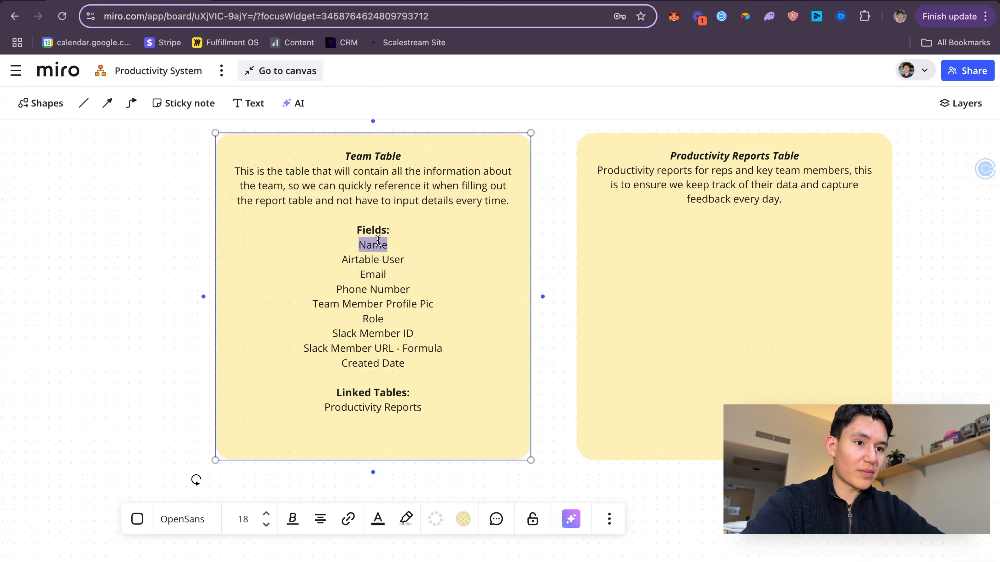
mouse_move(377, 241)
left_mouse_down()
mouse_move(377, 372)
mouse_move(394, 347)
mouse_move(376, 244)
left_mouse_up()
left_click(403, 359)
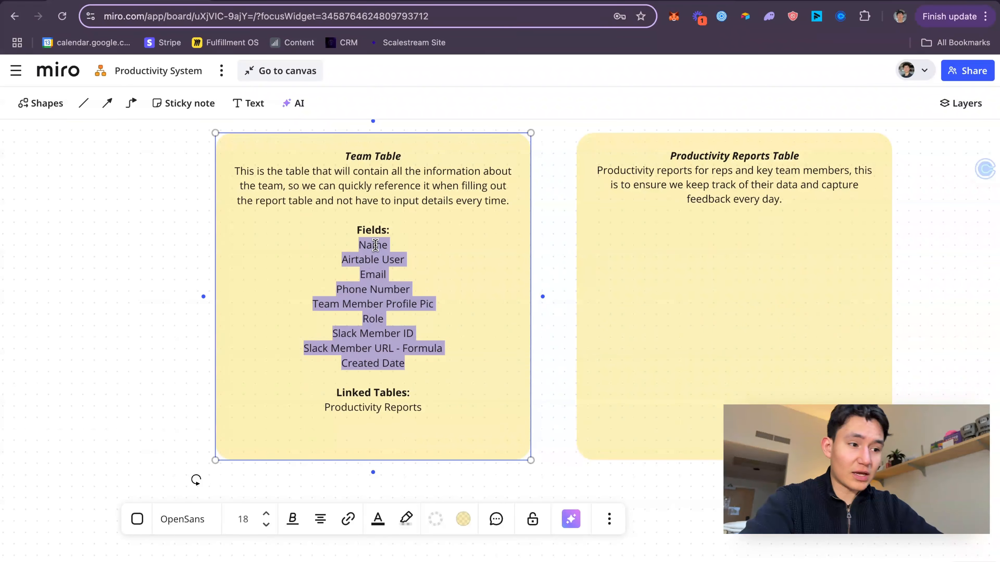
double_click(362, 242)
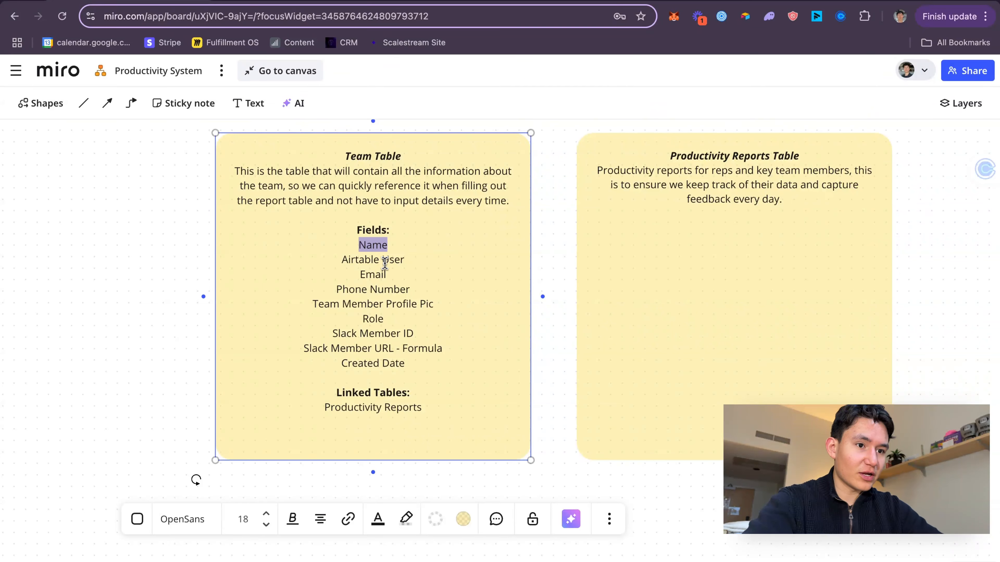
double_click(382, 285)
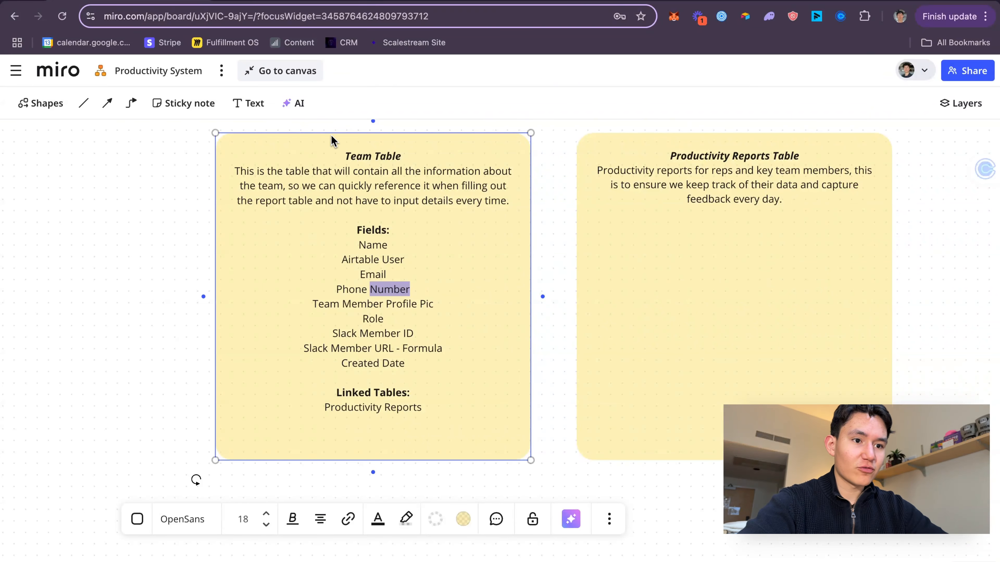
triple_click(376, 308)
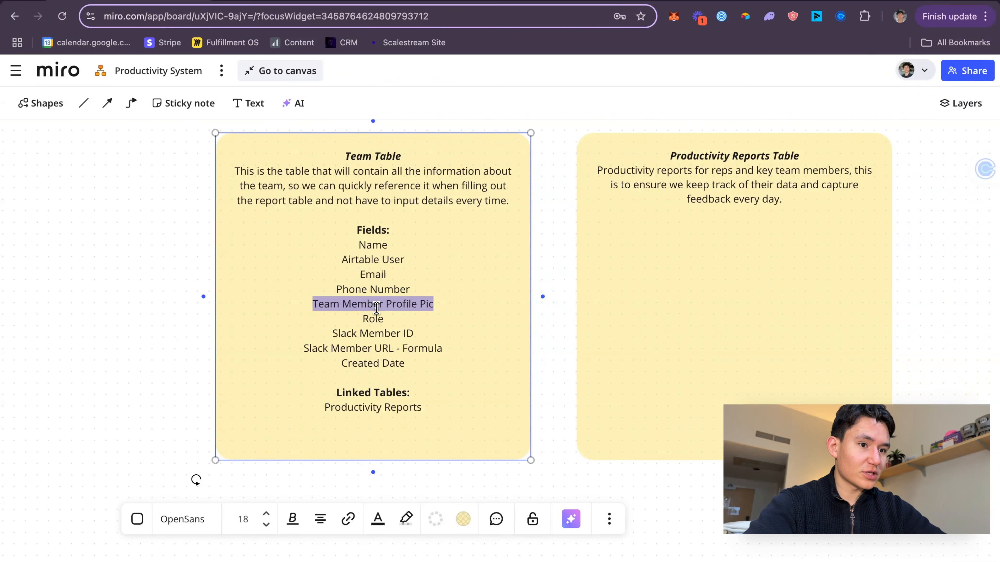
double_click(379, 317)
- Switch to Airtable and examine the Team table's record across its fields from Name to Created Date
left_click(268, 1)
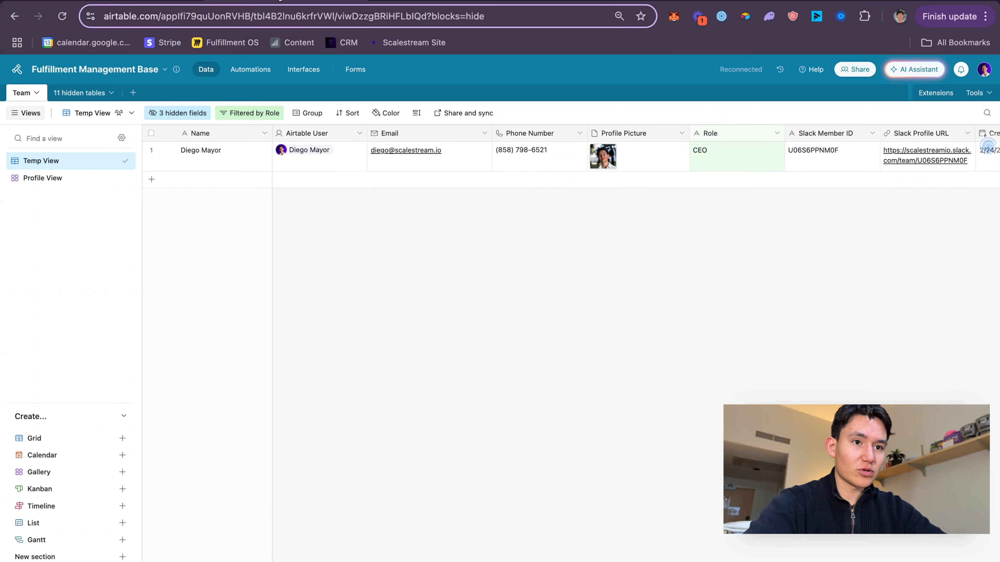
left_click(238, 155)
left_click(309, 153)
left_click(310, 153)
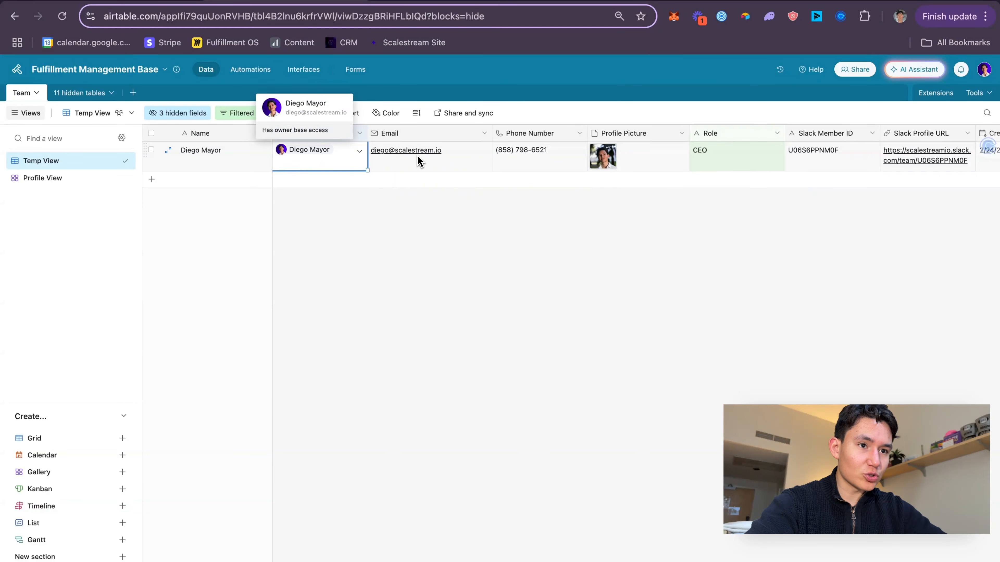
left_click(418, 158)
scroll(523, 157, "right", 2)
scroll(523, 158, "right", 3)
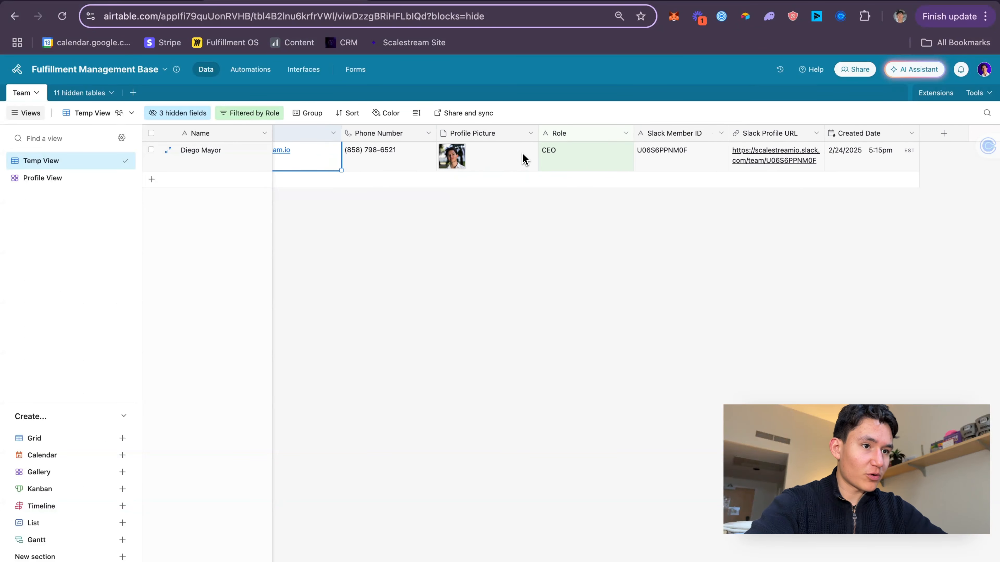
left_click(588, 157)
left_click(688, 153)
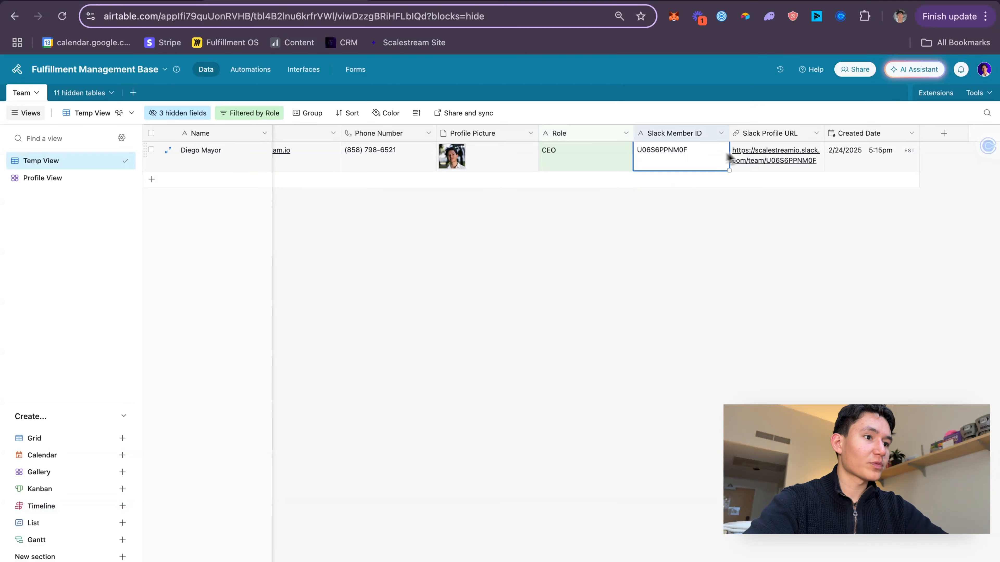
left_click(889, 157)
left_click(792, 275)
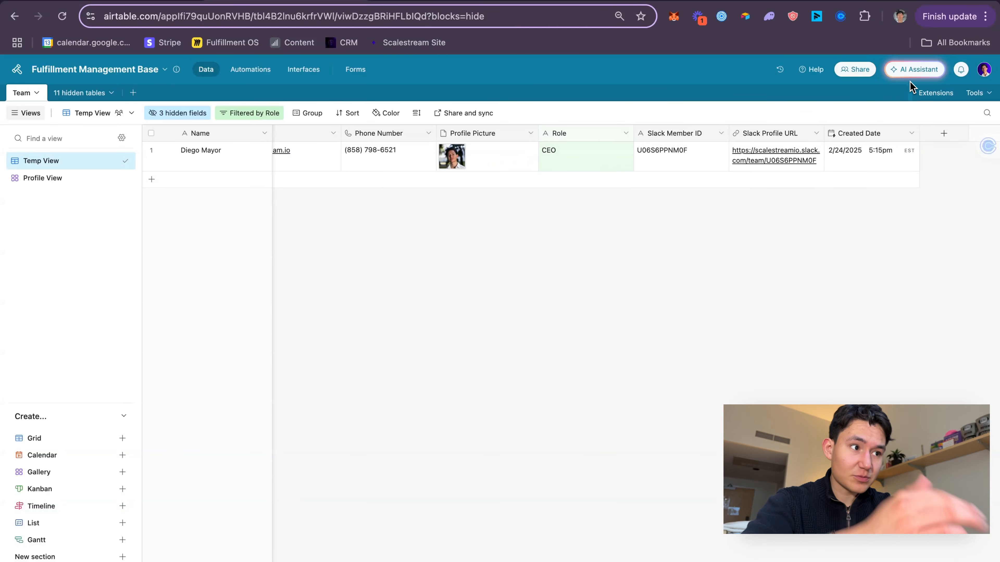
- View the field types available for a new field in the Team table without adding one
left_click(944, 133)
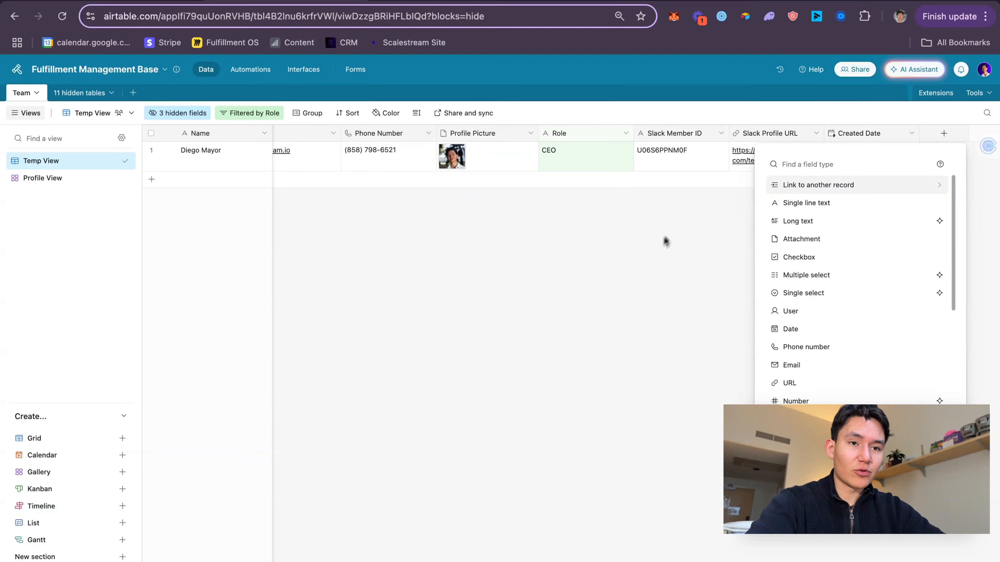
left_click(662, 240)
left_click(943, 134)
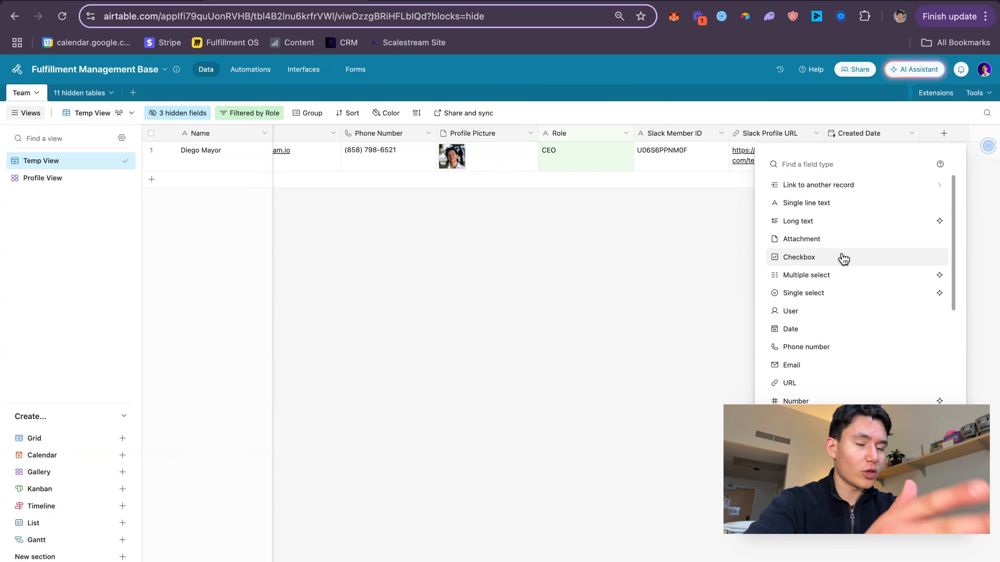
left_click(469, 179)
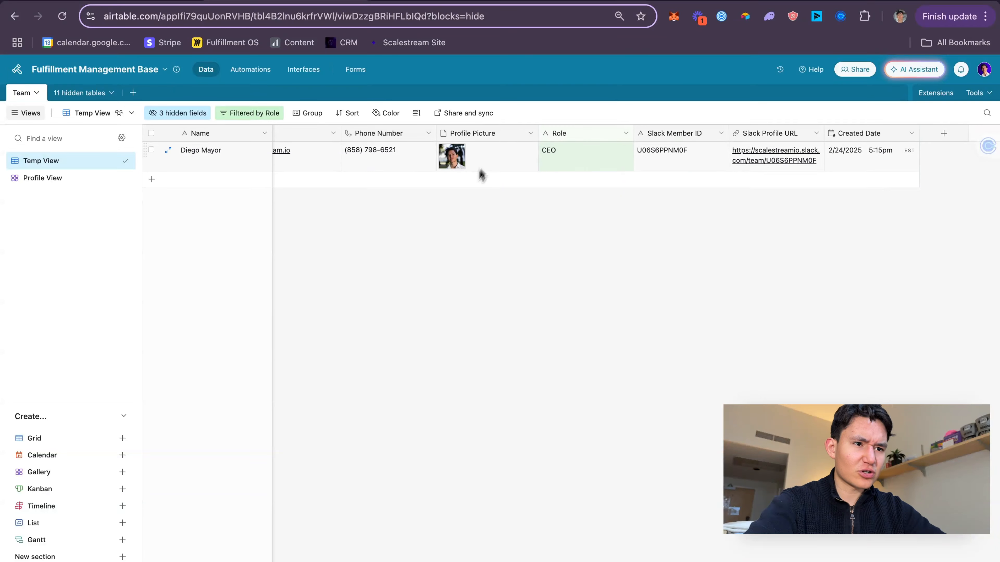
scroll(724, 238, "right", 5)
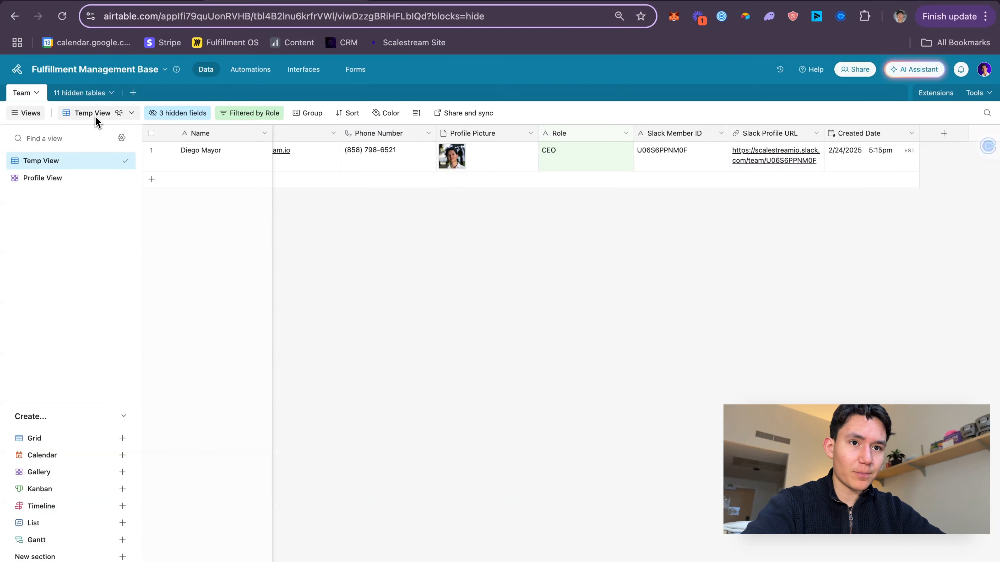
- Switch to the Miro board and review the Productivity Reports entry under Linked Tables on the Team Table card
left_click(166, 3)
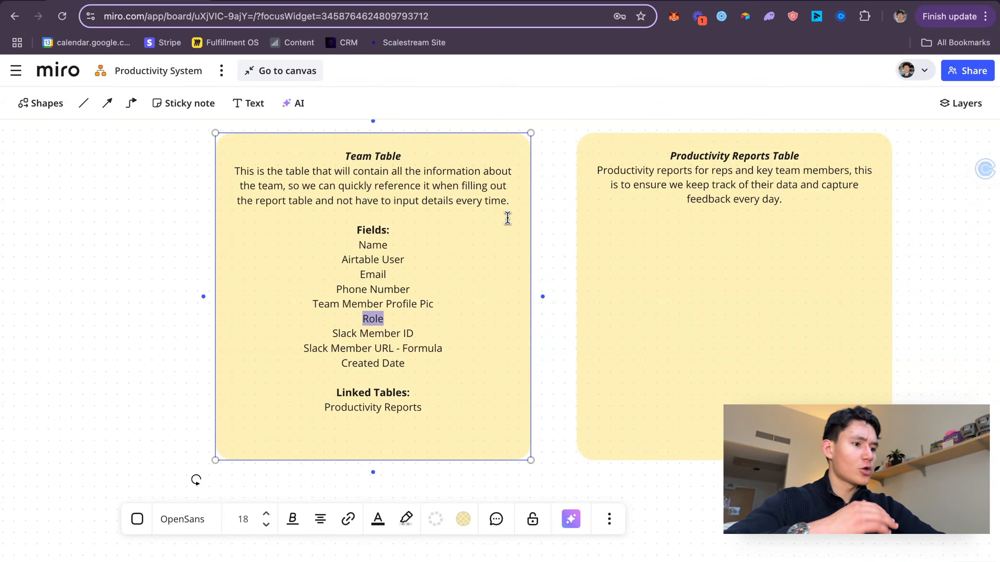
left_click(427, 276)
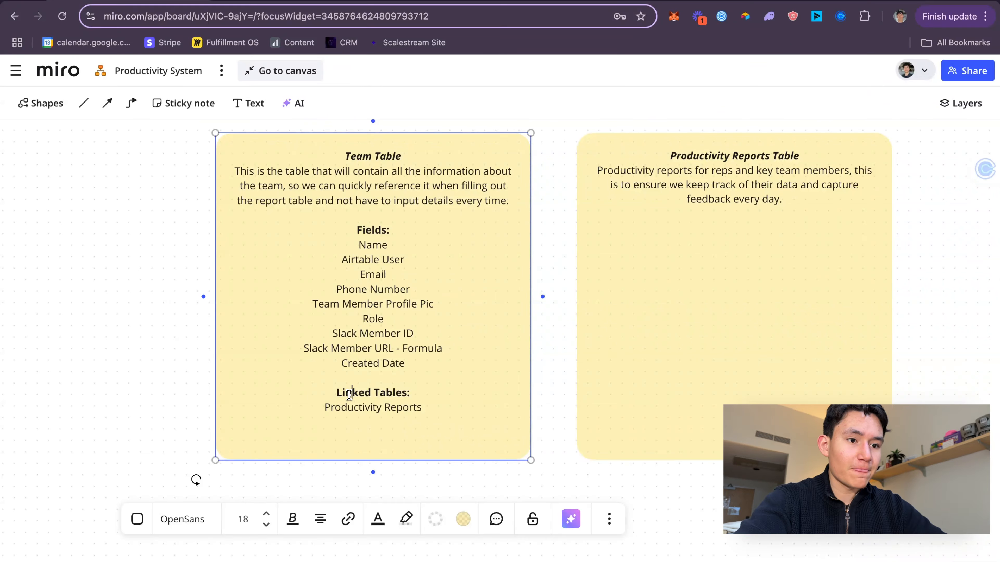
left_click_drag(350, 393, 364, 407)
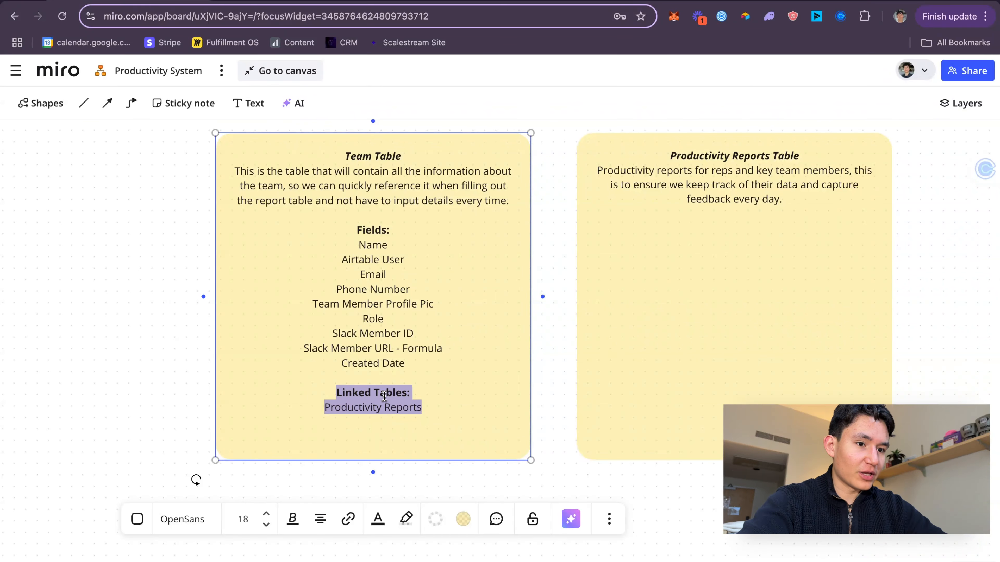
triple_click(381, 413)
left_click(558, 367)
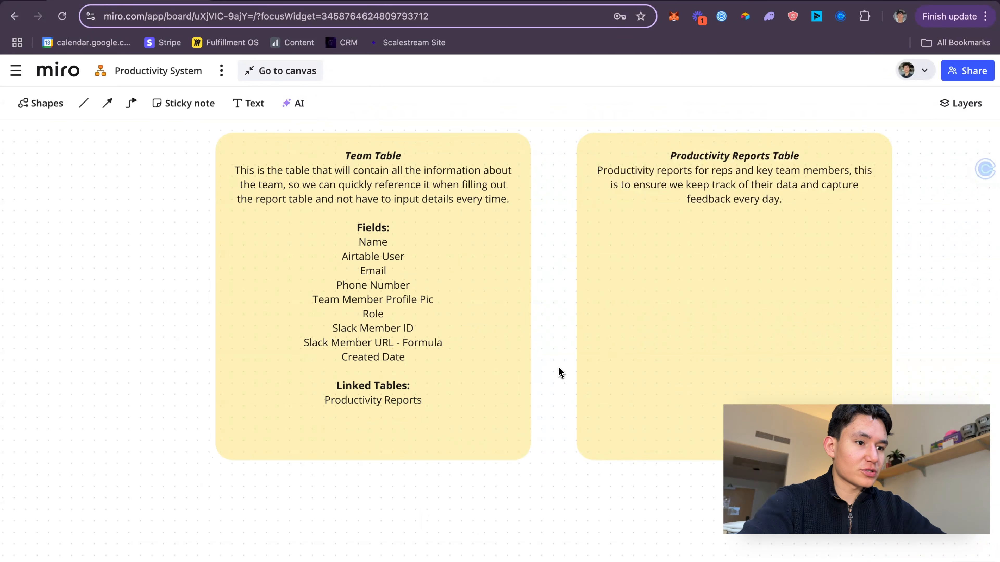
- Add a yellow sticky note reading "Select the team member" just below the left end of the REPORT FORM header
scroll(558, 368, "right", 15)
scroll(559, 367, "down", 5)
scroll(558, 367, "left", 2)
scroll(482, 267, "up", 3)
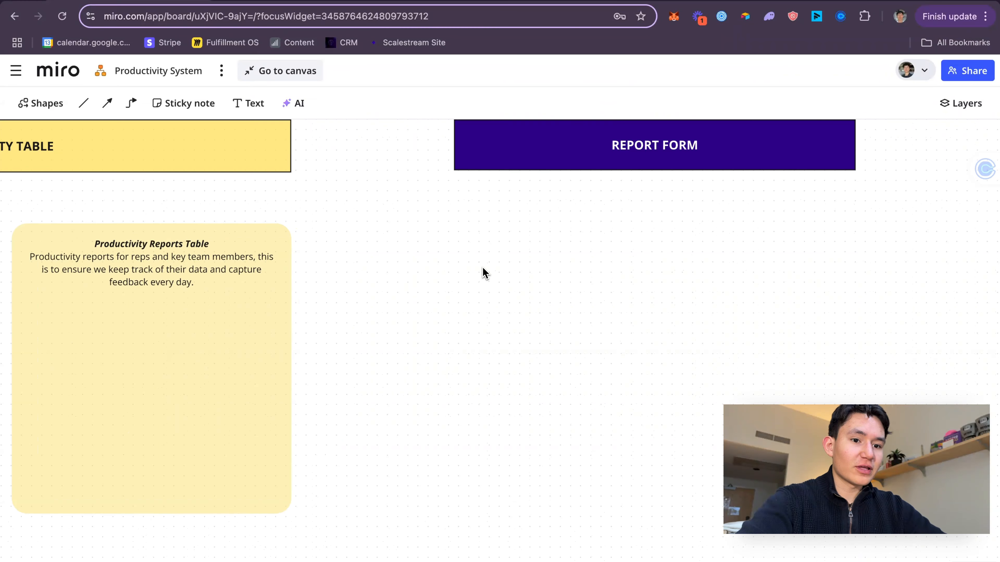
scroll(473, 271, "right", 3)
left_click(184, 111)
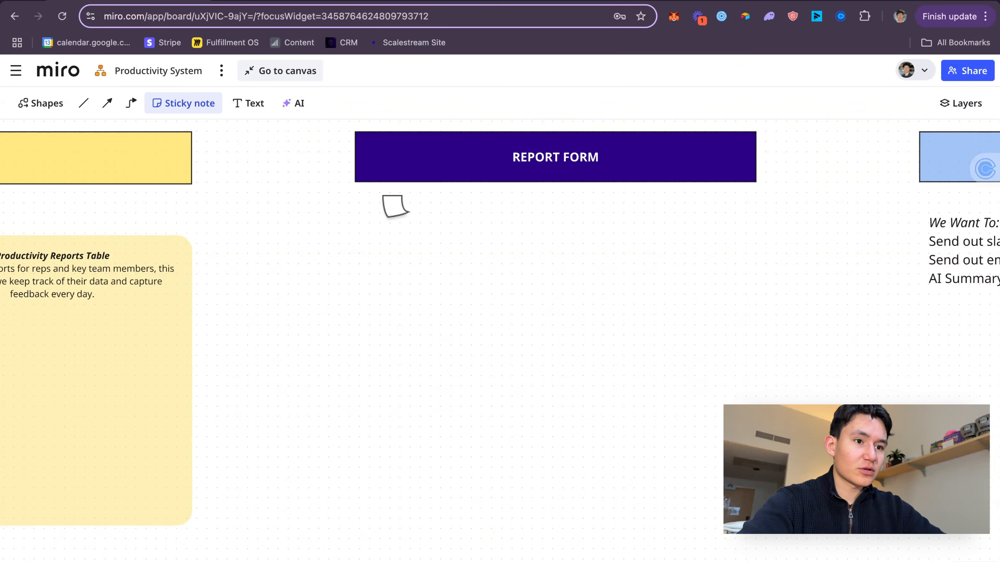
left_click(402, 232)
type("S")
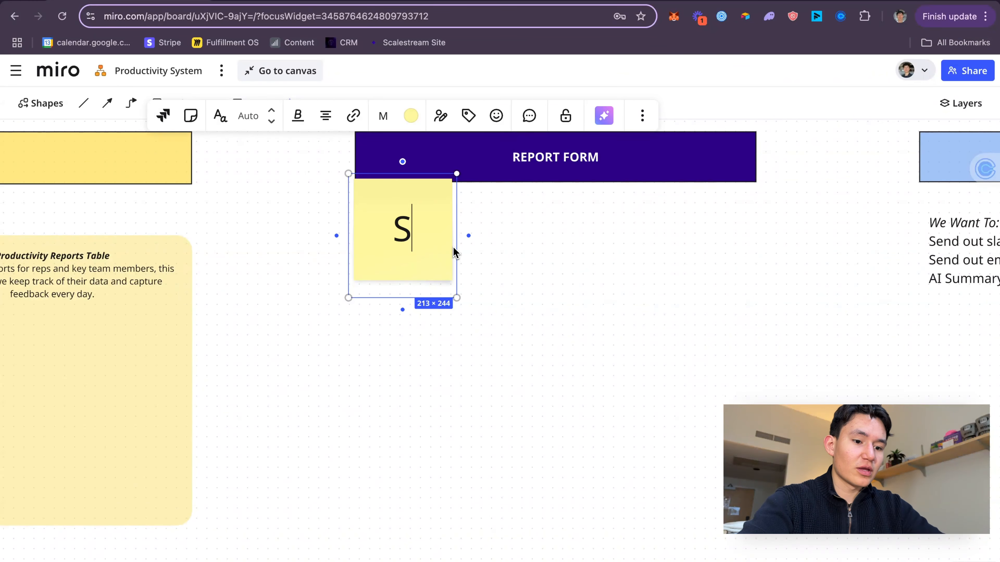
type("elect the team")
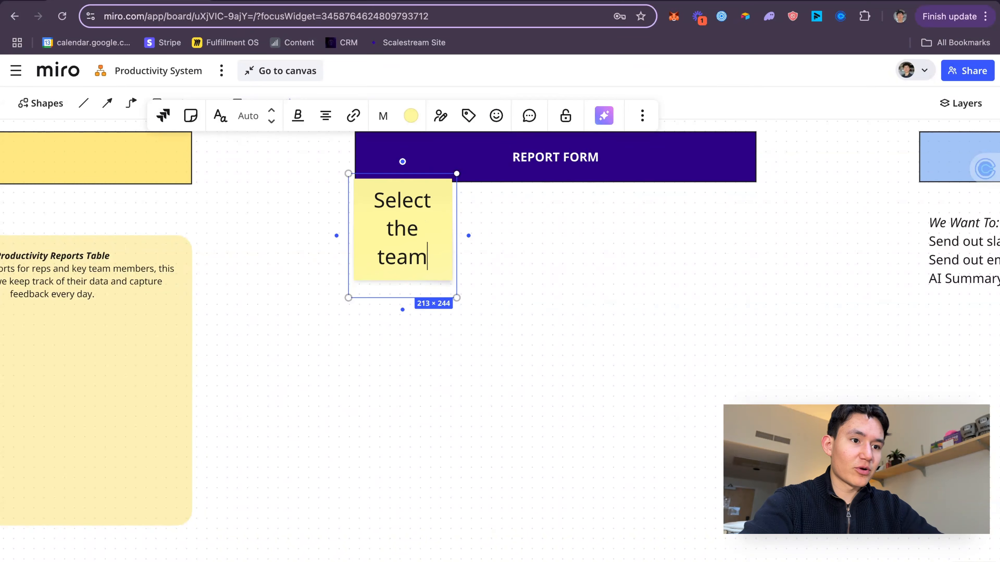
type(" member")
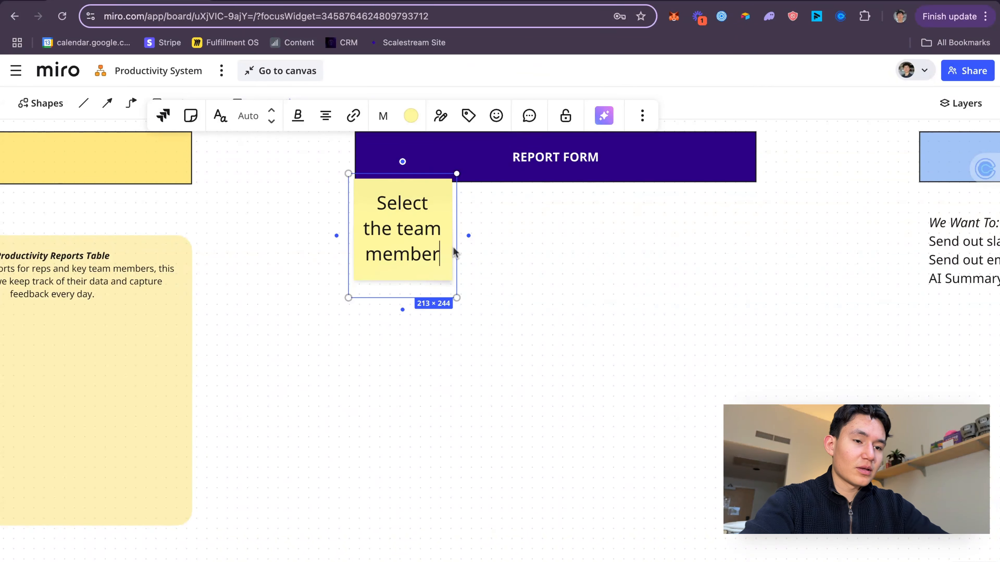
left_click(488, 272)
left_click_drag(435, 254, 433, 287)
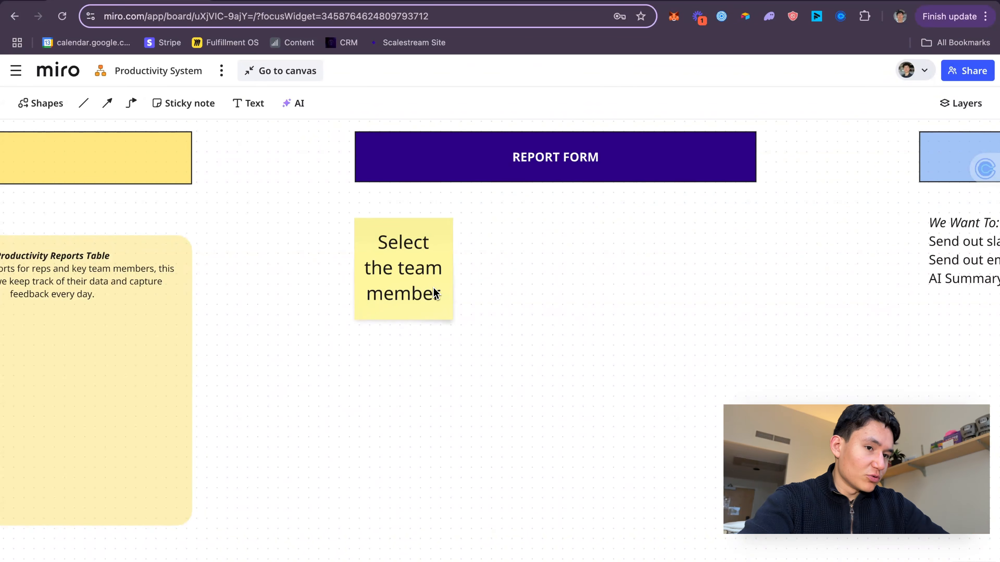
- Shrink the "Select the team member" sticky note to about half its width, keeping it below the REPORT FORM header's left end
scroll(433, 288, "left", 2)
left_click(433, 241)
mouse_move(416, 189)
left_mouse_down()
mouse_move(489, 239)
mouse_move(480, 189)
left_mouse_up()
left_click(447, 217)
left_click(455, 134)
left_click(455, 165)
left_click(432, 278)
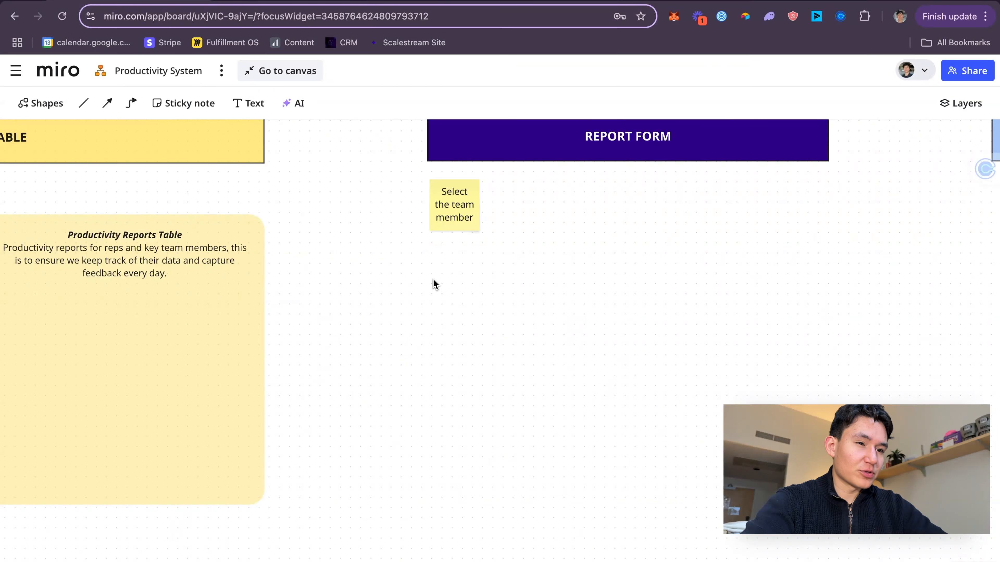
- Connect the Team Table card to the Productivity Reports Table card with an arrow
scroll(433, 279, "left", 15)
scroll(433, 278, "right", 10)
scroll(433, 280, "up", 4)
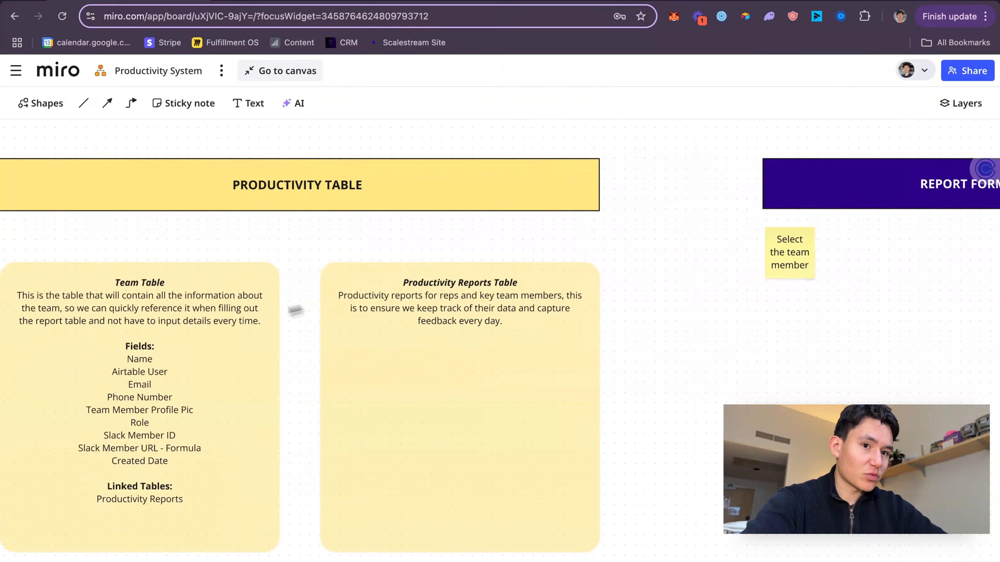
left_click(219, 345)
left_click(291, 411)
left_click(295, 439)
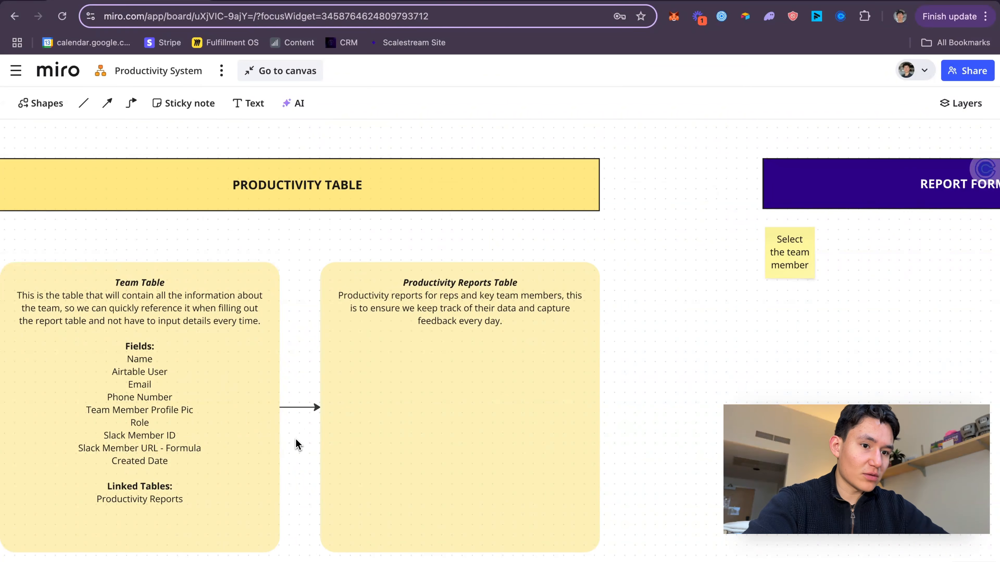
scroll(295, 439, "right", 4)
scroll(296, 438, "left", 5)
scroll(296, 439, "down", 2)
scroll(295, 439, "down", 2)
scroll(295, 438, "left", 2)
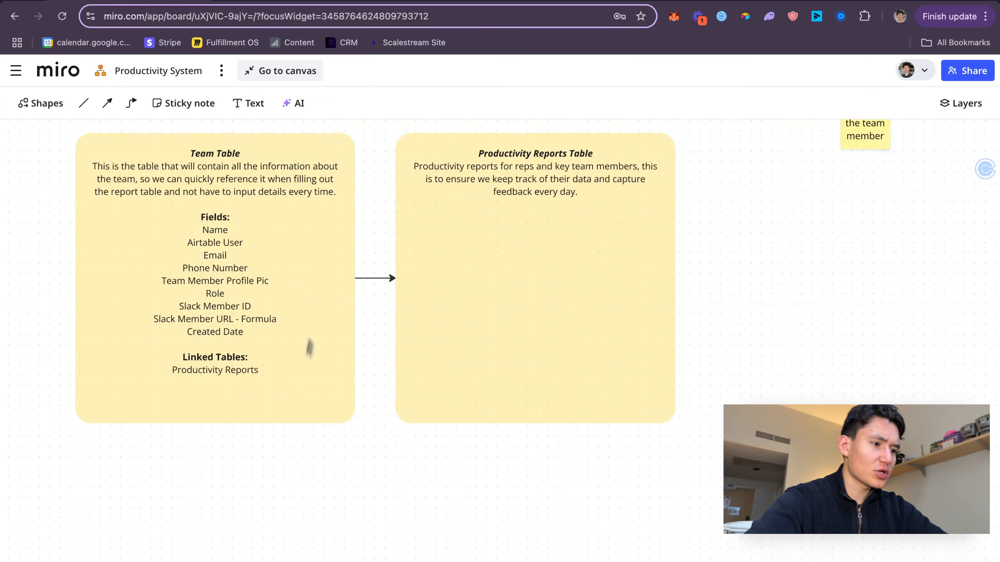
scroll(680, 152, "right", 5)
scroll(680, 151, "up", 1)
scroll(679, 147, "down", 2)
scroll(679, 146, "right", 2)
scroll(679, 146, "left", 5)
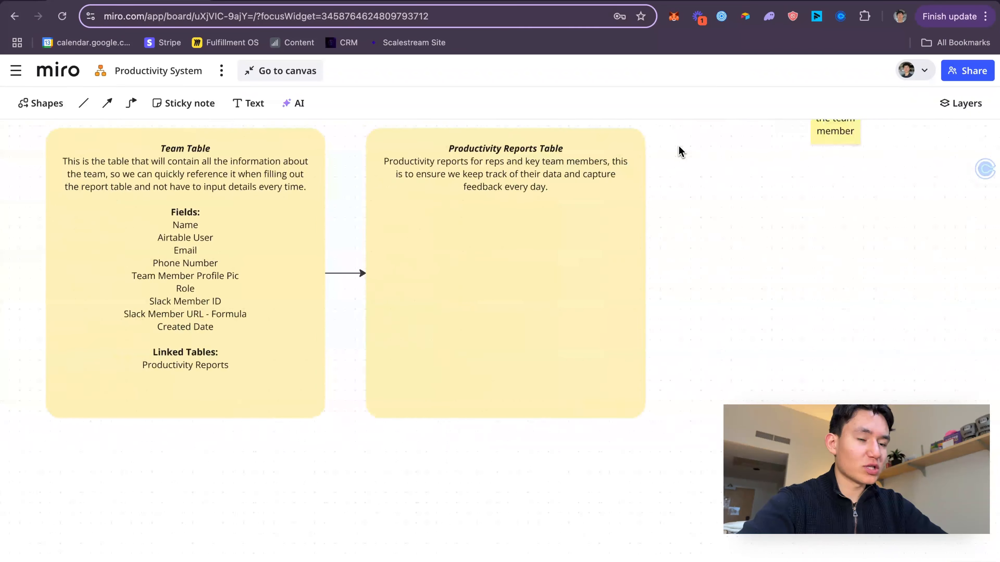
scroll(679, 147, "up", 3)
scroll(679, 147, "down", 3)
scroll(660, 157, "up", 2)
scroll(661, 156, "left", 3)
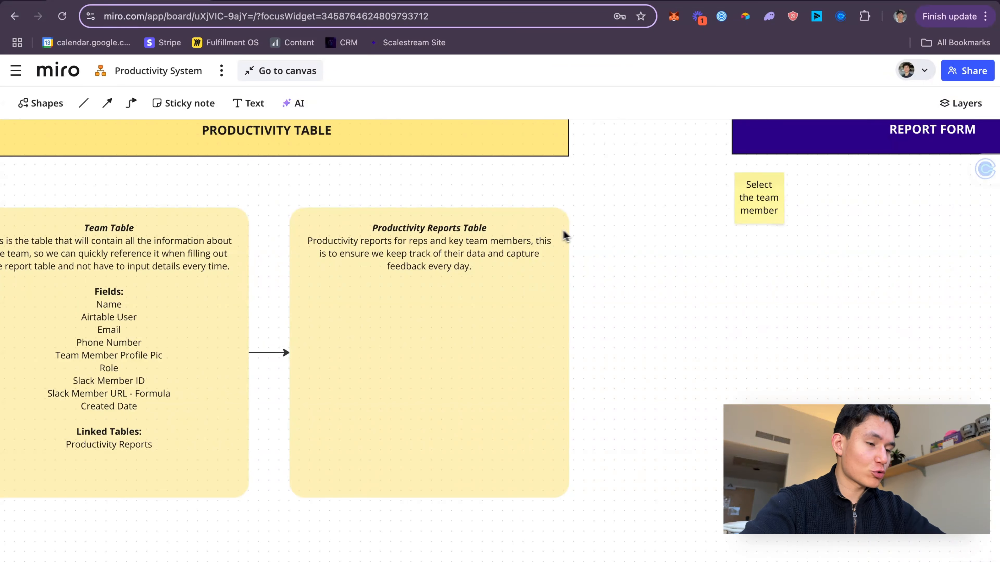
- Add the line "Type of Report: SOD, EOD" below the description on the Productivity Reports Table card, separated by a blank line
scroll(494, 264, "up", 1)
scroll(494, 265, "left", 2)
scroll(508, 264, "up", 2)
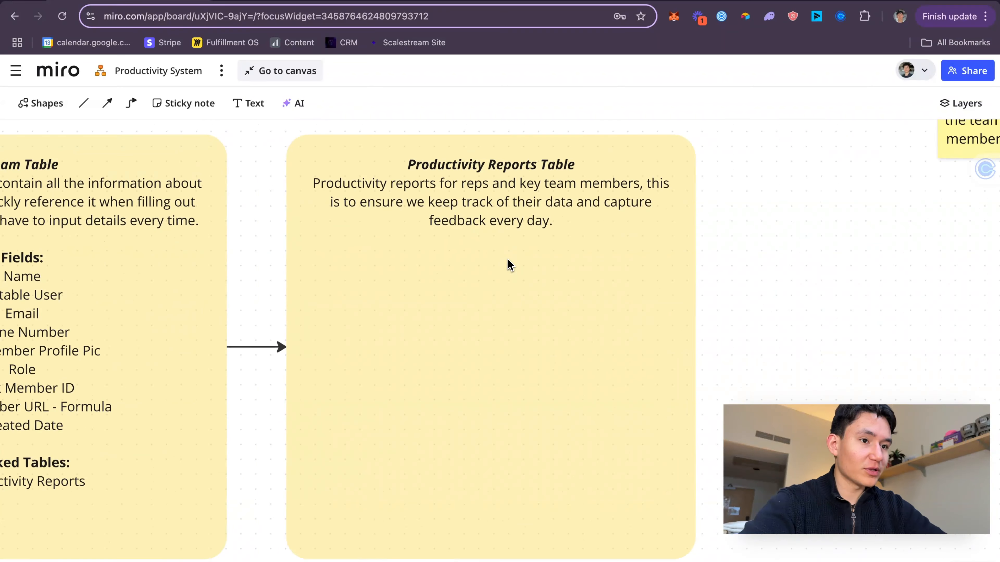
left_click(550, 247)
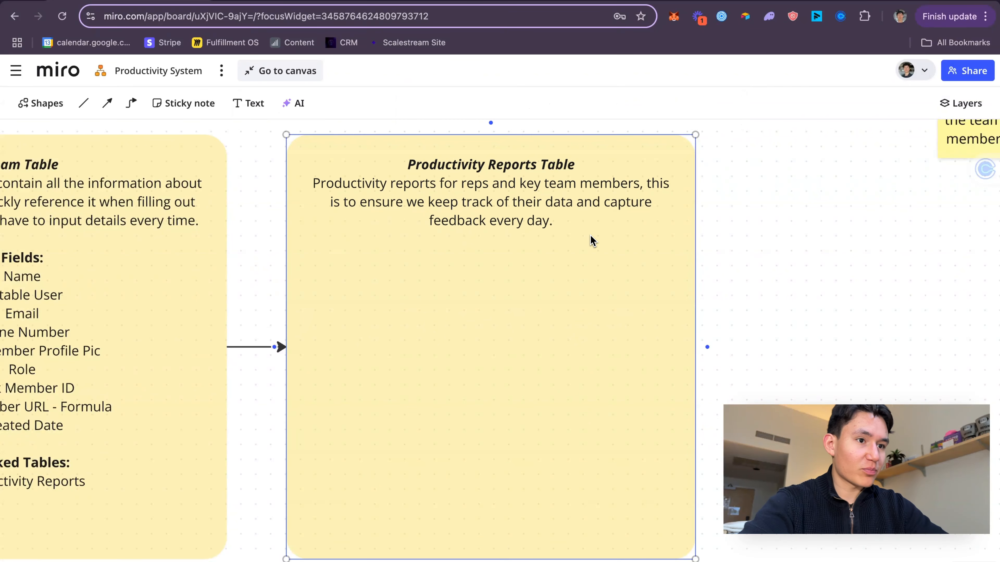
double_click(592, 227)
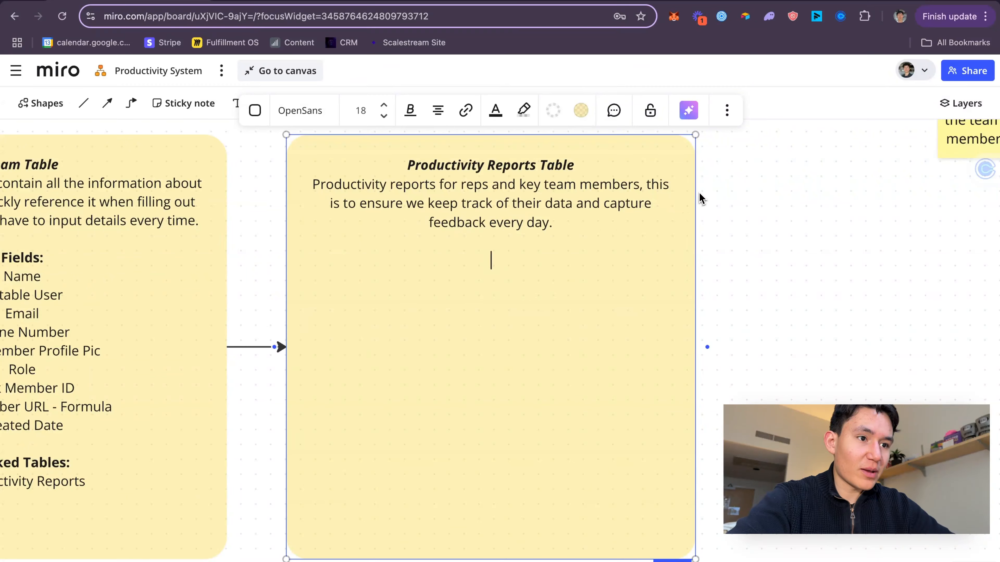
key("Return")
key("Return")
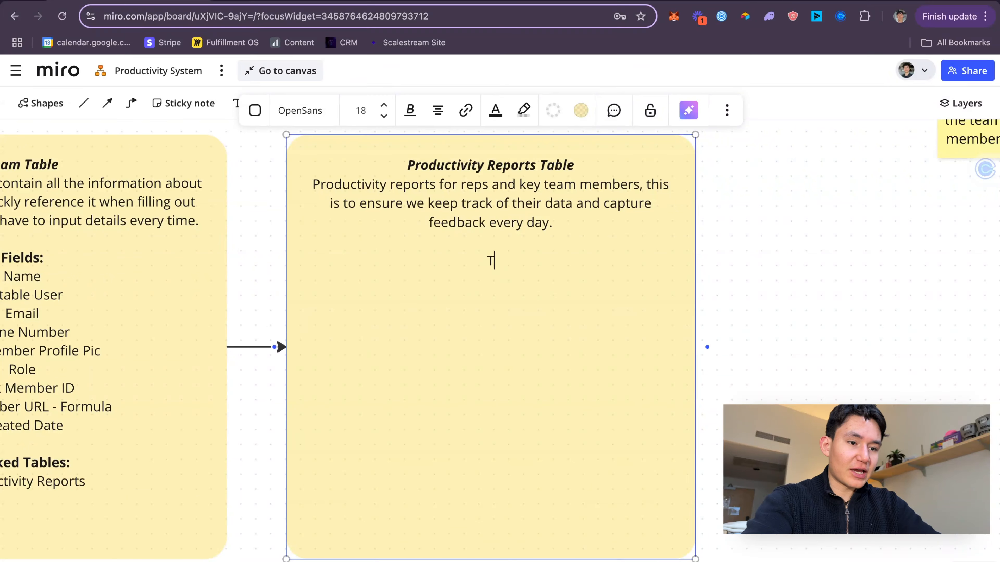
type("yope")
key("BackSpace")
type("pe ")
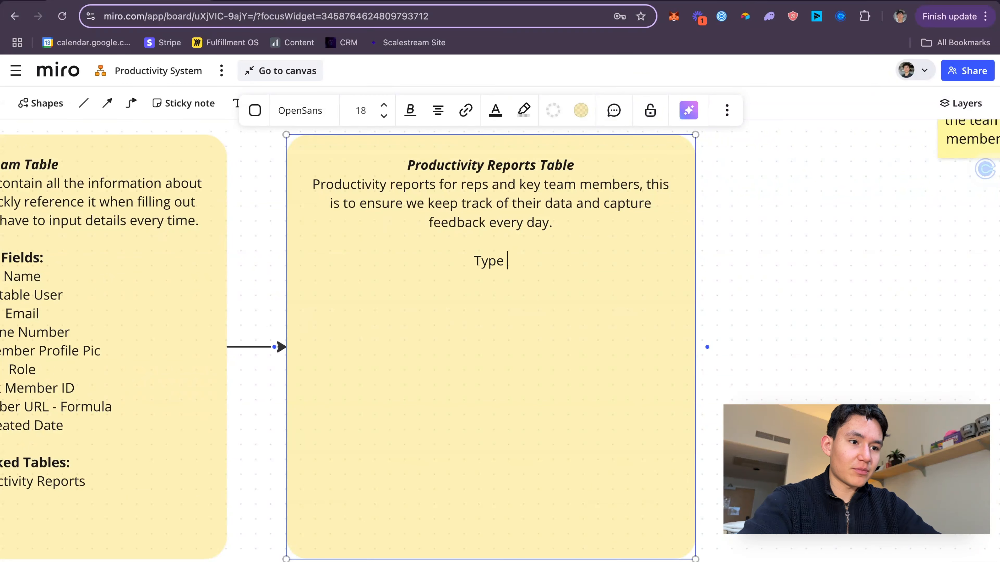
type("of Report: ")
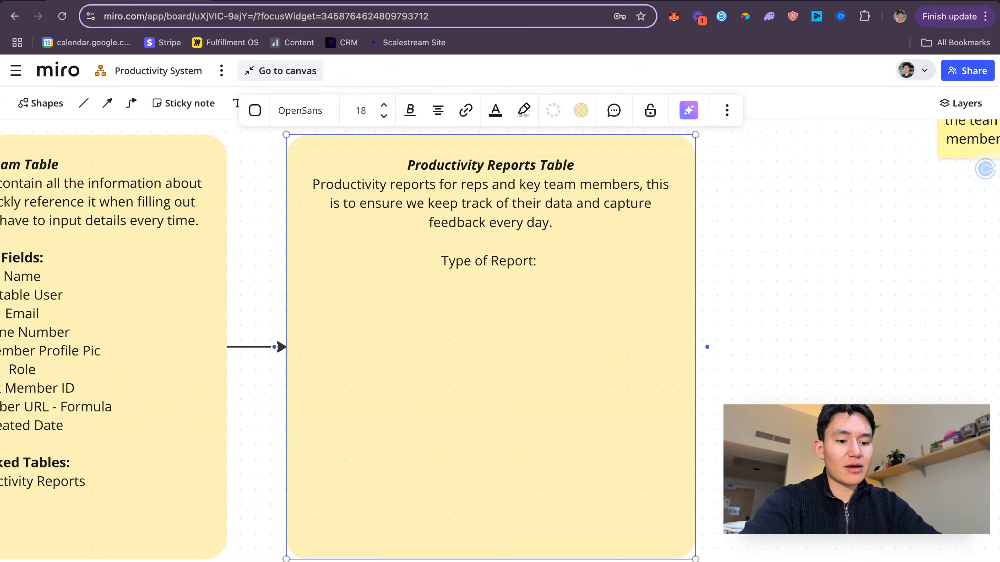
type("S")
key("BackSpace")
type("S")
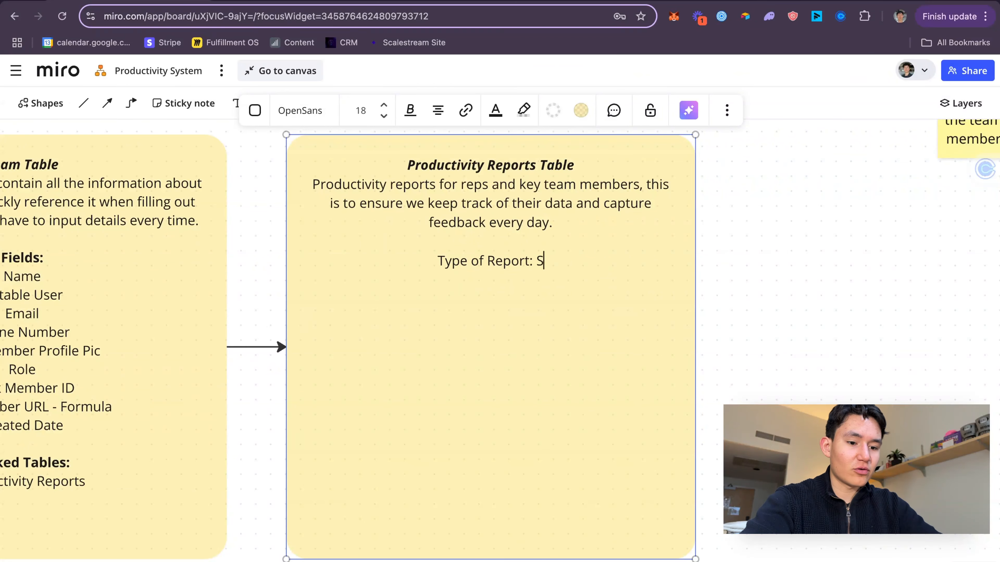
type("OD, ")
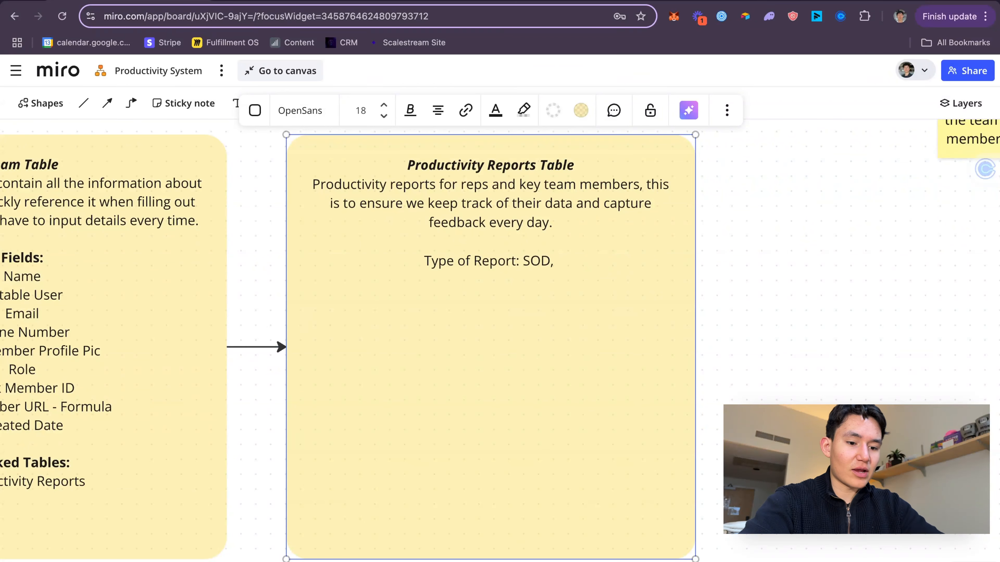
type("EOD")
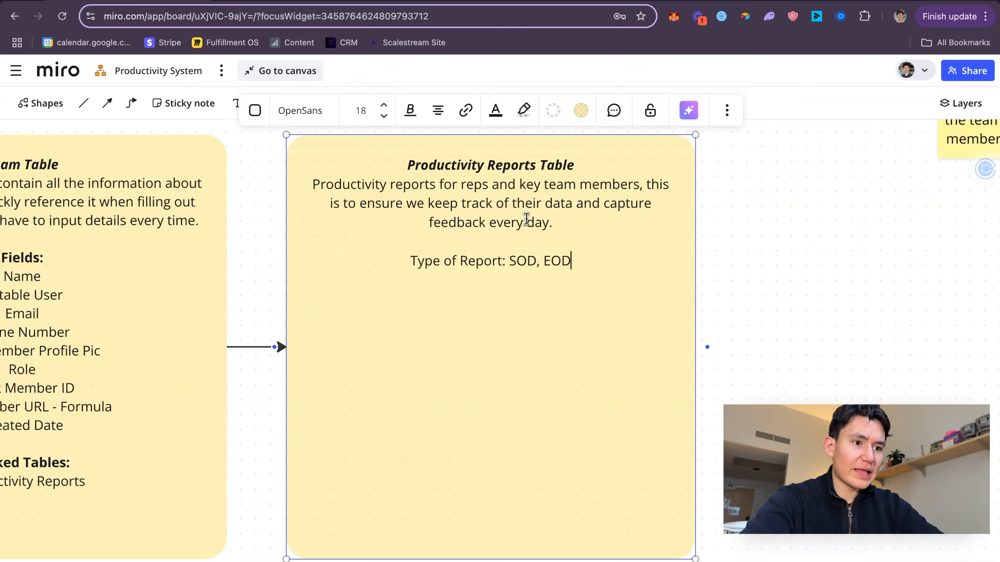
- Shorten the report type line to "Type of Report: EOD" and insert an empty line above it
key("BackSpace")
key("BackSpace")
key("BackSpace")
key("BackSpace")
key("BackSpace")
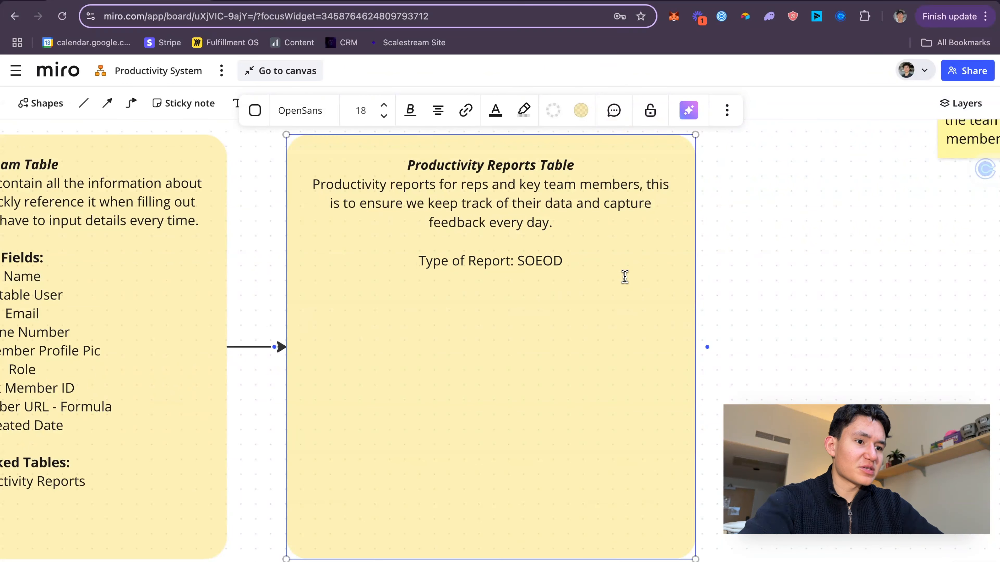
key("Return")
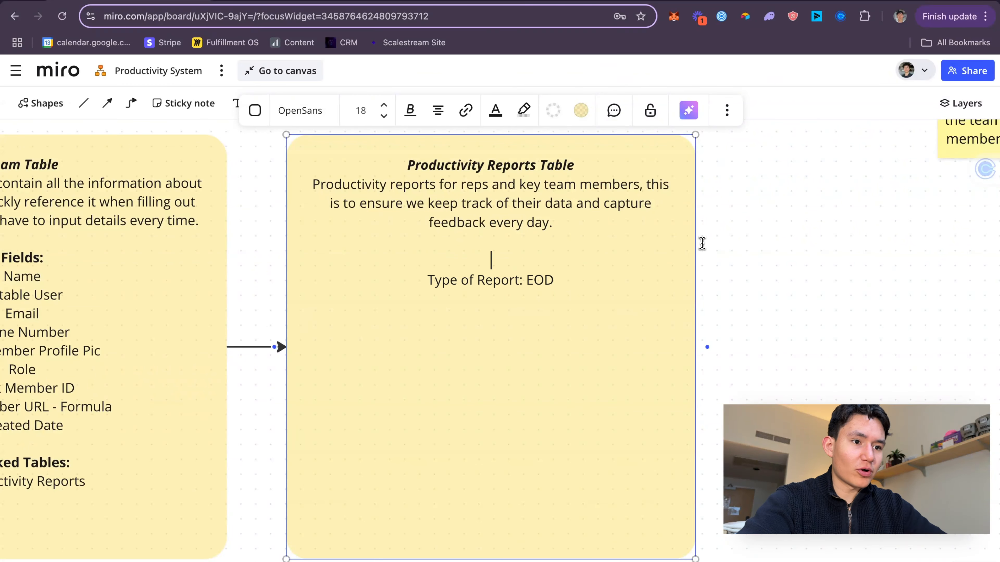
triple_click(520, 277)
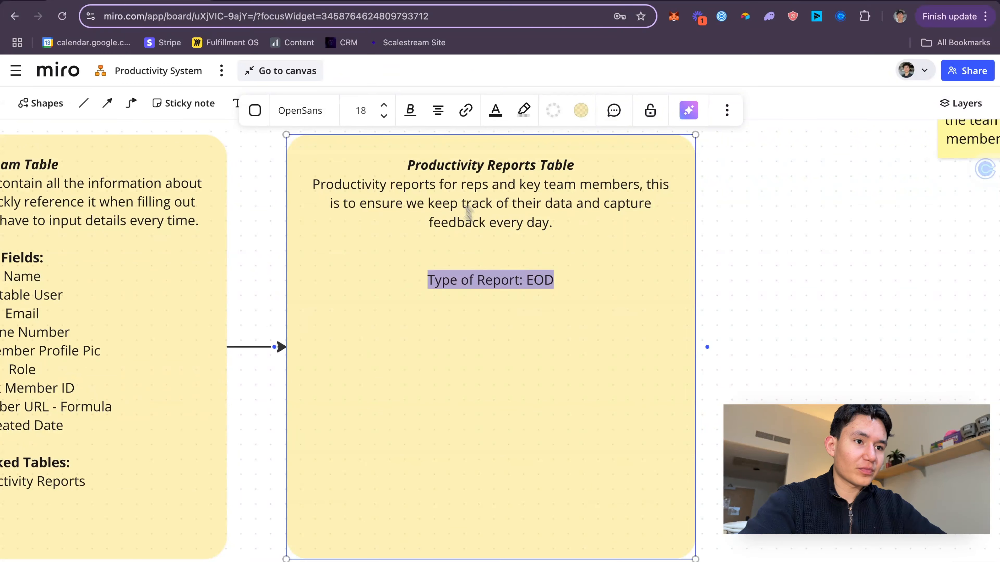
- Replace the title of the Productivity Reports Table card with "EOD Reports", keeping it on its own line
double_click(449, 184)
triple_click(451, 165)
type("EOD Rep")
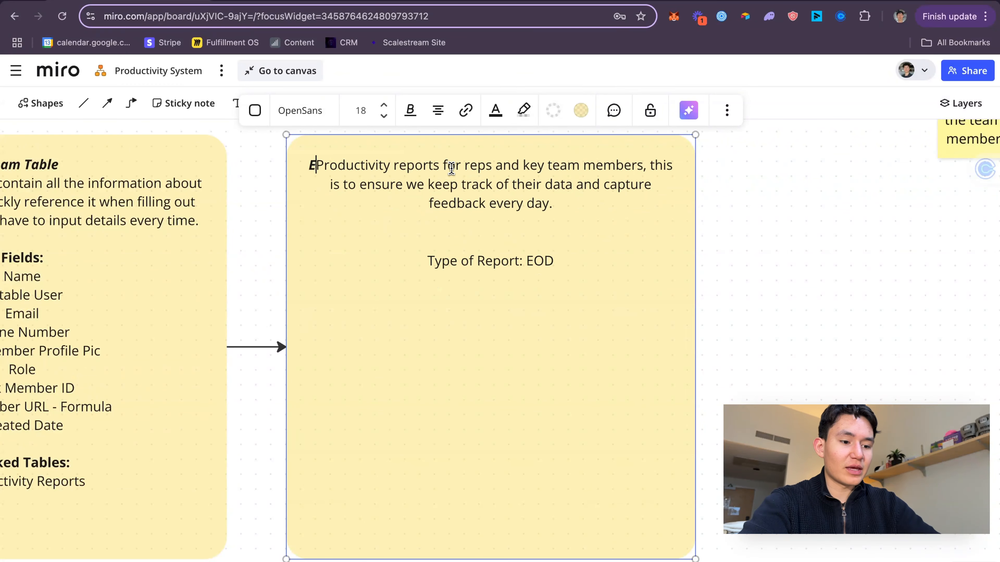
type("ort")
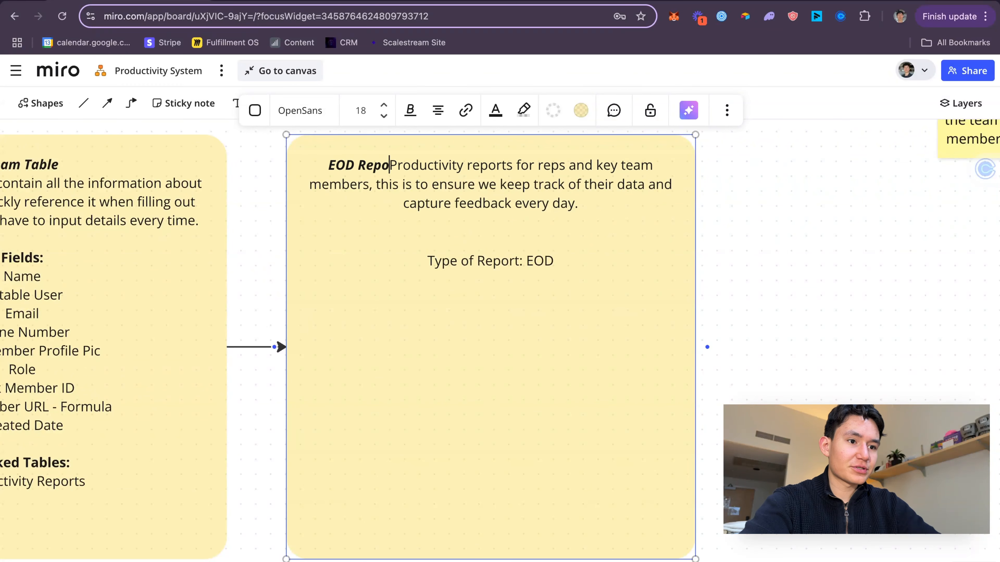
type("s")
key("Return")
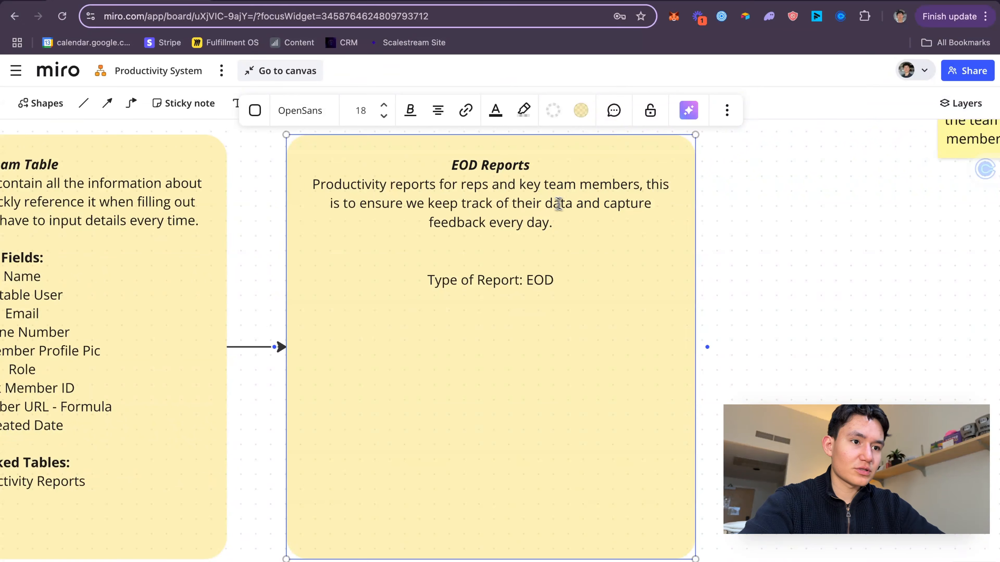
- Change the card's title to "Productivity Reports"
double_click(521, 182)
double_click(458, 163)
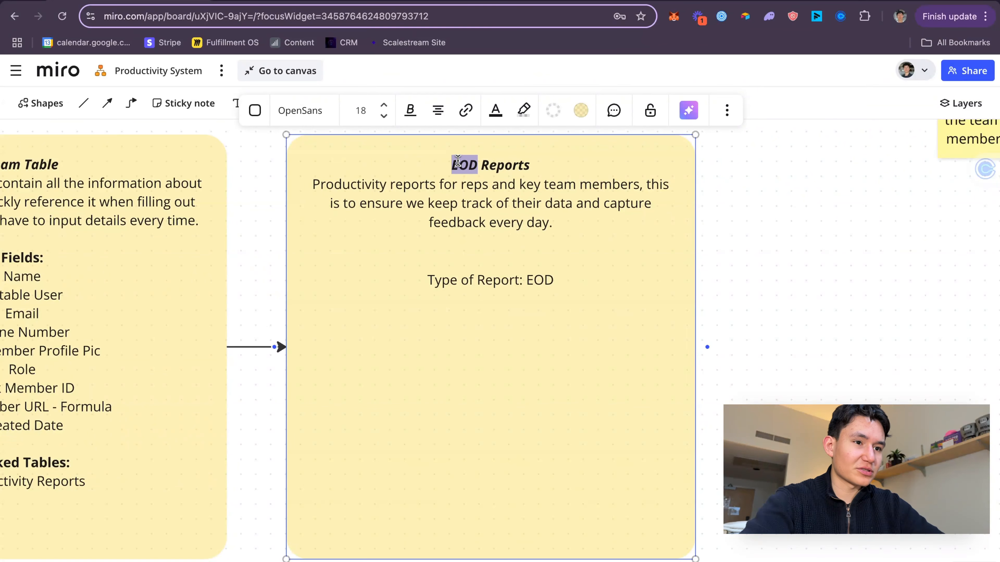
type("Prodi")
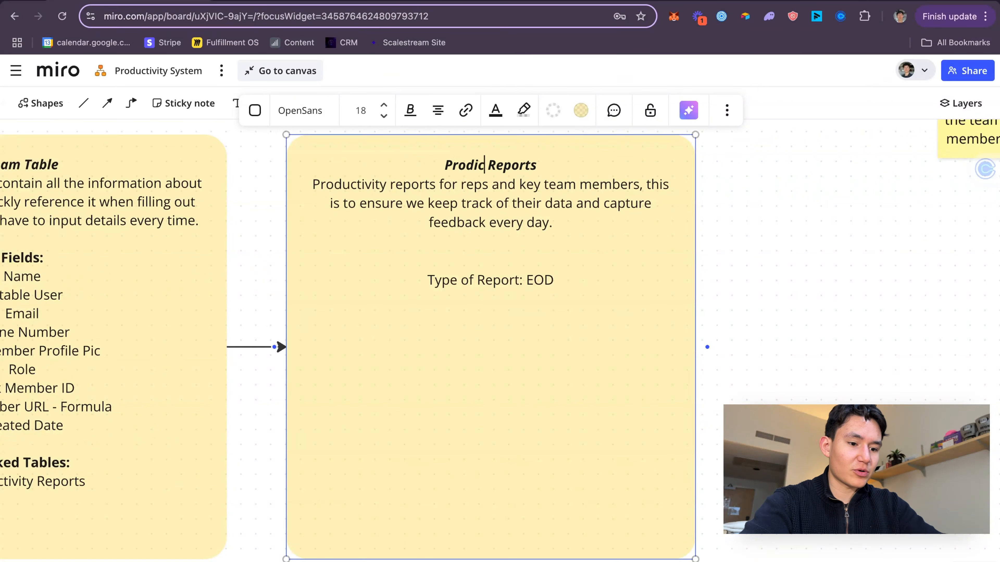
key("BackSpace")
type("uctivity")
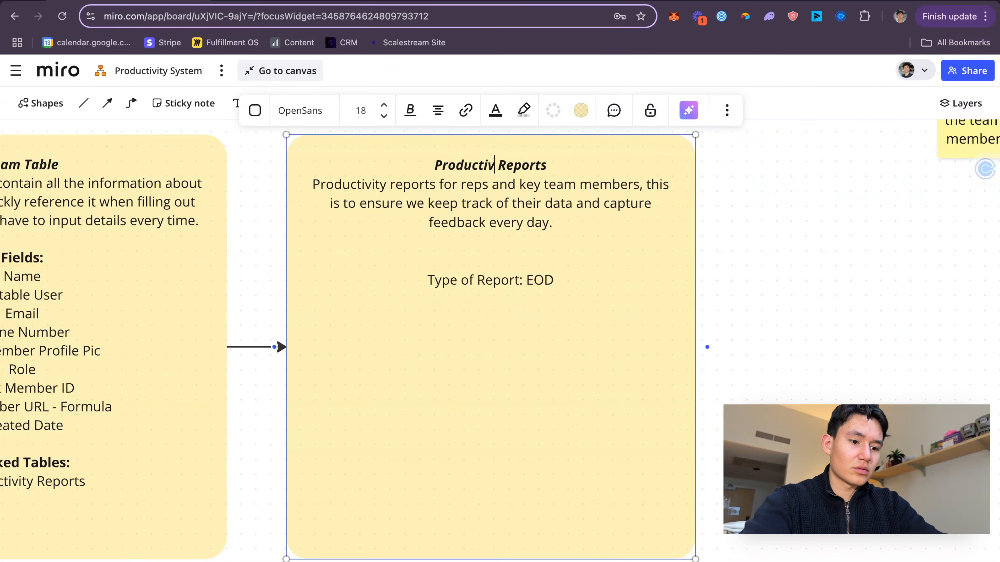
- Delete the "Type of Report: EOD" line from the Productivity Reports card
left_click(489, 219)
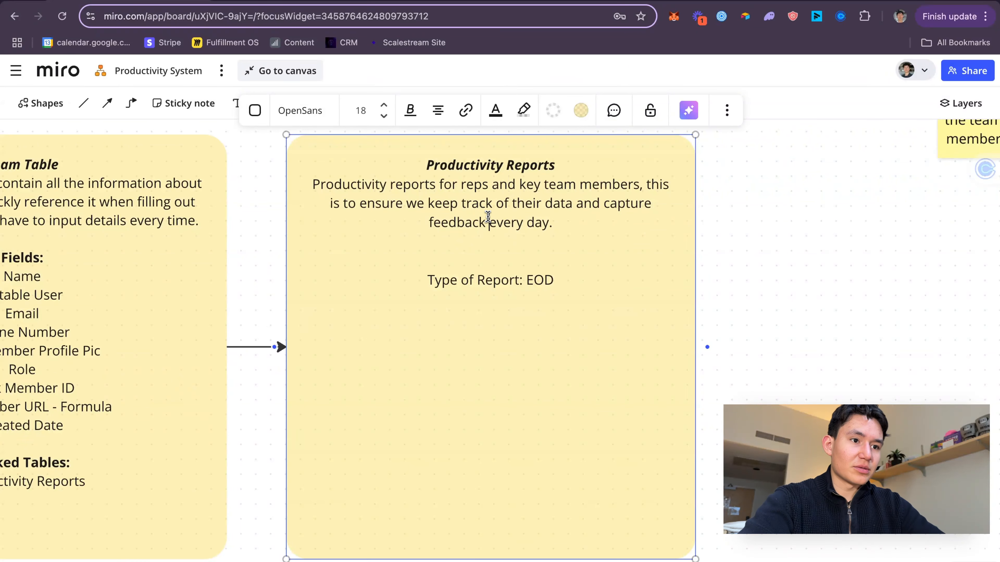
triple_click(518, 286)
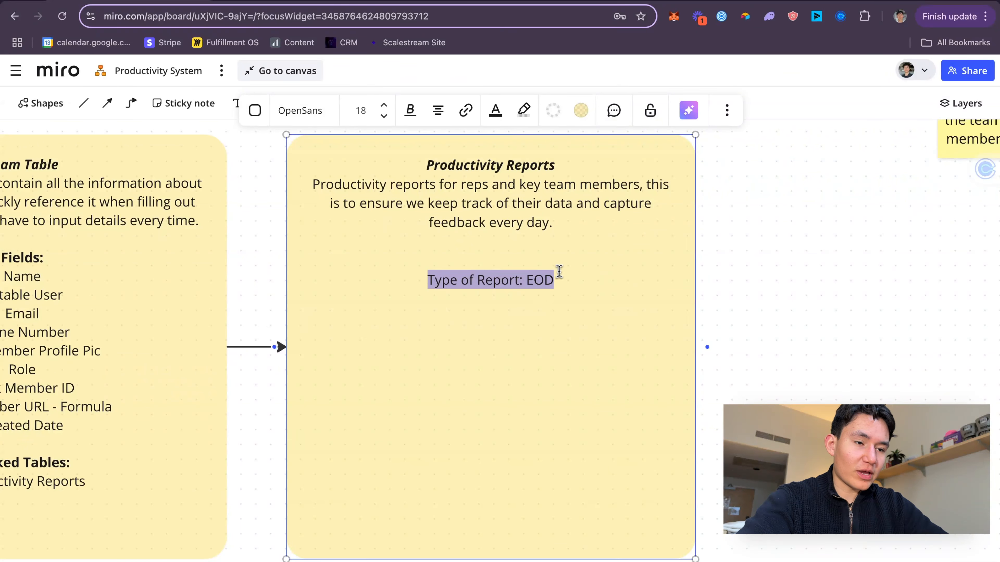
triple_click(544, 282)
key("BackSpace")
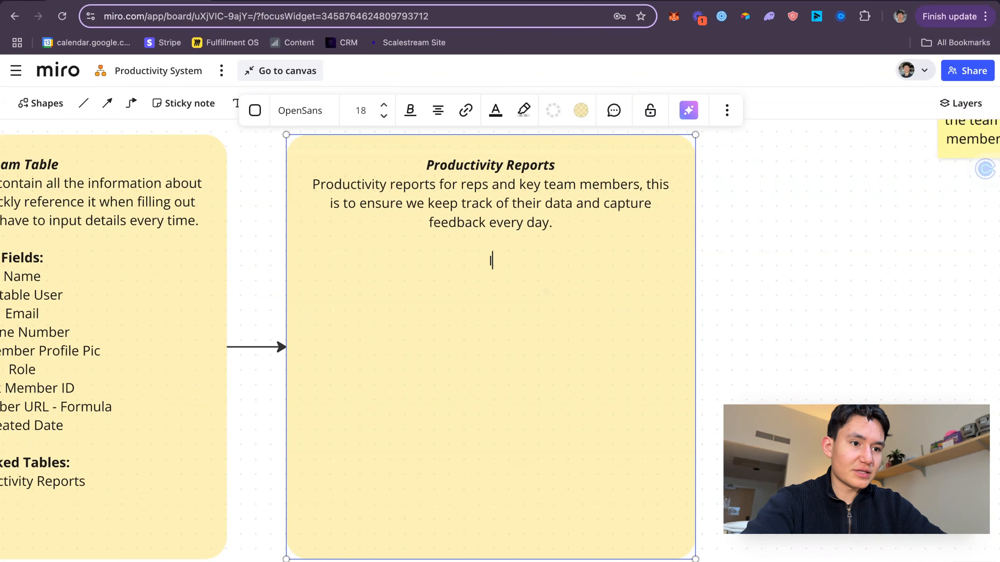
- List the fields "Productivity Report ID" and "Date for Report" on separate lines below the Productivity Reports card's description
type("Produc")
key("BackSpace")
key("BackSpace")
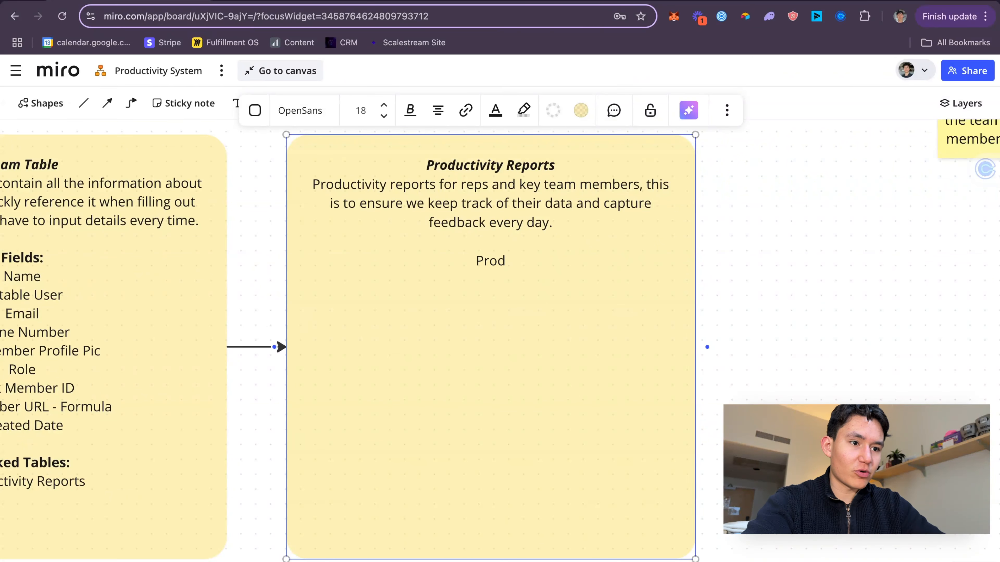
type("uctivity R")
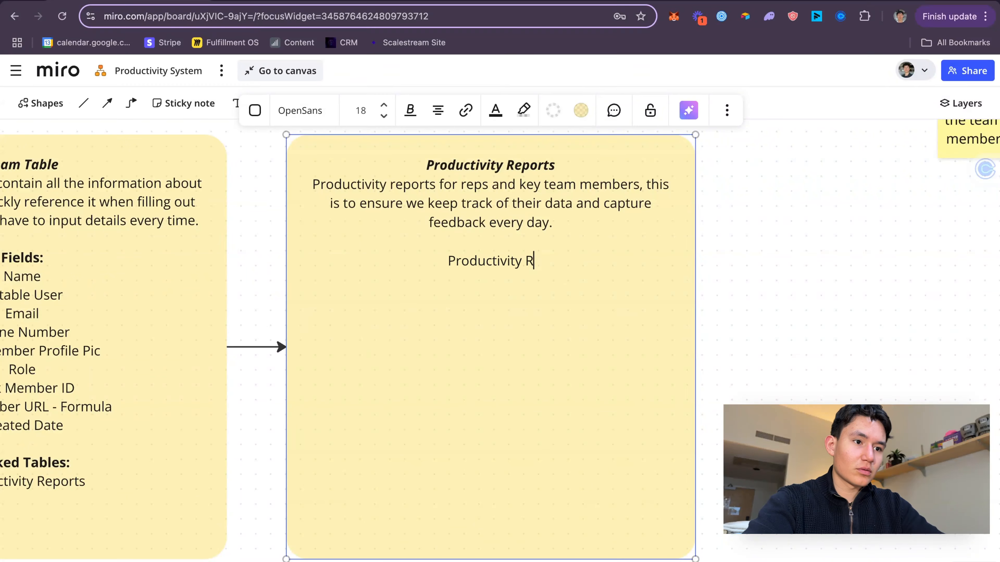
type("eport ID")
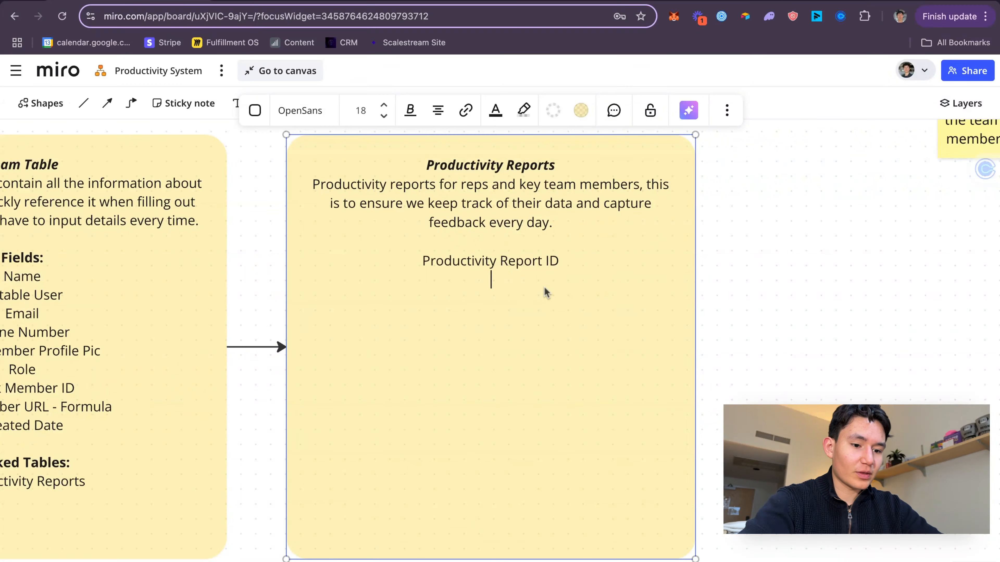
type("Date for Rep")
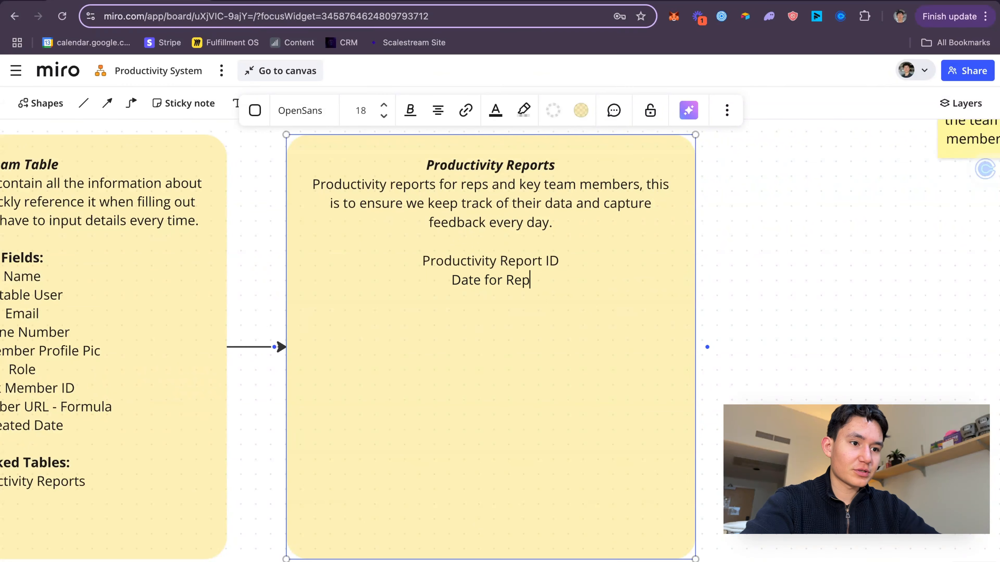
type("ort")
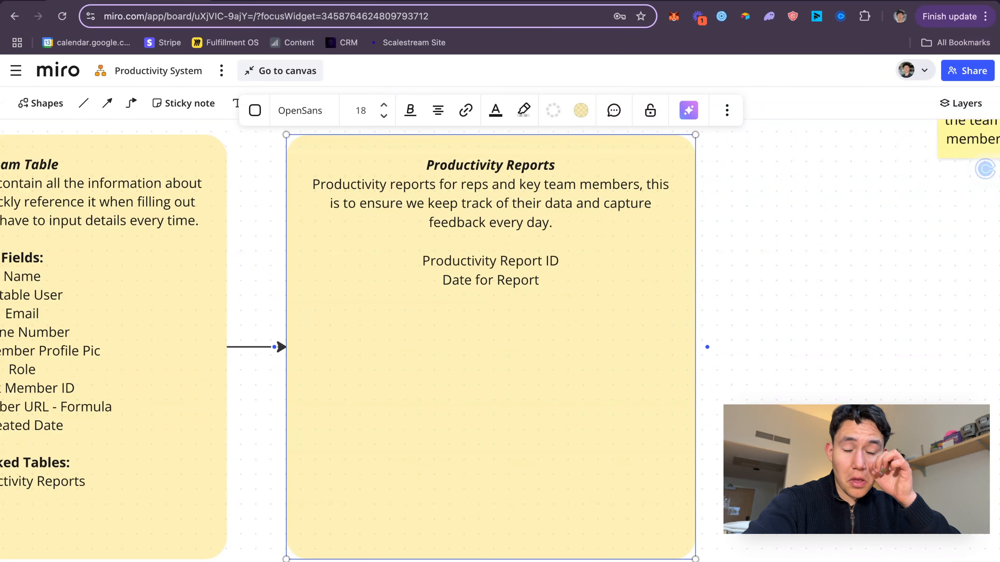
type("T")
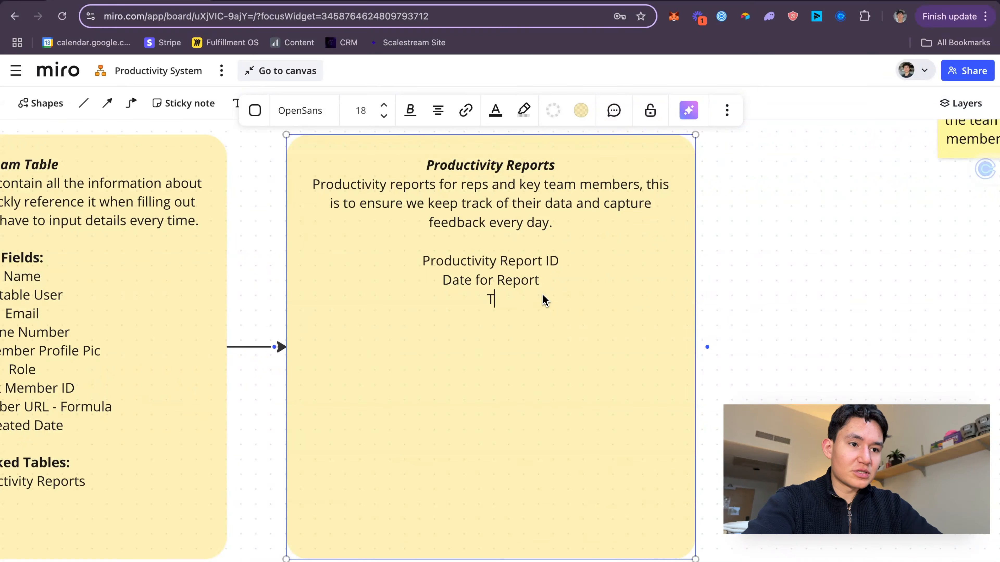
type("eam")
key("BackSpace")
key("BackSpace")
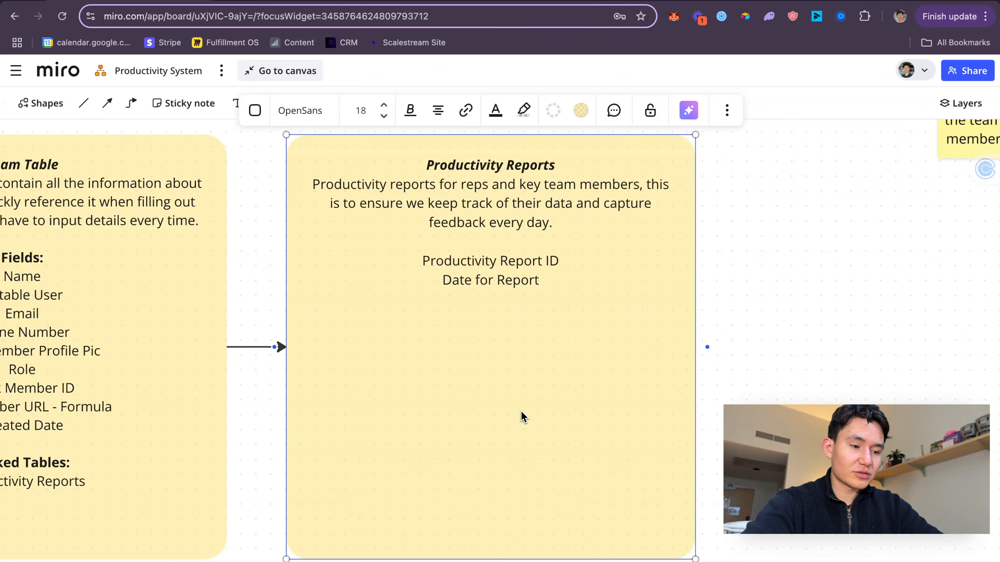
- Add a bold "Linked Fields" heading below the field list on the Productivity Reports card, separated by a blank line
type("Linked Fields")
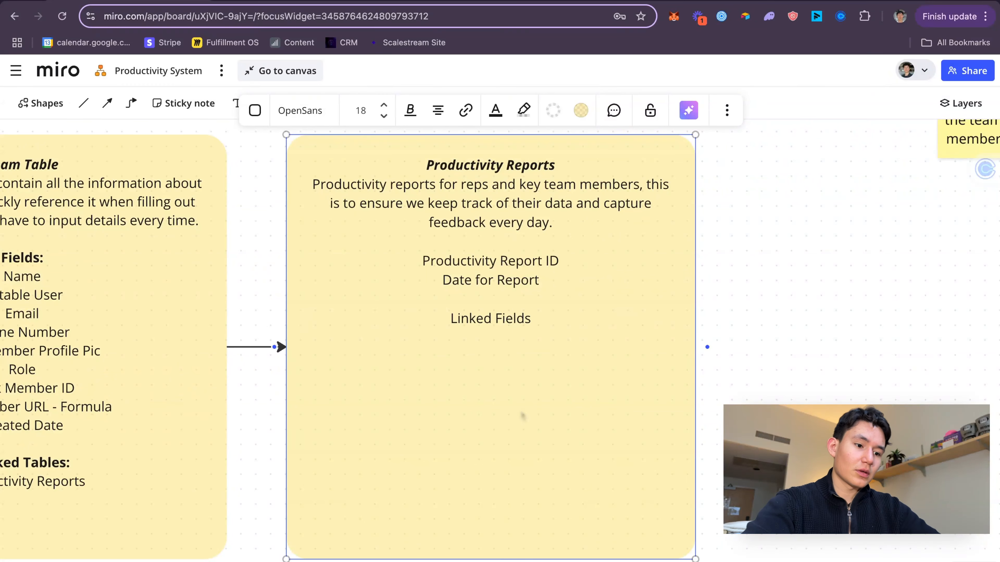
triple_click(520, 318)
key("super+b")
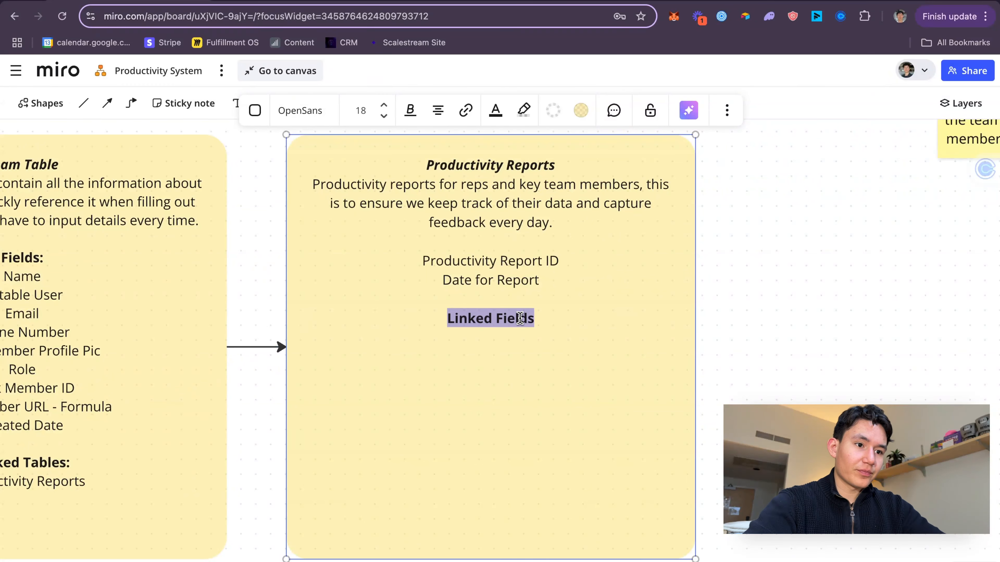
- Enter "Team Member Linked" on the line beneath the Linked Fields heading
left_click(547, 322)
type("Teamn")
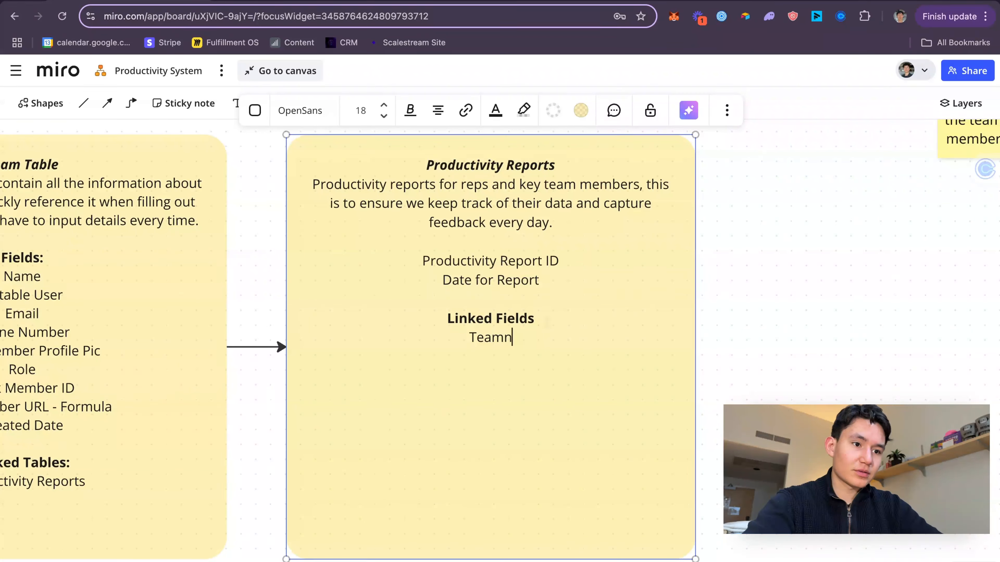
key("BackSpace")
type("Member Linked")
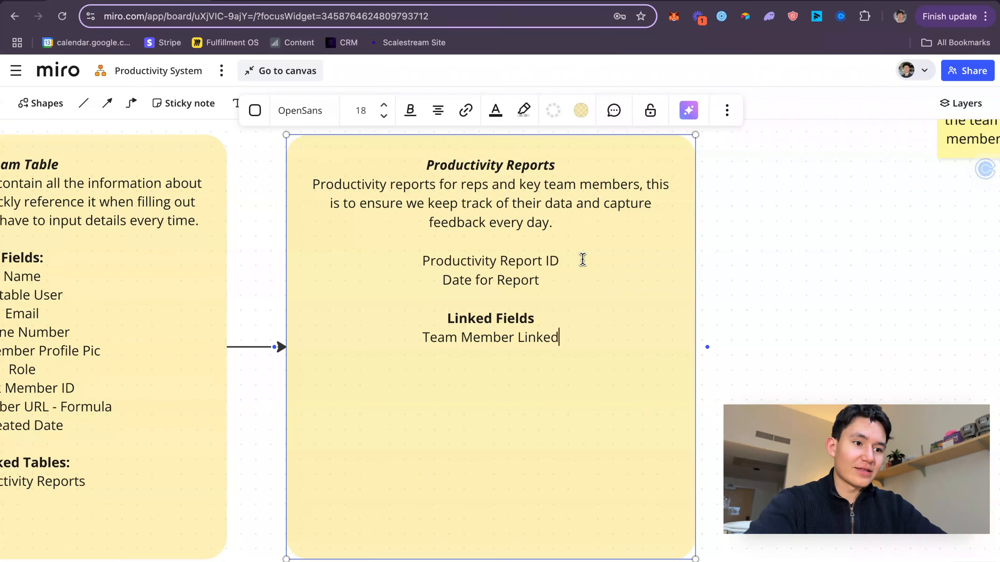
- Add the field "Hours Worked" on its own line below "Date for Report" on the Productivity Reports card
left_click(572, 280)
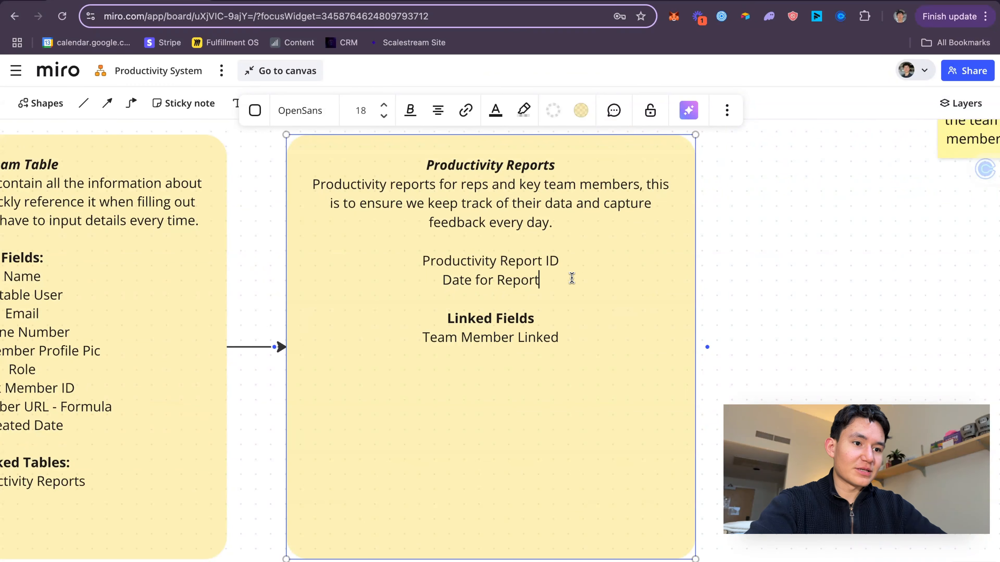
key("Return")
double_click(539, 266)
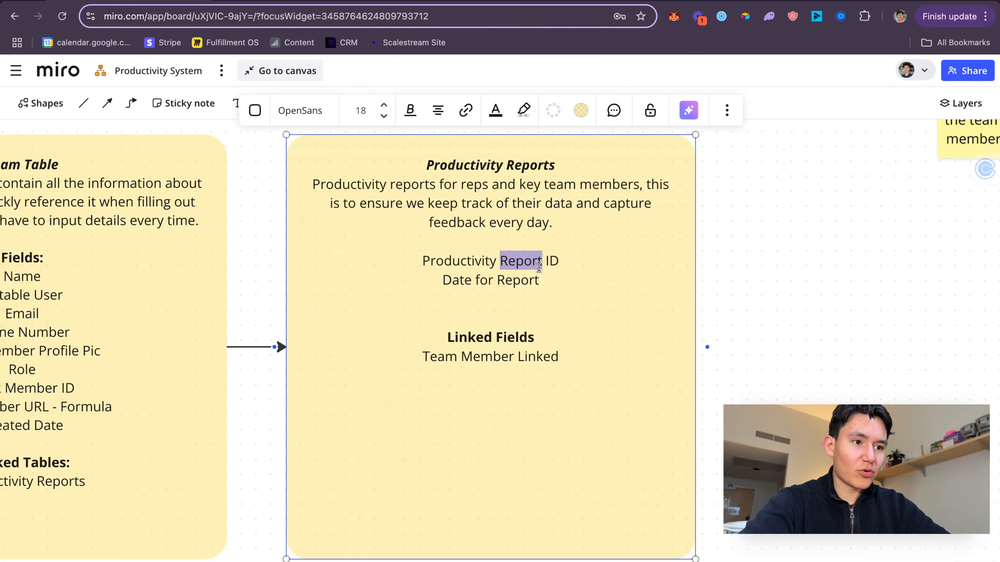
left_click(583, 266)
triple_click(583, 266)
left_click(569, 284)
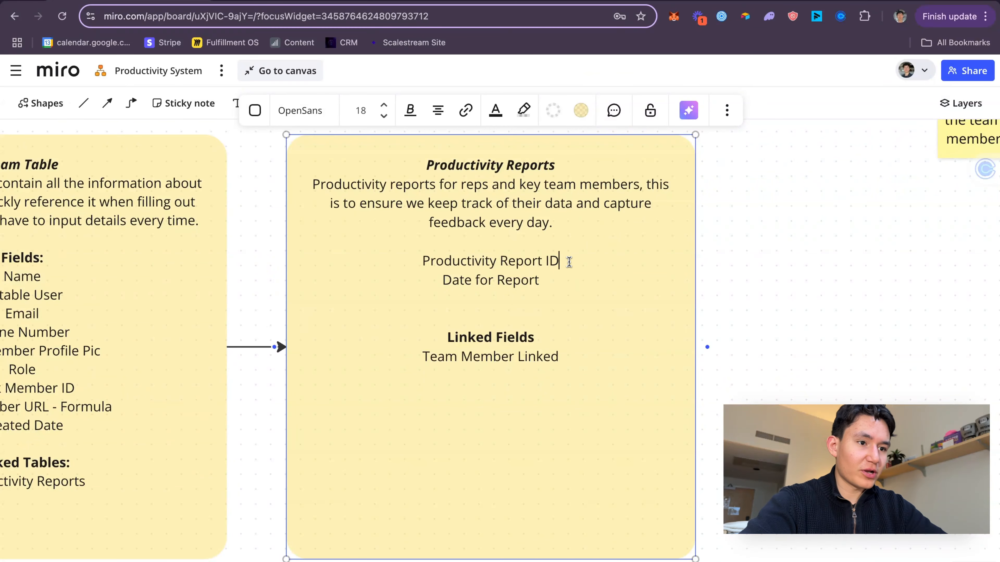
triple_click(569, 262)
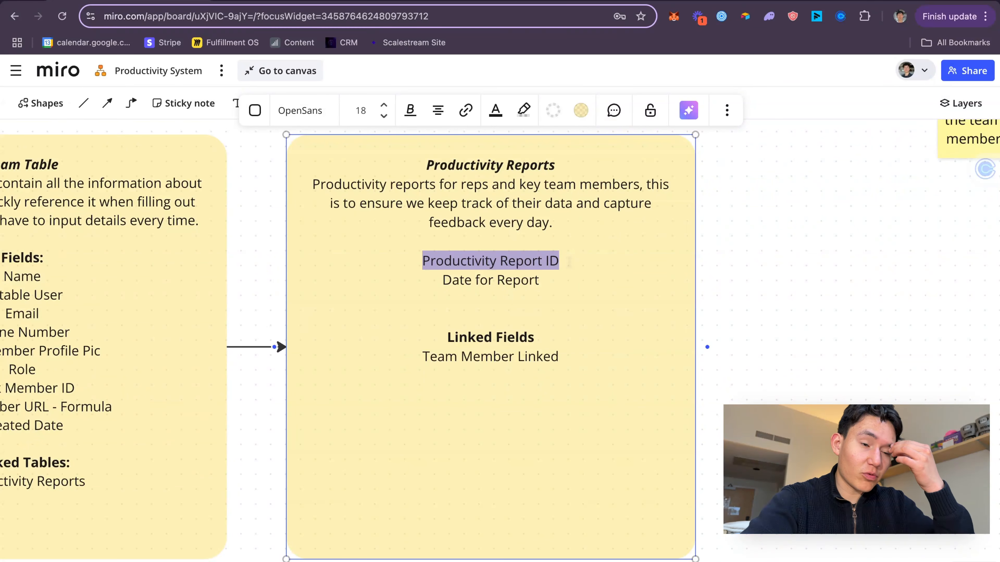
left_click(562, 306)
left_click(564, 287)
key("Return")
type("H")
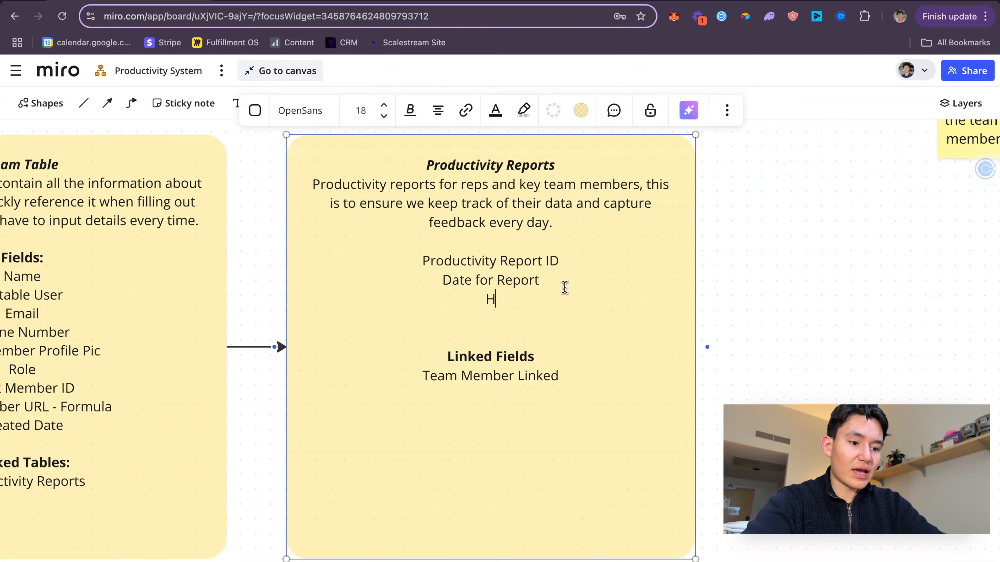
type("ours Workd")
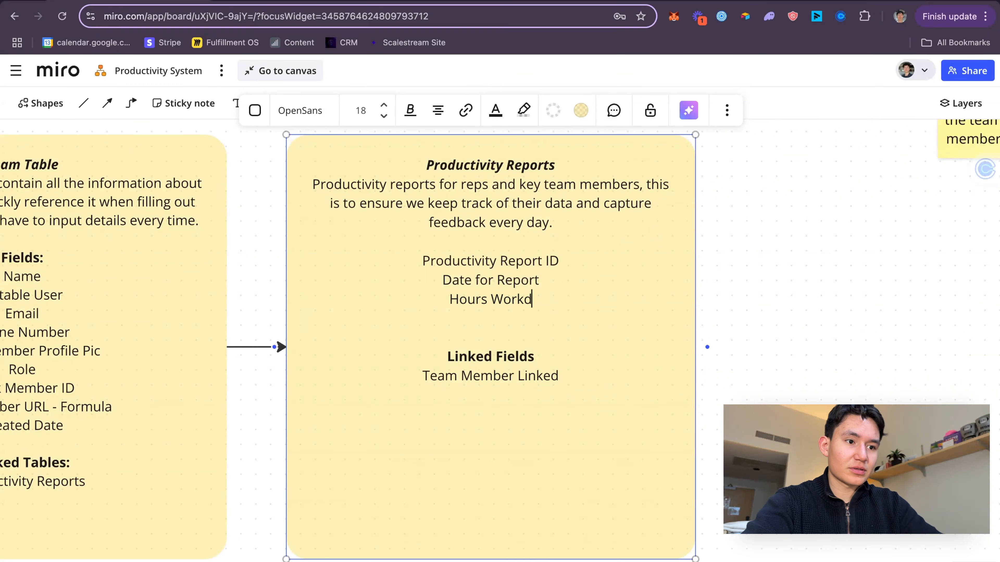
key("BackSpace")
type("ed")
key("Return")
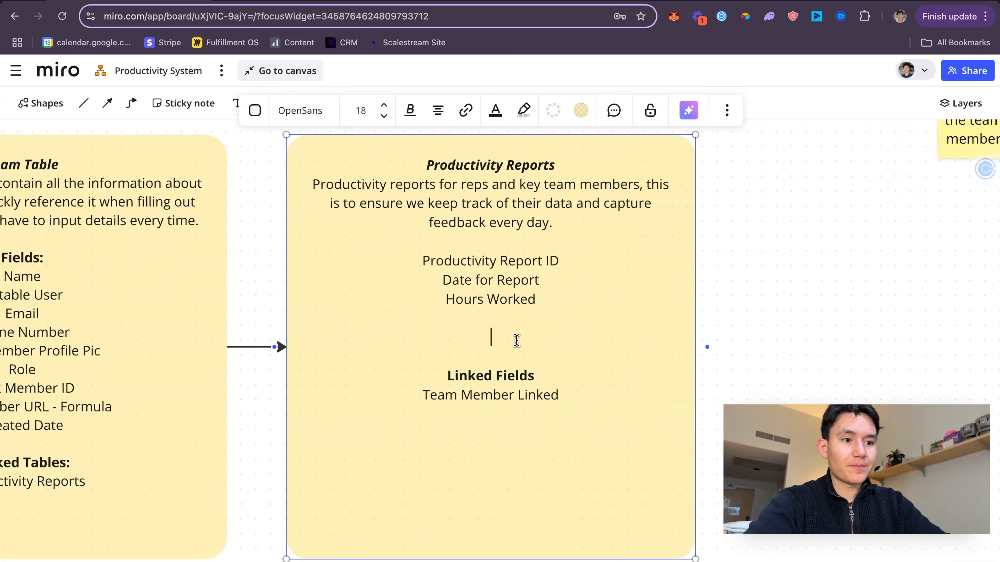
key("BackSpace")
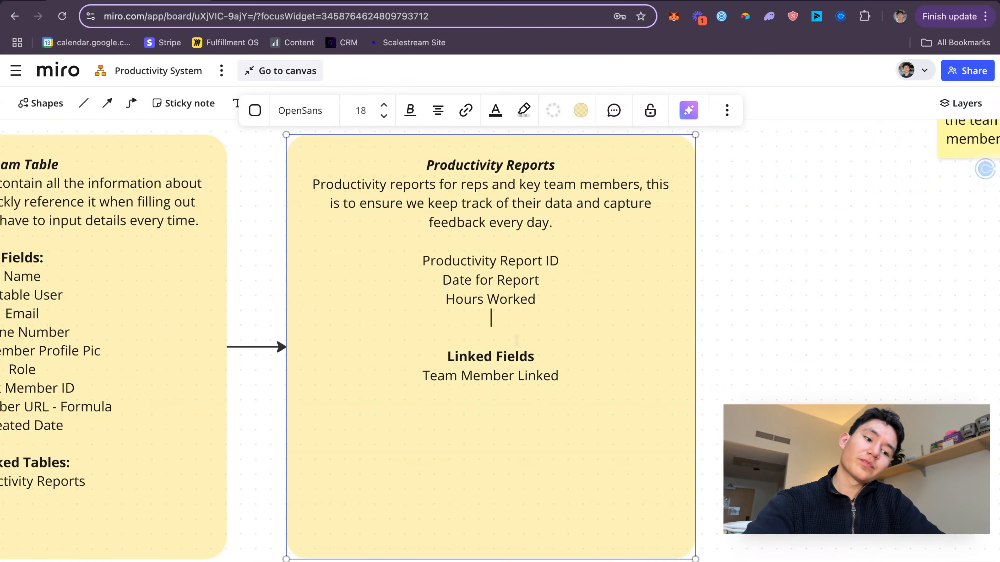
- List "Notes For The Day" and "Feedback For The Team" on separate lines below "Hours Worked"
type("Note")
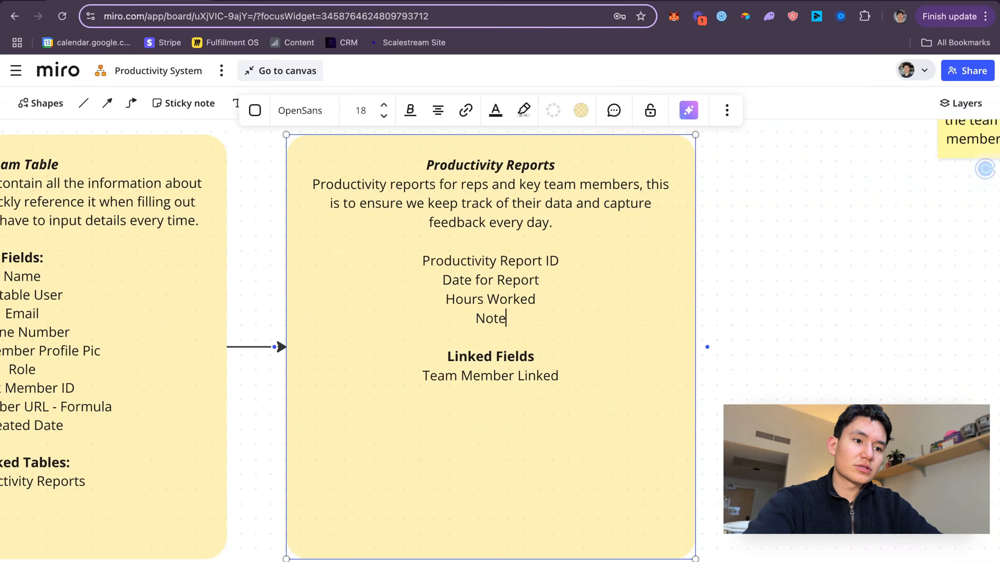
type("s For The Day")
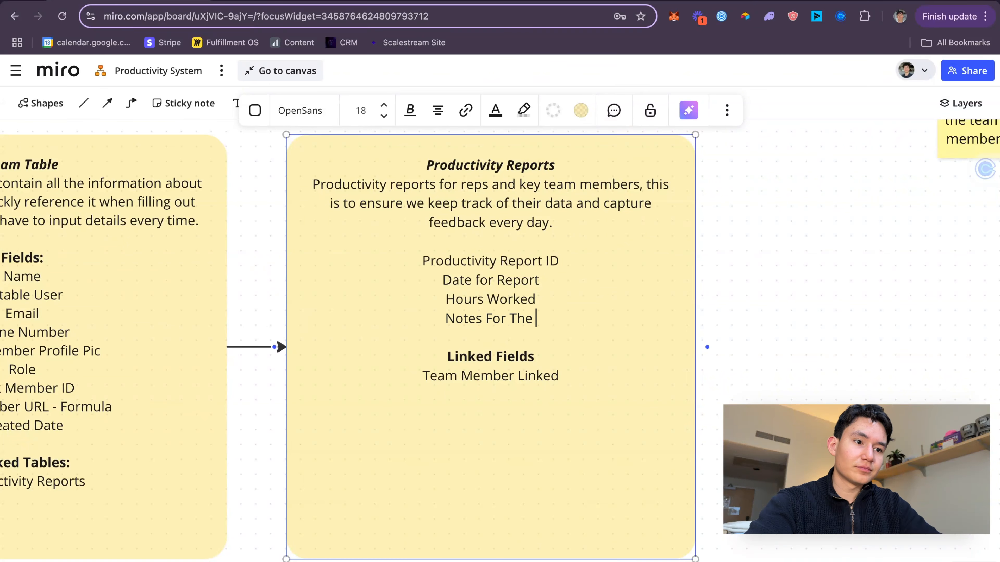
key("Return")
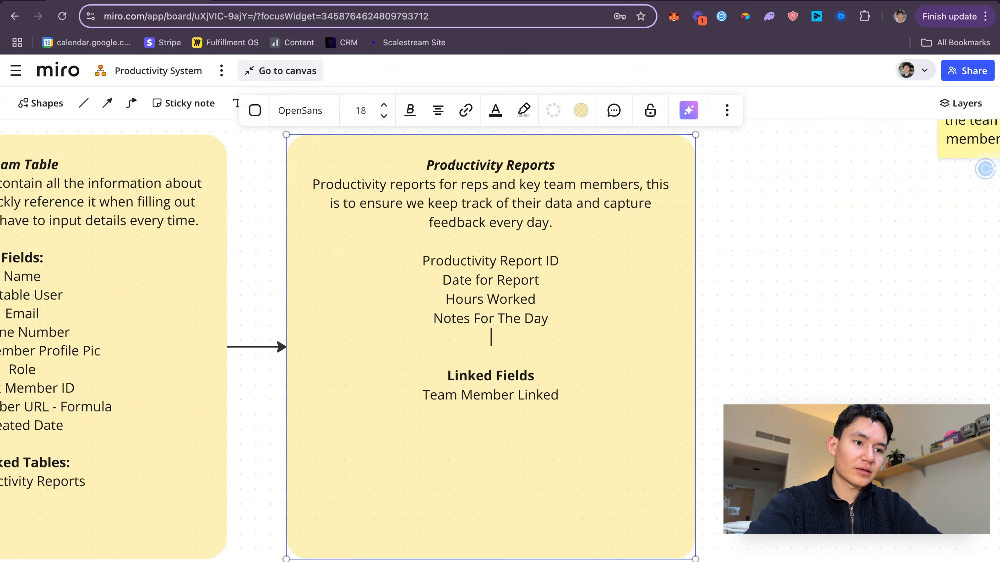
type("Feedb")
type("ack ")
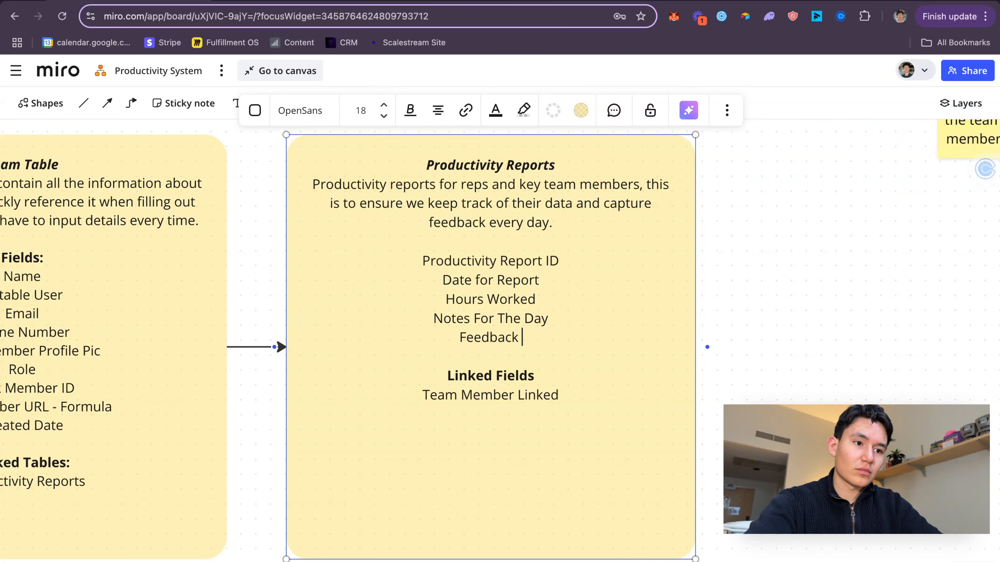
type("For the Team")
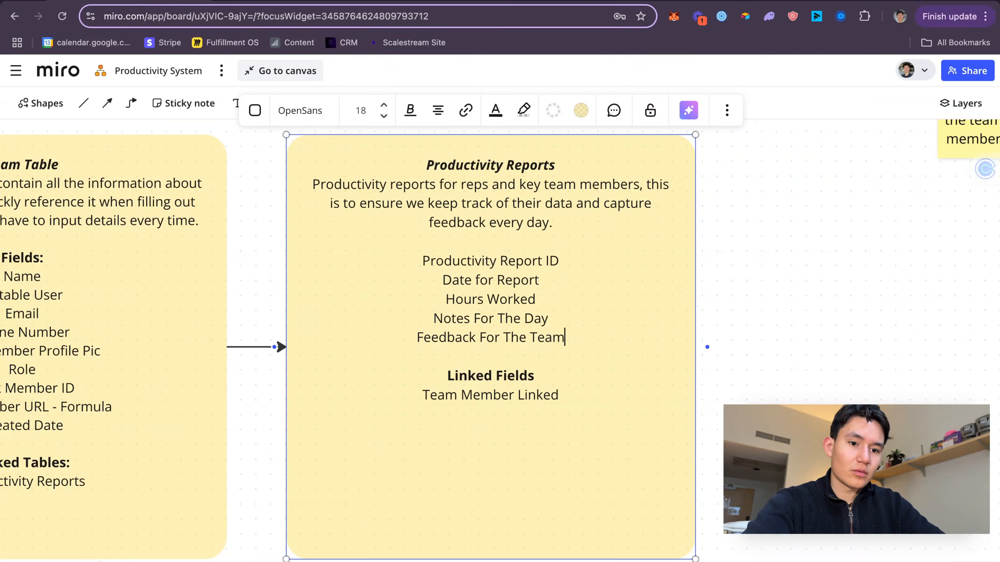
- Delete the "Notes For The Day" line from the Productivity Reports card
key("super+Tab")
double_click(542, 319)
left_click(603, 315)
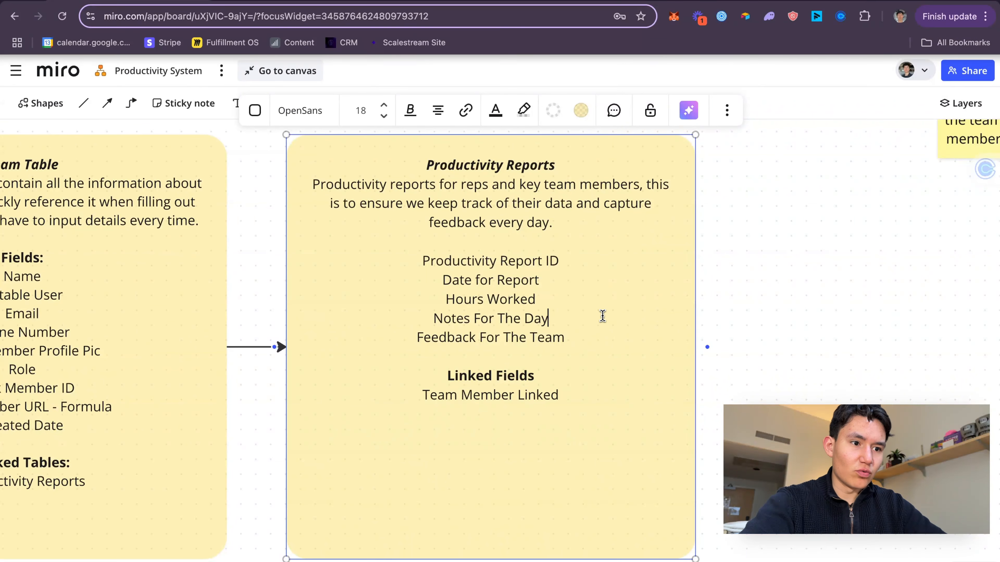
left_click(600, 337)
key("Return")
triple_click(498, 318)
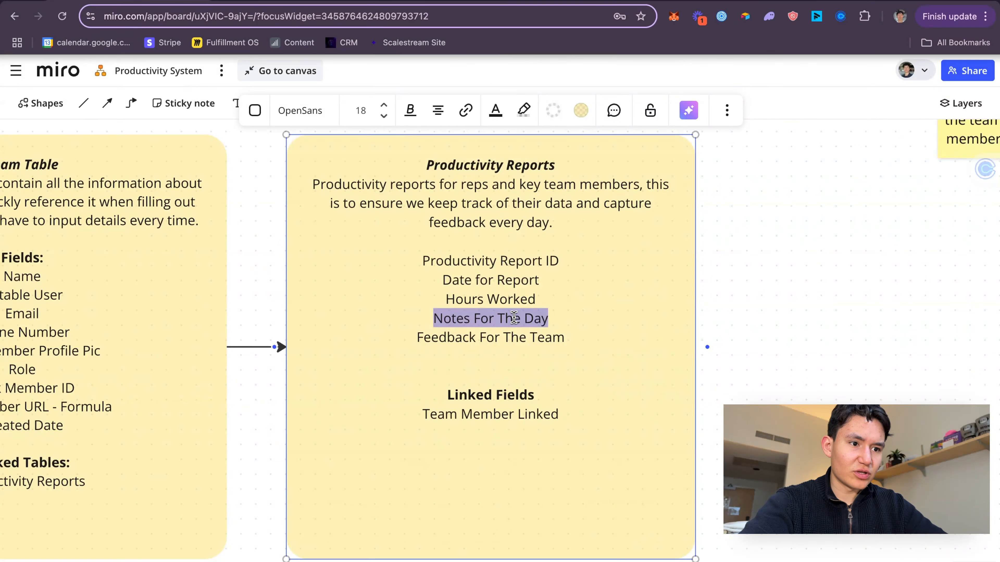
key("BackSpace")
- Add the field "Comments" on the line below "Feedback For The Team" on the Productivity Reports card
left_click(603, 311)
key("Return")
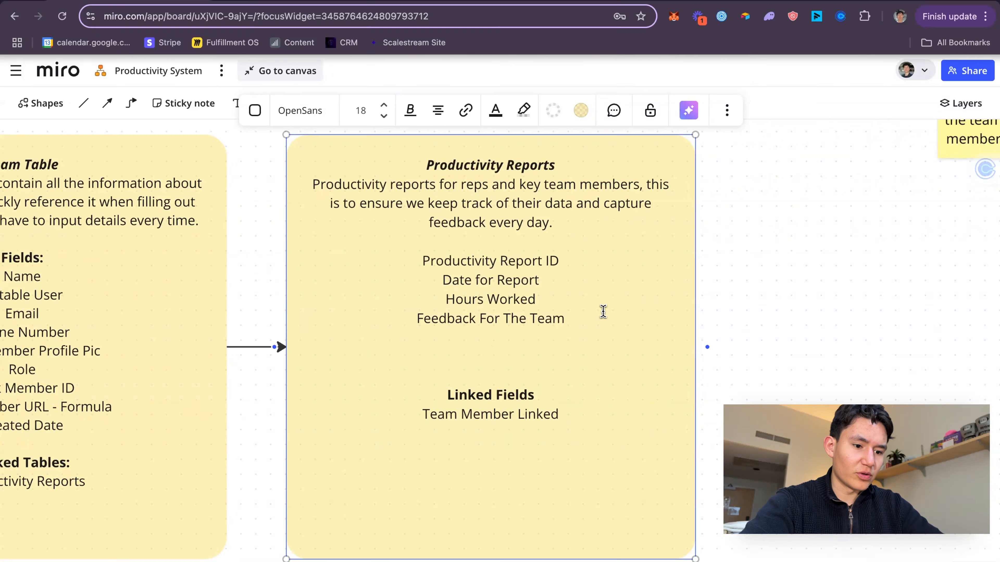
type("Other C")
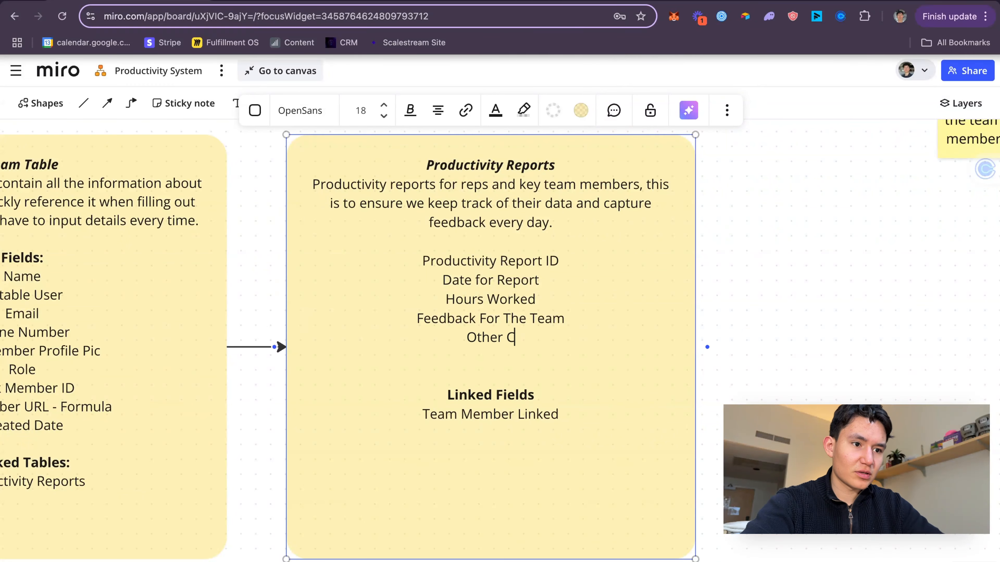
key("BackSpace")
key("BackSpace")
key("BackSpace")
key("BackSpace")
type("Comments")
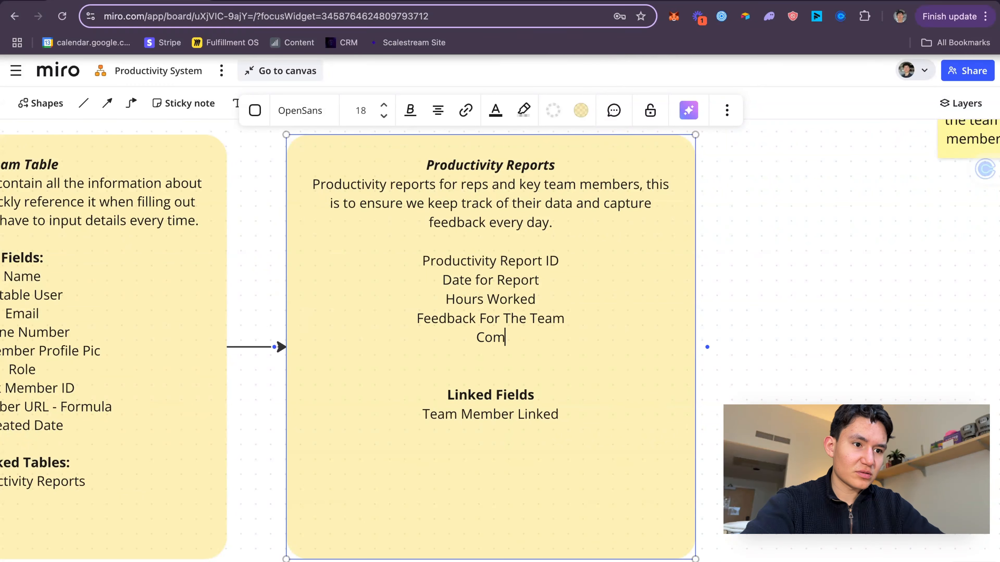
left_click(719, 330)
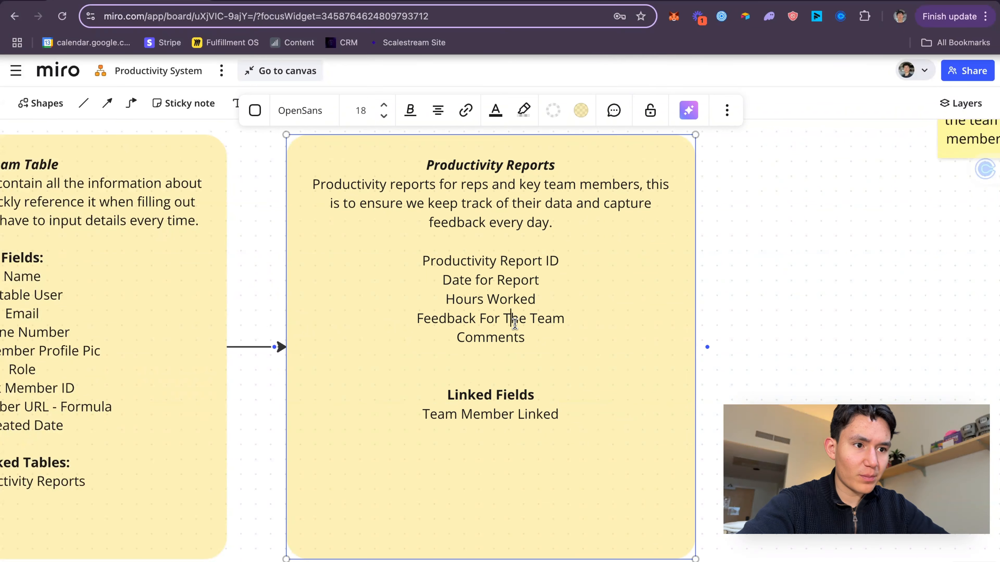
- Review the field lines from "Date for Report" through "Feedback For The Team" on the Productivity Reports card
triple_click(516, 324)
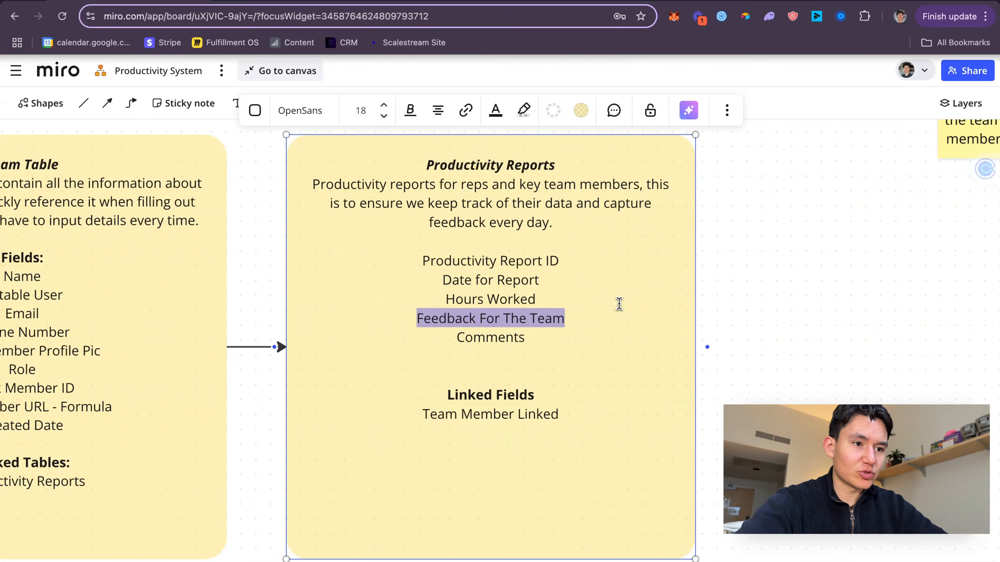
left_click(615, 301)
triple_click(549, 293)
triple_click(546, 284)
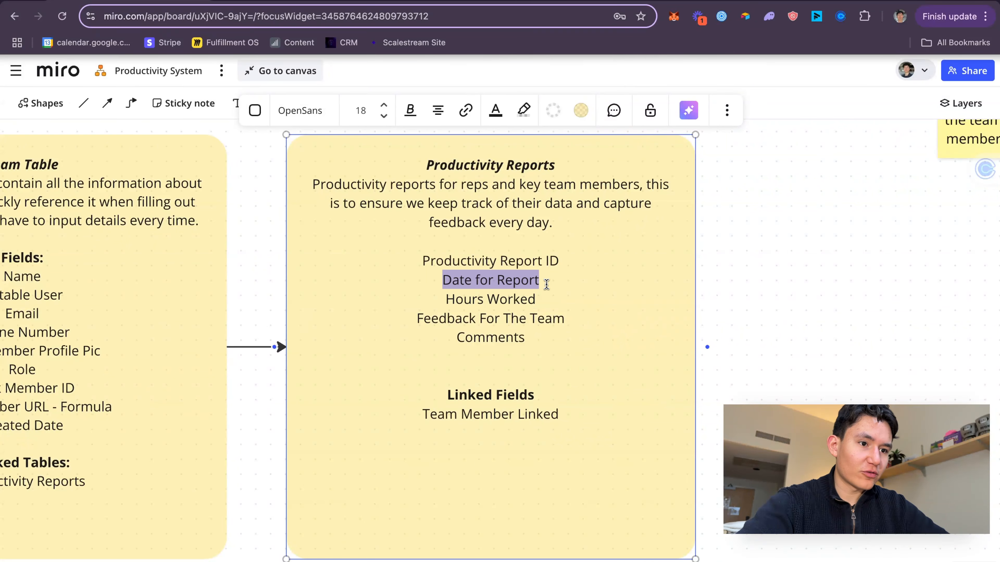
triple_click(544, 288)
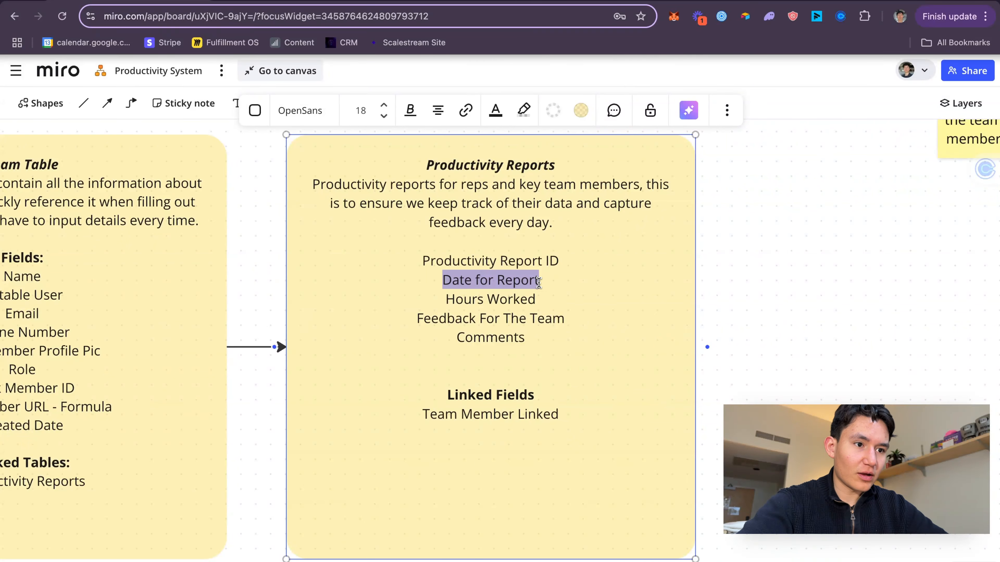
triple_click(538, 282)
double_click(534, 317)
triple_click(535, 298)
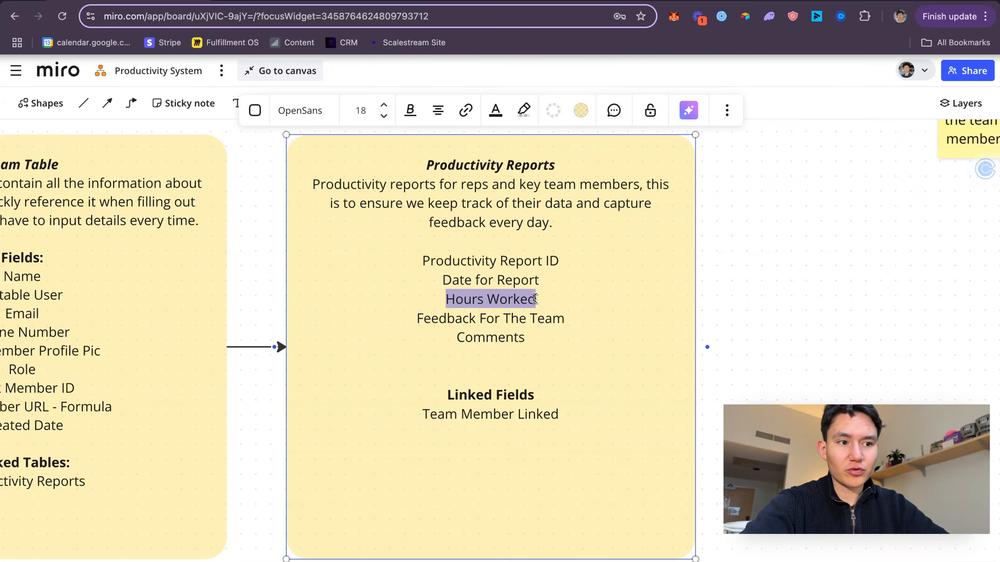
left_click(556, 300)
triple_click(549, 318)
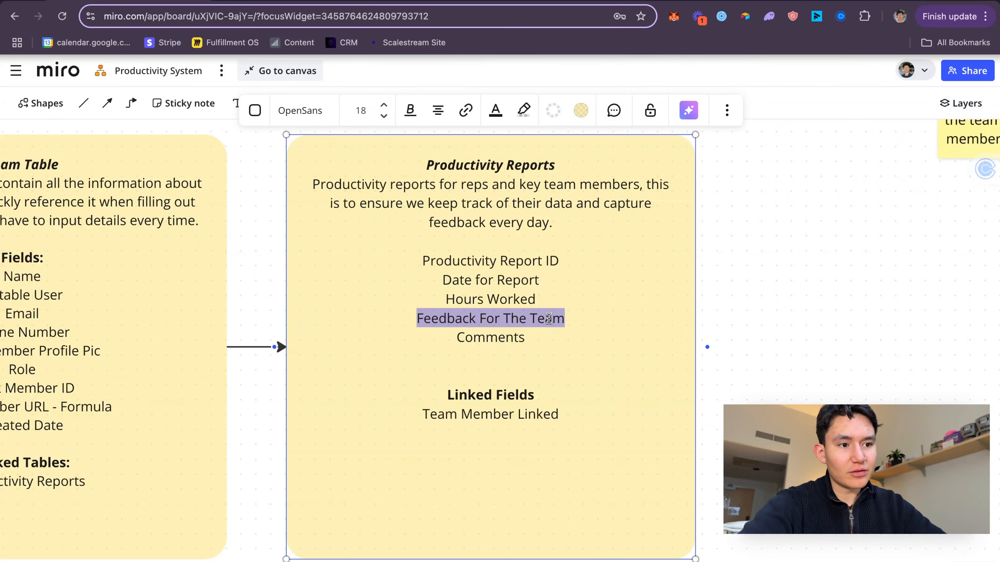
- Delete the "Feedback For The Team" line from the Productivity Reports card
triple_click(563, 318)
key("BackSpace")
left_click(562, 321)
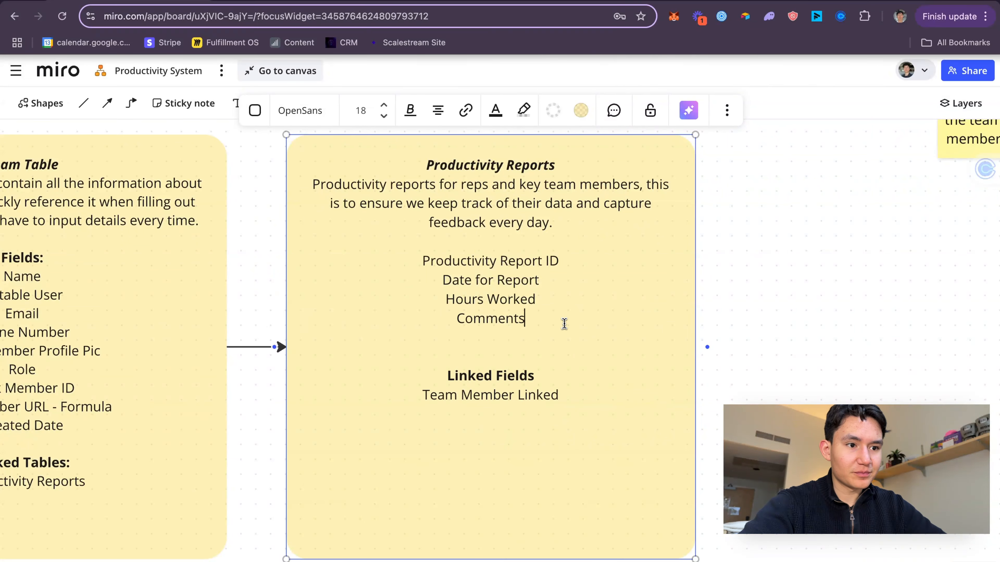
- Insert the field "Work Done" on its own line between "Hours Worked" and "Comments"
key("Return")
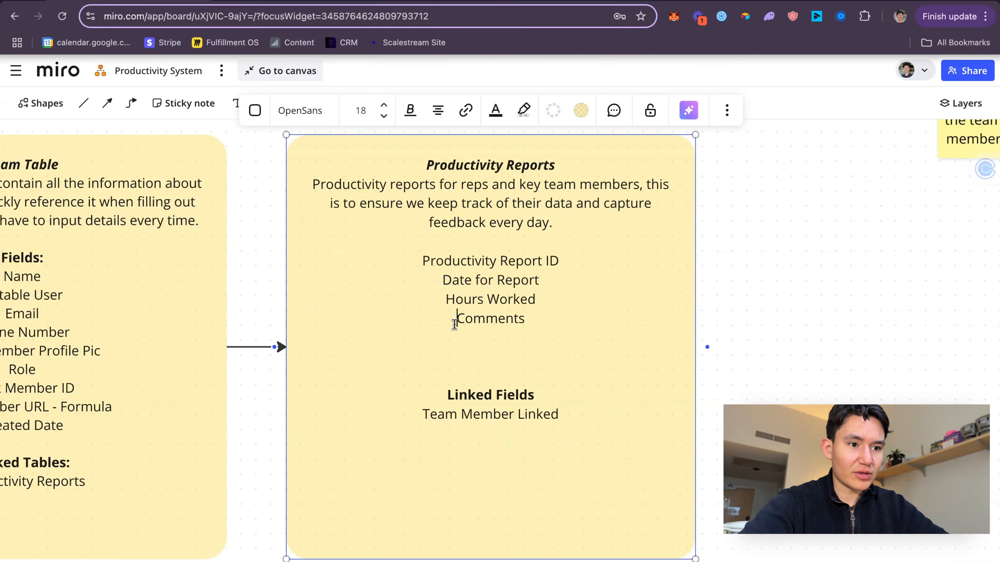
left_click(597, 297)
key("Return")
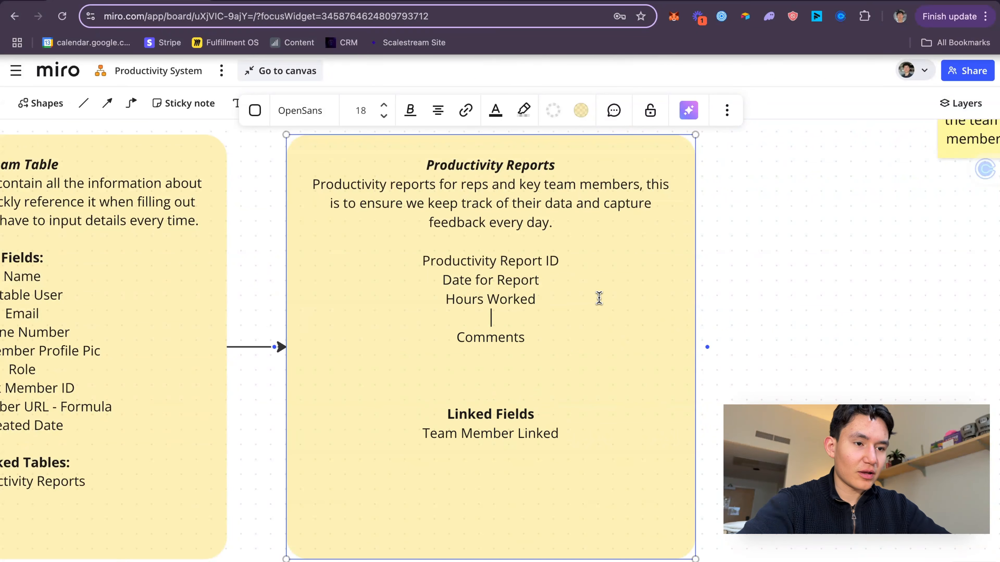
key("BackSpace")
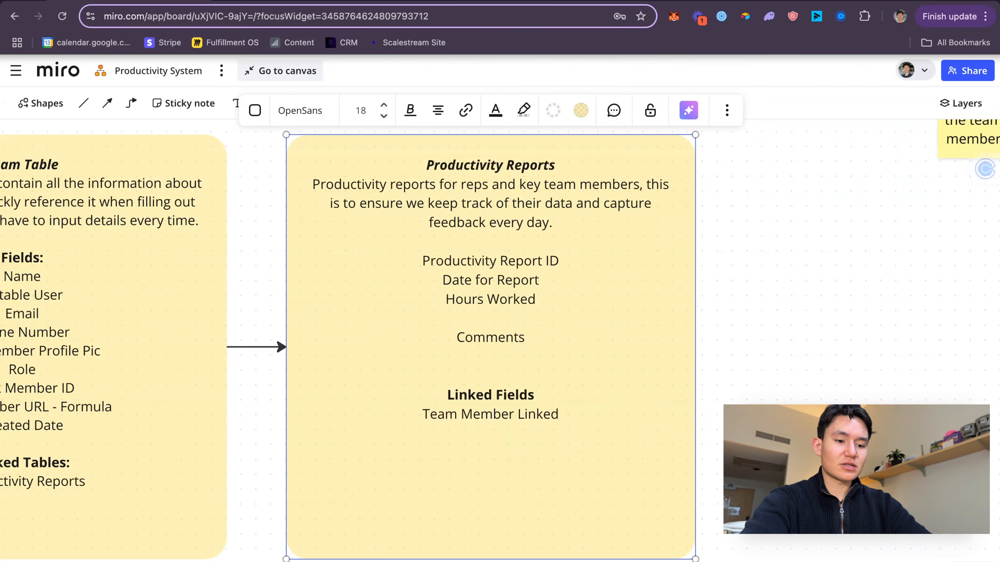
type("Work ")
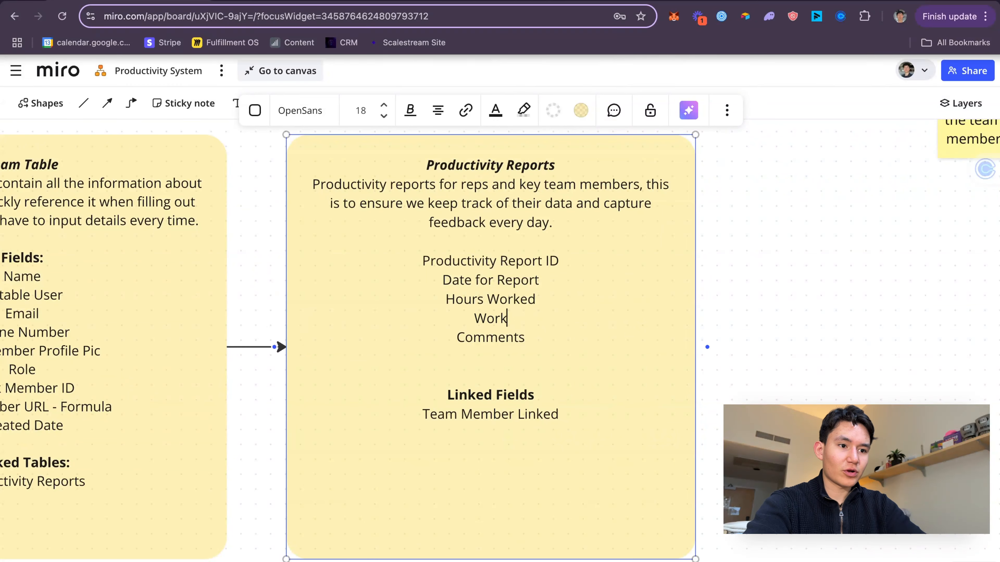
type("Done")
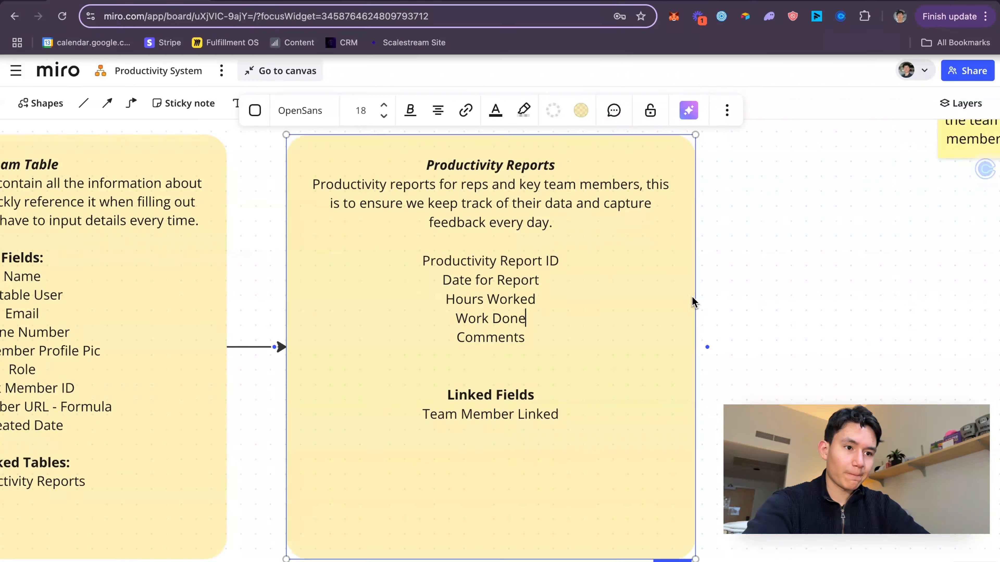
left_click(742, 285)
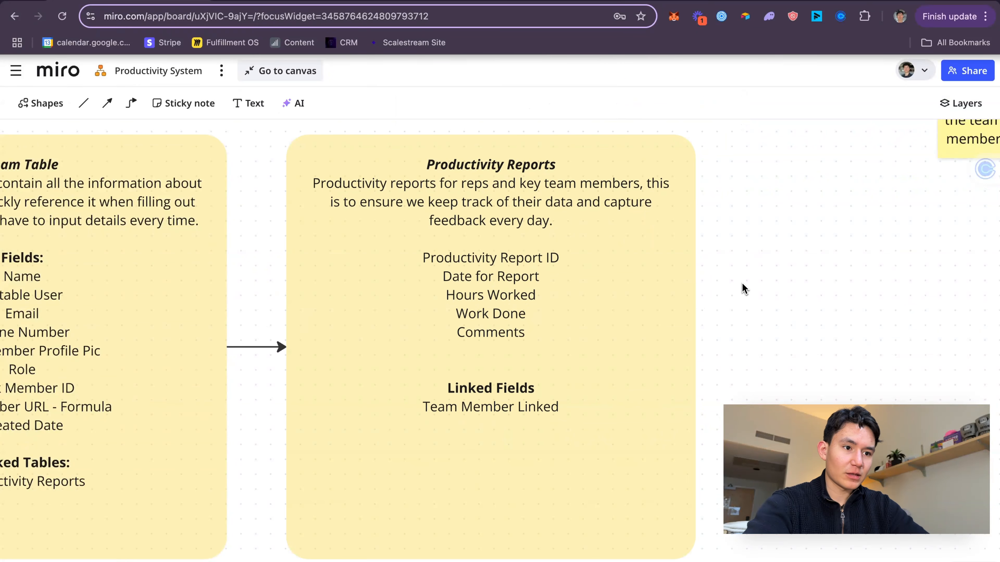
- Remove the extra blank line between "Comments" and the Linked Fields heading on the Productivity Reports card
double_click(527, 309)
triple_click(526, 311)
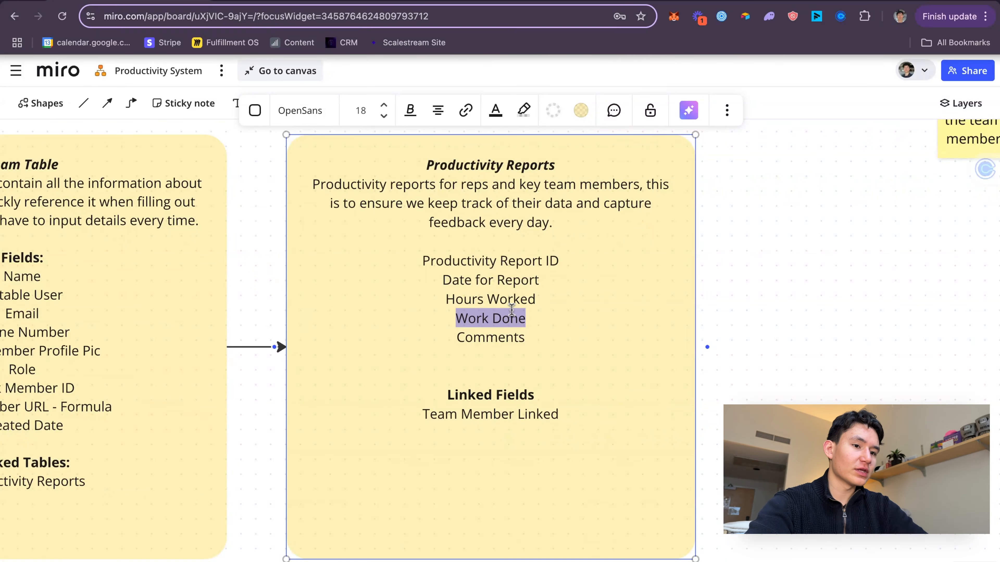
triple_click(511, 310)
left_click(522, 311)
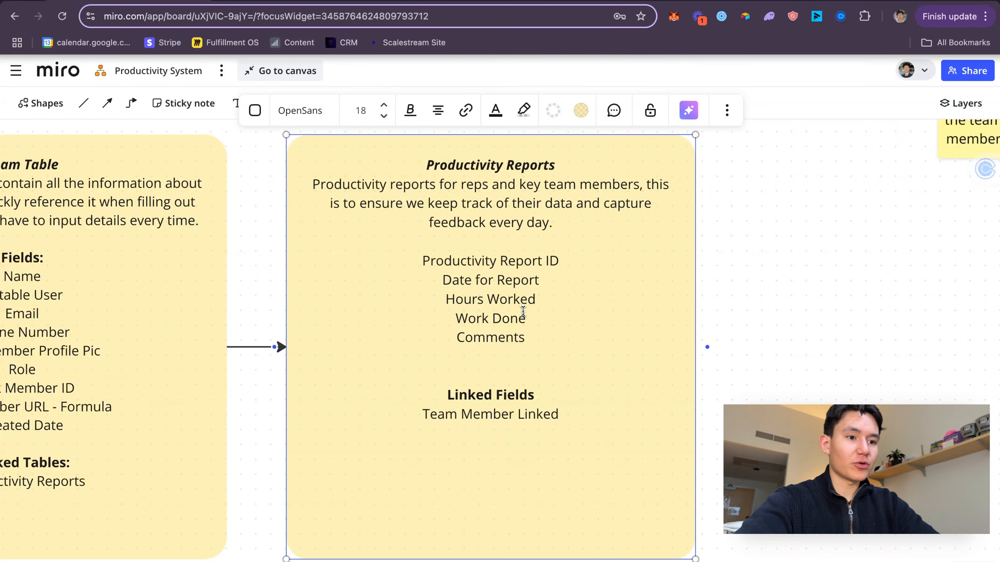
triple_click(523, 311)
left_click(522, 354)
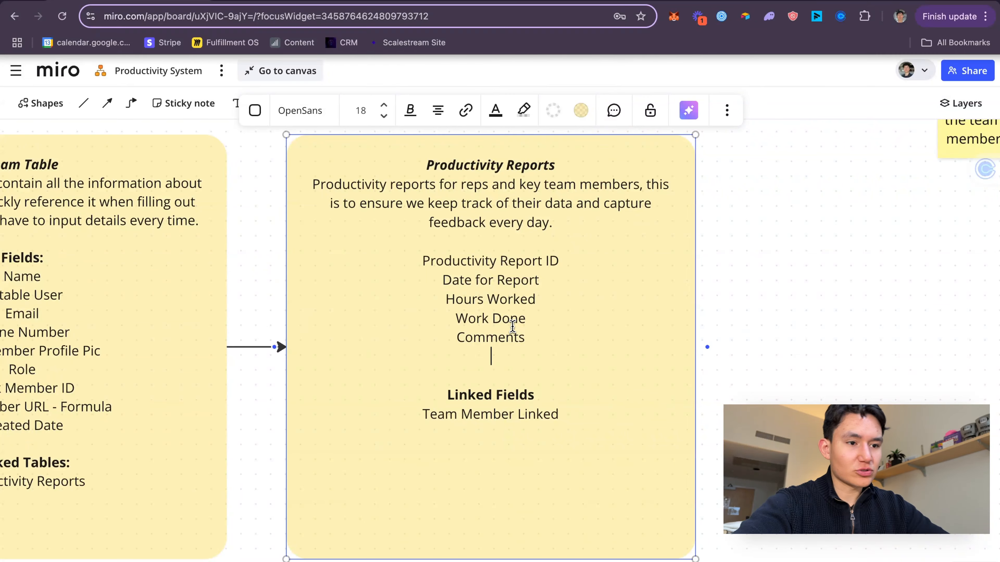
key("BackSpace")
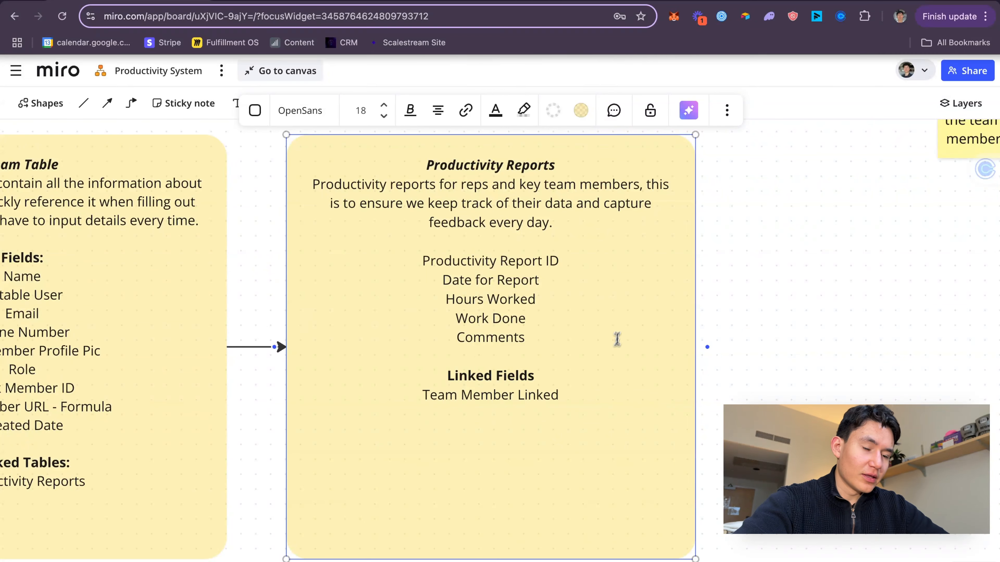
- Add the field "Day Complete Checkmark" on its own line below "Comments" on the Productivity Reports card
key("Escape")
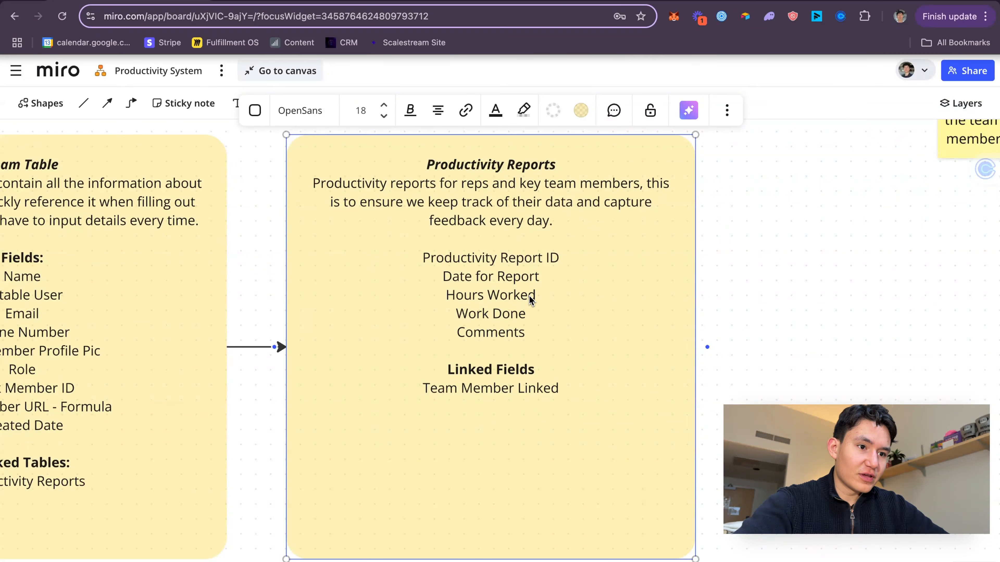
left_click(529, 299)
triple_click(529, 299)
left_click(531, 317)
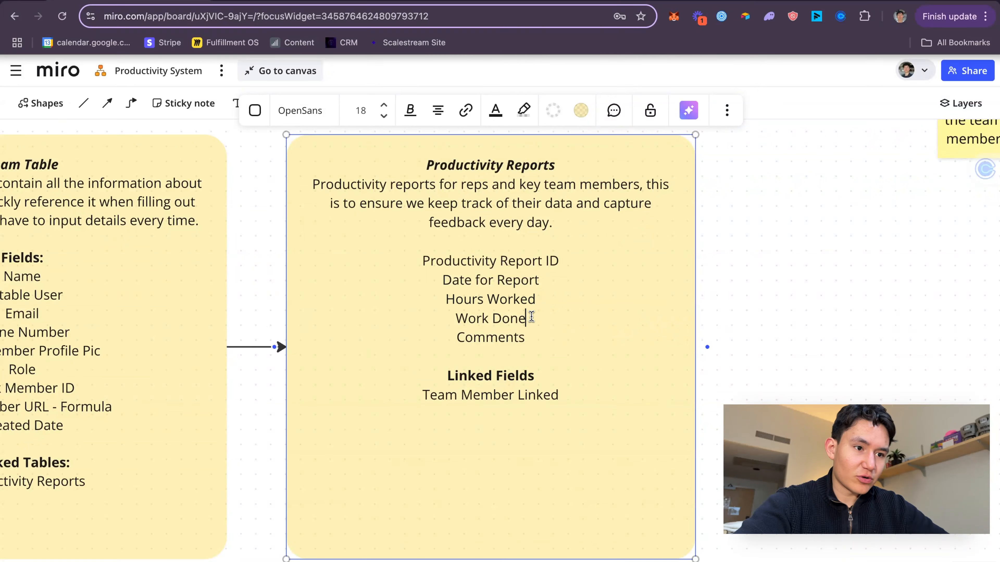
key("Return")
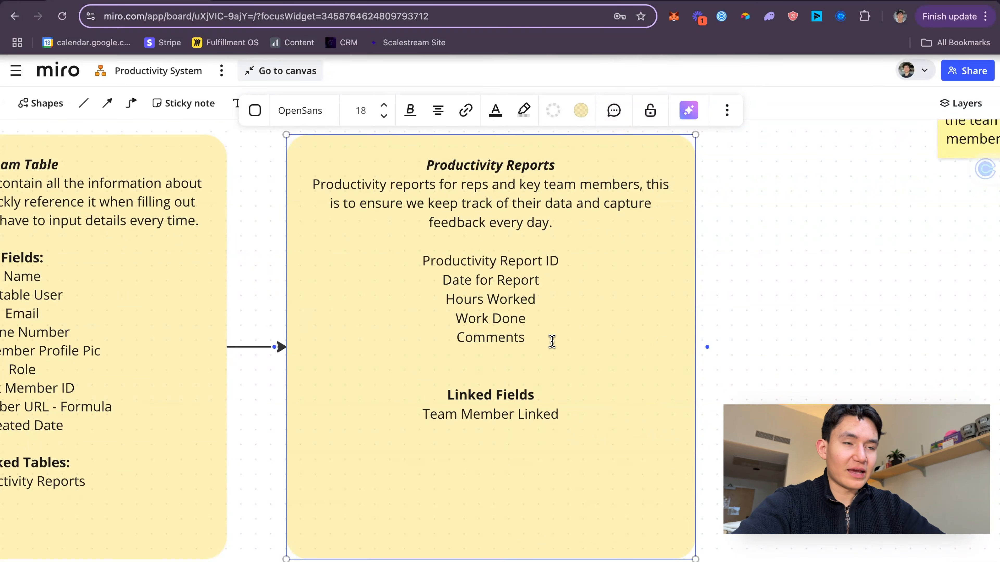
type("C")
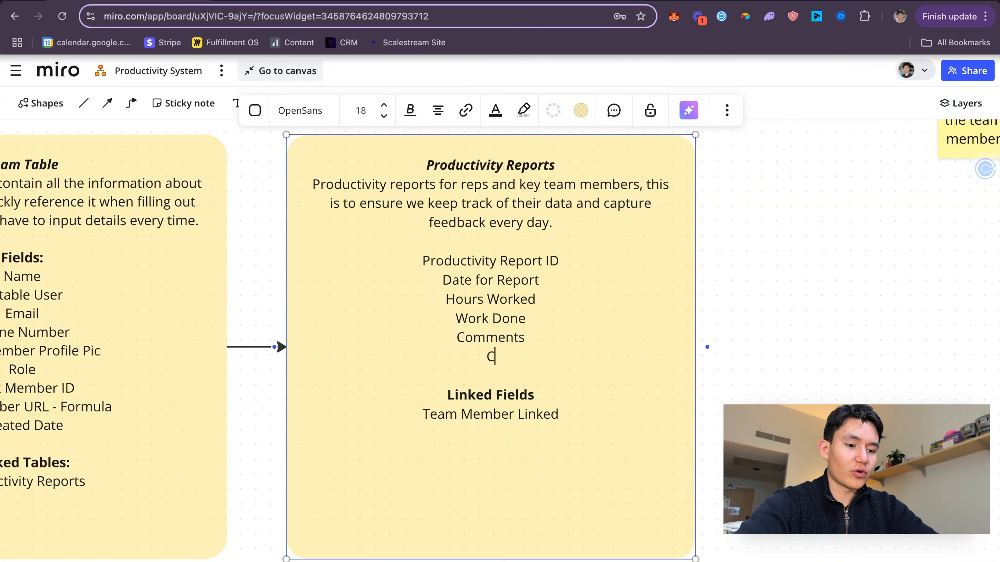
type("heckM")
key("BackSpace")
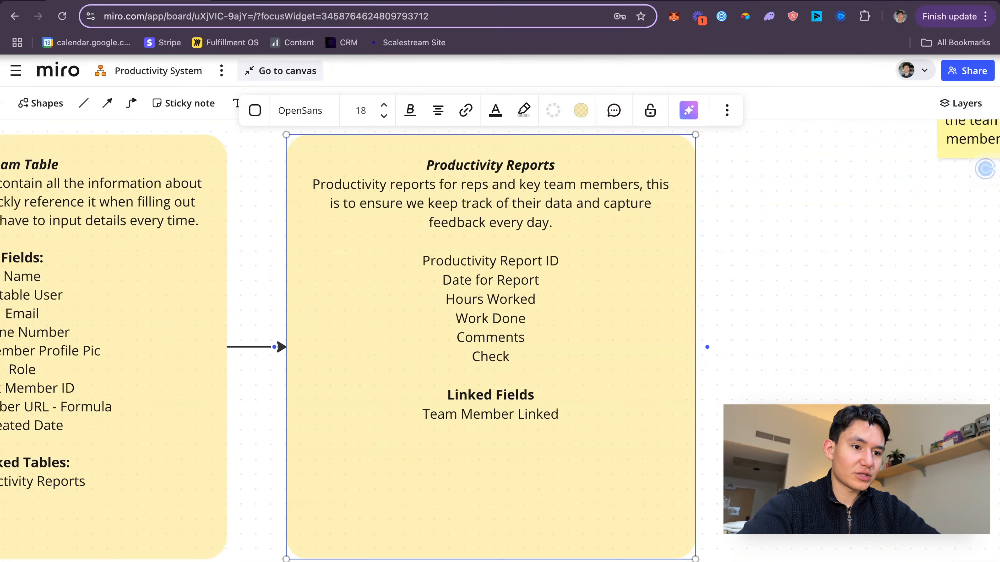
key("BackSpace")
key("BackSpace")
key("BackSpace")
type("Day")
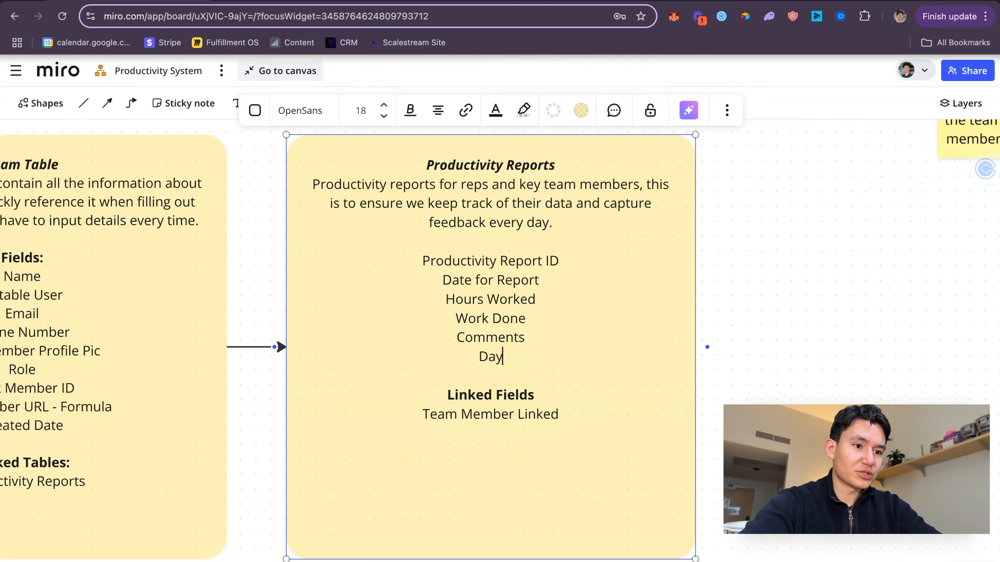
type(" Complete ")
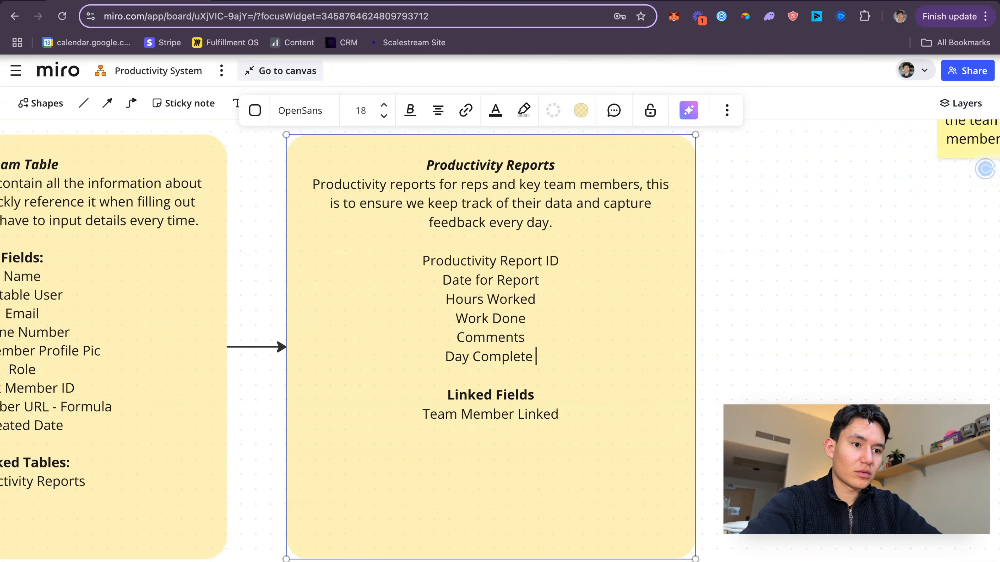
type("Checkmark")
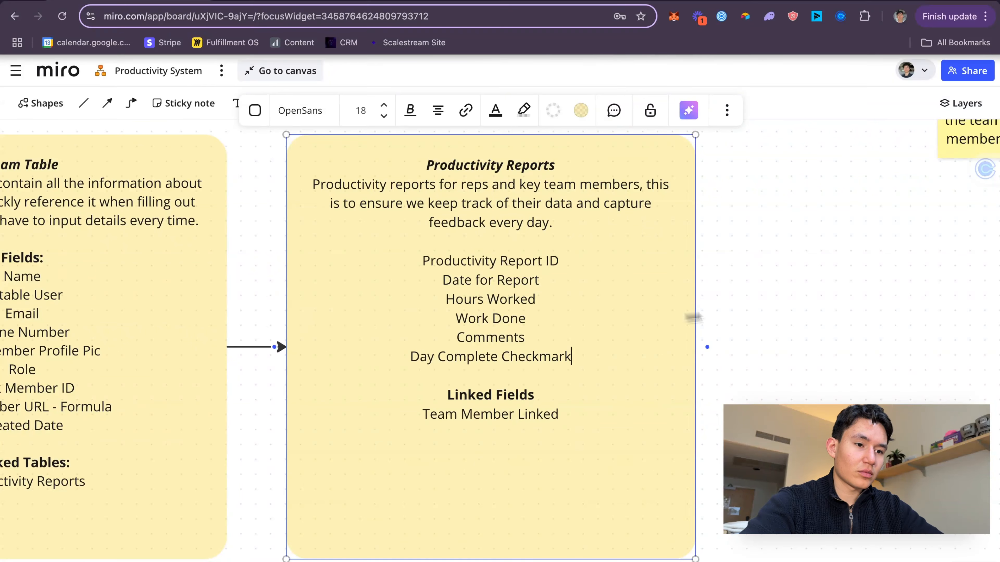
key("Escape")
- Shorten the Productivity Reports card to fit its text and move it down to line up with the middle of the Team Table card
left_click(549, 557)
left_click_drag(548, 559, 553, 452)
left_click(751, 391)
left_click_drag(584, 391, 585, 444)
scroll(763, 385, "down", 3)
scroll(763, 390, "down", 3)
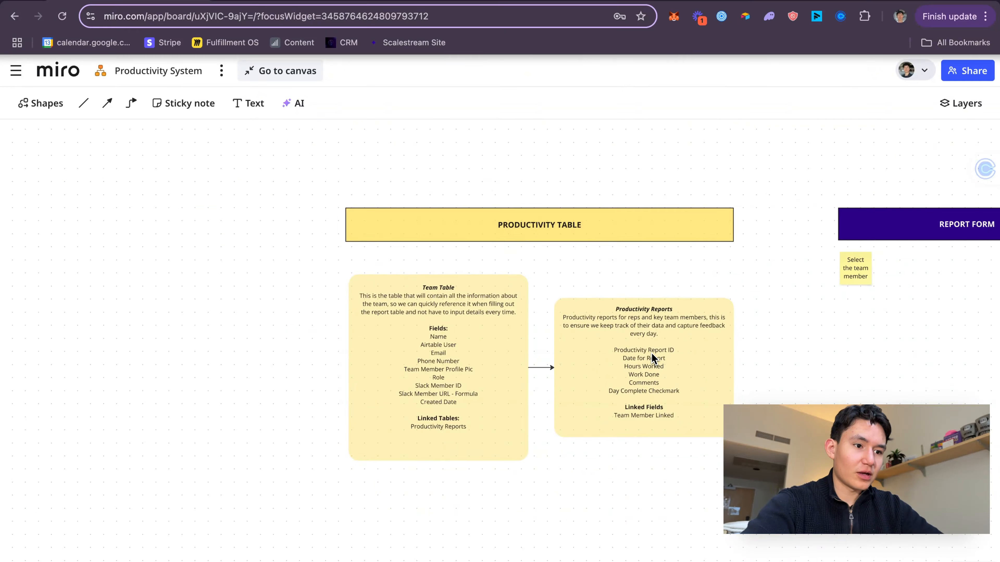
scroll(654, 359, "up", 3)
left_click(641, 425)
scroll(676, 433, "down", 3)
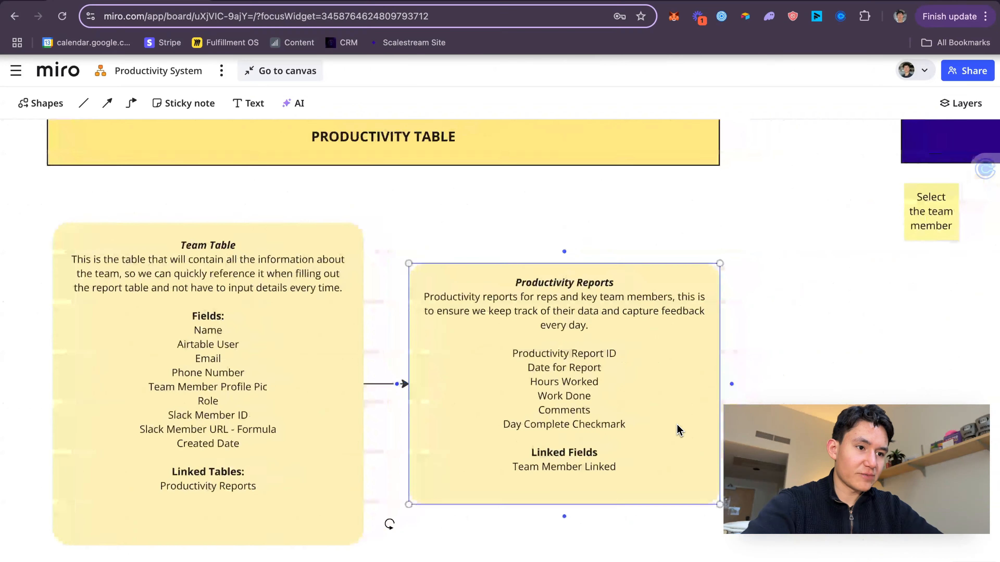
scroll(595, 385, "up", 4)
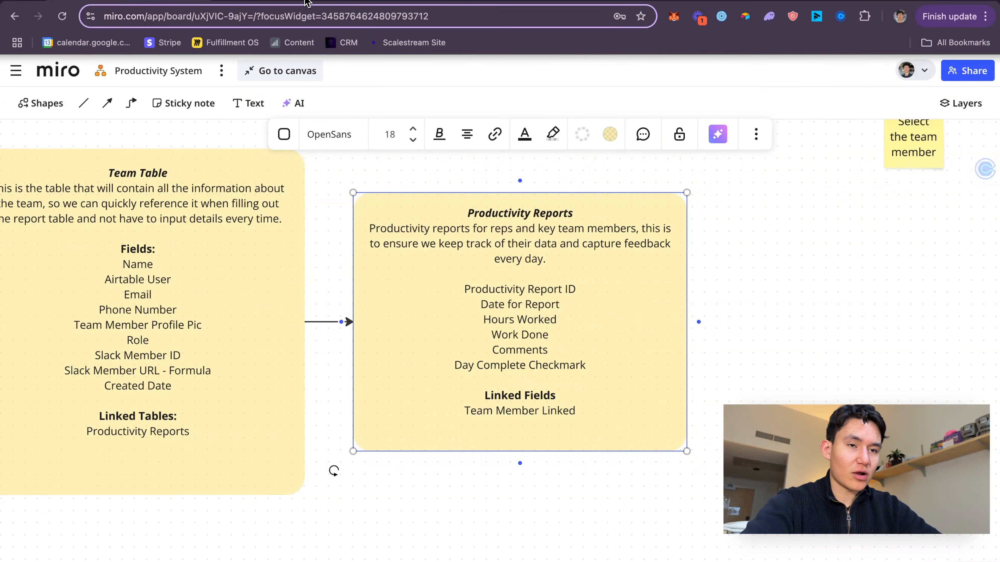
- Switch to Airtable and create a new base from scratch in the Scalestream.io workspace
left_click(306, 1)
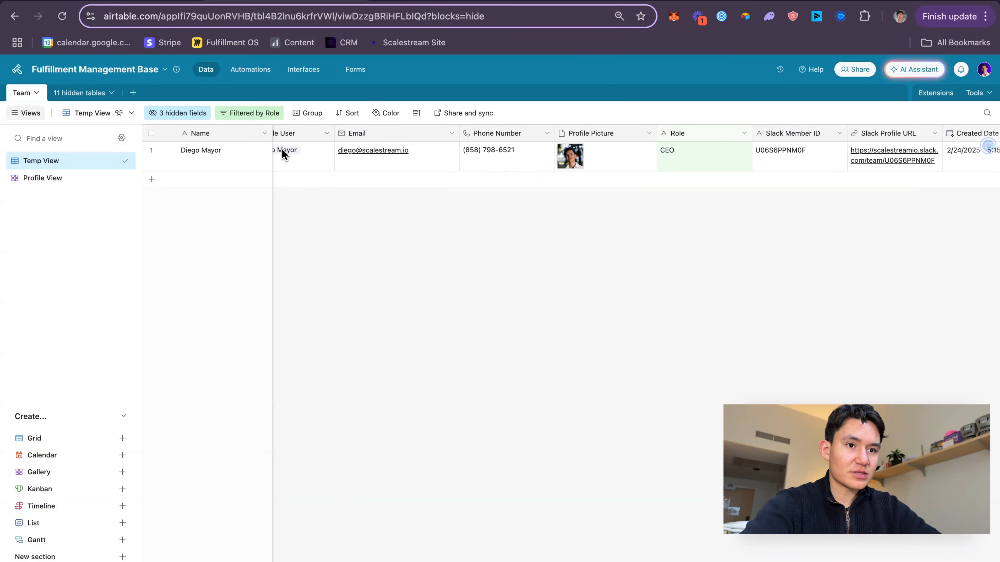
left_click(16, 69)
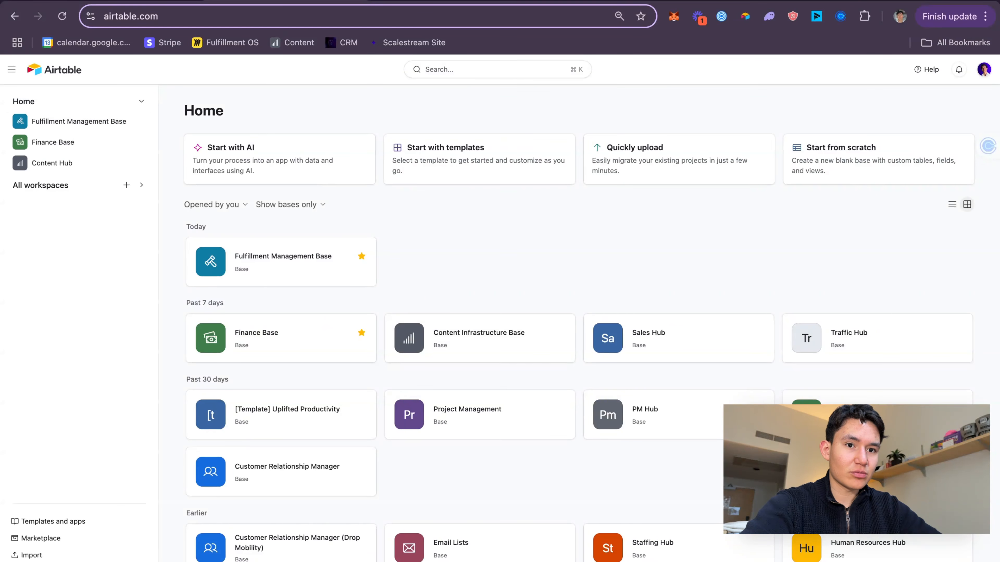
left_click(31, 187)
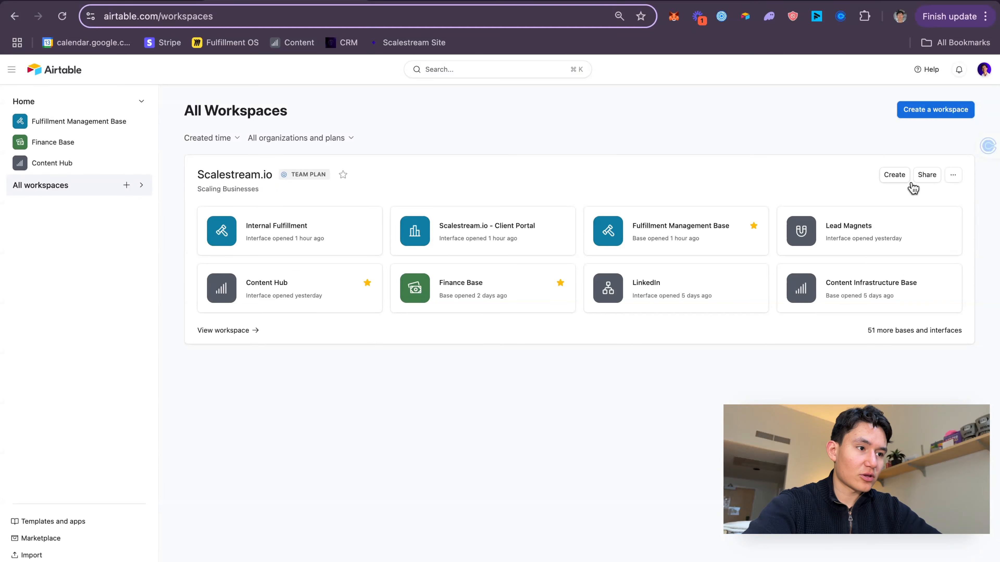
left_click(894, 175)
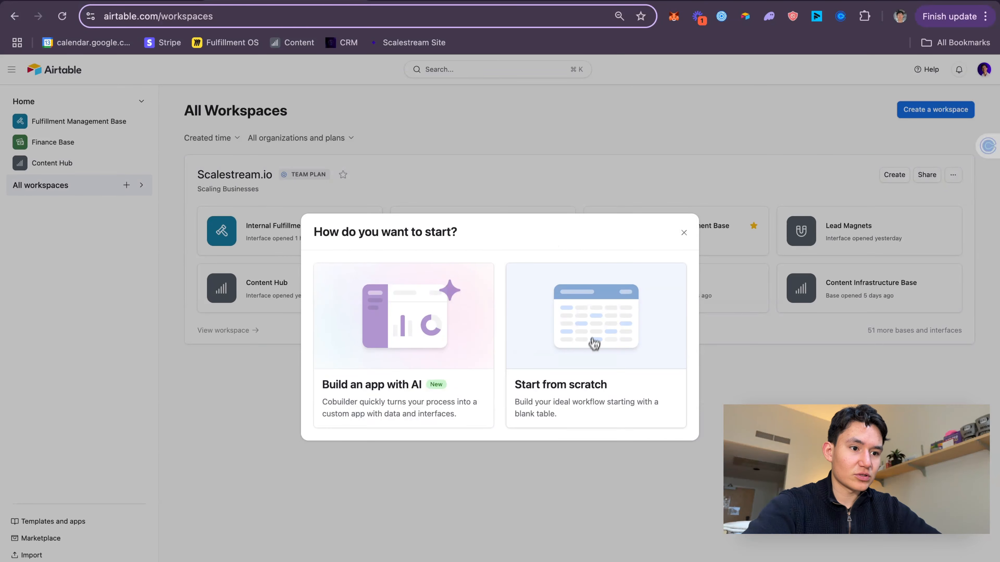
left_click(553, 351)
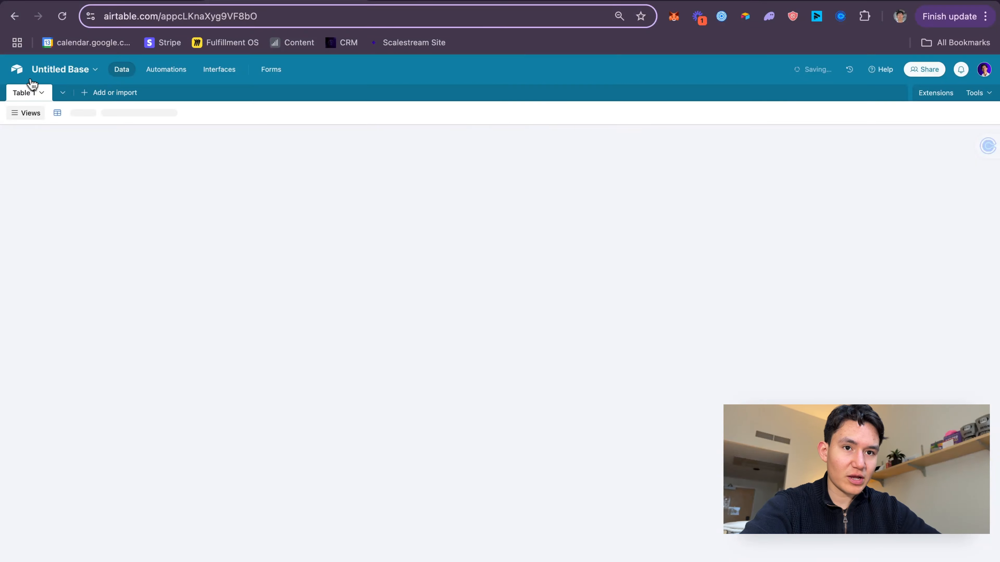
left_click(41, 94)
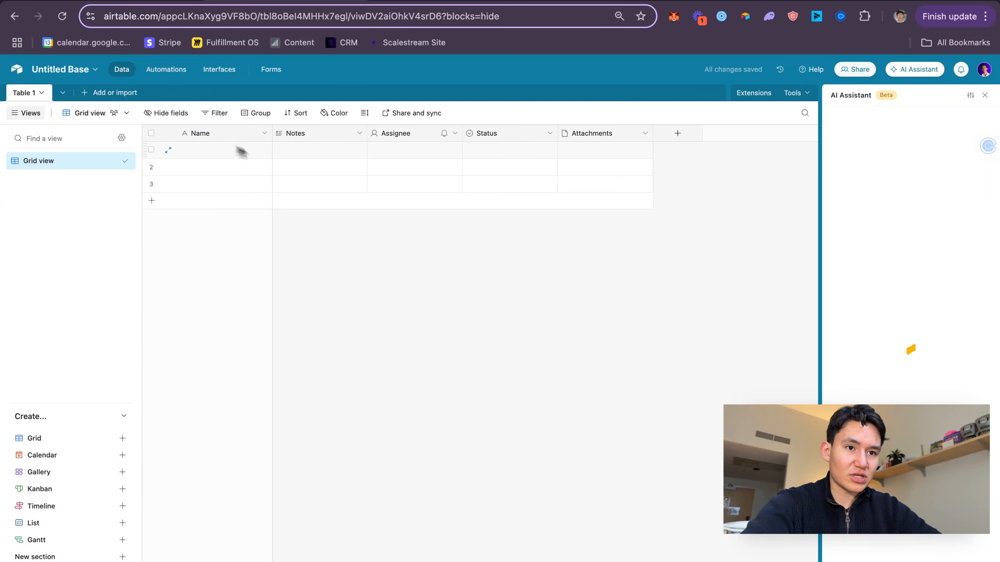
left_click(285, 173)
- Leave the new untitled base and return to the data view of the Fulfillment Management Base
left_click(16, 69)
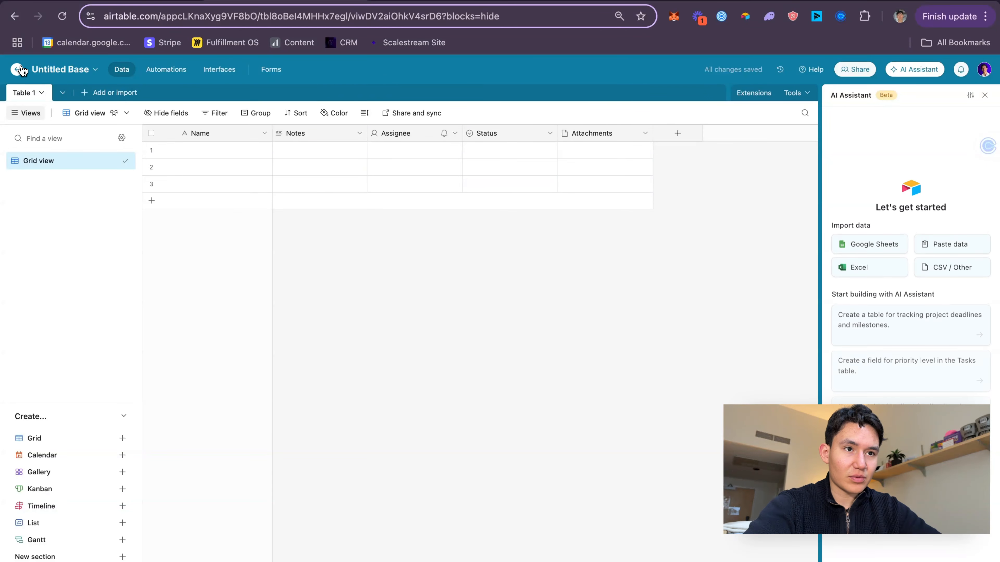
left_click(455, 238)
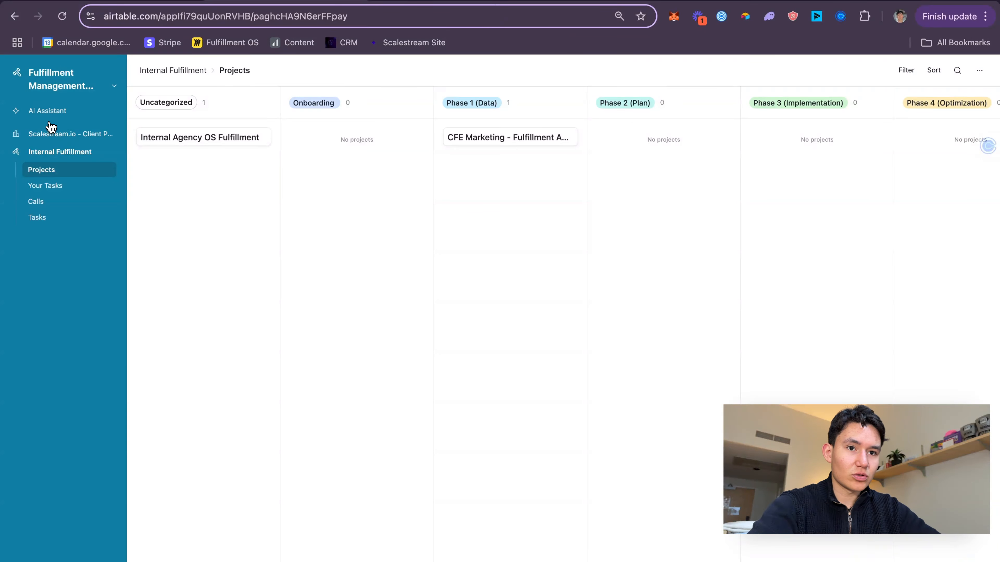
left_click(81, 85)
left_click(86, 113)
left_click(208, 69)
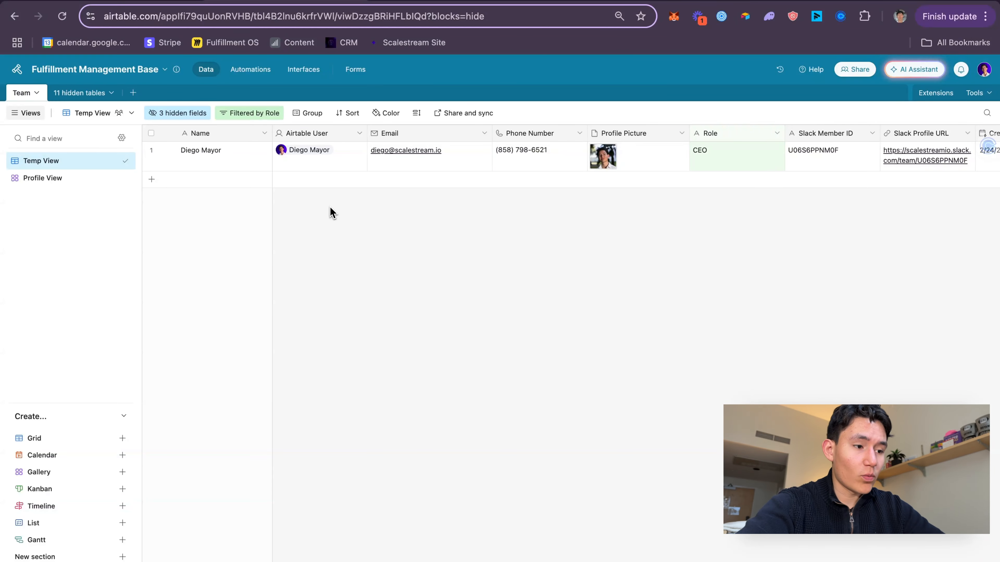
- Add a blank table from scratch to the Fulfillment Management Base, keeping its default name
left_click(131, 93)
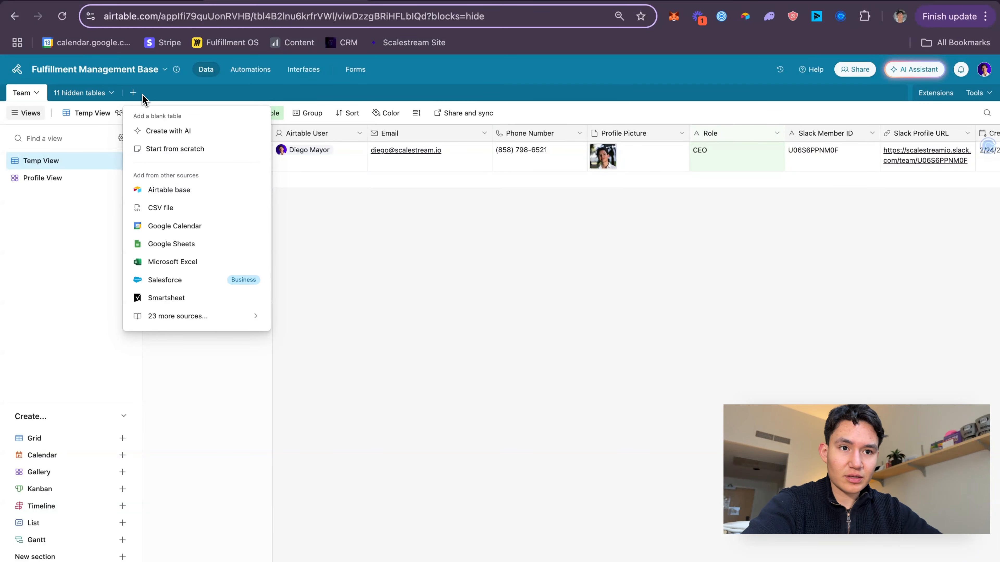
left_click(196, 151)
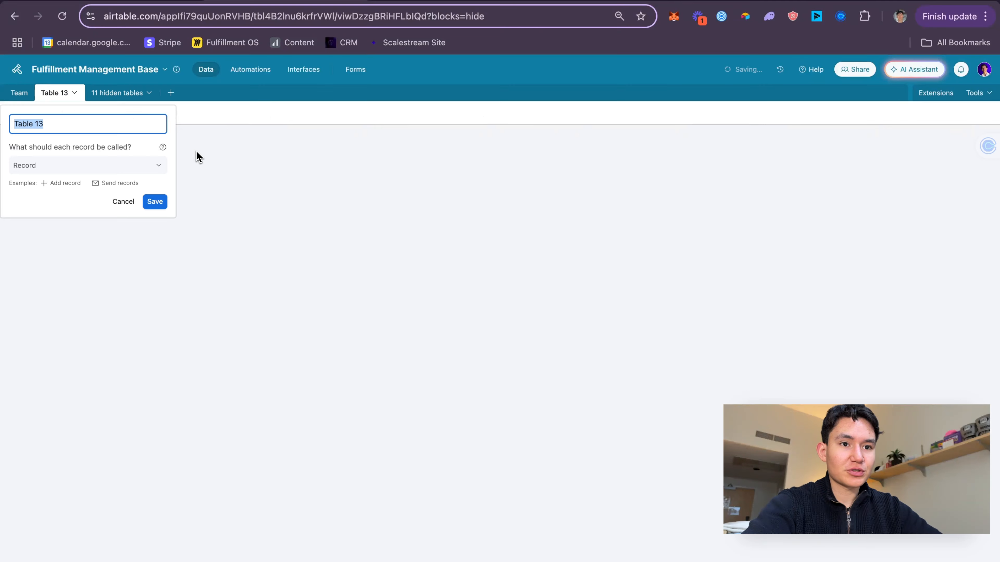
left_click(83, 0)
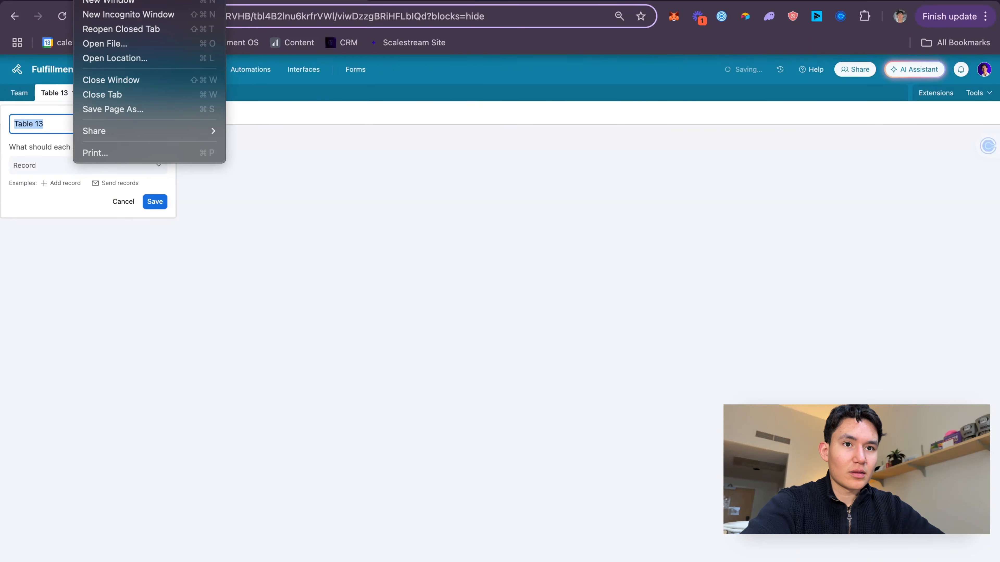
left_click(333, 138)
- Start a new table with AI, and copy the description and field list from the Productivity Reports card in Miro
left_click(171, 93)
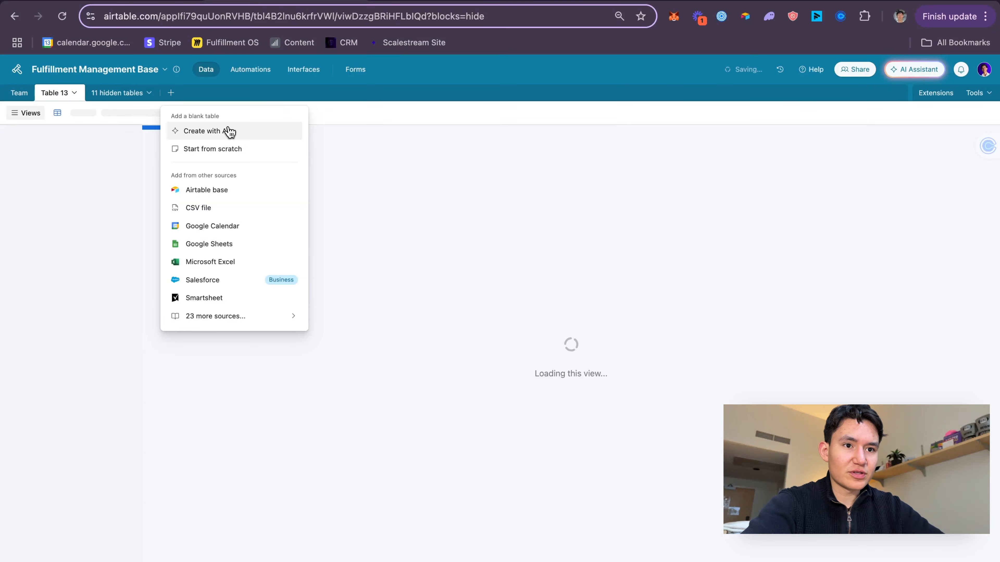
left_click(230, 134)
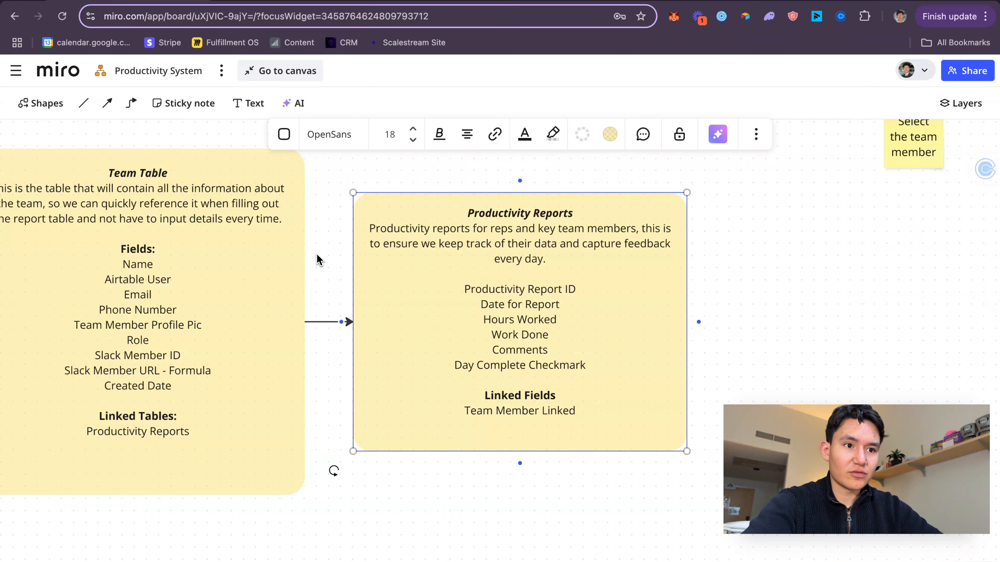
double_click(509, 263)
triple_click(509, 289)
left_click_drag(508, 288, 530, 361)
key("super+c")
triple_click(509, 251)
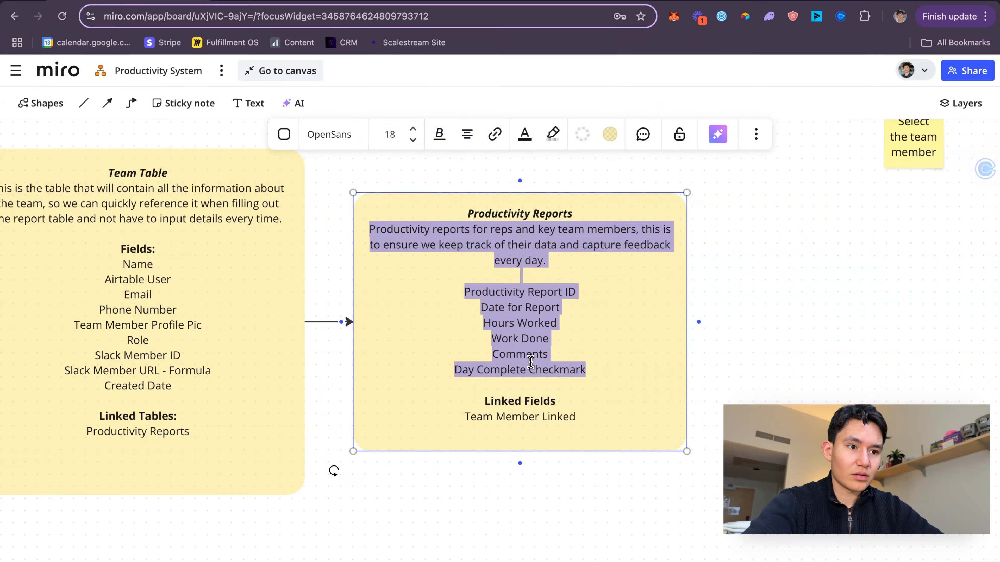
- Back in Airtable, generate the table from the copied text, adding the line "These are the fields I need" above the field list
left_click(313, 0)
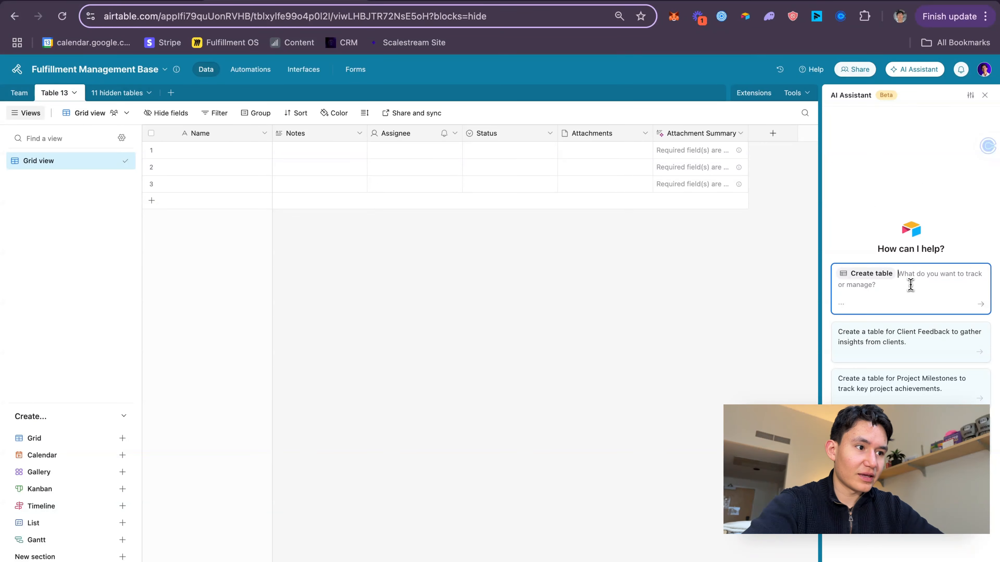
key("super+v")
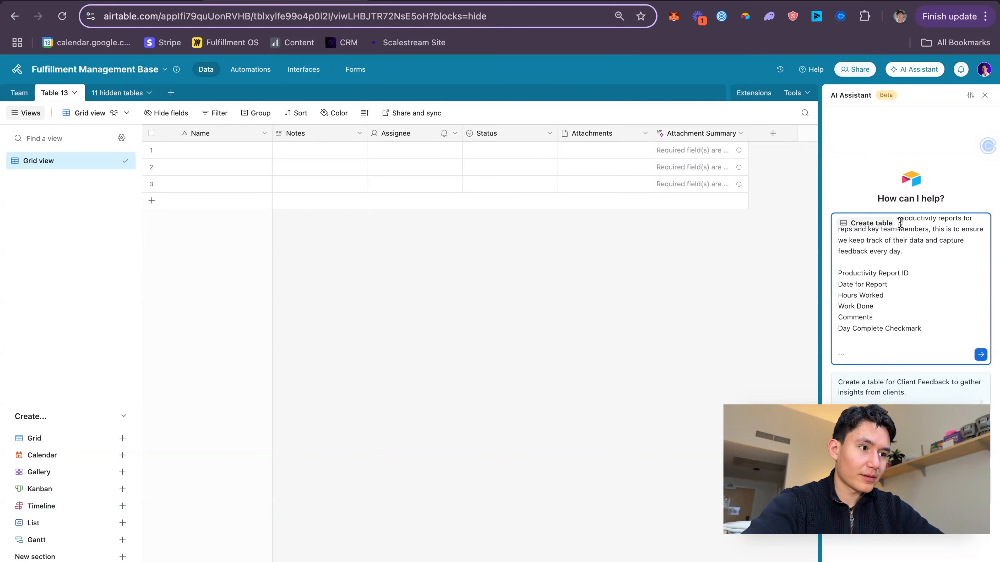
key("Return")
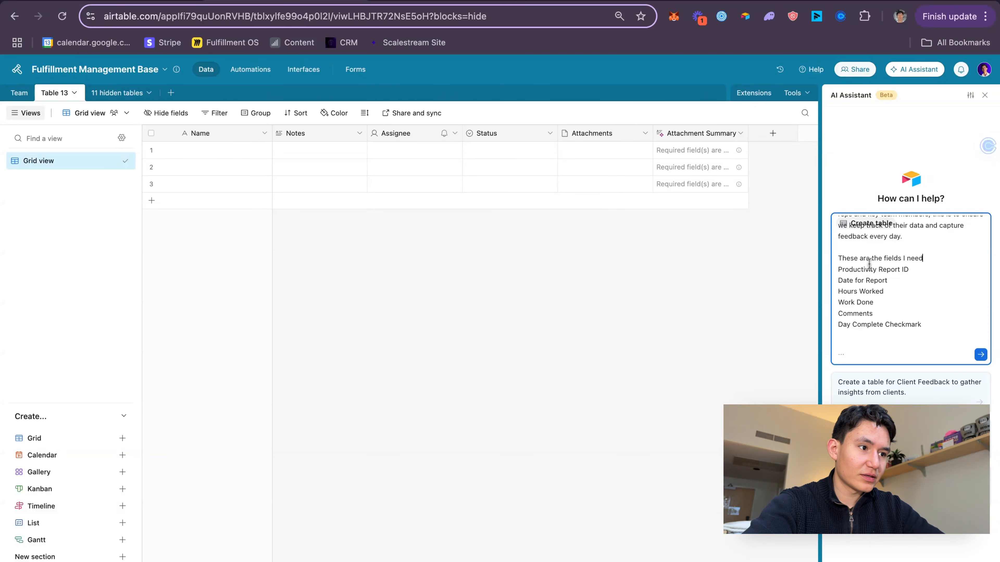
left_click(980, 355)
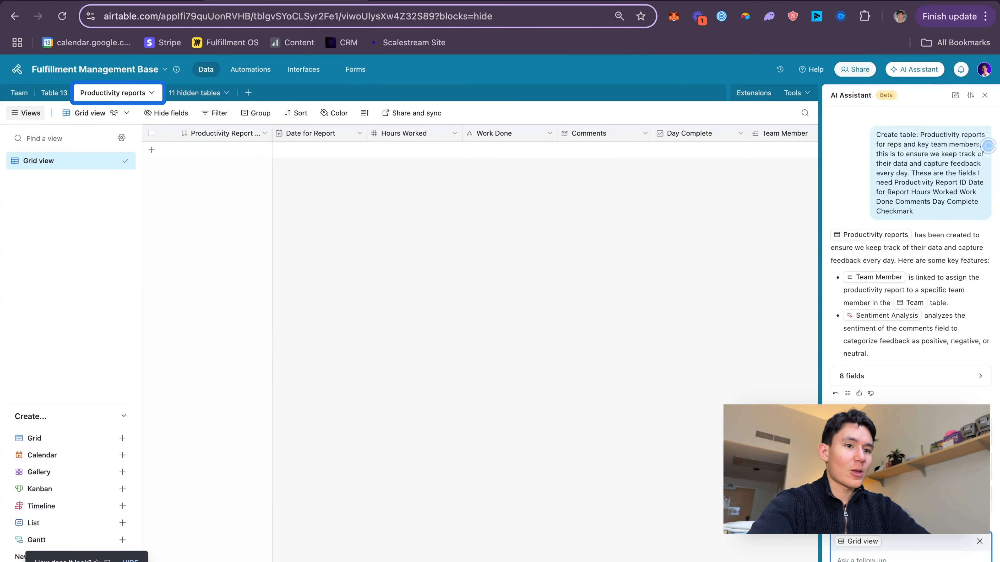
- Review all field columns of the generated Productivity reports table and close the AI Assistant
scroll(386, 163, "right", 5)
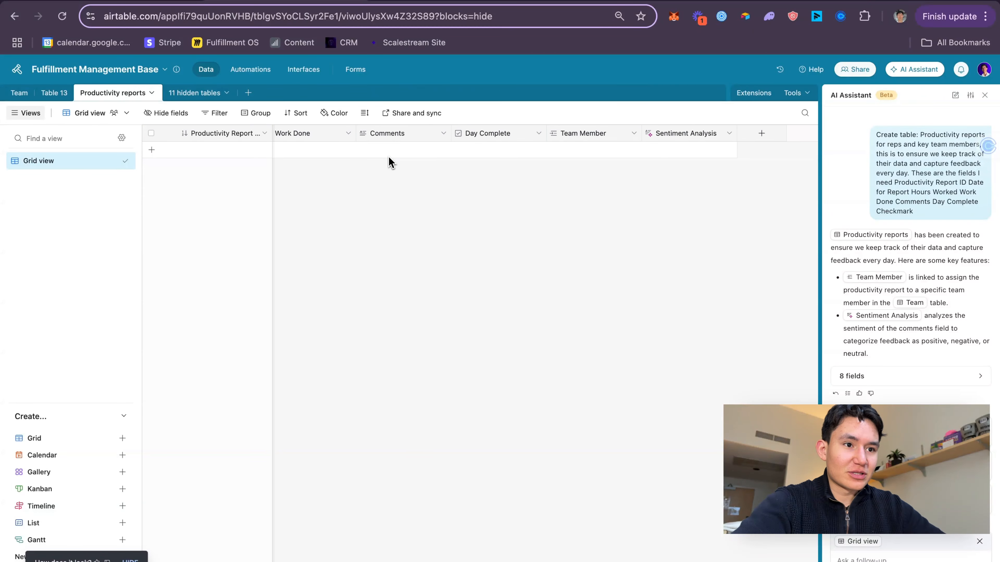
scroll(386, 163, "left", 5)
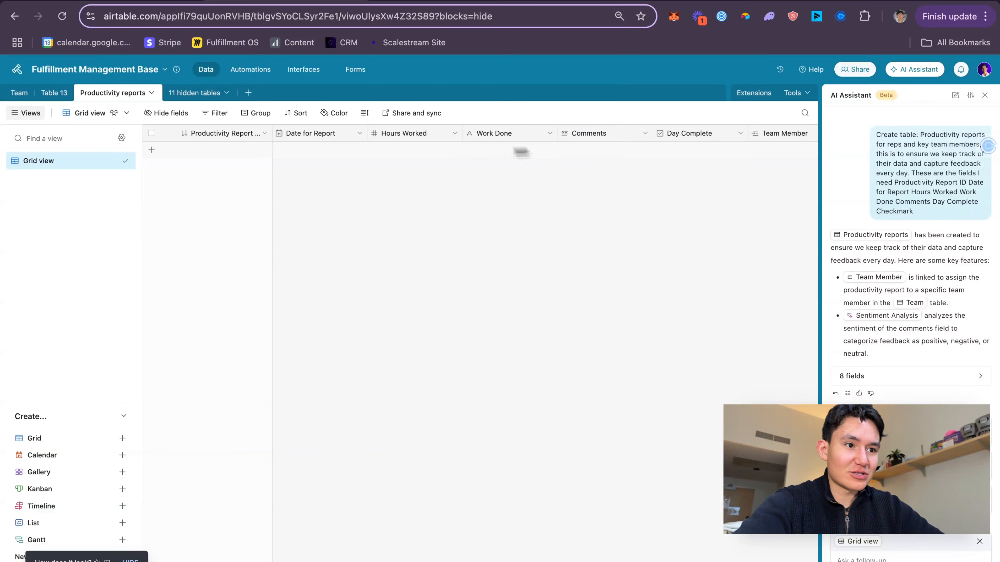
scroll(437, 151, "right", 5)
scroll(436, 152, "left", 5)
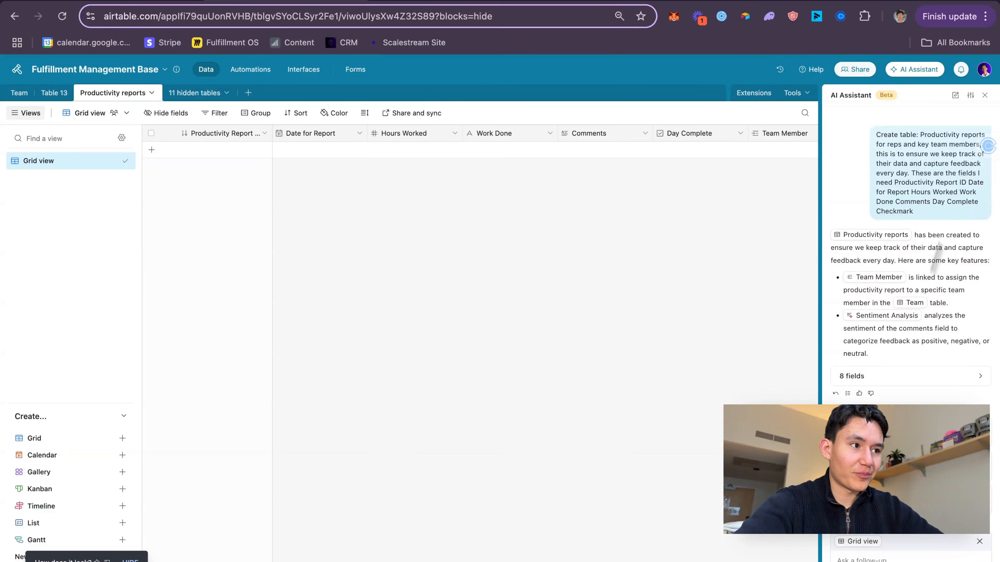
left_click(984, 95)
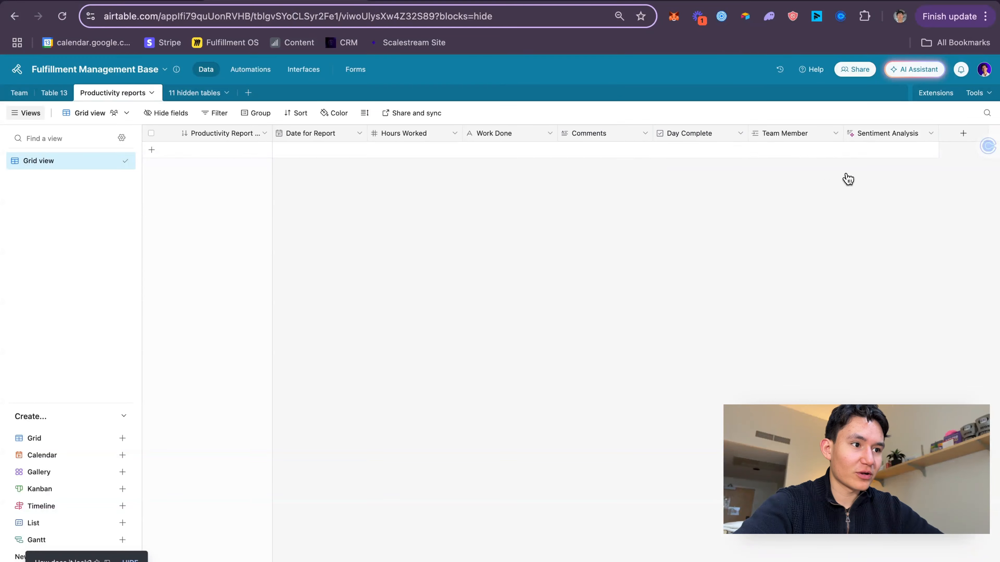
- Move the Productivity reports table directly after Team and delete Table 13, returning to the Productivity reports table
left_click_drag(127, 98, 64, 96)
left_click(144, 94)
left_click(152, 97)
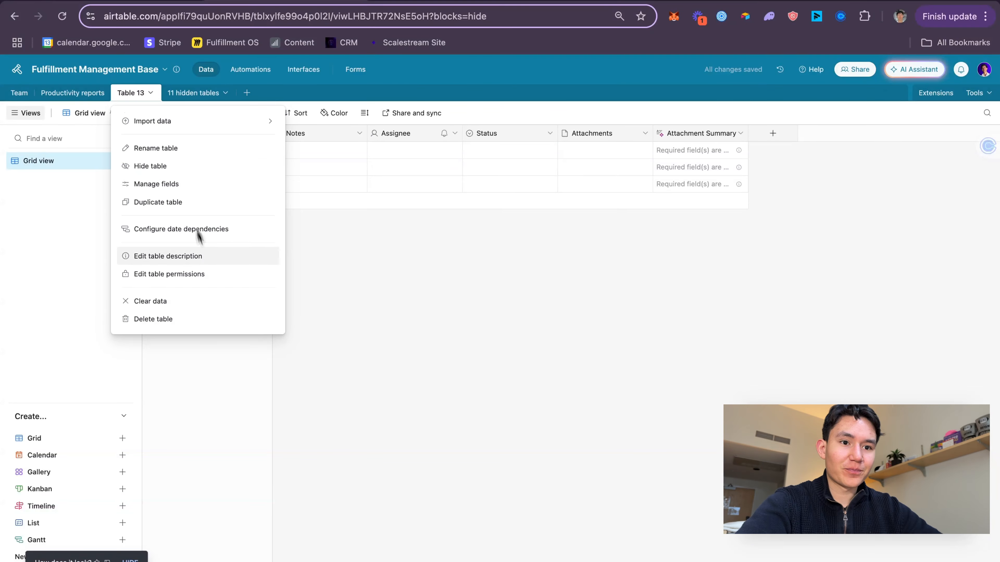
left_click(163, 325)
left_click(195, 177)
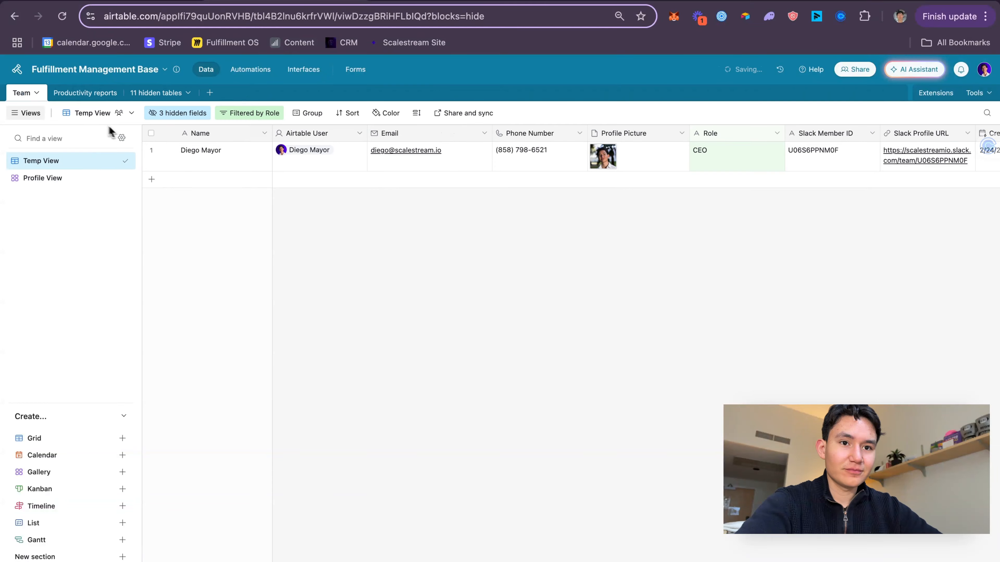
left_click(74, 94)
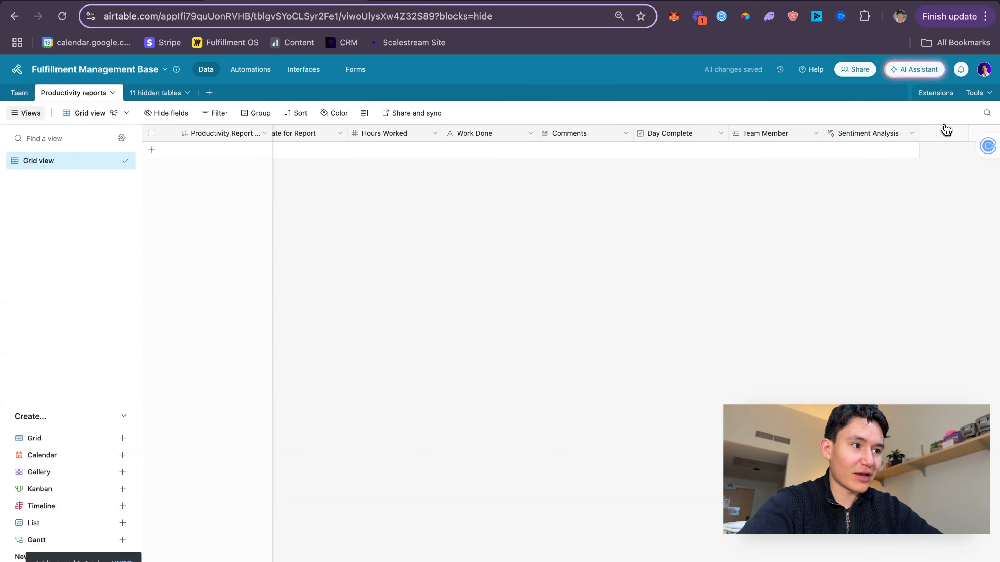
left_click(943, 133)
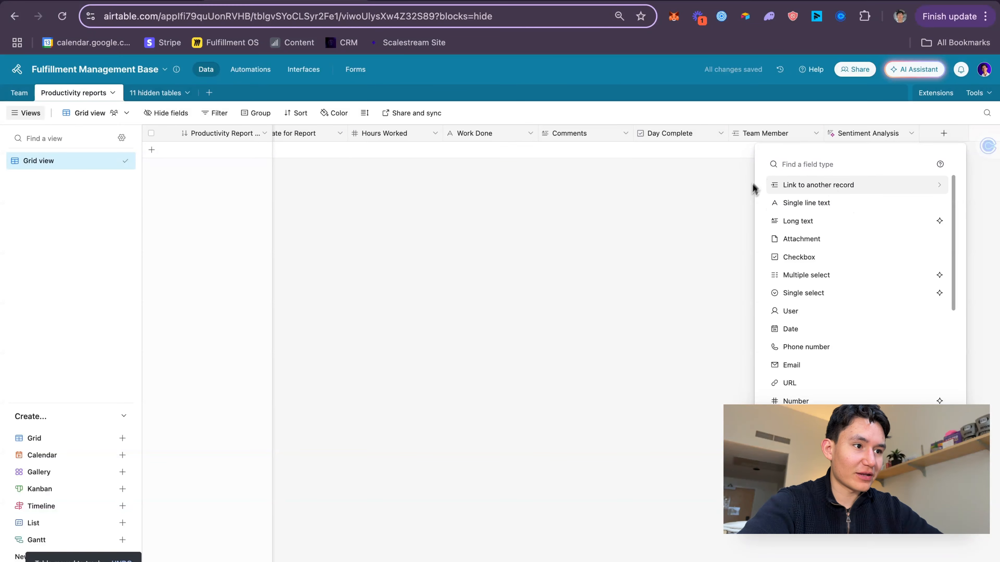
left_click(716, 226)
scroll(645, 145, "left", 1)
- Check the Productivity Report ID entry on the Miro card and add a blank first record to Airtable's Productivity reports table
left_click(80, 4)
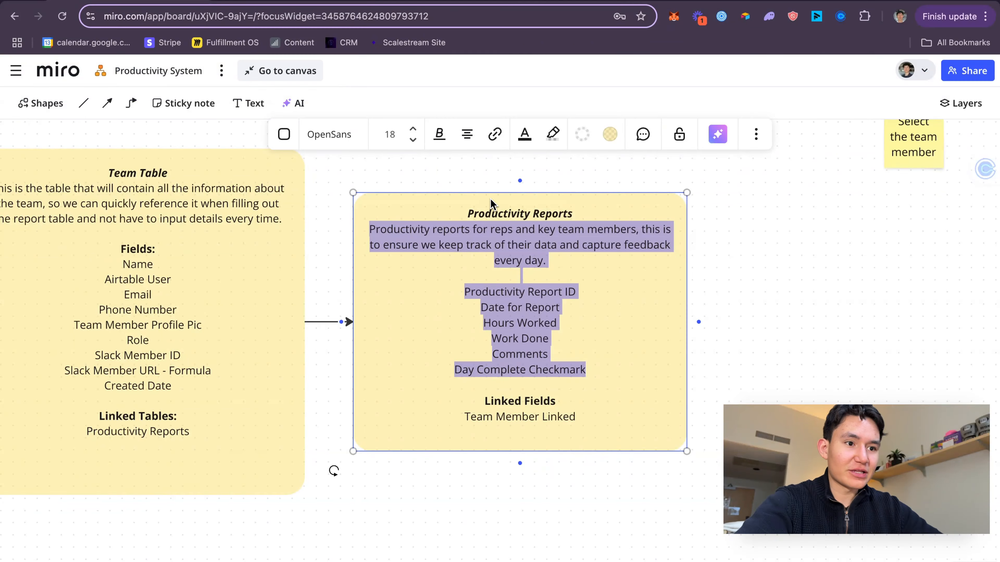
triple_click(545, 307)
triple_click(553, 293)
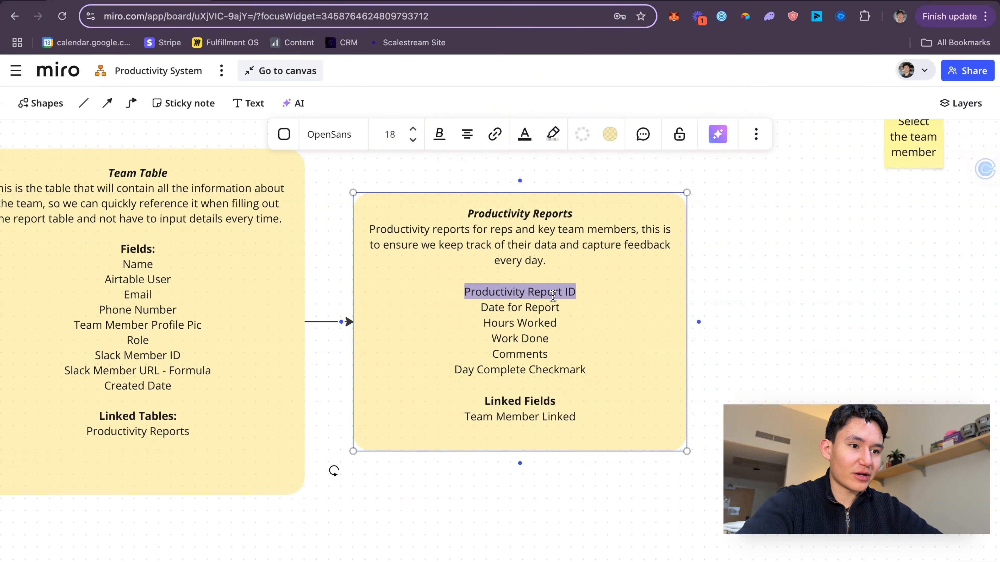
left_click(290, 3)
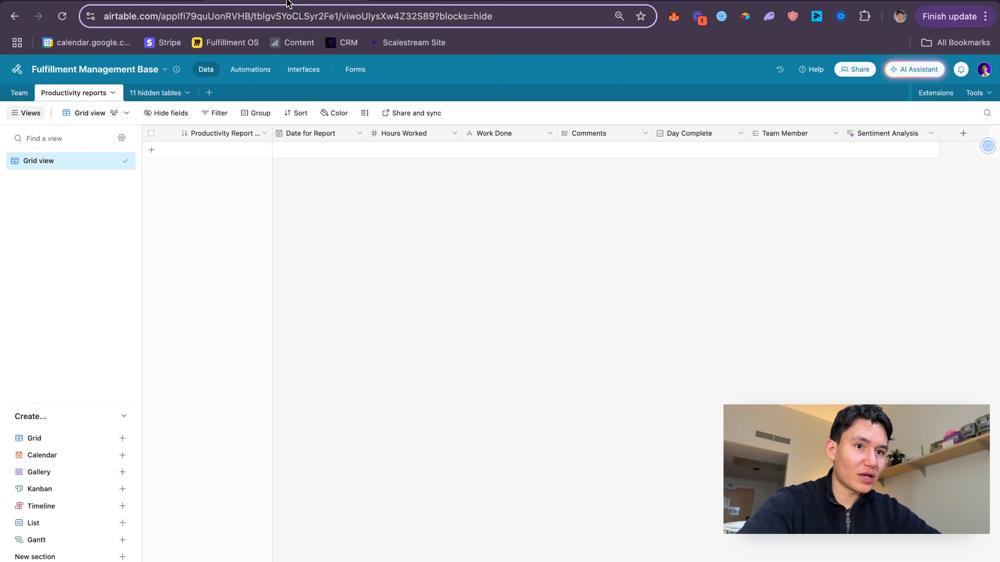
left_click(258, 149)
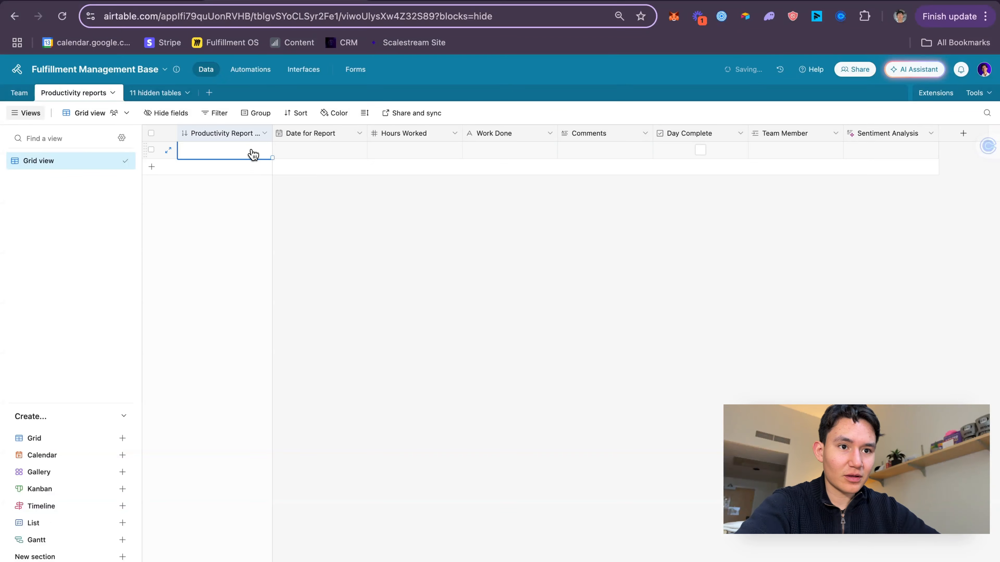
- Change the Productivity Report ID field to a Formula generated from the prompt "Date for report - Team Member"
left_click(264, 134)
left_click(254, 162)
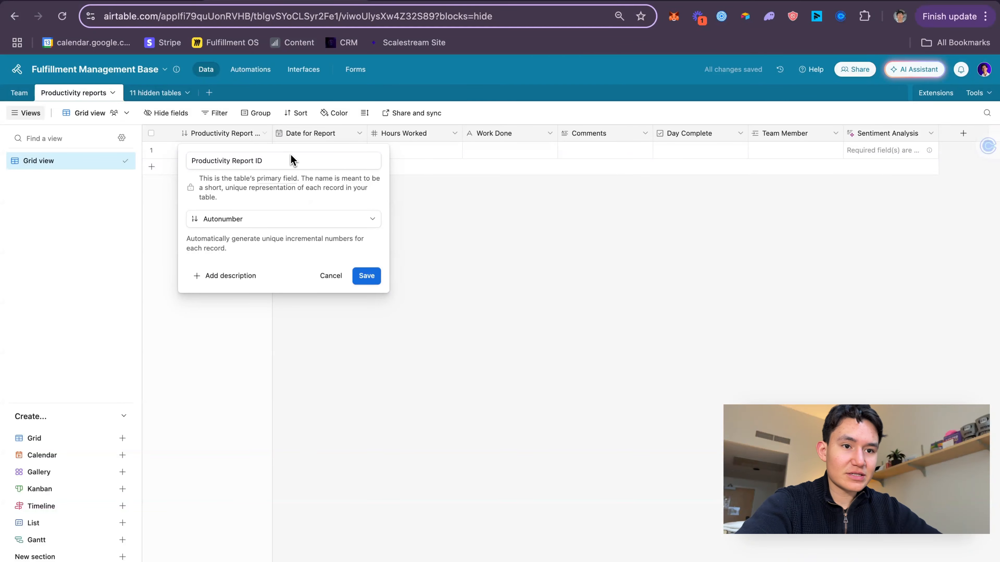
left_click(309, 221)
scroll(292, 261, "up", 1)
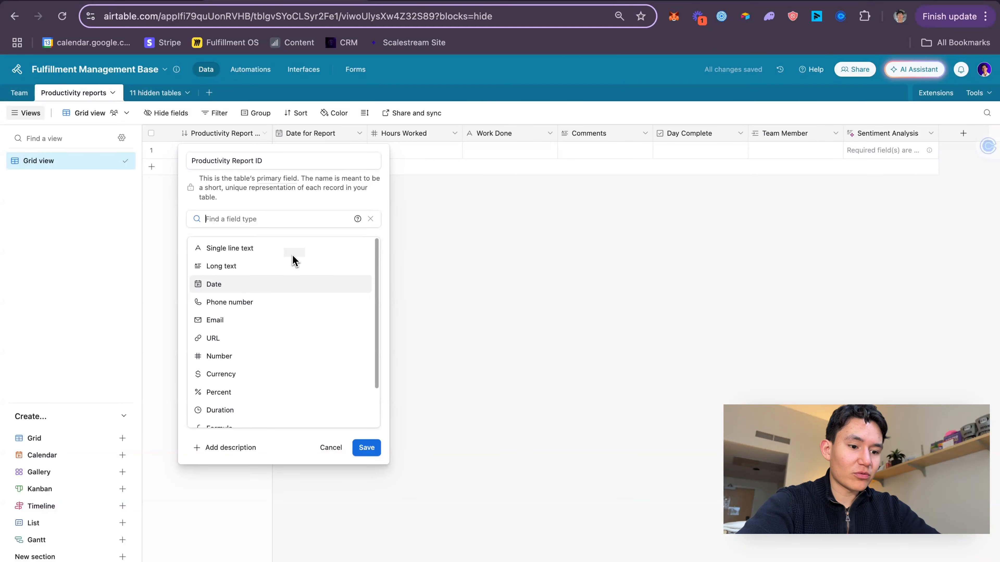
type("for")
left_click(256, 248)
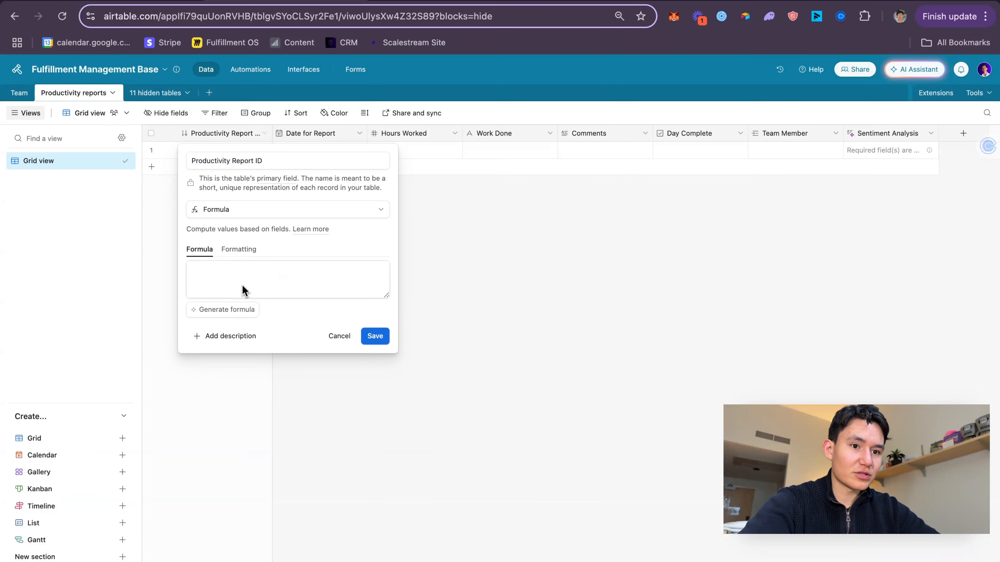
left_click(238, 312)
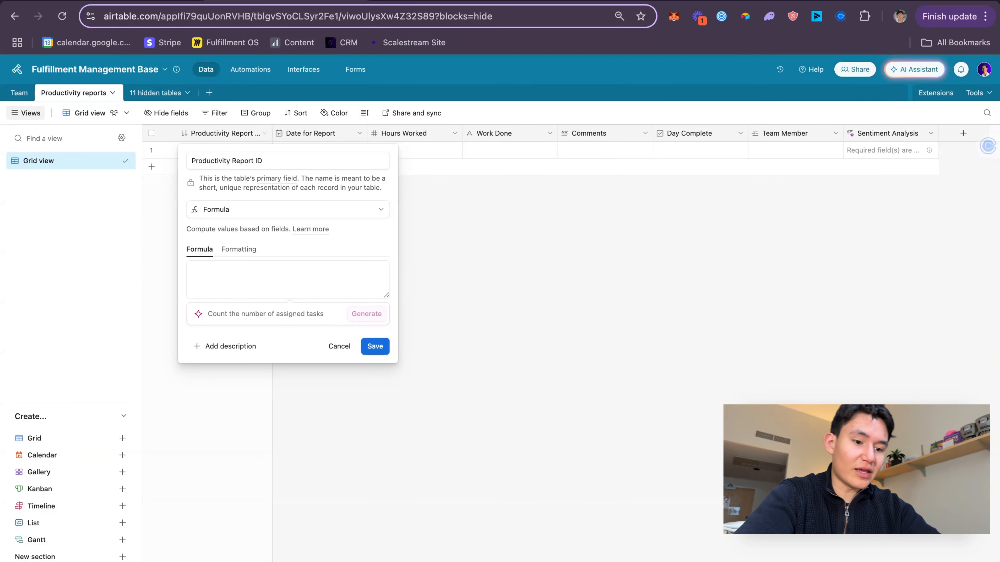
type("Date for report - Team Member")
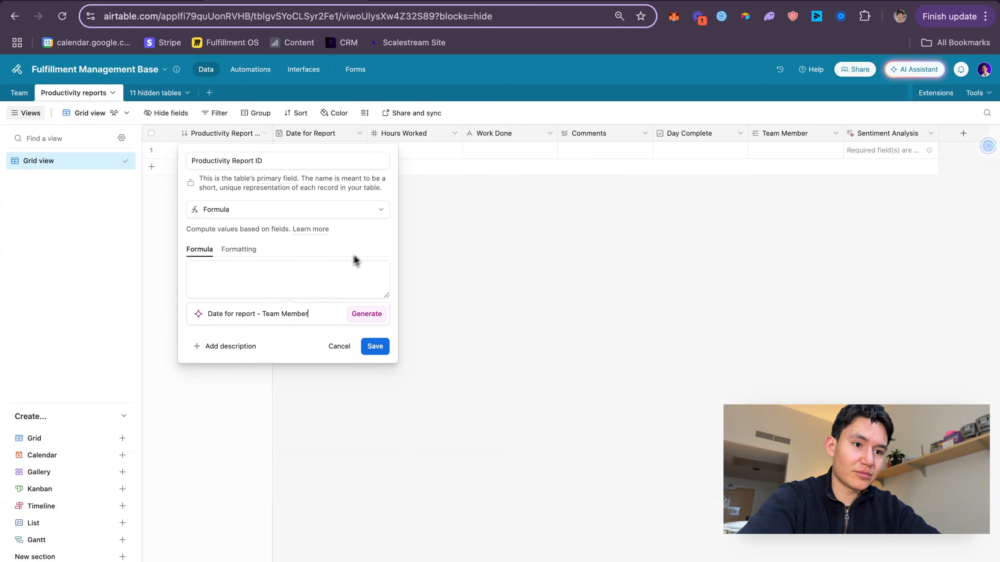
left_click(369, 319)
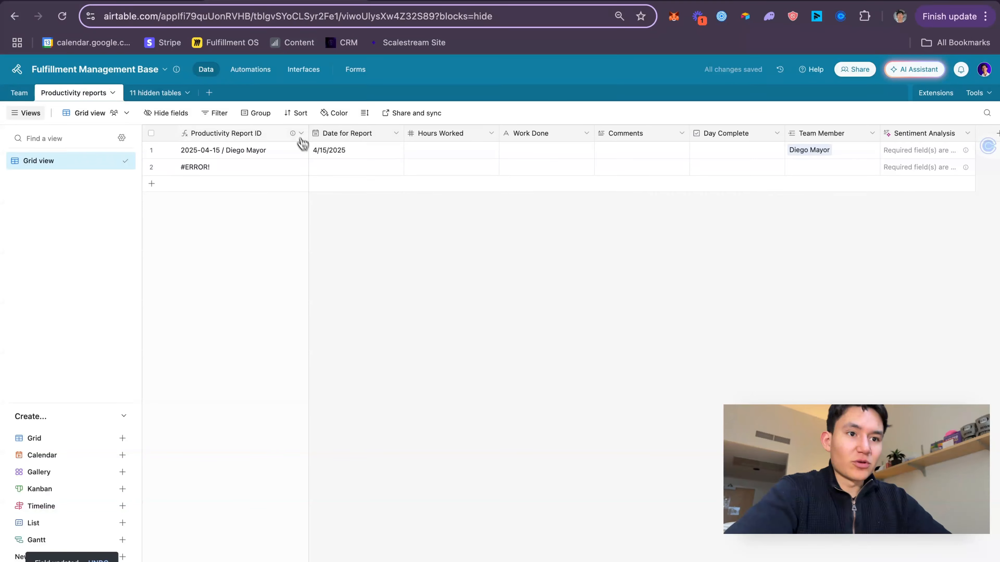
- Inspect the generated formula in the Productivity Report ID field settings and close them without saving
left_click(300, 133)
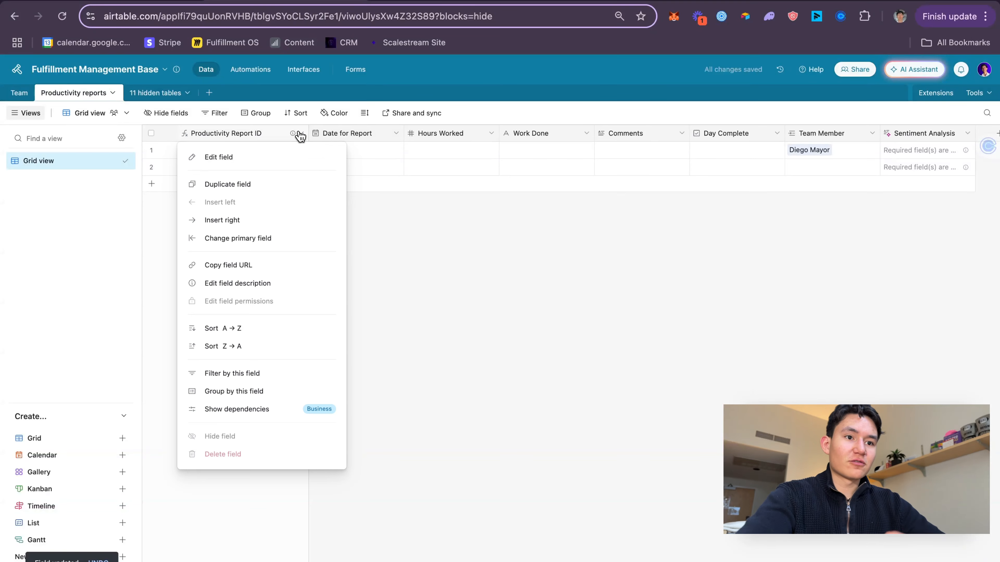
left_click(315, 162)
triple_click(322, 277)
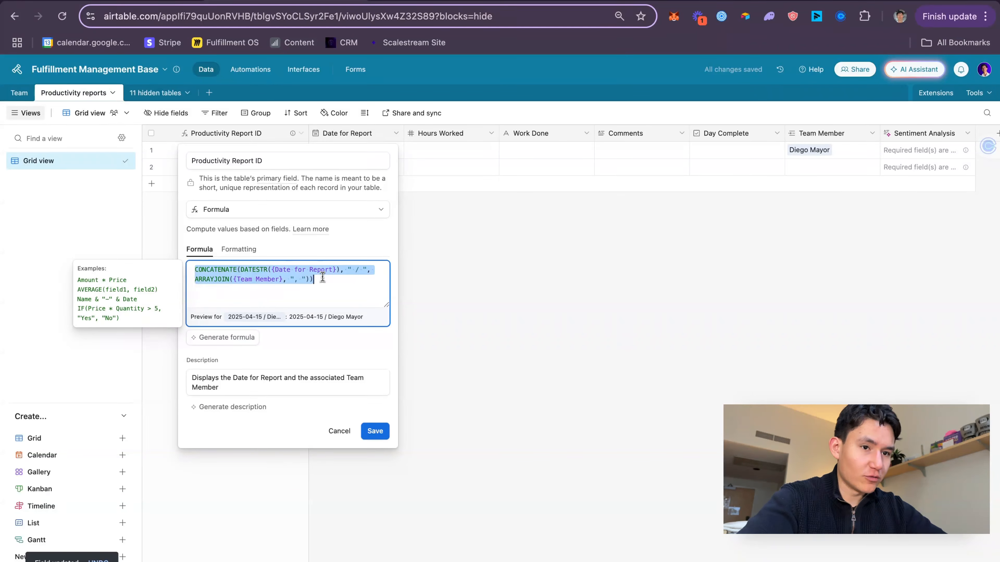
triple_click(350, 285)
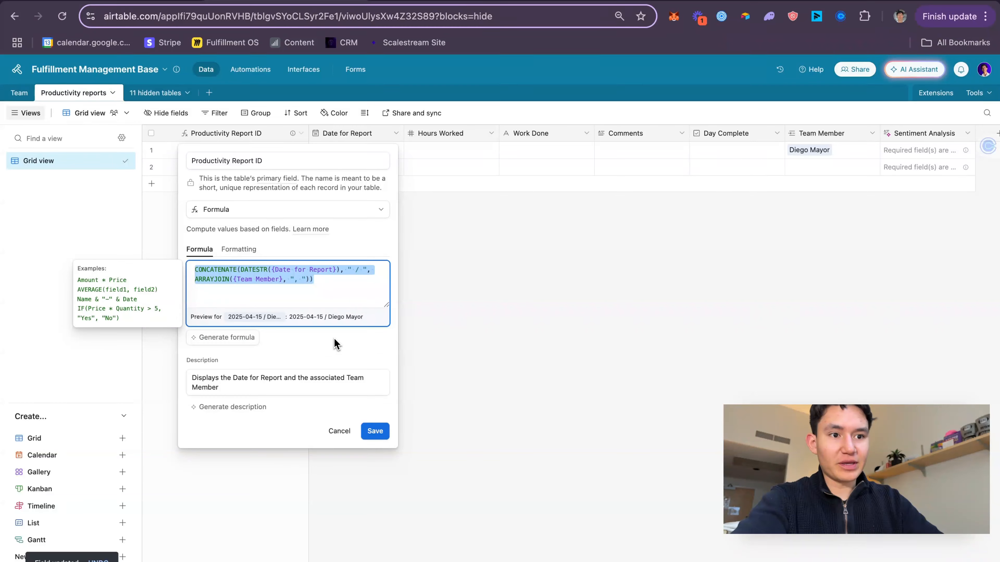
left_click(336, 365)
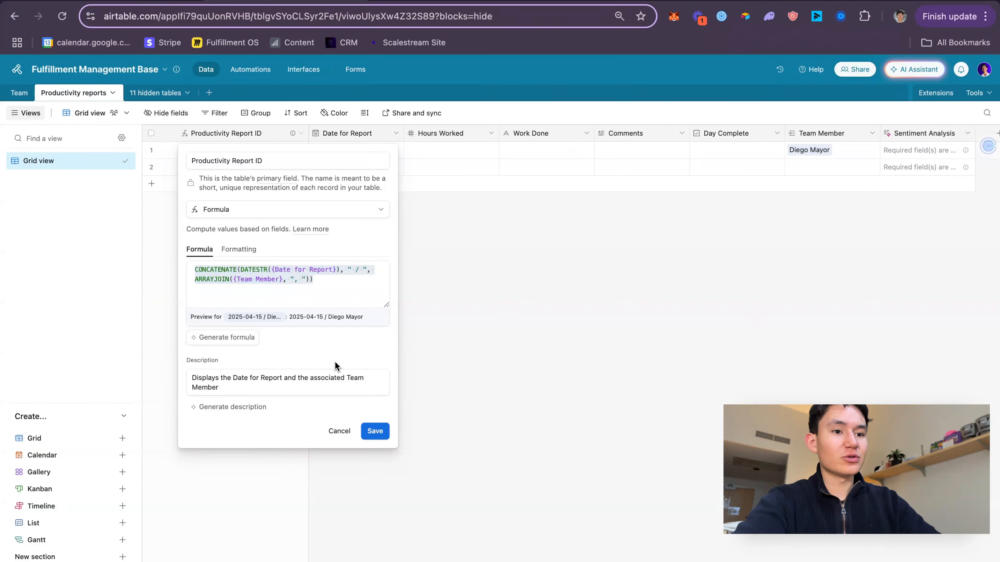
left_click(346, 430)
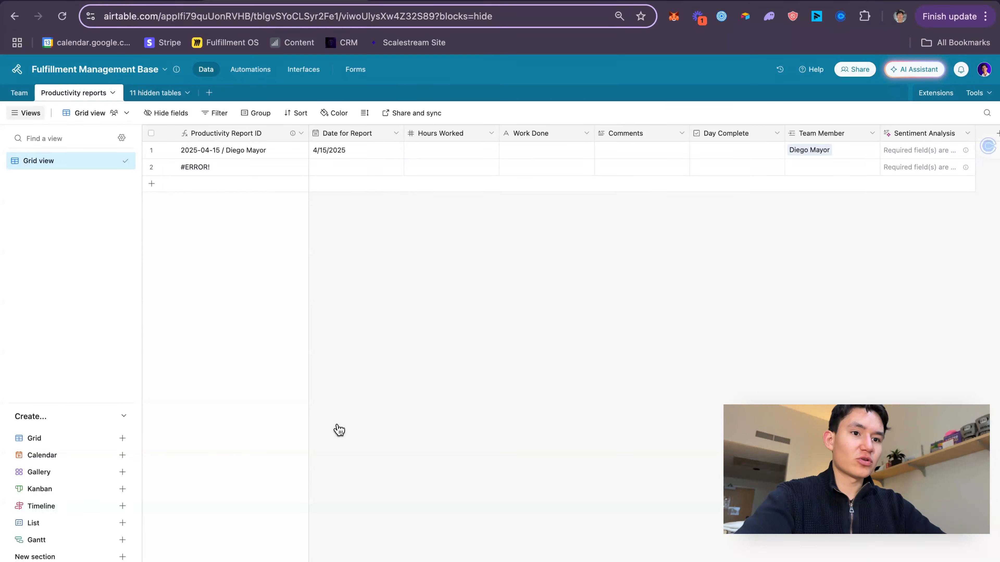
- Check the first record's ID and date values, and narrow the Productivity Report ID column slightly
left_click(261, 151)
left_click(261, 152)
left_click(330, 189)
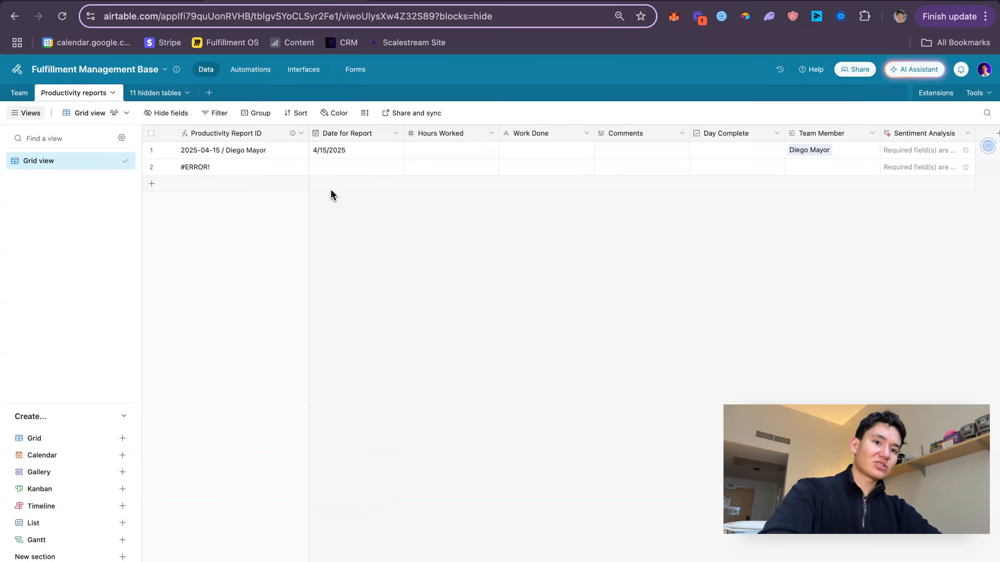
left_click(343, 174)
left_click(340, 156)
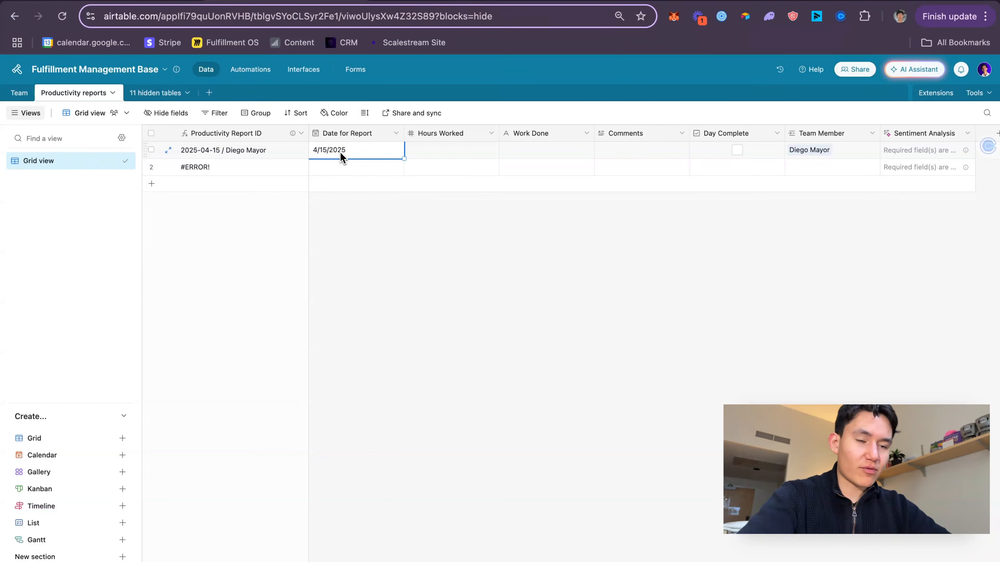
left_click(259, 149)
left_click_drag(307, 134, 297, 132)
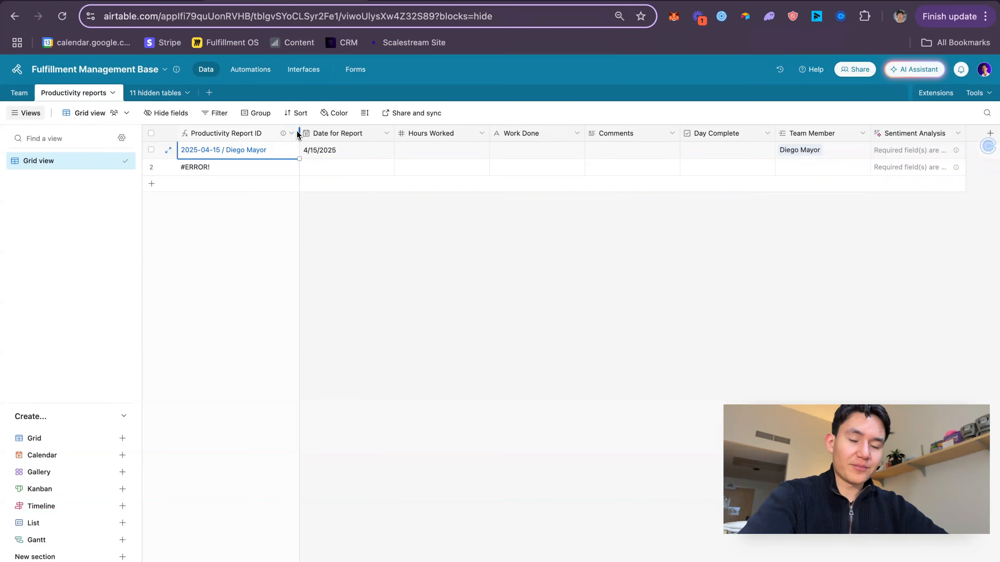
- Set the Date for Report field to default to the current date and save the field
left_click(355, 170)
left_click(361, 156)
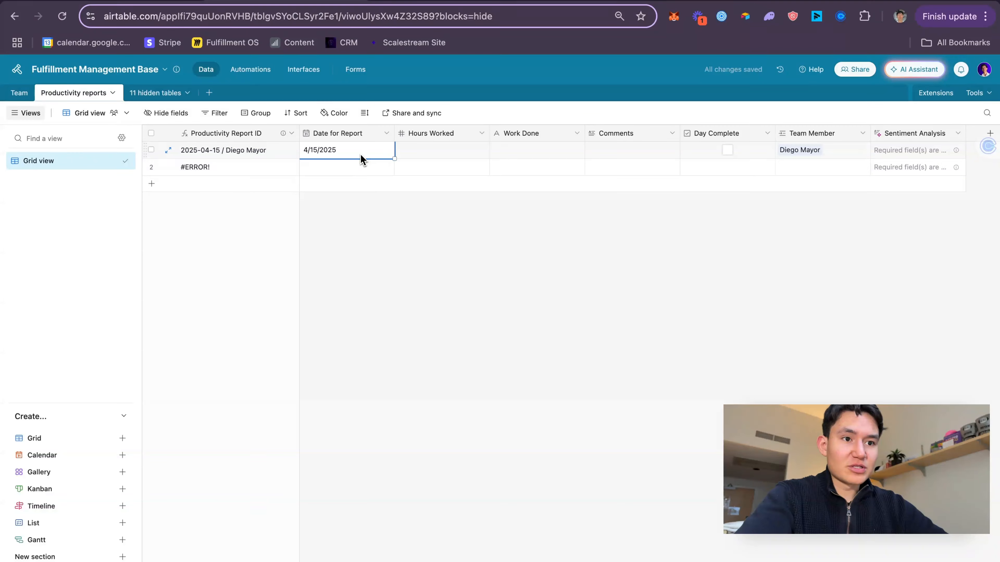
left_click(385, 133)
left_click(382, 158)
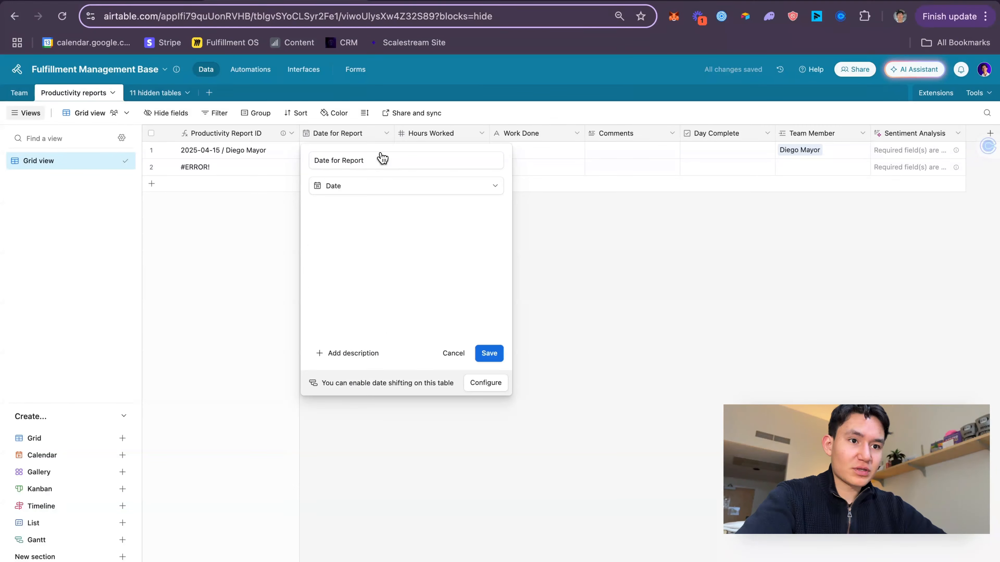
left_click(392, 321)
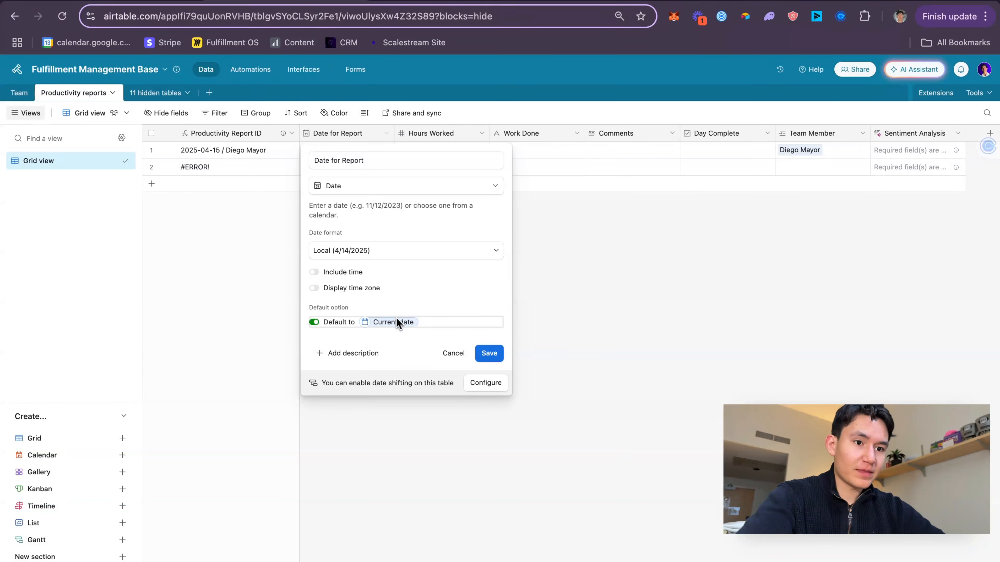
left_click(499, 358)
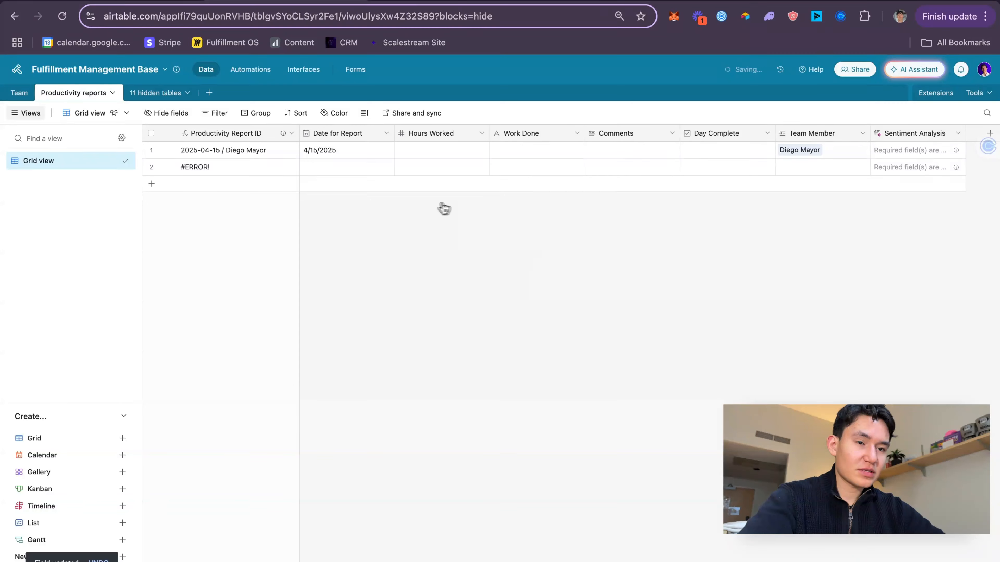
- In Miro, add the line "Time Submitted" below Date for Report on the Productivity Reports card
left_click(108, 1)
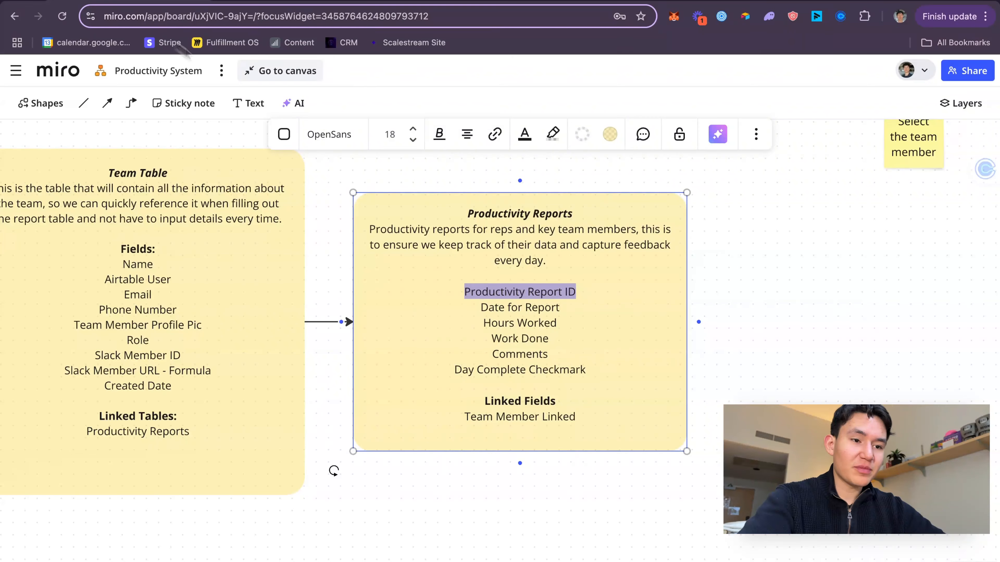
left_click(574, 312)
key("Return")
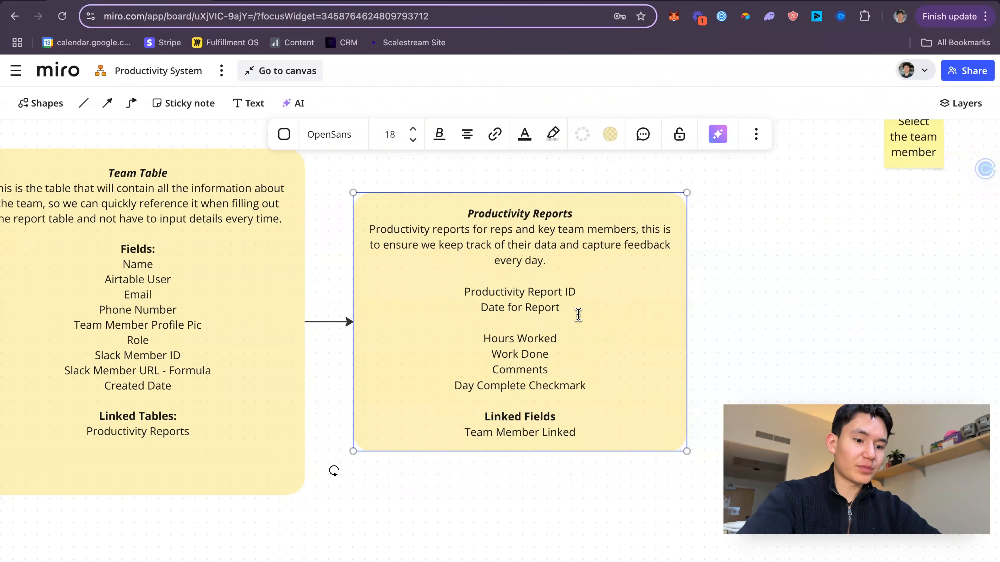
type("Time Submitted")
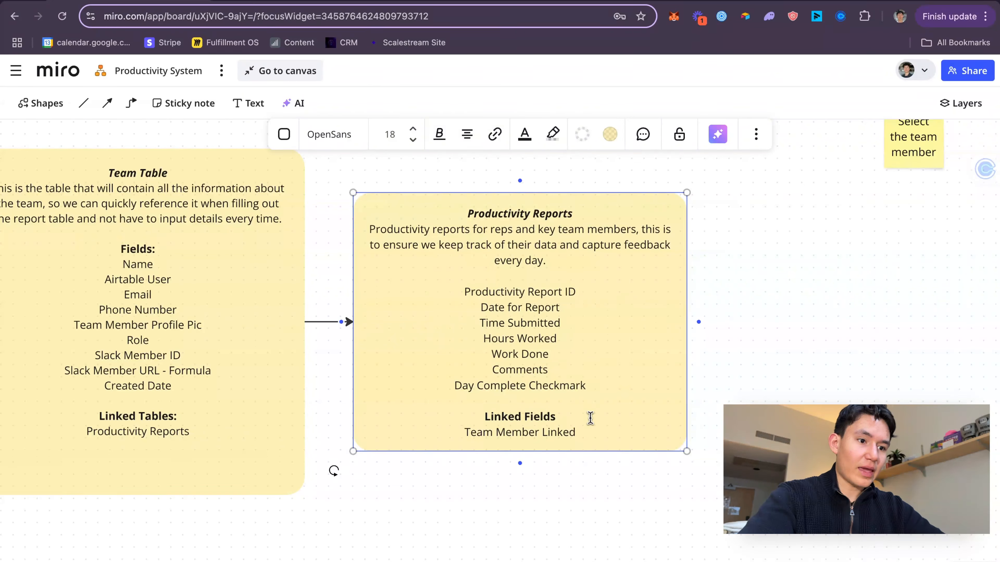
scroll(590, 418, "down", 1)
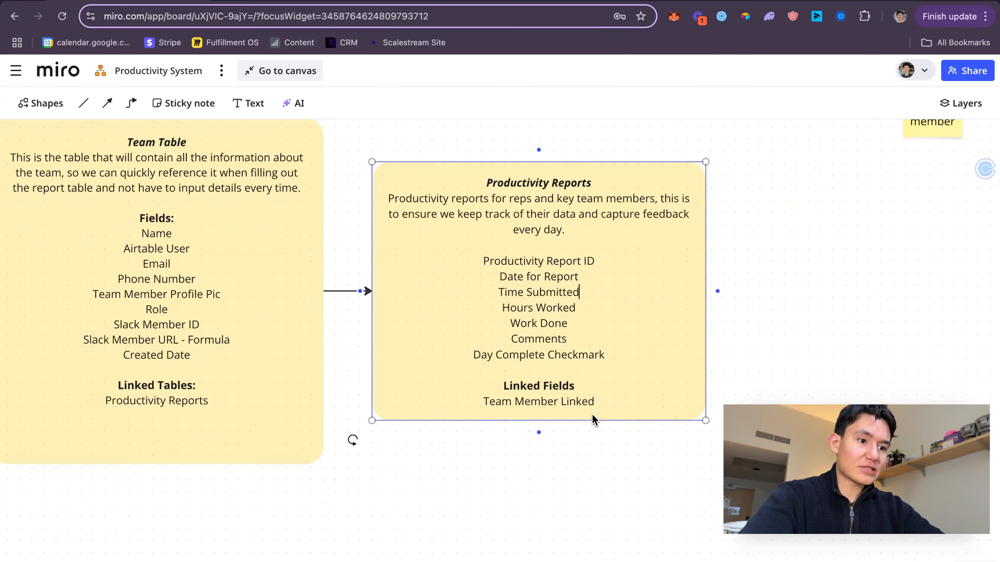
left_click(593, 453)
- In Airtable, insert a Last modified time field directly after Date for Report that tracks only the Day Complete field
left_click(257, 3)
left_click(385, 133)
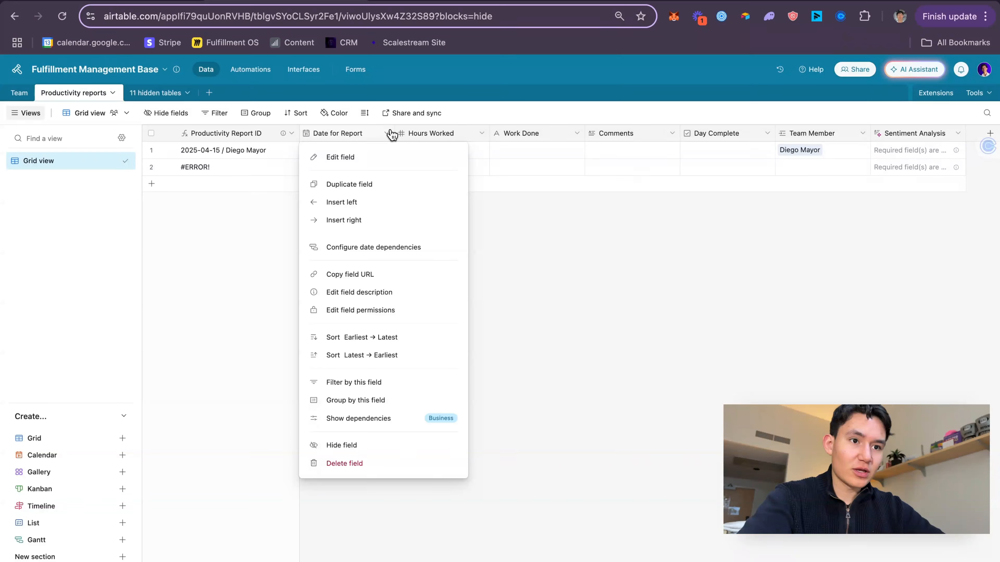
left_click(367, 224)
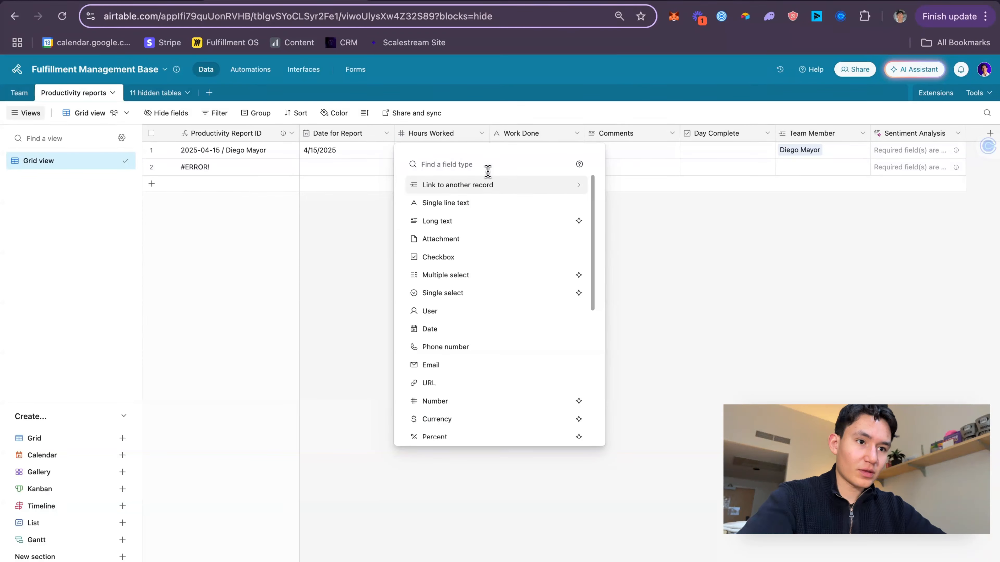
type("Timer")
key("BackSpace")
key("BackSpace")
key("BackSpace")
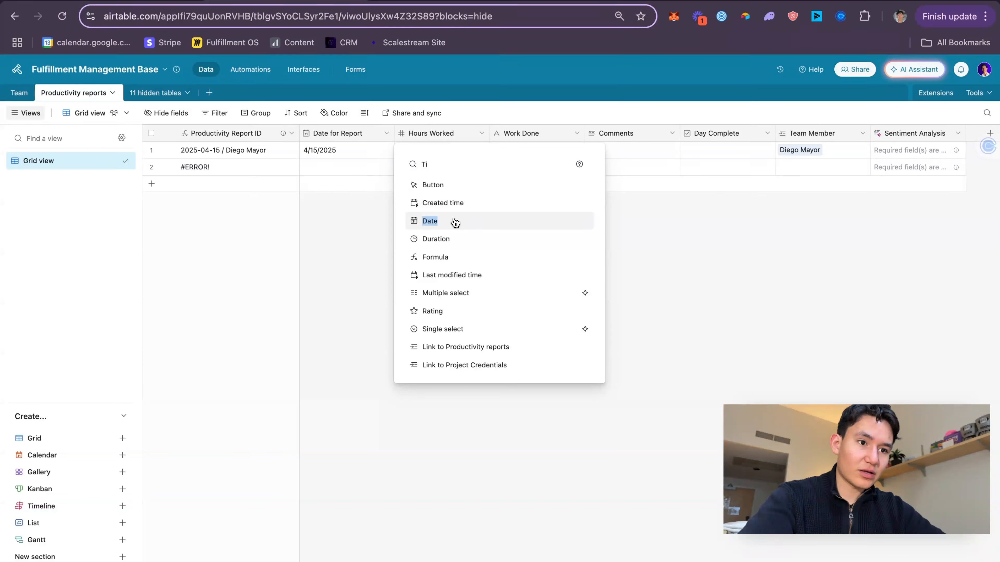
left_click(486, 276)
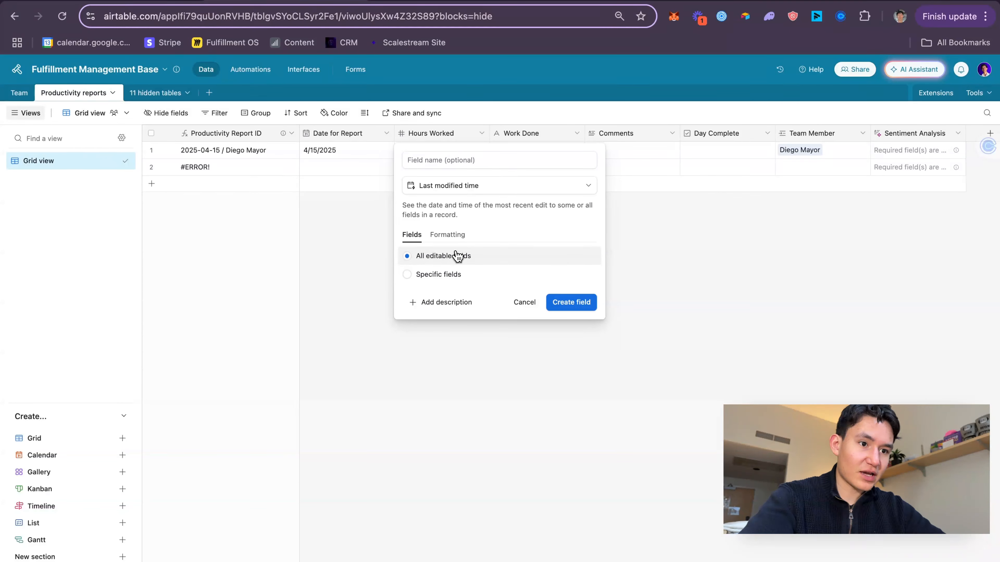
left_click(438, 275)
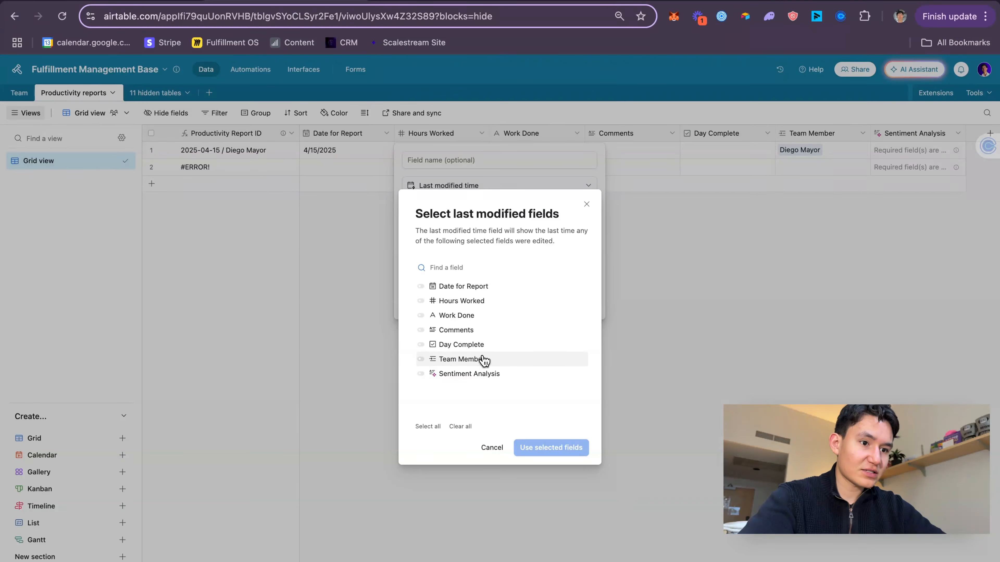
left_click(488, 347)
left_click(547, 448)
- Copy the "Time Submitted" line from the Productivity Reports card in Miro into the new Airtable field's name
left_click(458, 168)
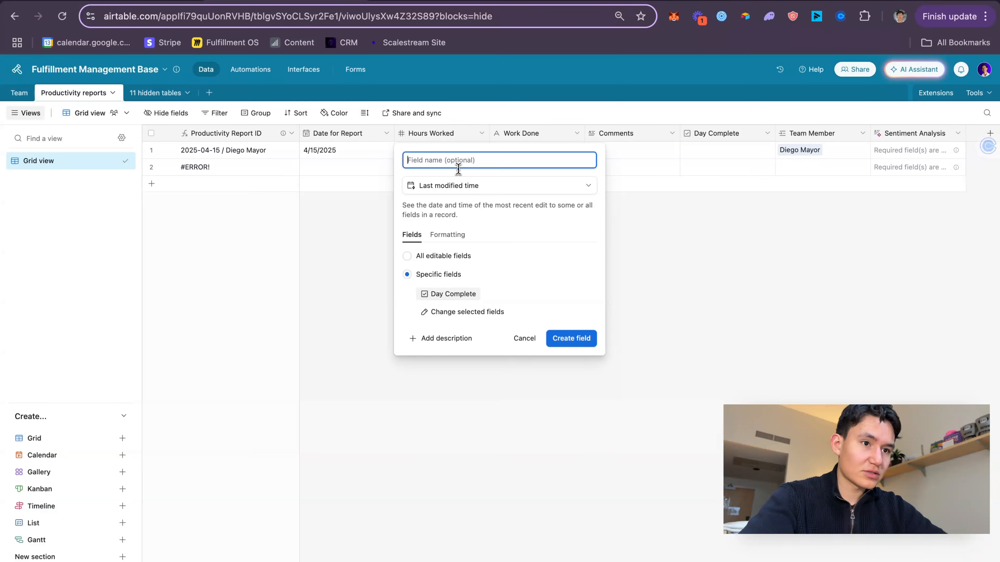
left_click(196, 1)
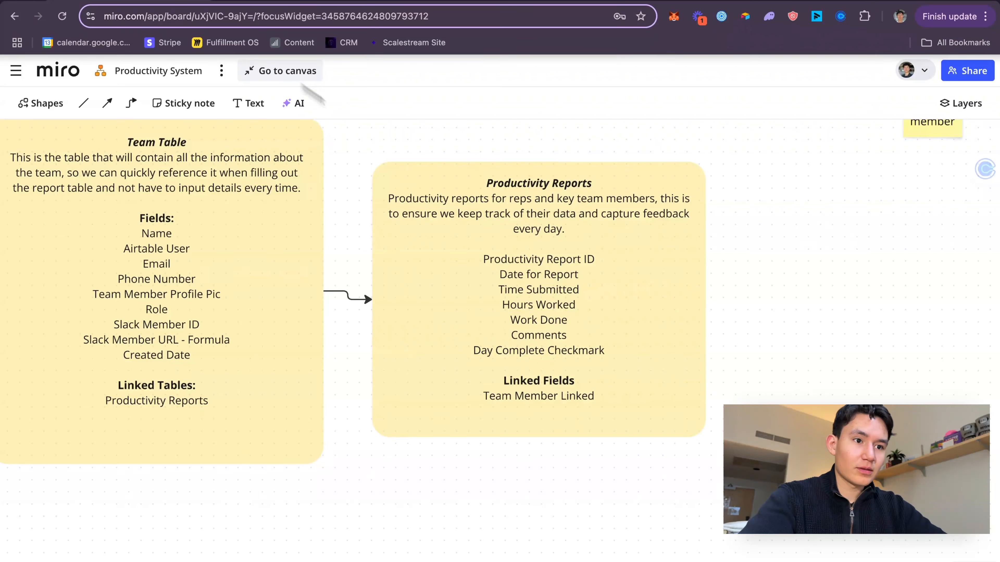
triple_click(543, 284)
triple_click(544, 307)
triple_click(552, 295)
key("super+c")
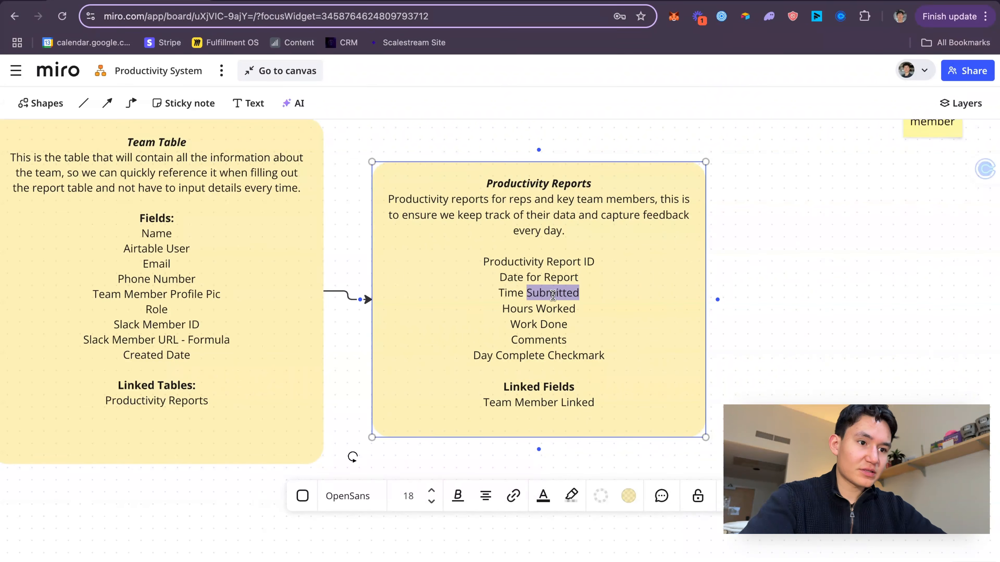
left_click(303, 2)
key("super+v")
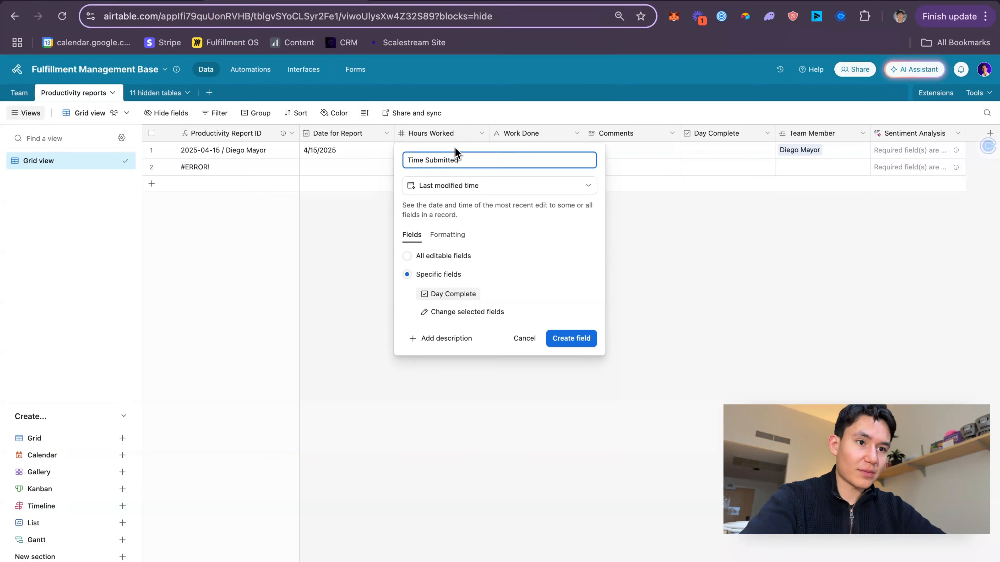
- Change the new field's name to "Time Completed" and create the field
double_click(447, 157)
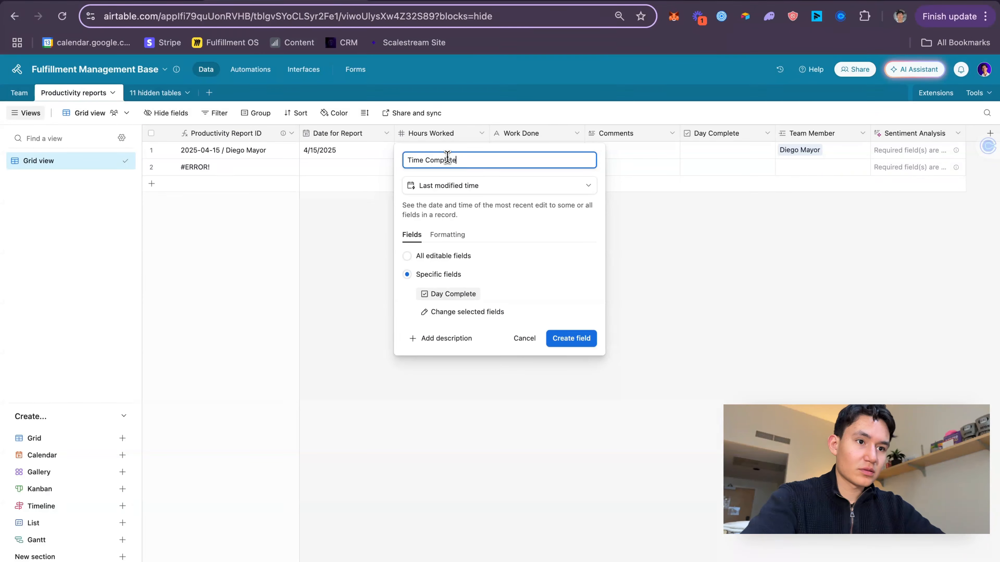
type("Completed")
left_click(585, 337)
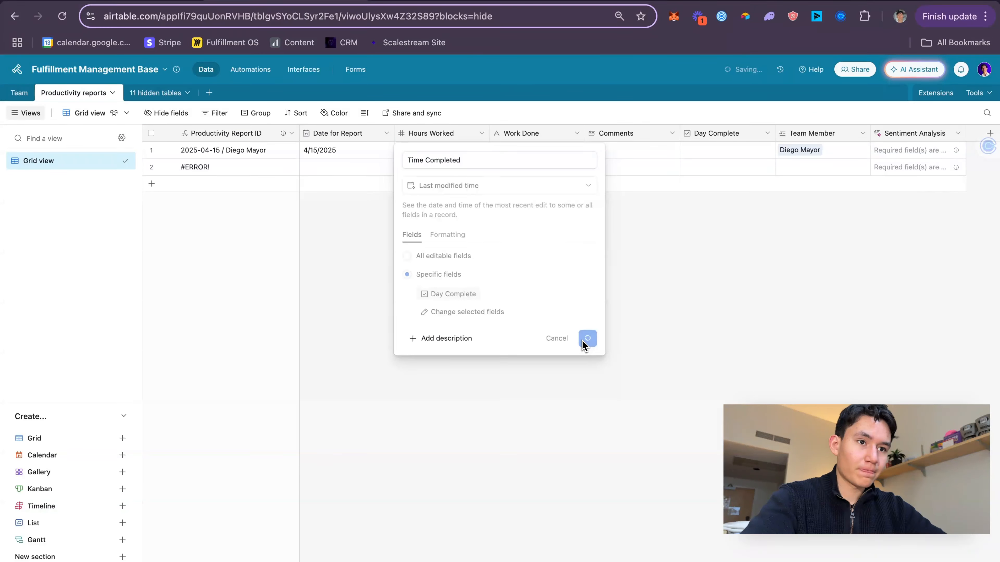
left_click(466, 151)
left_click(575, 173)
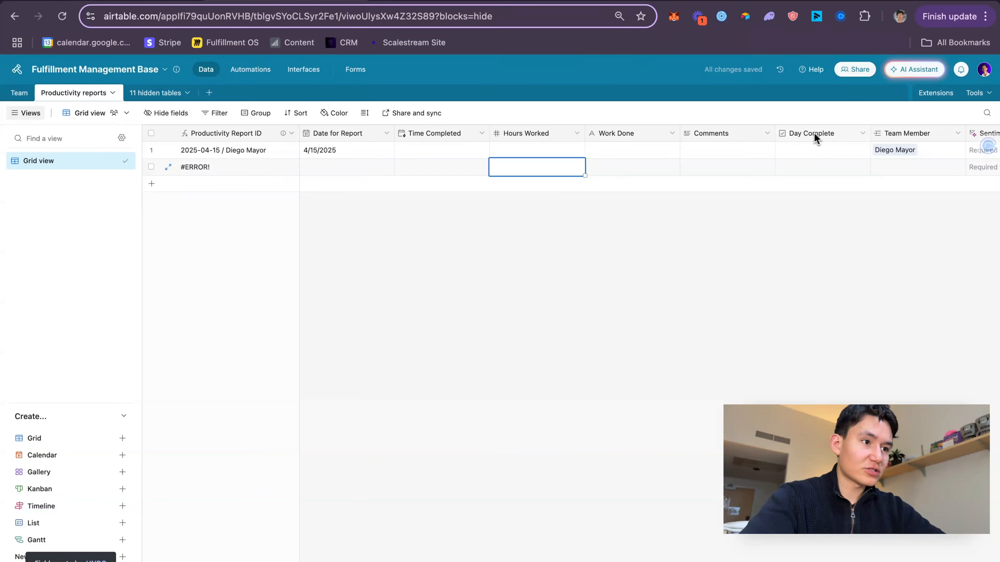
- Move the Day Complete field directly after Date for Report and mark the first record's day as complete
left_click_drag(816, 137, 390, 136)
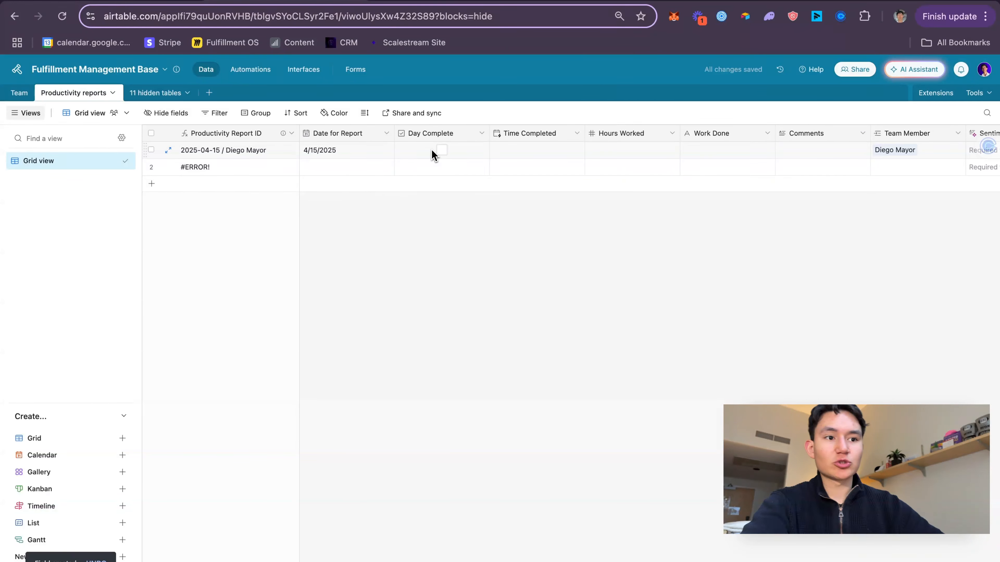
left_click(433, 154)
left_click(441, 150)
left_click(547, 161)
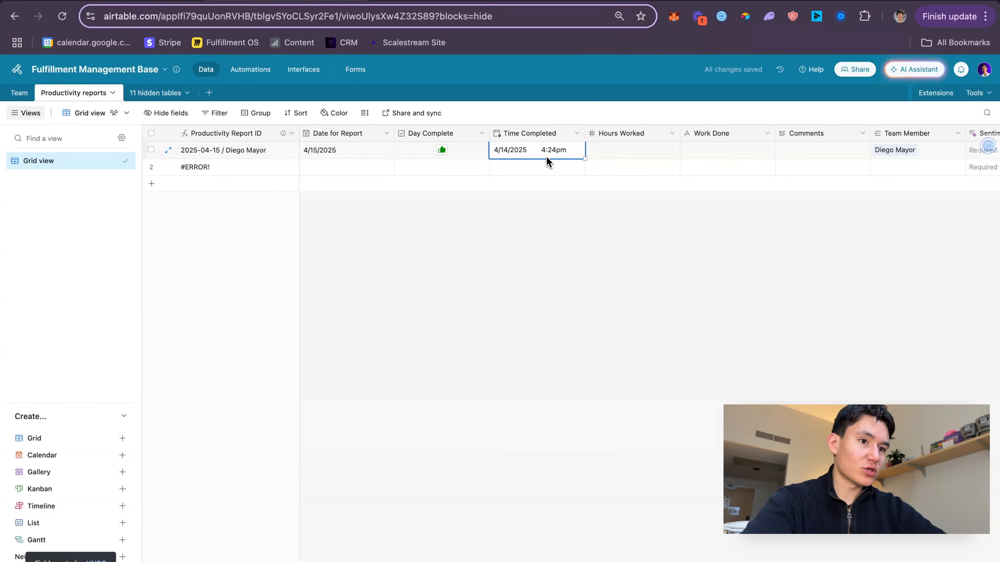
- Look through the checkbox style options of the Day Complete field and save its settings
left_click(485, 135)
left_click(480, 161)
left_click(419, 238)
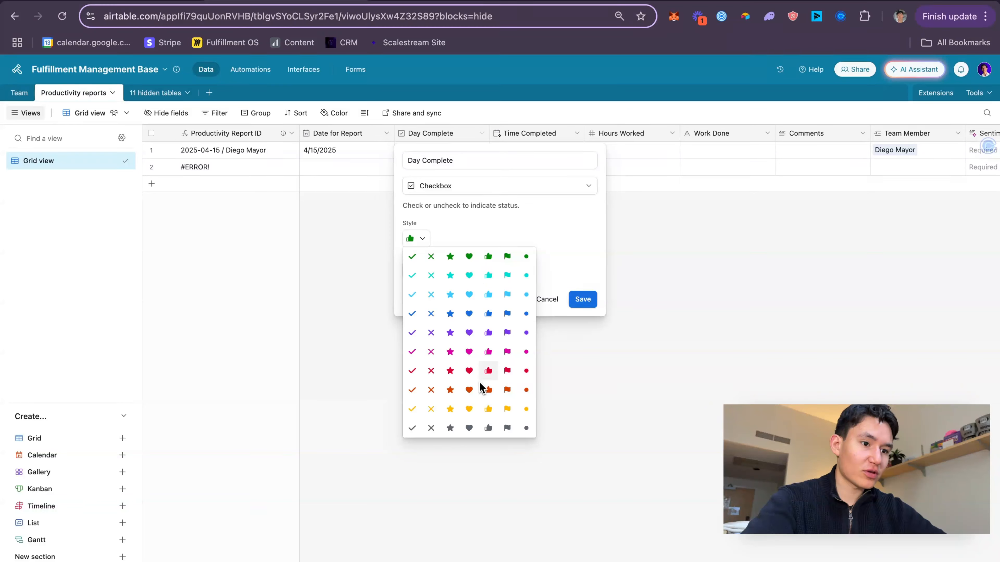
left_click(502, 239)
left_click(580, 303)
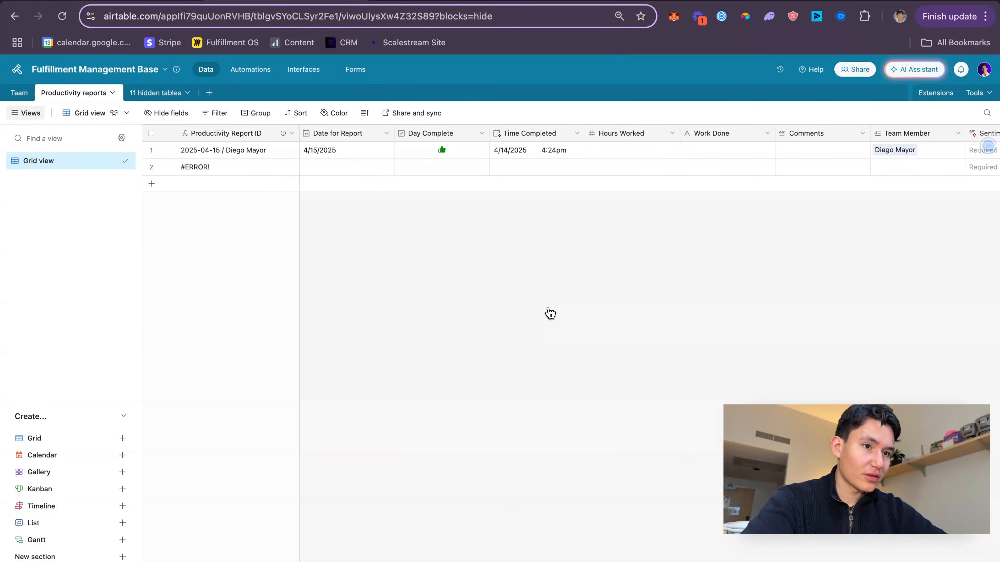
- Clear the first record's Day Complete checkbox and delete the second record
left_click(442, 152)
left_click(445, 155)
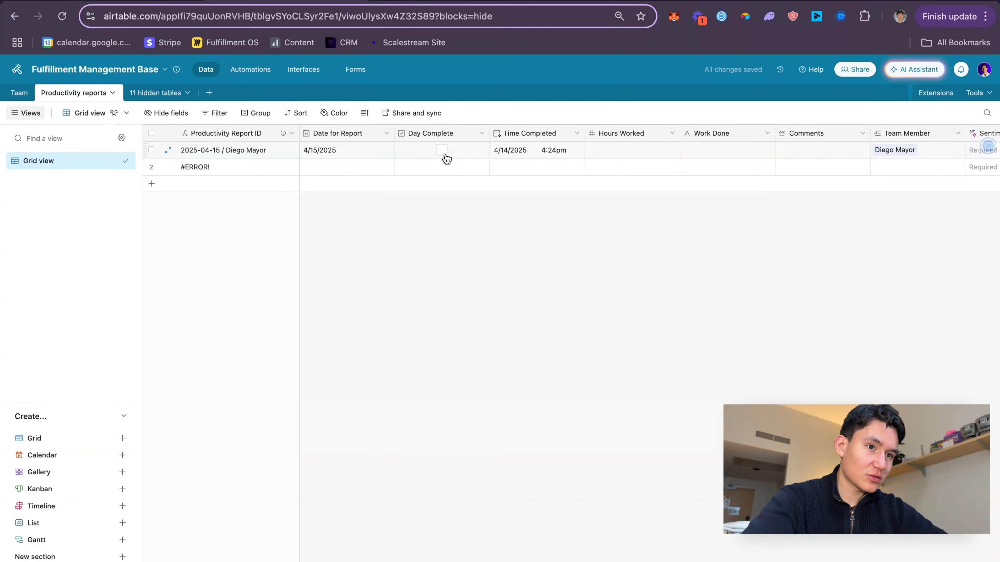
right_click(152, 172)
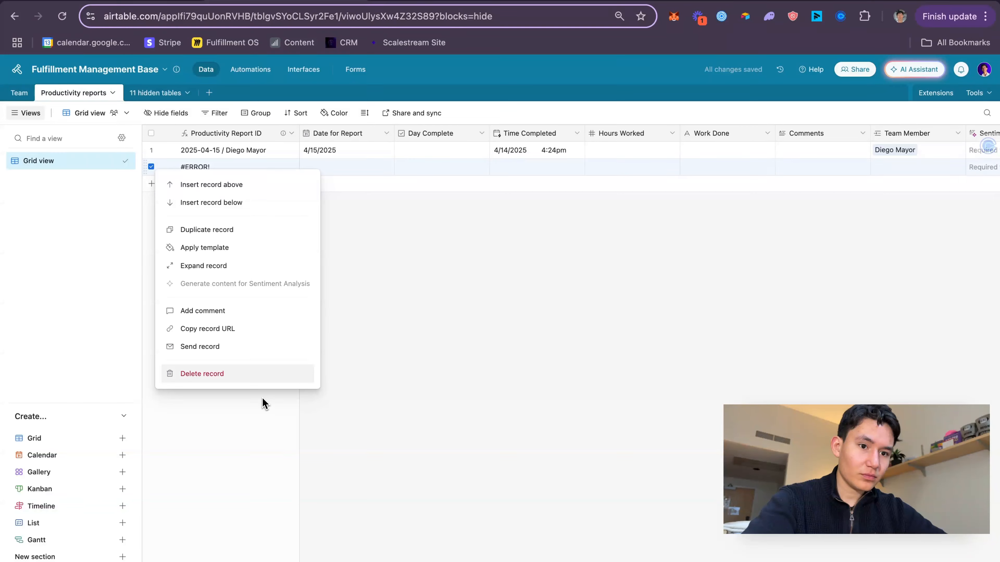
left_click(267, 377)
- Set the grid's row height to Medium and move the Day Complete field directly after Time Completed
left_click(373, 118)
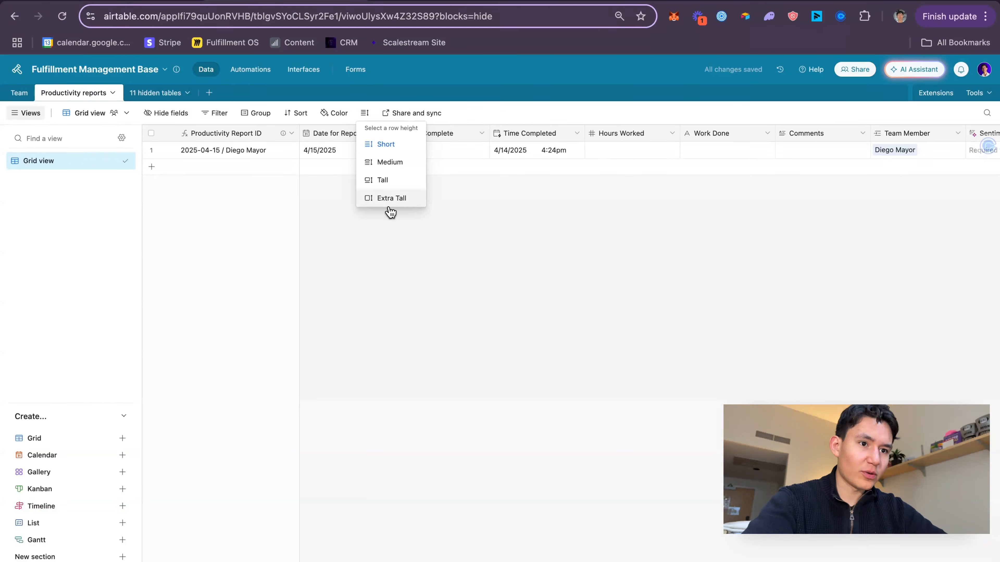
left_click(393, 161)
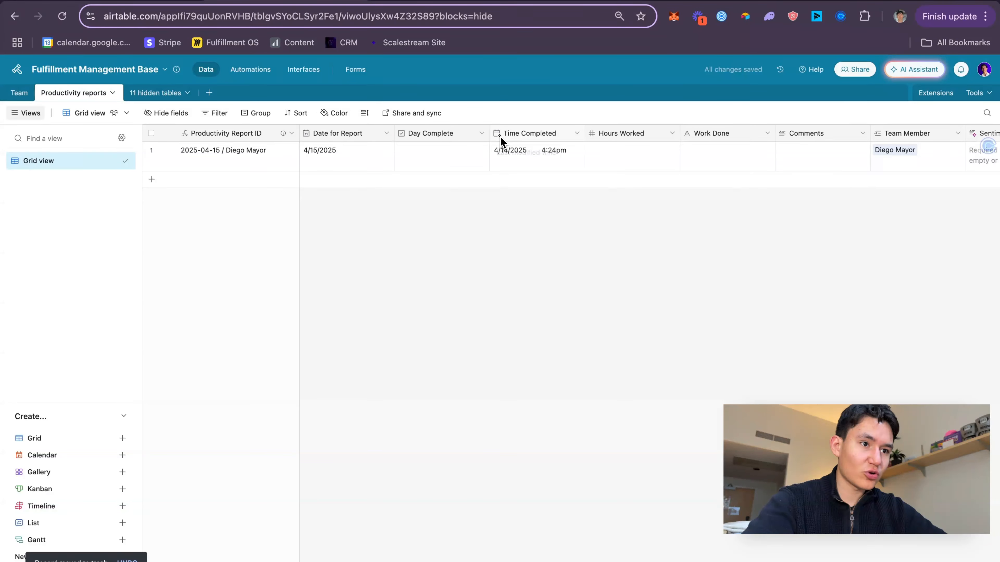
scroll(455, 179, "right", 2)
scroll(455, 180, "left", 2)
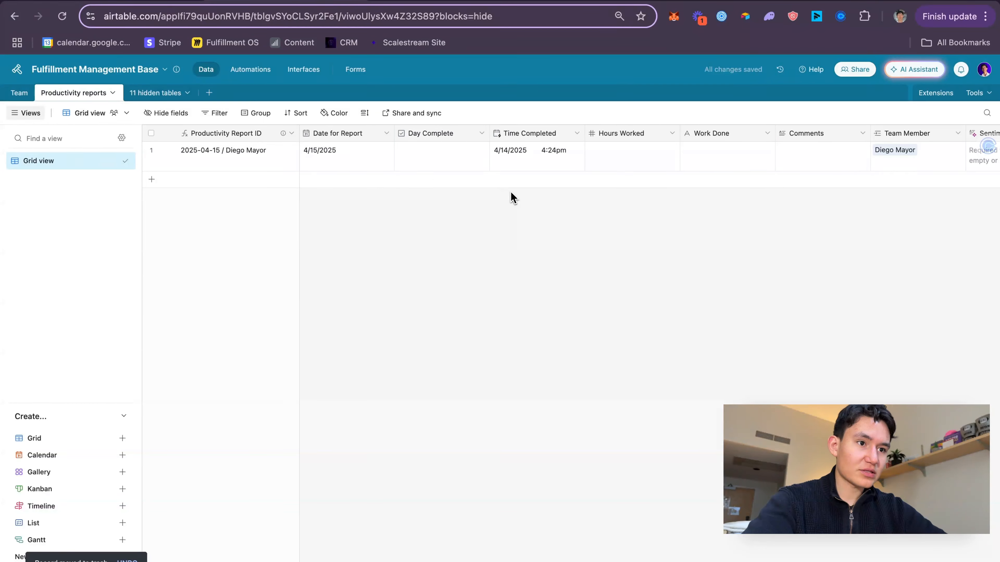
scroll(511, 196, "right", 2)
left_click_drag(378, 133, 529, 136)
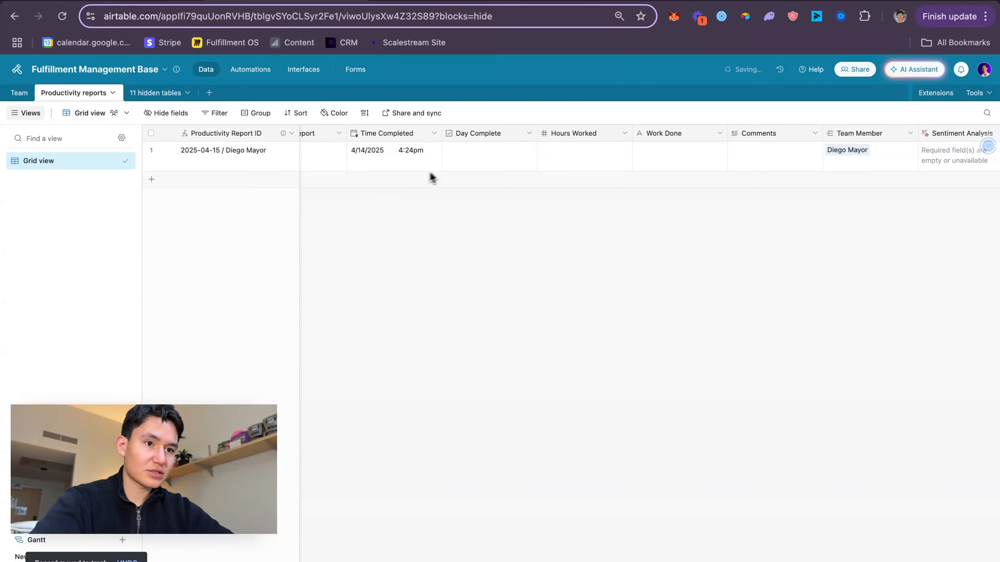
- Mark Day Complete for the first record, then add a second record and mark its Day Complete as well
left_click(502, 161)
left_click(502, 161)
left_click(499, 183)
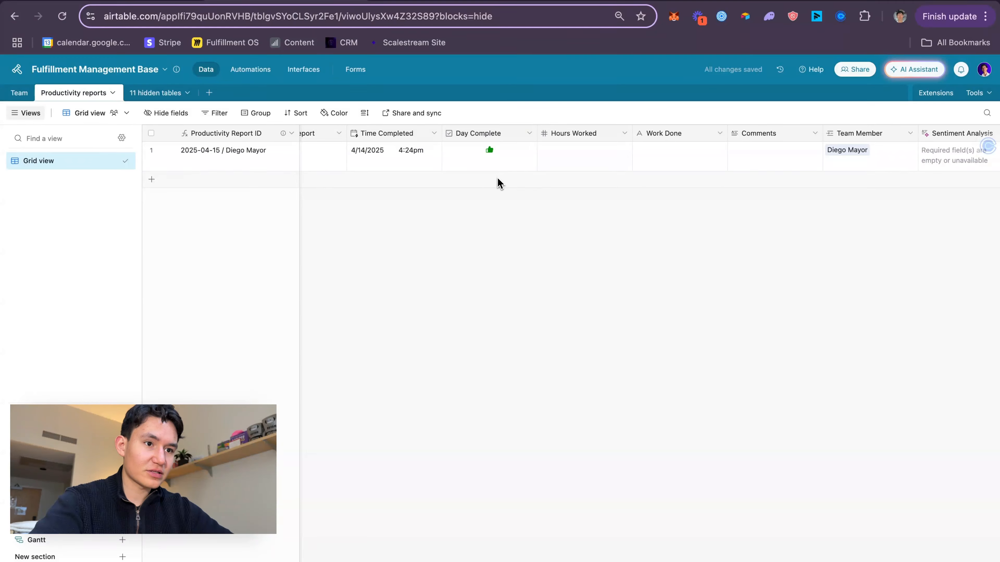
left_click(488, 186)
left_click(502, 189)
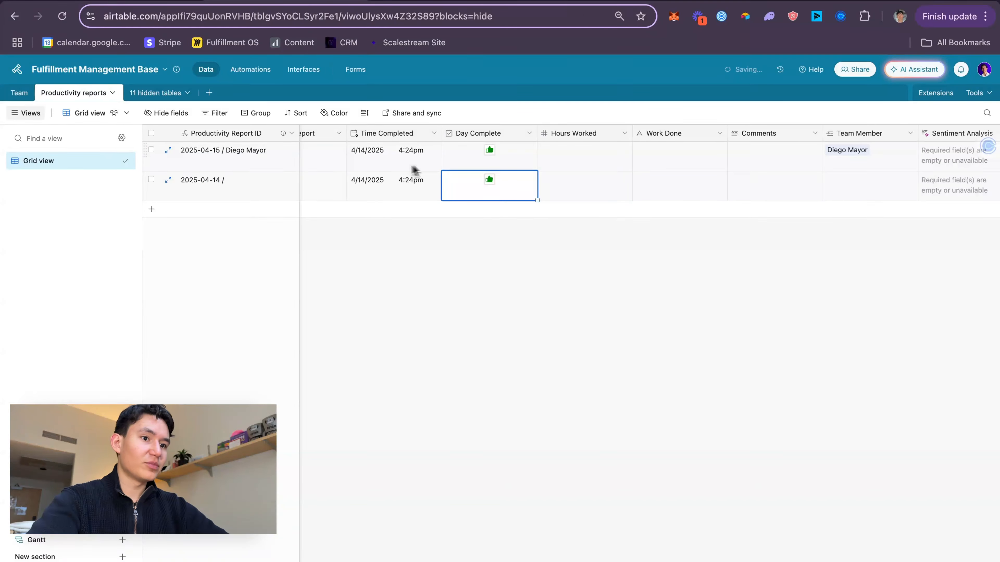
left_click(503, 188)
scroll(504, 189, "left", 2)
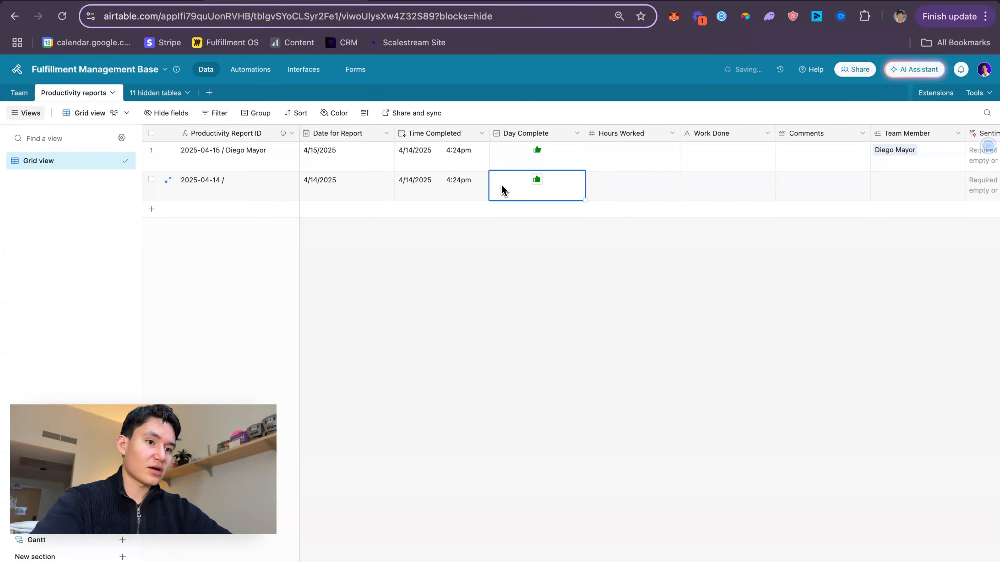
left_click(151, 151)
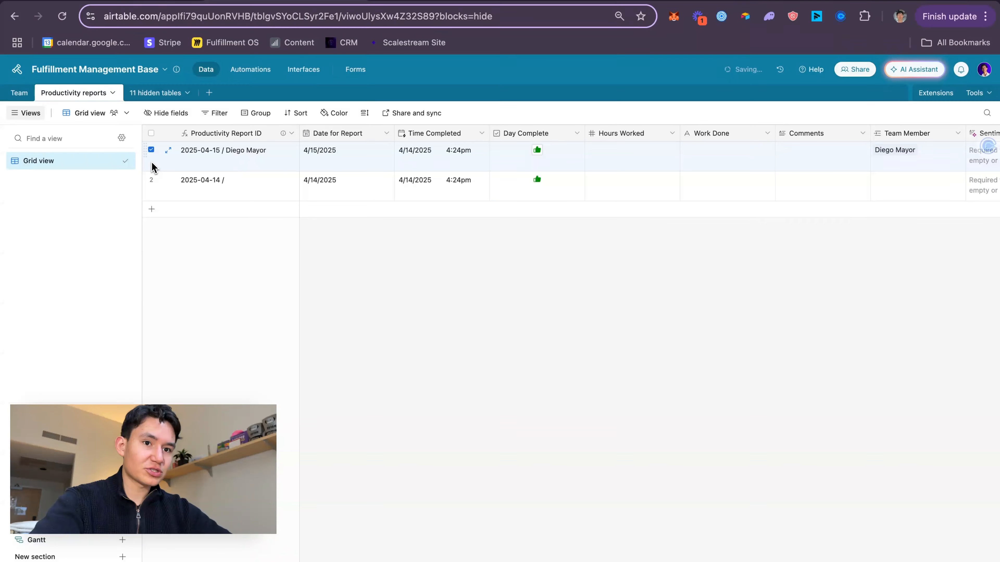
left_click(150, 151)
- Enter 3232 as the test value for Hours Worked in the first record
scroll(539, 181, "right", 3)
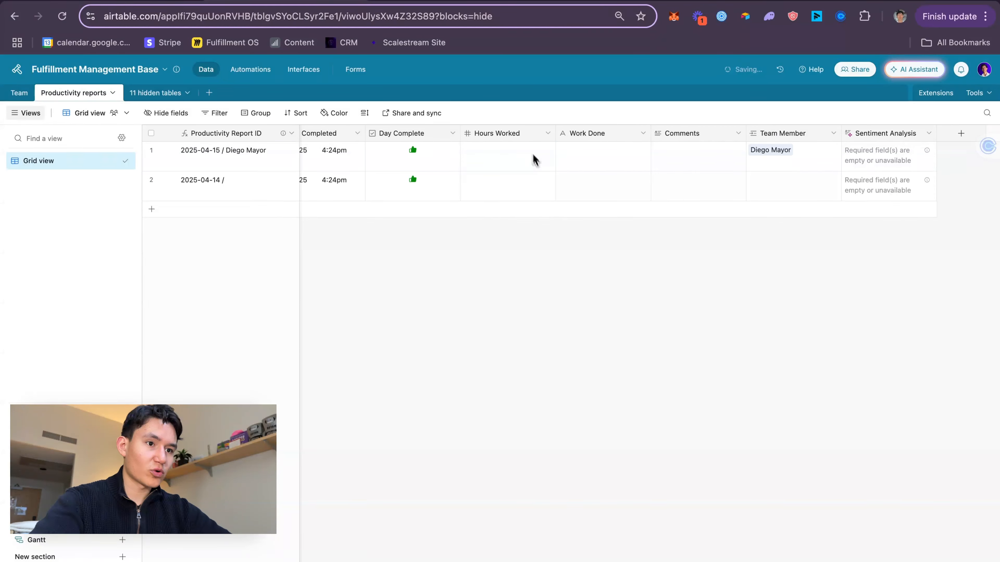
left_click(520, 158)
type("3232")
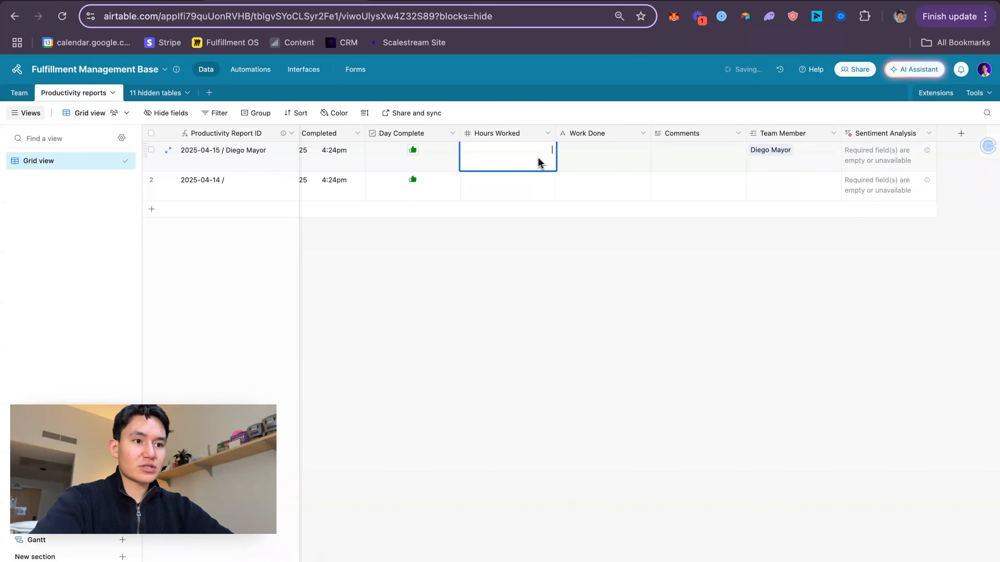
key("Return")
left_click(523, 187)
left_click(579, 167)
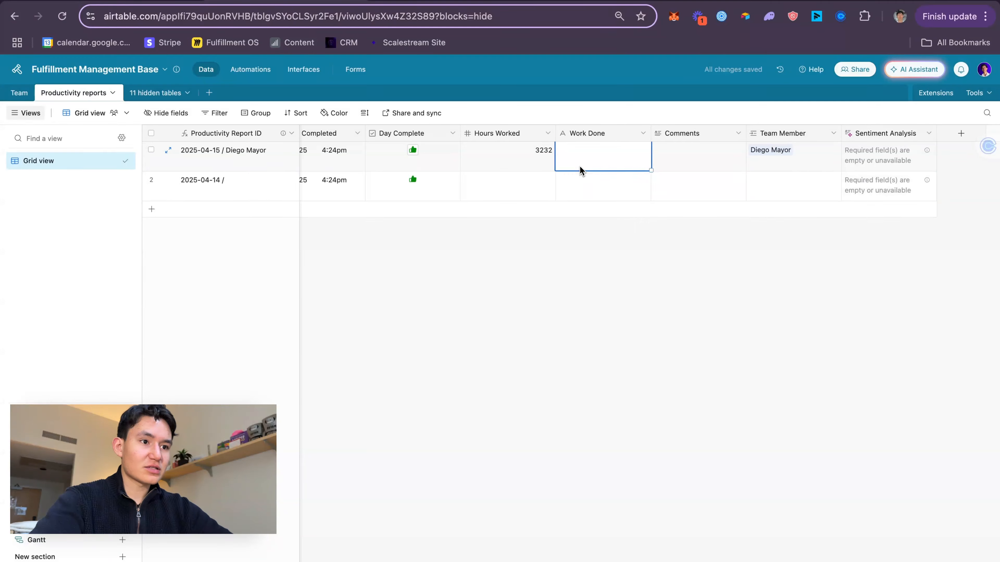
- Change the Work Done field to Long text with rich text formatting enabled and save it
left_click(643, 134)
left_click(615, 161)
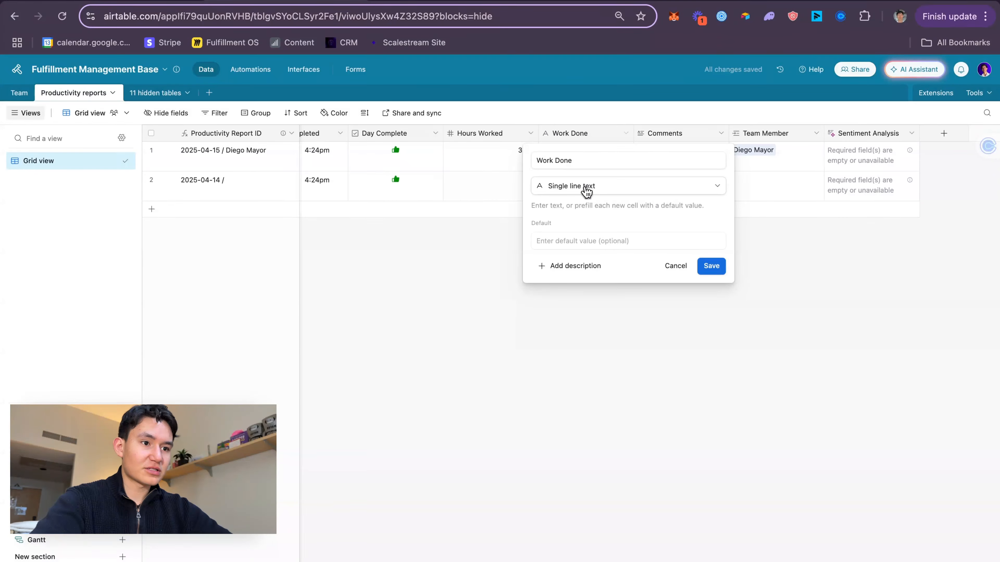
left_click(592, 190)
left_click(598, 251)
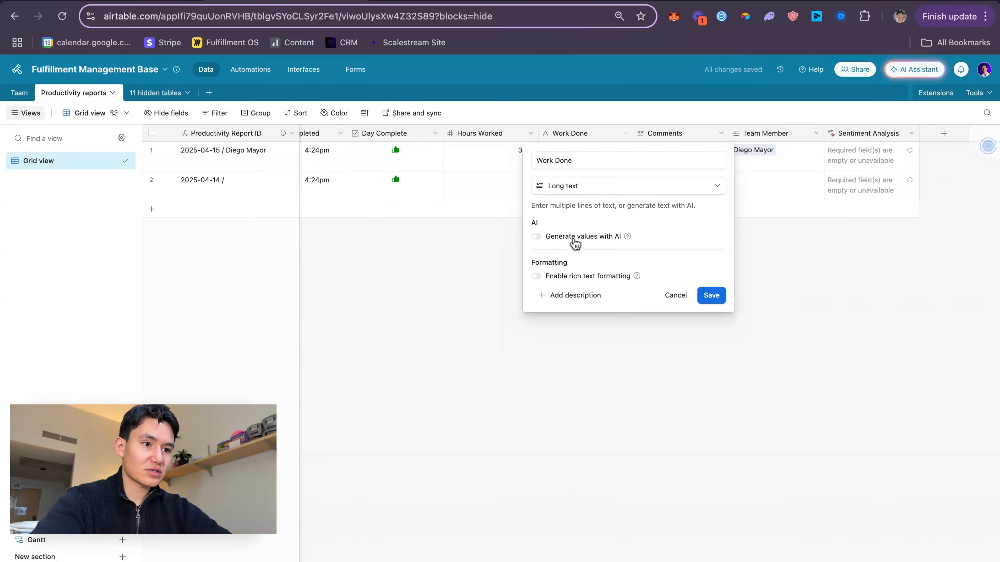
left_click_drag(585, 239, 576, 267)
left_click(577, 283)
left_click(592, 278)
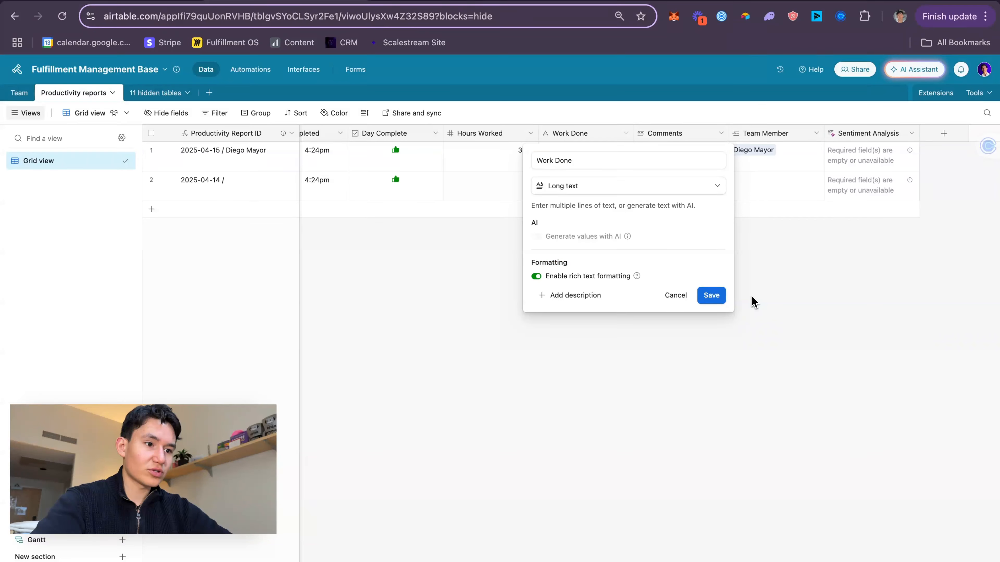
left_click(718, 301)
- Enter the test text "efiojwfoiejwfioijwefowj" in Work Done for the first record
left_click(507, 163)
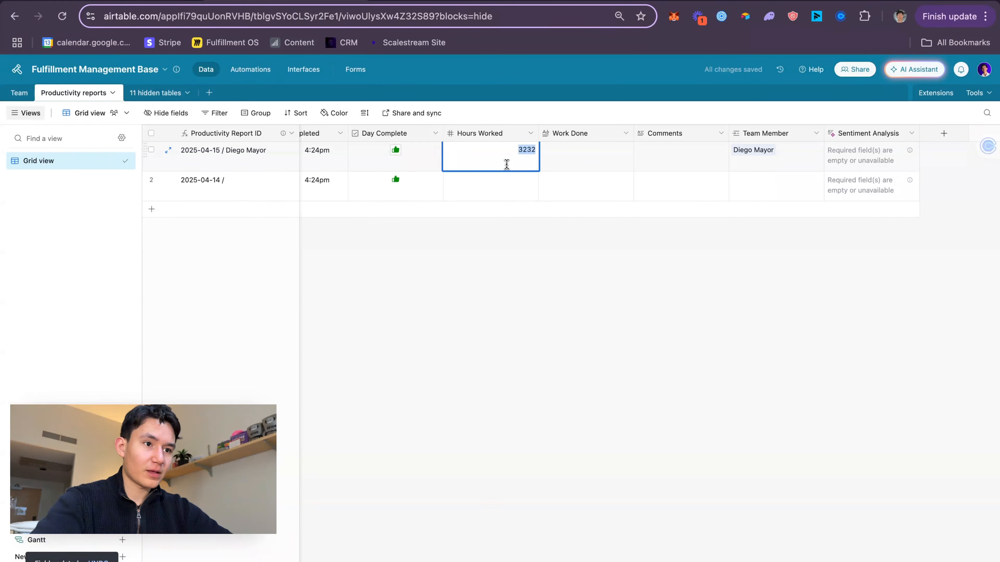
left_click(585, 167)
left_click(585, 163)
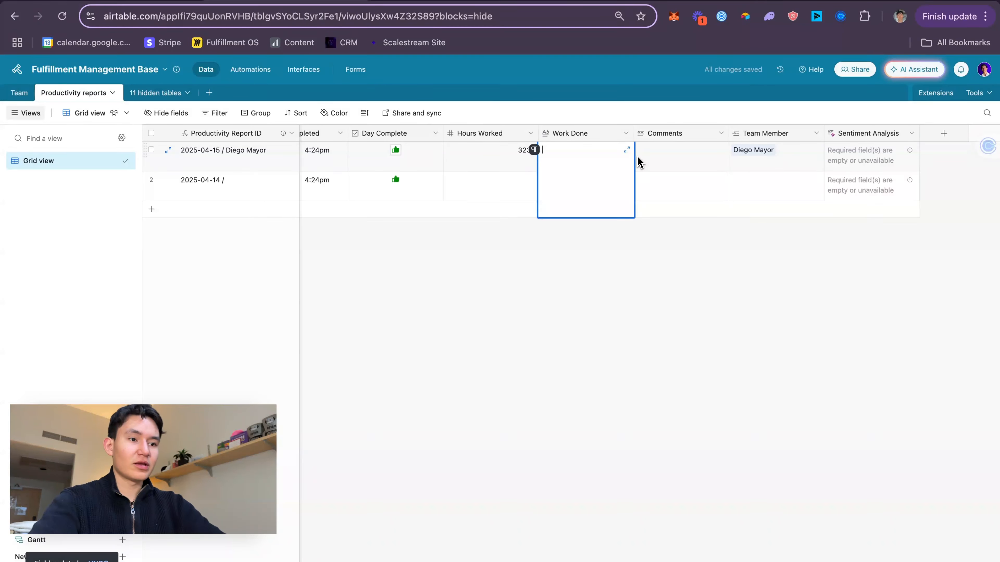
type("efiojwfoiejwfioijwefowj")
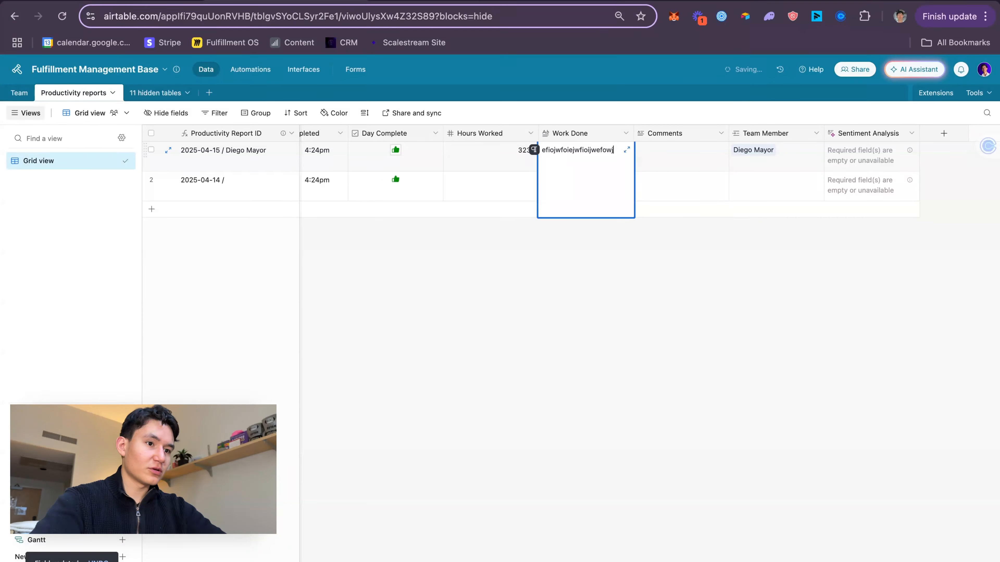
key("Escape")
left_click(681, 154)
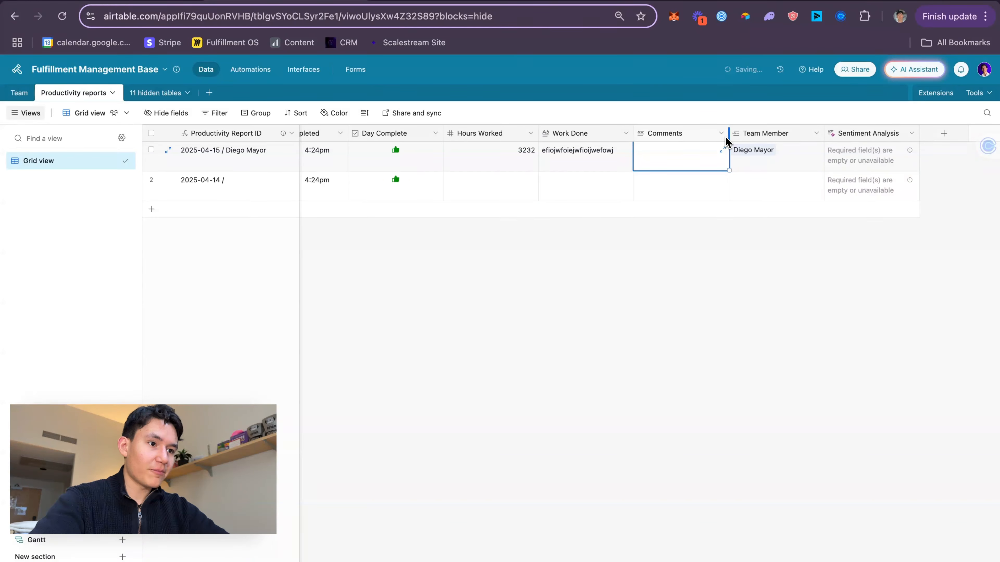
left_click(703, 196)
left_click(786, 192)
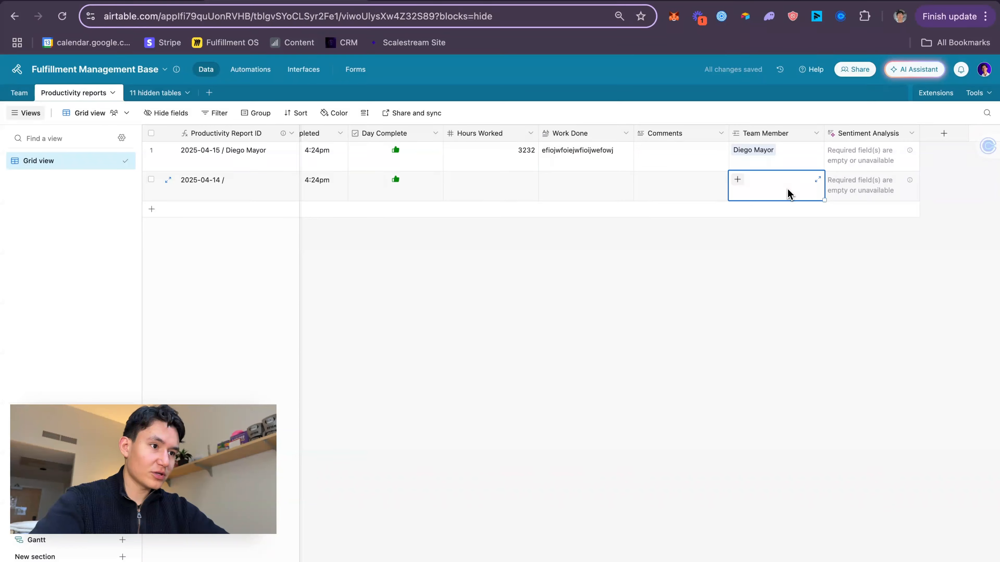
left_click(866, 154)
left_click(835, 199)
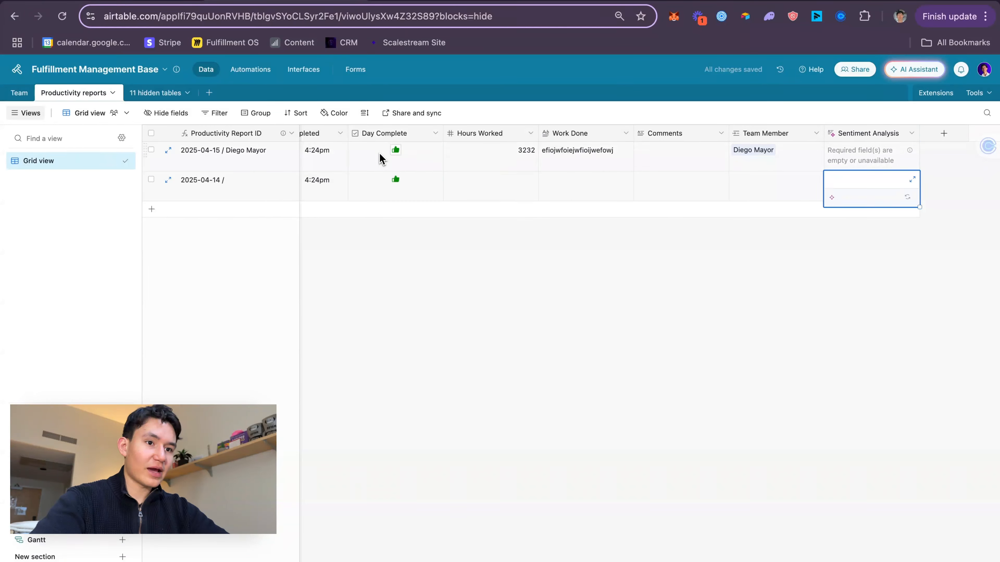
- Delete the second test record from the Productivity reports table
scroll(380, 158, "left", 5)
right_click(153, 189)
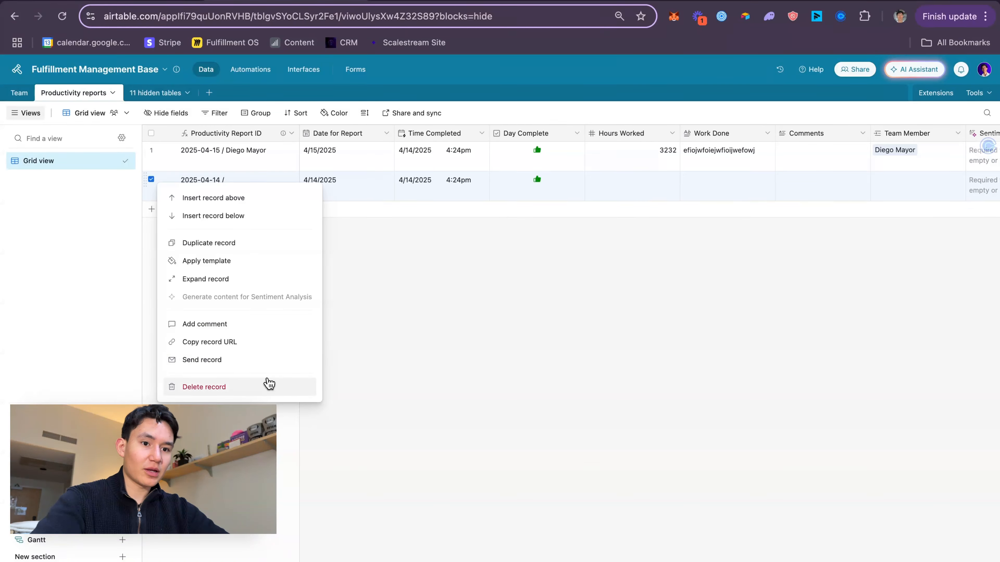
left_click(269, 385)
- Delete the Sentiment Analysis and Team Member fields from Productivity reports, accepting the impact on dependent fields
scroll(433, 232, "right", 3)
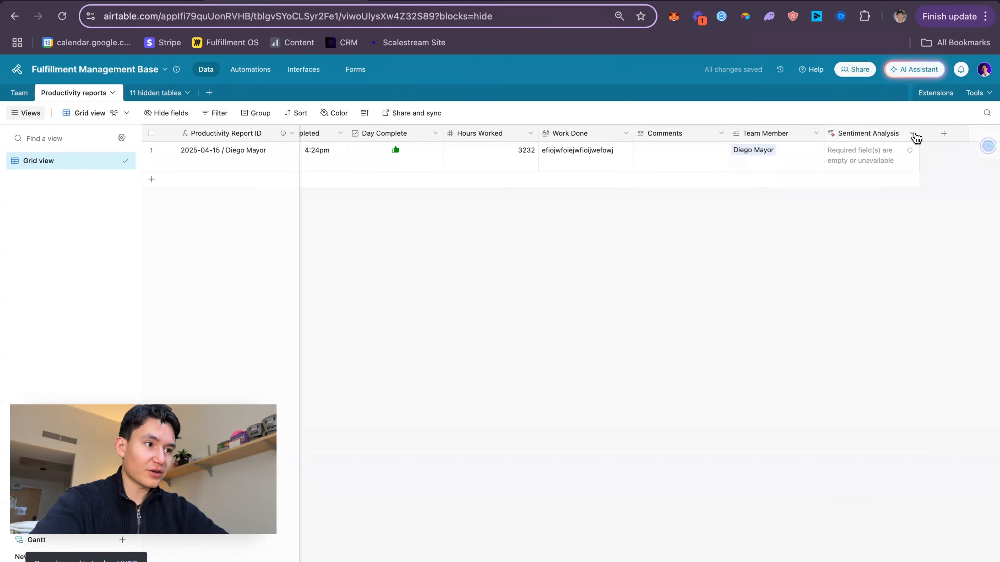
left_click(915, 137)
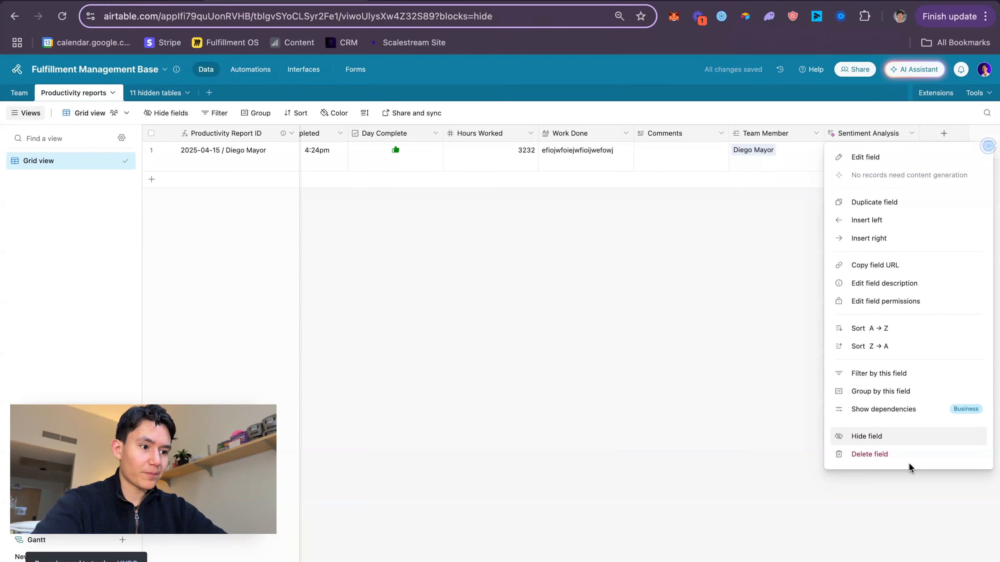
left_click(874, 457)
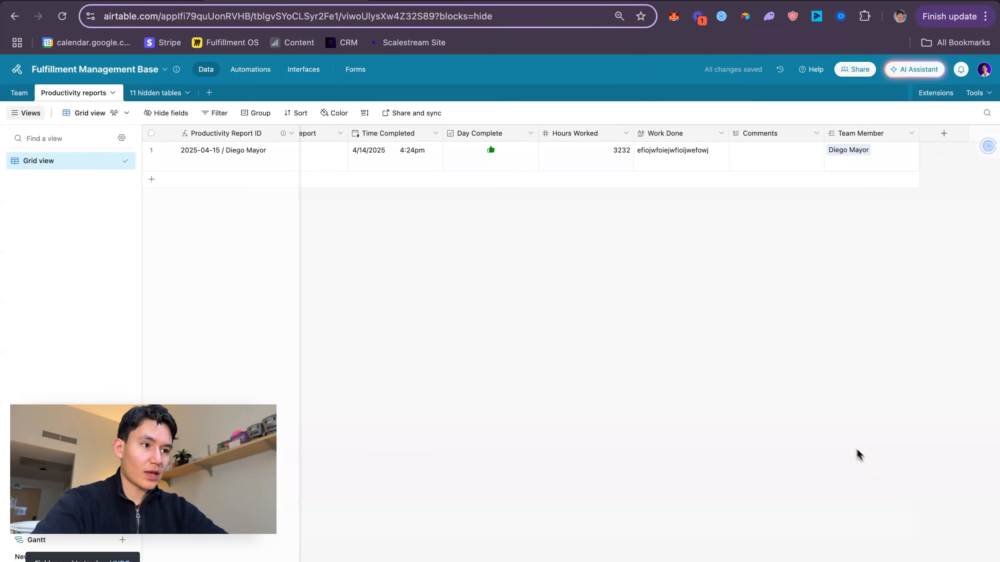
left_click(911, 133)
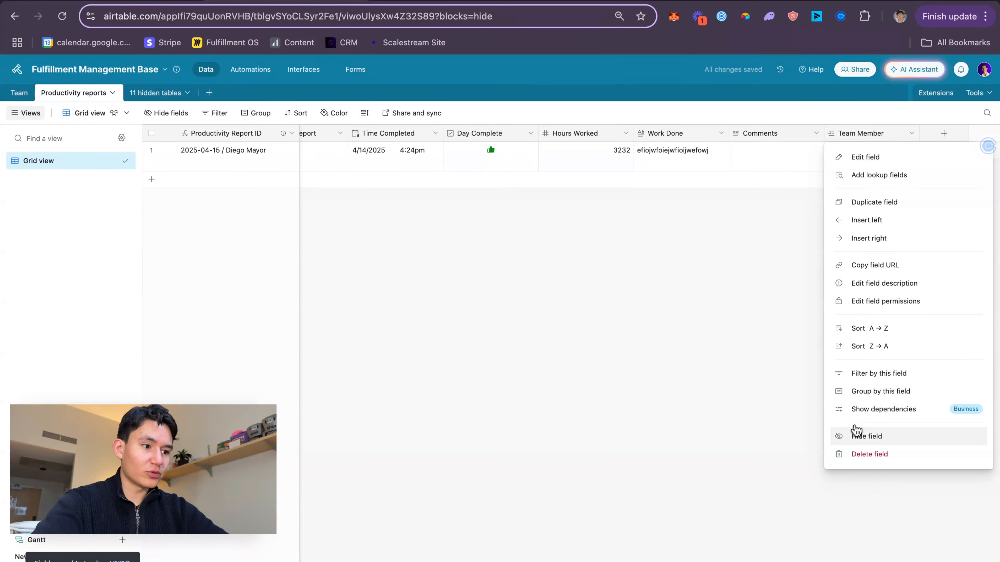
left_click(854, 456)
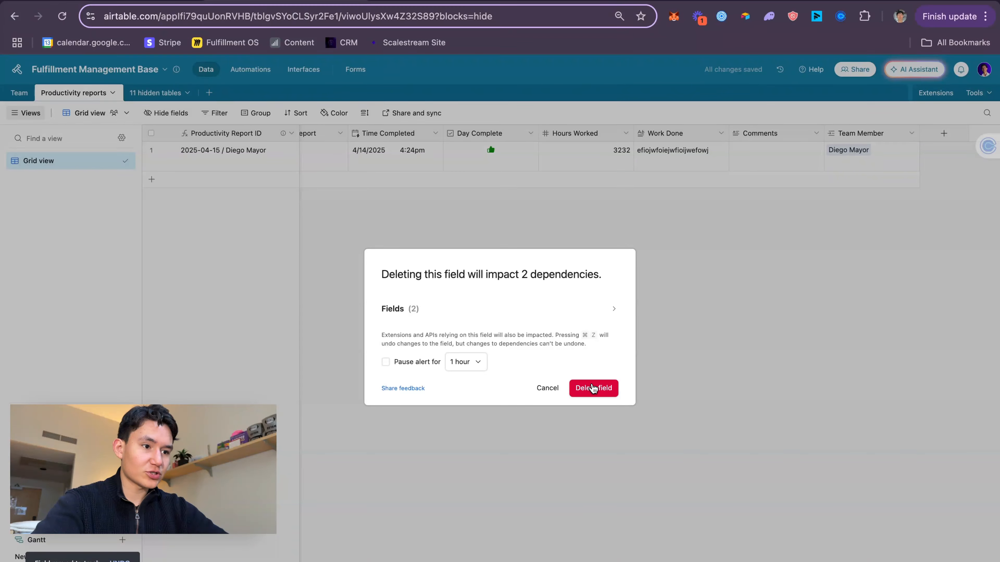
left_click(593, 389)
- Switch to the Miro plan to check the Team Member Linked entry under Productivity Reports' linked fields, and return to Airtable
key("ctrl+Tab")
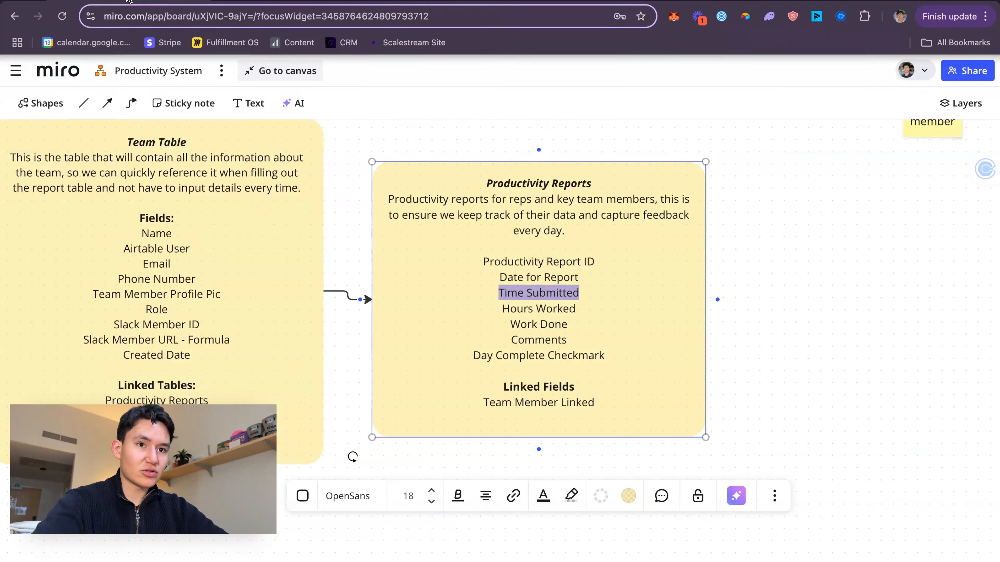
triple_click(578, 400)
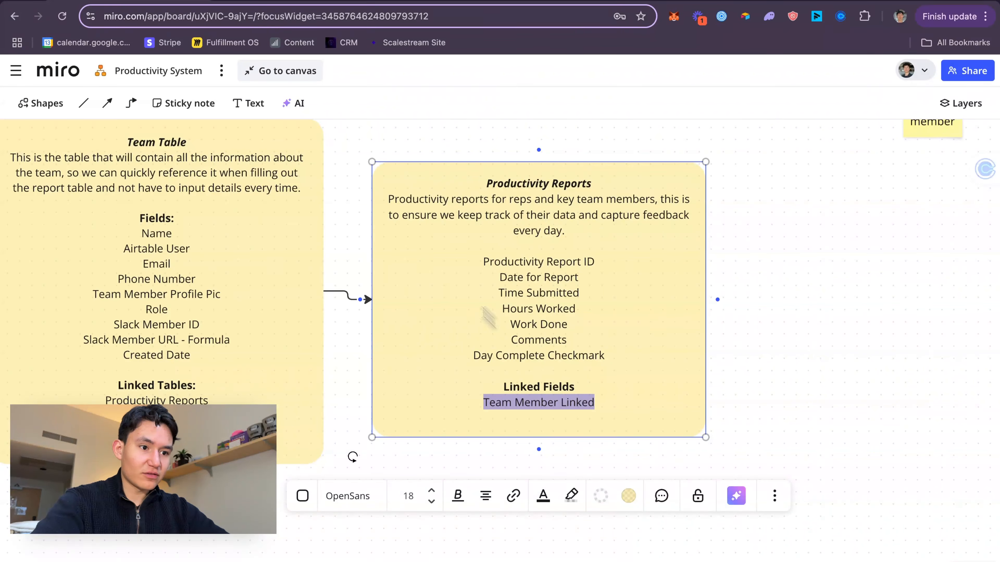
left_click(289, 2)
- Create a field named Team Member Linked that links to the Team table, without adding any lookup fields
left_click(893, 133)
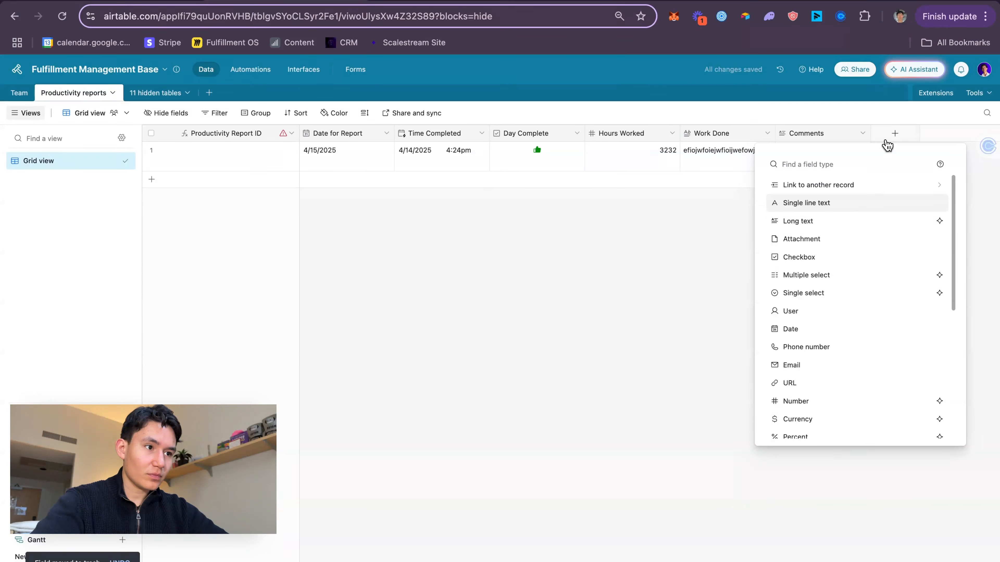
left_click(636, 251)
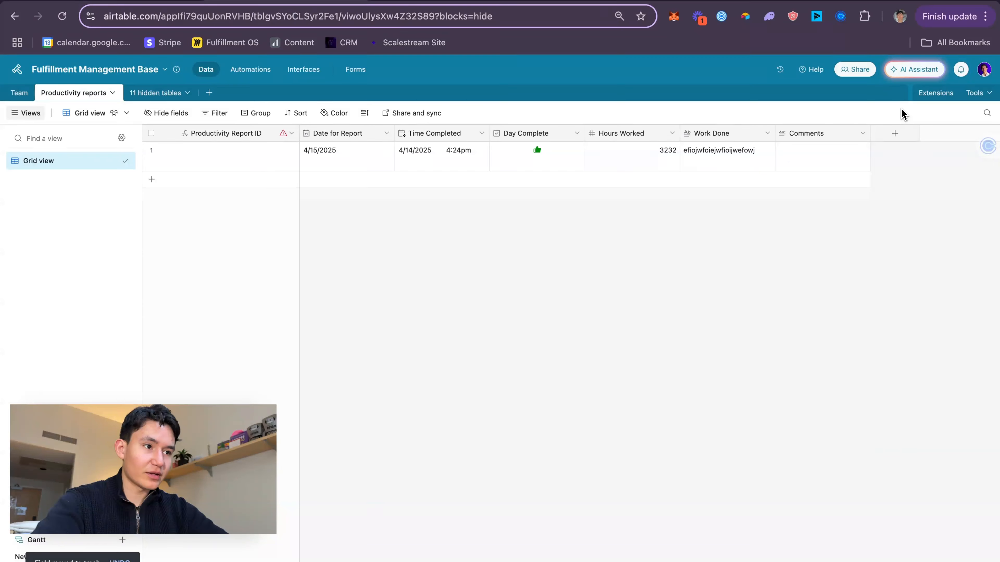
left_click(898, 132)
left_click(869, 188)
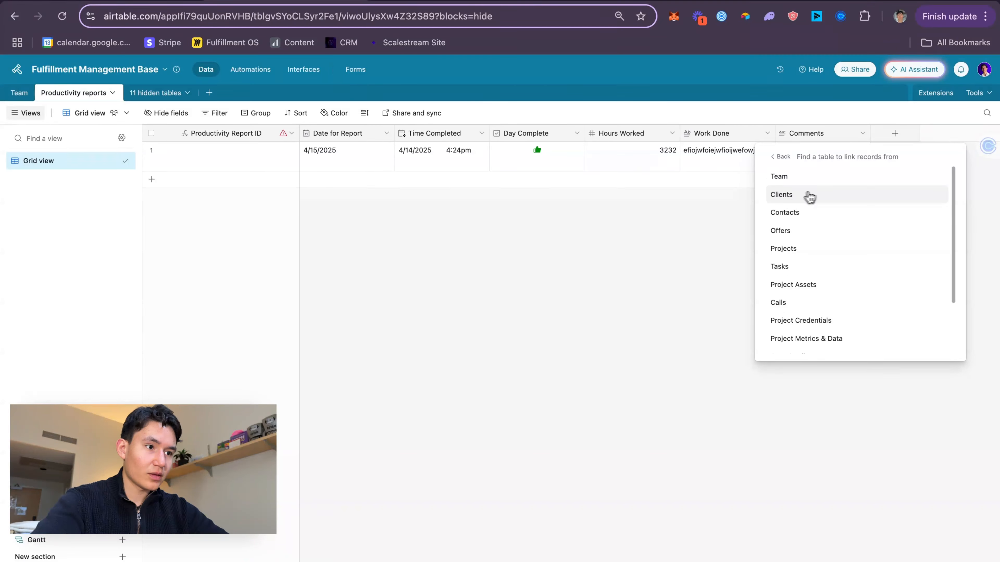
left_click(805, 179)
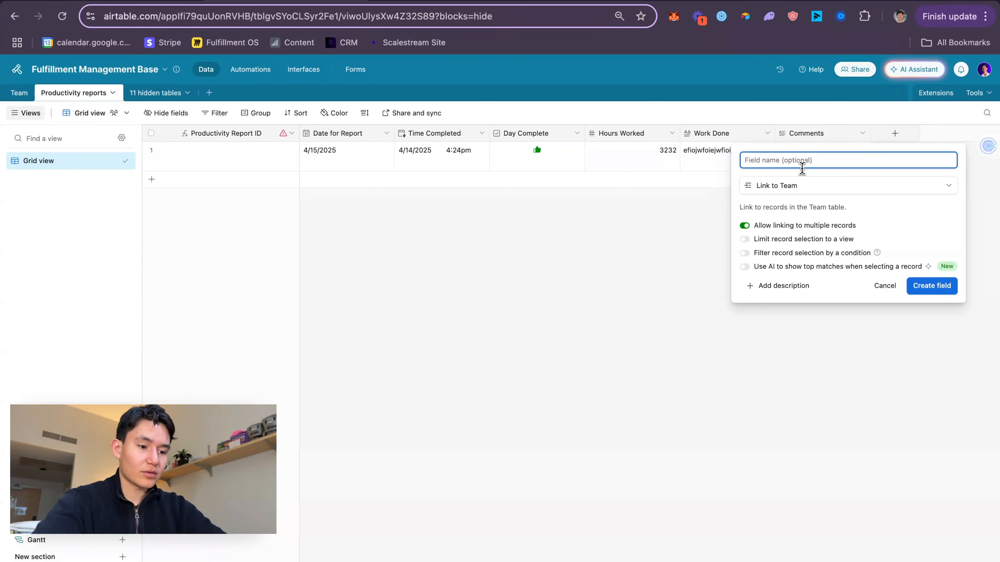
type("Team Mem")
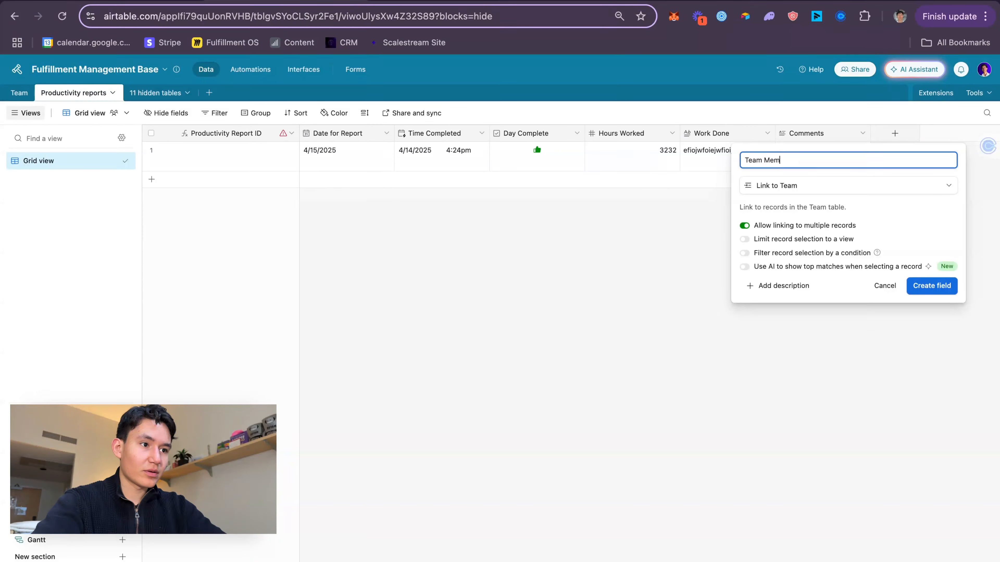
type("ber Linked")
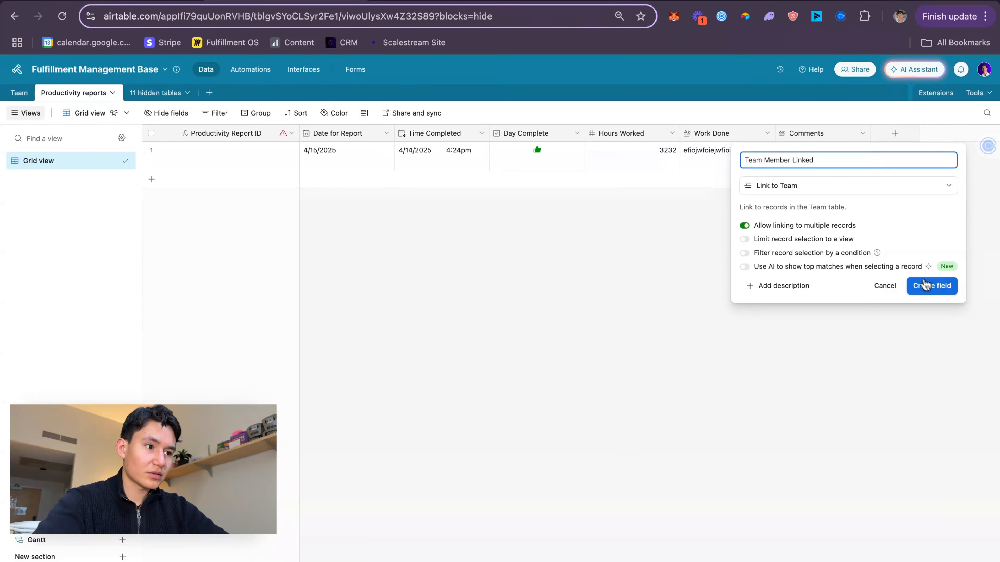
left_click(932, 285)
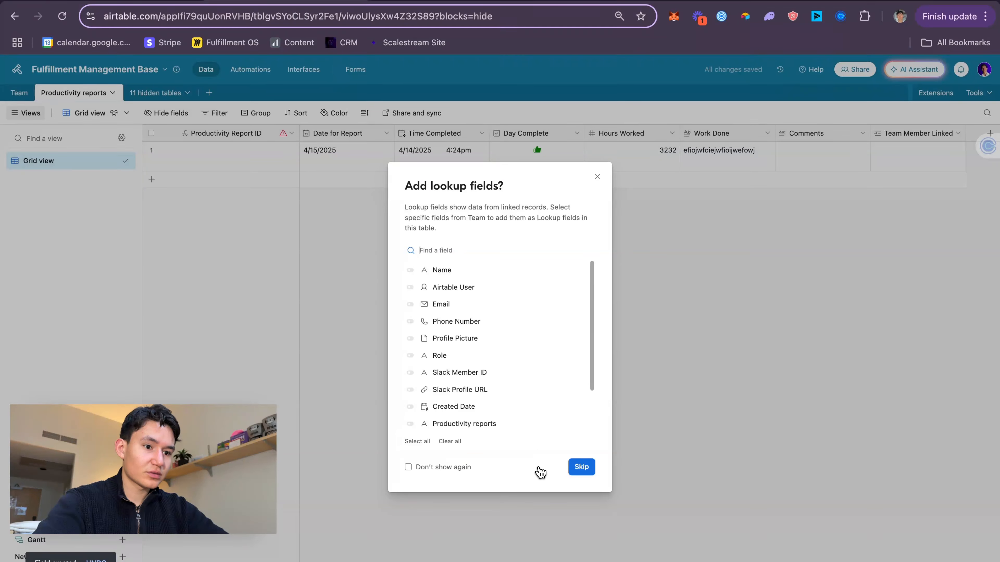
left_click(579, 467)
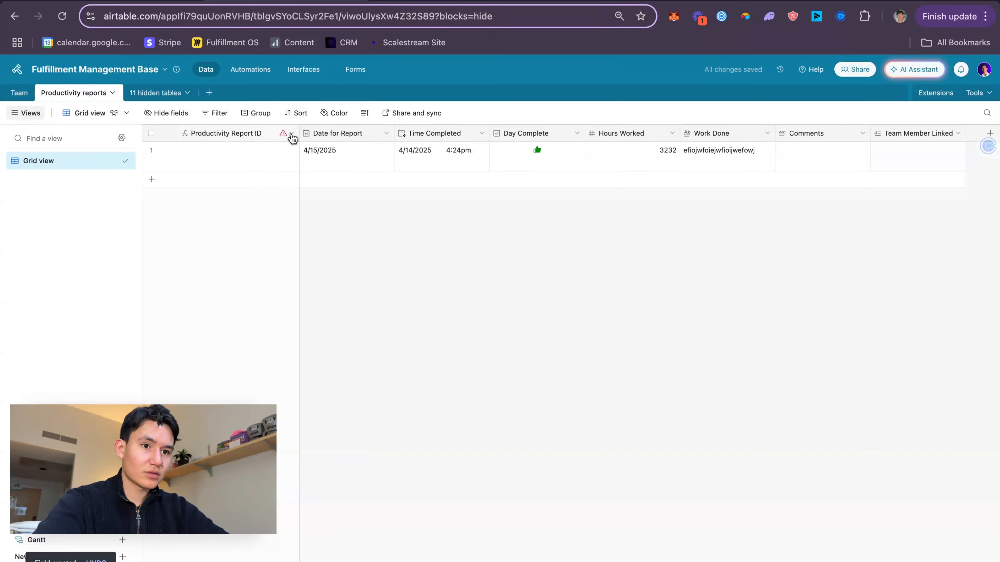
- Replace the broken reference in the Productivity Report ID formula's ARRAYJOIN with the Team Member Linked field and save the change
left_click(291, 136)
left_click(290, 155)
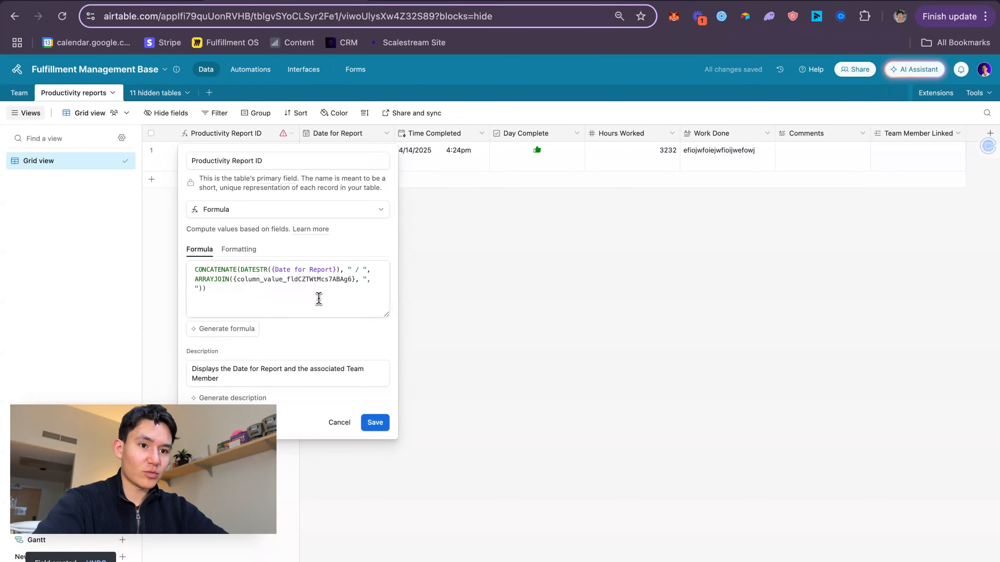
left_click_drag(235, 283, 355, 284)
key("BackSpace")
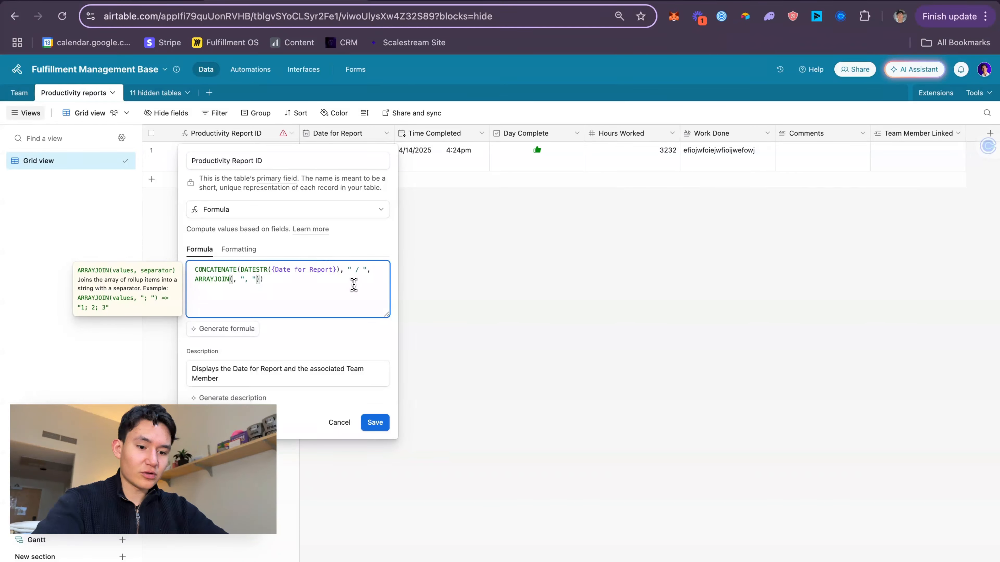
type("team")
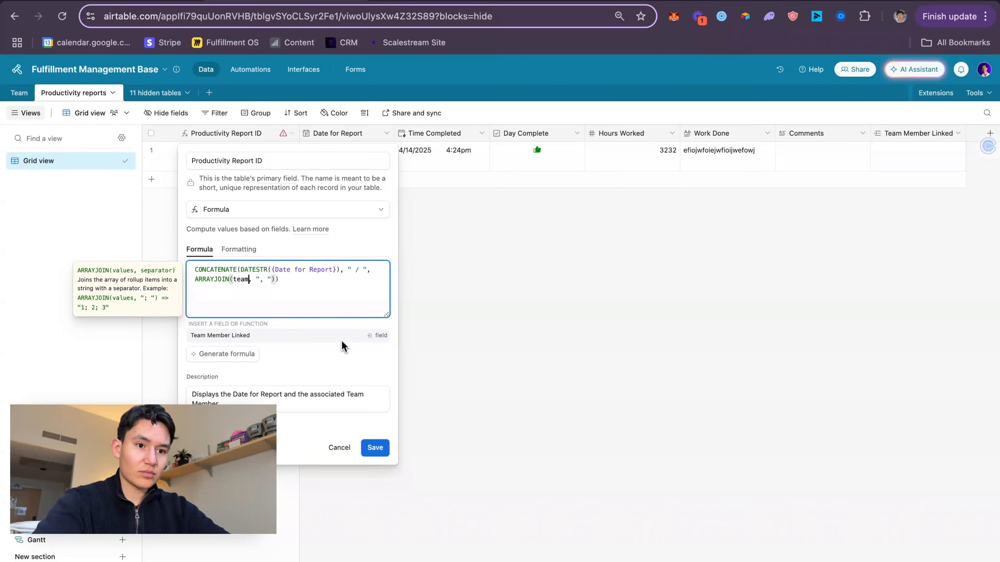
left_click(335, 341)
left_click(384, 427)
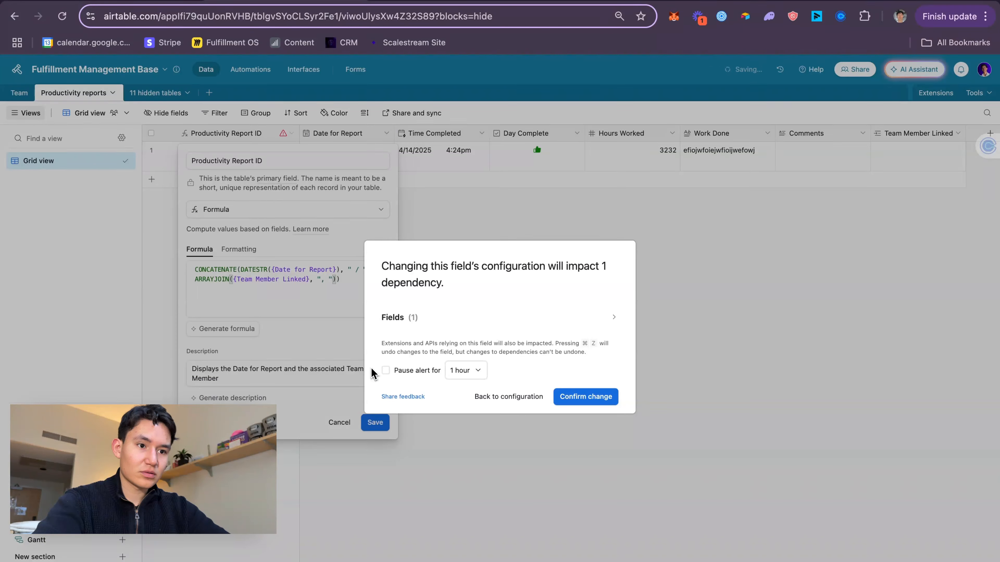
left_click(604, 398)
- Widen the Team Member Linked column slightly
scroll(383, 152, "right", 2)
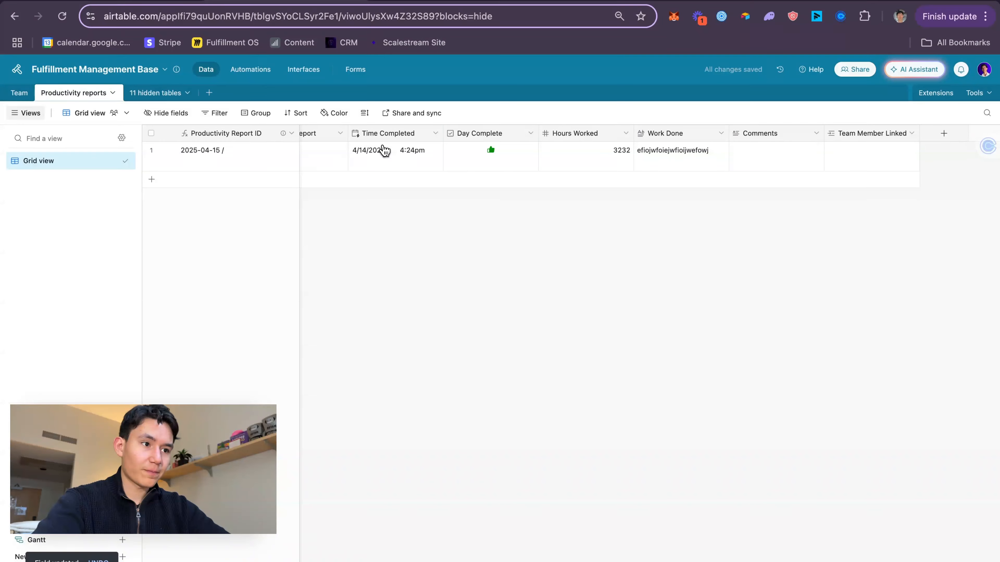
left_click(840, 168)
left_click_drag(919, 136, 939, 136)
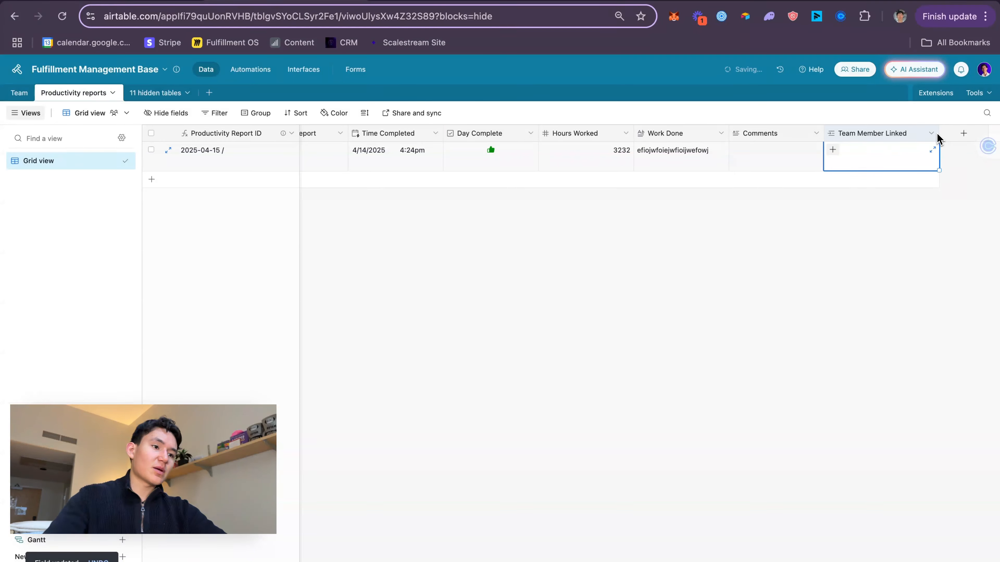
- Delete the leftover Productivity reports text field from the Team table
left_click(20, 92)
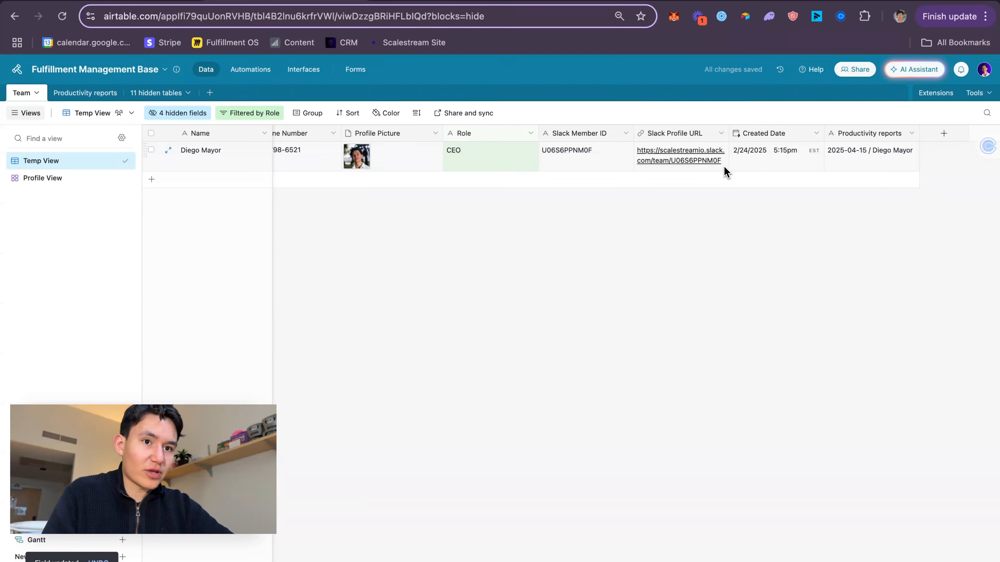
left_click(909, 134)
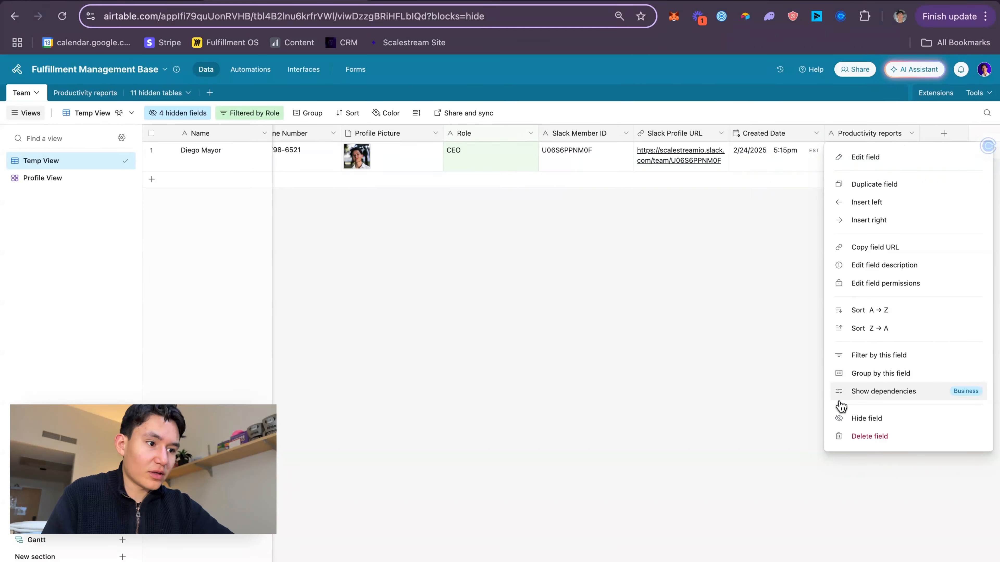
left_click(870, 437)
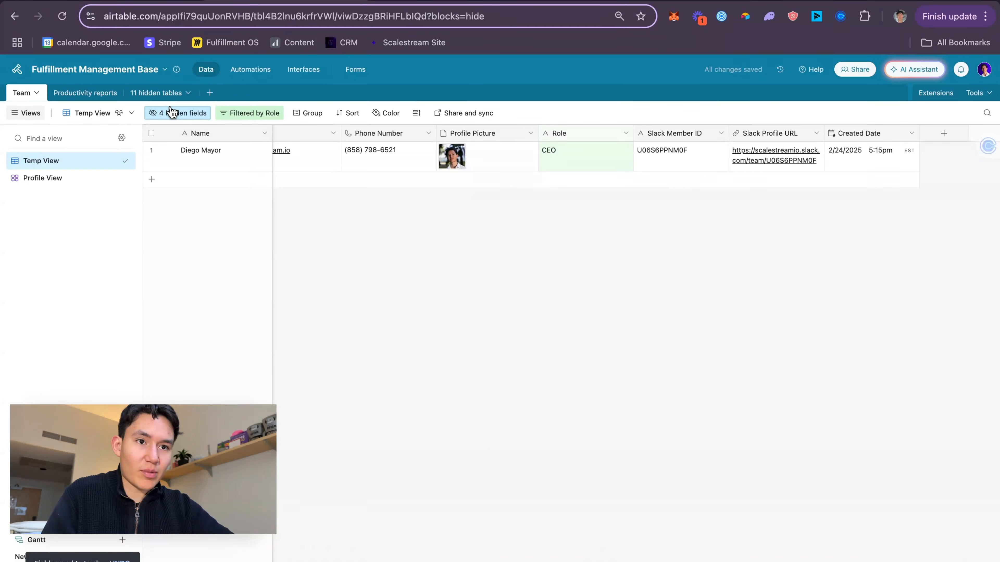
- Unhide the Productivity reports 2 linked field in the Team table's Temp View and widen its column to fit the full name
left_click(170, 118)
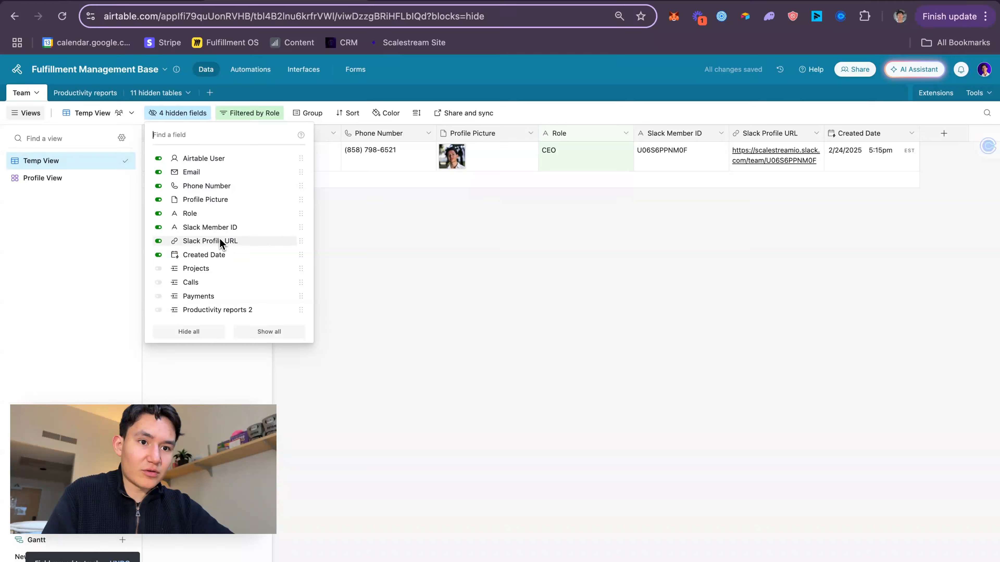
left_click(248, 311)
left_click(351, 346)
scroll(761, 181, "right", 3)
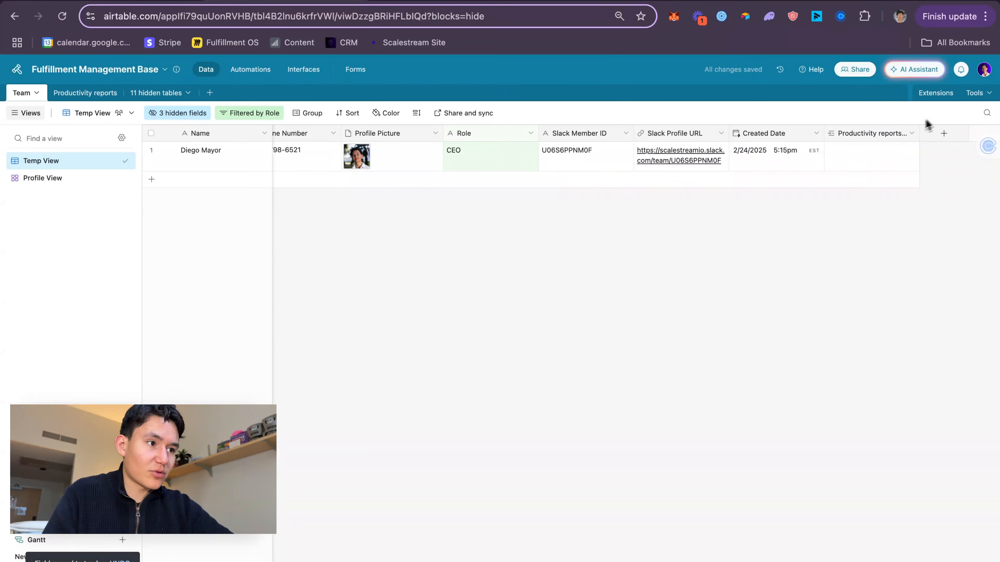
left_click_drag(918, 140, 984, 311)
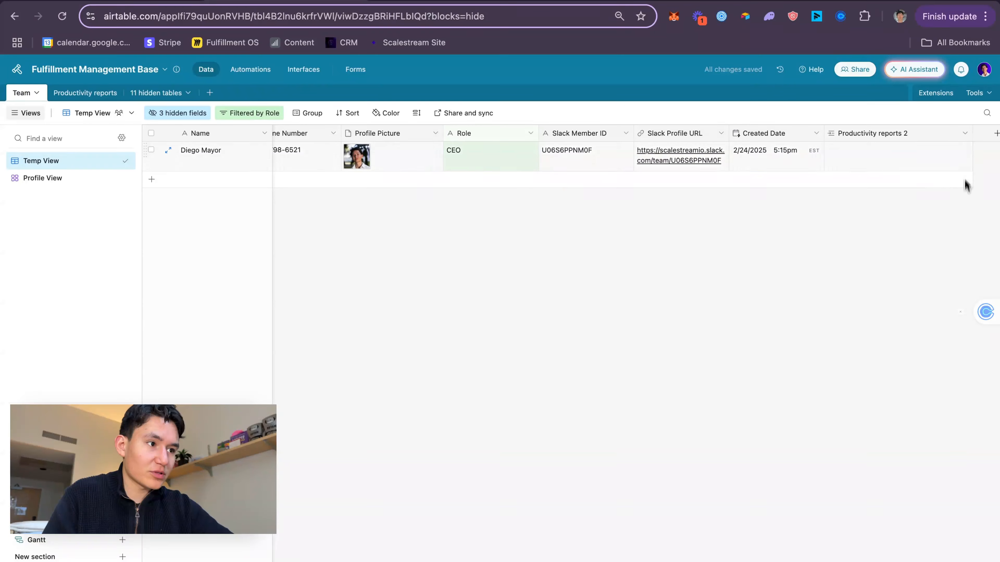
- Edit the Productivity reports 2 field in the Team table and erase the end of its name, leaving "Productivity repor"
left_click(965, 133)
left_click(928, 157)
left_click(684, 159)
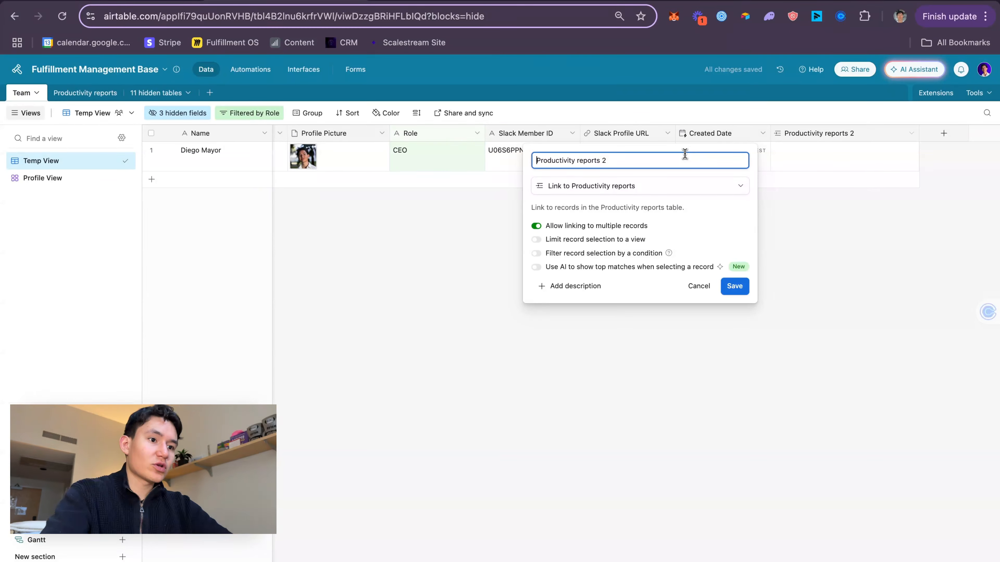
left_click(644, 160)
key("BackSpace")
key("BackSpace")
key("BackSpace")
key("BackSpace")
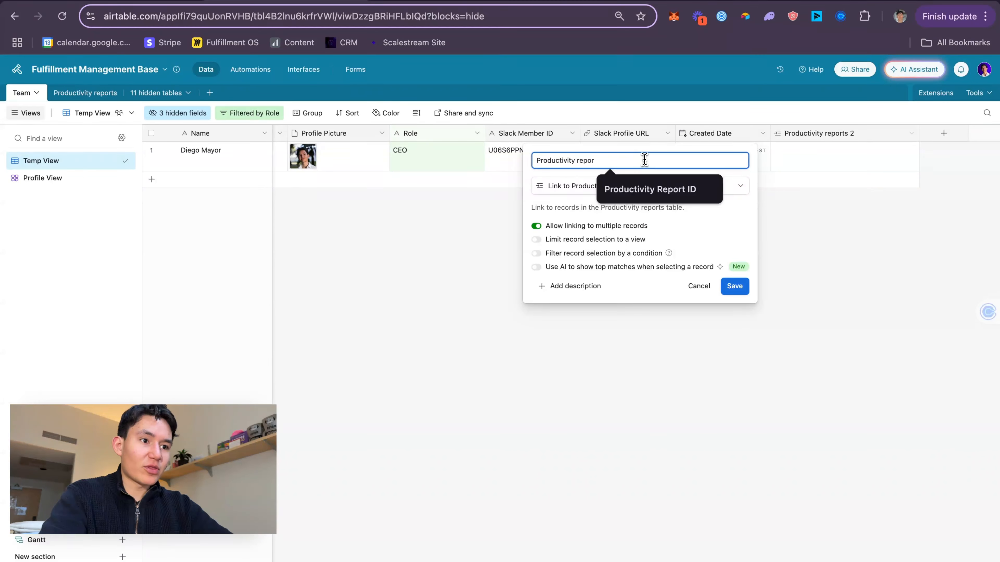
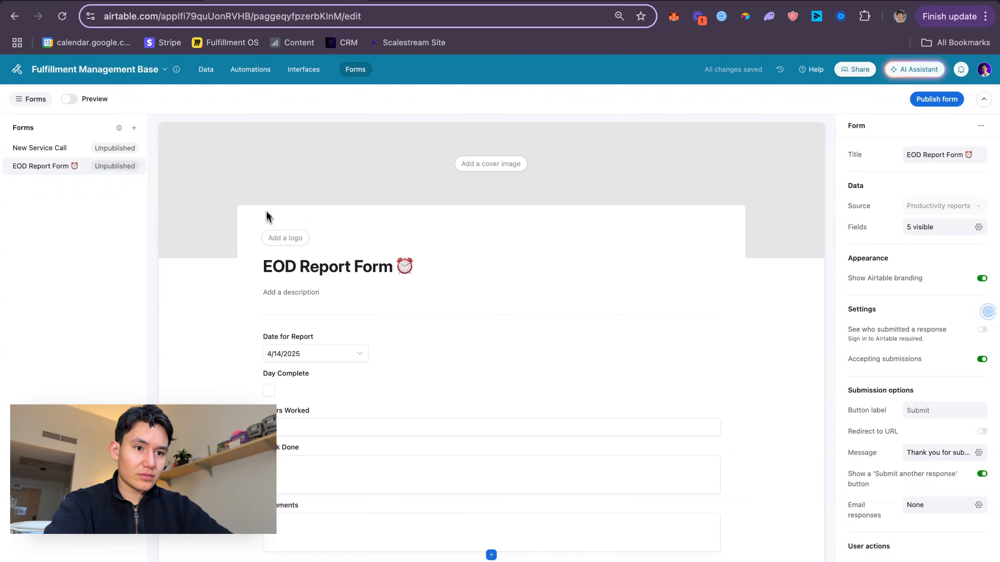
- Choose the local image Unlock the next (8).png from Business Assets as the EOD Report Form's logo
left_click(285, 238)
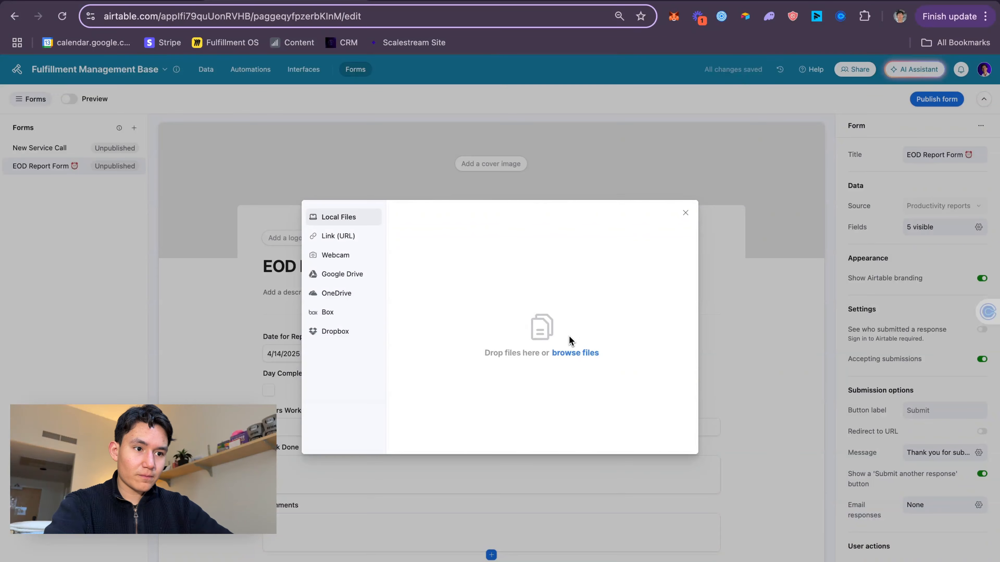
left_click(570, 357)
scroll(533, 344, "down", 6)
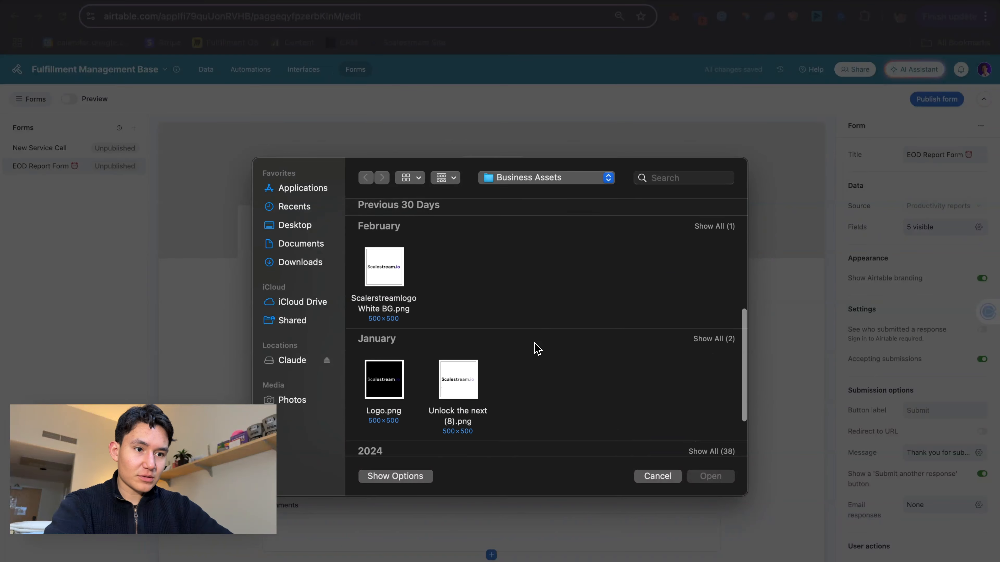
left_click(396, 281)
left_click(472, 379)
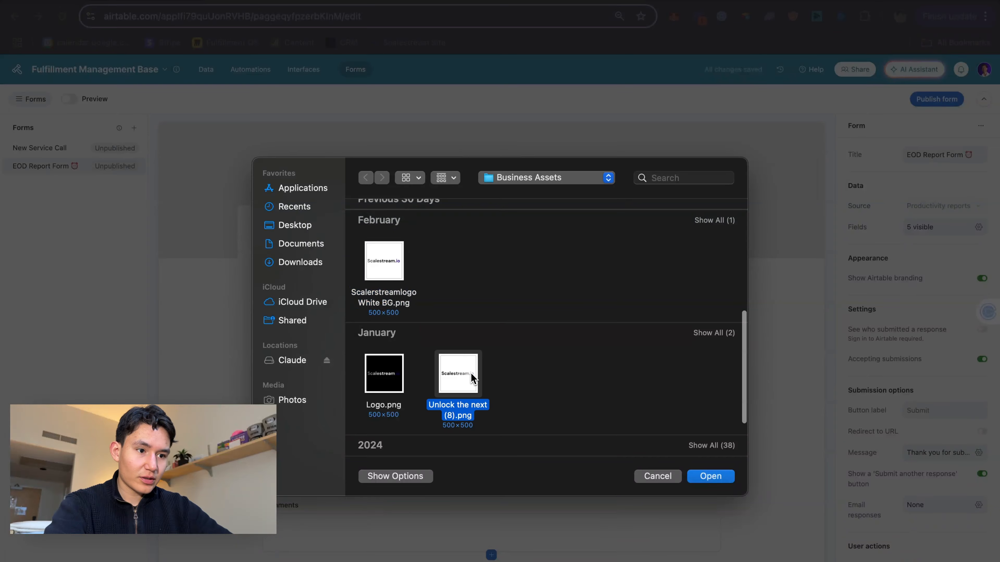
left_click(711, 476)
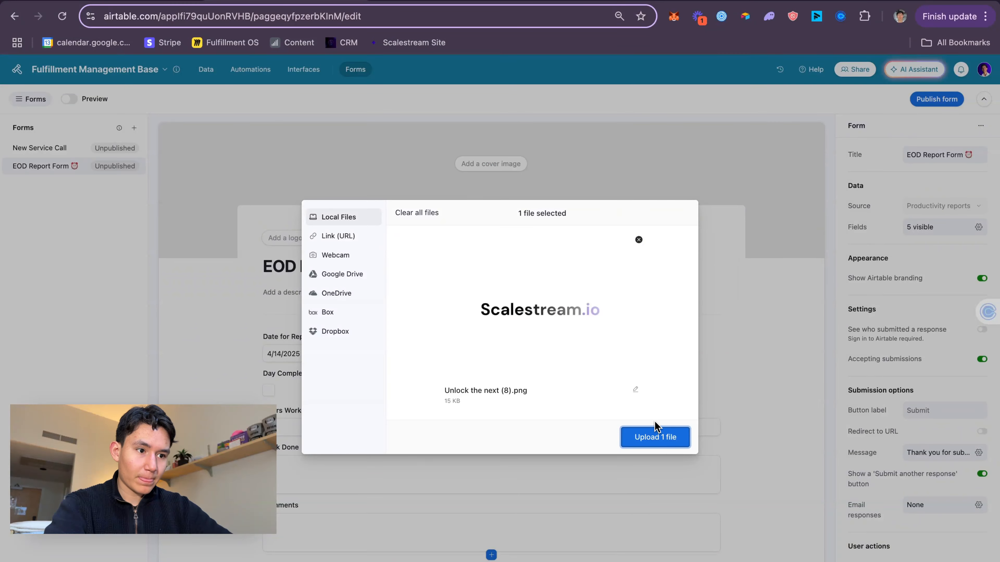
- Crop the empty space above and below the Scalestream.io wordmark, save the edit and upload the image as the form logo
left_click(635, 389)
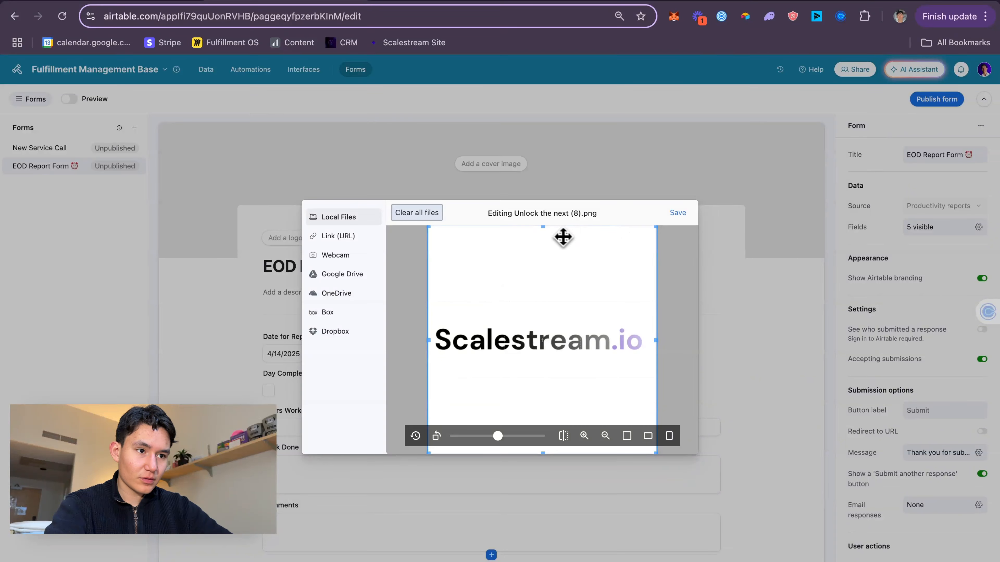
left_click(543, 228)
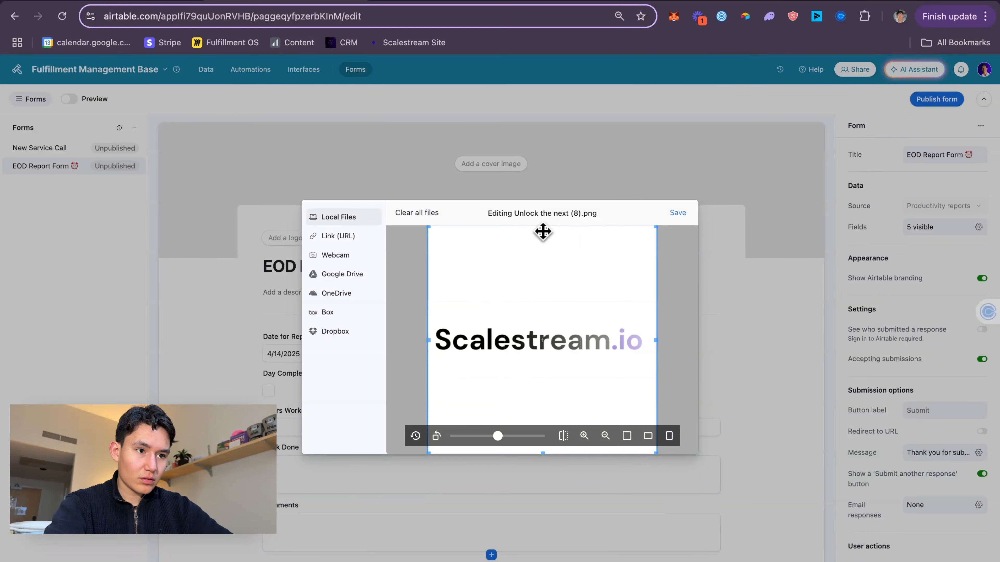
left_click_drag(545, 231, 543, 313)
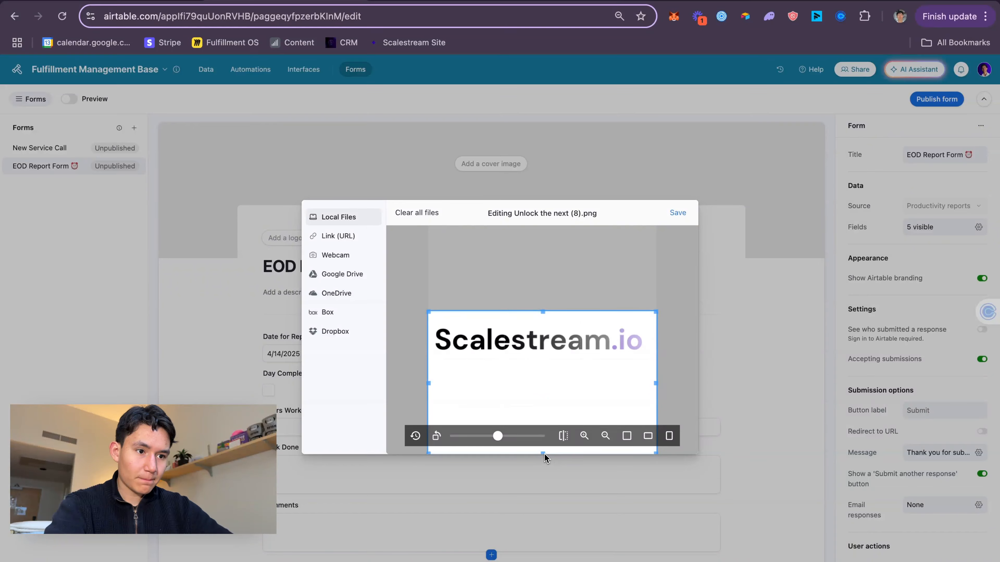
left_click_drag(545, 456, 548, 373)
left_click(677, 213)
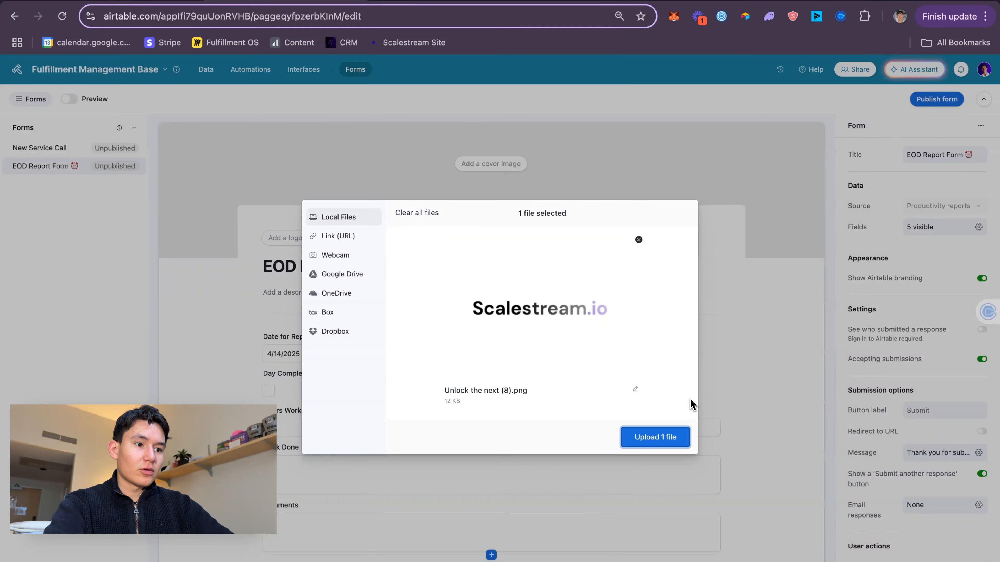
left_click(676, 441)
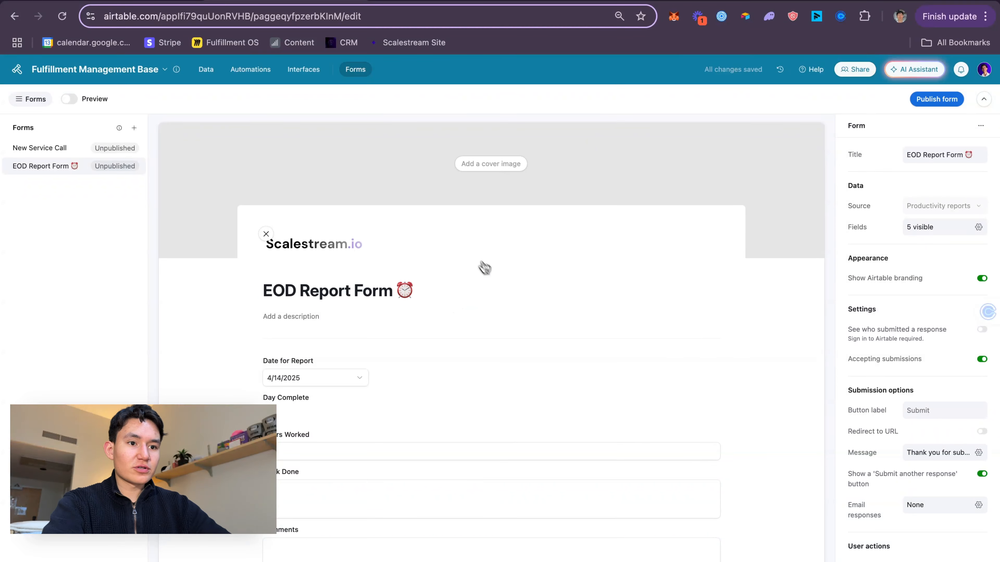
- Copy the italic "You are responsible to fill out this form every day..." text from the Miro plan into the Airtable form's description
left_click(342, 315)
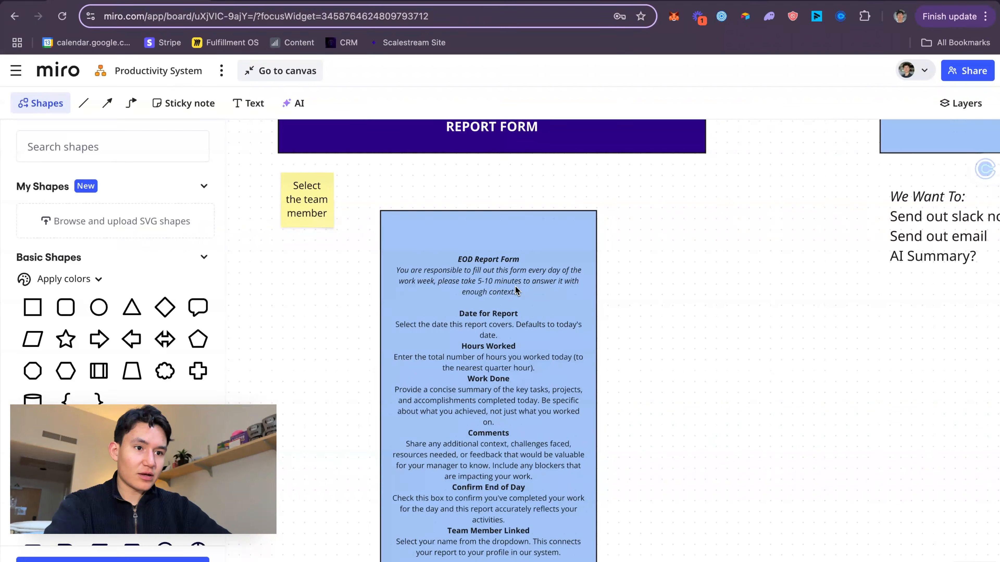
triple_click(517, 291)
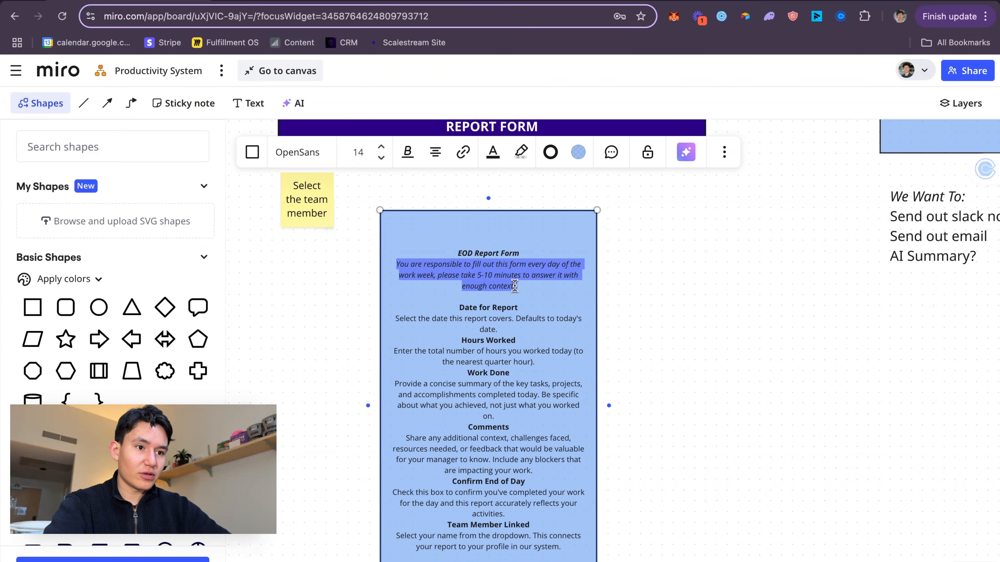
triple_click(488, 278)
key("super+c")
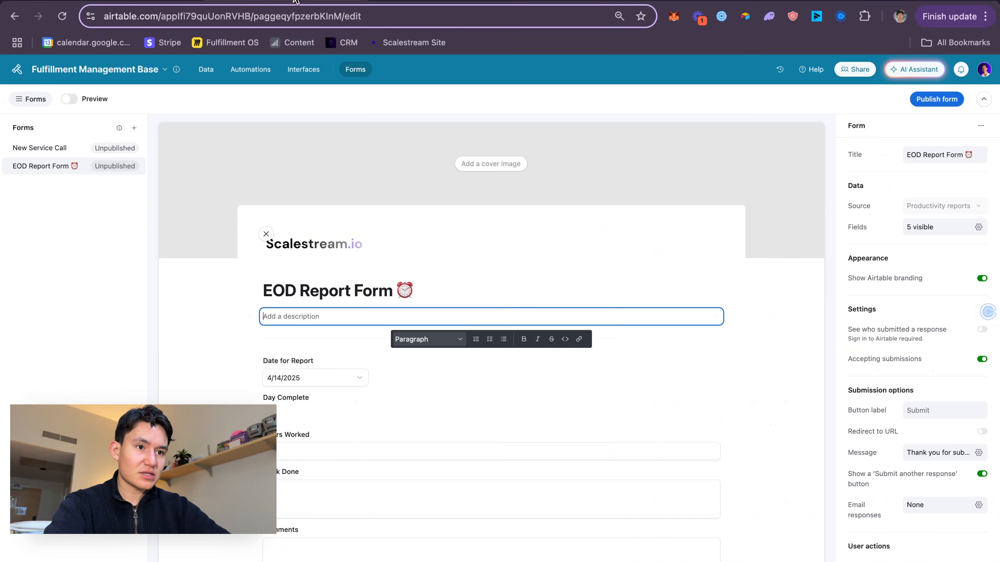
left_click(424, 292)
left_click(401, 314)
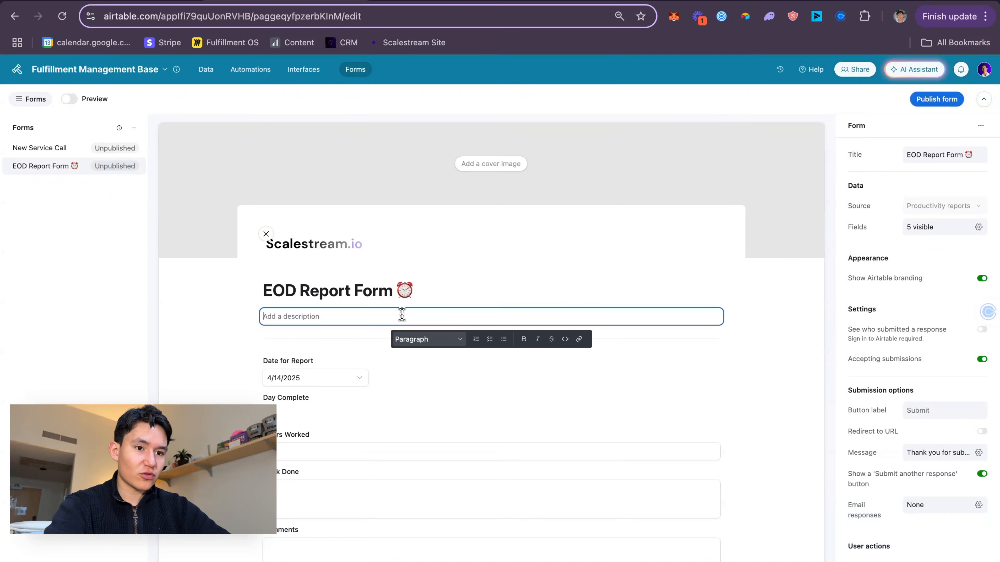
key("super+v")
left_click(244, 338)
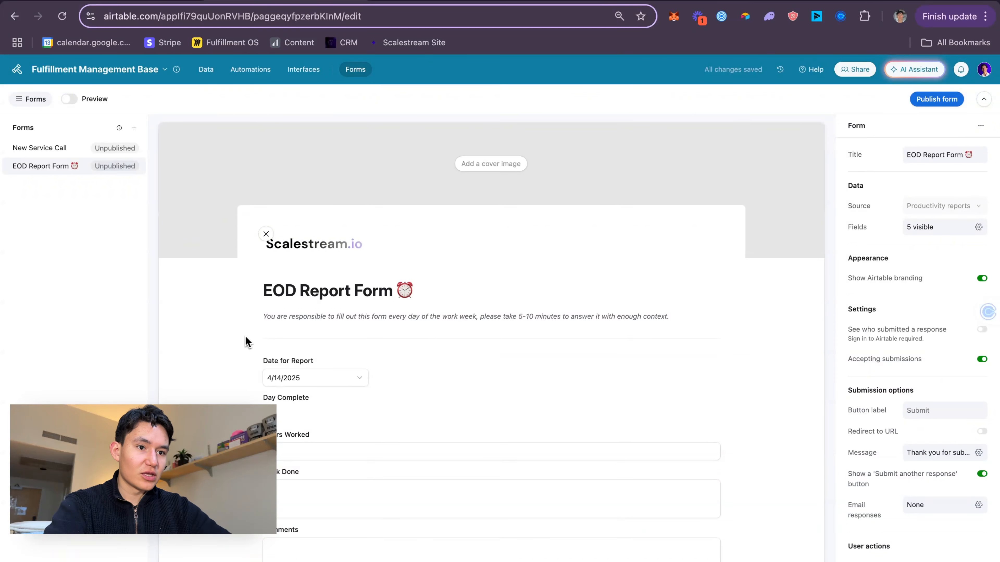
- Turn off Airtable branding for the EOD Report Form
left_click(375, 312)
scroll(375, 311, "up", 1)
scroll(510, 318, "down", 1)
scroll(510, 324, "down", 2)
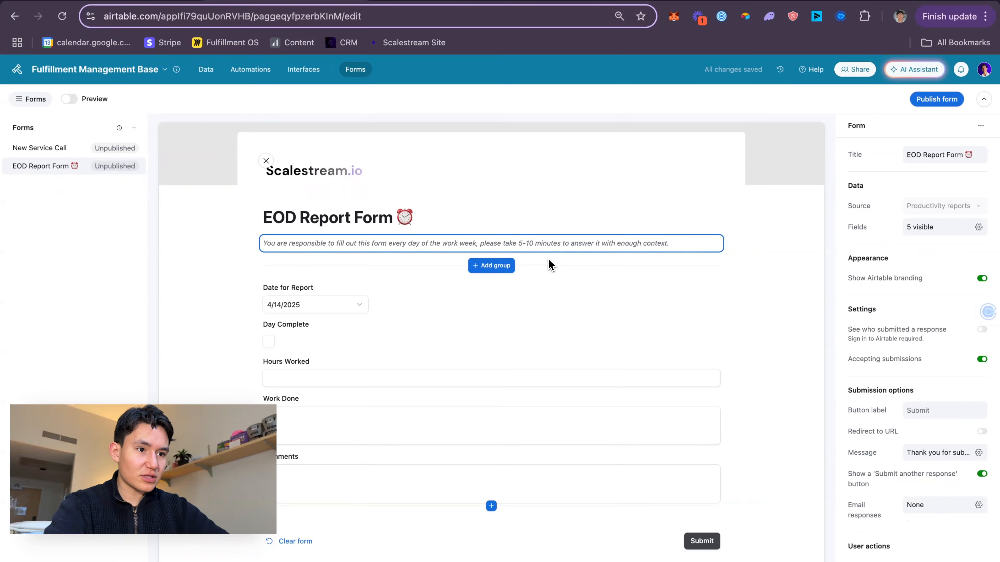
left_click(617, 262)
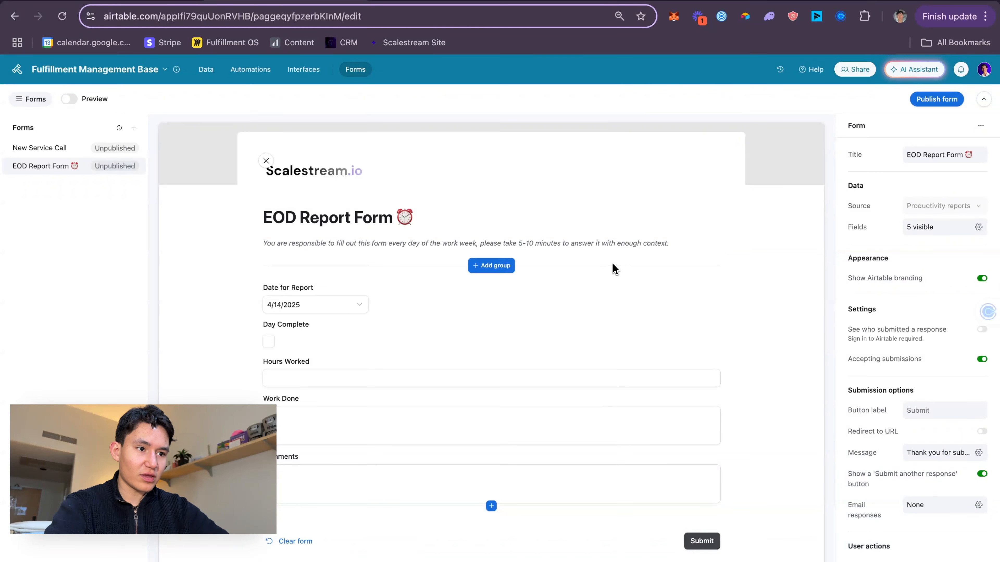
scroll(627, 241, "down", 1)
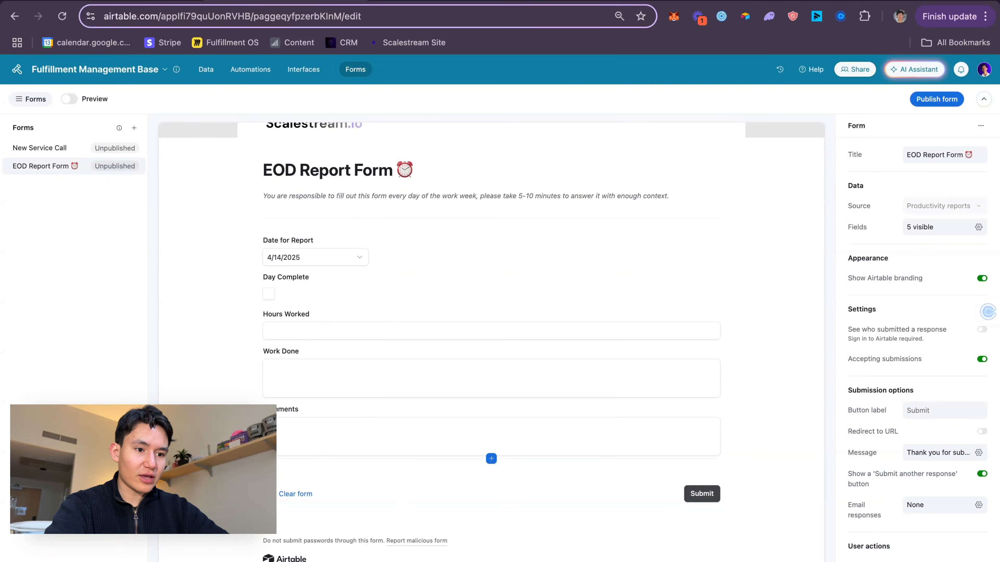
left_click(980, 279)
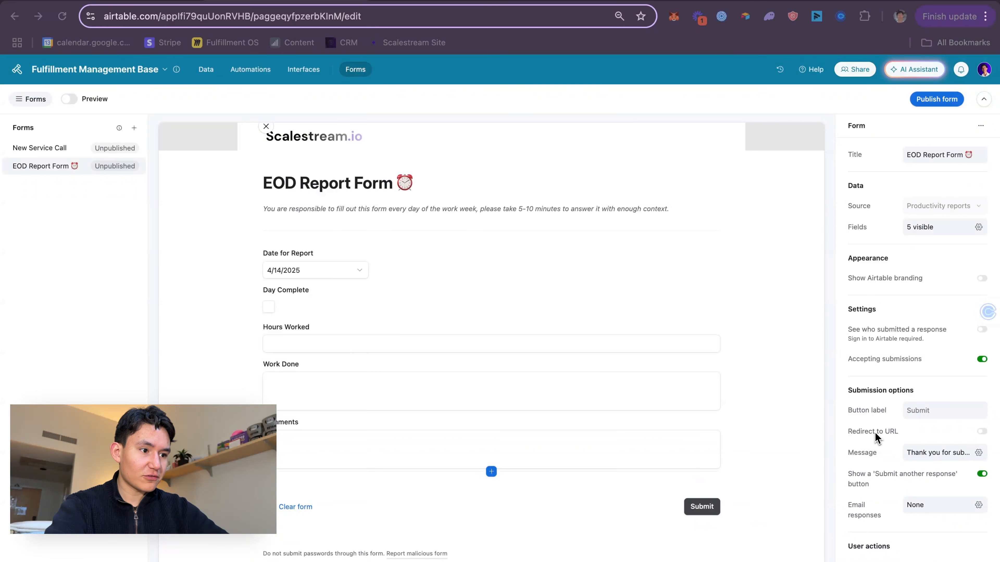
- Check the submission button label and thank-you message, and try the Redirect to URL option
left_click(933, 411)
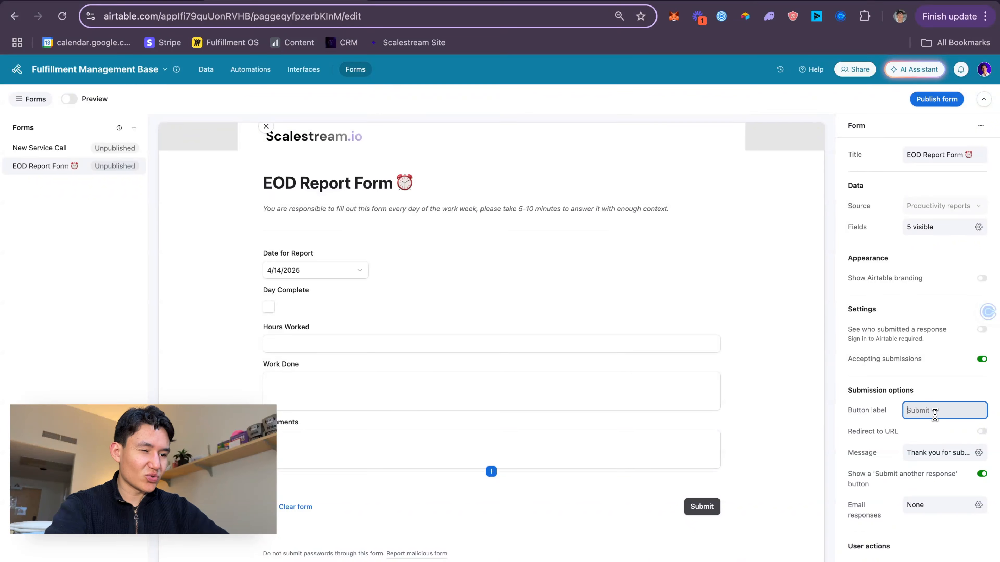
left_click(913, 399)
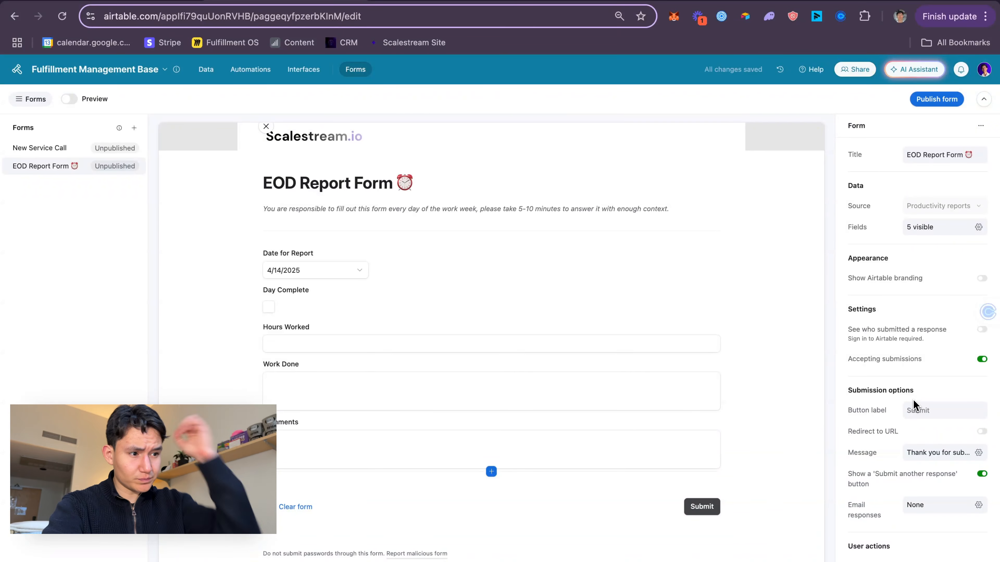
left_click(932, 452)
left_click(908, 506)
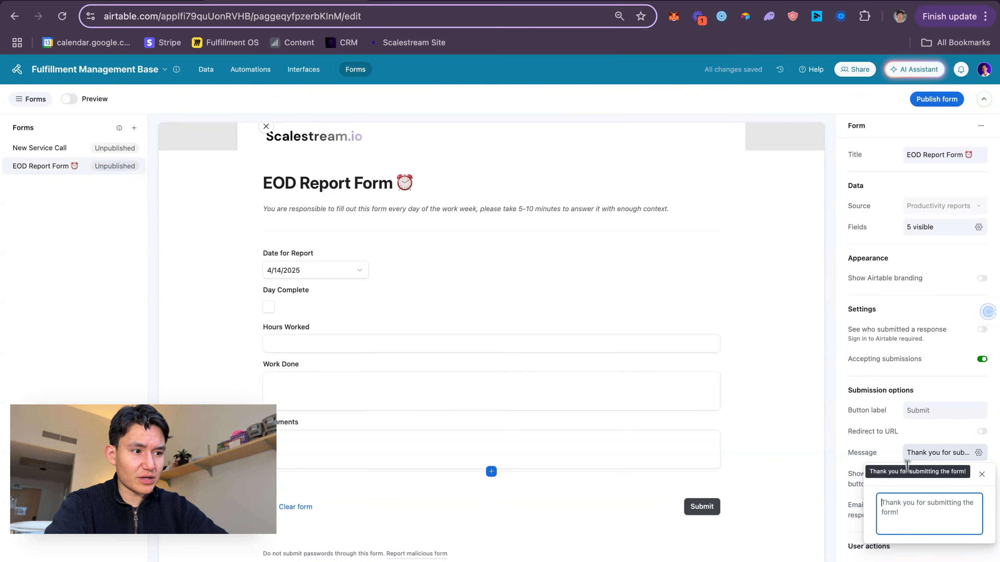
left_click(905, 457)
left_click(924, 443)
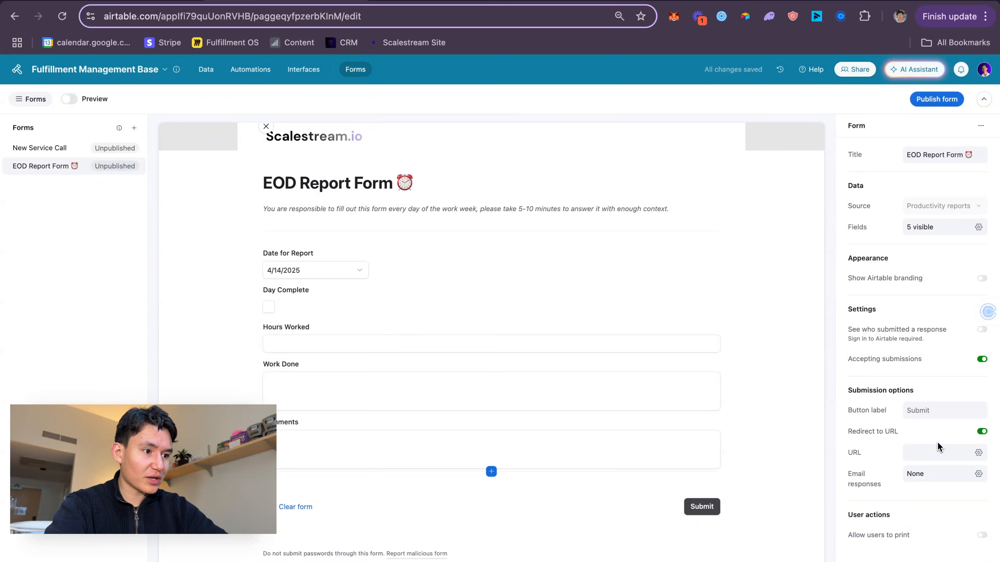
left_click(940, 443)
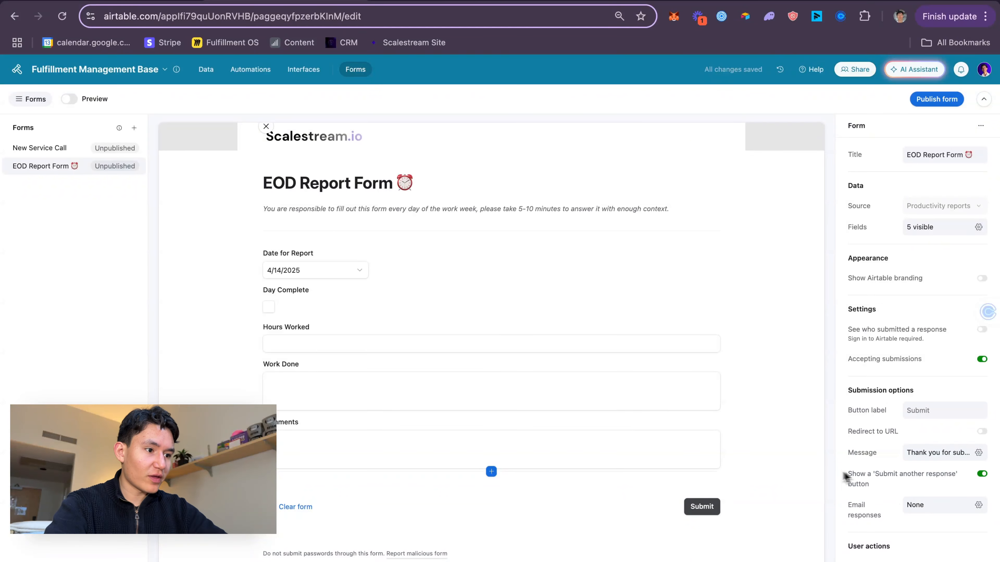
- Add the Team Member Linked field to the form and place it above Date for Report
scroll(651, 370, "up", 3)
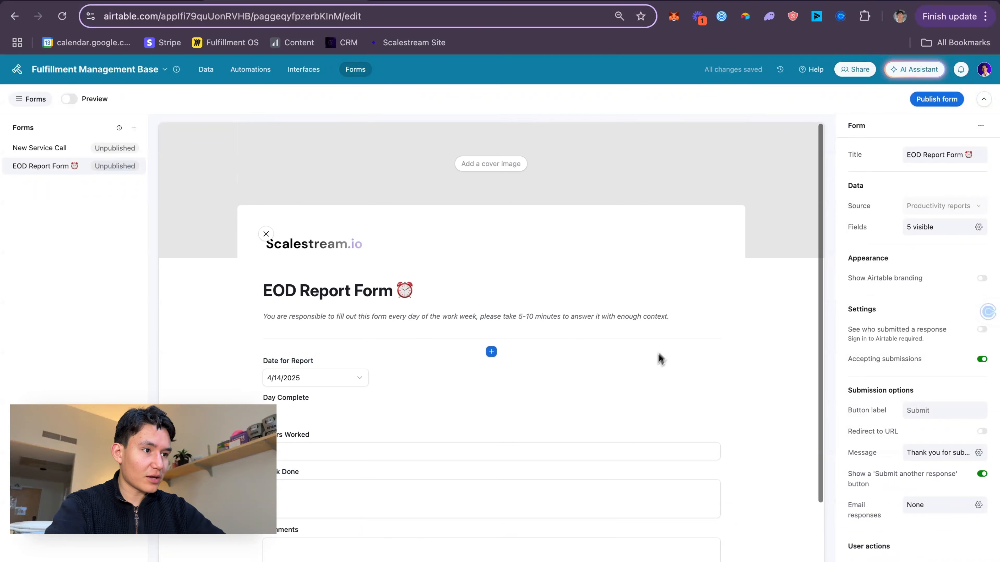
scroll(526, 385, "down", 3)
left_click(457, 277)
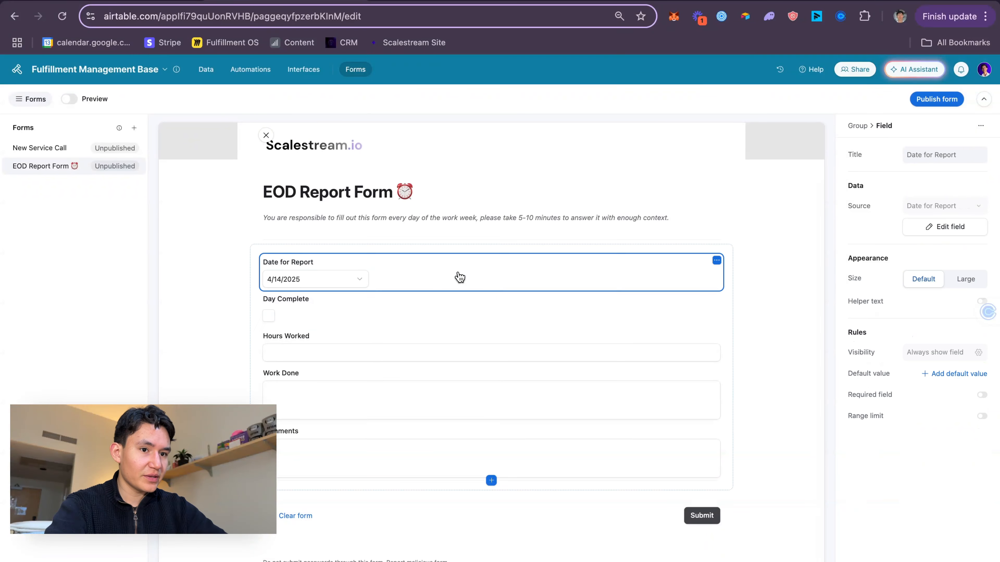
left_click(492, 291)
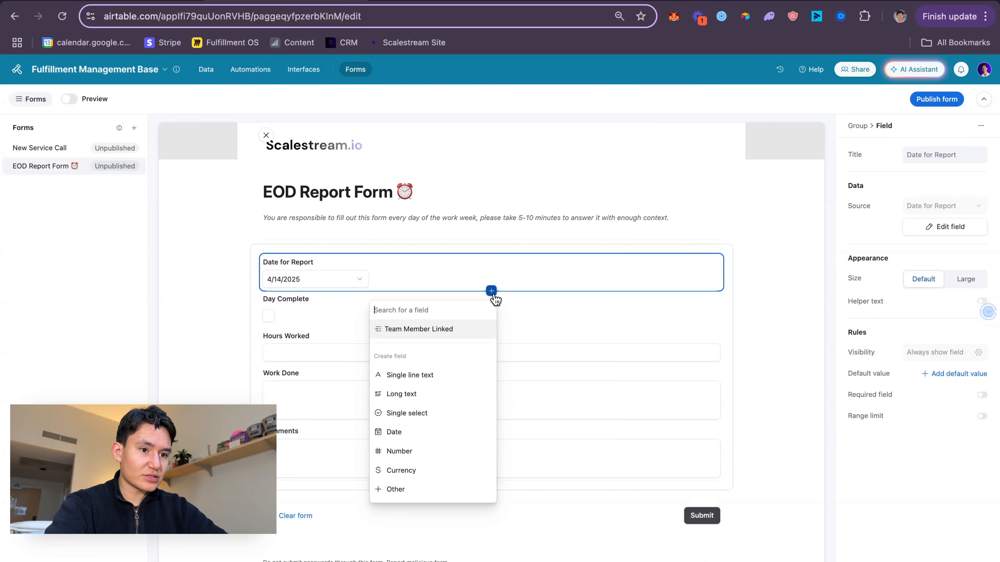
left_click(475, 330)
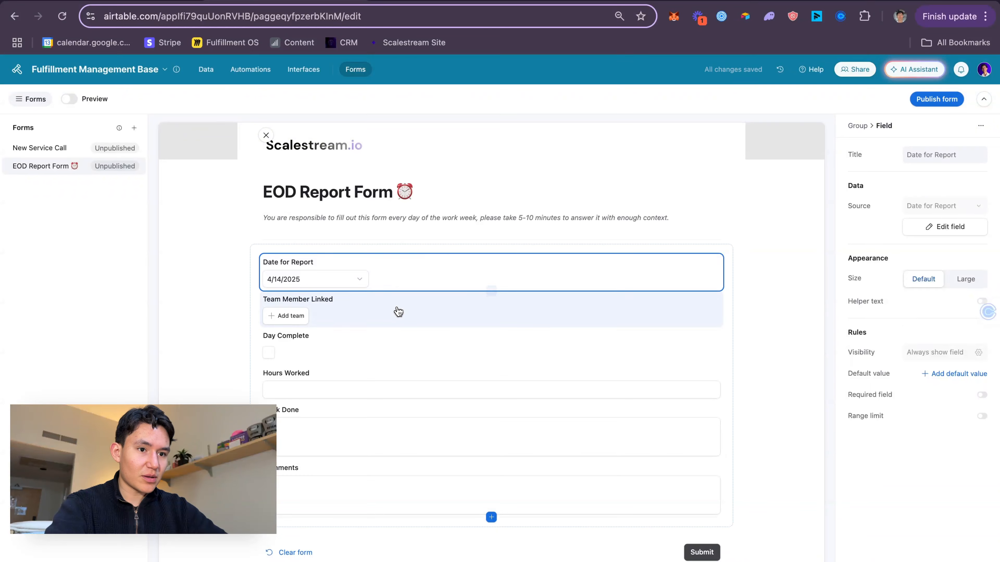
left_click_drag(397, 310, 398, 254)
left_click(458, 250)
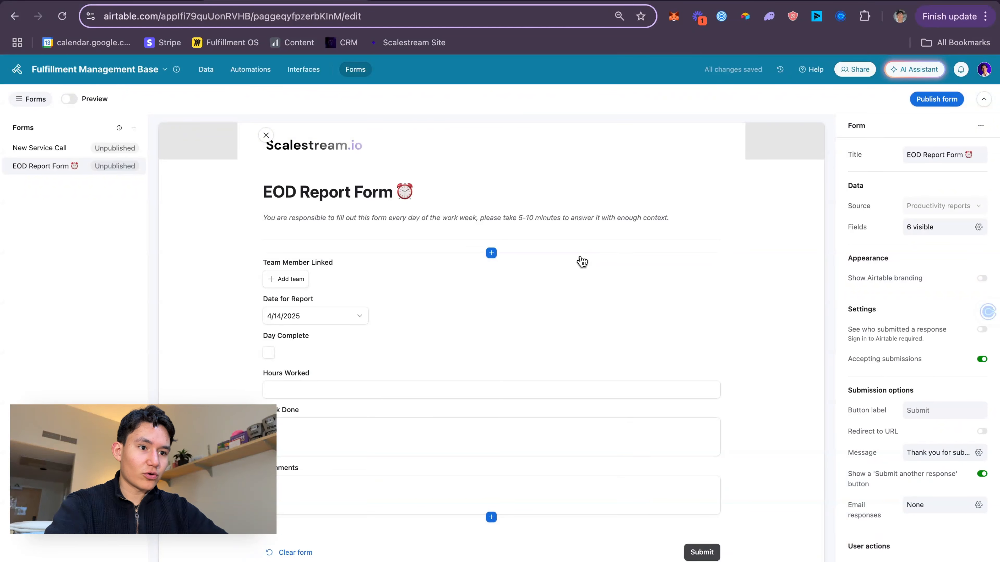
- Turn on the background color for the group containing the form's fields
left_click(564, 268)
left_click(728, 265)
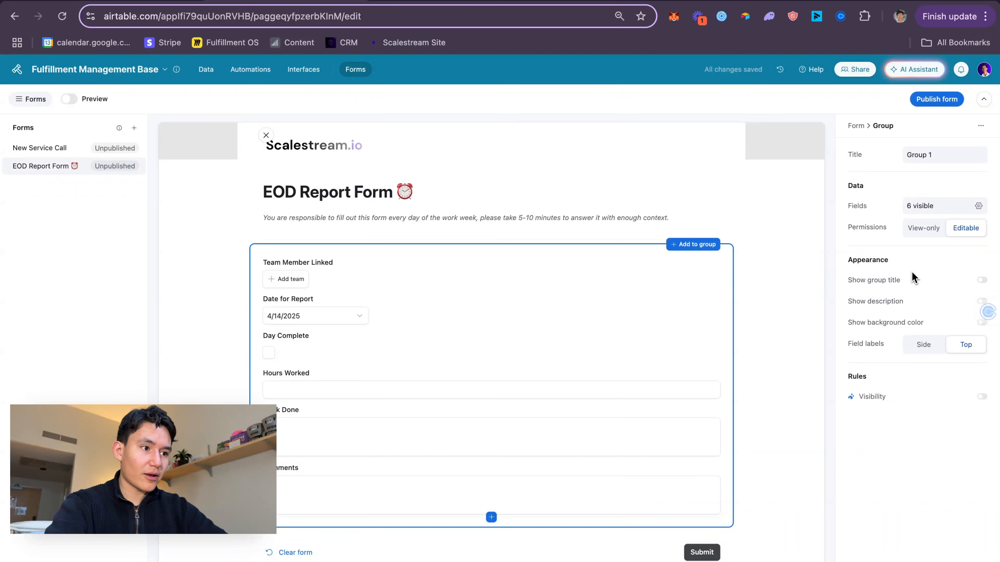
left_click(881, 322)
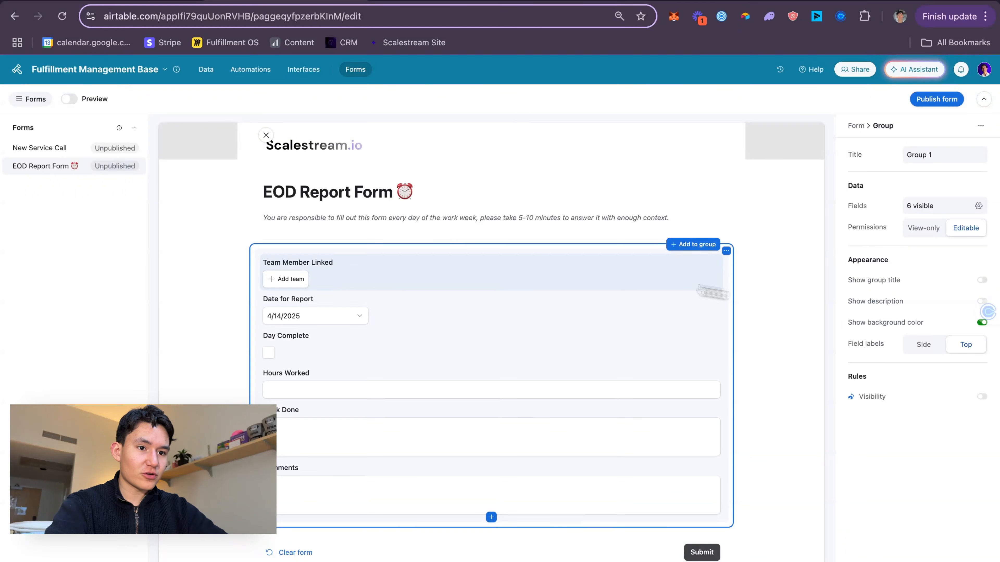
left_click(560, 295)
left_click(599, 280)
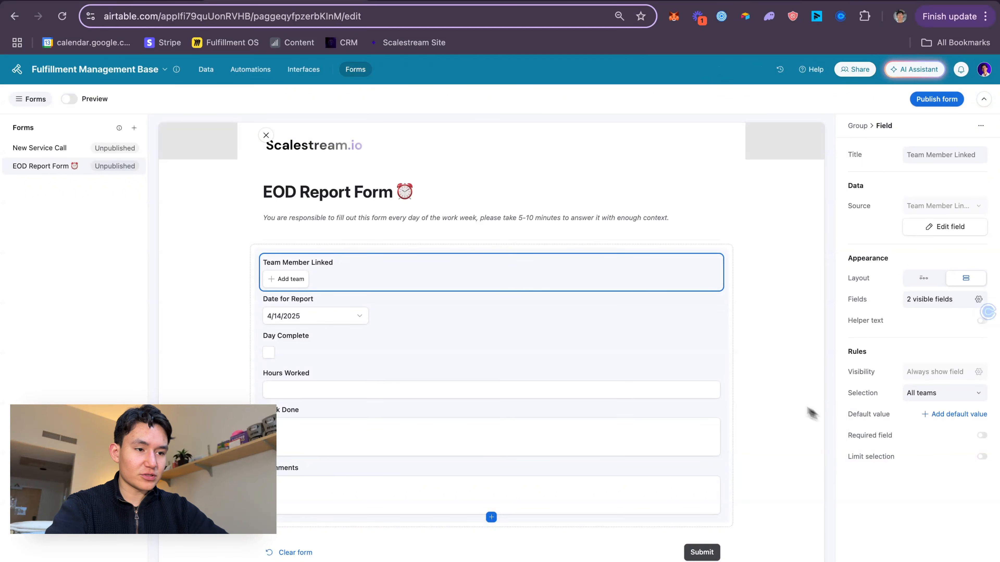
left_click(750, 348)
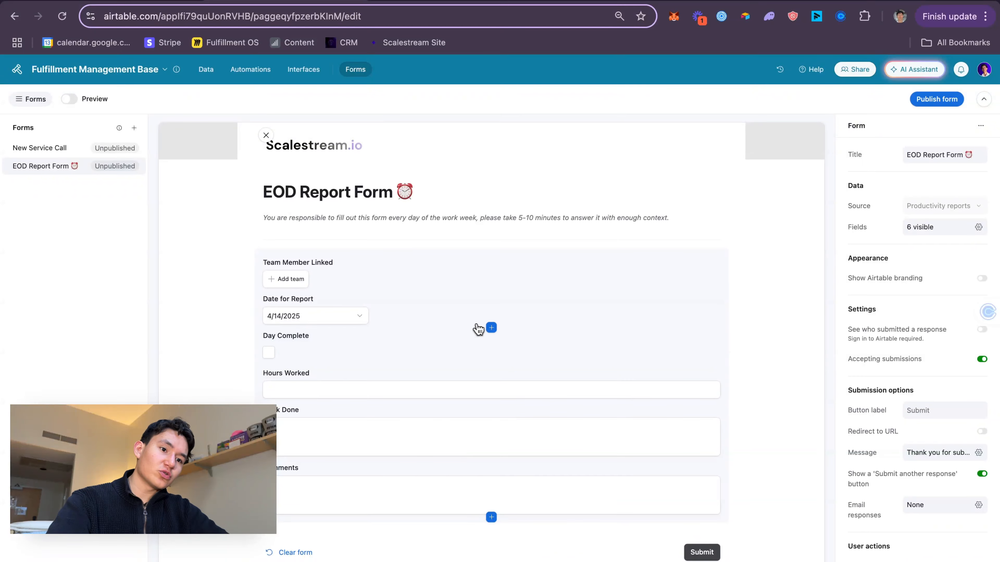
- Move the Day Complete field below Comments so it ends the form
left_click(491, 327)
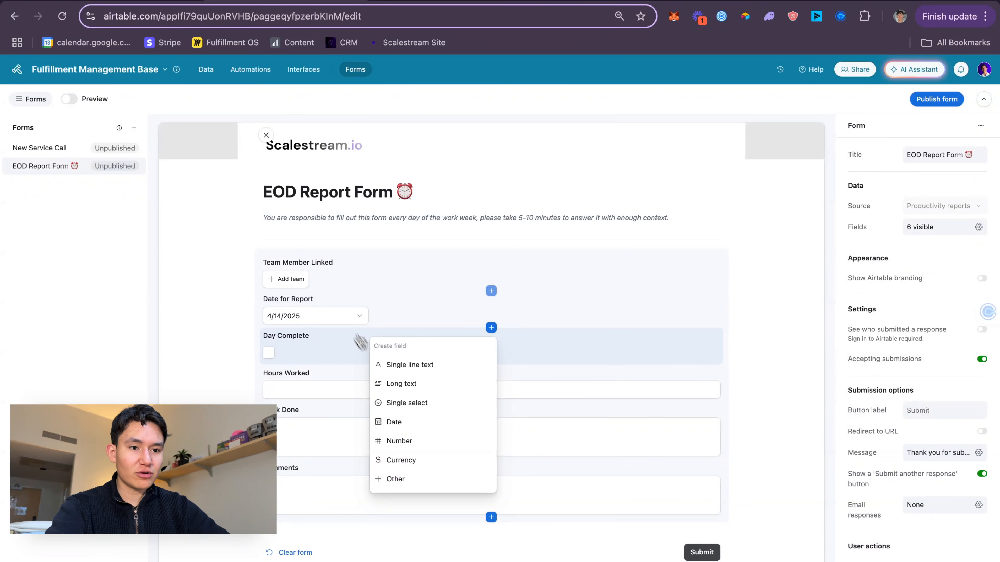
left_click(332, 346)
left_click_drag(333, 346, 388, 495)
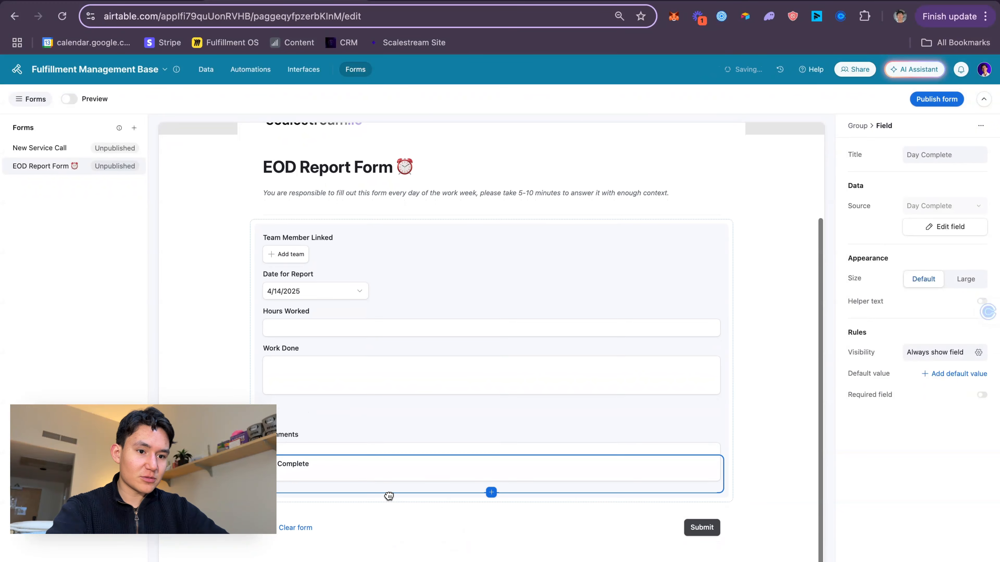
left_click(402, 516)
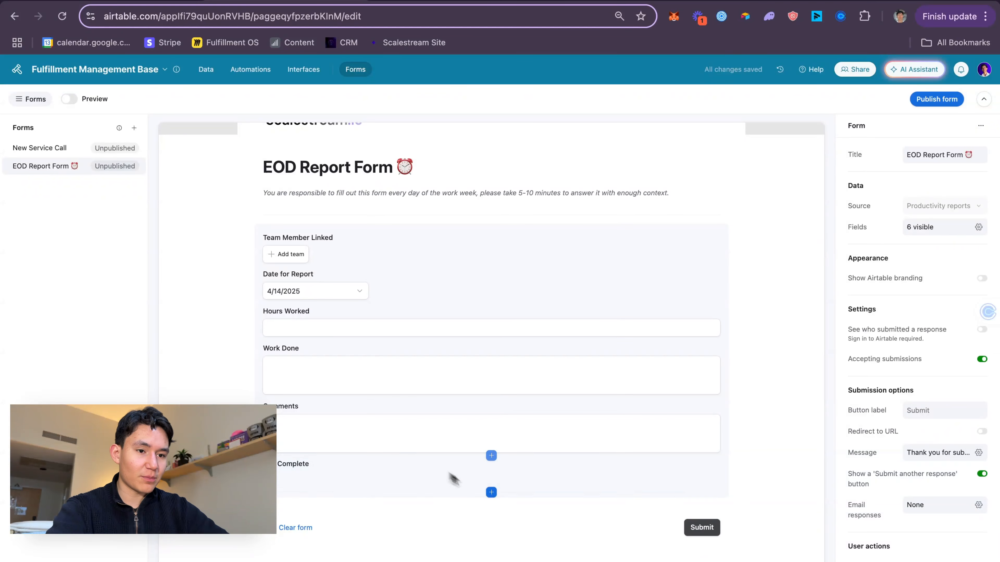
- Switch to the Miro plan, copy the description under Date for Report, and return to the Airtable form
left_click(381, 485)
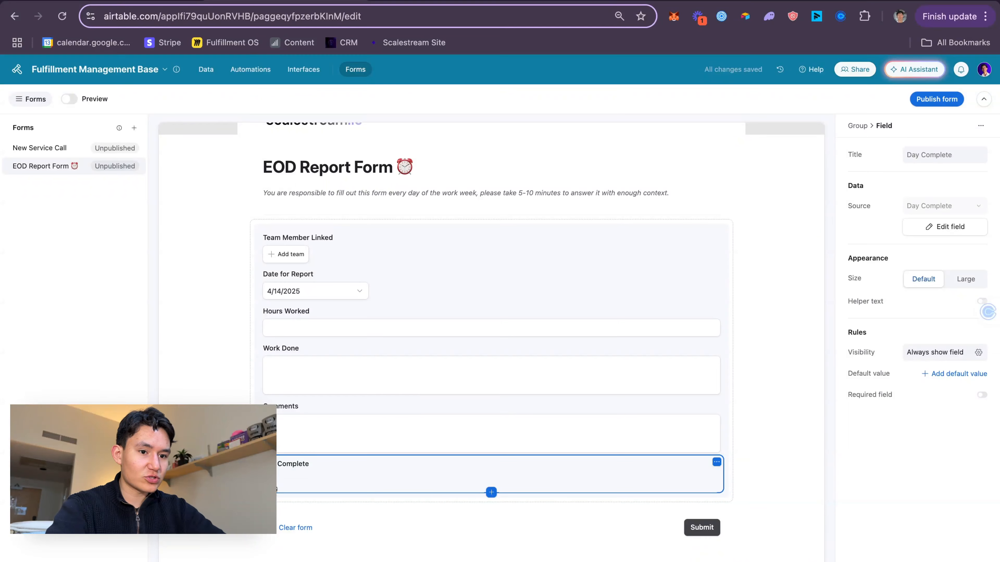
left_click(281, 448)
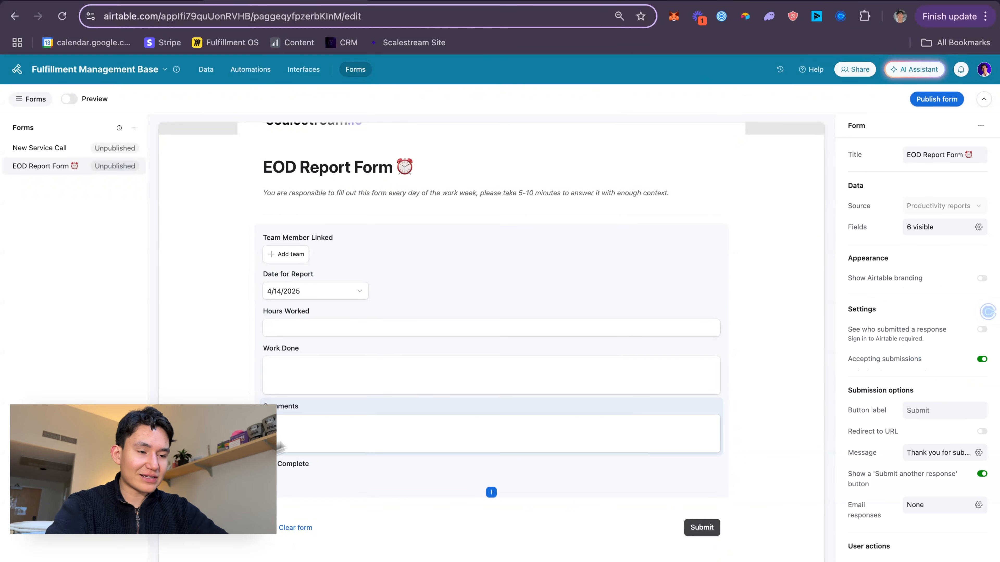
scroll(433, 430, "up", 2)
left_click(122, 2)
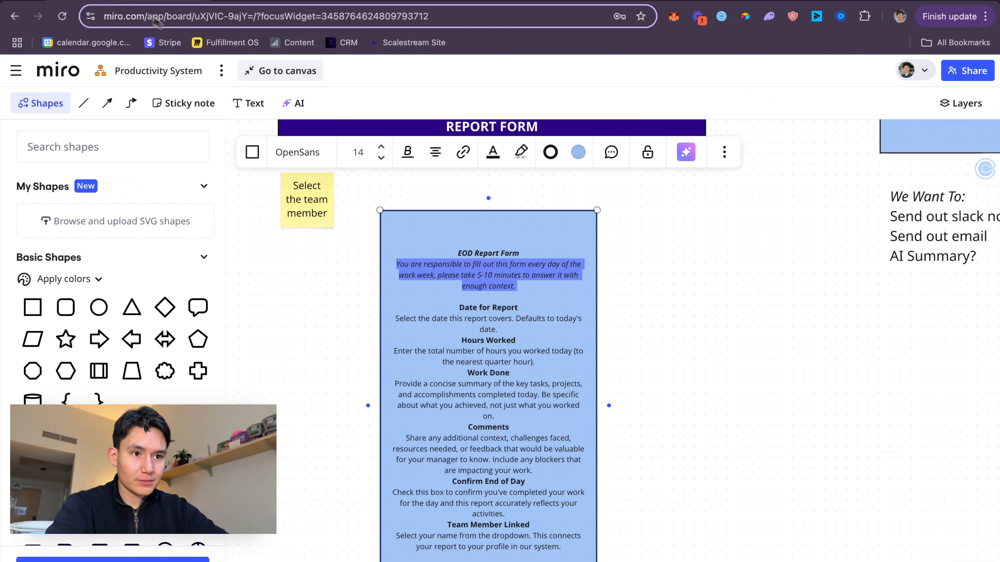
left_click(612, 339)
triple_click(505, 334)
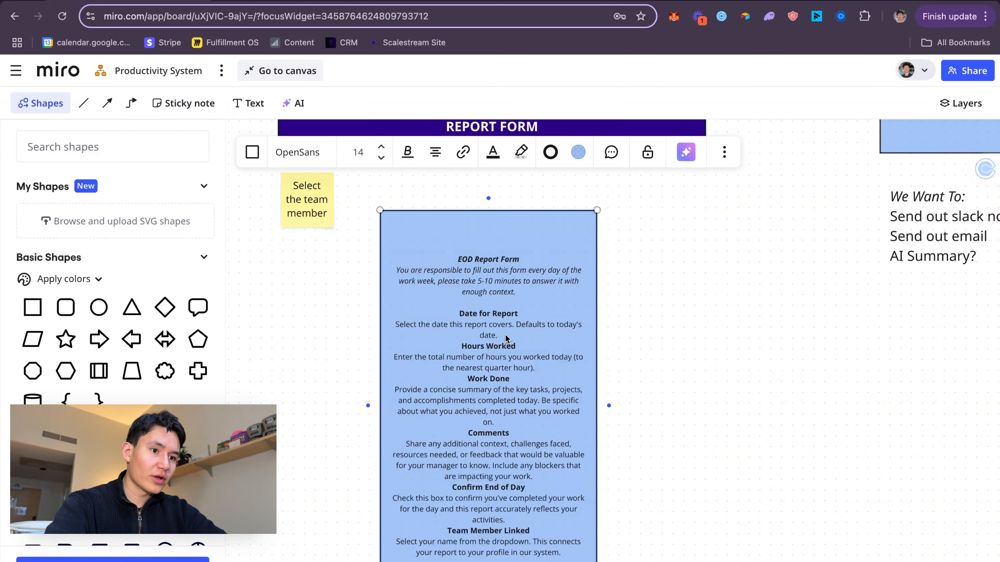
left_click(253, 3)
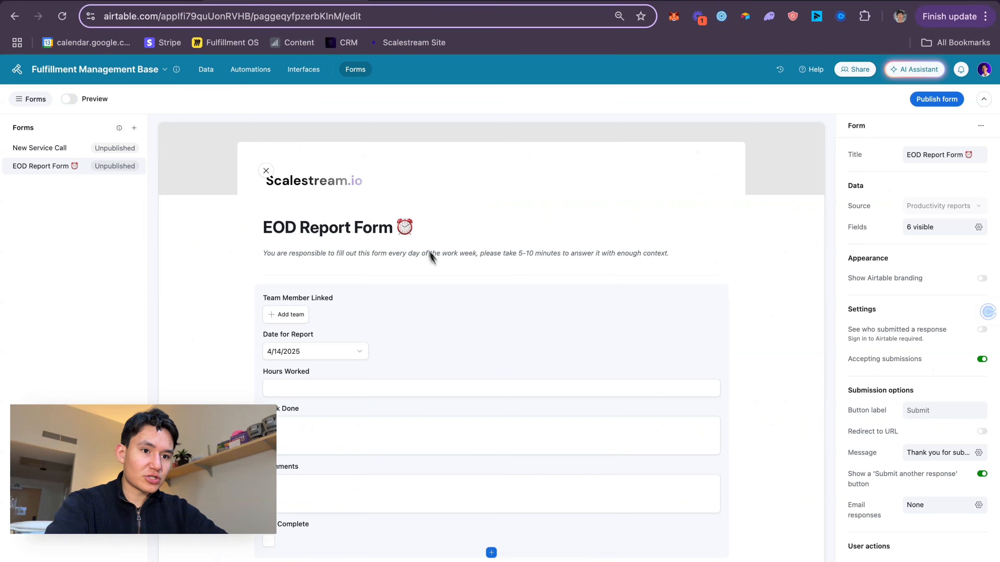
- Turn on helper text for the Team Member Linked, Date for Report and Hours Worked fields
left_click(357, 317)
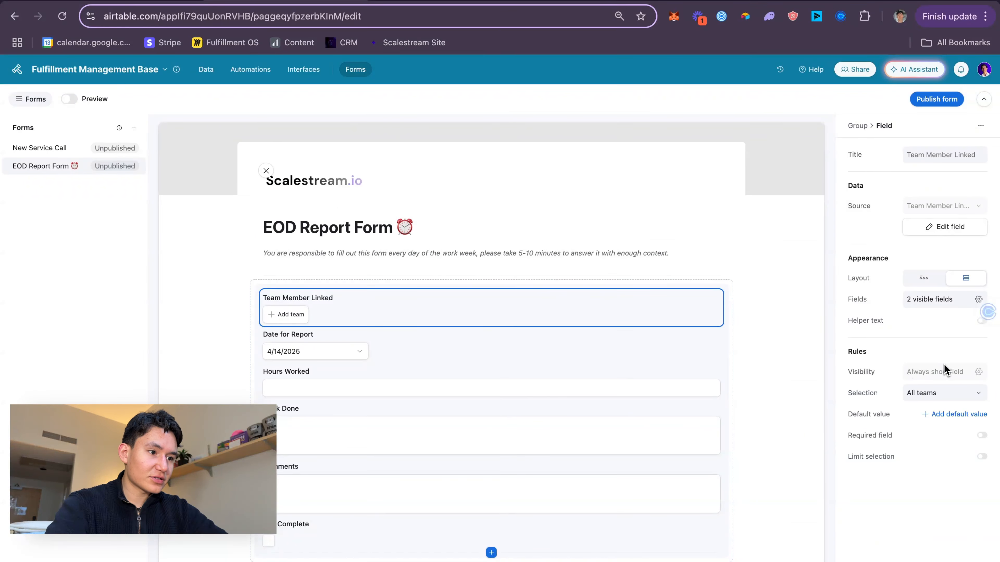
left_click(981, 321)
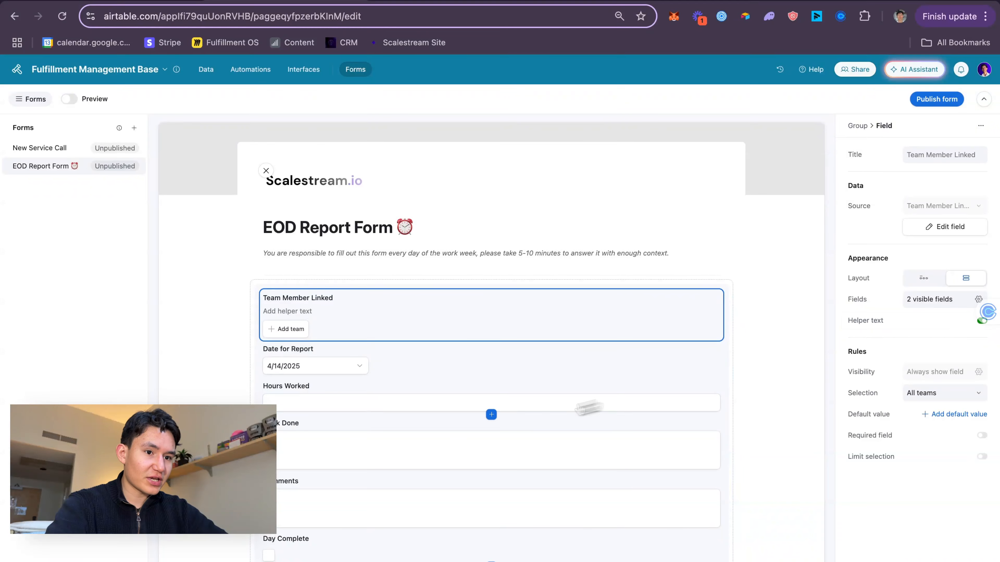
left_click(505, 353)
left_click(981, 302)
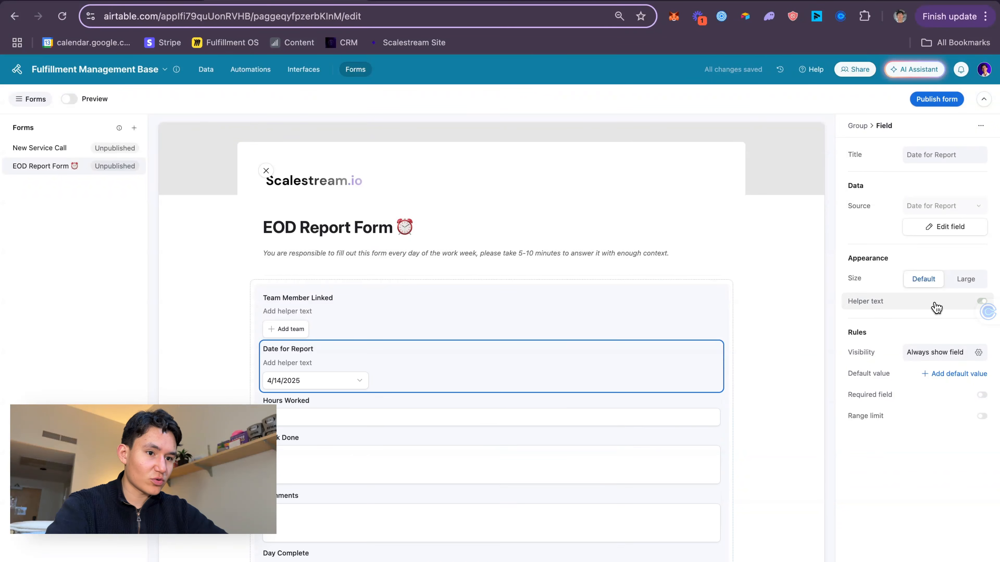
left_click(532, 418)
left_click(922, 305)
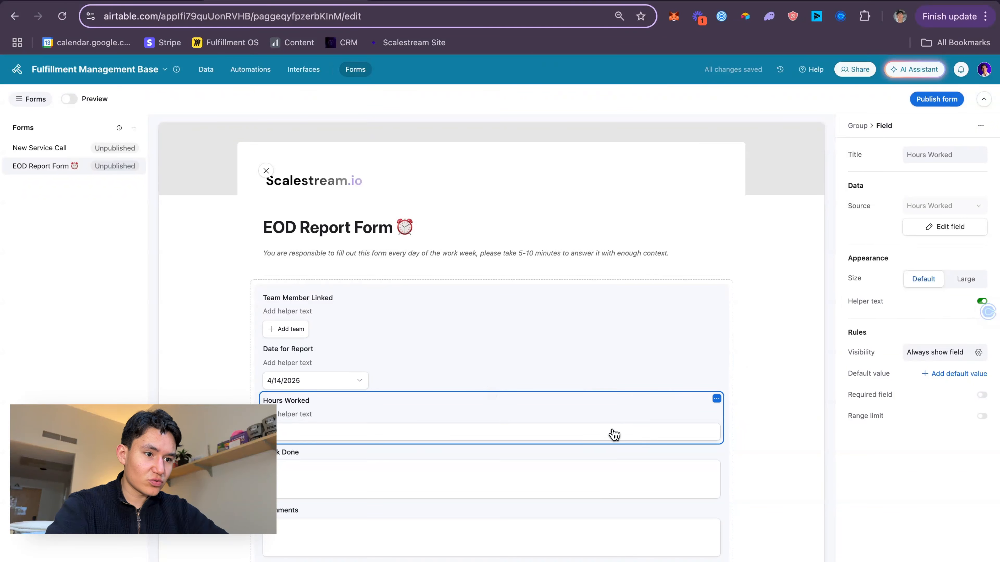
- Turn on helper text for the Work Done, Comments and Day Complete fields
left_click(613, 455)
left_click(901, 283)
left_click(629, 543)
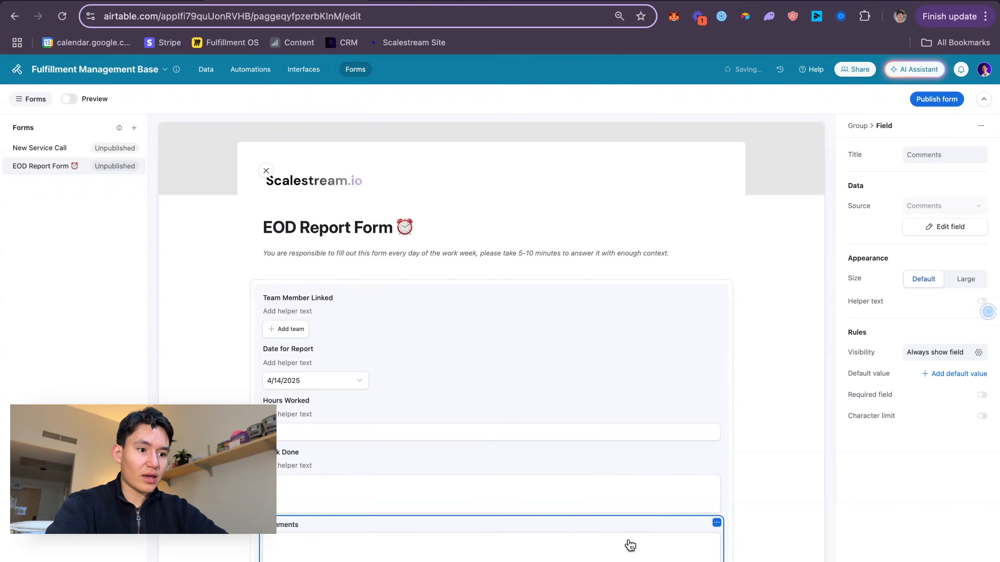
left_click(945, 303)
scroll(581, 422, "down", 4)
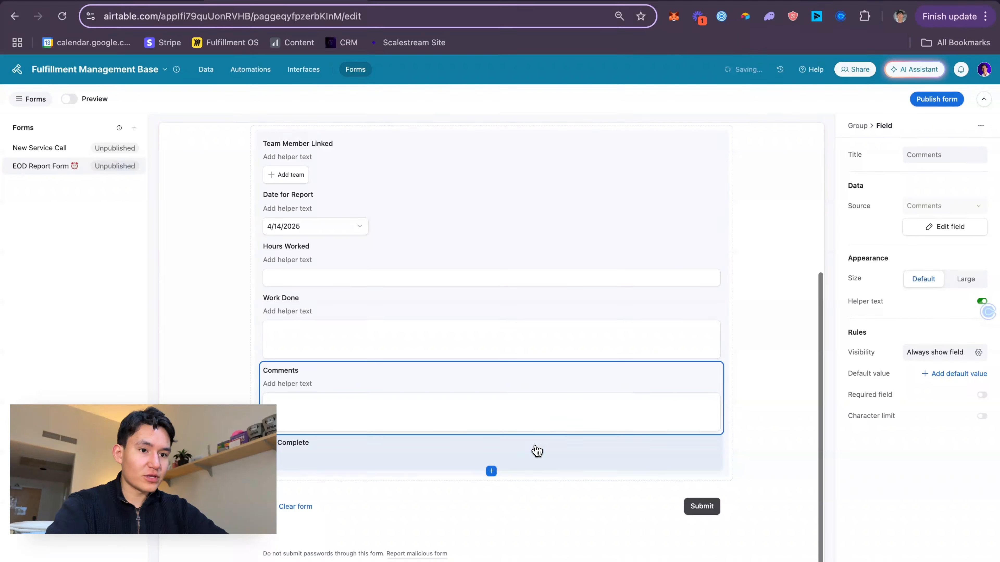
left_click(429, 464)
left_click(907, 302)
scroll(587, 451, "down", 1)
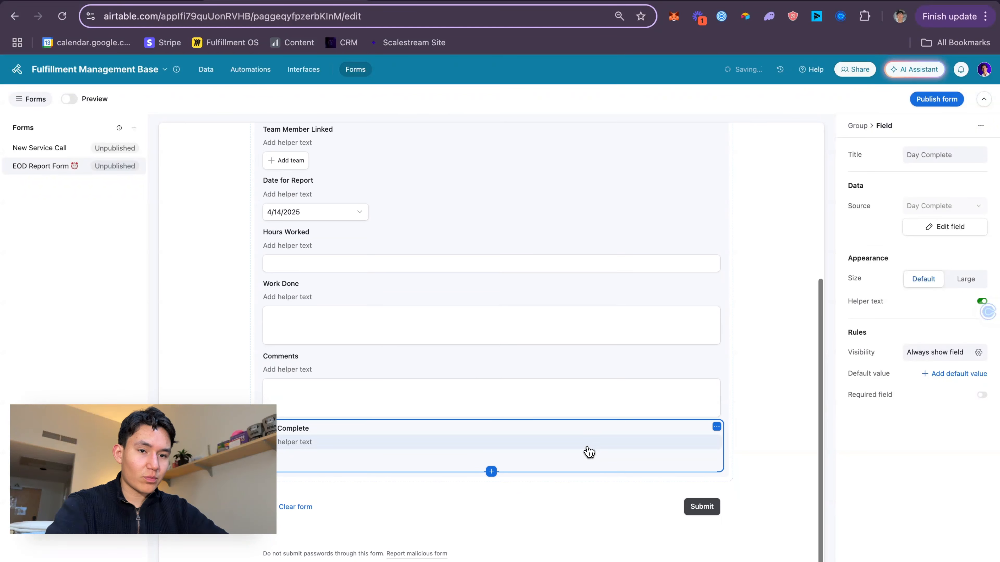
- Using the Miro plan's wording, set Date for Report's helper text to "Select the date this report covers. Defaults to today's date."
left_click(134, 3)
scroll(542, 356, "down", 3)
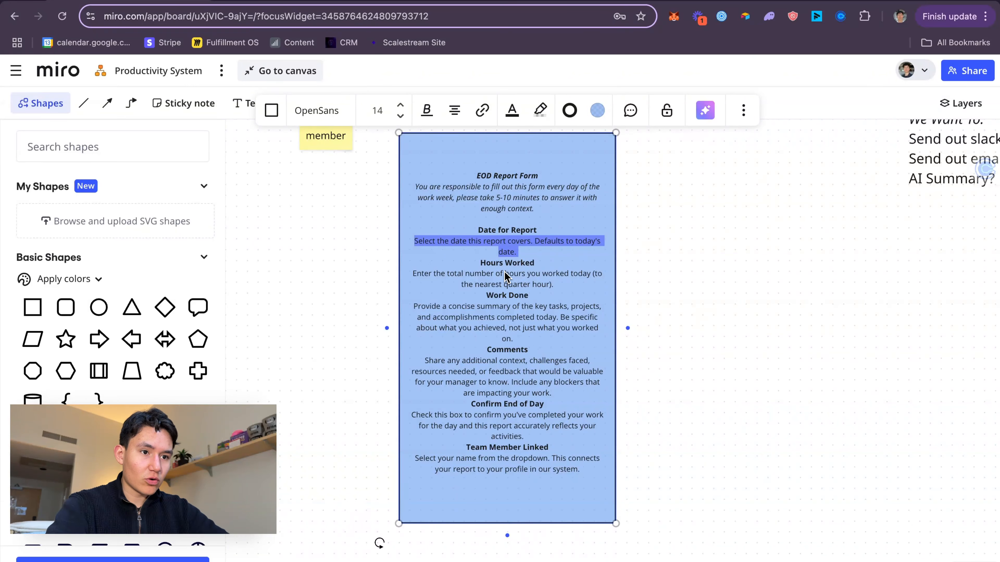
left_click(332, 3)
left_click(388, 211)
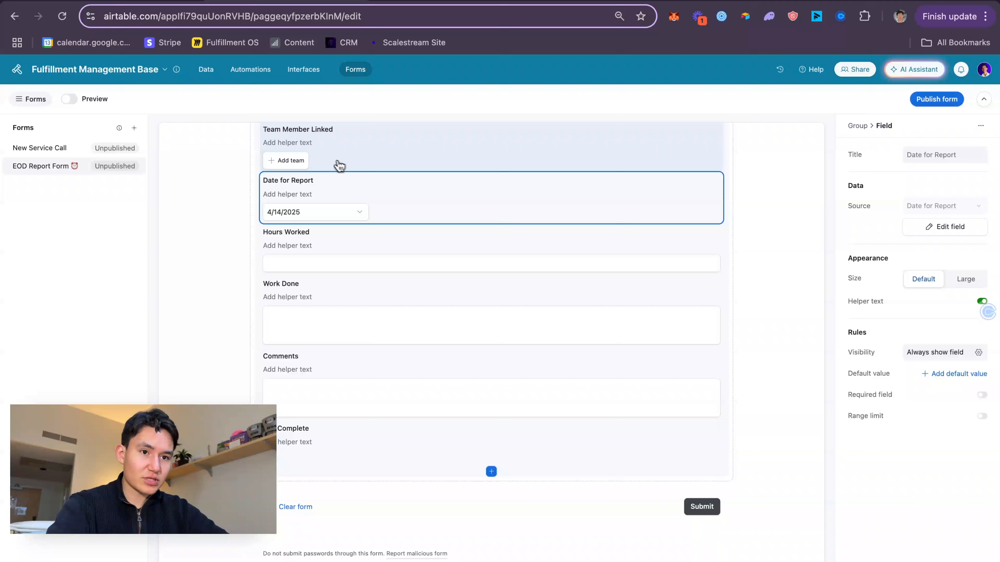
left_click(296, 197)
type("Select the date this report covers. Defaults to today's date.")
left_click(810, 277)
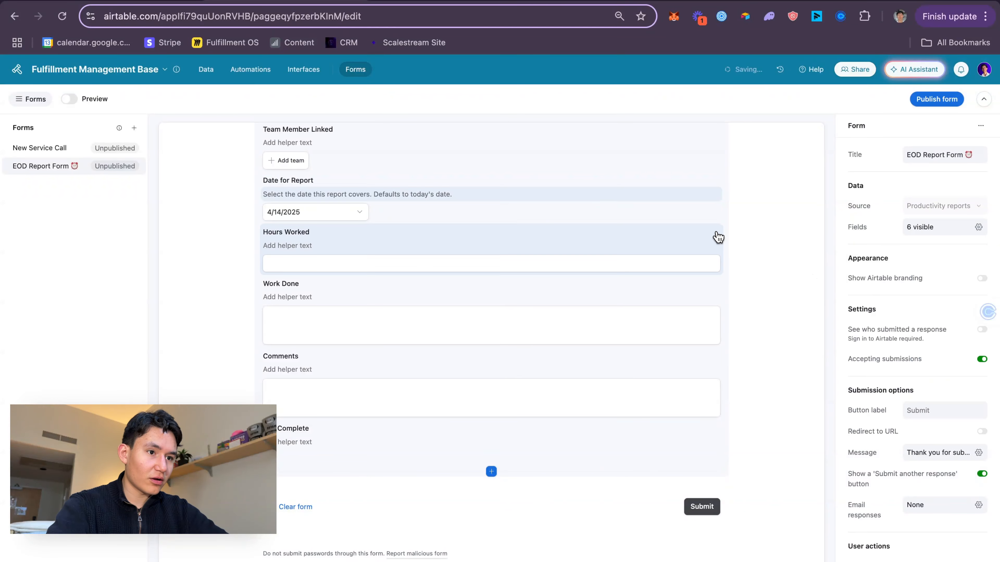
- Examine the visibility and default value rules available for the Date for Report field
left_click(699, 222)
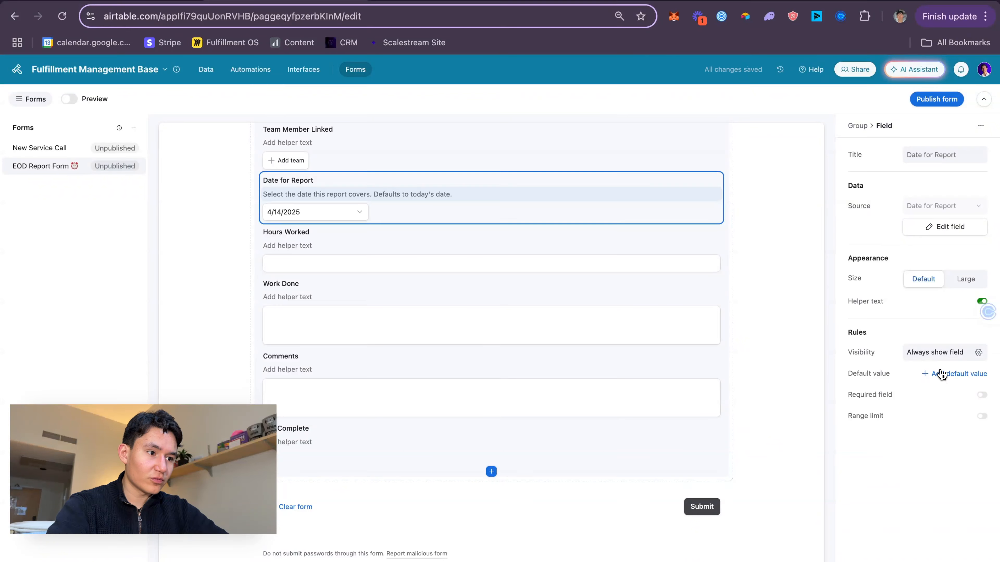
left_click(765, 200)
left_click(693, 195)
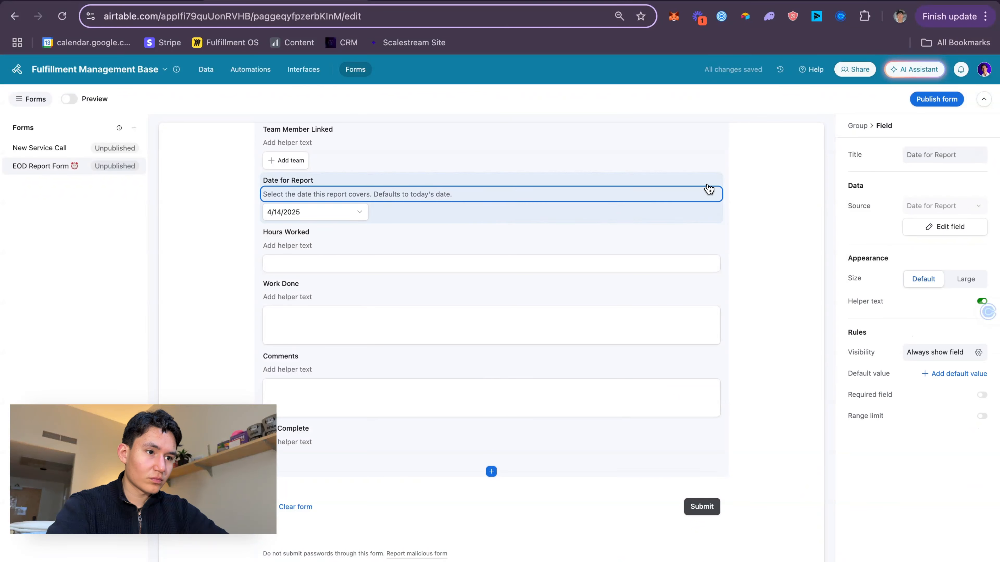
left_click(706, 184)
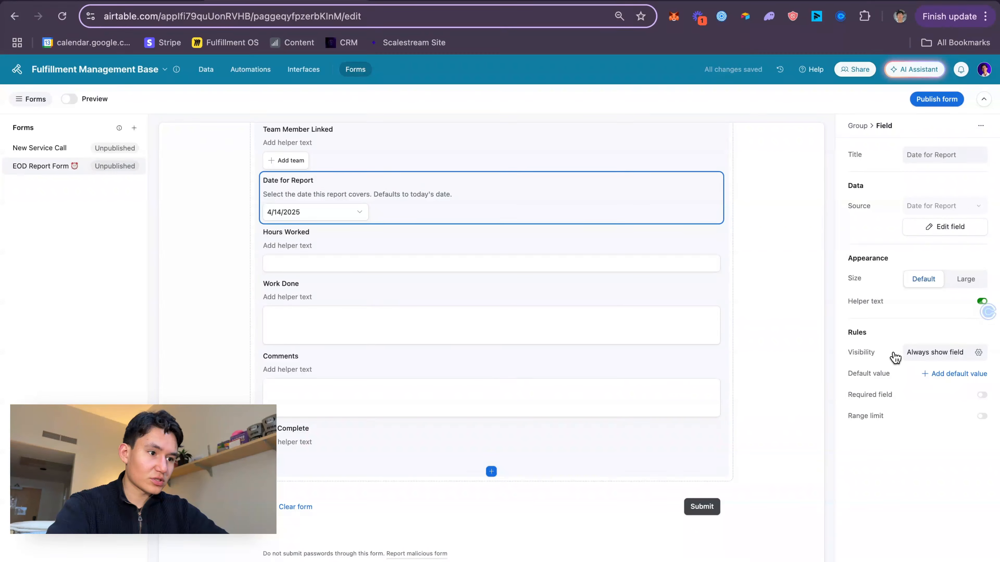
left_click(964, 358)
left_click(862, 343)
double_click(939, 378)
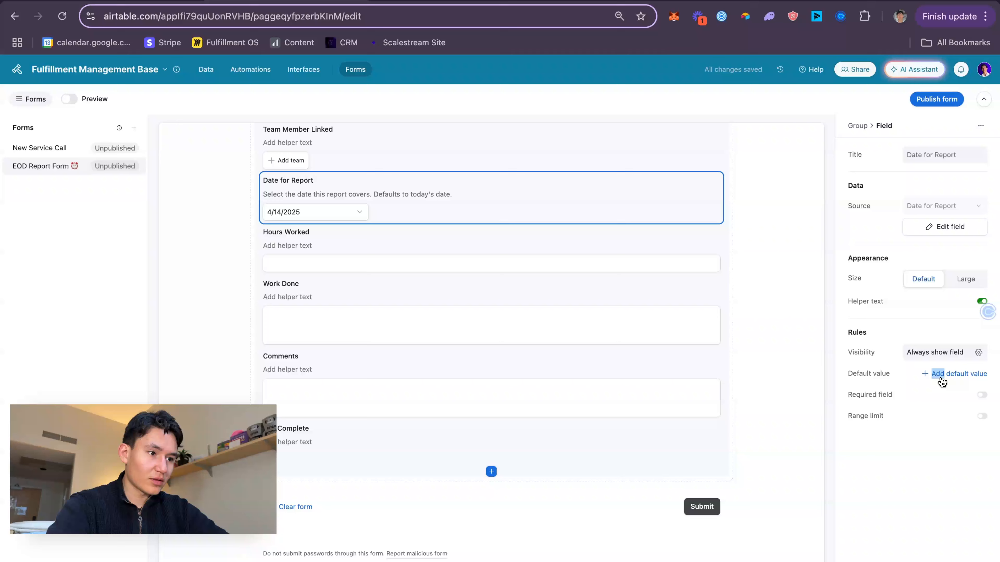
left_click(896, 378)
left_click(735, 245)
left_click(571, 188)
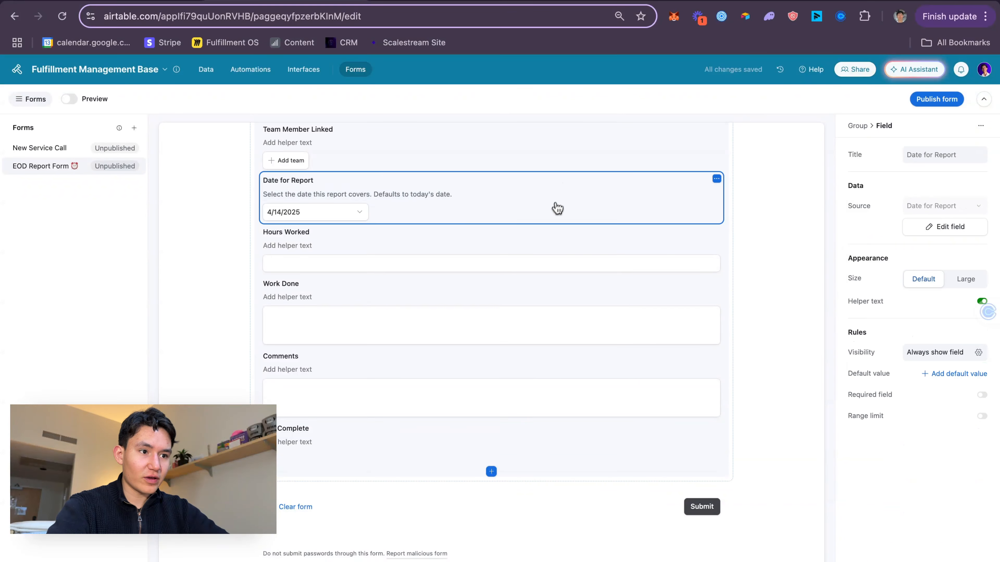
- Try placing Date for Report above Team Member Linked while checking its field configuration, and restore the original order
scroll(557, 208, "up", 3)
mouse_move(542, 266)
left_mouse_down()
mouse_move(548, 202)
mouse_move(536, 256)
left_mouse_up()
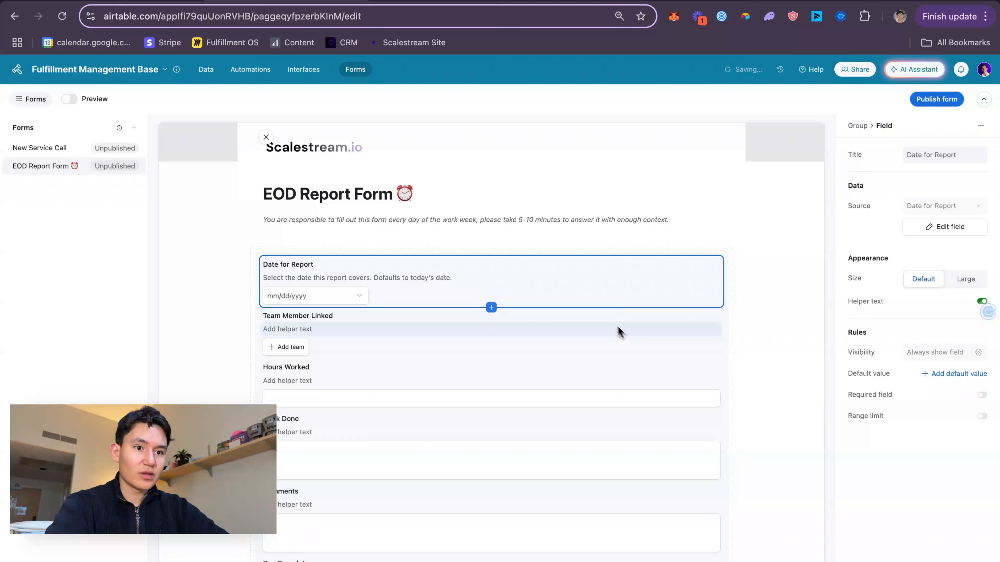
left_click(769, 291)
left_click(508, 304)
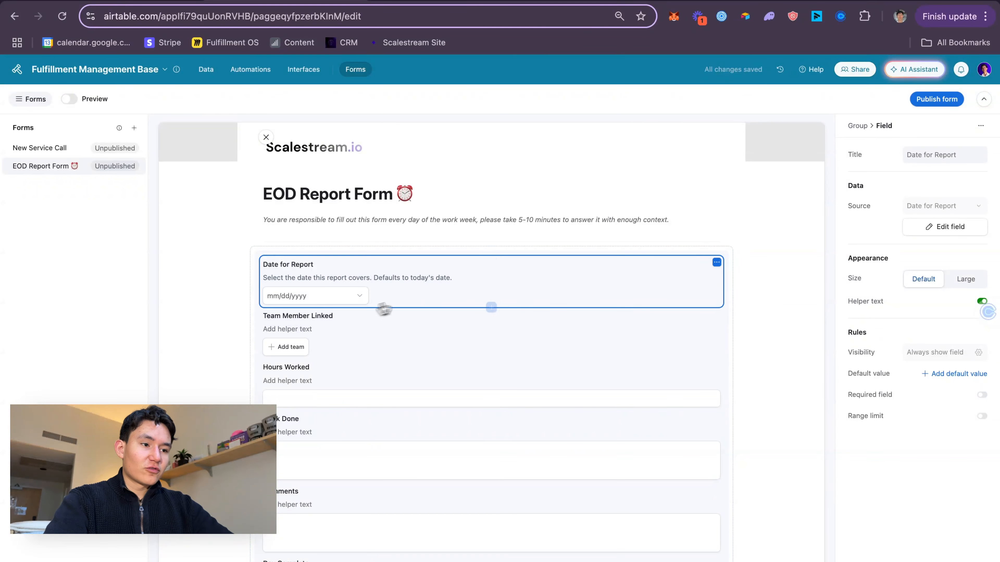
left_click(980, 235)
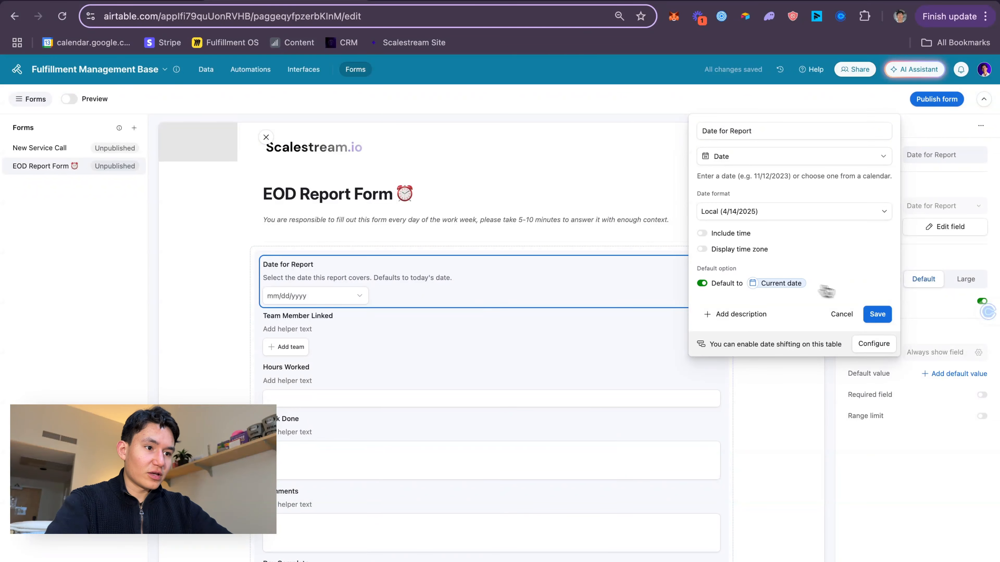
left_click(806, 403)
left_click(538, 272)
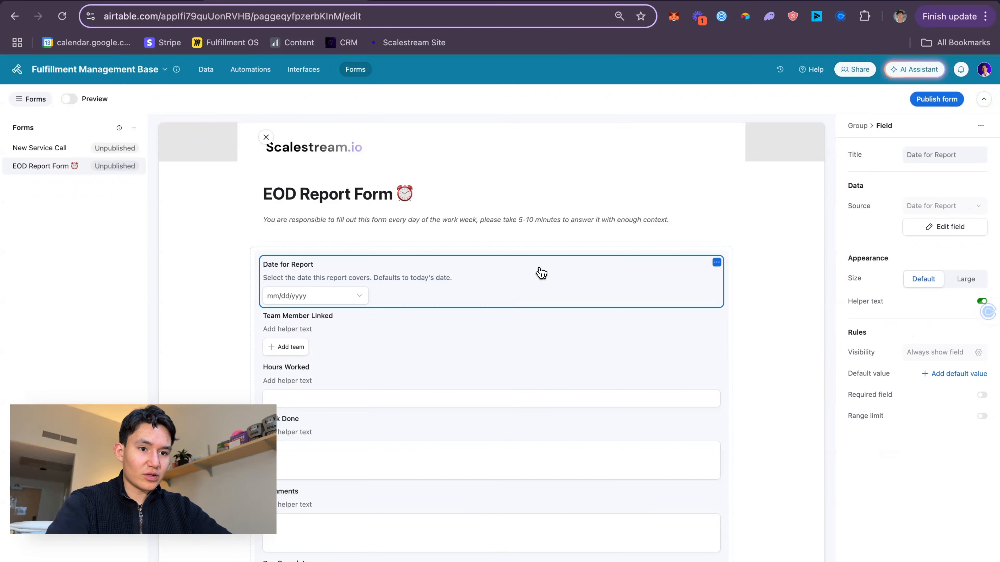
left_click_drag(415, 270, 442, 348)
- Make the Date for Report and Team Member Linked fields required
left_click(949, 393)
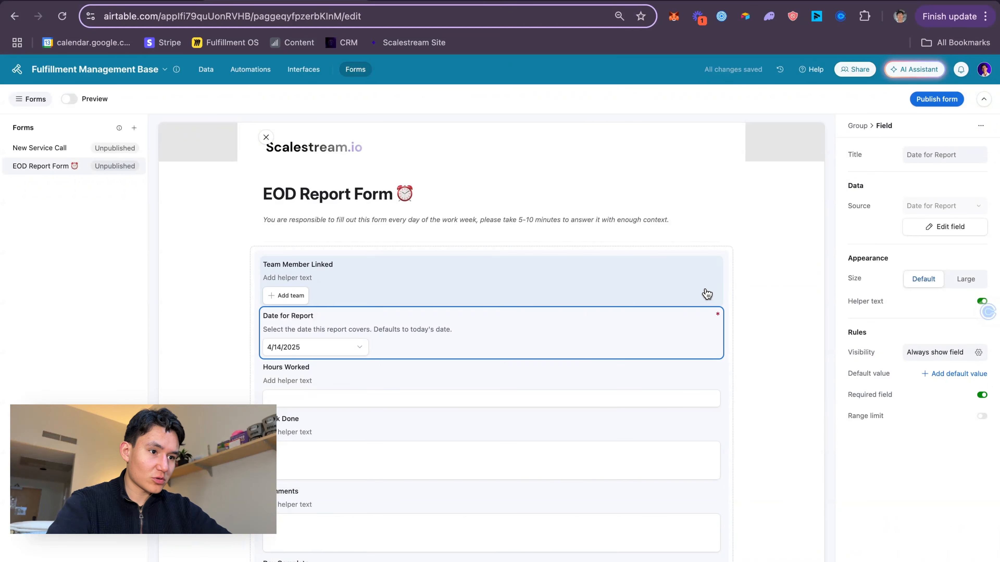
left_click(705, 292)
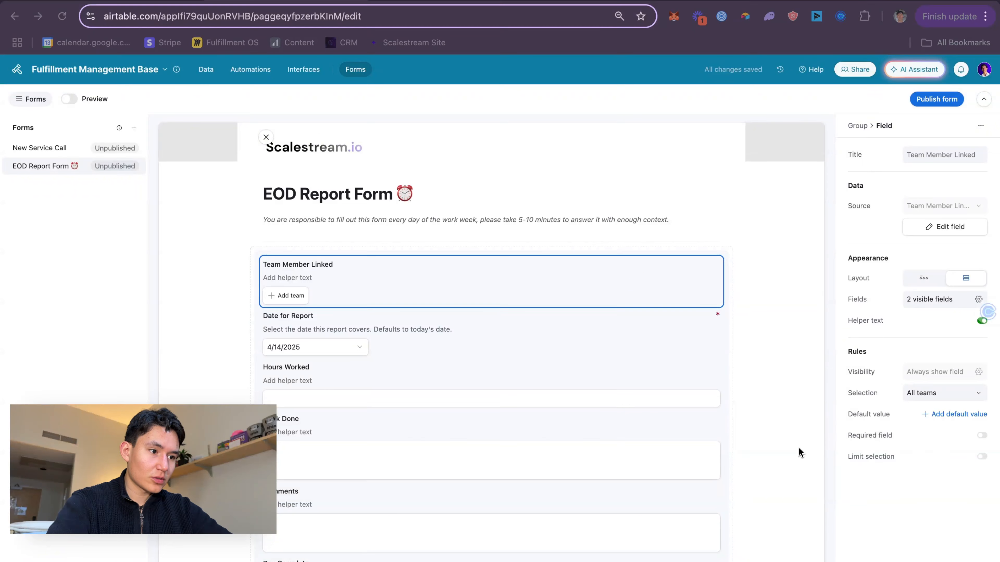
- Check the visibility conditions of the Date for Report field
left_click(687, 335)
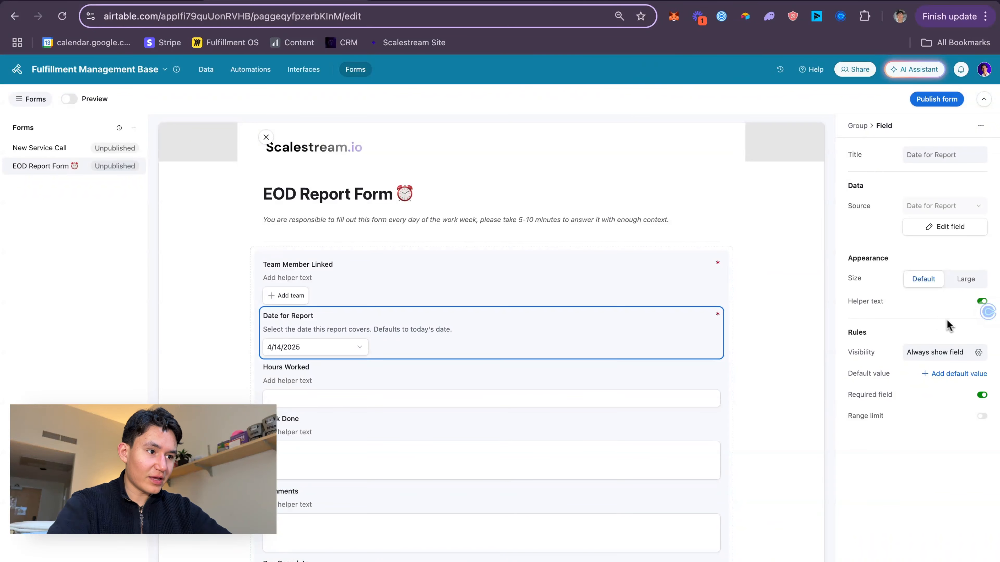
left_click(939, 353)
left_click(939, 353)
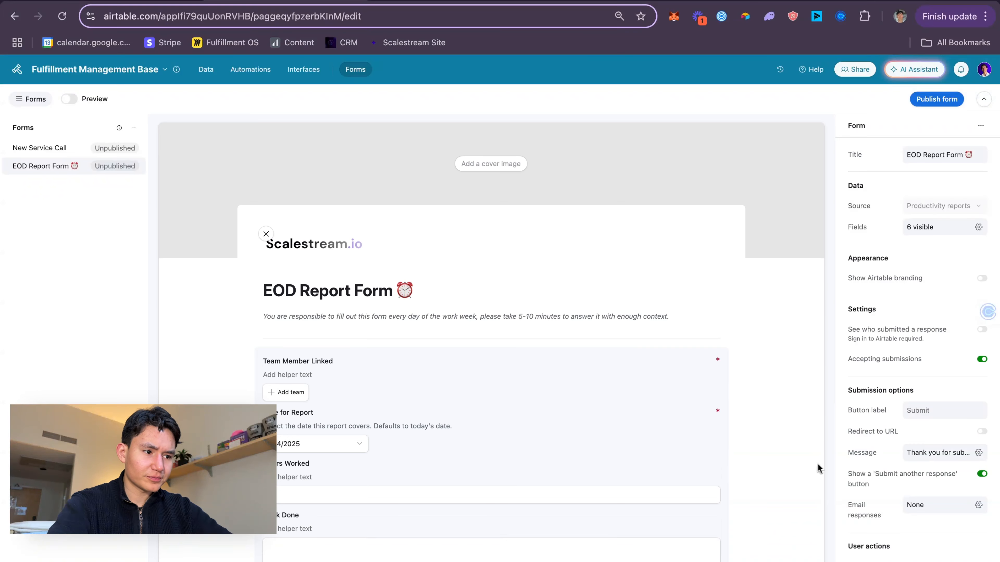
- Turn the required setting of the Date for Report field off and back on
left_click(488, 449)
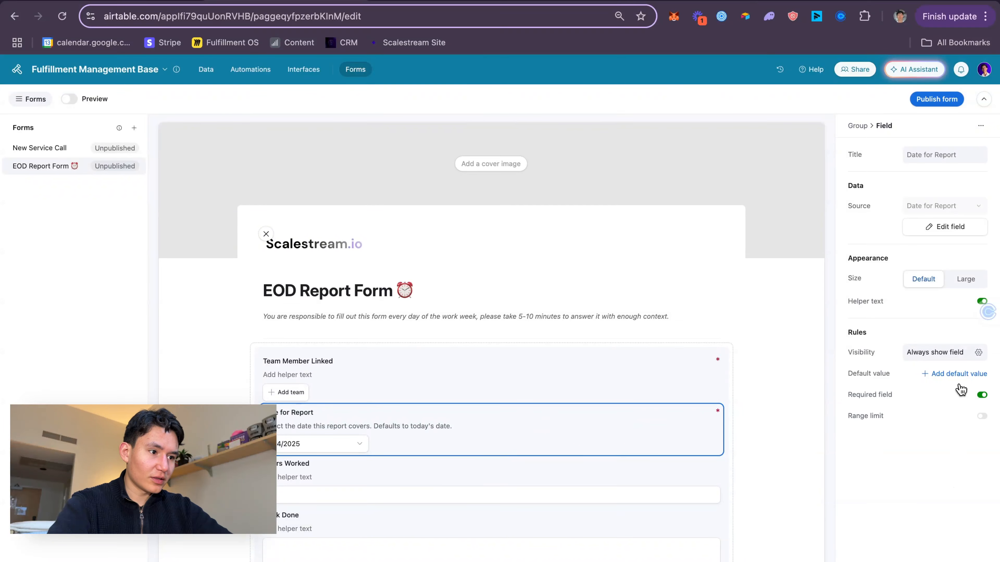
left_click(978, 394)
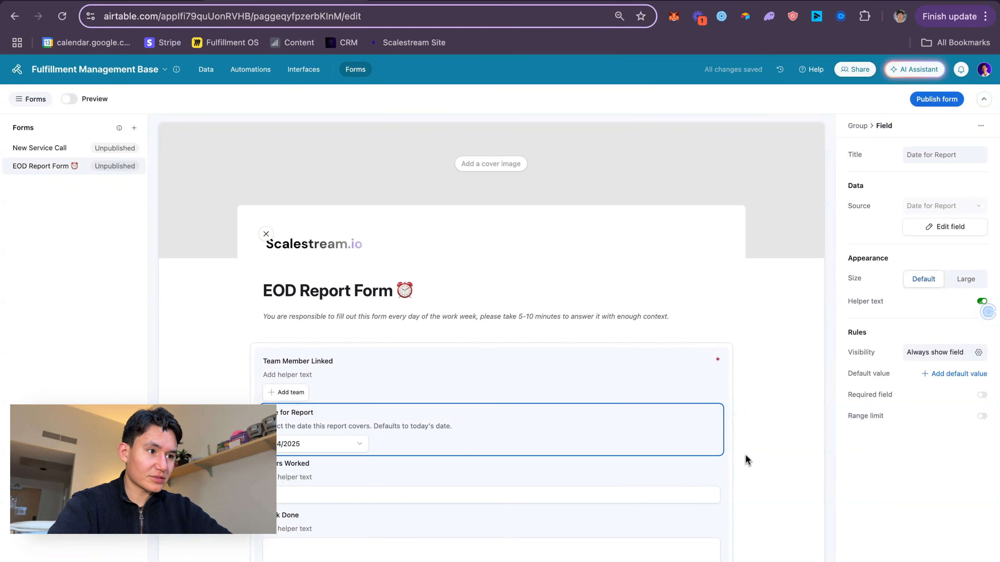
left_click(709, 424)
left_click(758, 418)
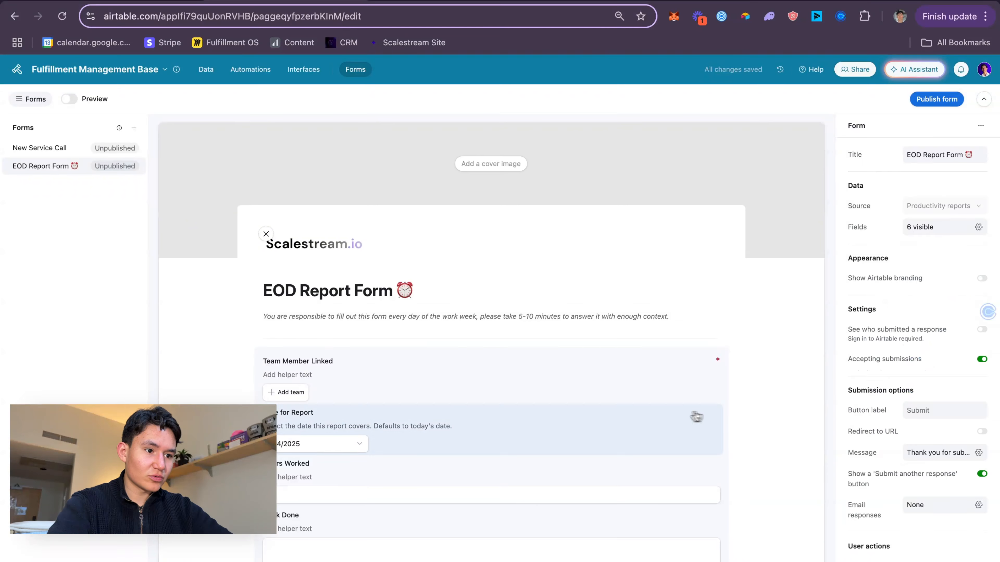
left_click(693, 416)
left_click(925, 395)
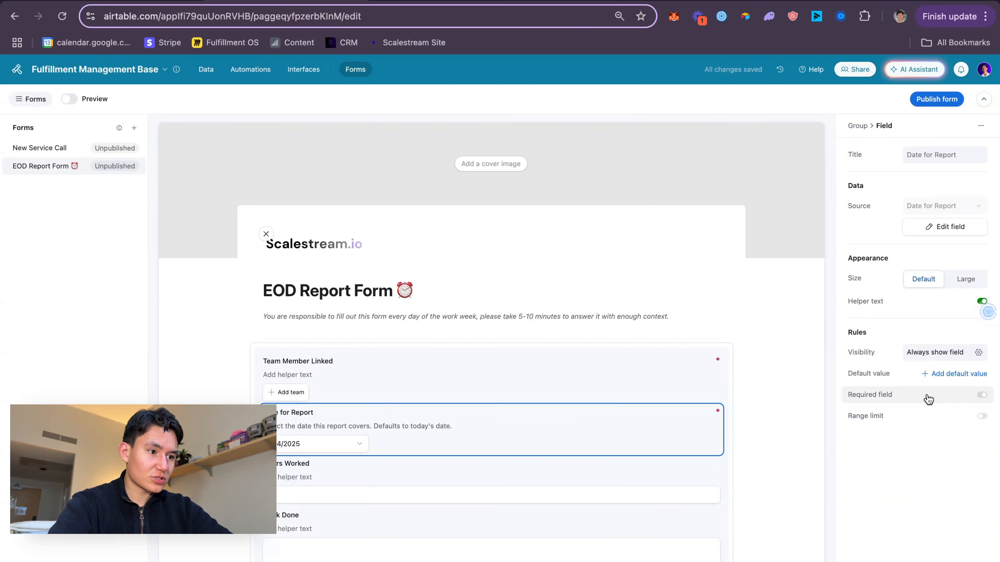
- Copy the Hours Worked description from the Miro board into the Hours Worked helper text of the Airtable form
scroll(648, 419, "down", 5)
left_click(551, 293)
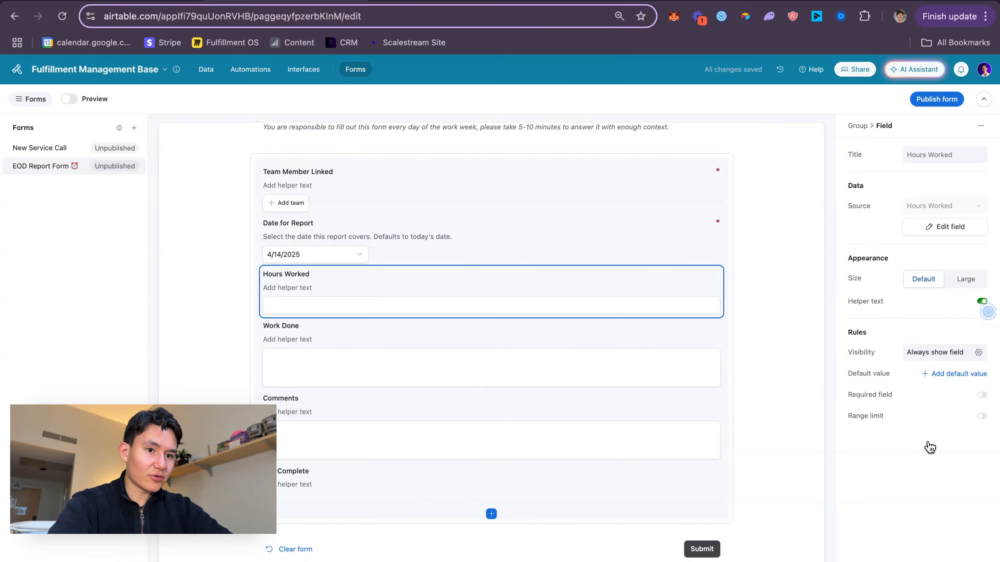
left_click(117, 4)
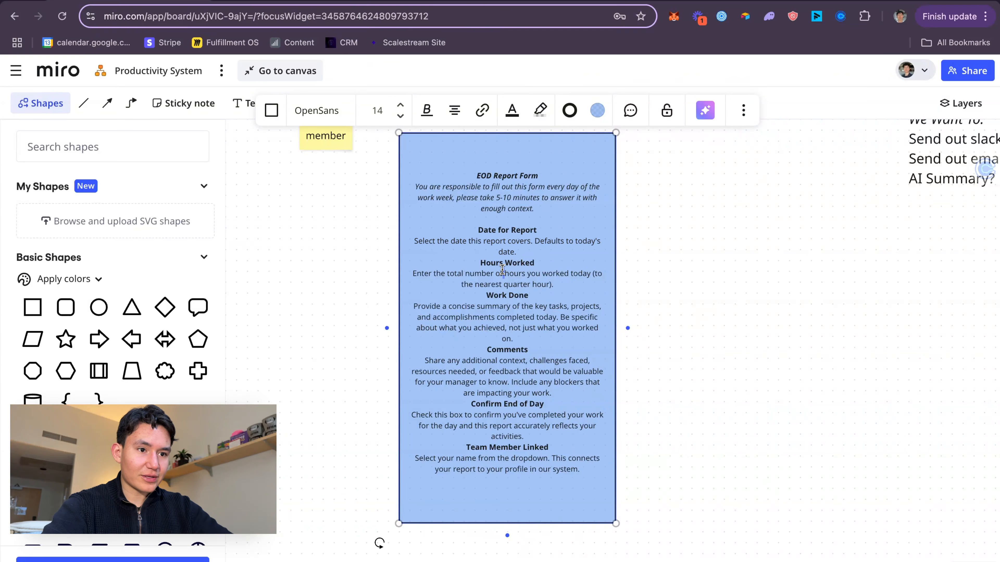
triple_click(502, 270)
key("cmd+c")
left_click(252, 3)
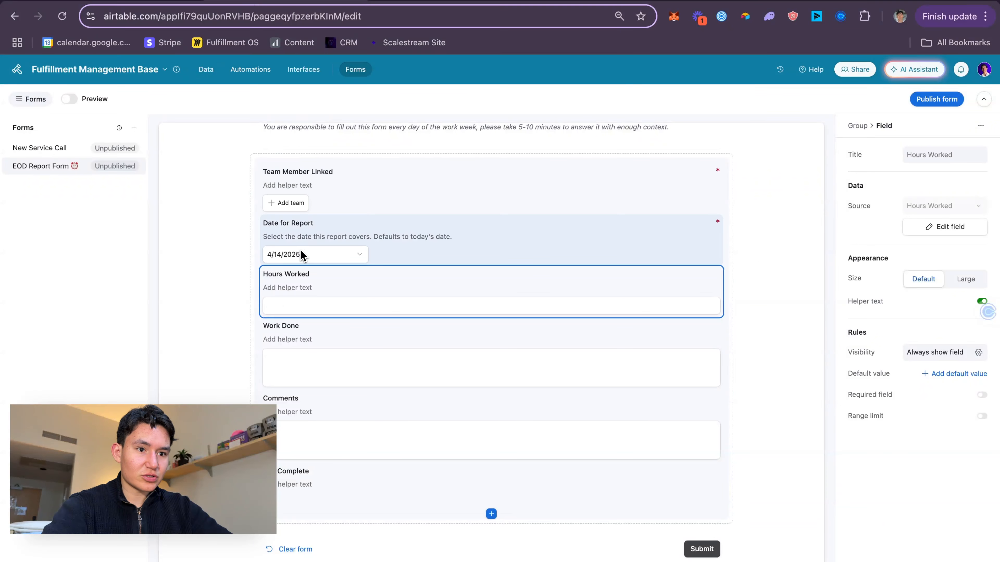
left_click(300, 288)
key("cmd+v")
left_click(220, 309)
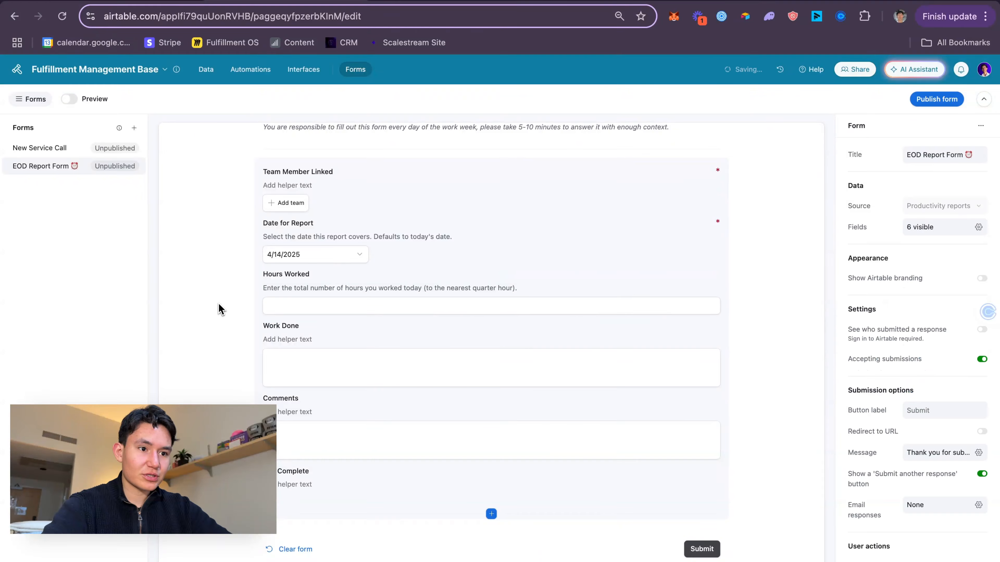
- Copy the Work Done description from the Miro board into the Work Done helper text of the Airtable form
left_click(90, 1)
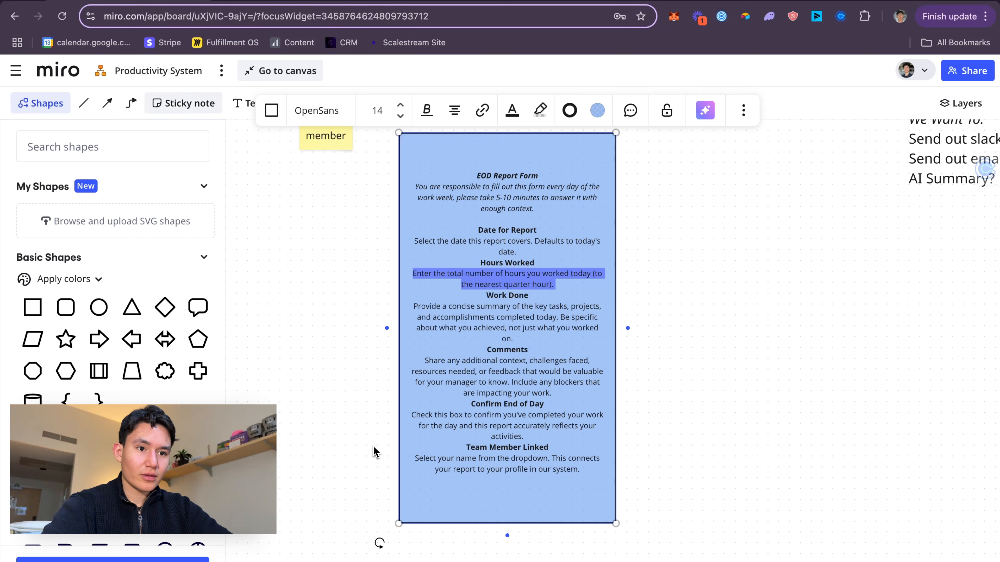
triple_click(500, 324)
key("super+c")
left_click(281, 4)
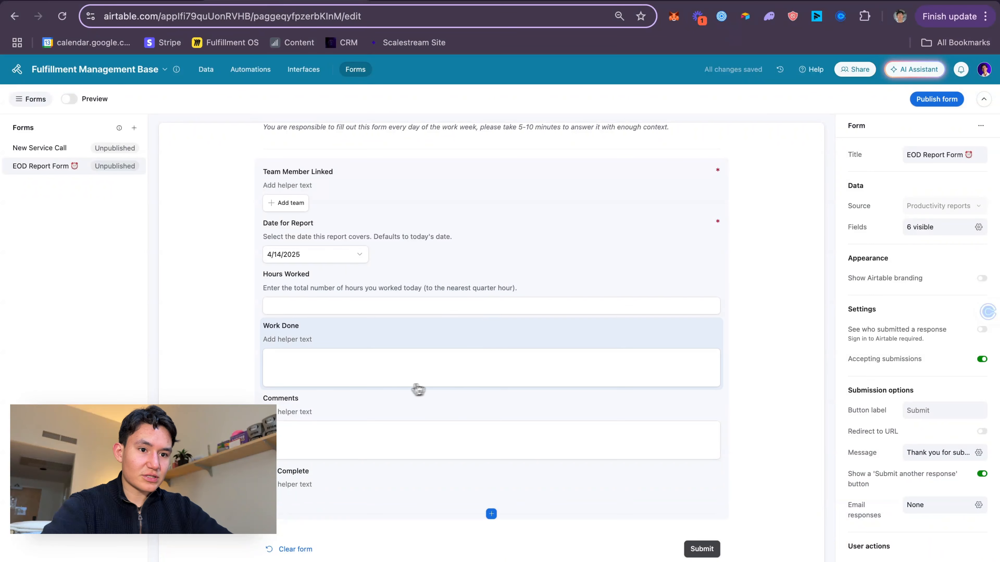
left_click(297, 339)
key("super+v")
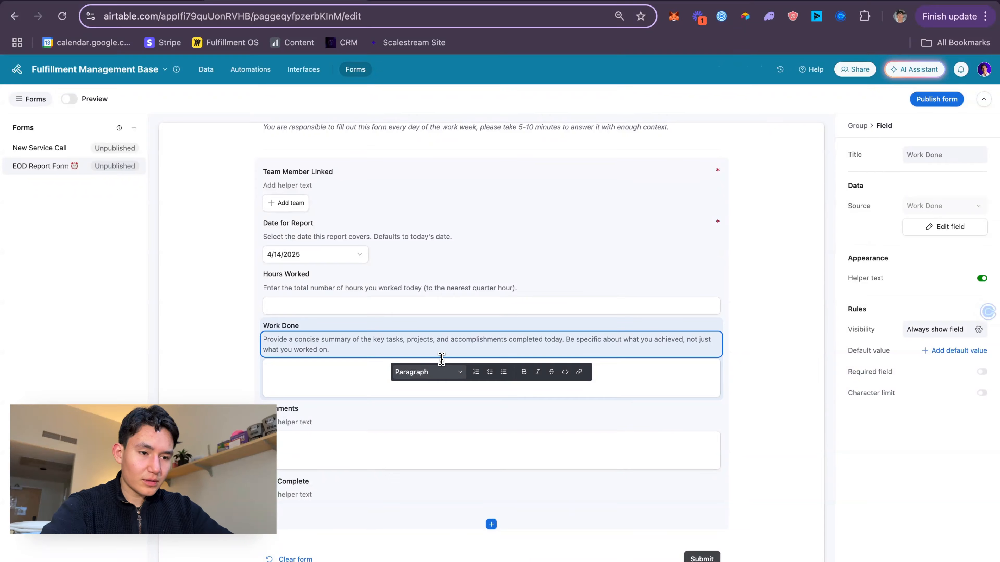
left_click(795, 337)
- Copy the Comments description from the Miro board into the Comments helper text of the Airtable form
left_click(126, 1)
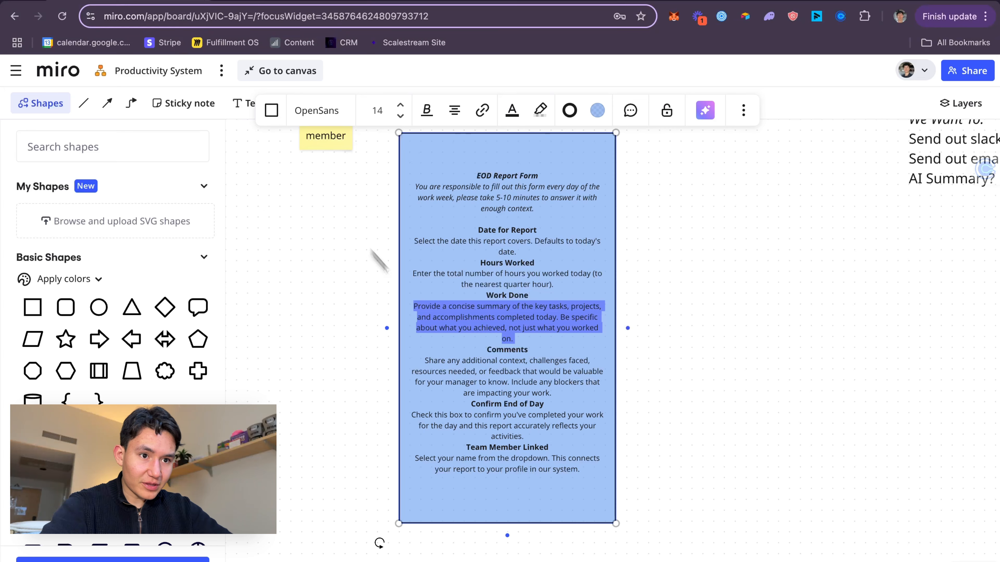
triple_click(500, 362)
key("ctrl+c")
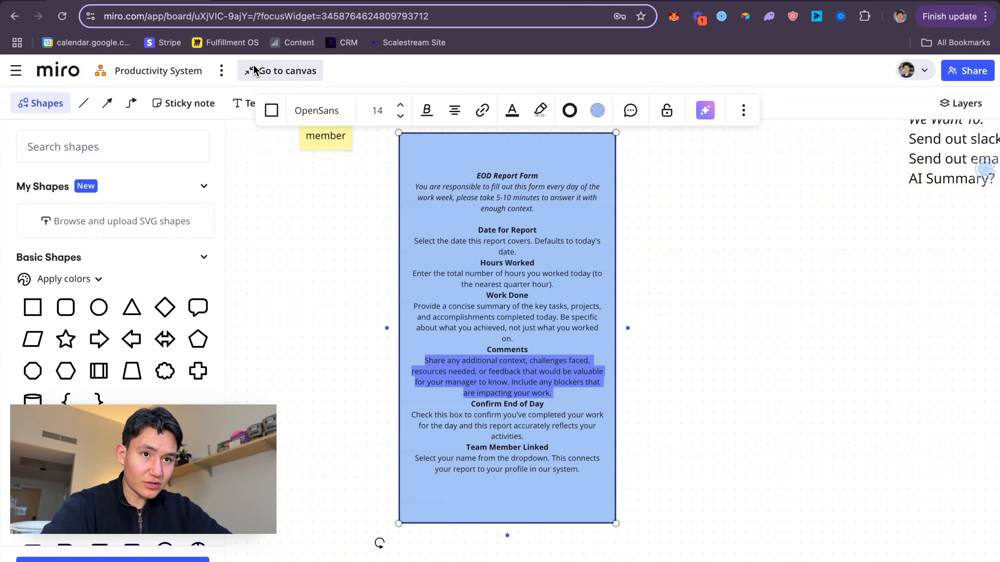
left_click(245, 2)
left_click(314, 421)
key("ctrl+v")
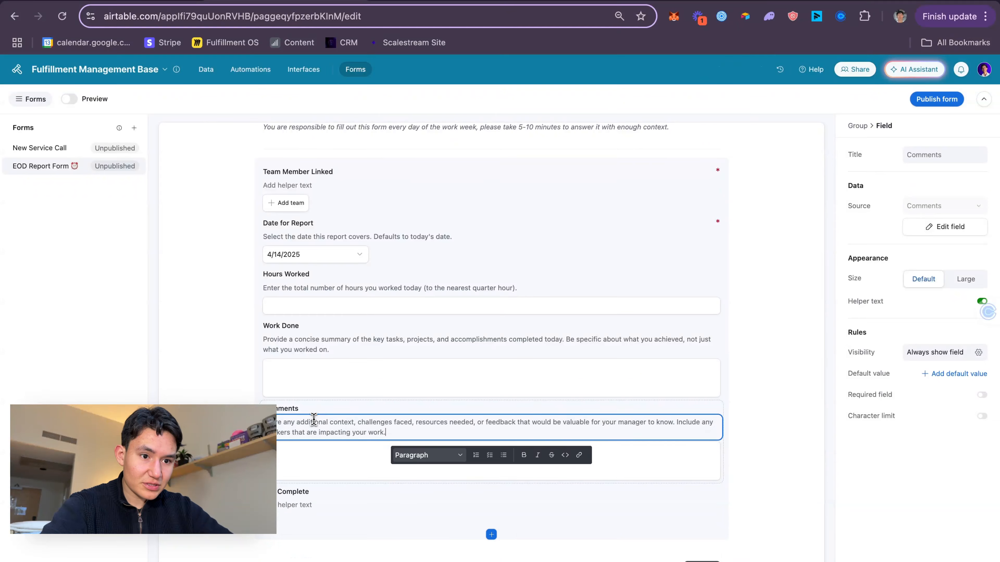
left_click(500, 460)
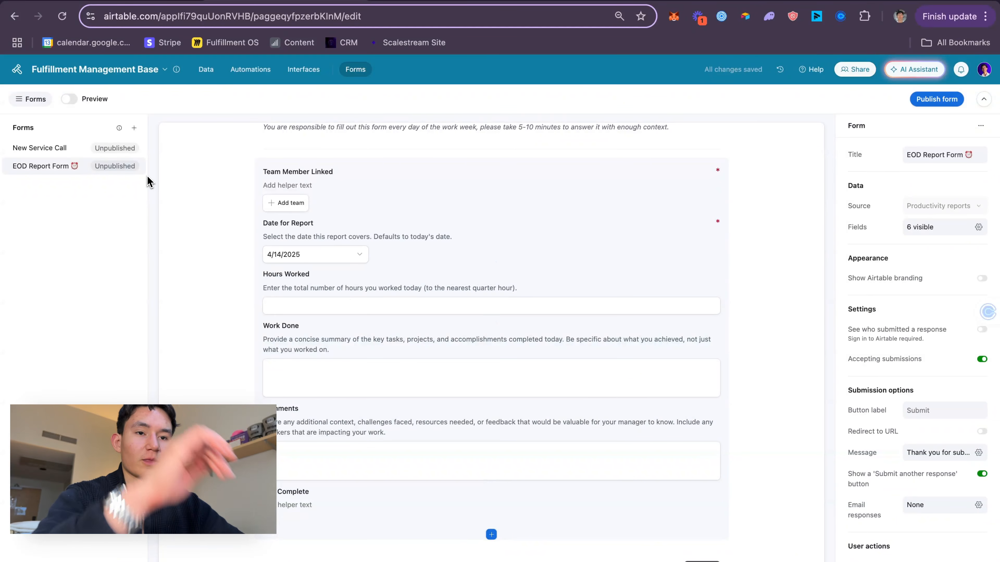
- Copy the Confirm End of Day description from the Miro board into the Day Complete helper text of the Airtable form
left_click(136, 4)
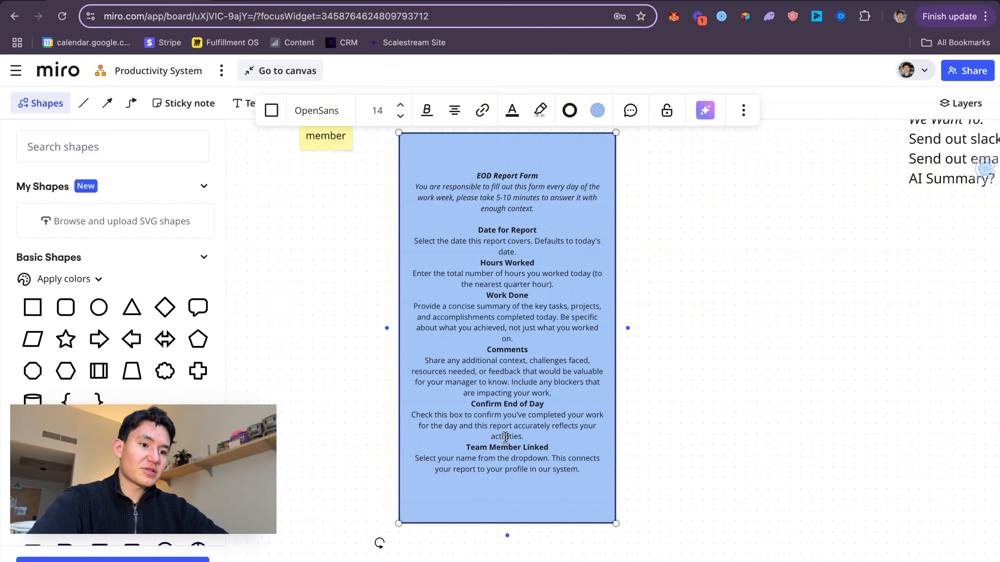
triple_click(511, 426)
key("super+c")
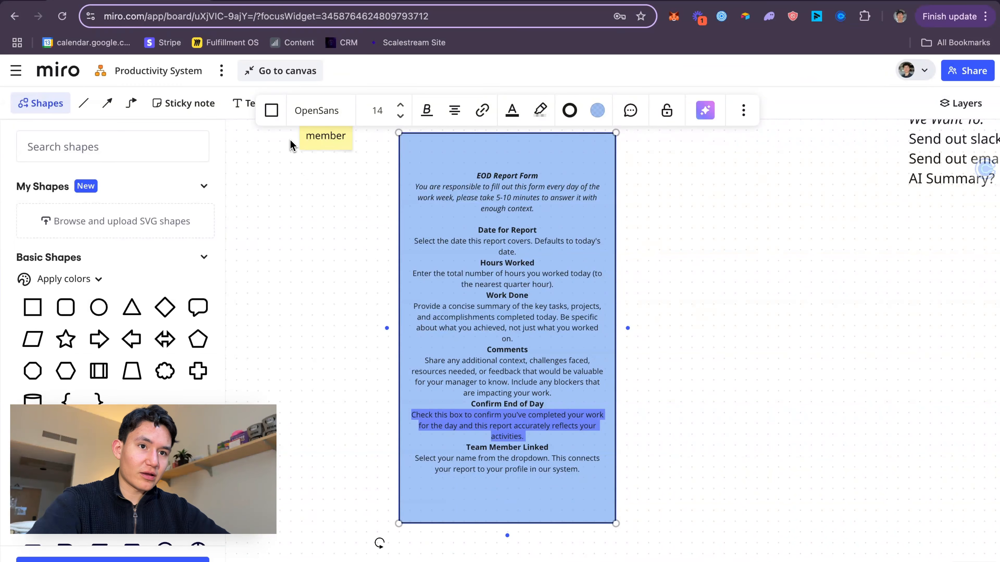
left_click(286, 7)
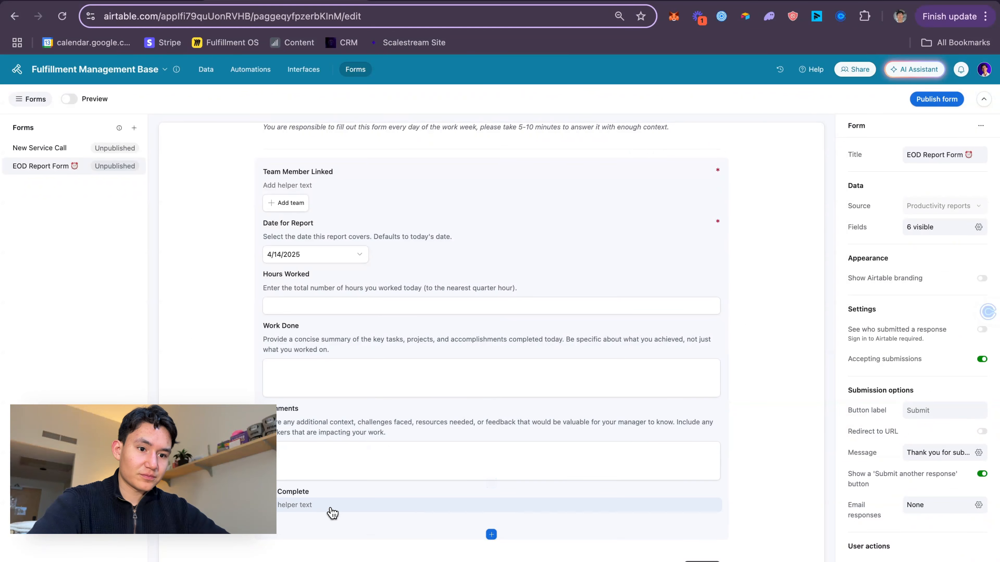
left_click(317, 504)
key("super+v")
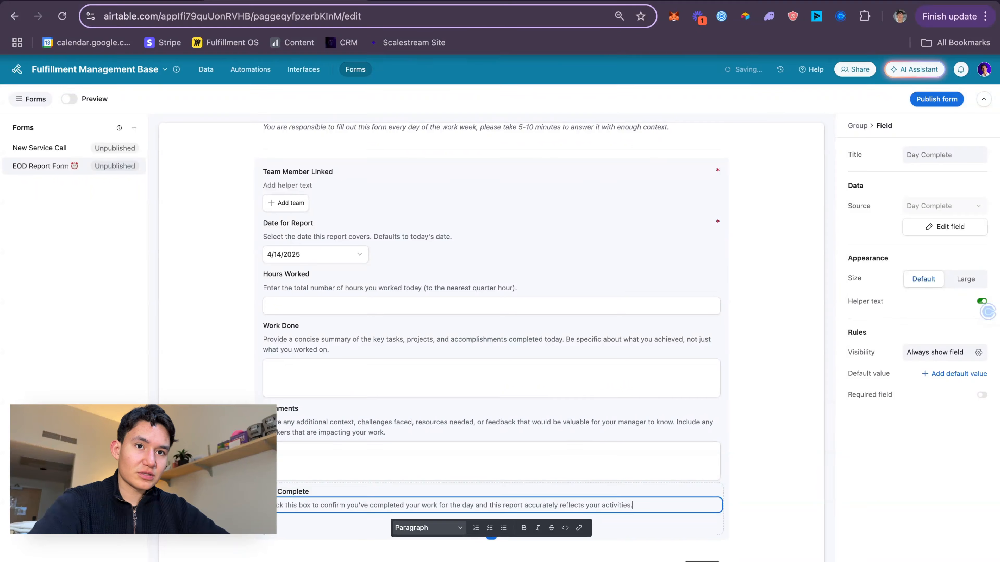
- Copy the Team Member Linked description from the Miro board into the Team Member Linked helper text of the Airtable form
left_click(155, 5)
left_click(515, 195)
triple_click(515, 195)
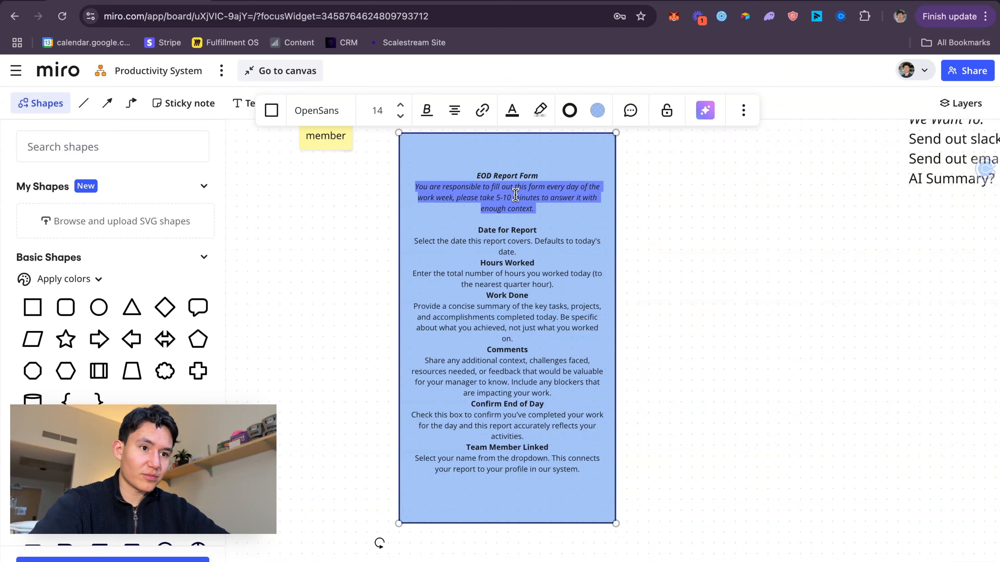
triple_click(510, 254)
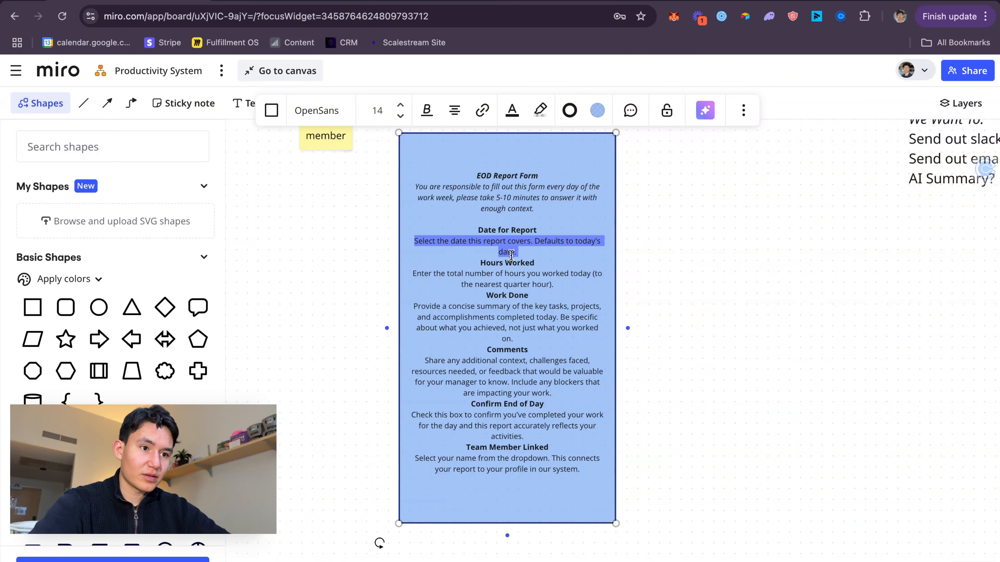
triple_click(532, 468)
key("super+c")
left_click(304, 3)
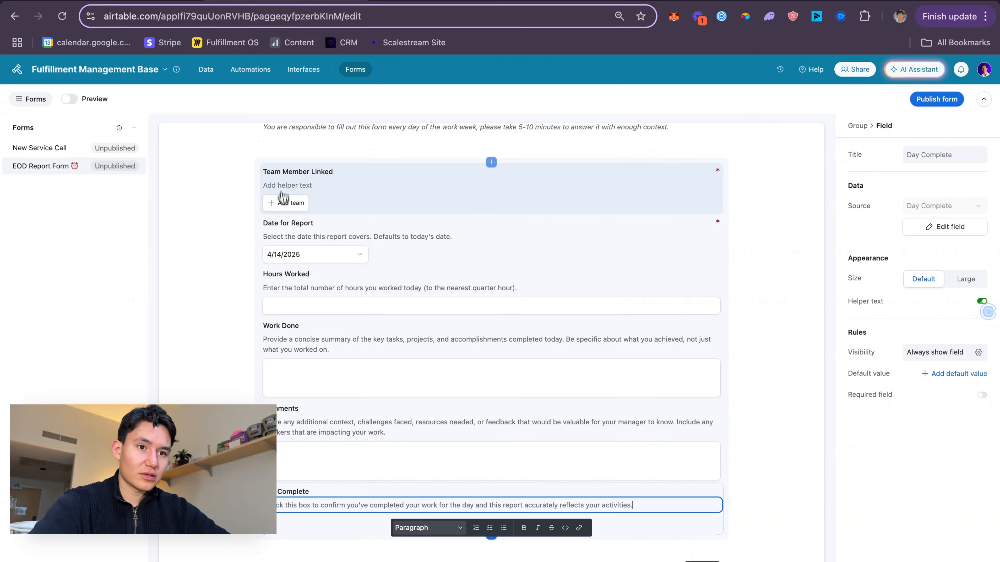
left_click(313, 189)
key("super+v")
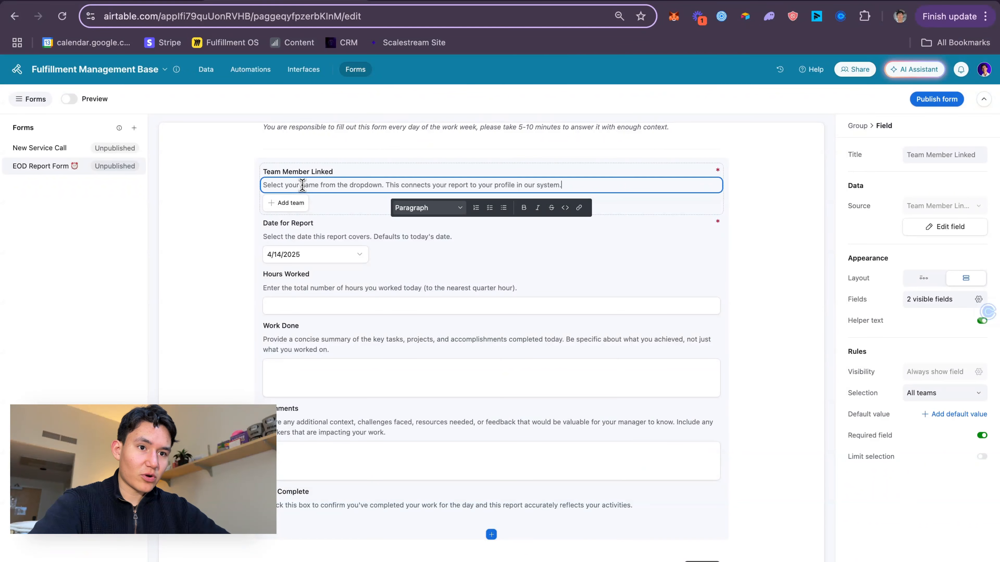
left_click(241, 214)
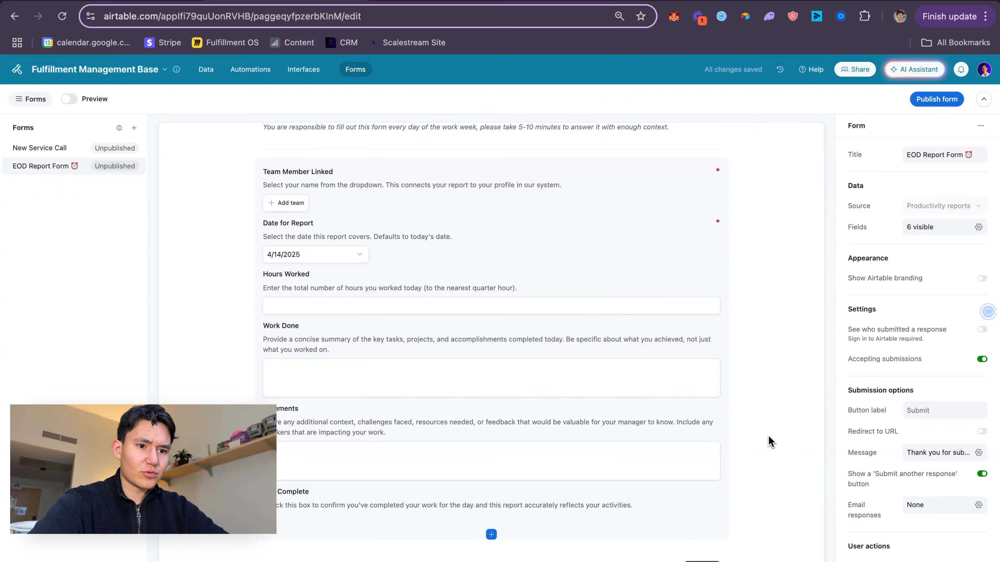
- Make the Hours Worked field required on the EOD Report Form
left_click(487, 204)
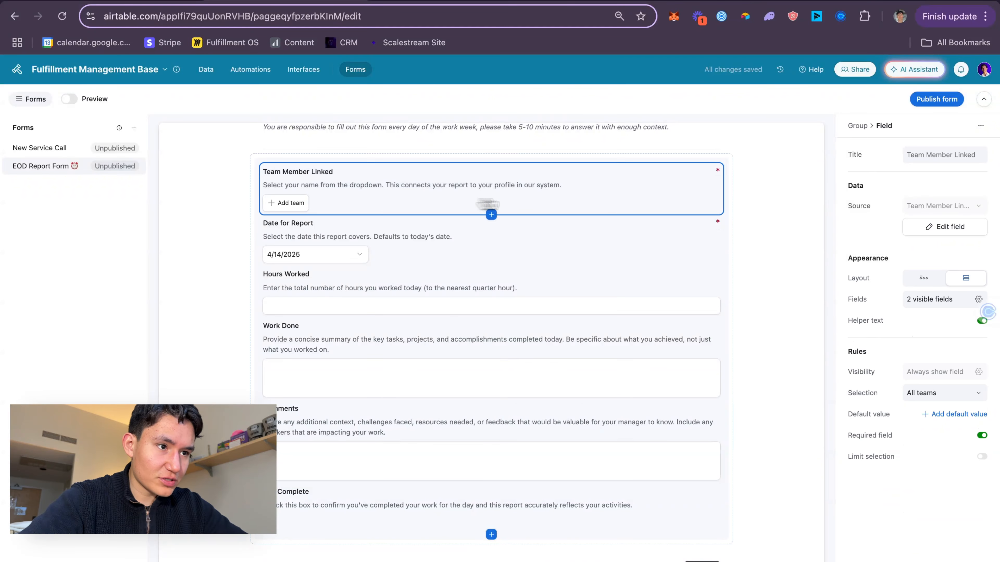
left_click(661, 276)
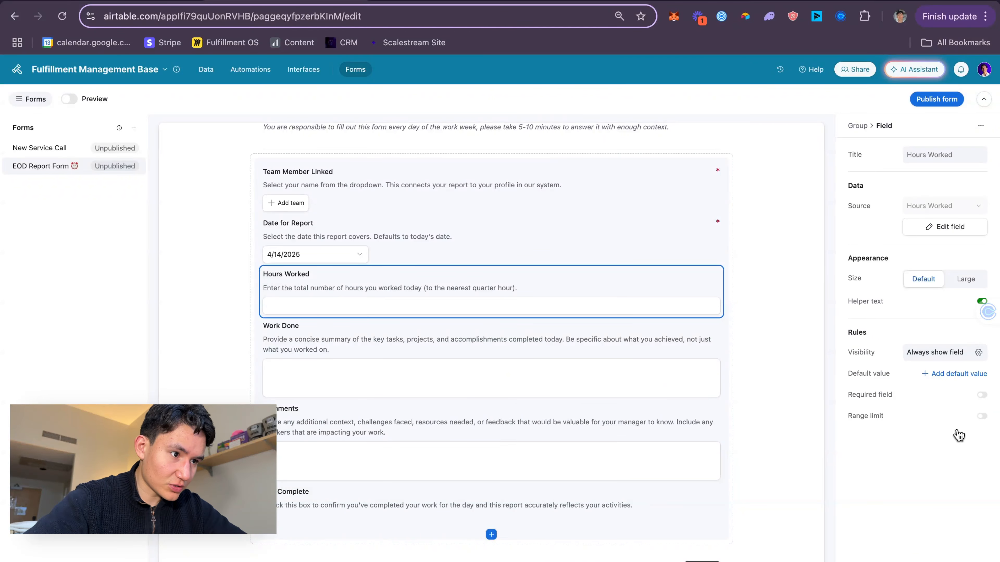
left_click(981, 394)
- Make the Work Done field required on the EOD Report Form
left_click(713, 343)
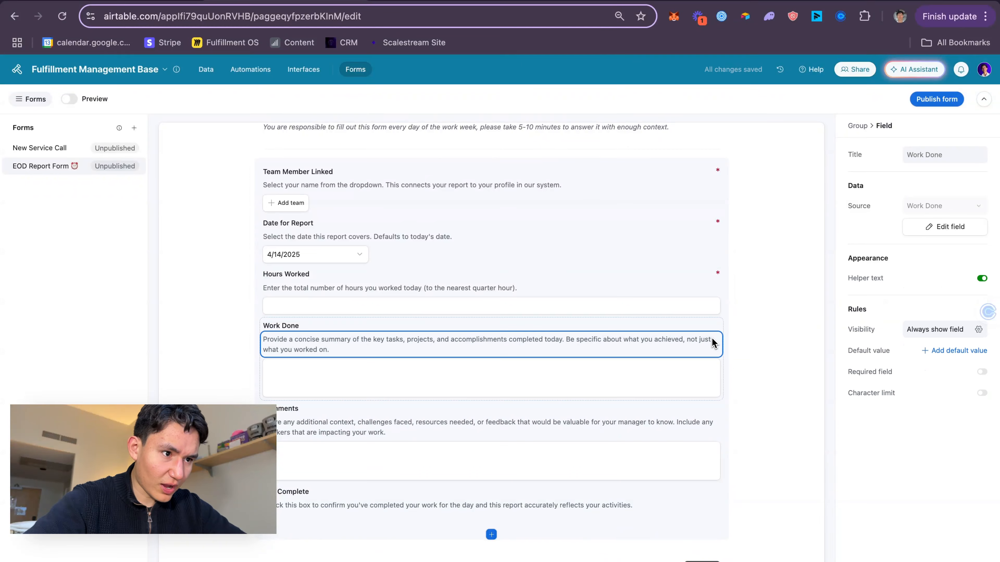
left_click(724, 331)
left_click(715, 329)
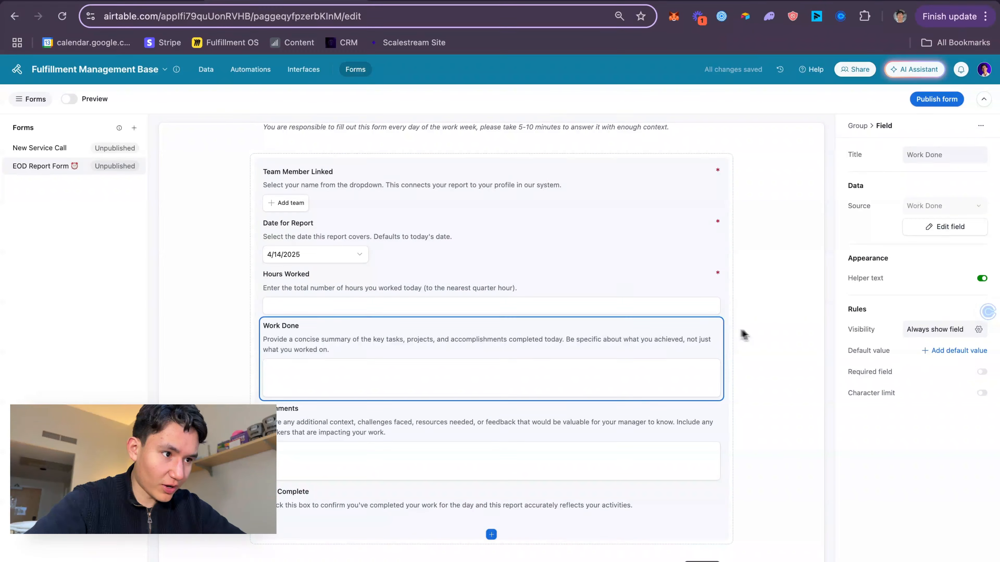
left_click(923, 377)
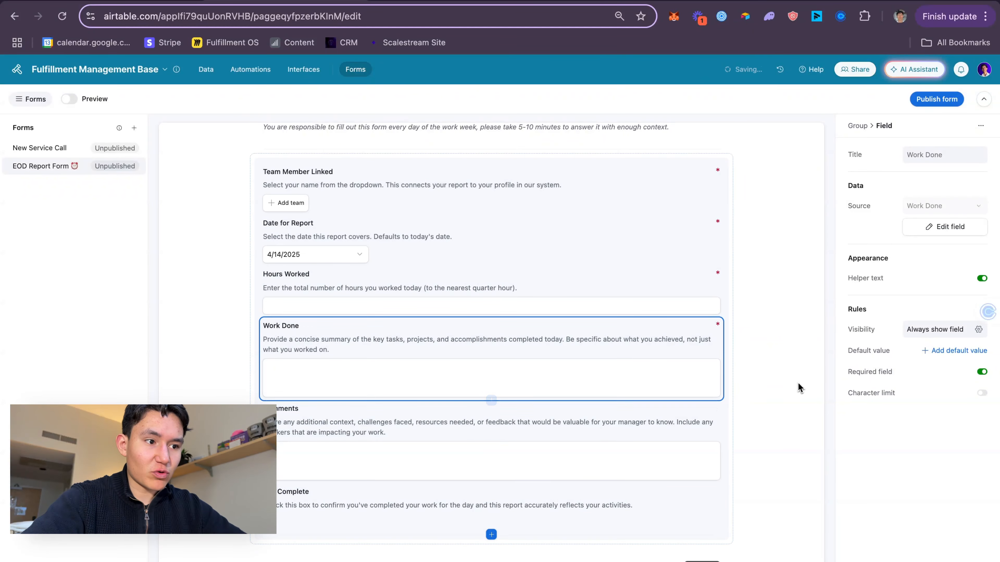
left_click(799, 384)
- Enable a character limit on the Work Done field with a minimum of 100 characters
left_click(638, 412)
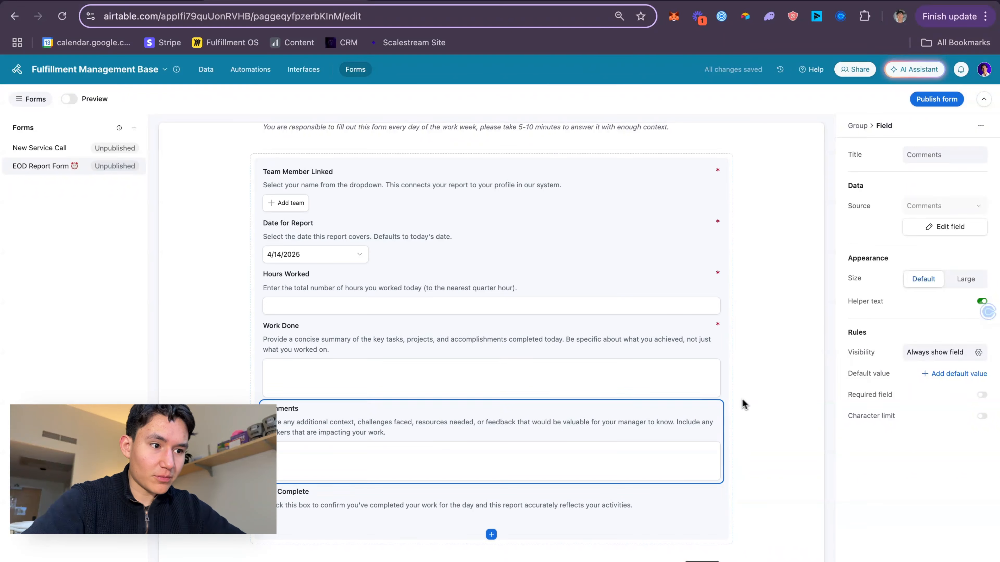
left_click(742, 398)
left_click(674, 411)
left_click(677, 368)
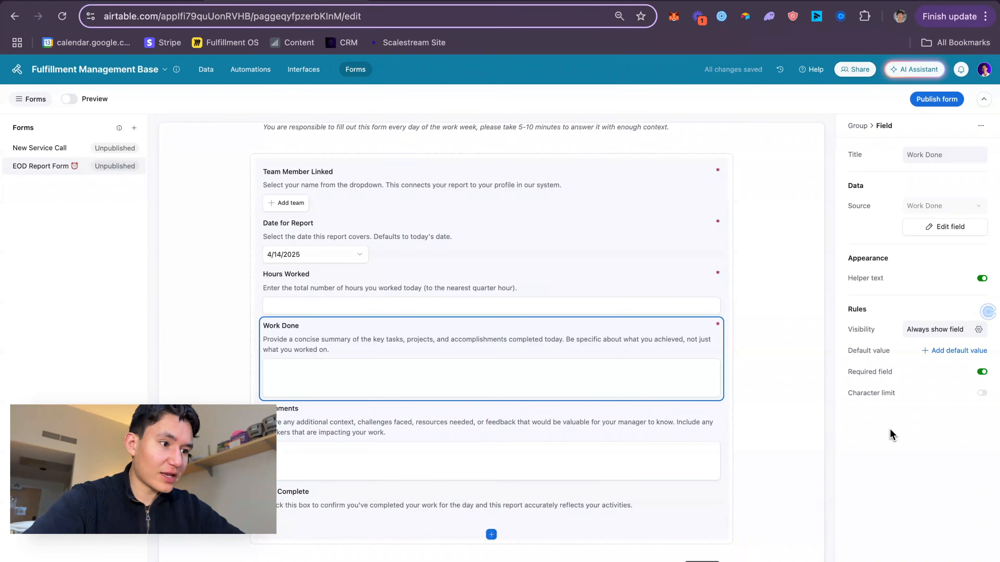
left_click(916, 398)
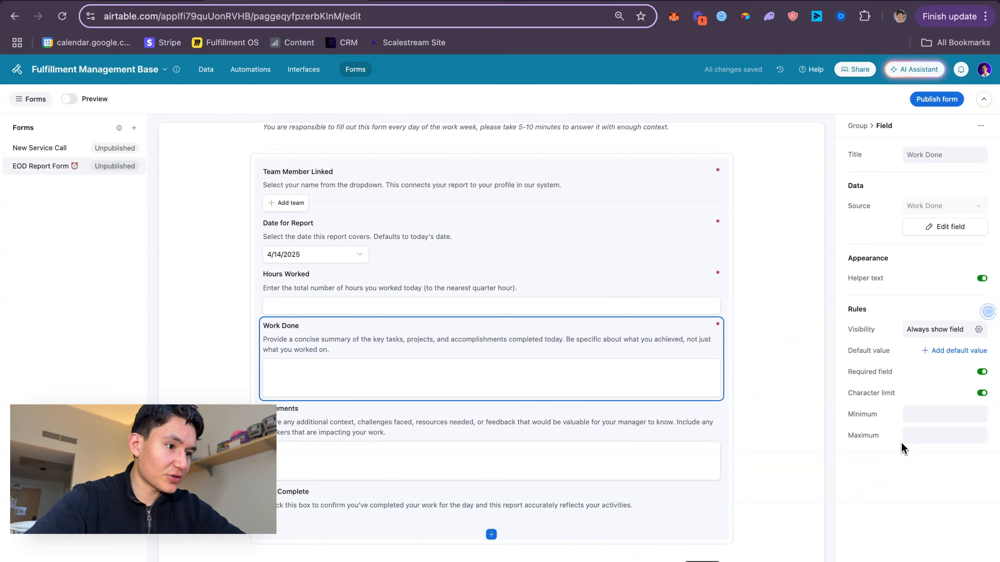
left_click(915, 419)
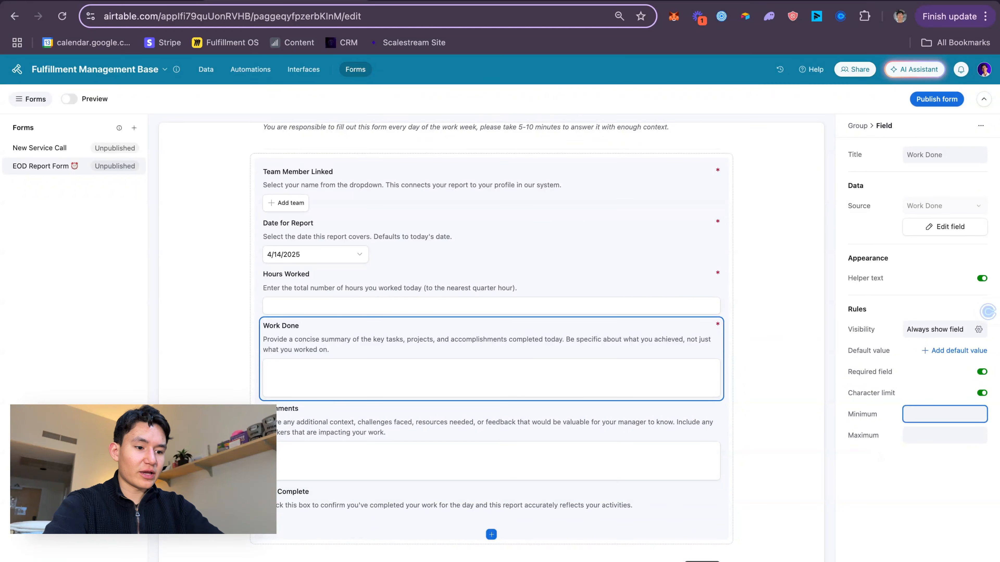
type("100")
left_click(930, 524)
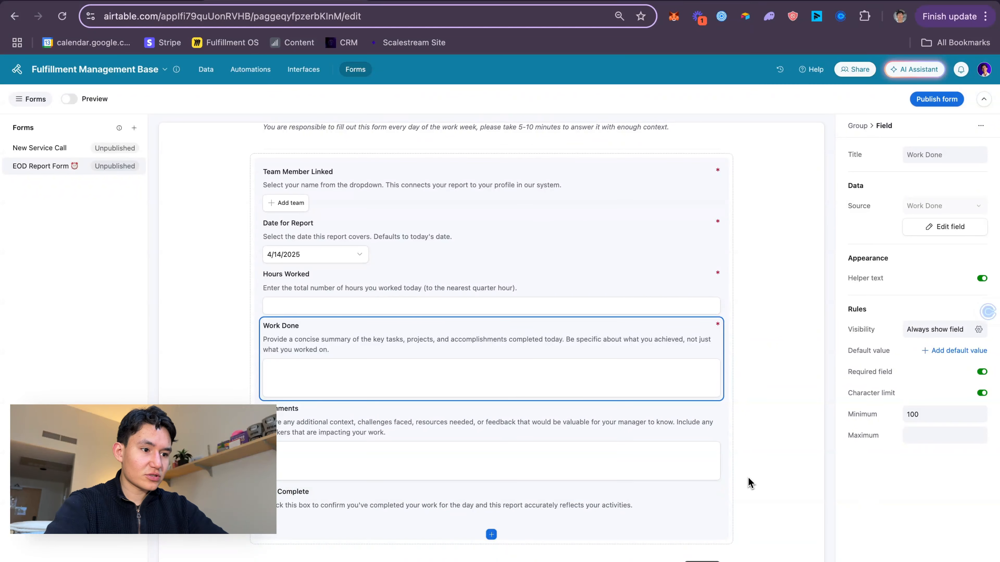
- Test the Work Done field's minimum length with the short sample text "dsfdsfdsfsdfs" and clear the sample
left_click(769, 324)
left_click(630, 348)
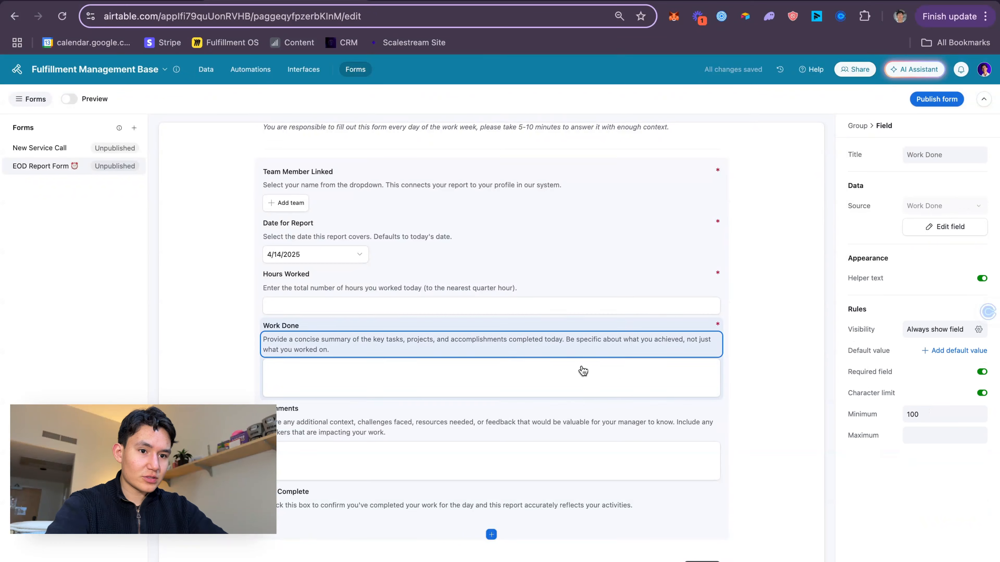
left_click(581, 367)
type("dsfdsfdsfsdfs")
left_click(473, 355)
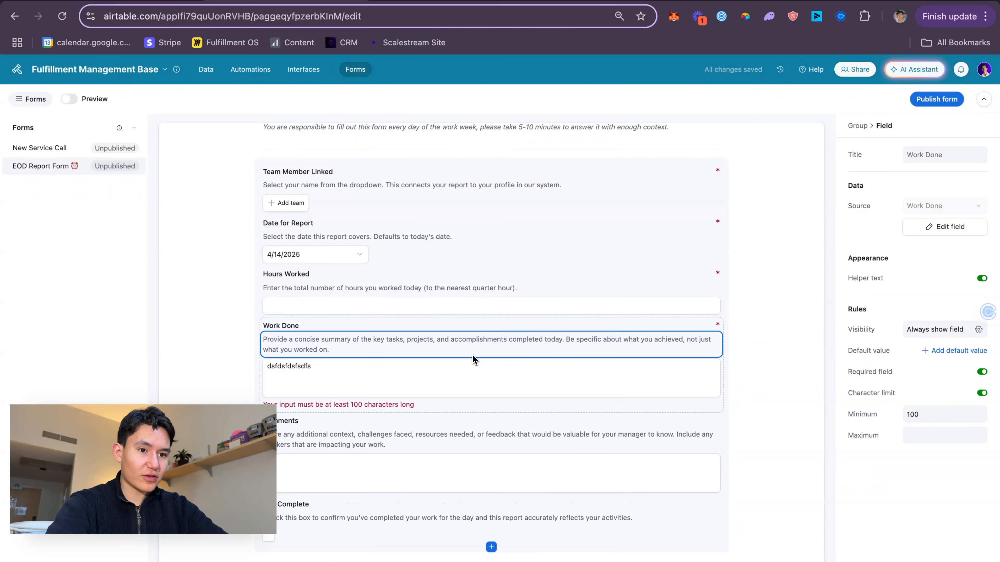
left_click(445, 373)
key("ctrl+a")
key("BackSpace")
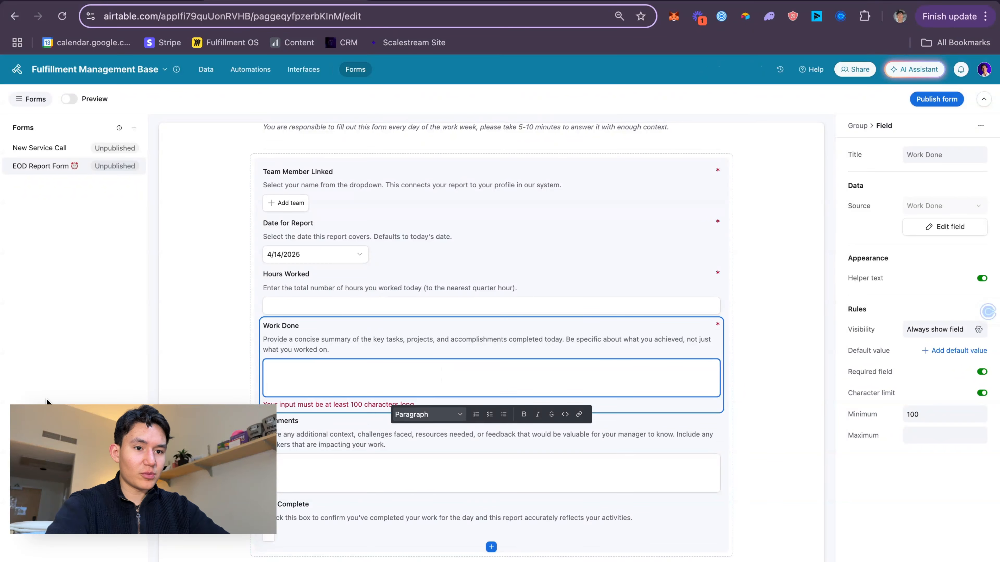
left_click(188, 399)
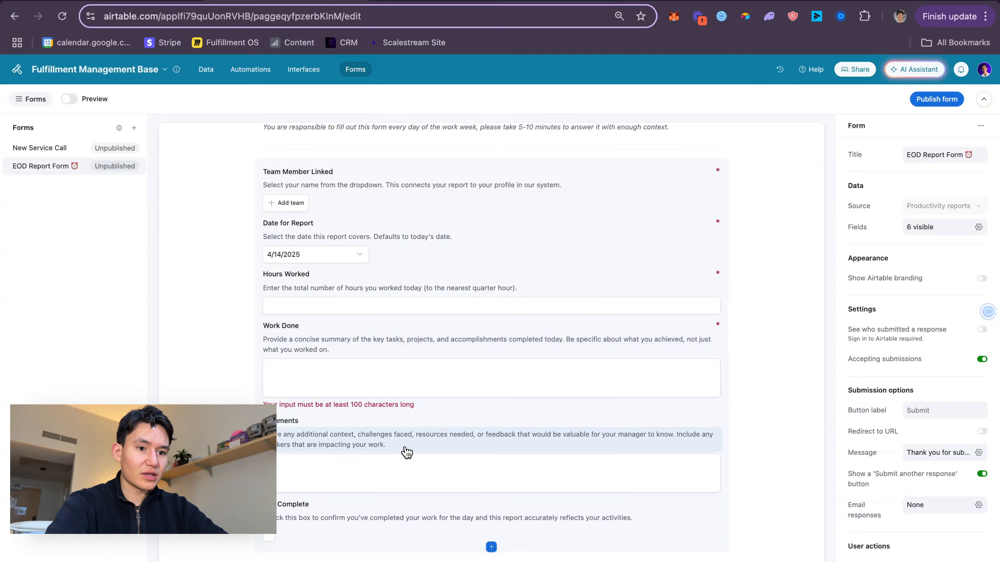
- Make the Day Complete field required on the EOD Report Form
left_click(411, 434)
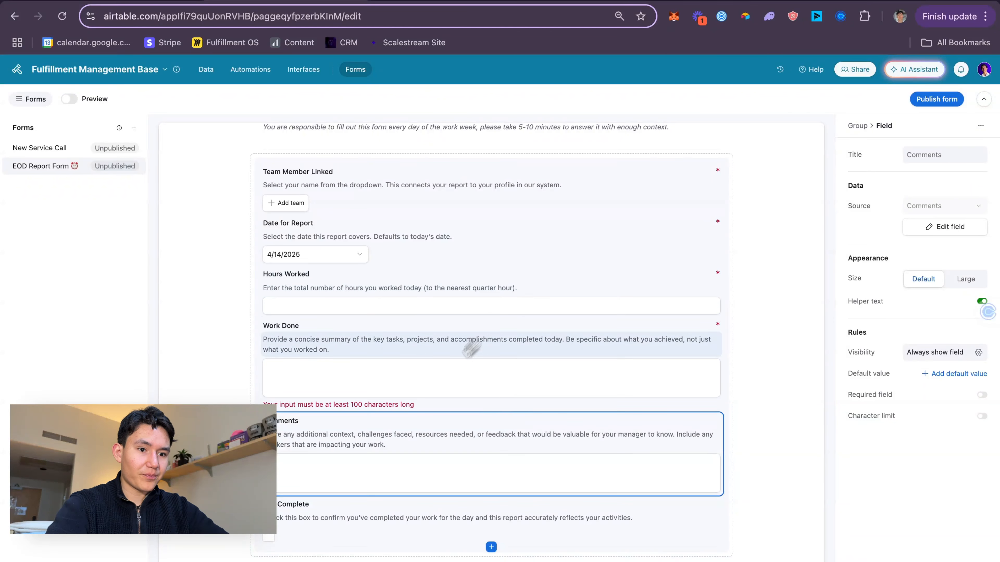
left_click(647, 523)
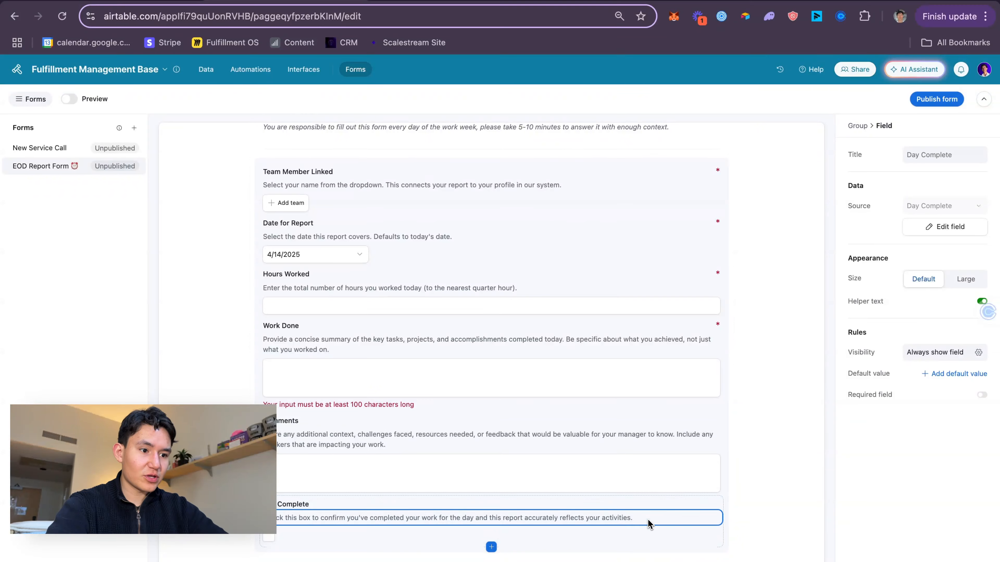
left_click(982, 395)
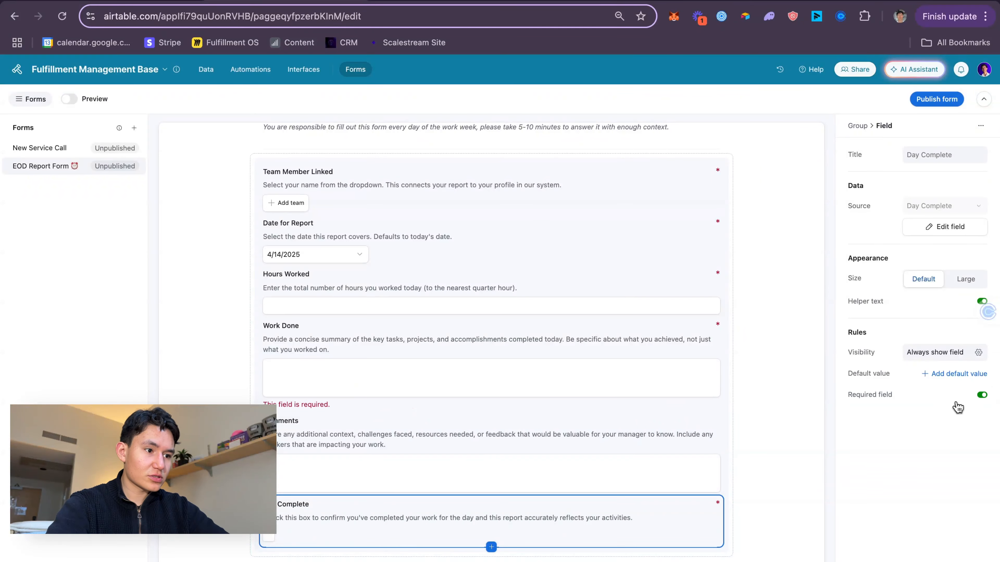
left_click(753, 447)
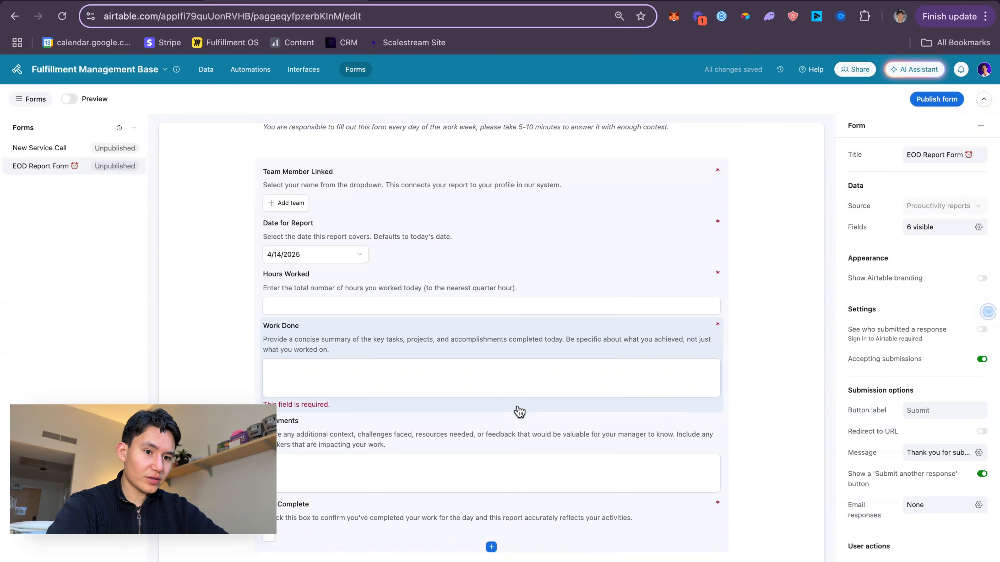
- Change the Comments field's title on the form to "Additional Comments"
left_click(544, 435)
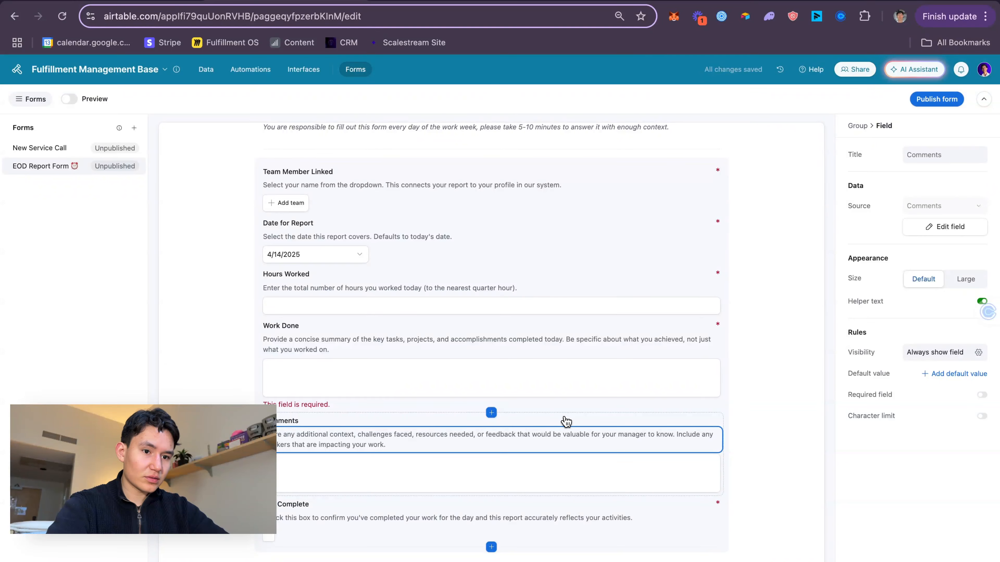
left_click(293, 421)
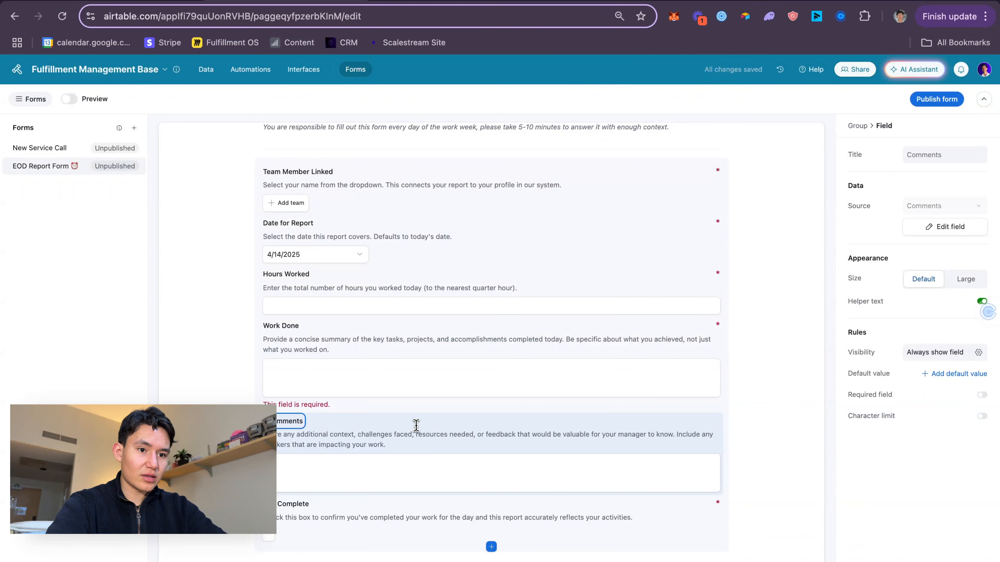
type("Additional")
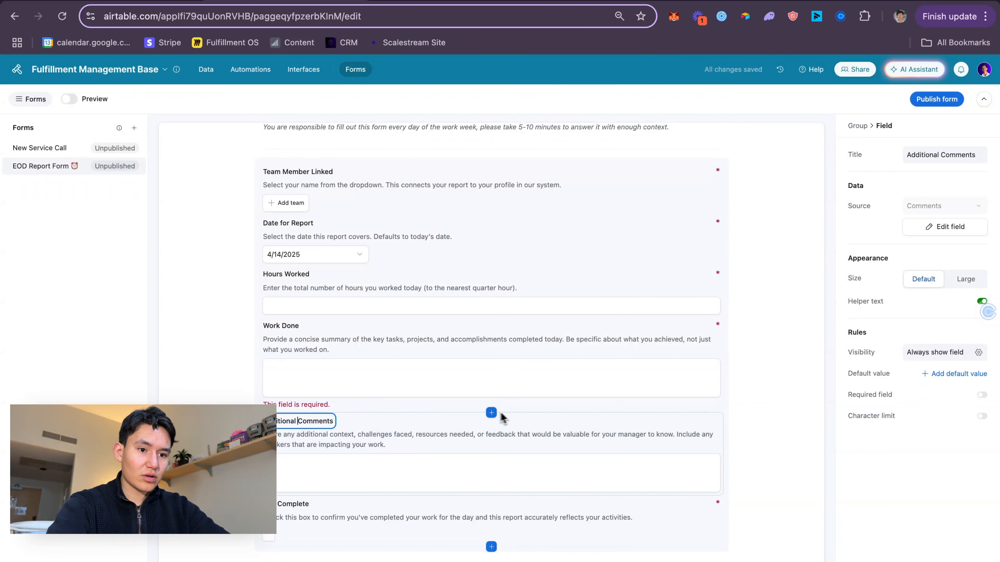
- Replace the Day Complete field's title with the "Confirm End of Day" heading copied from the Miro board
left_click(299, 505)
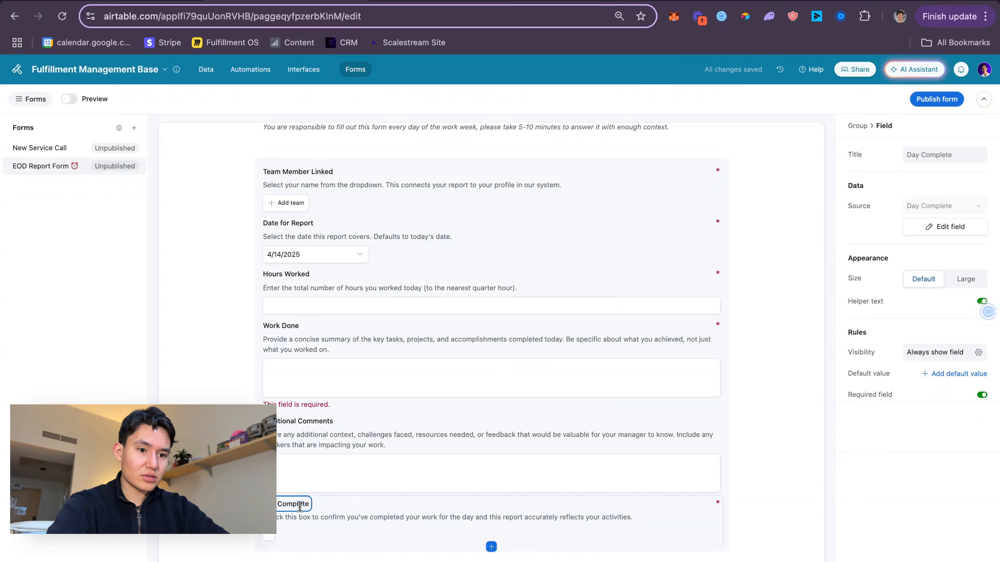
left_click(122, 2)
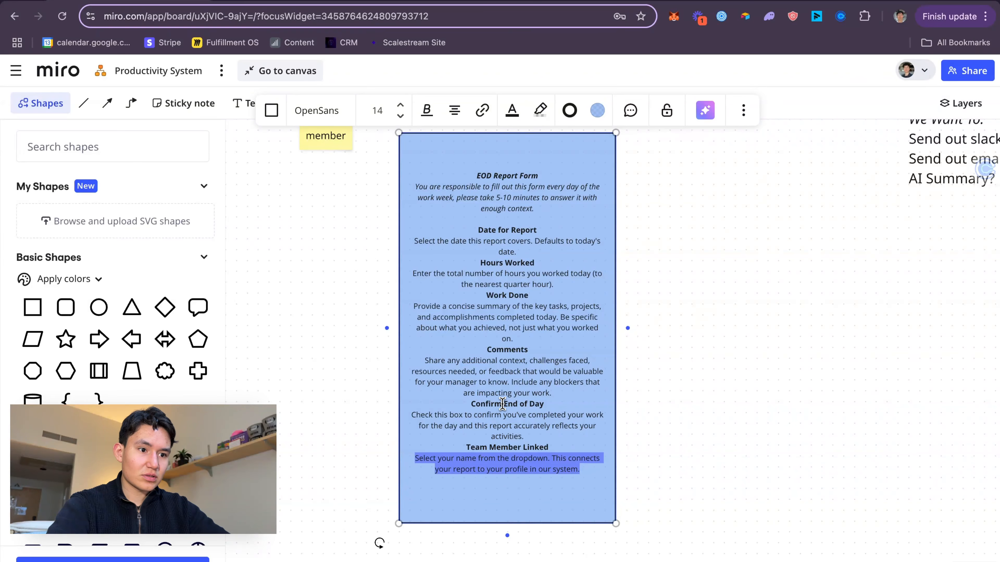
left_click(511, 397)
triple_click(511, 400)
key("super+c")
left_click(272, 2)
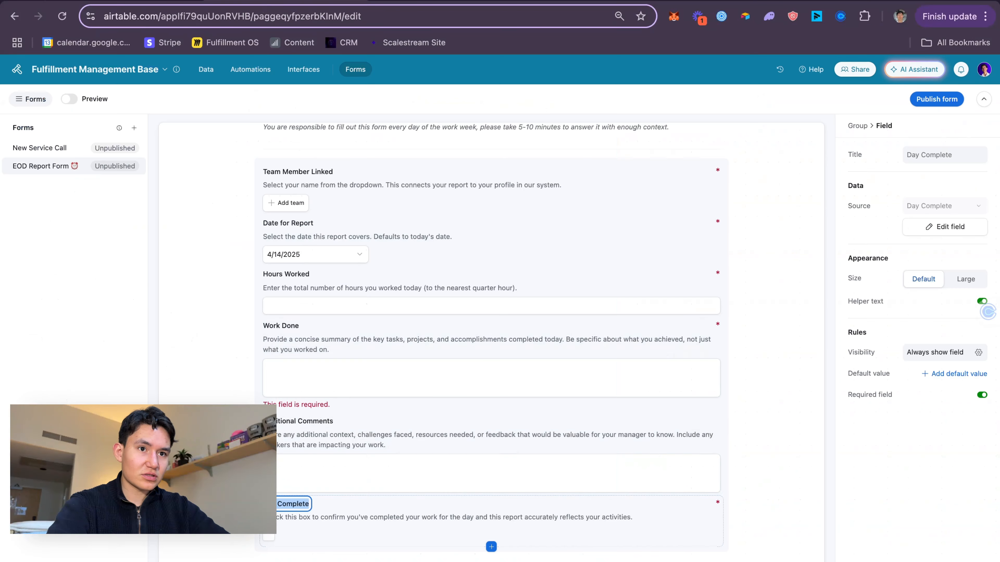
key("super+v")
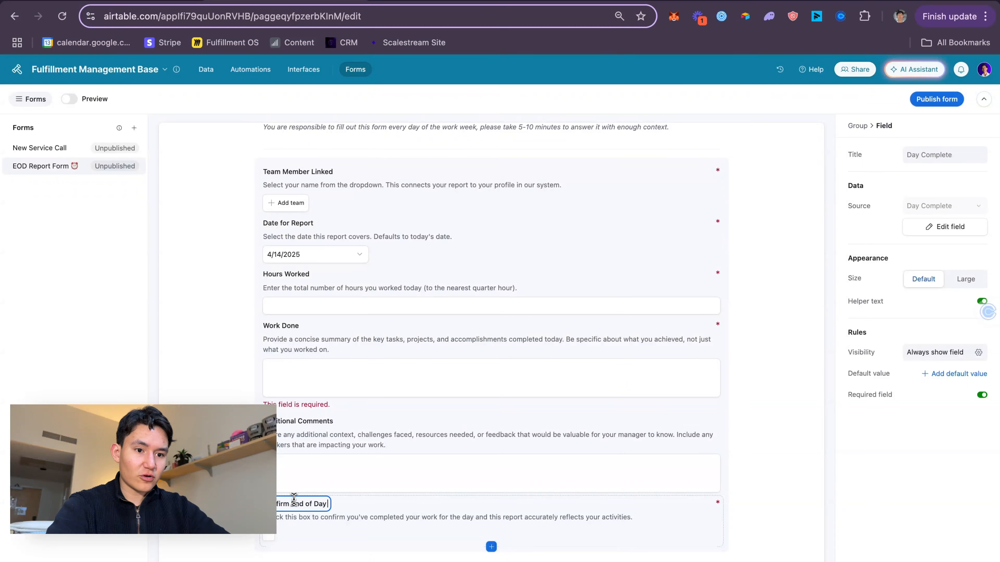
left_click(237, 516)
- Set the size of the Confirm End of Day checkbox field to Large
left_click(283, 541)
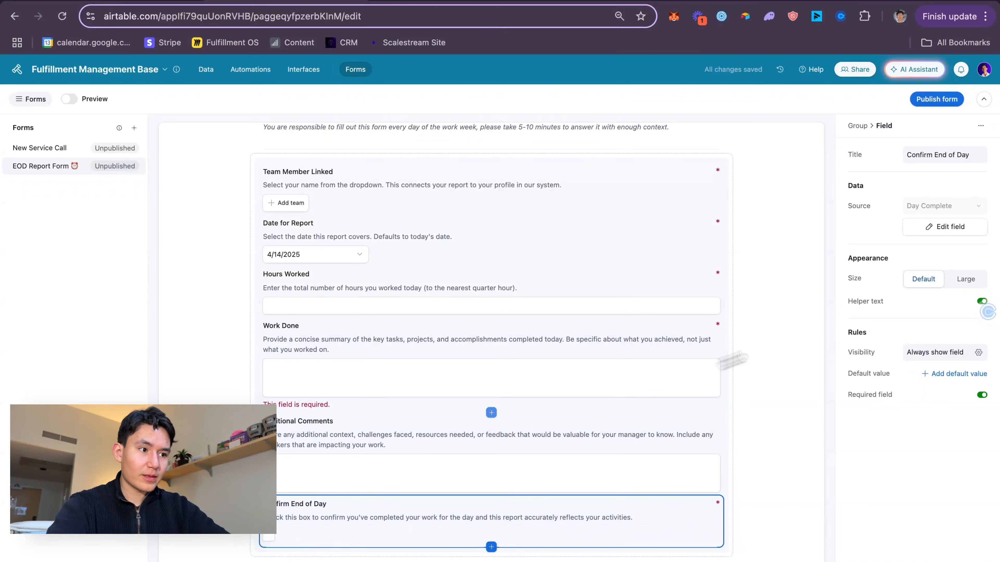
left_click(957, 280)
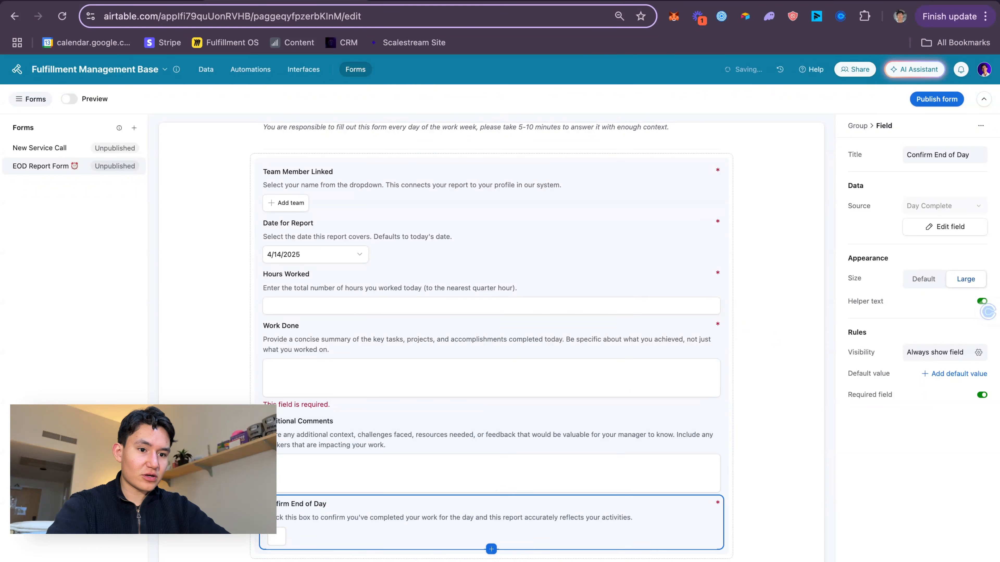
left_click(236, 518)
- Add Profile Picture to the visible fields of the Team Member Linked field
scroll(429, 296, "up", 1)
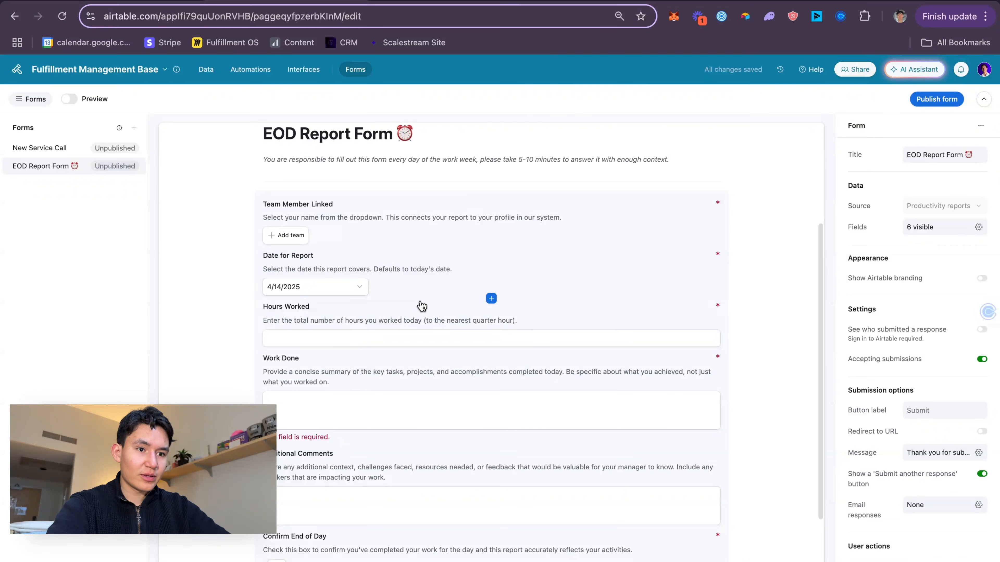
left_click(433, 304)
left_click(432, 260)
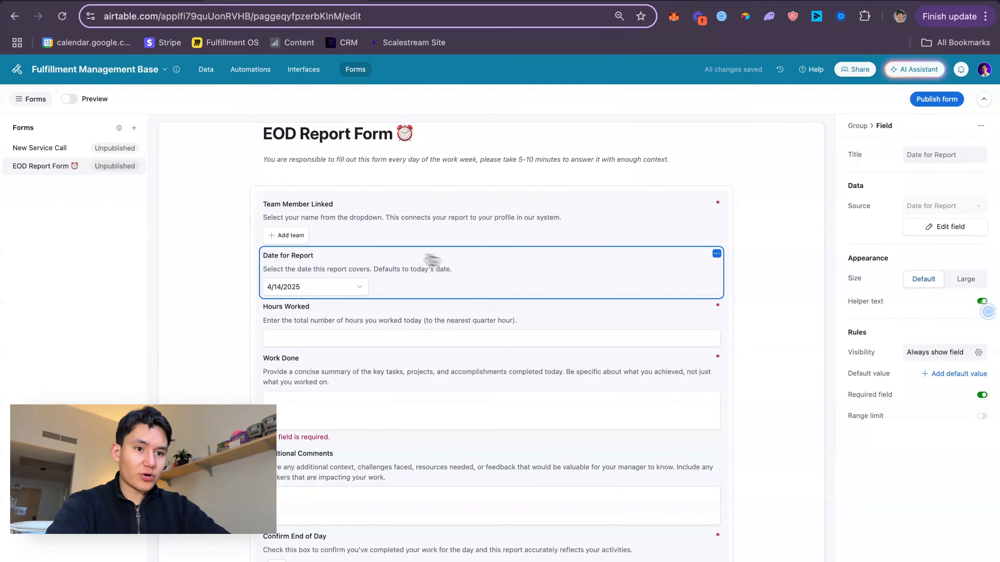
left_click(366, 240)
left_click(934, 299)
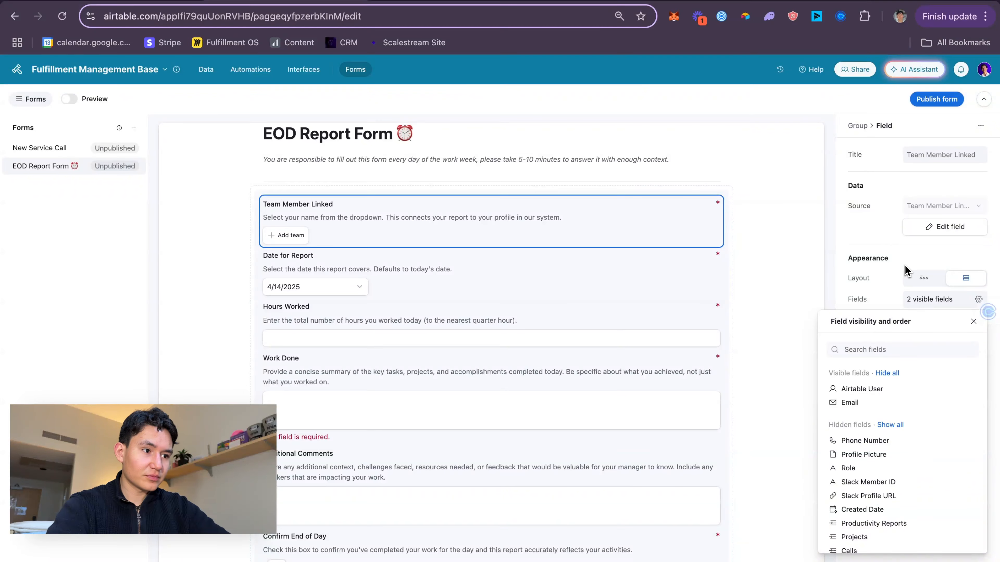
left_click(952, 453)
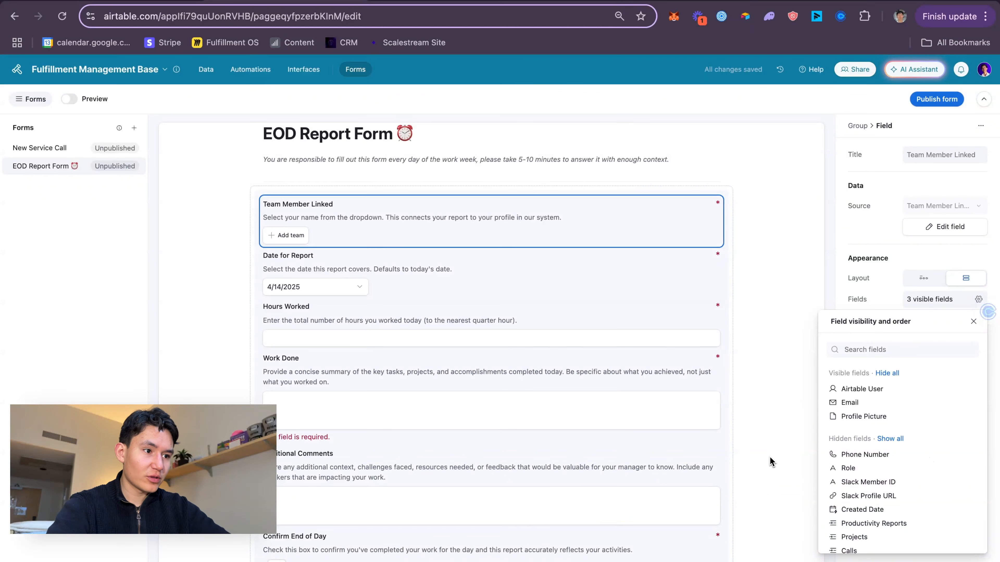
left_click(860, 267)
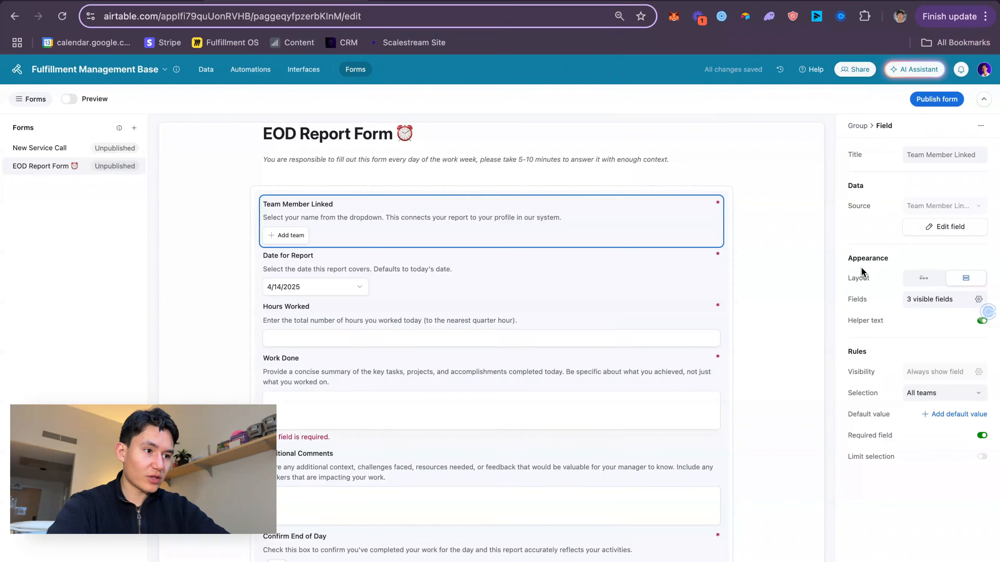
left_click(284, 238)
left_click(223, 215)
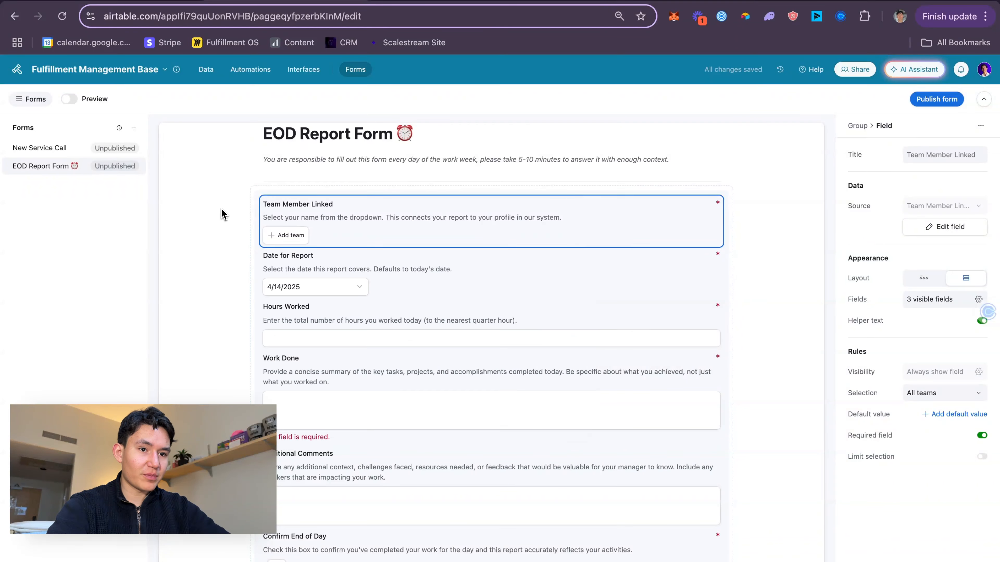
- Limit the selection of the Team Member Linked field to a maximum of 1
left_click(221, 210)
left_click(677, 230)
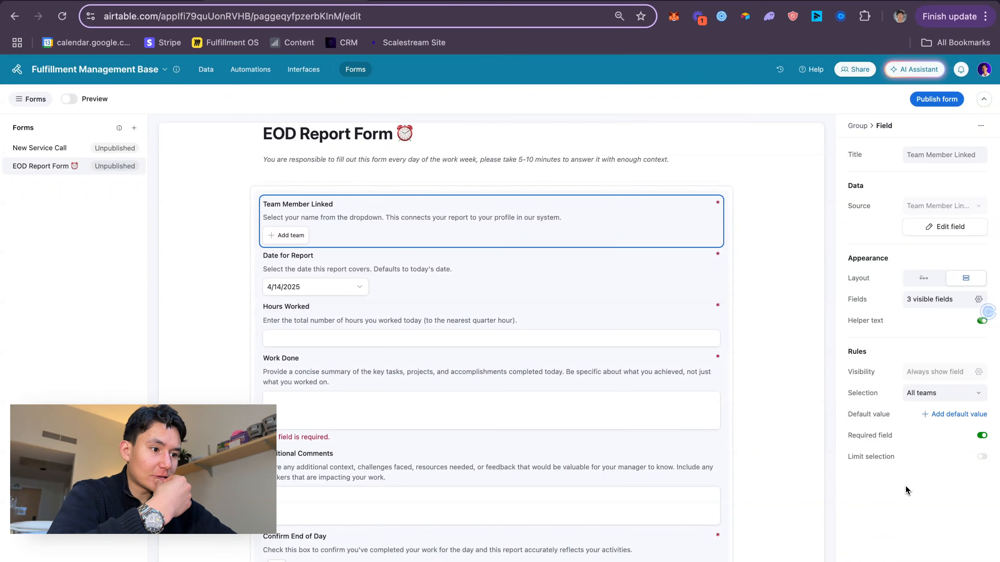
left_click(981, 456)
left_click(943, 499)
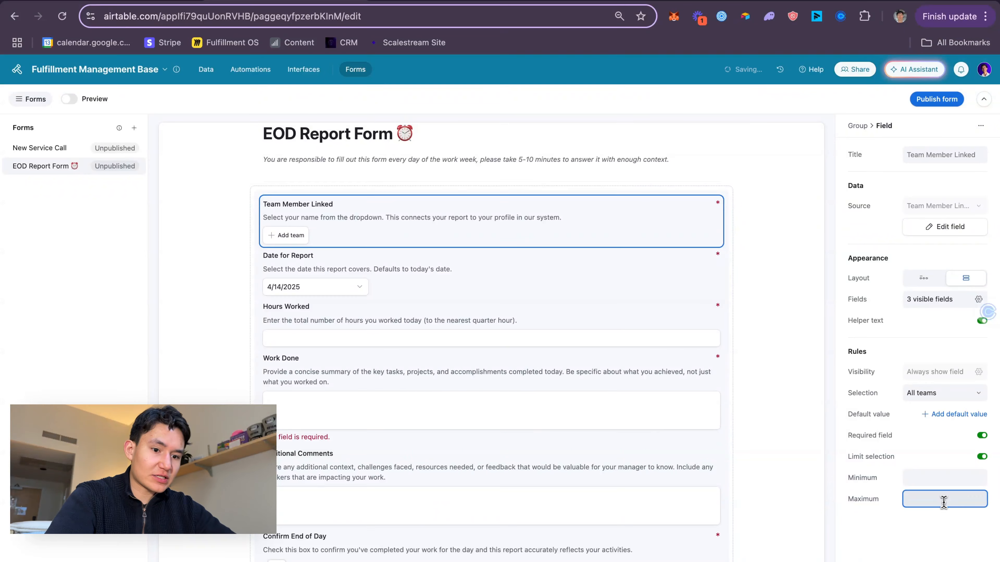
type("1")
key("Return")
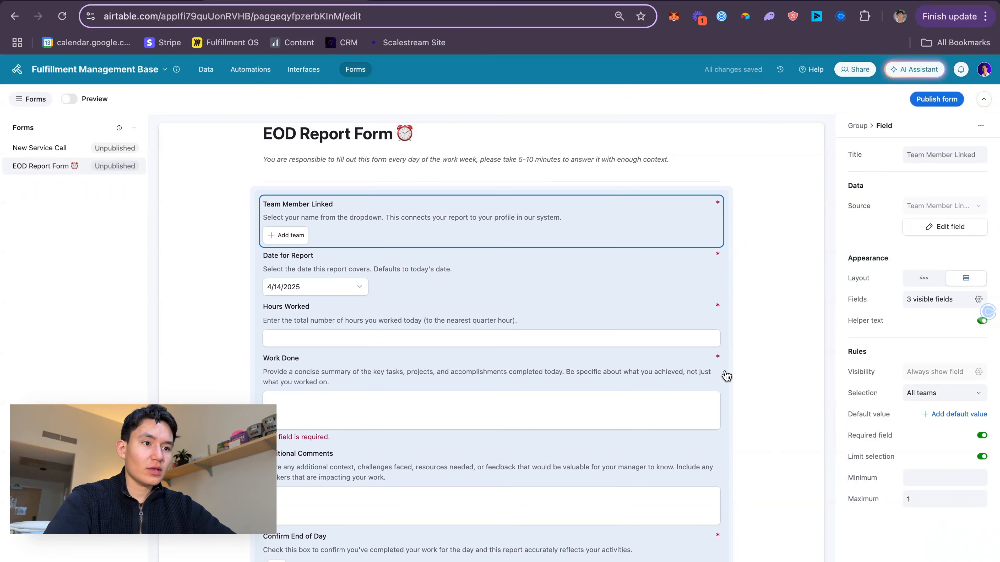
- Publish the EOD Report Form and copy its share link
left_click(760, 330)
left_click(760, 330)
scroll(763, 334, "down", 5)
scroll(763, 334, "up", 5)
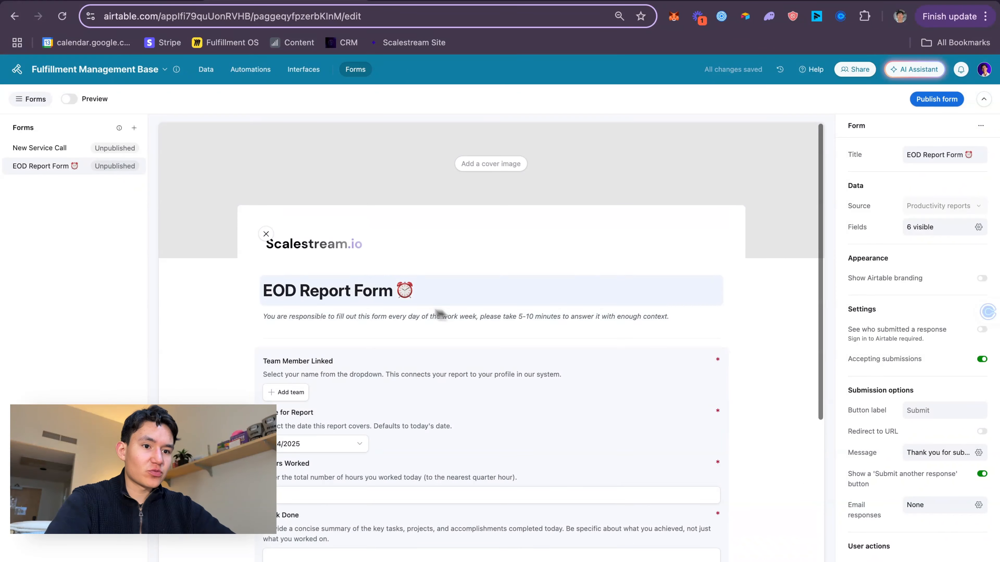
left_click(936, 99)
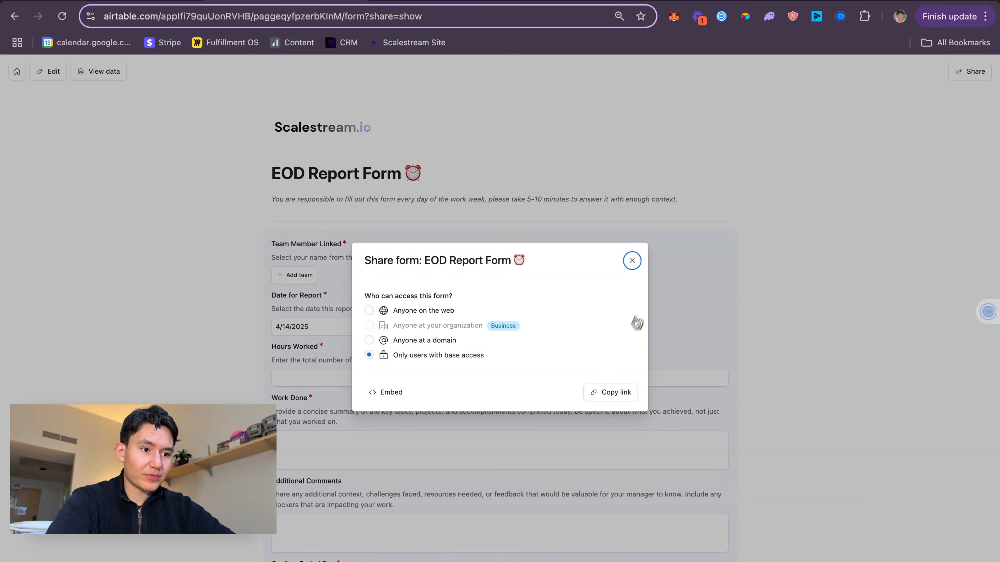
left_click(611, 391)
- Switch to the Miro board and move the EOD Report Form text block beneath the "Select the team member" note
left_click(100, 1)
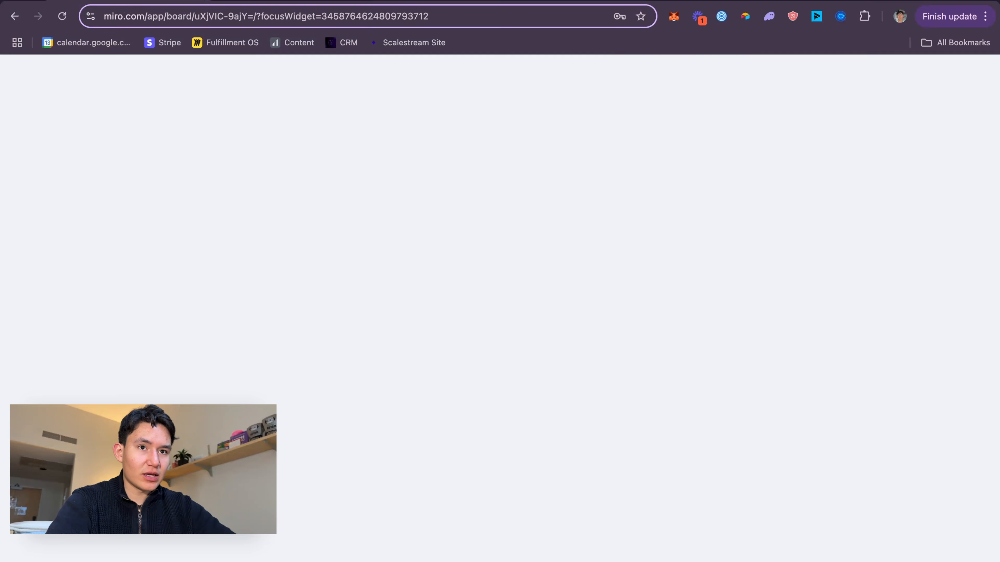
left_click(678, 412)
scroll(672, 383, "up", 3)
scroll(671, 383, "right", 3)
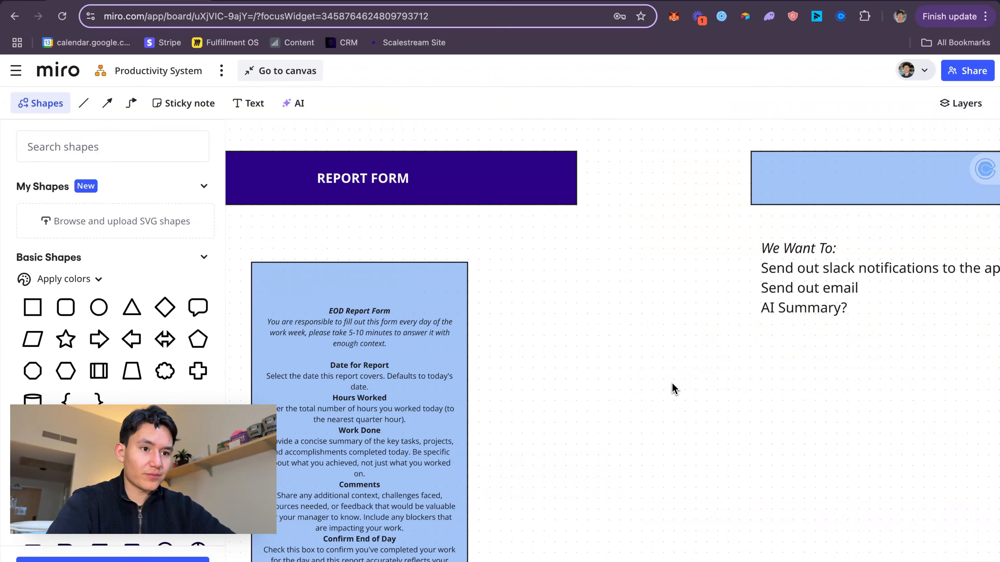
scroll(709, 344, "down", 5)
left_click(563, 405)
left_click_drag(563, 405, 512, 427)
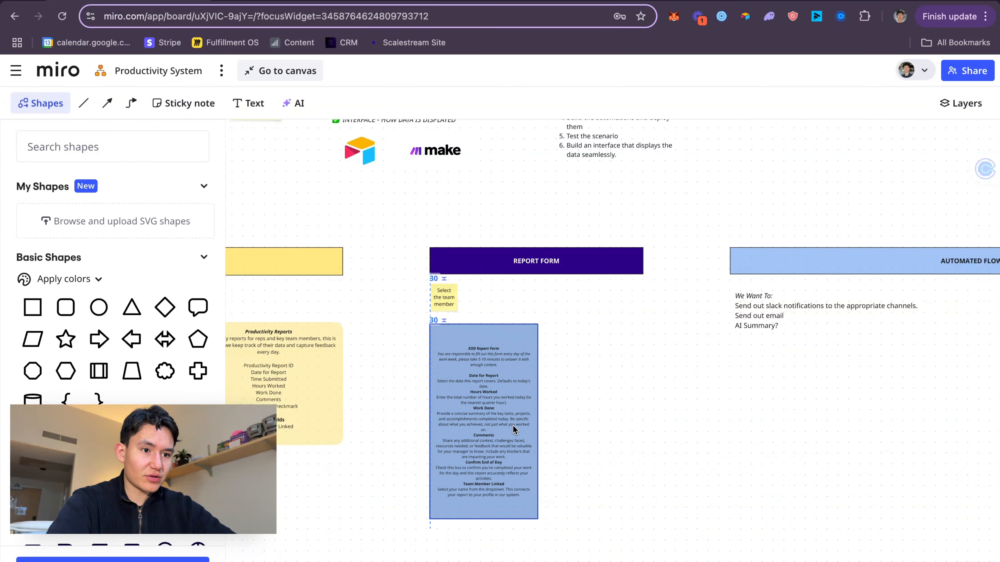
- Paste the form's share link under the REPORT FORM header and place its card beside the text block, with their upper edges aligned
left_click(599, 376)
key("ctrl+v")
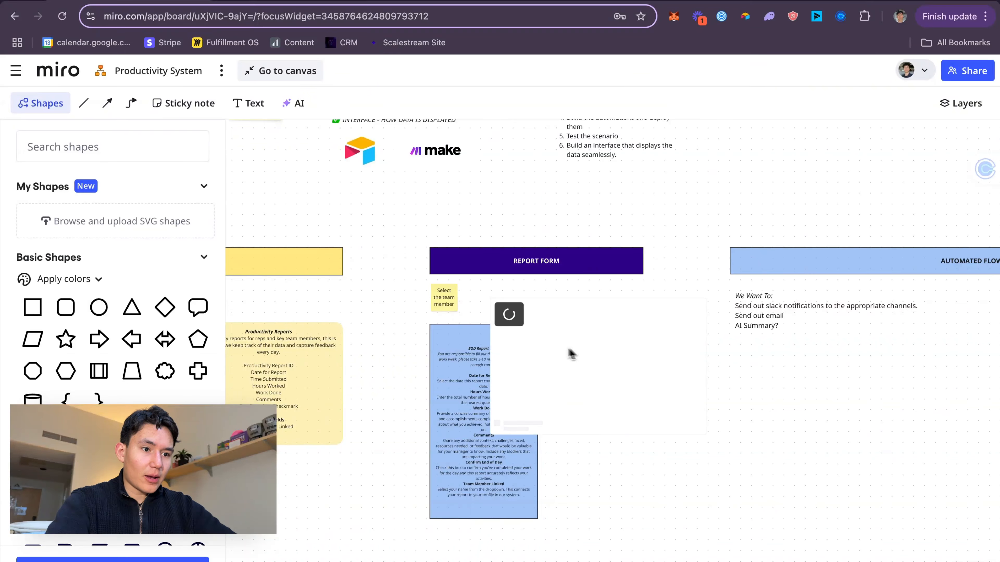
scroll(551, 349, "up", 5)
left_click_drag(554, 338, 640, 365)
left_click_drag(469, 385, 477, 375)
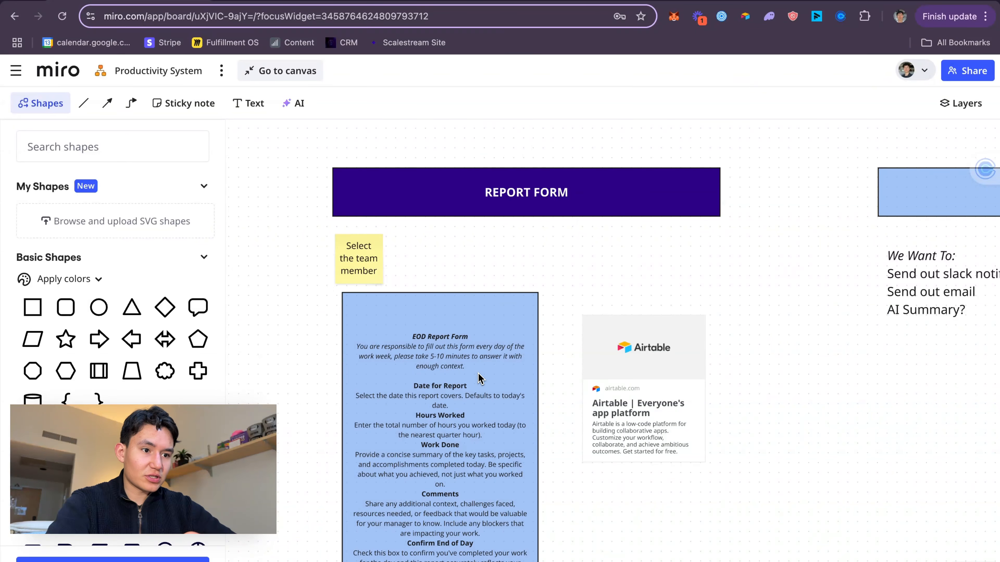
left_click_drag(638, 394, 637, 371)
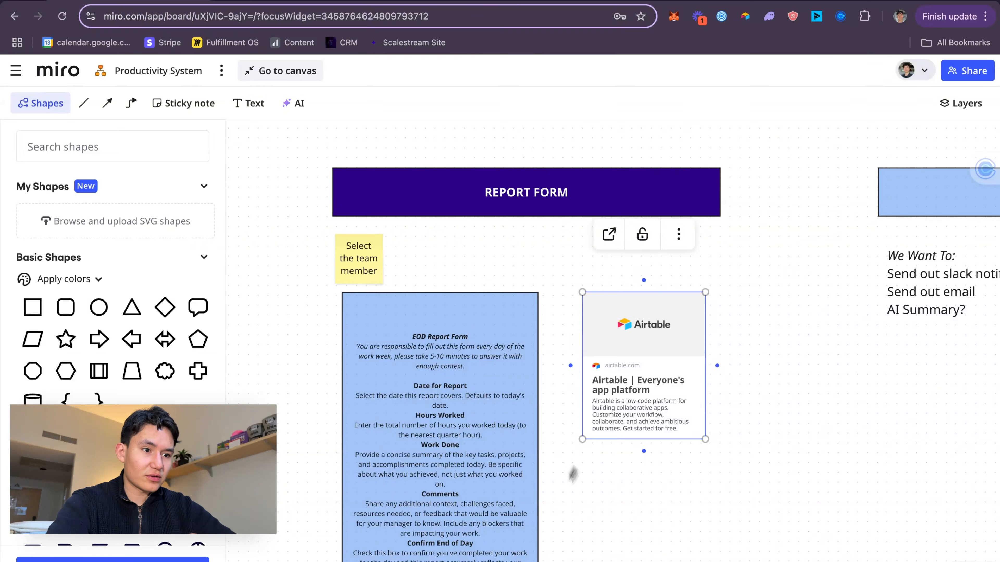
- Open the published form from the Airtable link card on the Miro board
left_click(560, 516)
left_click(620, 368)
left_click(609, 234)
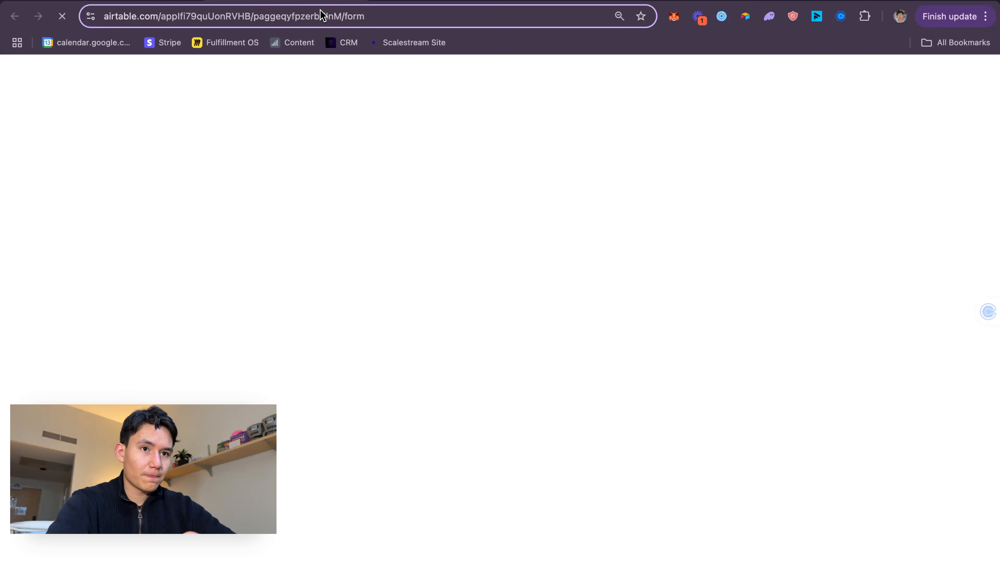
- Switch to the Miro board and review the REPORT FORM section and the AUTOMATED FLOWS notes
left_click(351, 0)
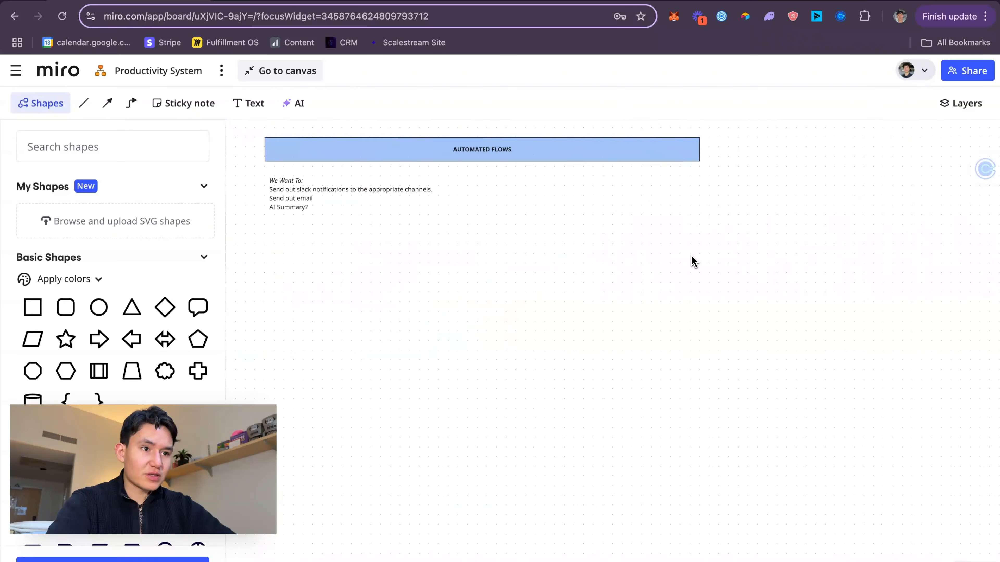
scroll(693, 262, "left", 5)
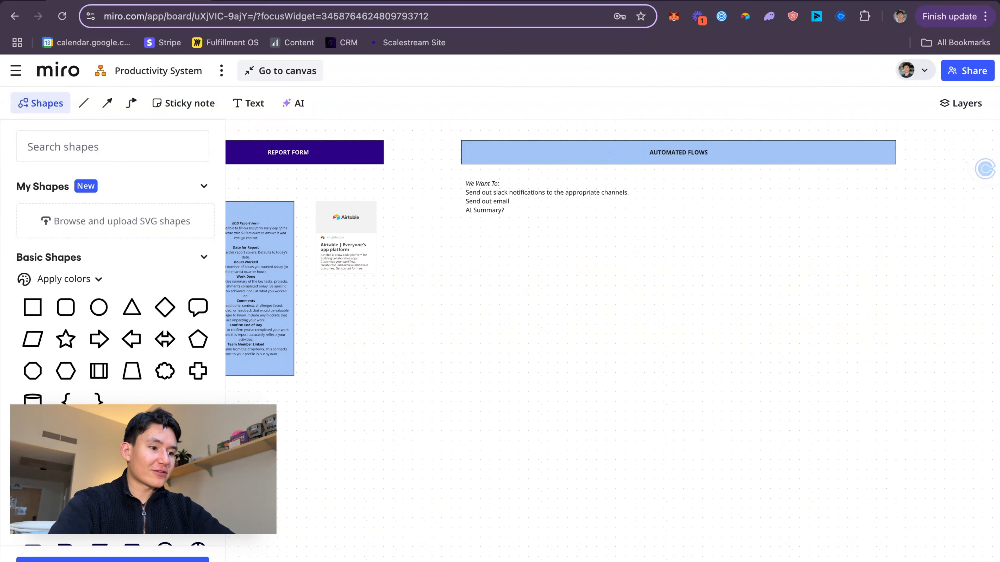
scroll(693, 261, "left", 5)
scroll(692, 261, "up", 3)
scroll(466, 299, "up", 4)
scroll(467, 299, "down", 3)
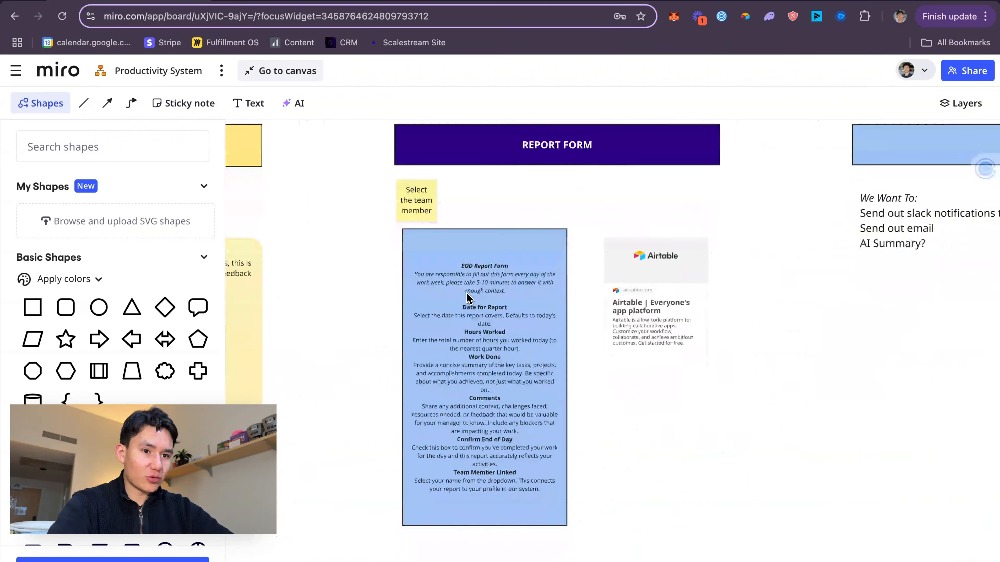
scroll(466, 293, "down", 2)
scroll(257, 239, "right", 9)
scroll(257, 239, "up", 3)
scroll(497, 288, "up", 4)
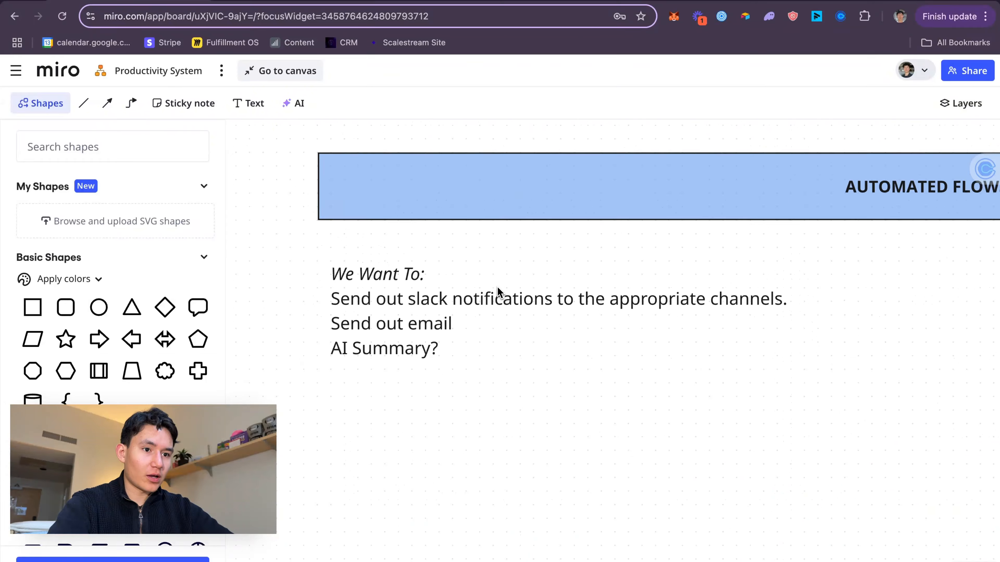
scroll(497, 289, "down", 5)
- Return to the published Airtable form, dismiss its sharing dialog and link the first listed team member
left_click(290, 1)
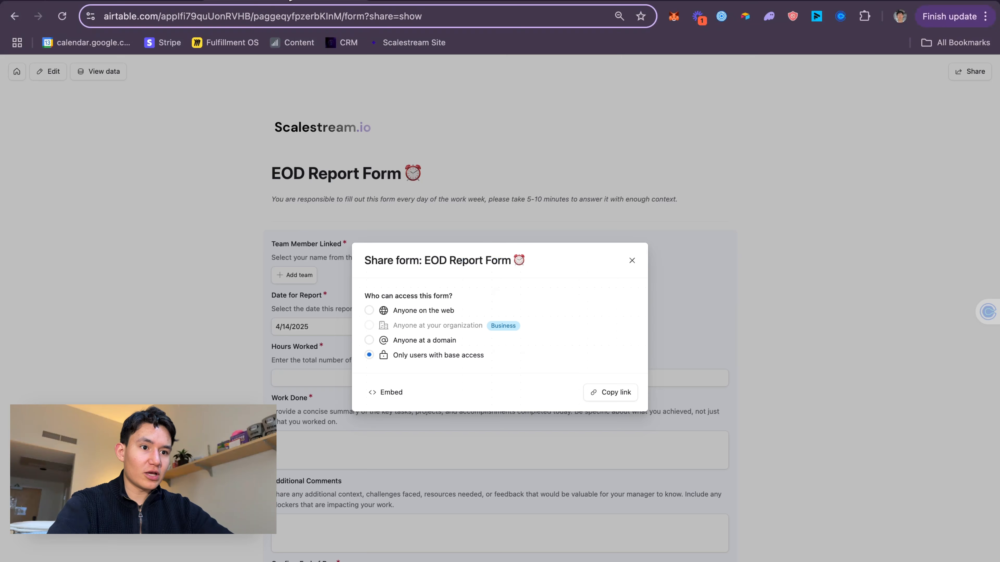
left_click(497, 237)
left_click(308, 275)
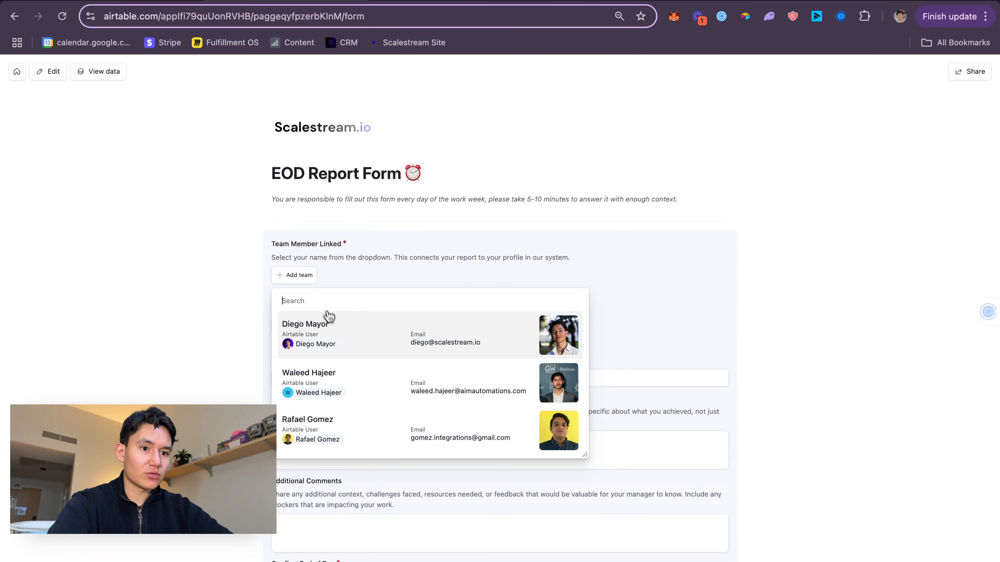
left_click(328, 321)
- Review the EOD Report Form's fields from the linked team member down to the submit area
scroll(409, 360, "down", 3)
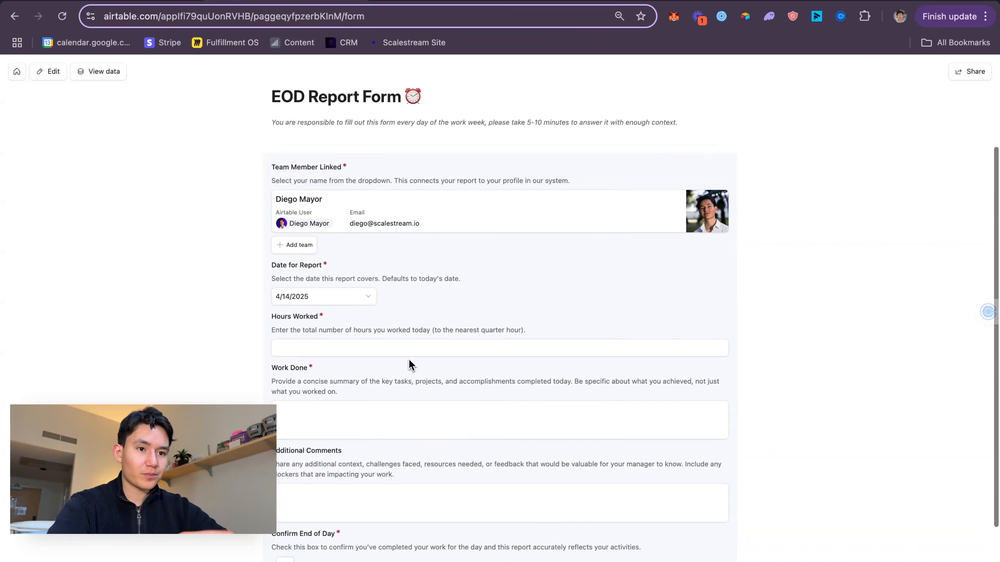
scroll(408, 360, "up", 3)
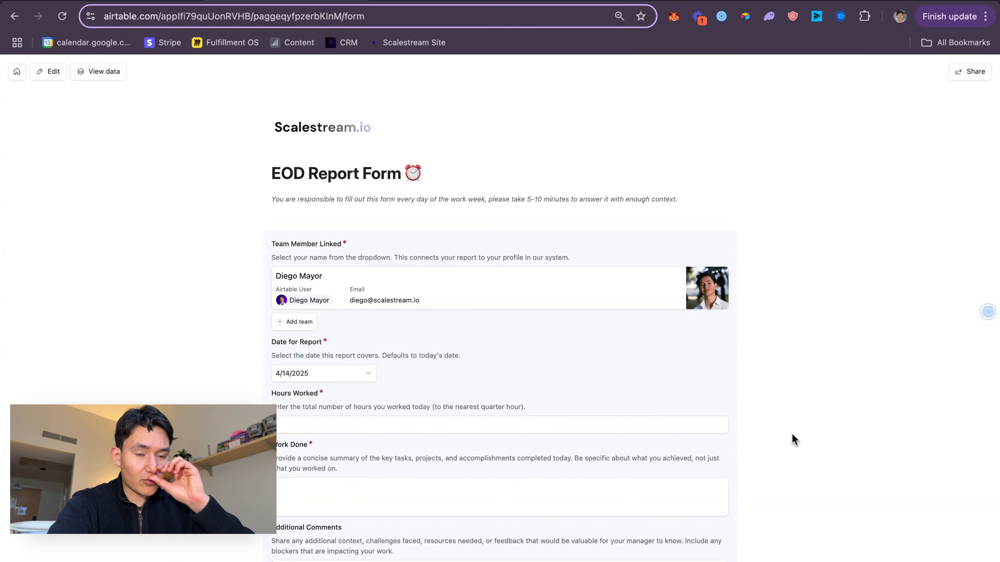
scroll(410, 441, "down", 5)
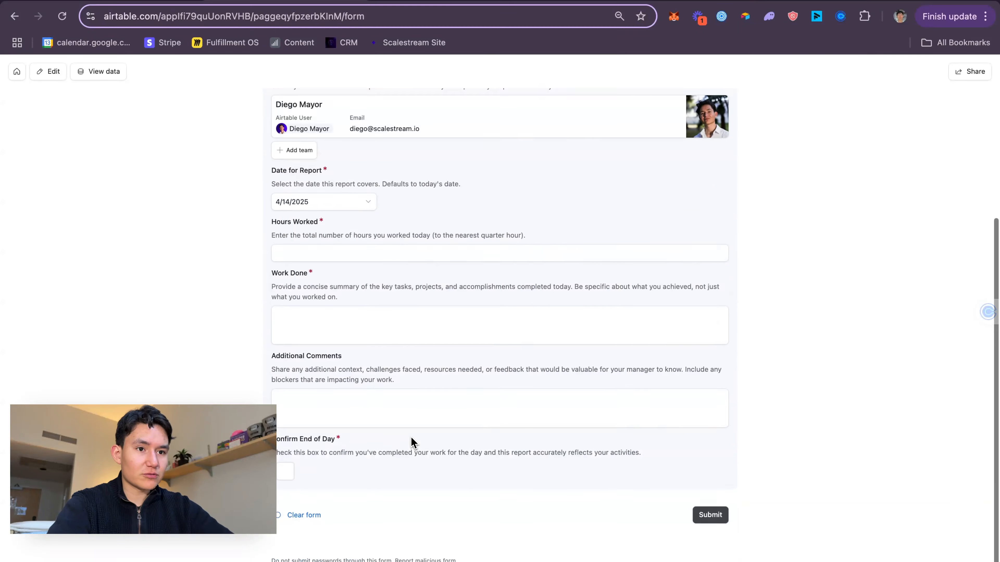
scroll(411, 441, "up", 5)
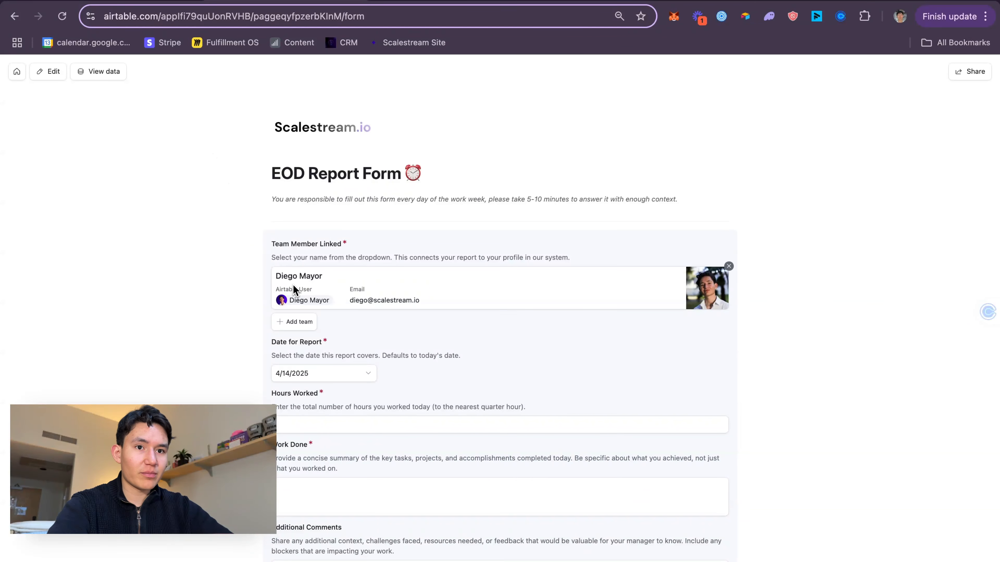
scroll(99, 132, "down", 4)
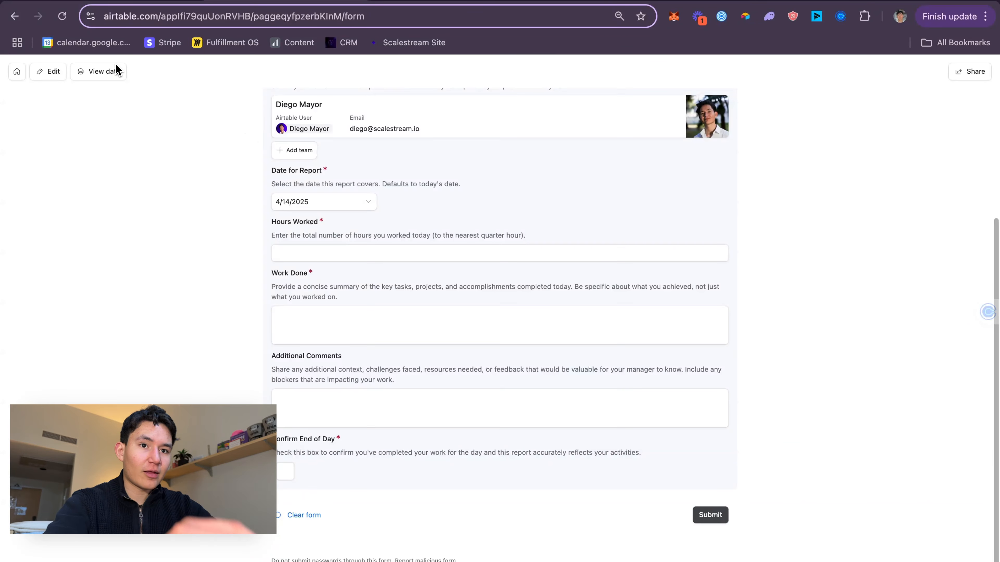
scroll(240, 130, "up", 4)
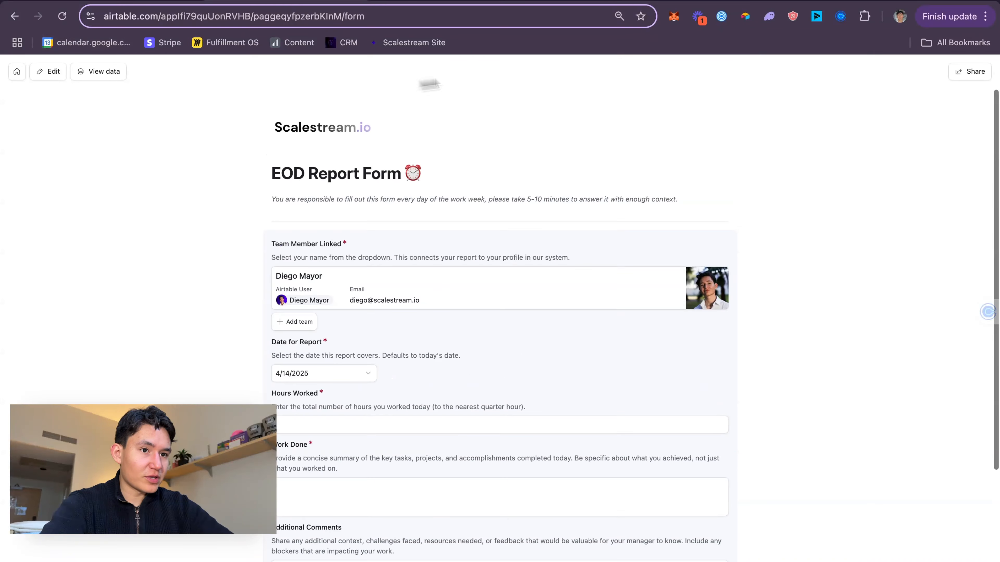
scroll(274, 166, "down", 4)
scroll(274, 165, "up", 4)
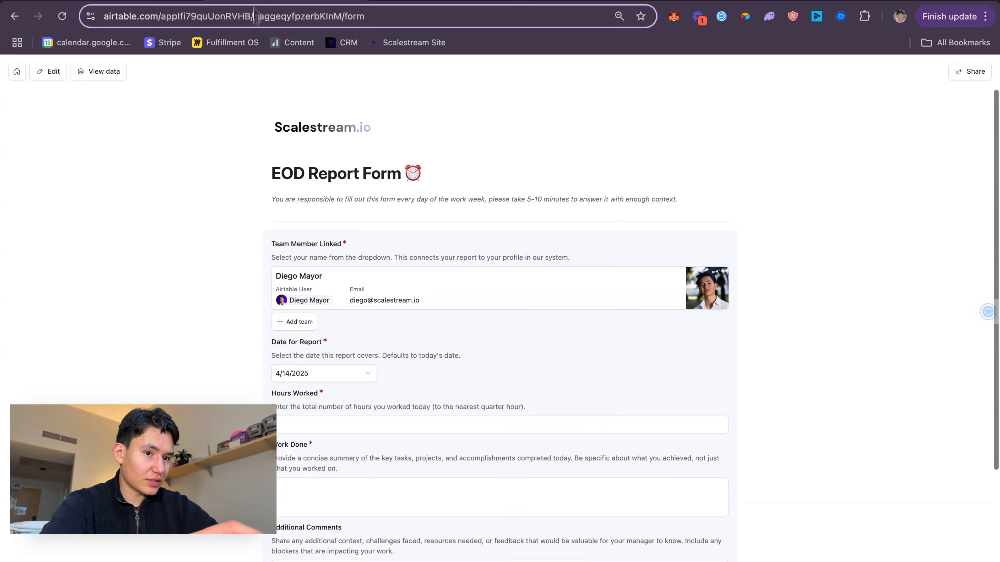
- Set the Date for Report to 4/14/2025 and Hours Worked to 8
scroll(356, 318, "down", 3)
left_click(353, 240)
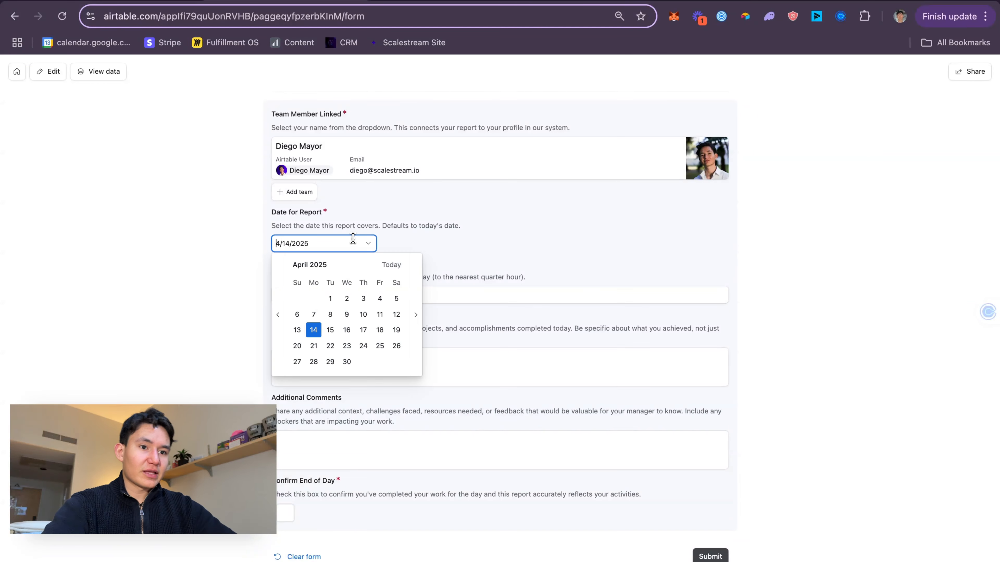
left_click(319, 331)
left_click(351, 291)
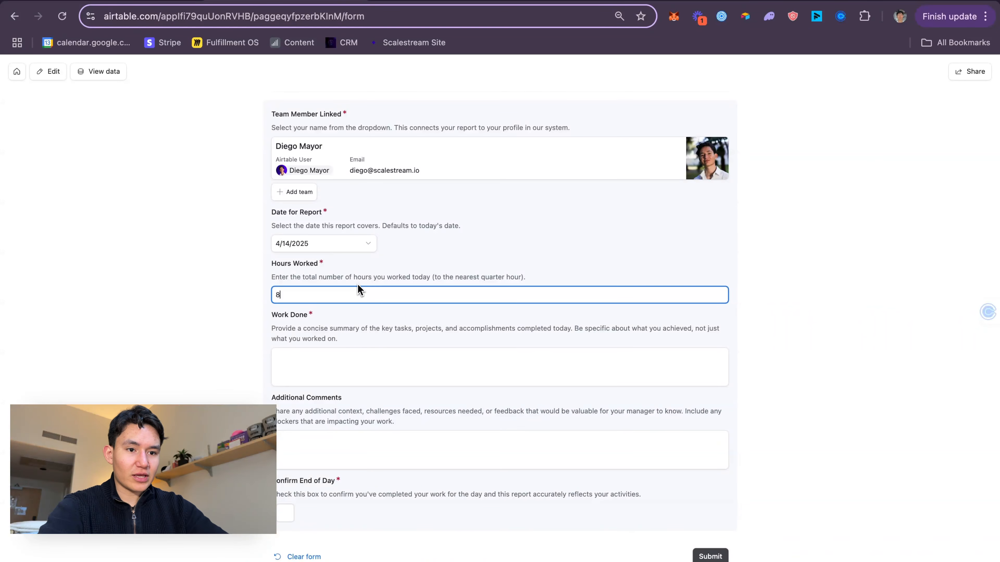
- Fill in Work Done with "Created content day." and, on a second line, "2 youtube videos created, recorded, and edited."
left_click(342, 361)
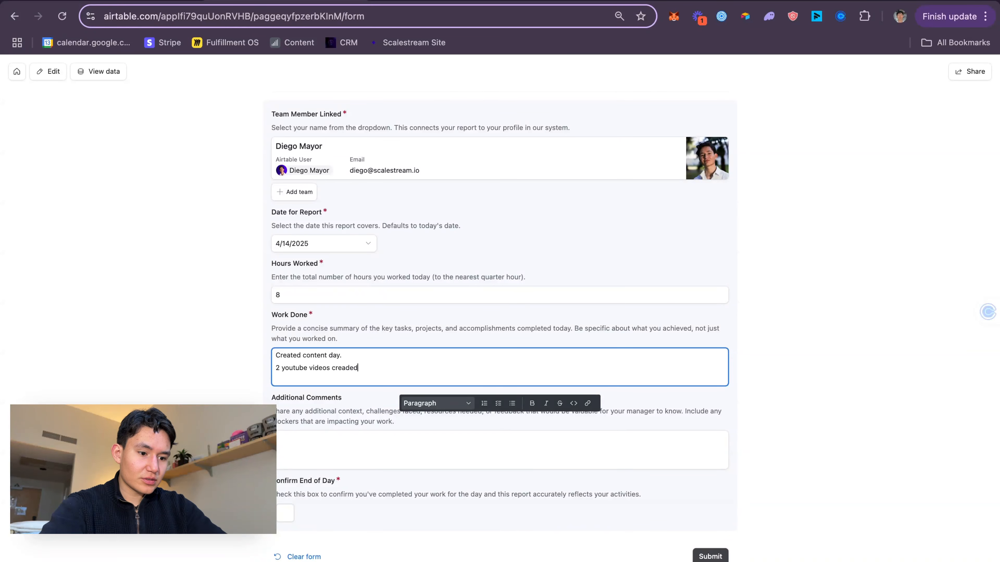
key("BackSpace")
key("BackSpace")
type("ated, recorde")
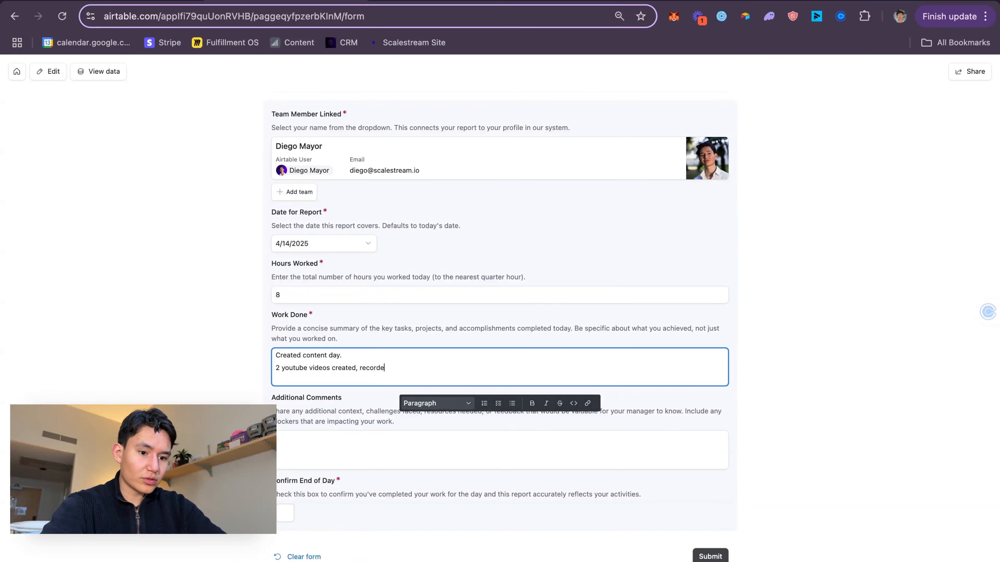
type("ansd")
key("BackSpace")
key("BackSpace")
key("BackSpace")
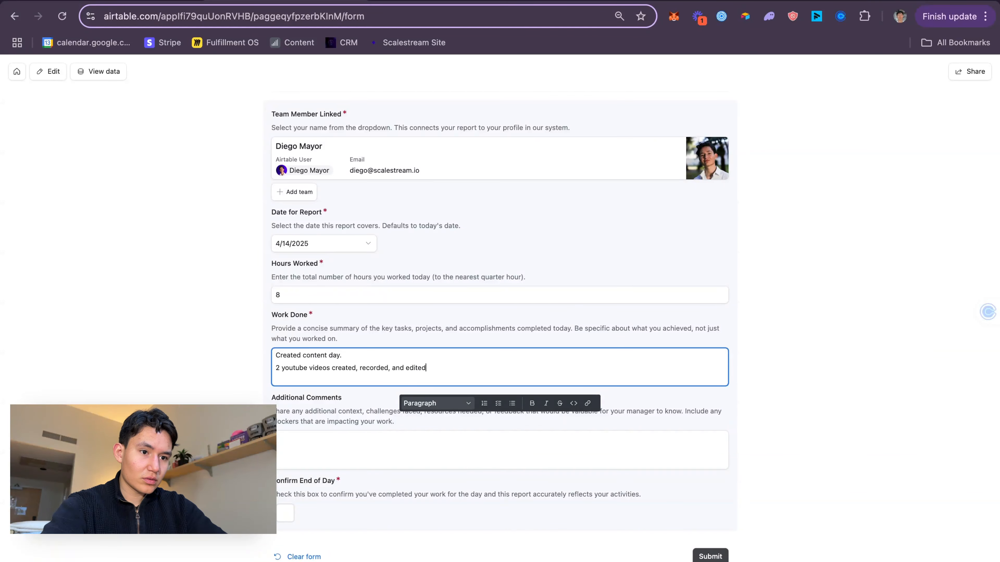
type("d edited.")
left_click(358, 409)
- Add a third line to Work Done reading "Recorded VSL, hopped on 3 sales calls."
left_click(411, 360)
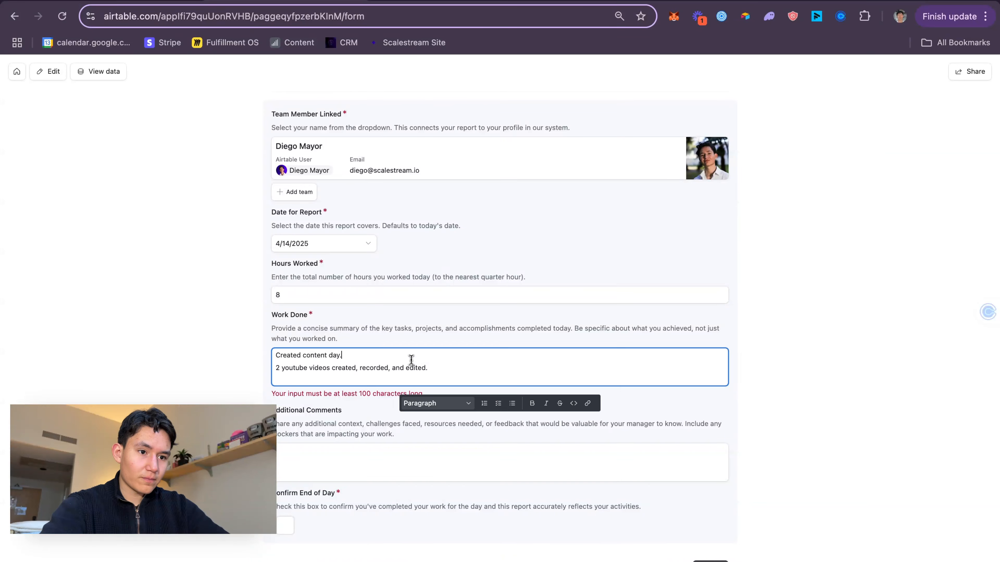
left_click(474, 365)
key("Return")
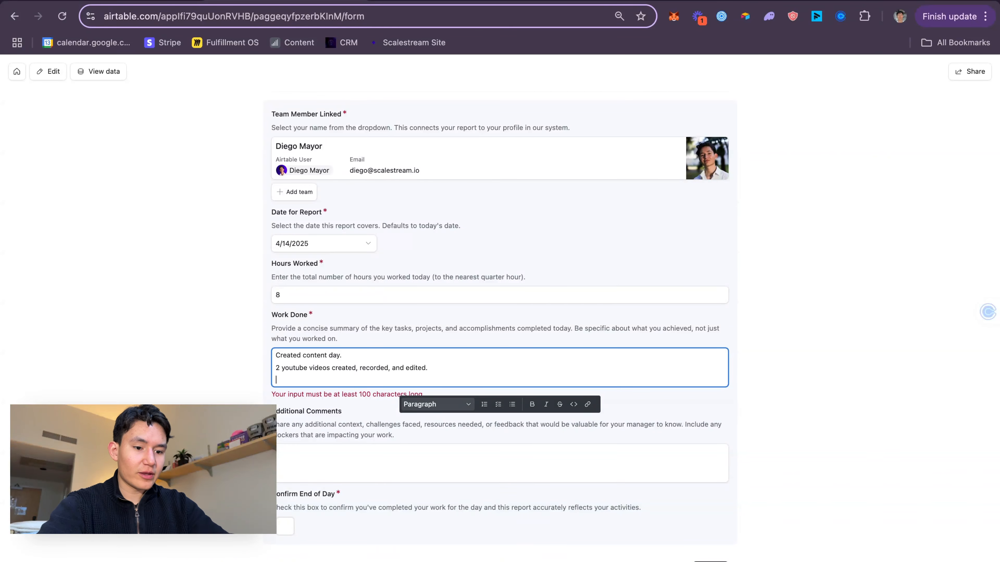
type("Recor")
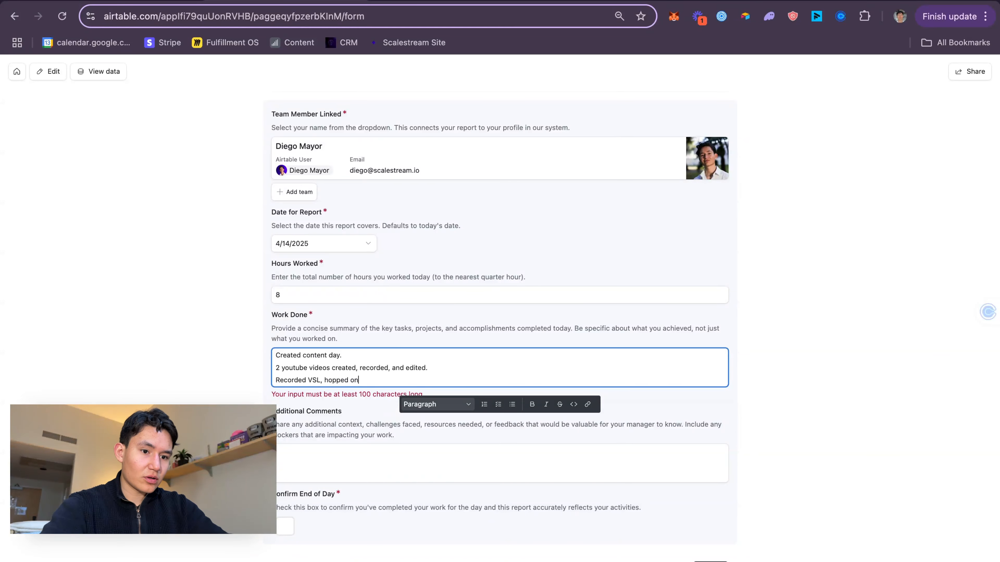
type("ded VSL, hopped on 3 sales cal")
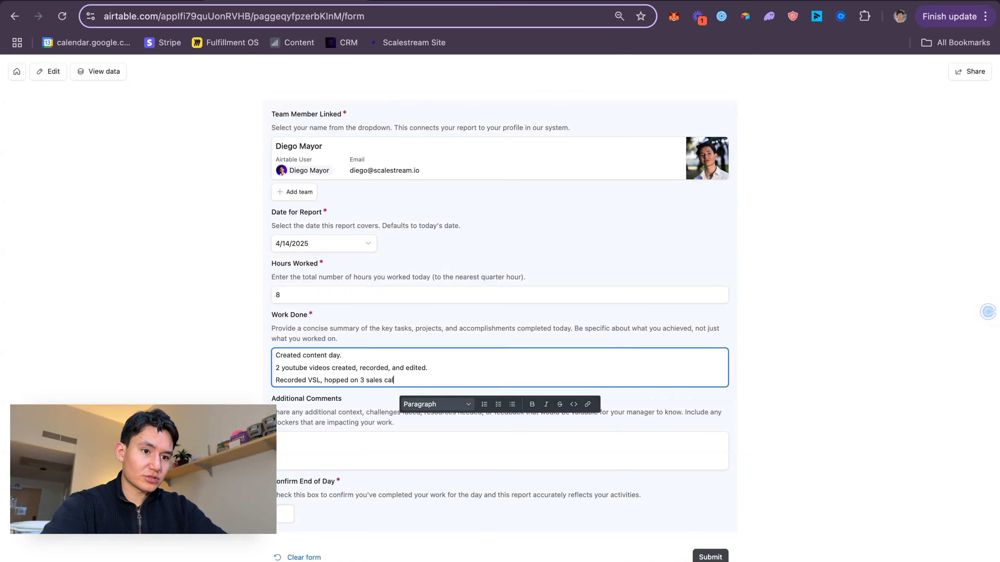
type("ls.")
left_click(368, 411)
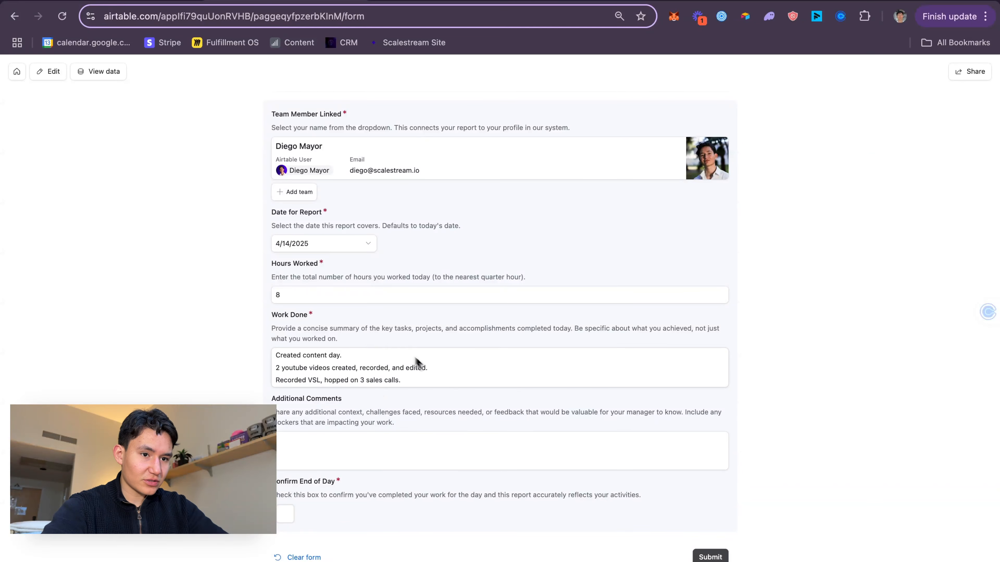
- Check the Work Done entry and read the helper text of the Additional Comments field
left_click_drag(430, 377, 407, 335)
triple_click(407, 361)
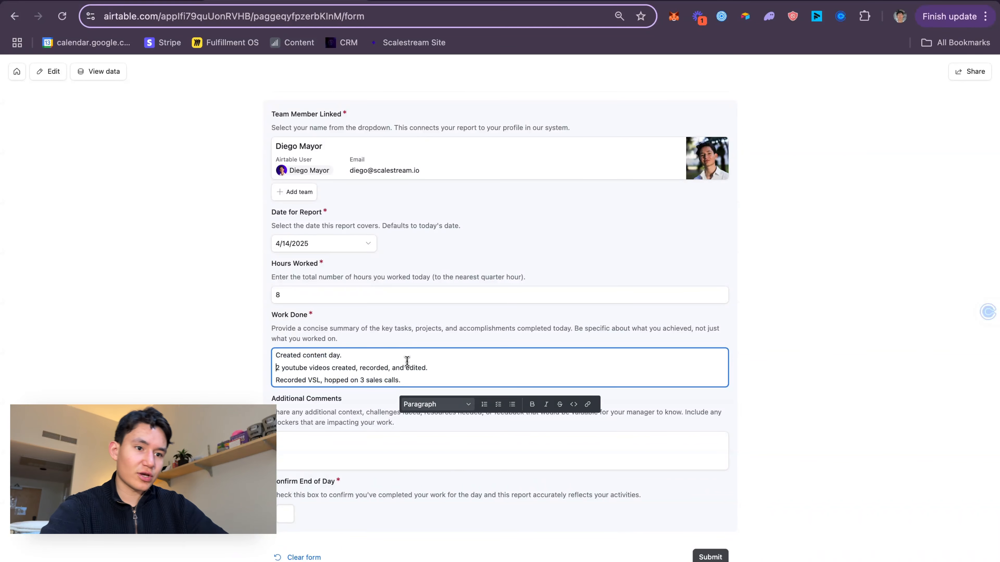
left_click(438, 265)
scroll(438, 265, "up", 2)
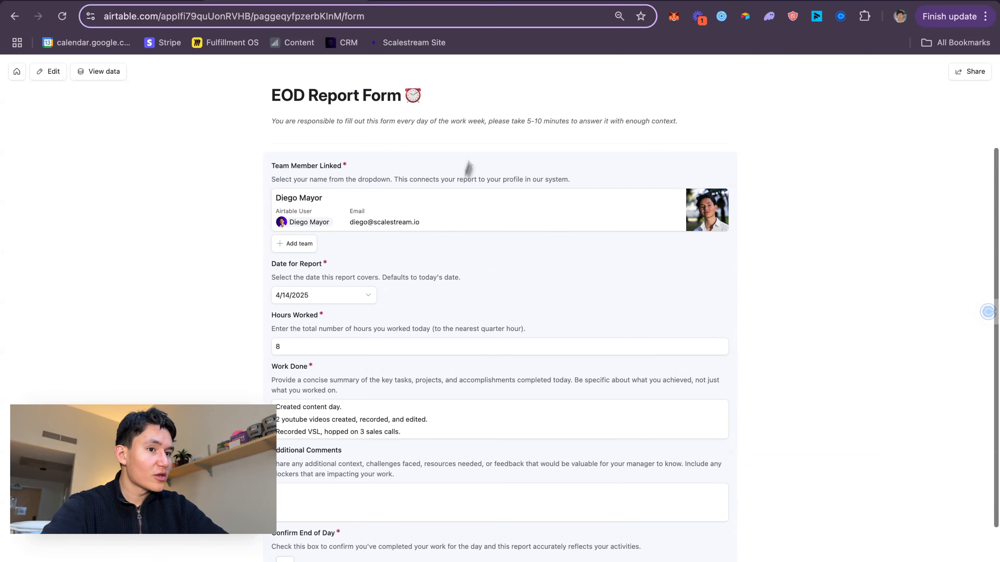
scroll(387, 94, "down", 3)
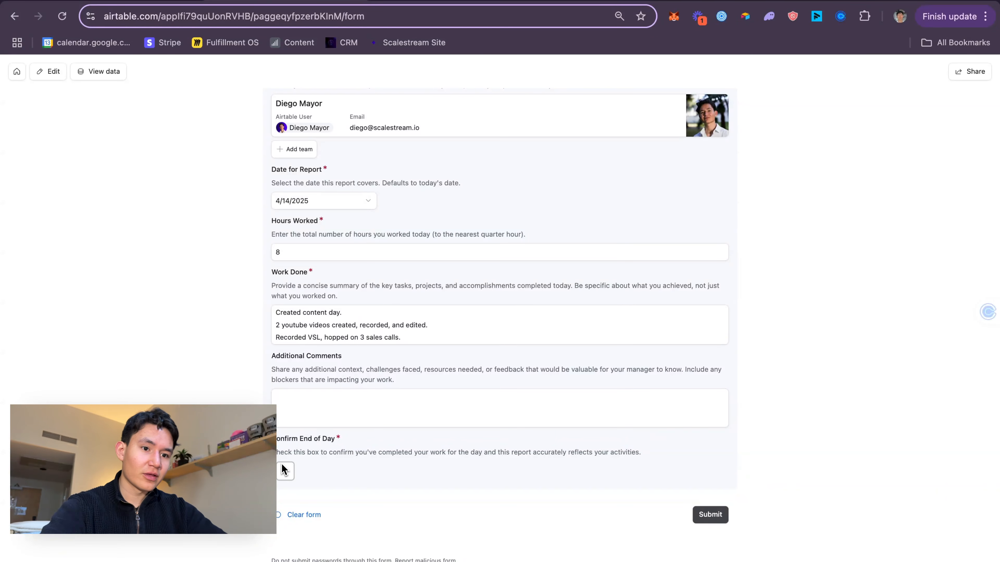
triple_click(374, 362)
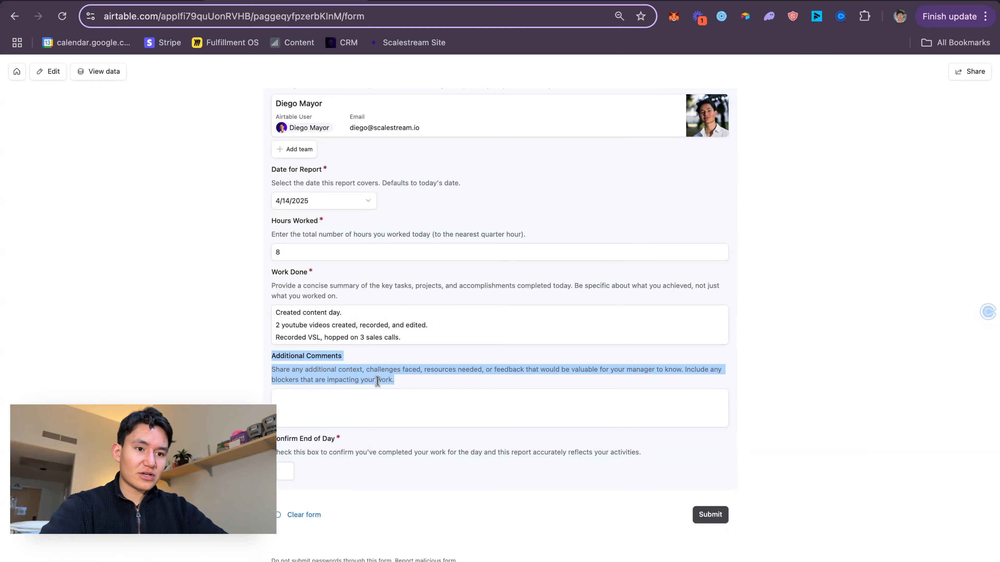
left_click(384, 423)
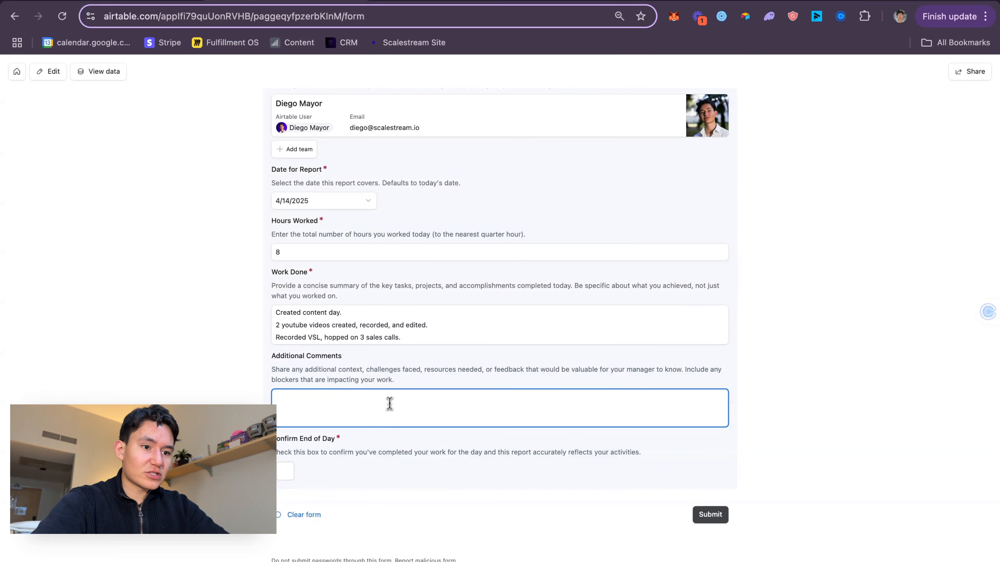
triple_click(430, 388)
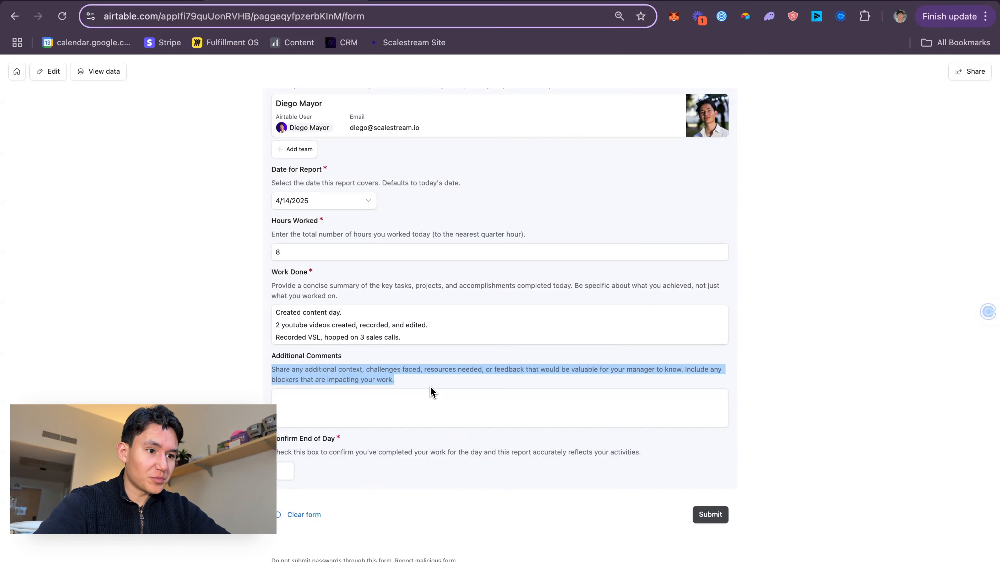
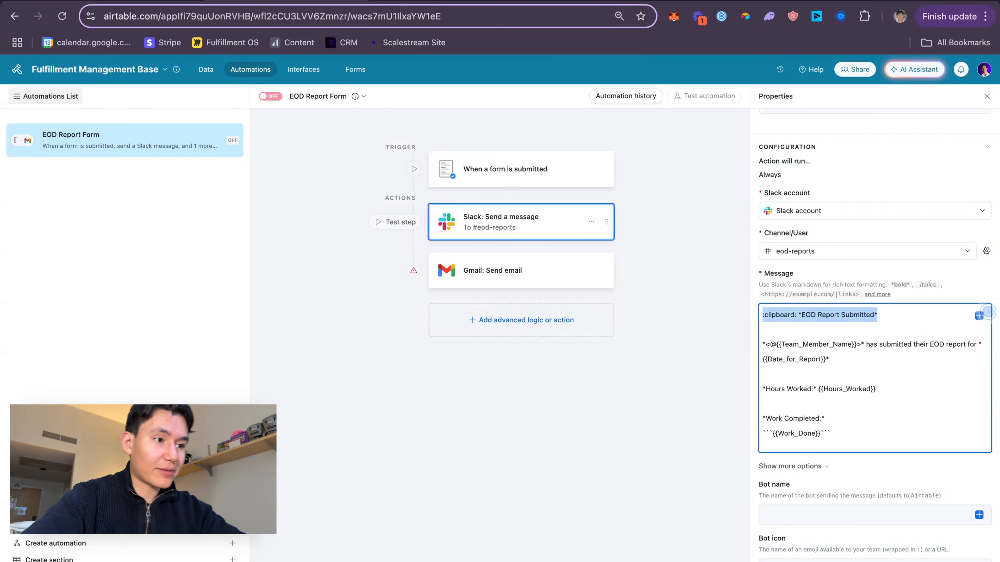
- Delete the {{Team_Member_Name}} placeholder between "<@" and ">" in the automation's Slack message
left_click(832, 332)
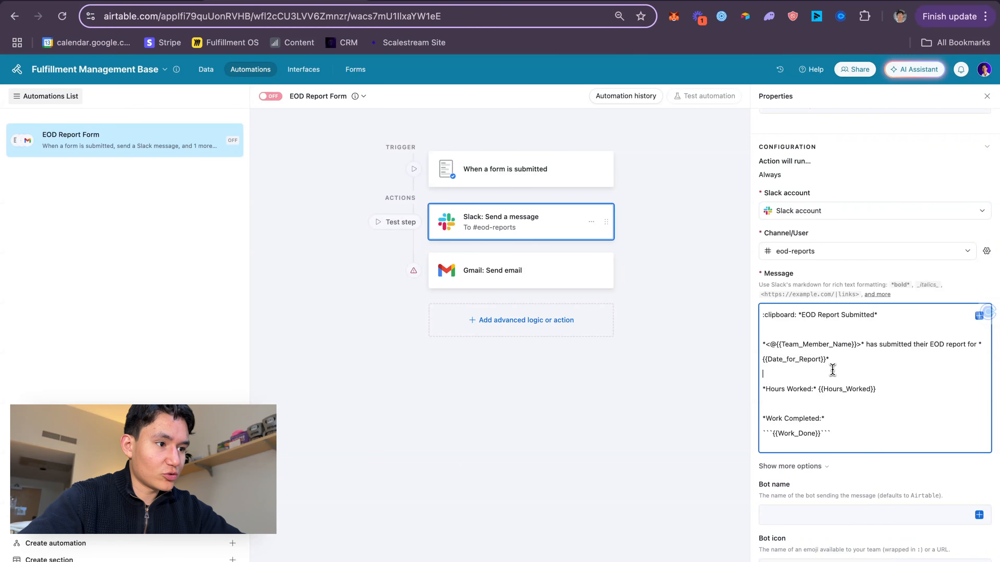
triple_click(858, 353)
left_click(826, 350)
triple_click(826, 350)
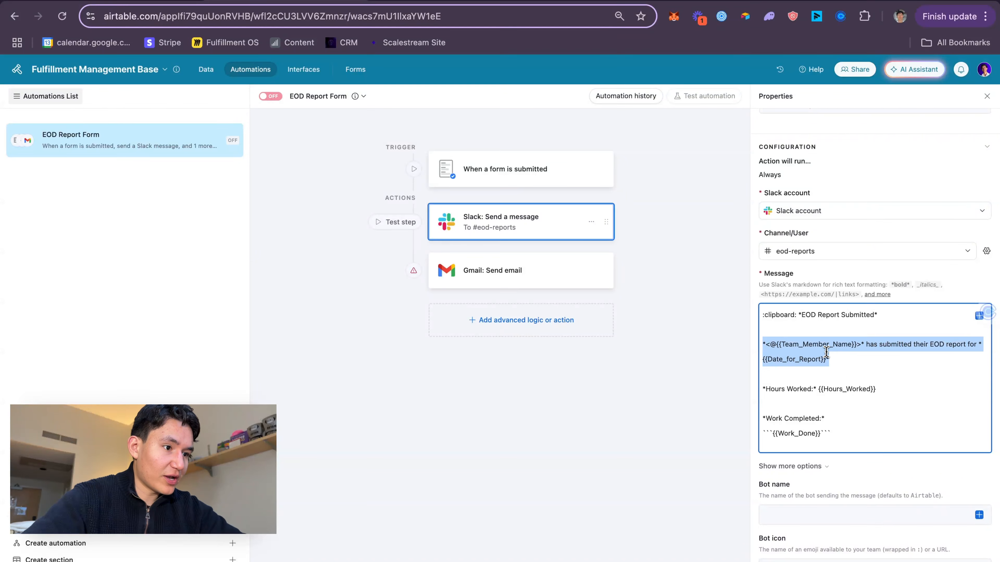
left_click(858, 353)
triple_click(857, 349)
left_click(802, 342)
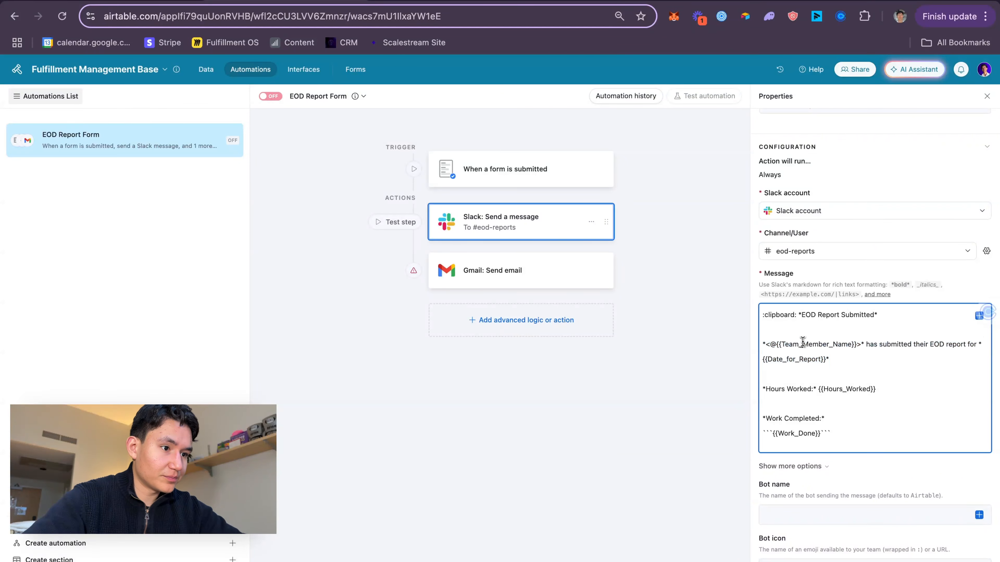
left_click_drag(778, 346, 853, 347)
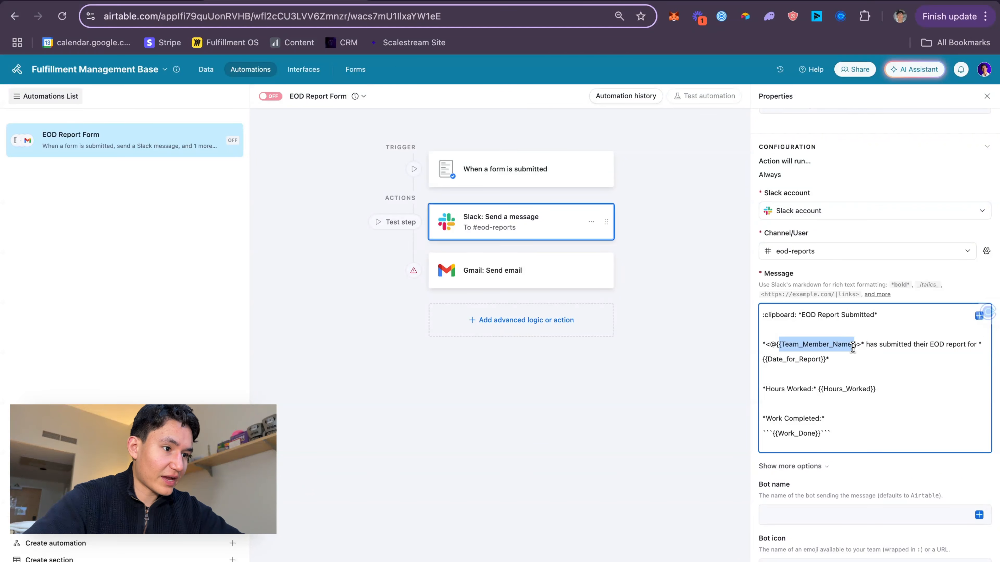
key("BackSpace")
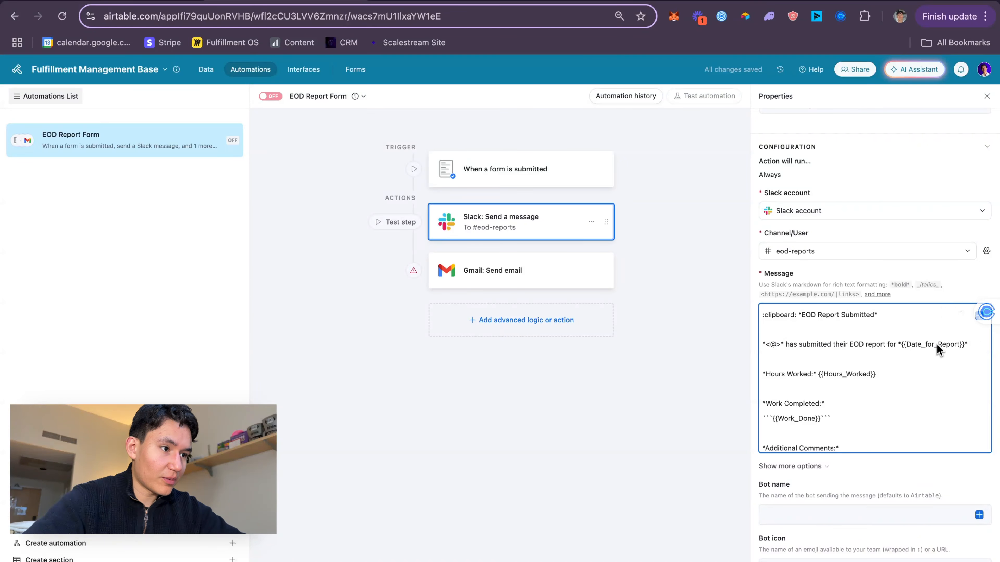
- Dismiss the Calendly floating button covering the Slack message box and close its notice
left_click(956, 314)
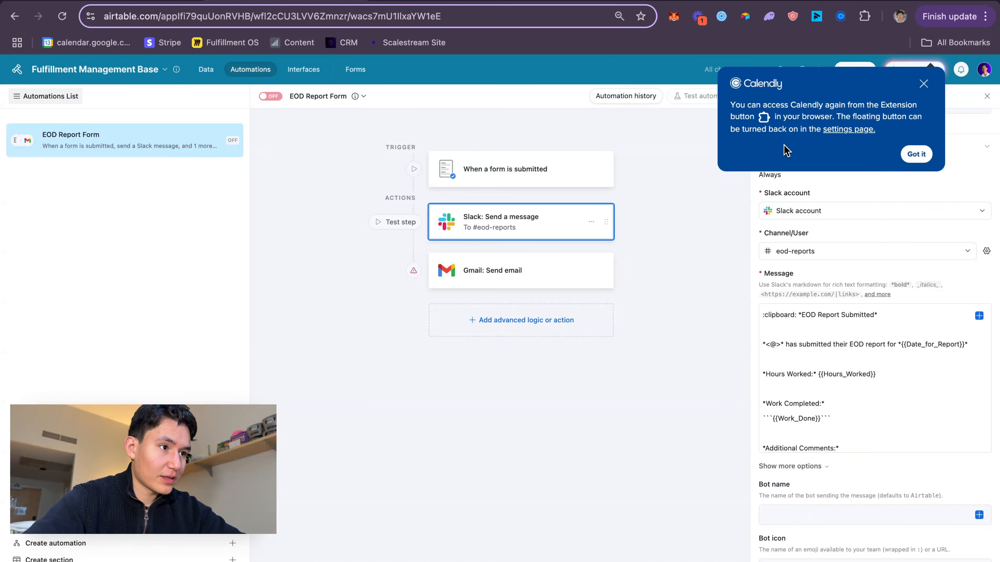
left_click(923, 84)
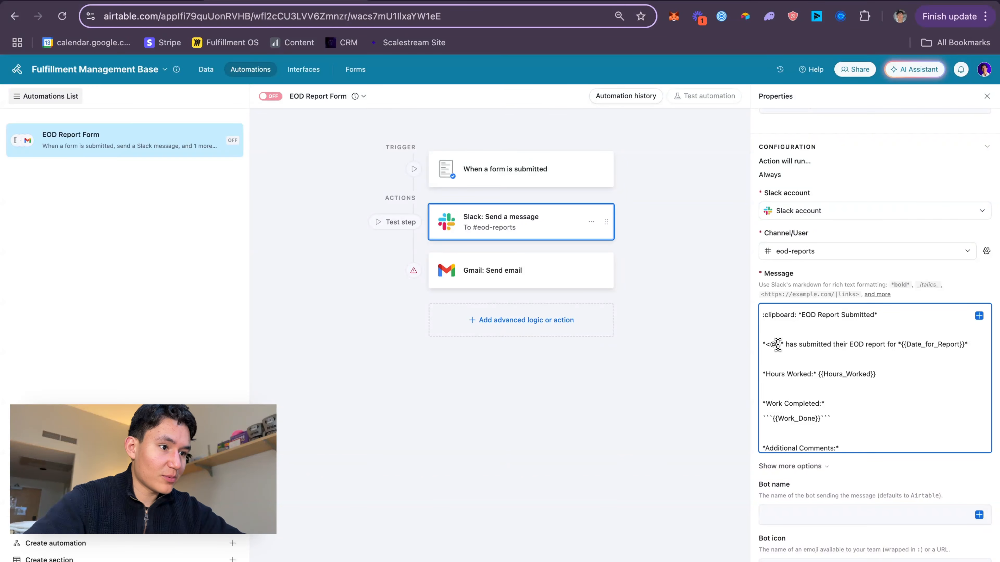
- Add a lookup field for Slack Member ID, based on Team Member Linked, to the Productivity reports table
left_click(206, 75)
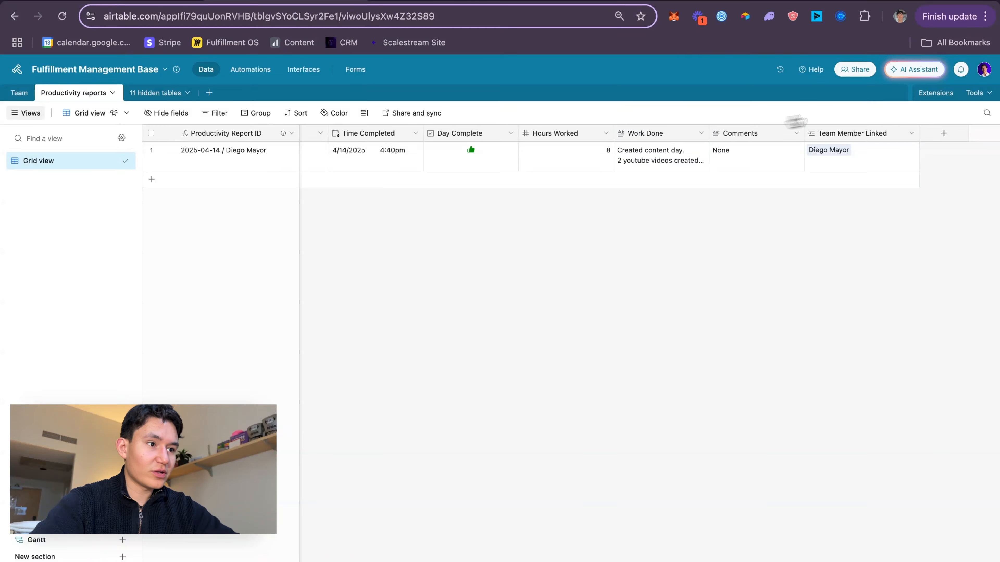
left_click(911, 133)
left_click(851, 183)
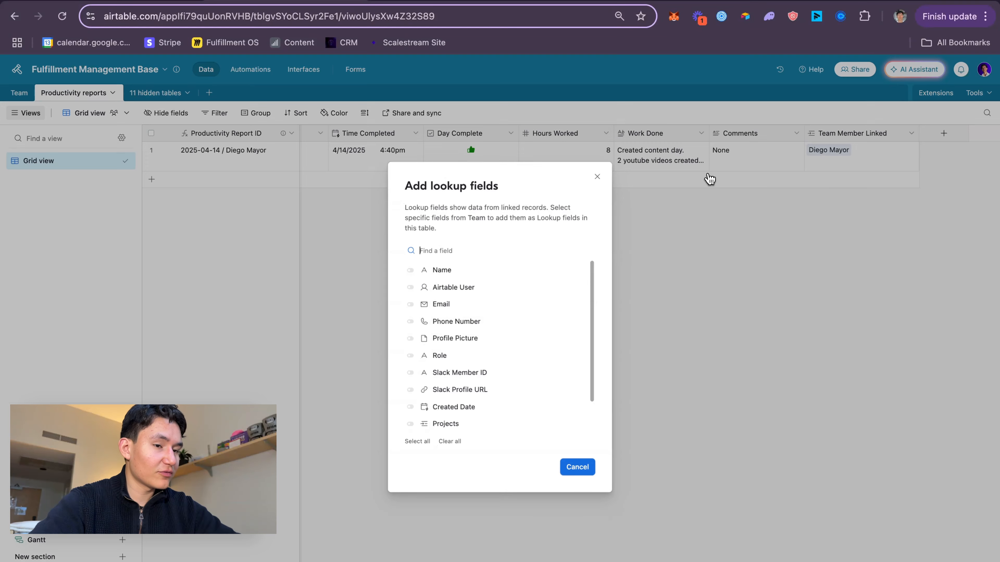
scroll(462, 315, "down", 1)
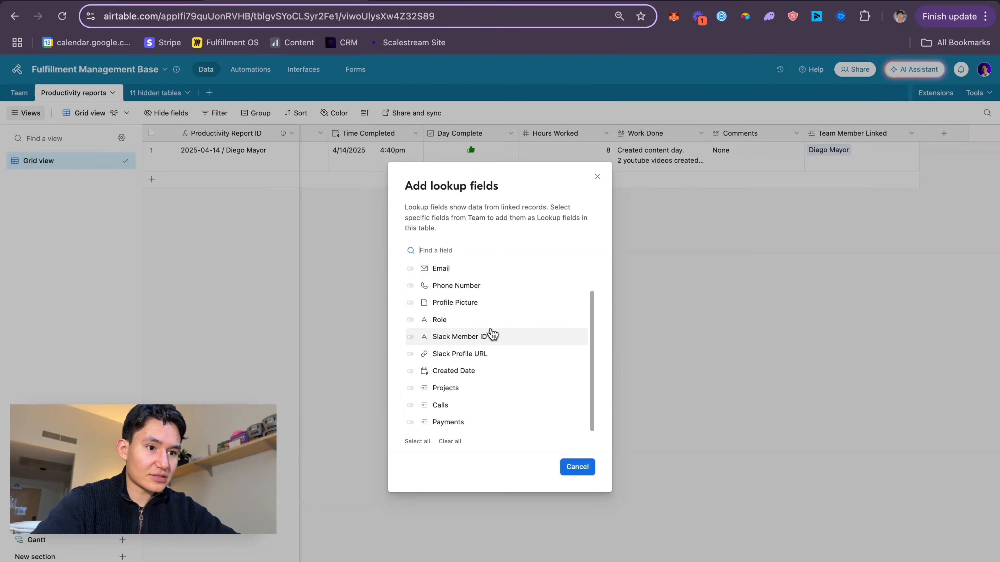
left_click(476, 337)
left_click(571, 467)
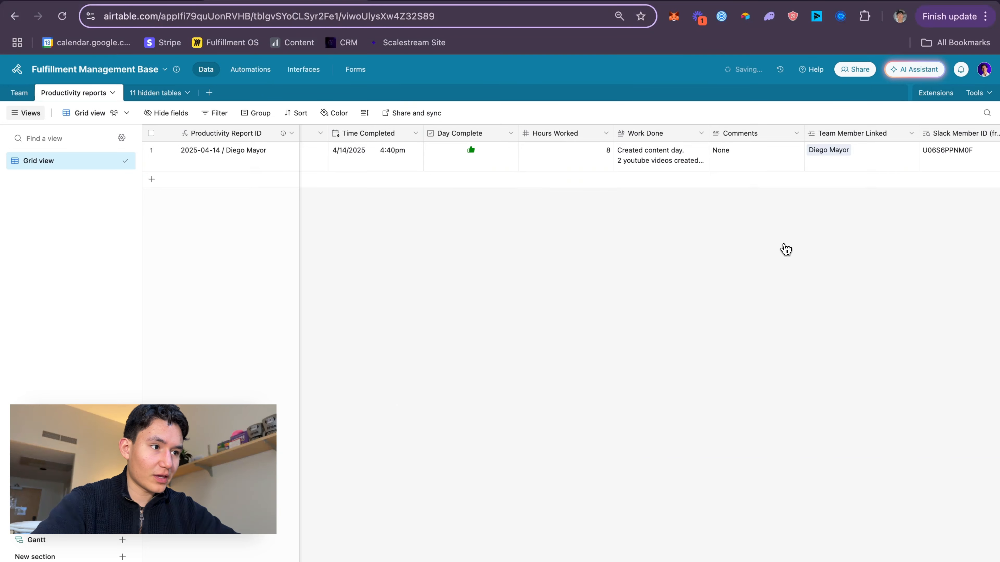
- Inspect the new Slack Member ID lookup field and its cell in the submitted report's row
scroll(899, 157, "right", 2)
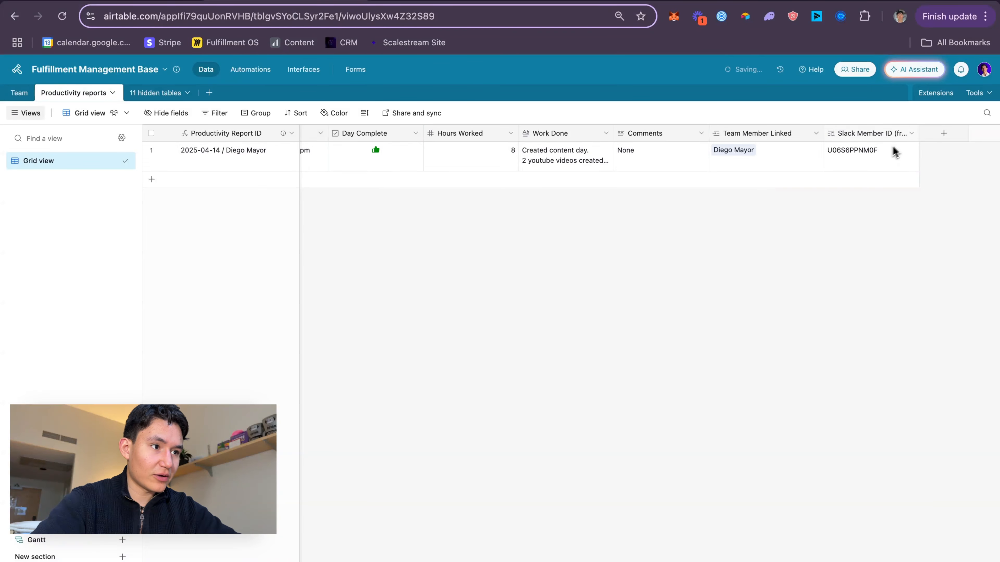
left_click(884, 159)
left_click(905, 136)
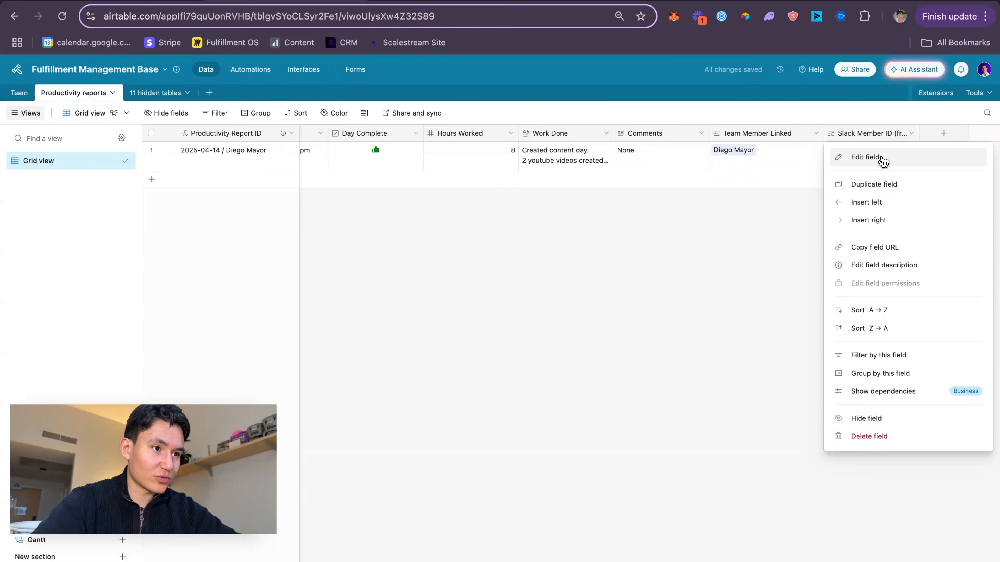
left_click(882, 158)
key("Escape")
left_click(809, 158)
double_click(849, 170)
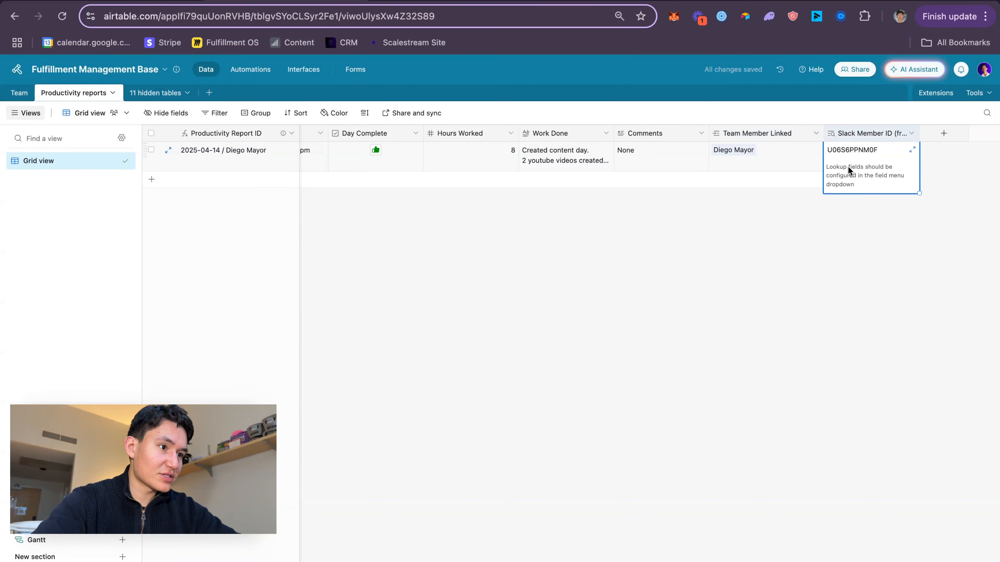
- Open the linked team member's record and compare its Slack Member ID with the lookup cell
left_click(776, 161)
left_click(725, 151)
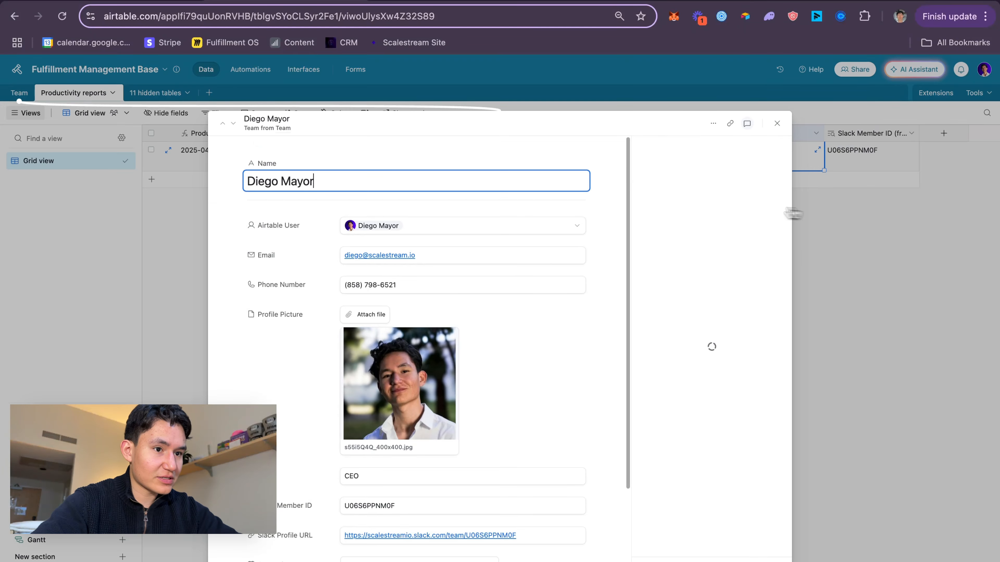
scroll(430, 356, "down", 4)
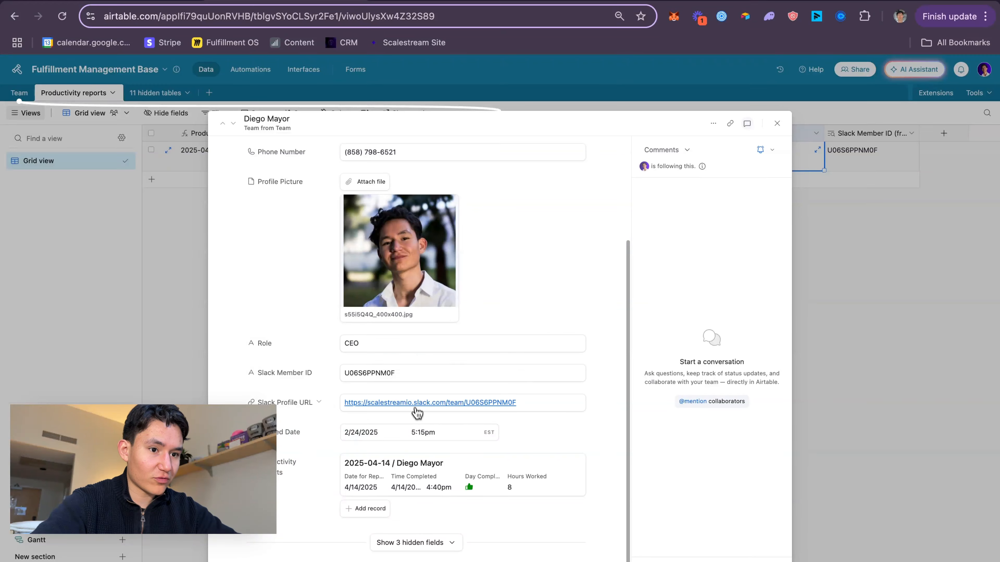
double_click(435, 377)
double_click(460, 378)
left_click(476, 378)
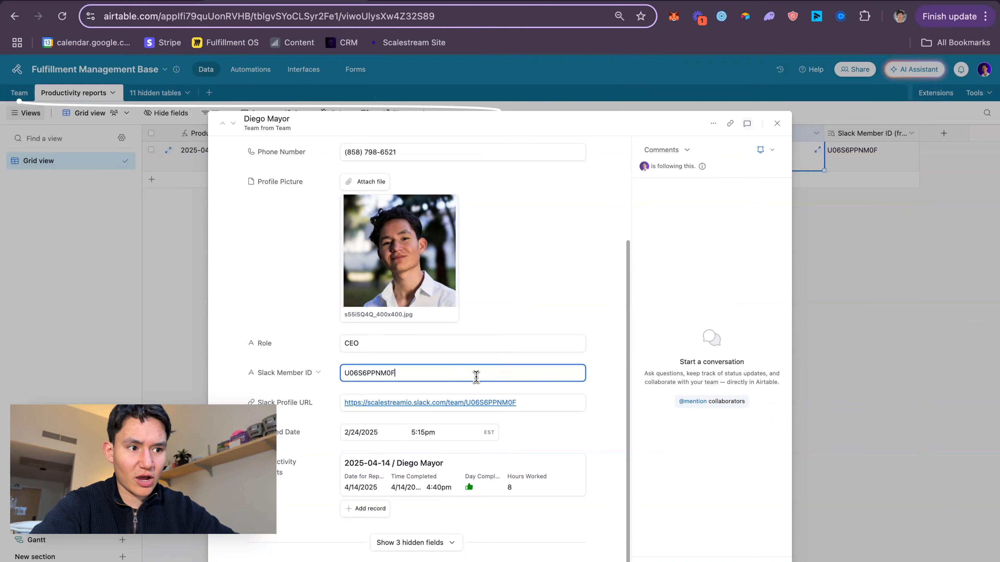
left_click(894, 312)
left_click(884, 169)
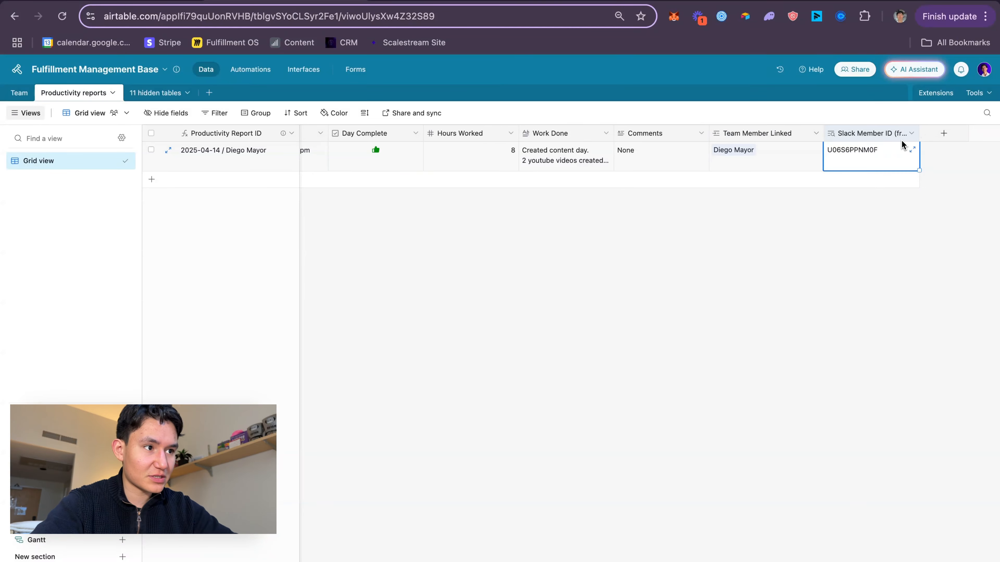
- Rename the new lookup field to "Slack Member ID" in the Productivity reports table
left_click(911, 134)
left_click(893, 167)
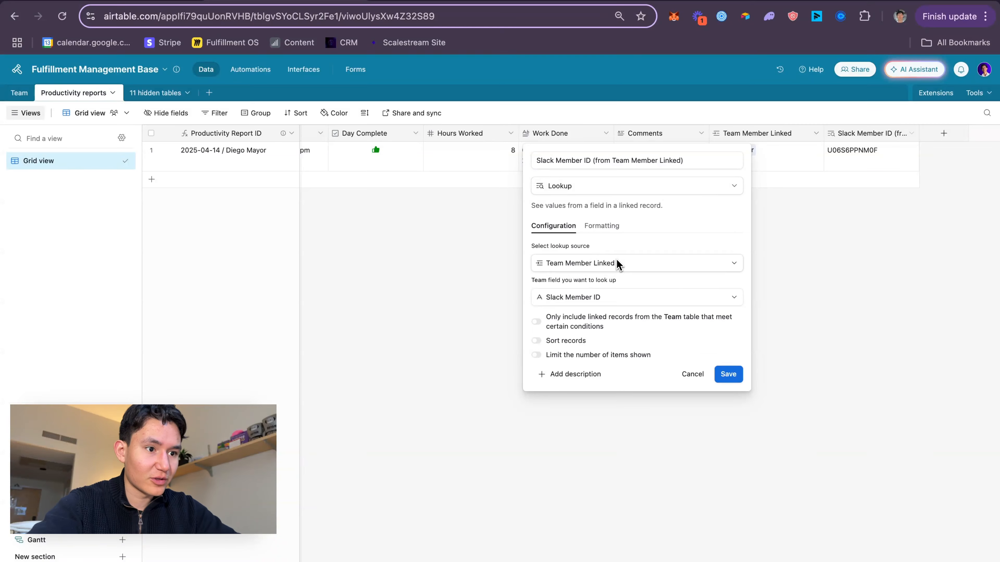
left_click_drag(691, 163, 593, 164)
key("BackSpace")
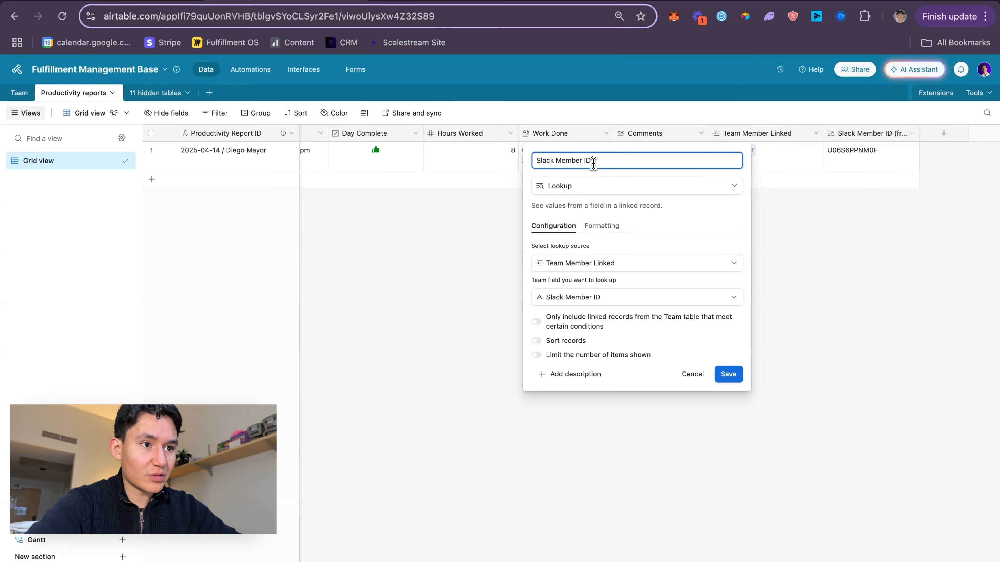
left_click(728, 374)
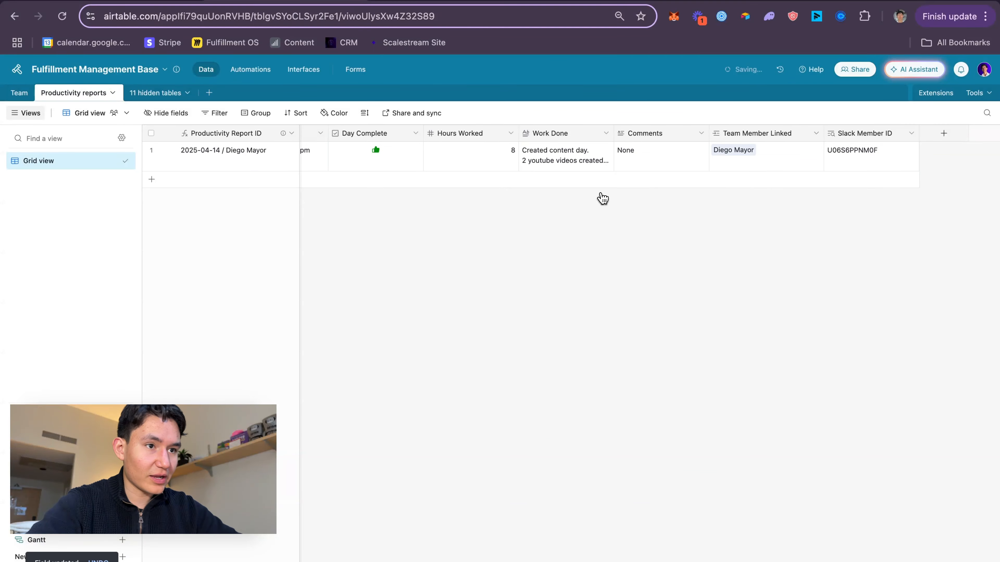
- Insert the Slack Member ID value from the form submission between "<@" and ">" in the automation's Slack message
left_click(246, 72)
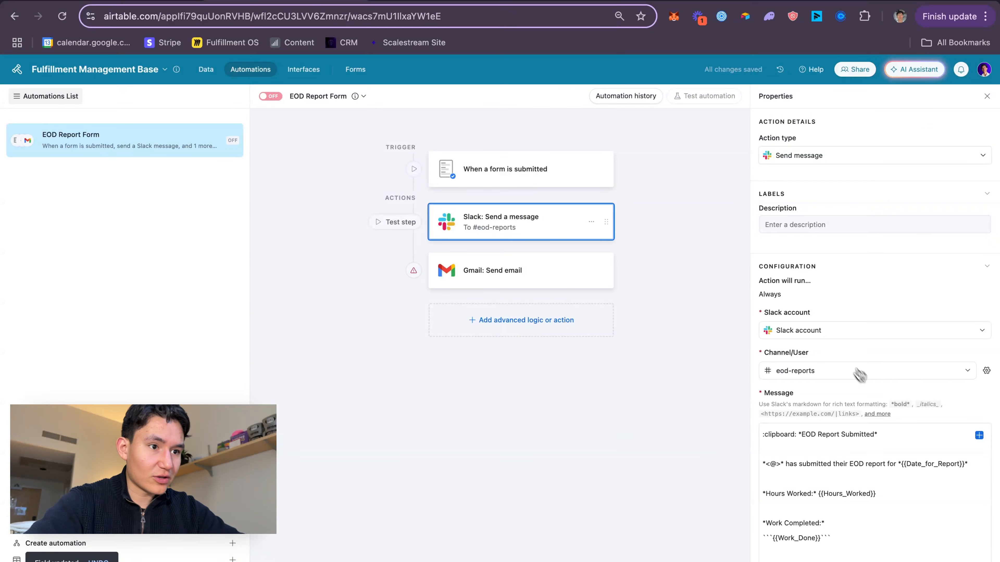
scroll(852, 408, "down", 3)
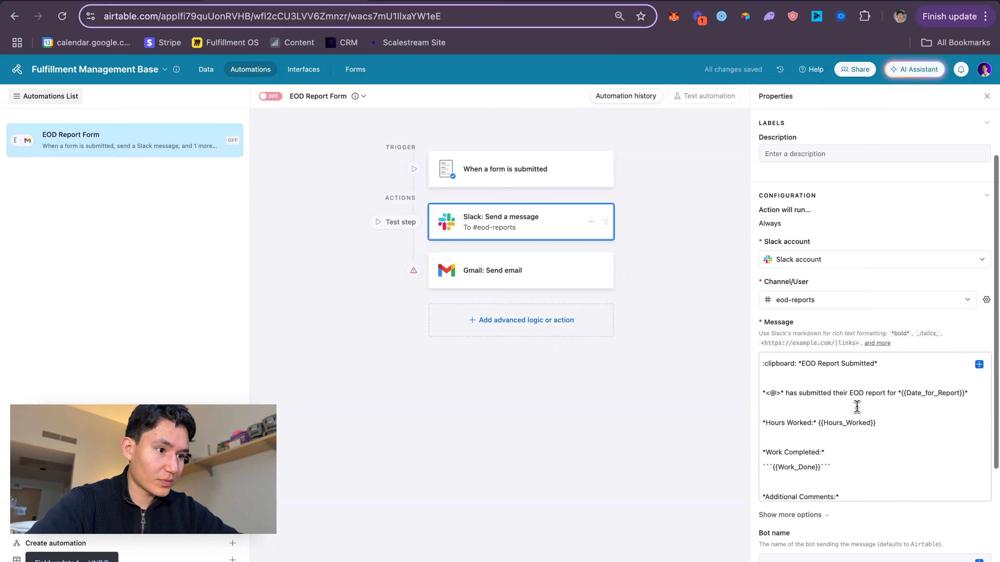
left_click(778, 398)
left_click(979, 365)
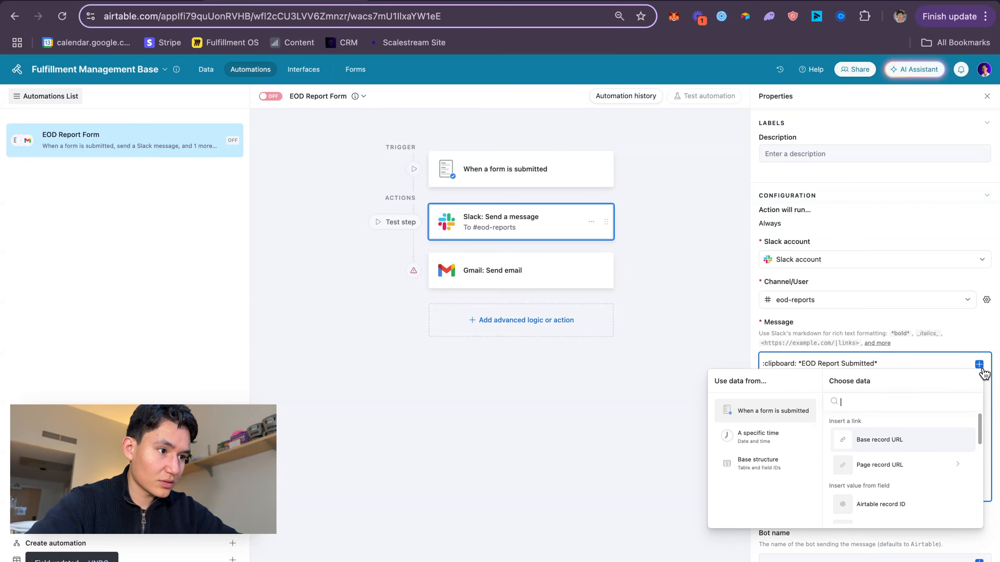
scroll(937, 448, "down", 3)
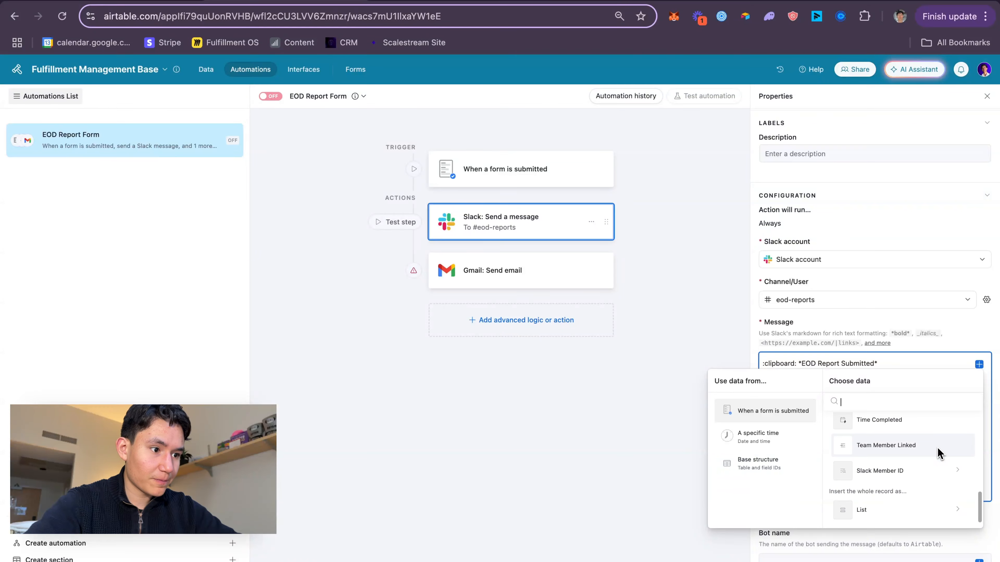
left_click(917, 476)
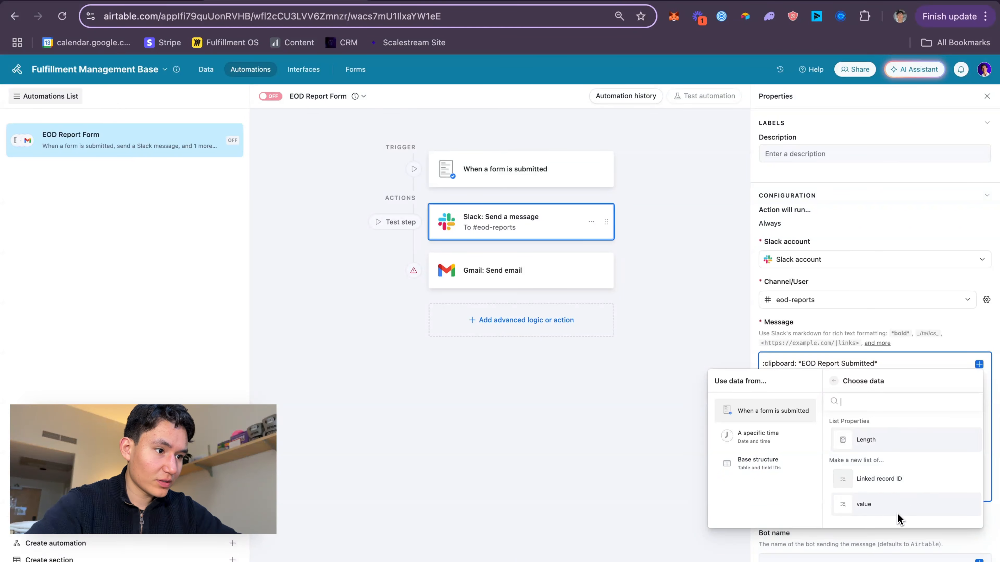
left_click(914, 512)
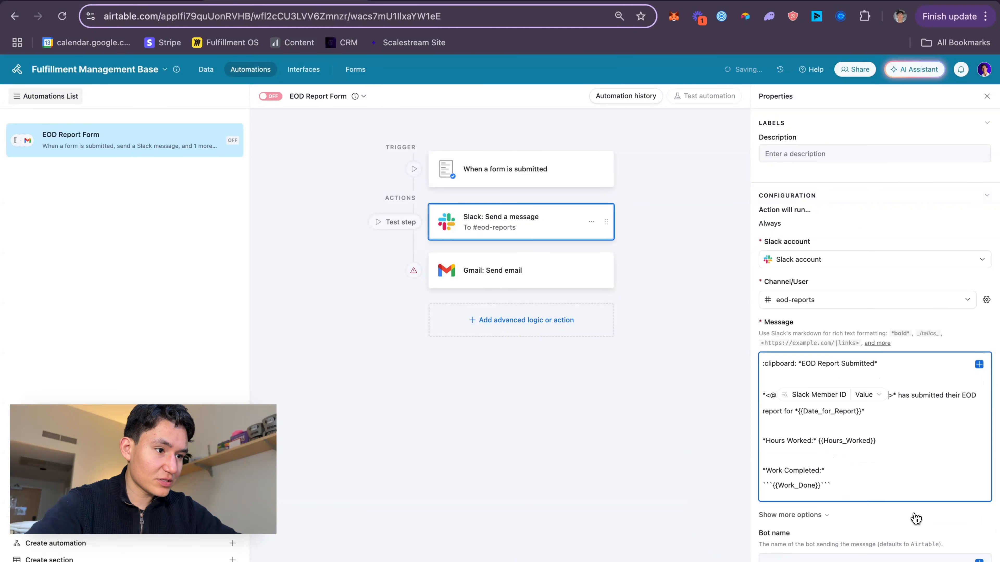
- Replace the {{Date_for_Report}} placeholder in the Slack message with the Date for Report field from the form submission
triple_click(907, 396)
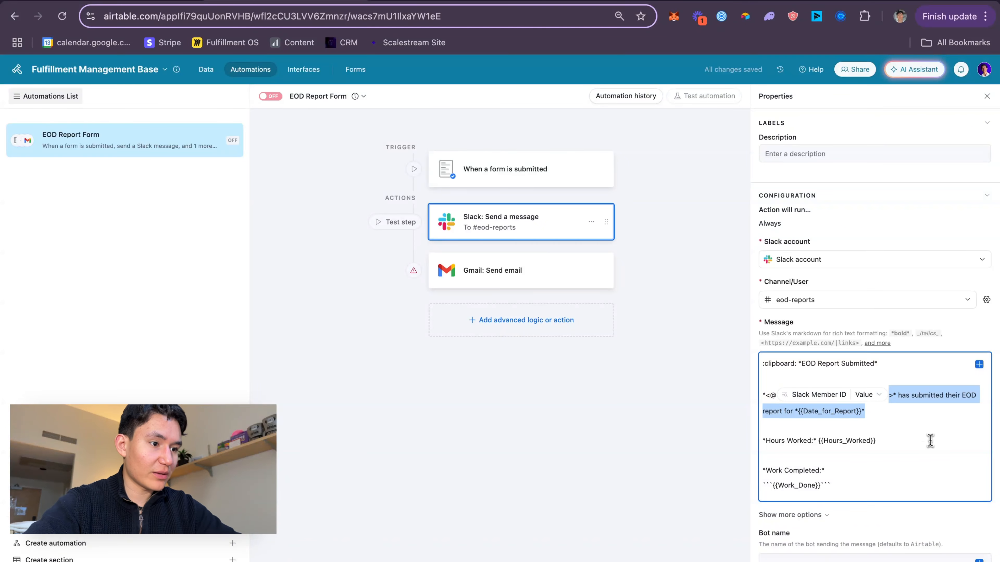
left_click(938, 417)
left_click_drag(864, 412, 796, 413)
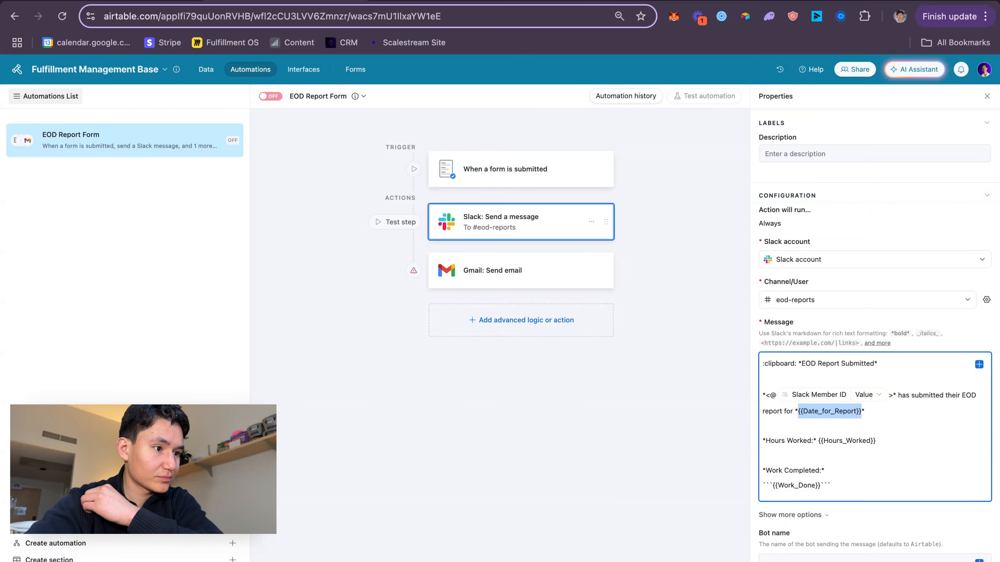
key("BackSpace")
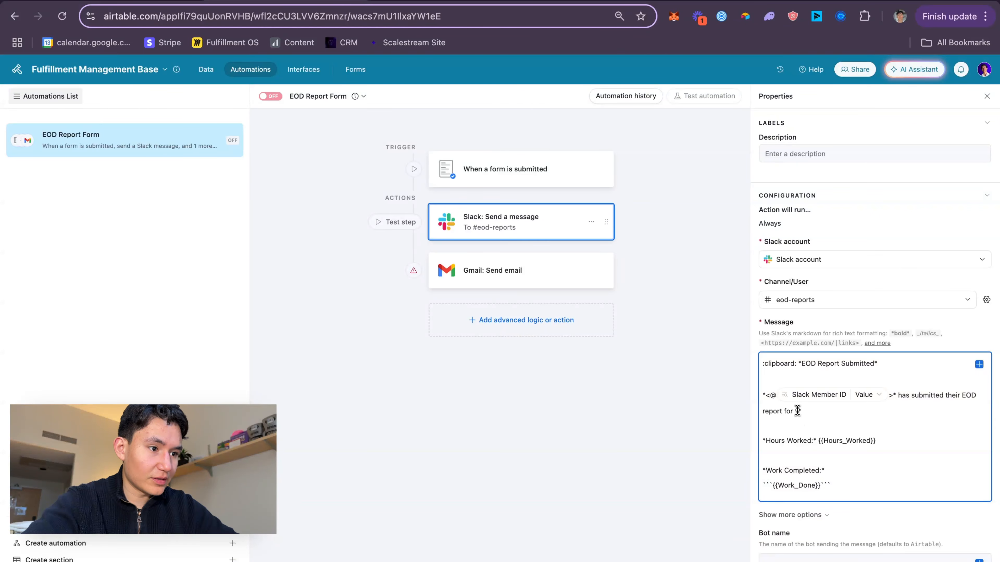
left_click(979, 365)
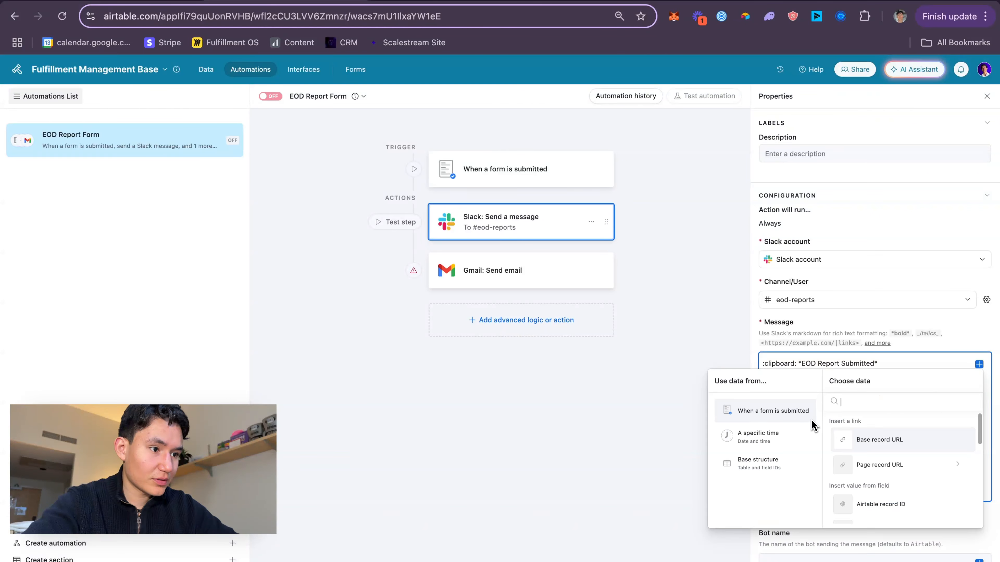
left_click(946, 356)
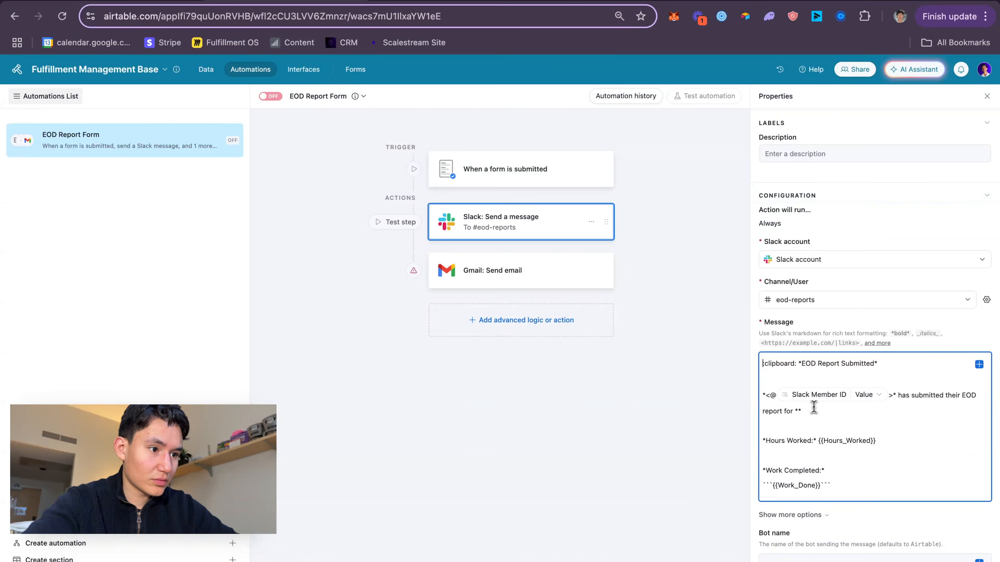
left_click(978, 365)
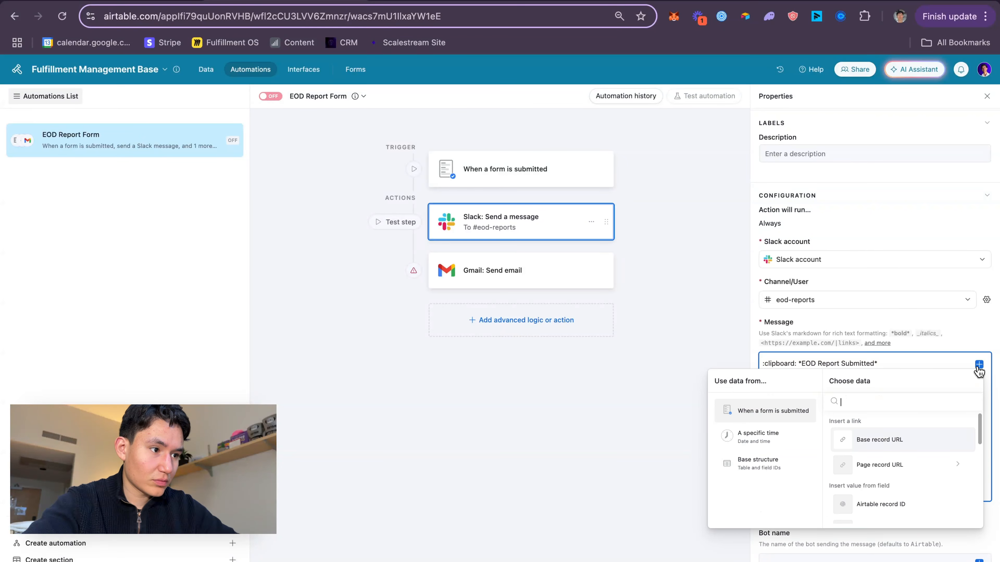
type("date")
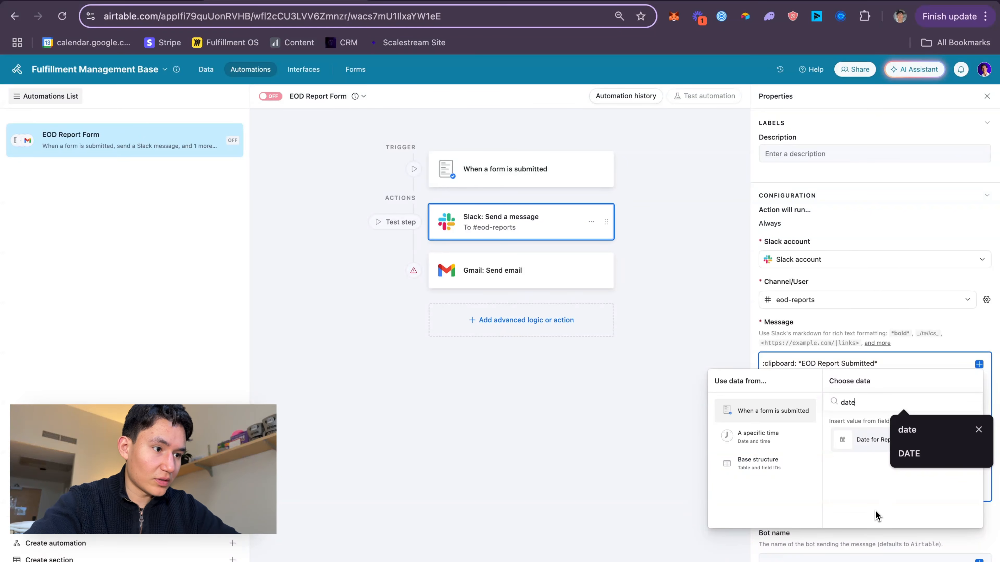
left_click(914, 447)
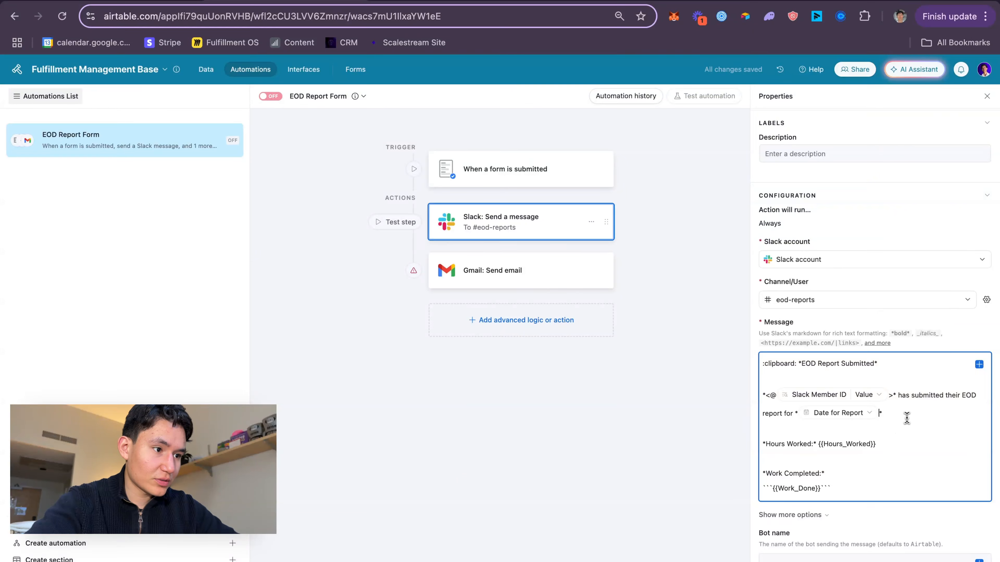
- Replace the {{Hours_Worked}} placeholder in the Slack message with the Hours Worked field from the form submission
scroll(887, 435, "down", 1)
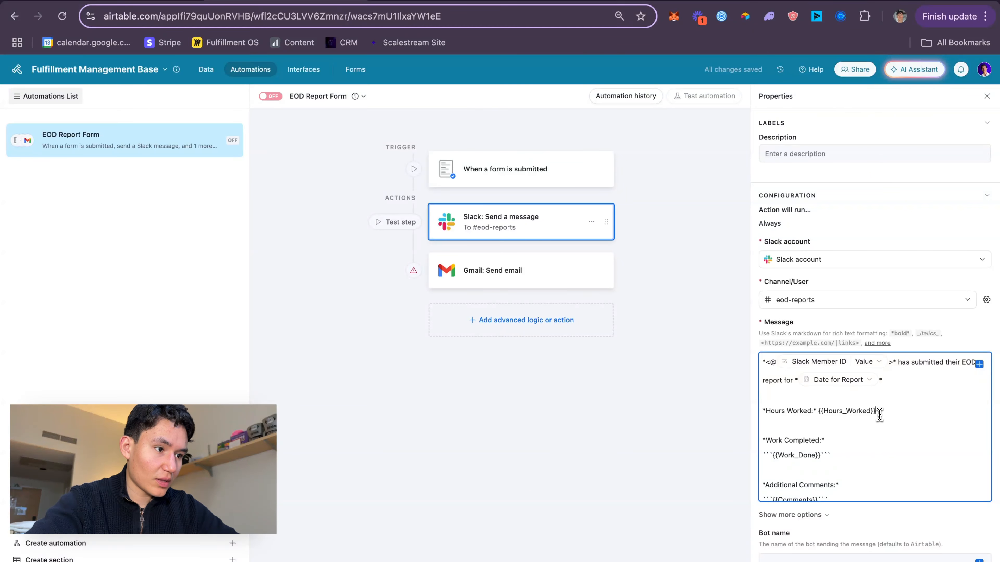
left_click_drag(876, 412, 820, 413)
key("BackSpace")
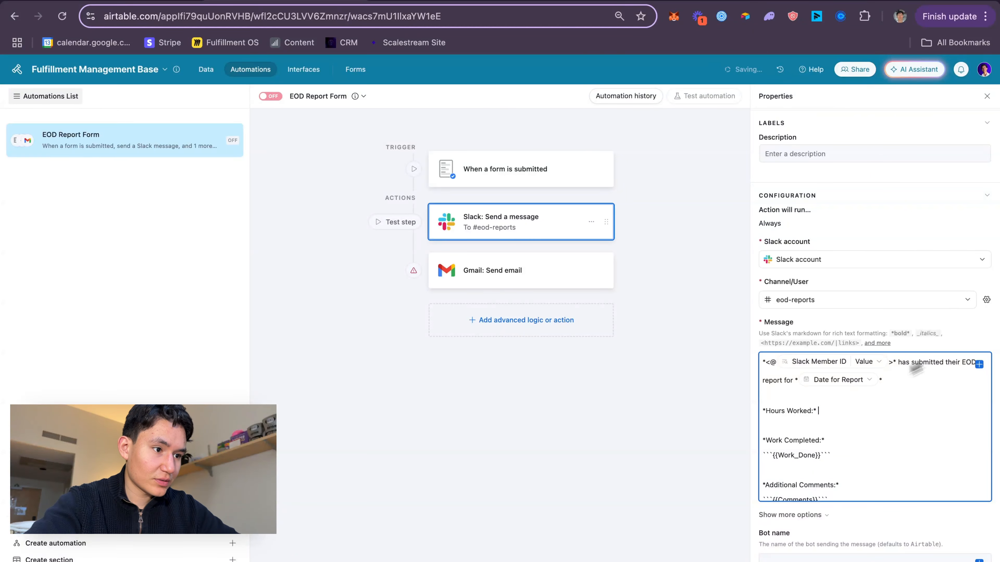
left_click(978, 364)
type("hours")
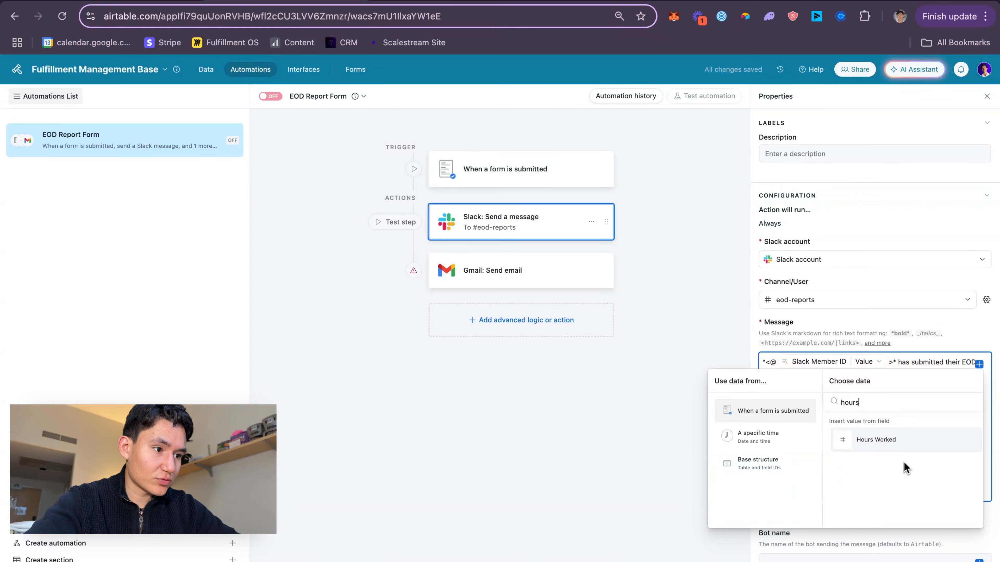
left_click(886, 447)
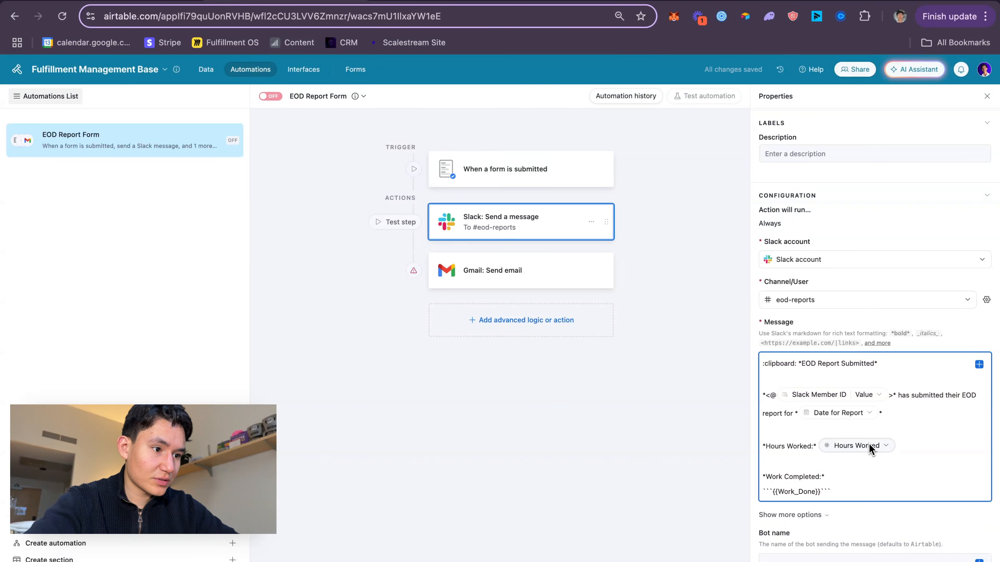
- Replace the {{Work_Done}} placeholder in the Slack message with the Work Done field from the form submission
scroll(815, 475, "down", 2)
left_click_drag(831, 463, 772, 463)
left_click(788, 464)
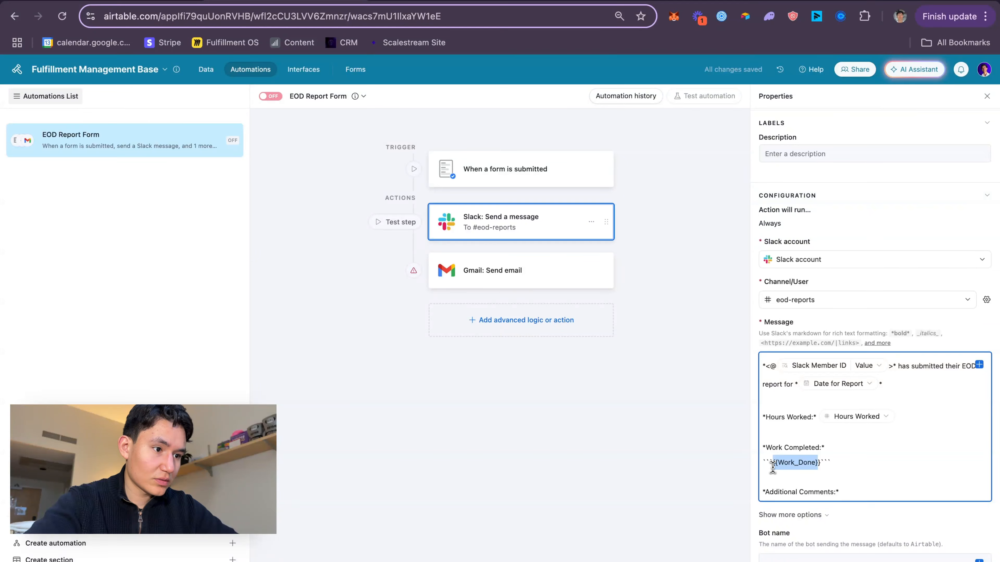
key("BackSpace")
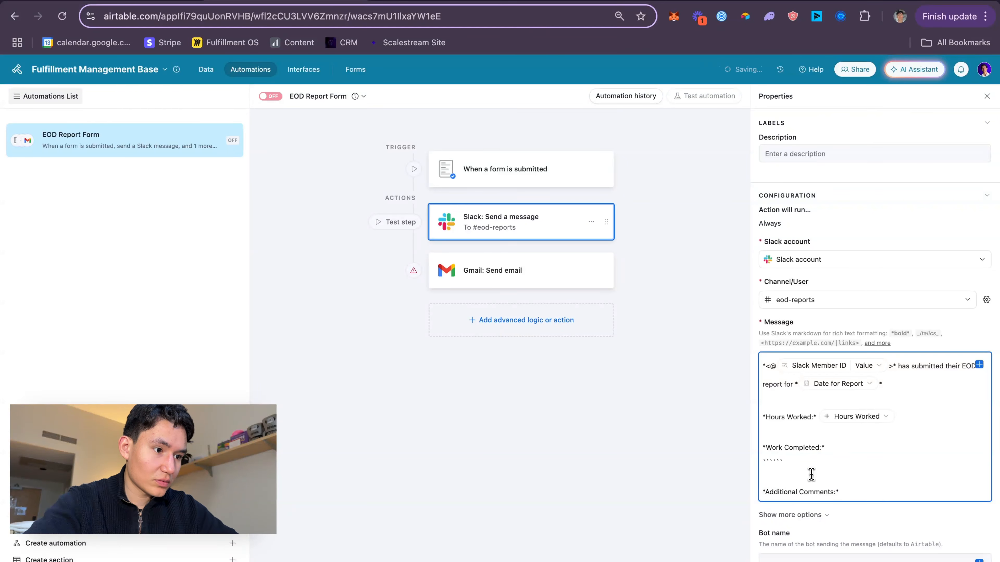
left_click(980, 366)
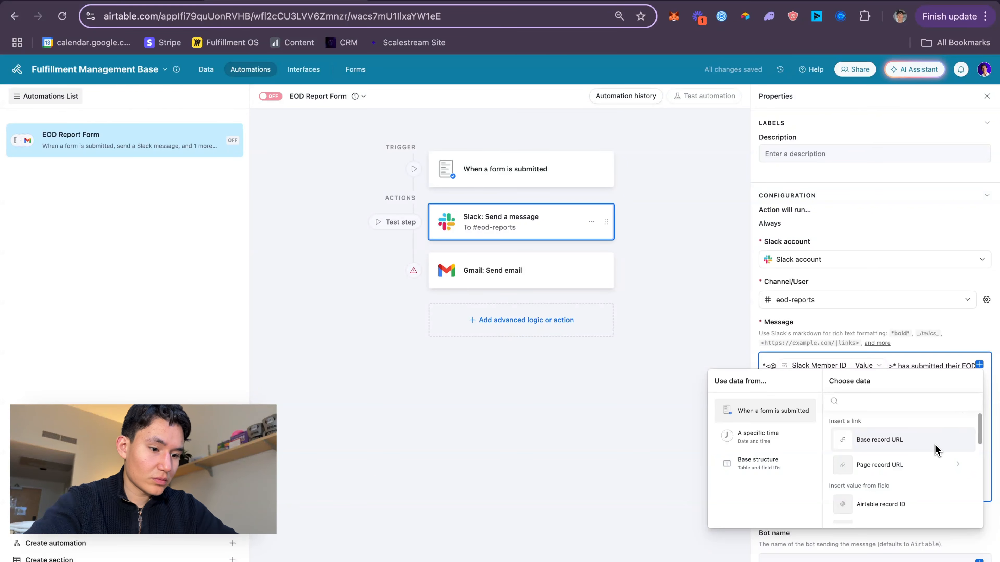
type("work")
left_click(927, 472)
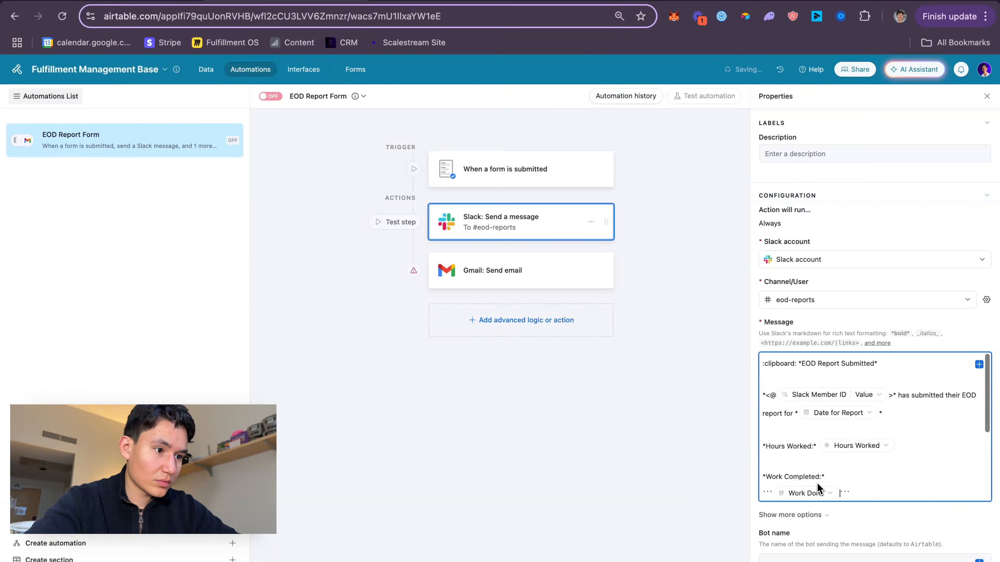
- Replace the {{Comments}} placeholder under Additional Comments in the Slack message with the Comments field from the form submission
scroll(826, 445, "down", 3)
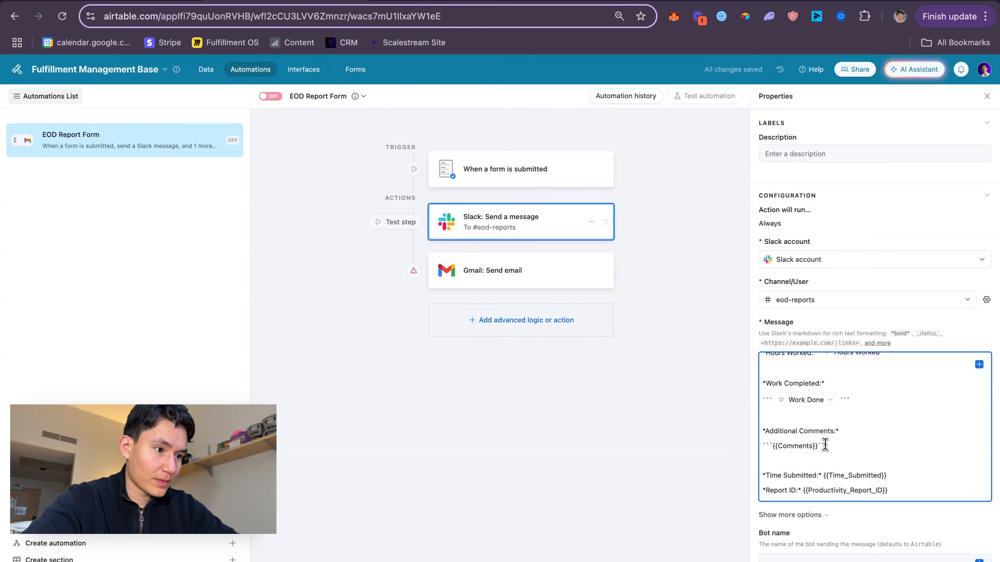
left_click_drag(818, 446, 774, 449)
key("BackSpace")
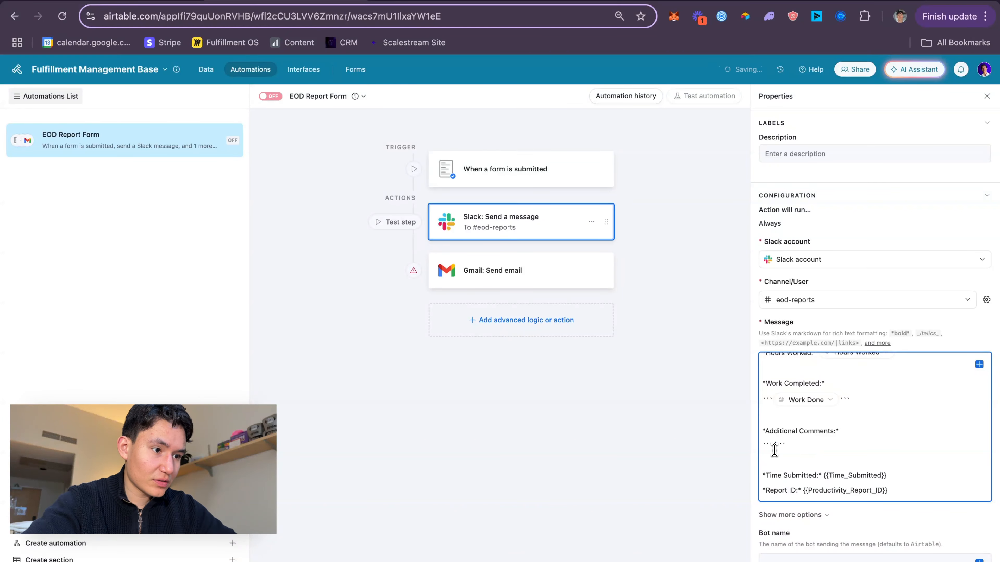
left_click(978, 364)
type("addi")
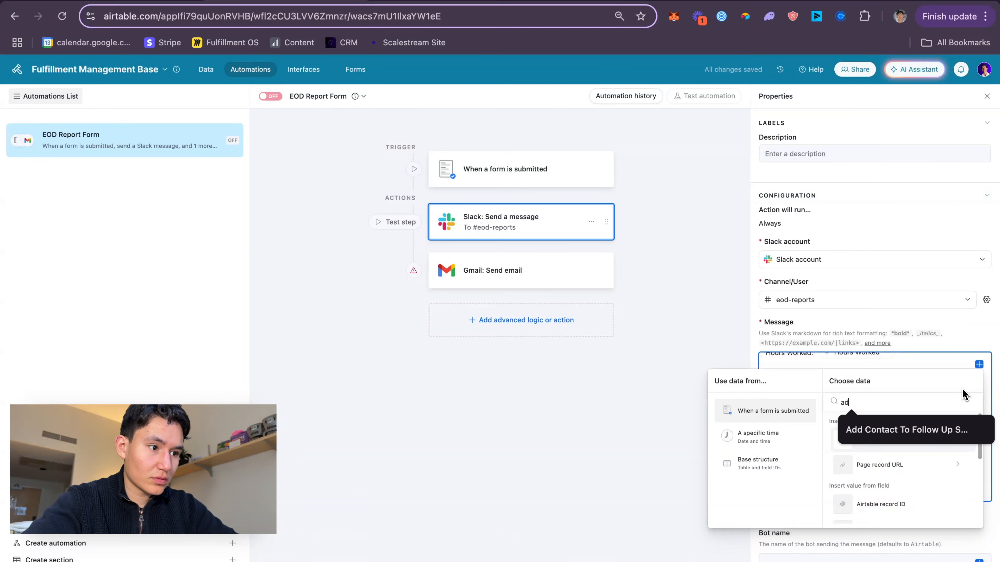
key("BackSpace")
key("BackSpace")
key("BackSpace")
key("BackSpace")
type("comm")
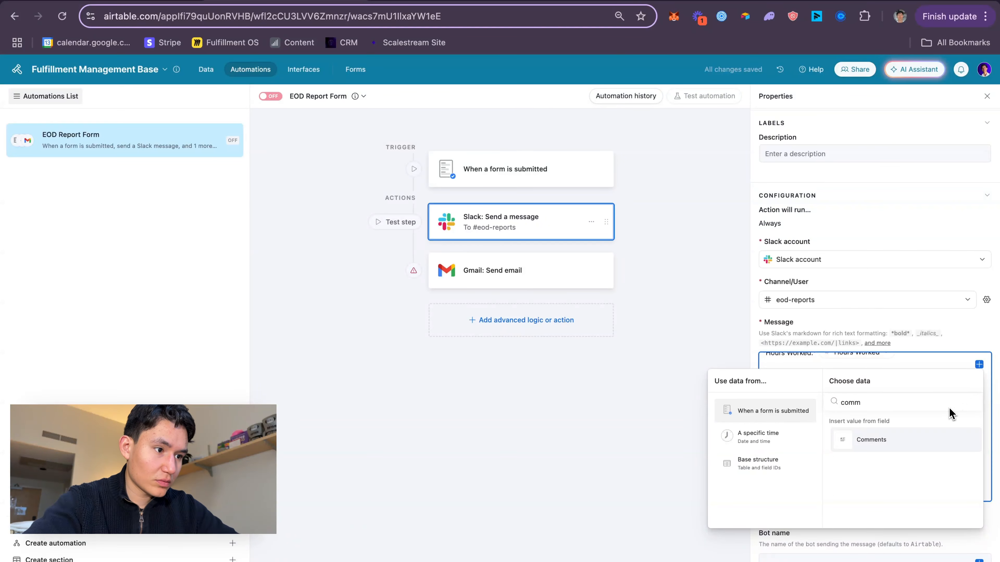
left_click(932, 443)
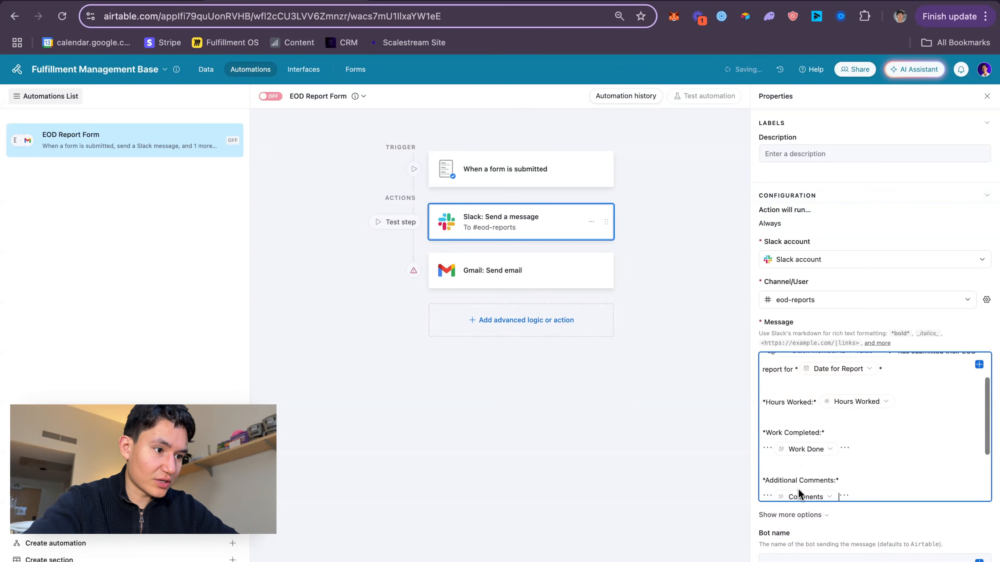
- Replace the {{Time_Submitted}} placeholder in the Slack message with the Time Completed field from the form submission
scroll(802, 480, "down", 3)
left_click_drag(822, 446, 887, 447)
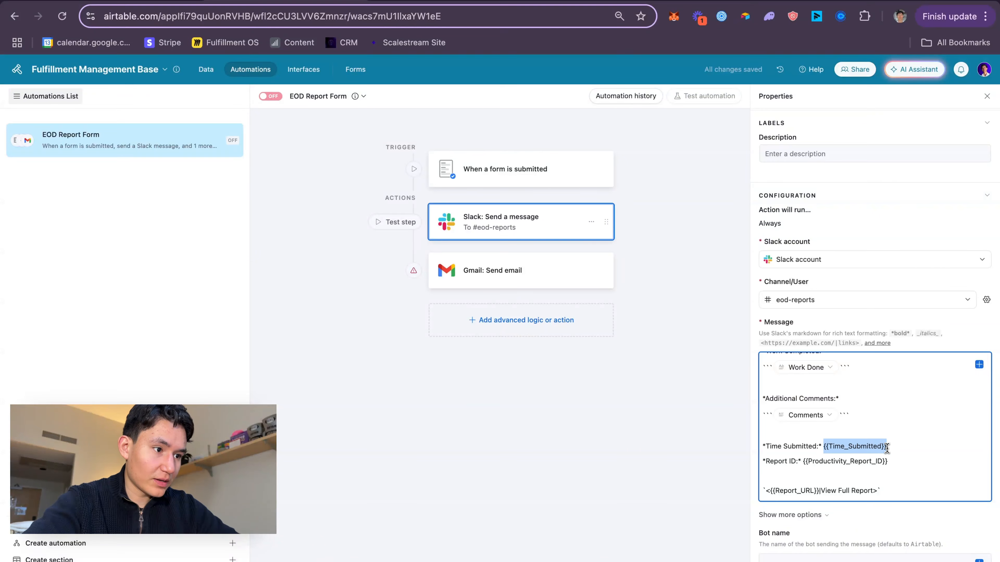
key("BackSpace")
left_click(979, 364)
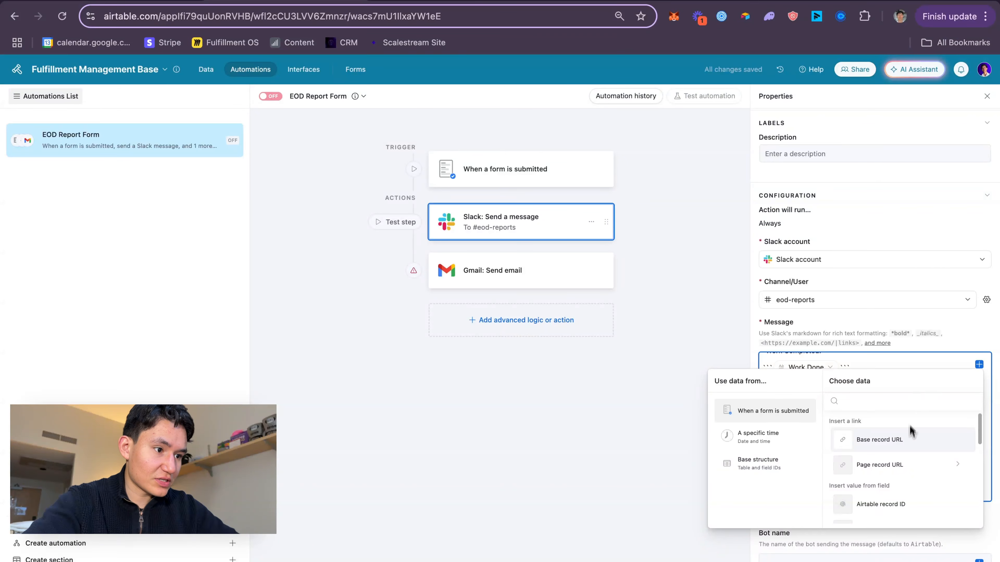
scroll(906, 471, "down", 2)
type("time")
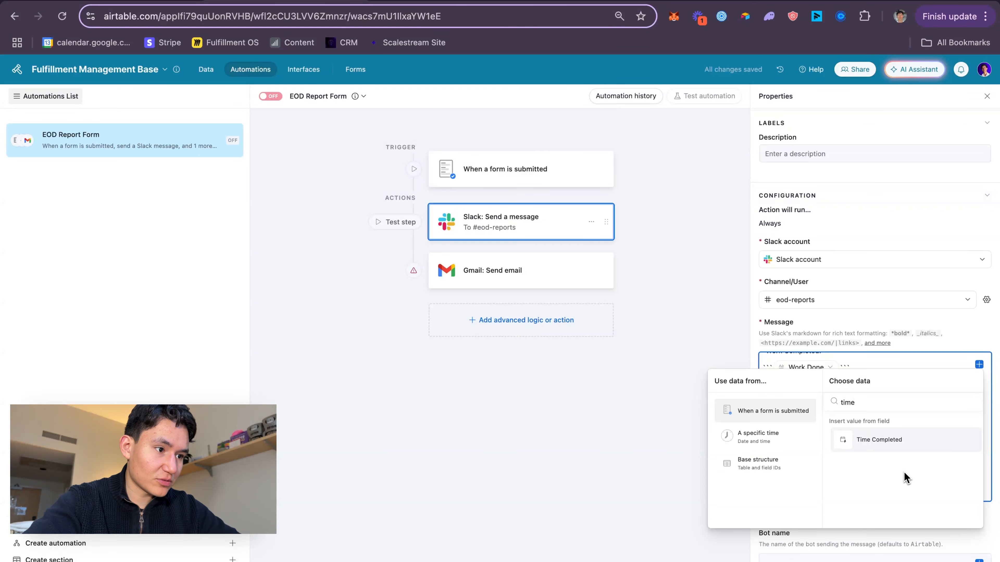
left_click(894, 442)
- Replace the {{Productivity_Report_ID}} placeholder in the Slack message with the Productivity Report ID field from the form submission
scroll(888, 449, "down", 3)
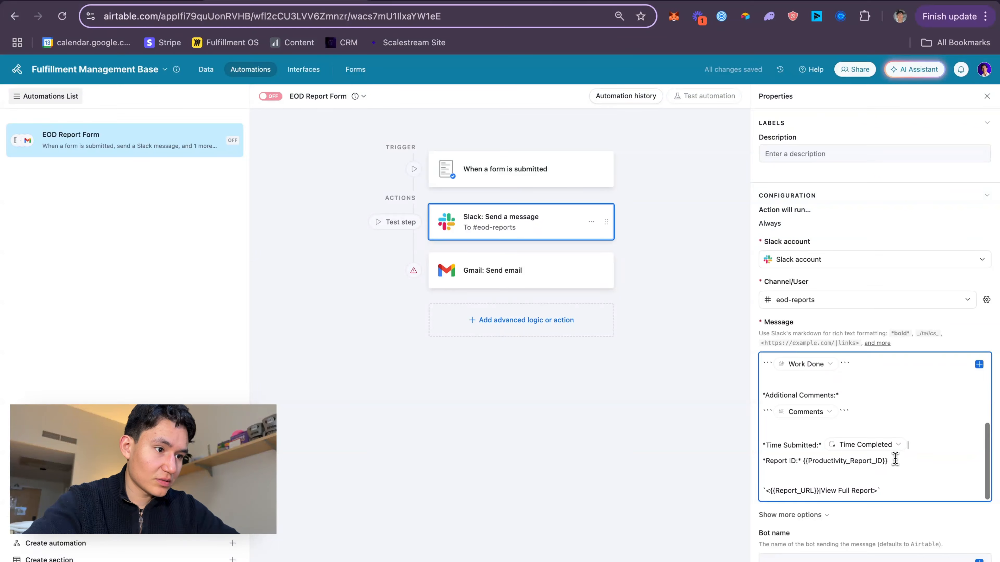
left_click_drag(895, 459, 803, 467)
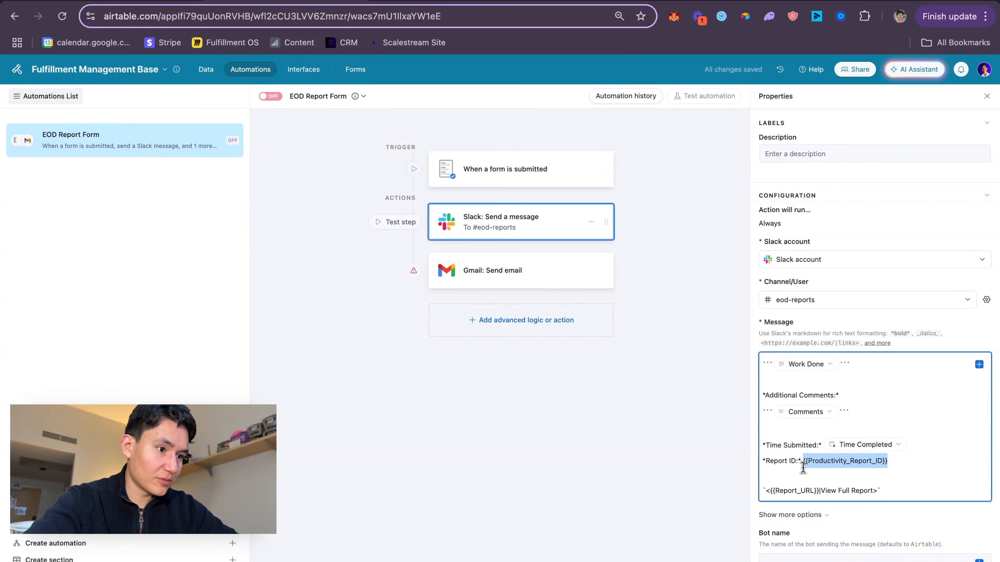
key("BackSpace")
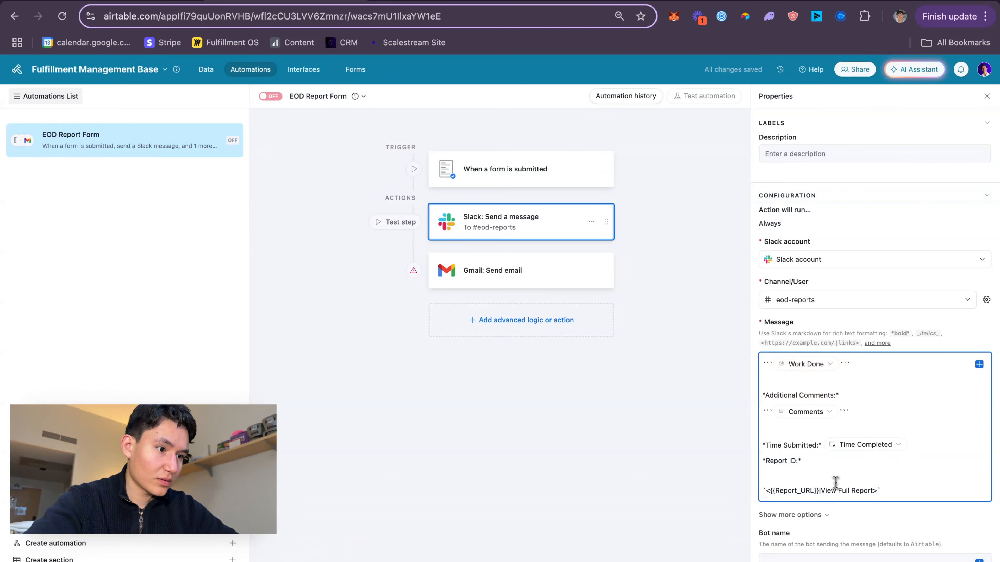
left_click(979, 364)
type("repor")
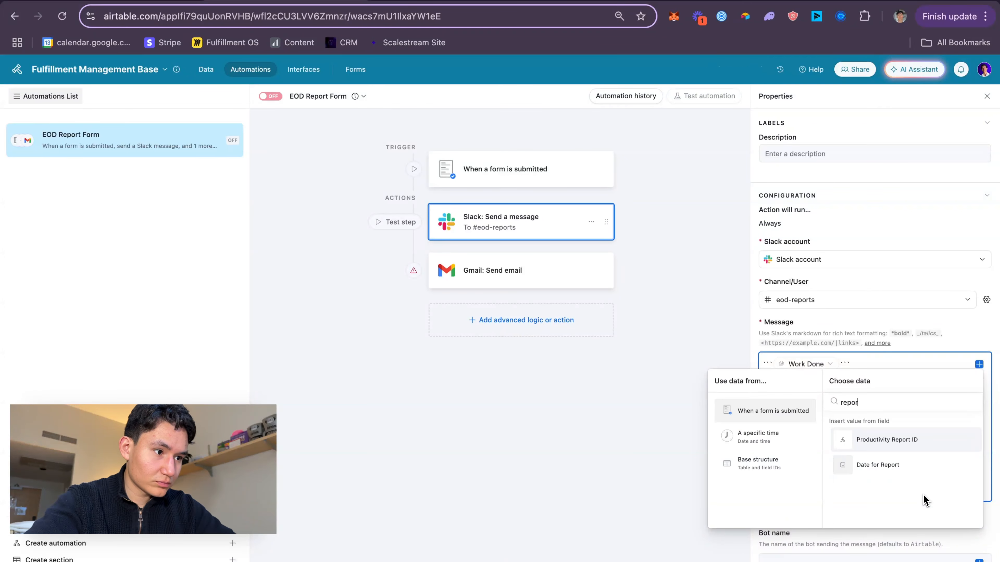
type("t")
left_click(931, 435)
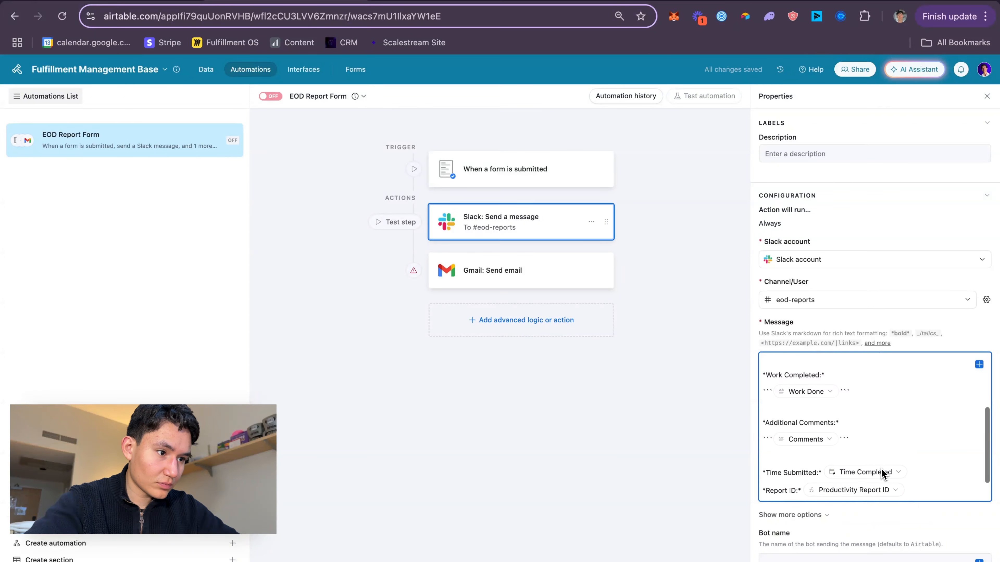
- Delete the Time Submitted and Report ID lines from the Slack message, along with the extra blank lines
scroll(879, 474, "down", 2)
left_click(902, 487)
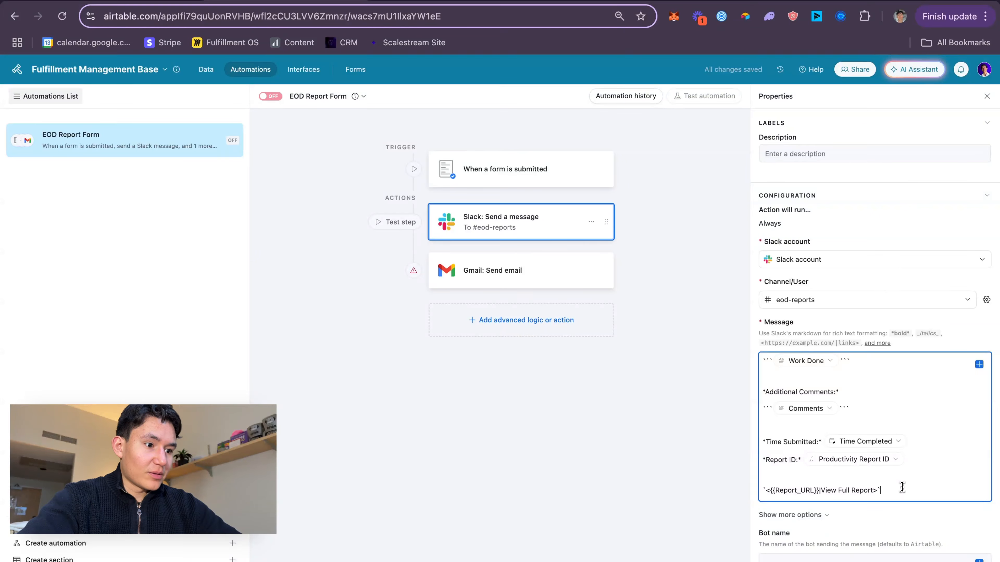
left_click_drag(933, 460, 758, 436)
key("BackSpace")
key("BackSpace")
key("BackSpace")
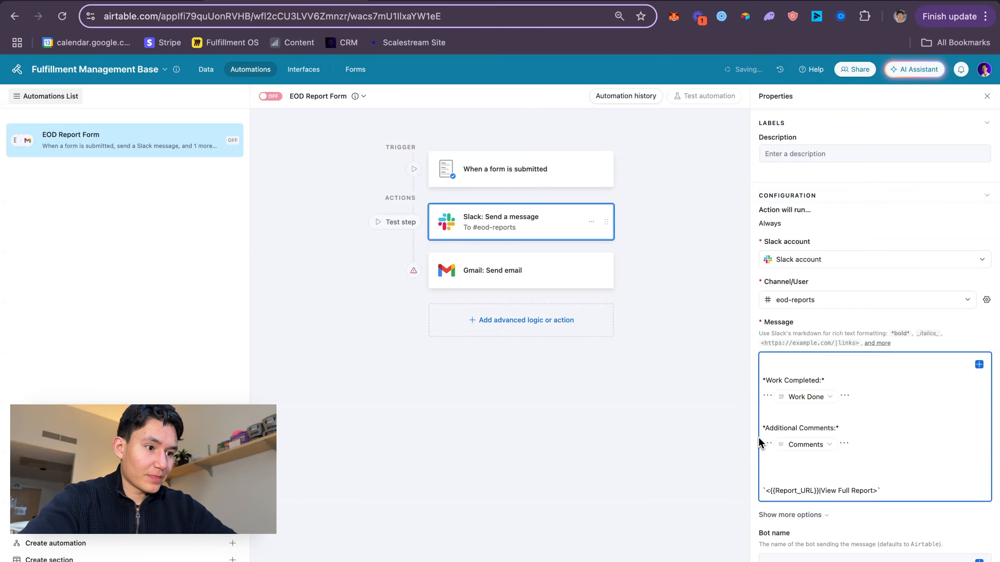
scroll(834, 456, "down", 1)
- Replace the {{Report_URL}} placeholder in the message's View Full Report link with the Base record URL from the form submission
triple_click(804, 442)
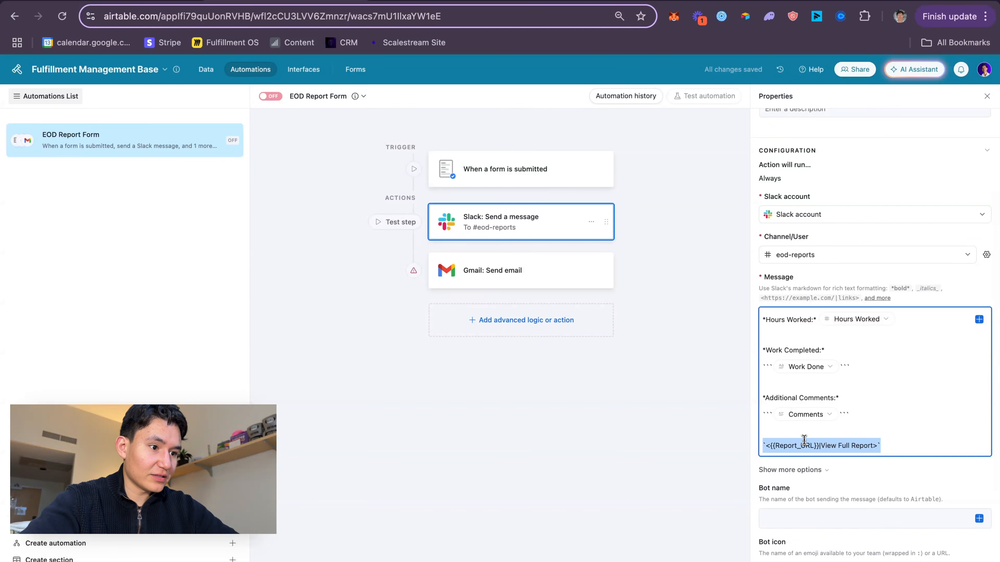
double_click(783, 446)
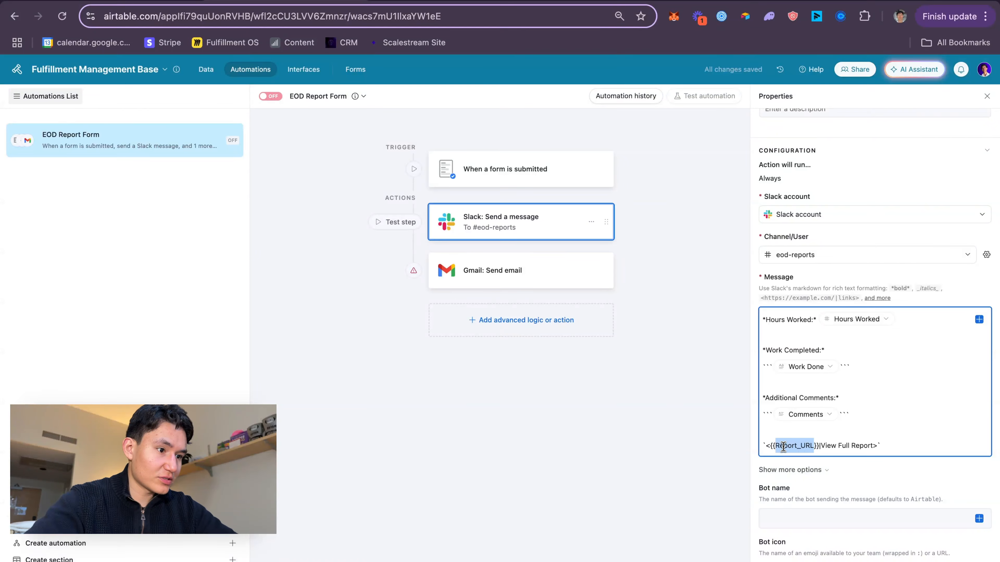
left_click(818, 446)
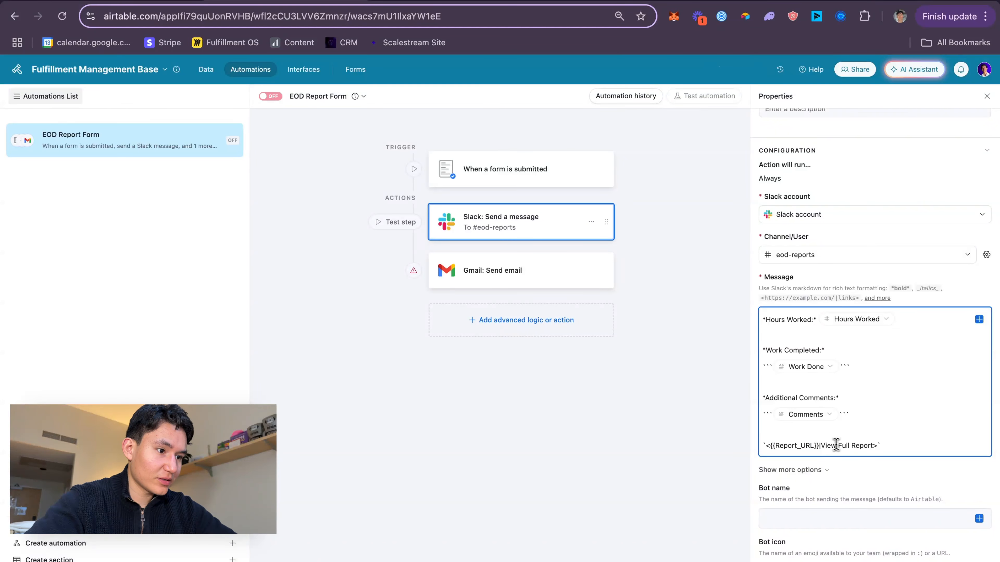
left_click_drag(873, 445, 825, 444)
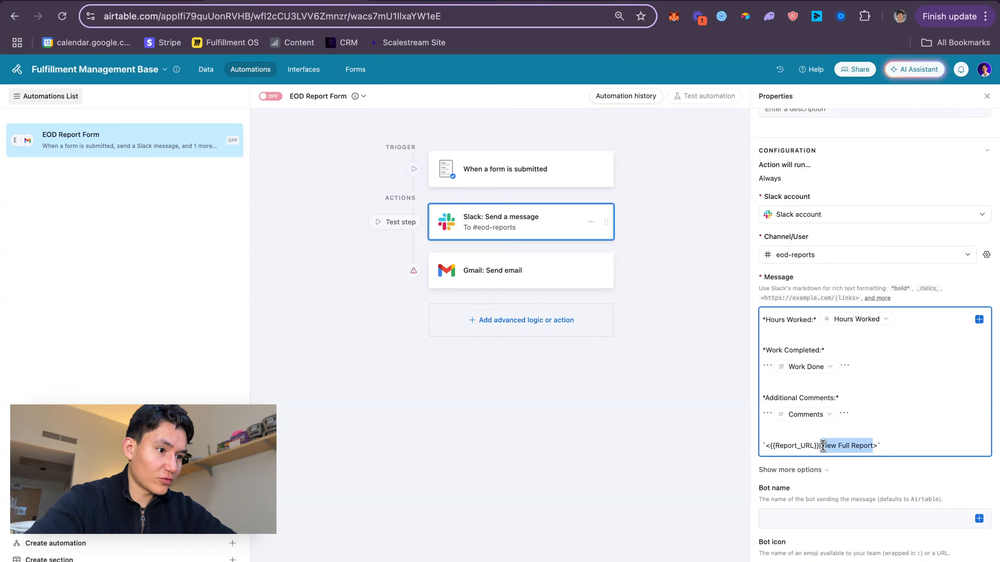
left_click(816, 446)
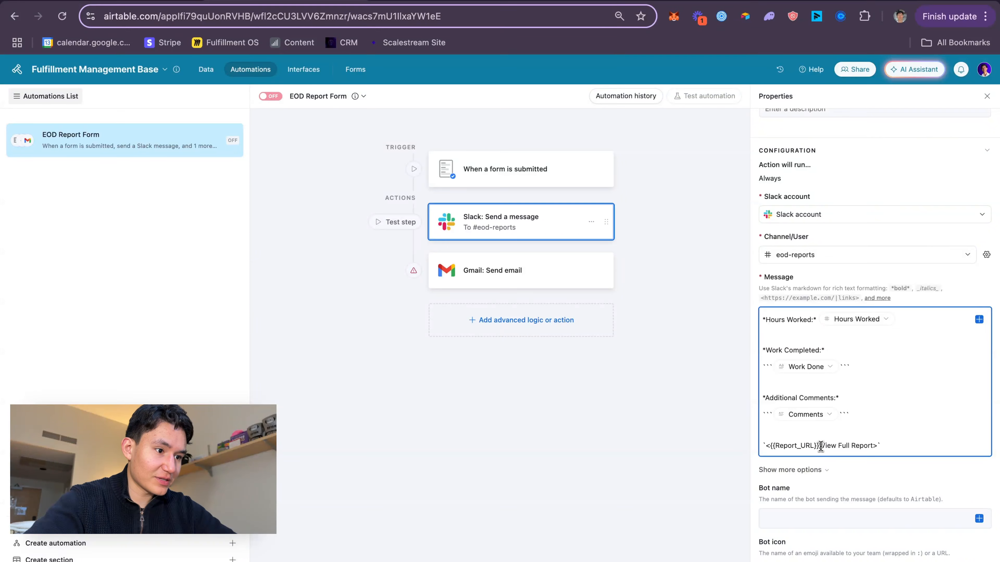
left_click_drag(818, 445, 769, 446)
key("BackSpace")
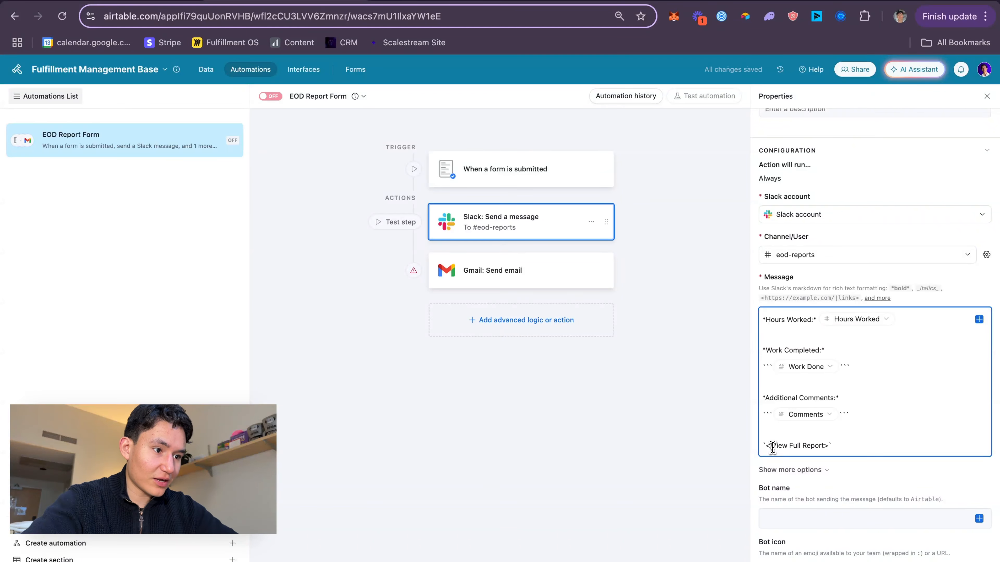
left_click(979, 319)
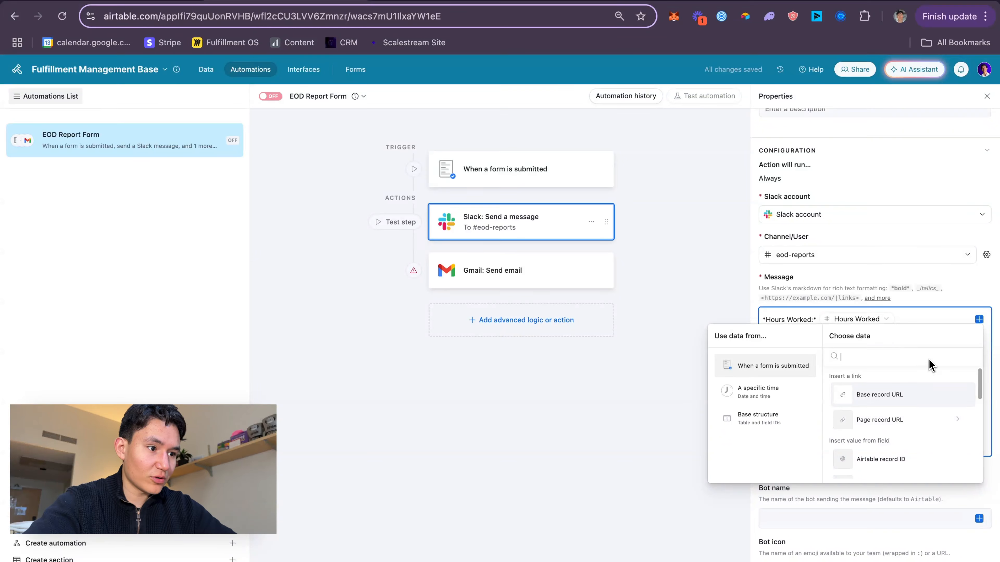
left_click(936, 424)
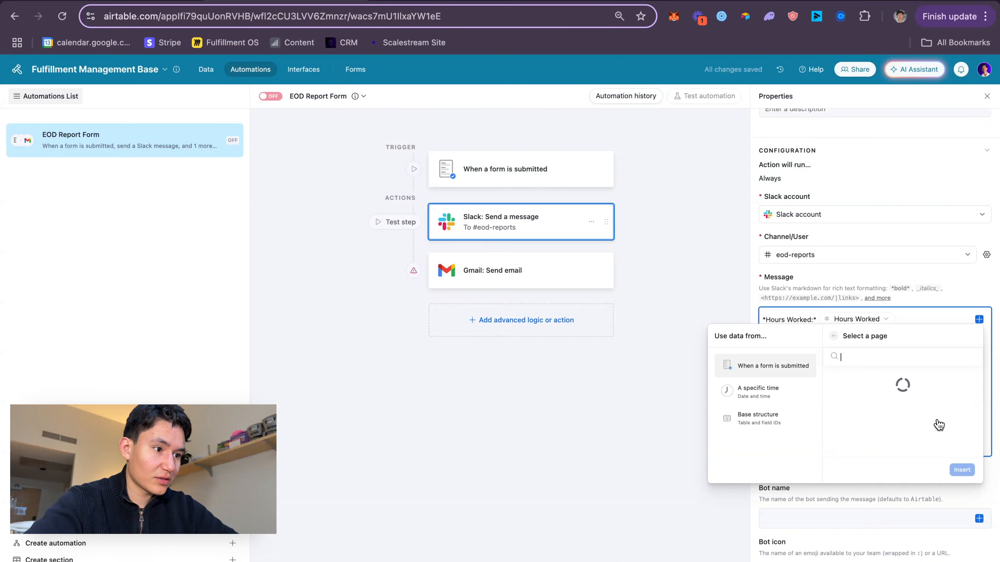
left_click(835, 339)
left_click(894, 407)
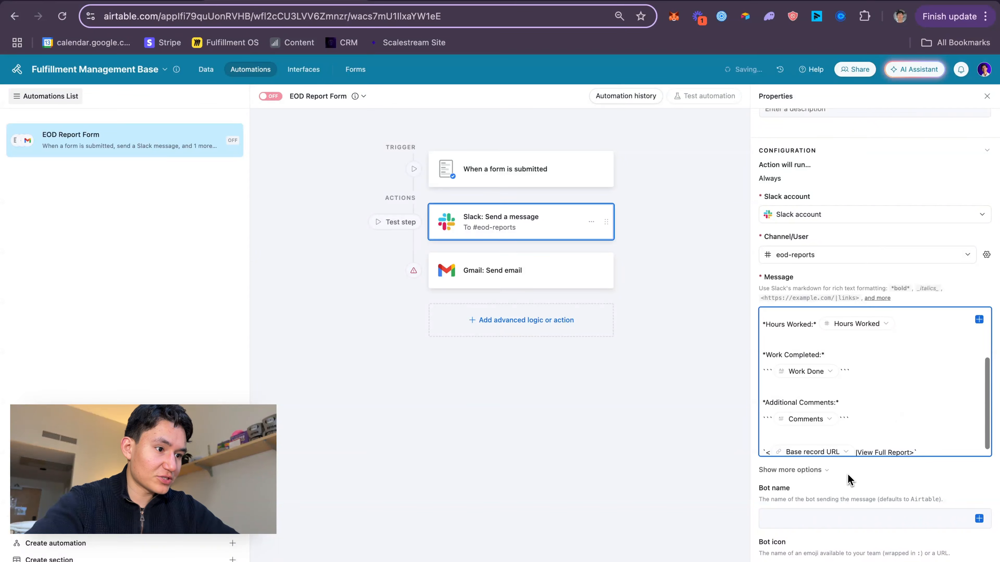
- Review the whole Slack message, from its heading to the View Full Report link, and the optional settings below it
scroll(856, 424, "down", 1)
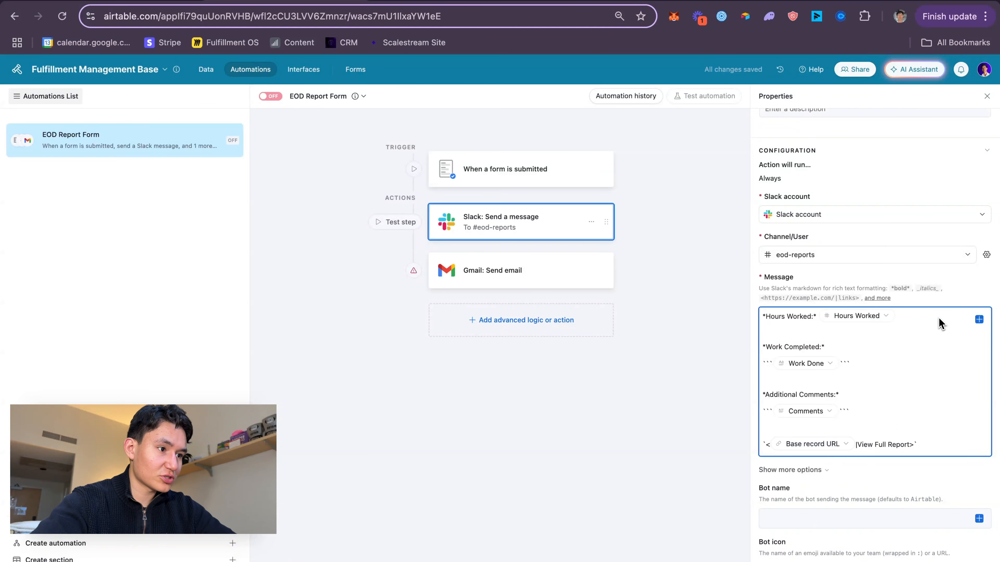
left_click(979, 319)
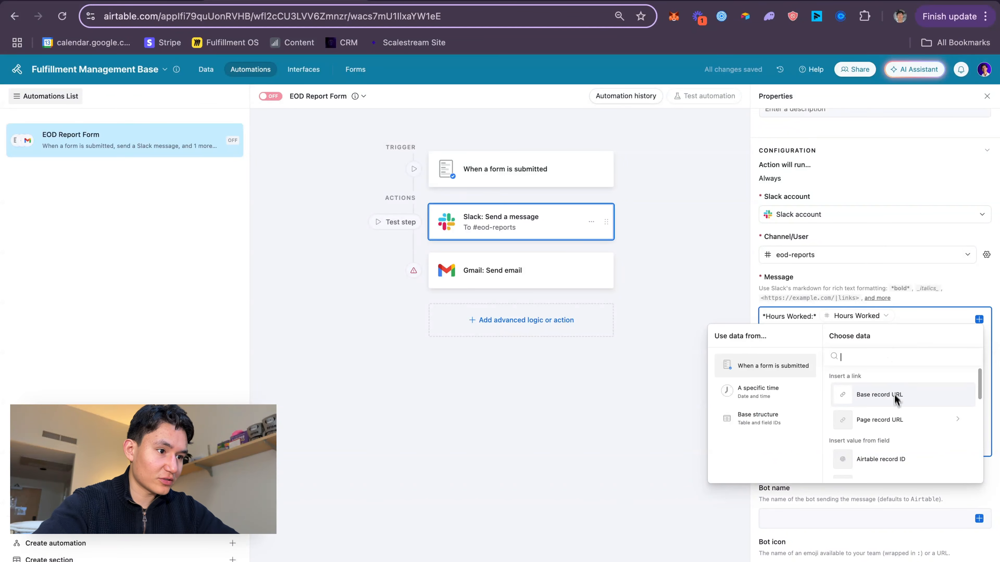
left_click(901, 315)
scroll(866, 441, "down", 1)
left_click_drag(858, 448, 910, 450)
left_click(947, 444)
scroll(937, 444, "up", 5)
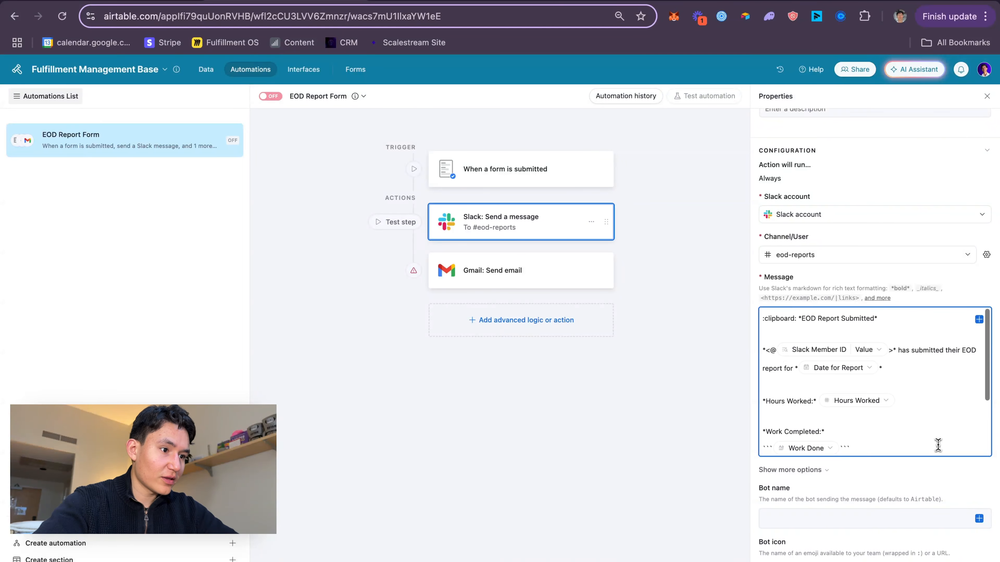
scroll(897, 444, "down", 5)
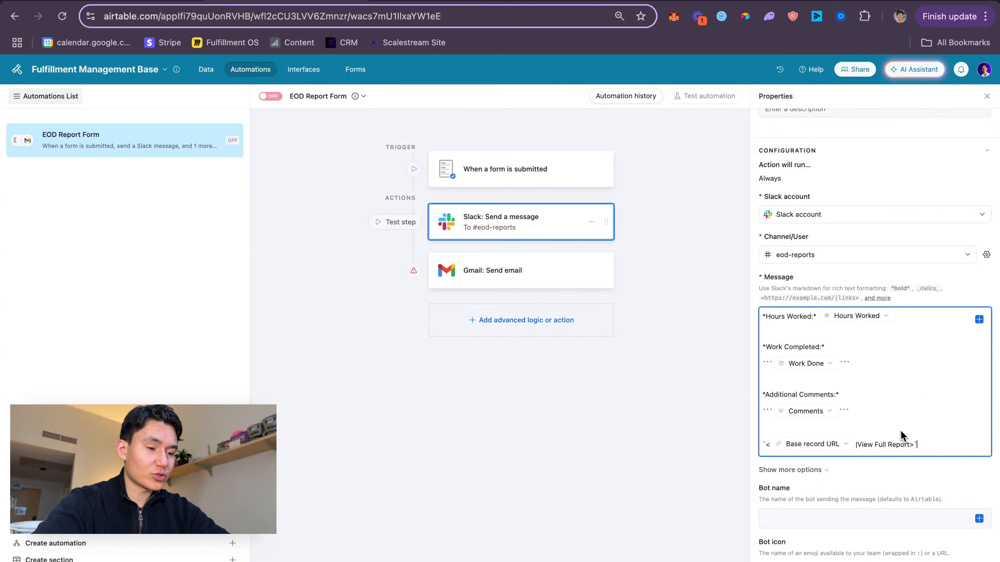
scroll(901, 430, "up", 5)
scroll(789, 474, "down", 4)
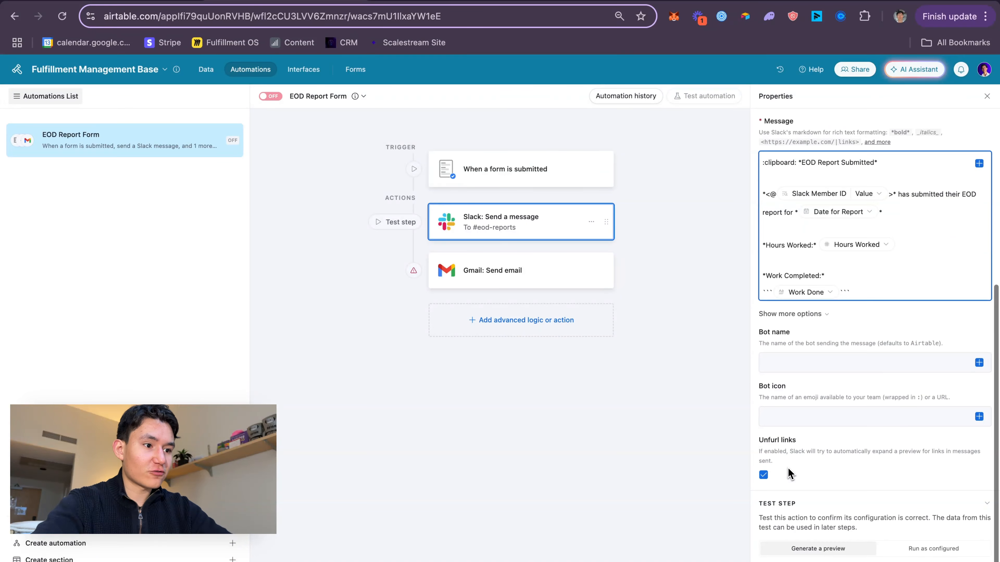
left_click(839, 356)
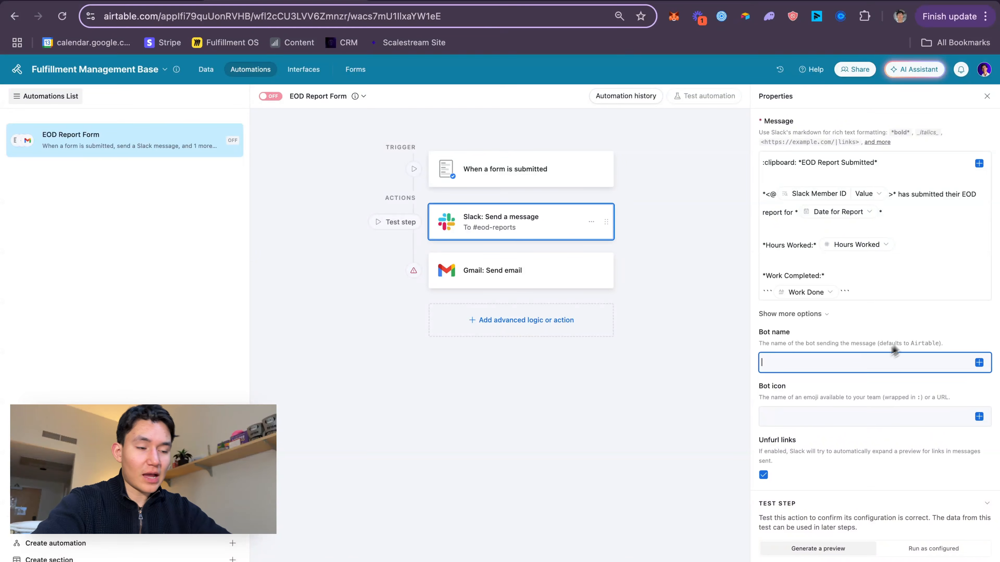
left_click(930, 330)
left_click(819, 361)
left_click(828, 343)
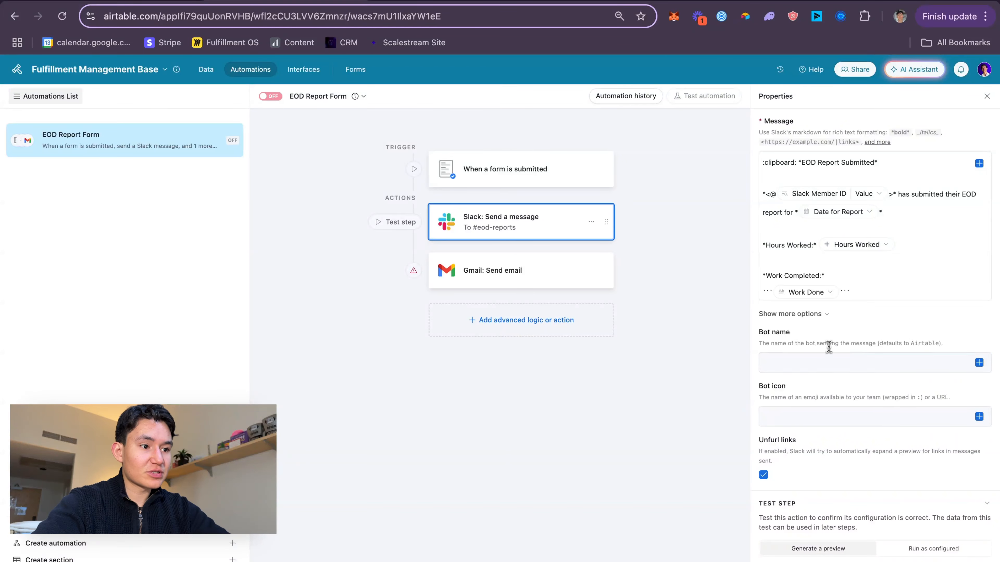
- Set the Slack message's bot icon to ":)"
left_click(830, 357)
left_click(844, 341)
left_click(840, 358)
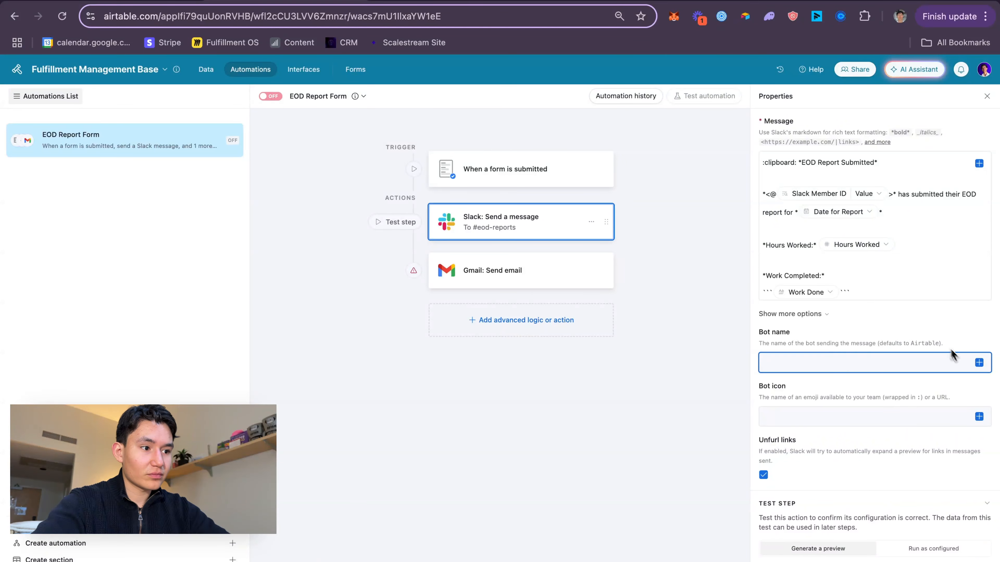
left_click(978, 415)
left_click(951, 400)
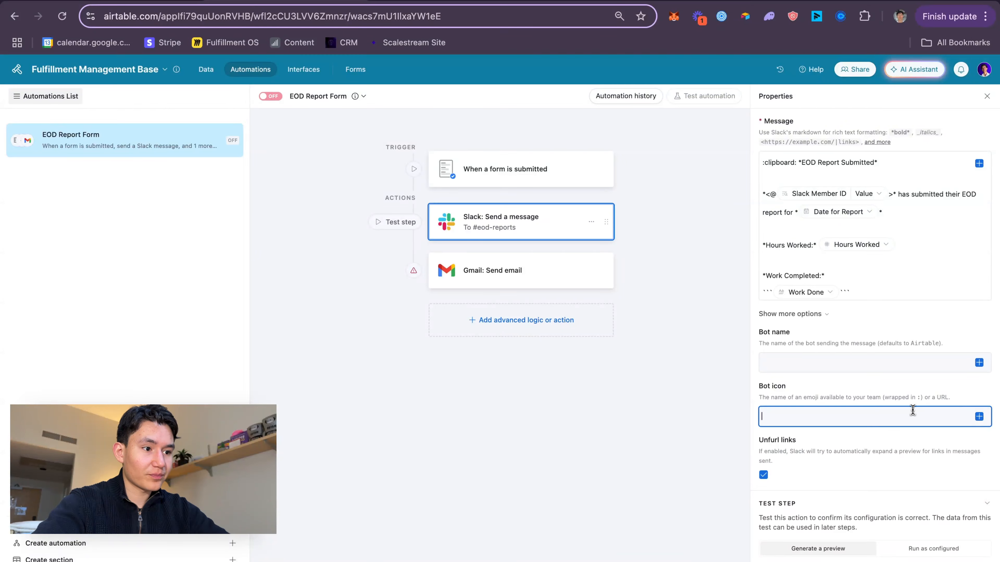
left_click(913, 390)
left_click(886, 409)
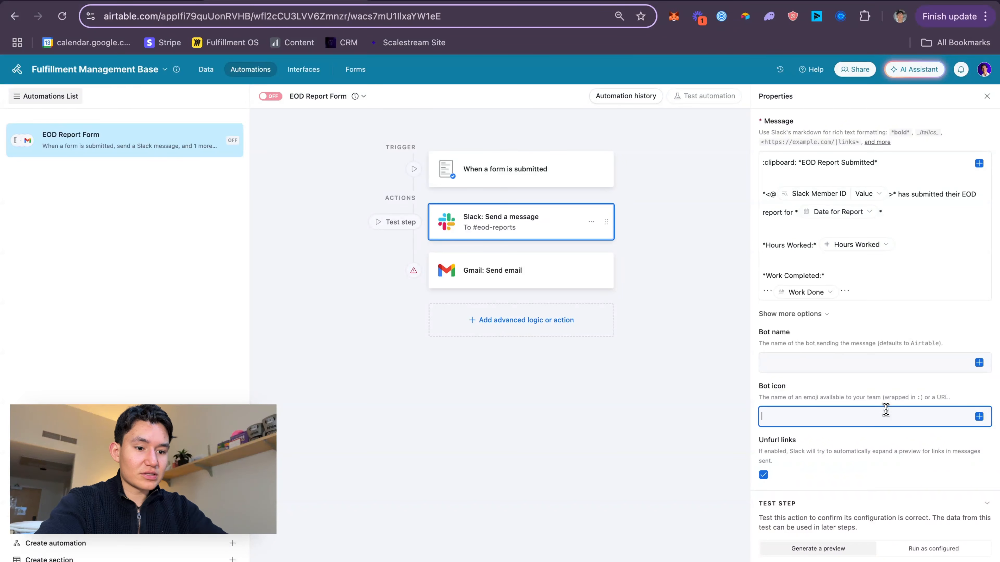
type(":")
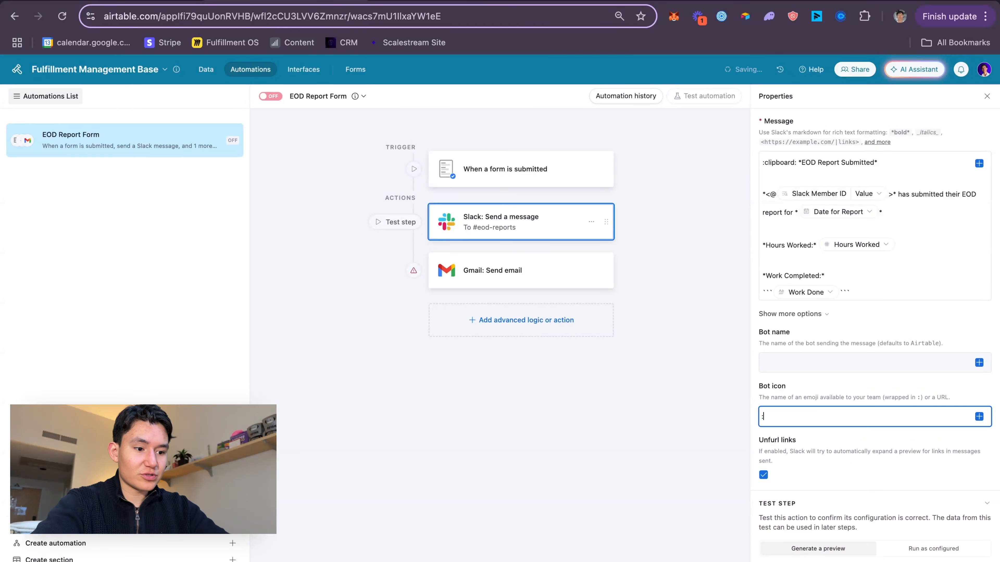
type(")")
left_click(895, 433)
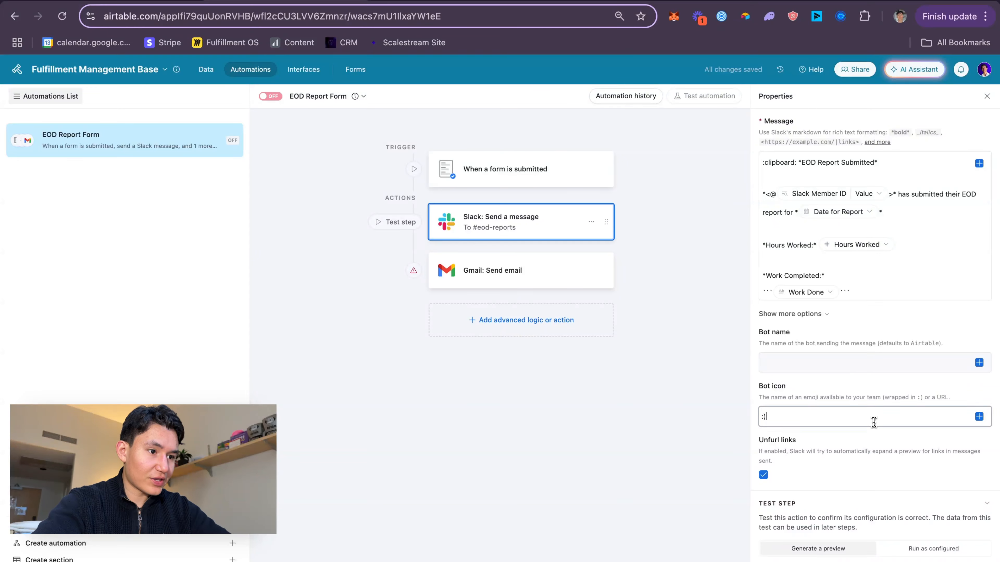
- Set the Slack message's bot name to "Scalestream Assistant"
left_click(839, 362)
type("S")
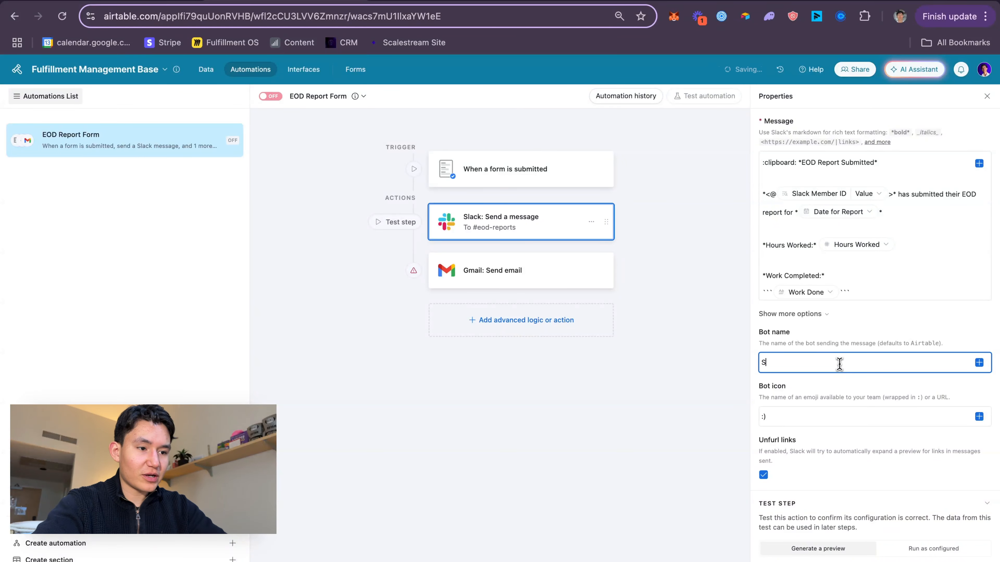
type("calestream ")
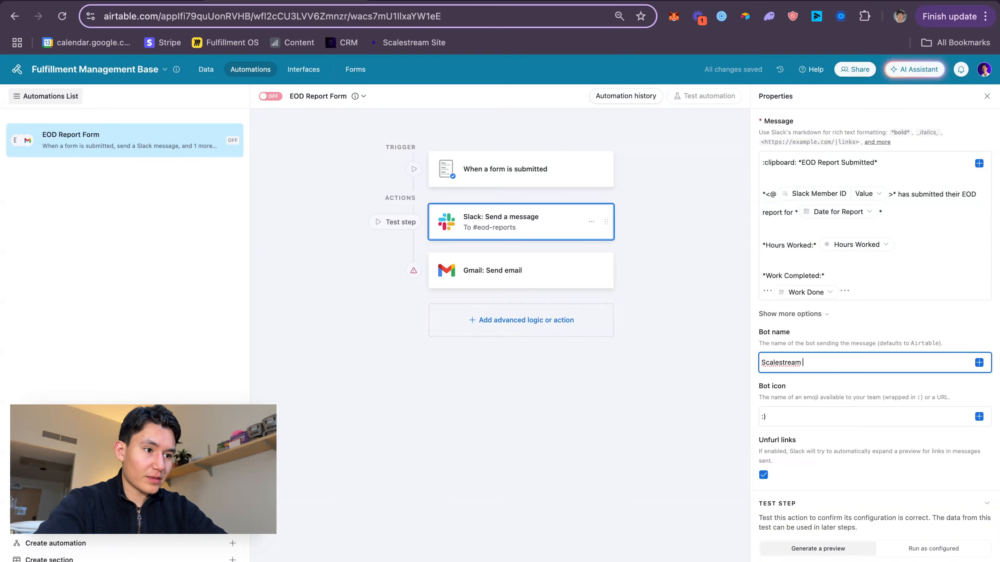
type("Assistant")
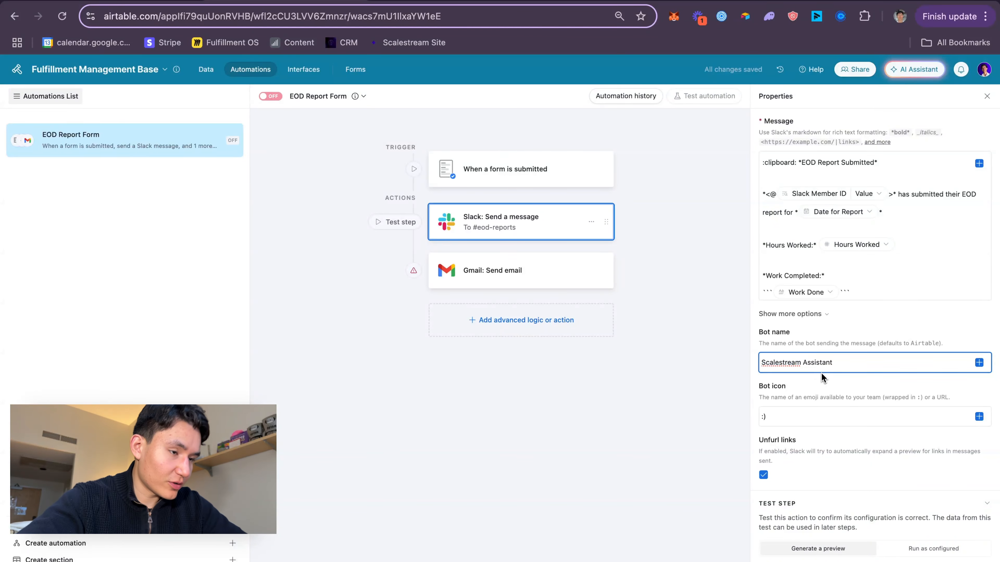
double_click(772, 365)
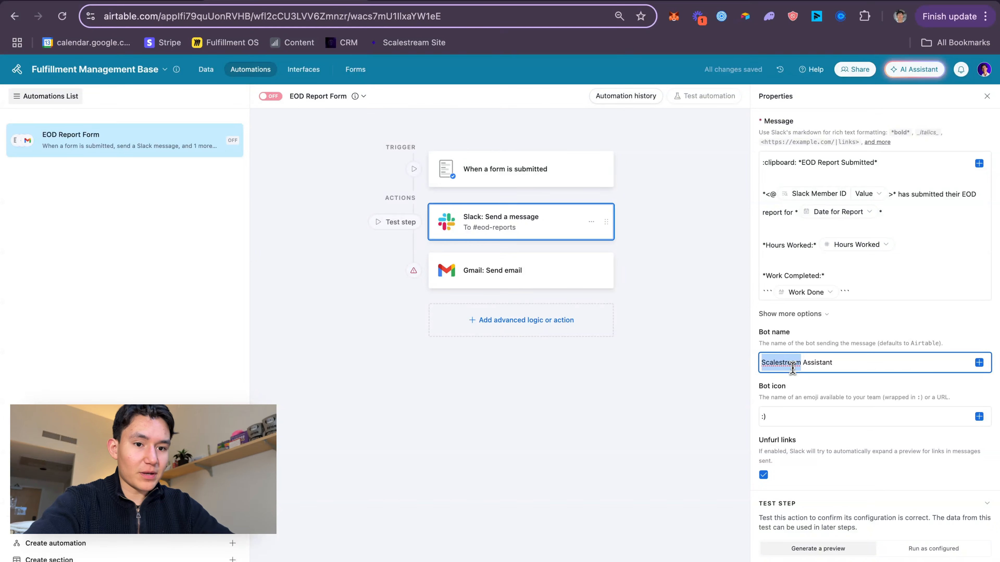
right_click(777, 362)
left_click(750, 394)
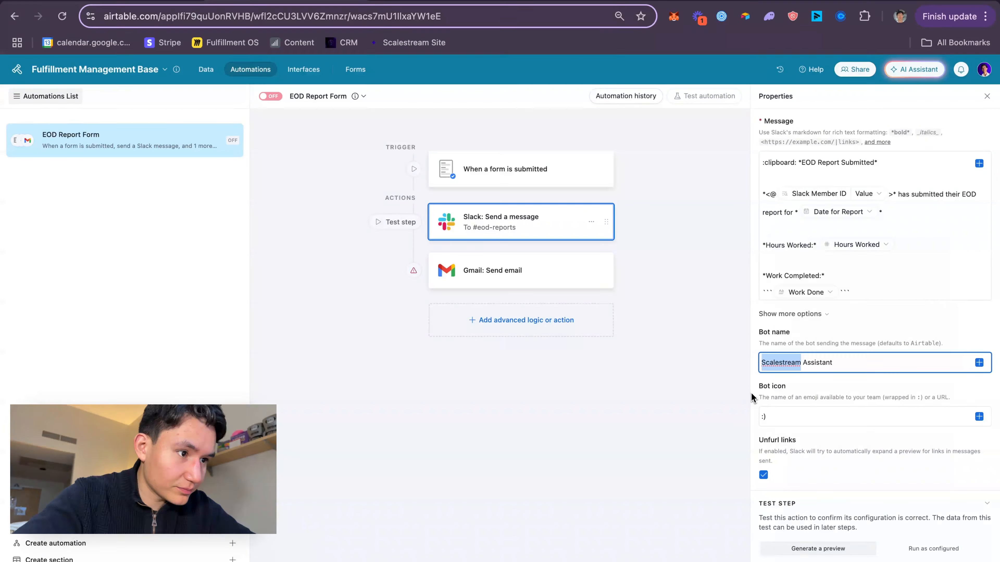
left_click(780, 364)
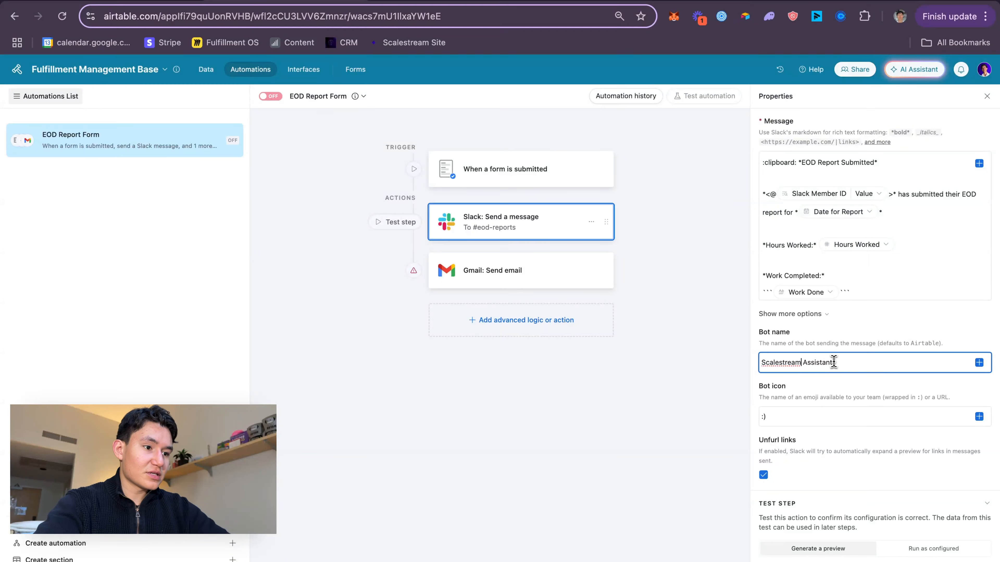
left_click(839, 384)
- Turn off the Unfurl links option for the Slack message
left_click(811, 417)
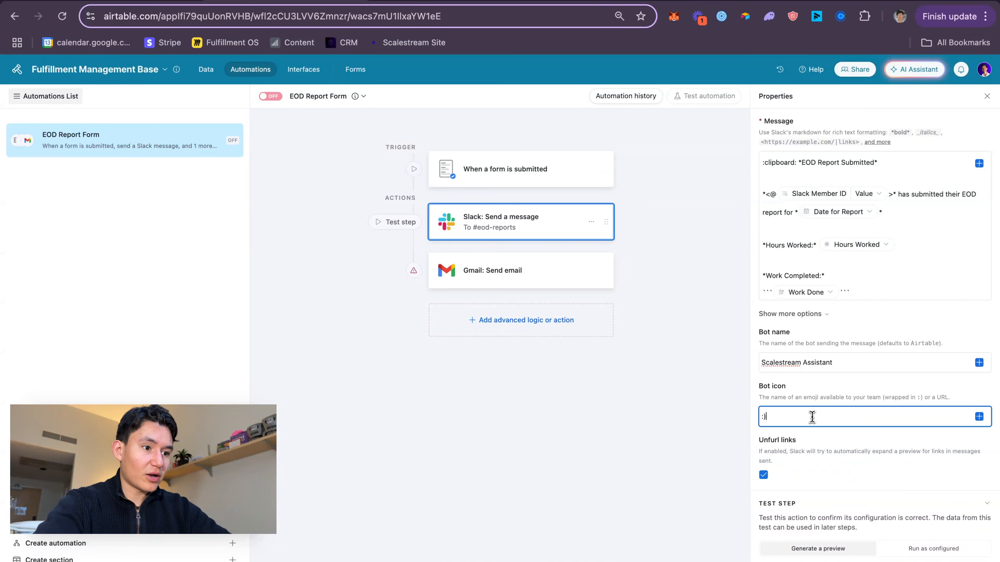
left_click(787, 417)
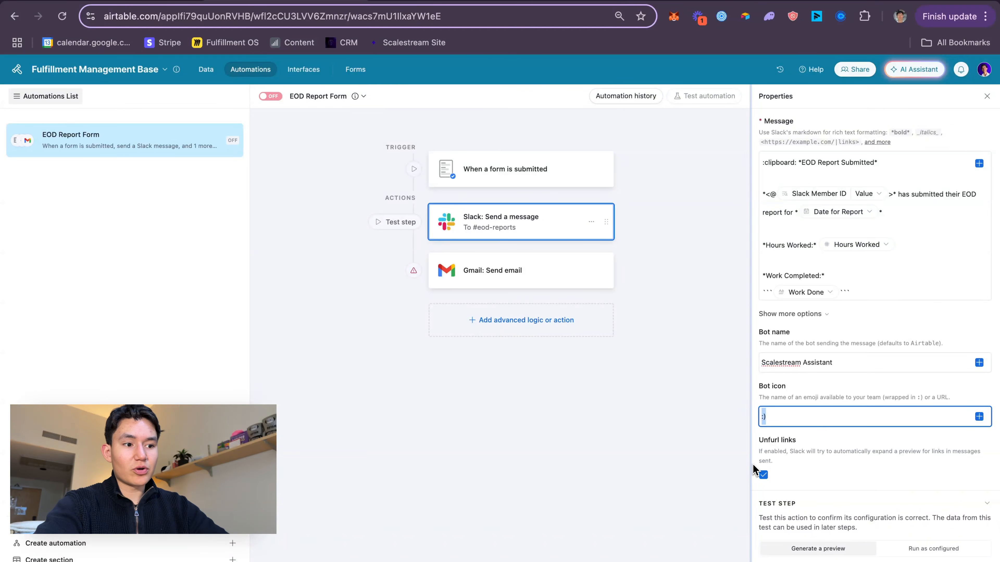
left_click(764, 476)
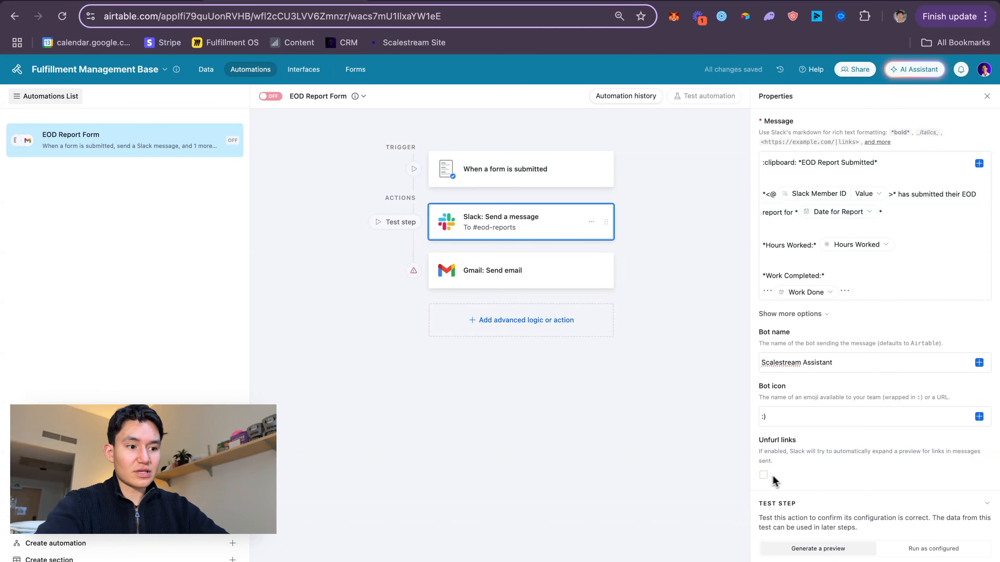
left_click(784, 418)
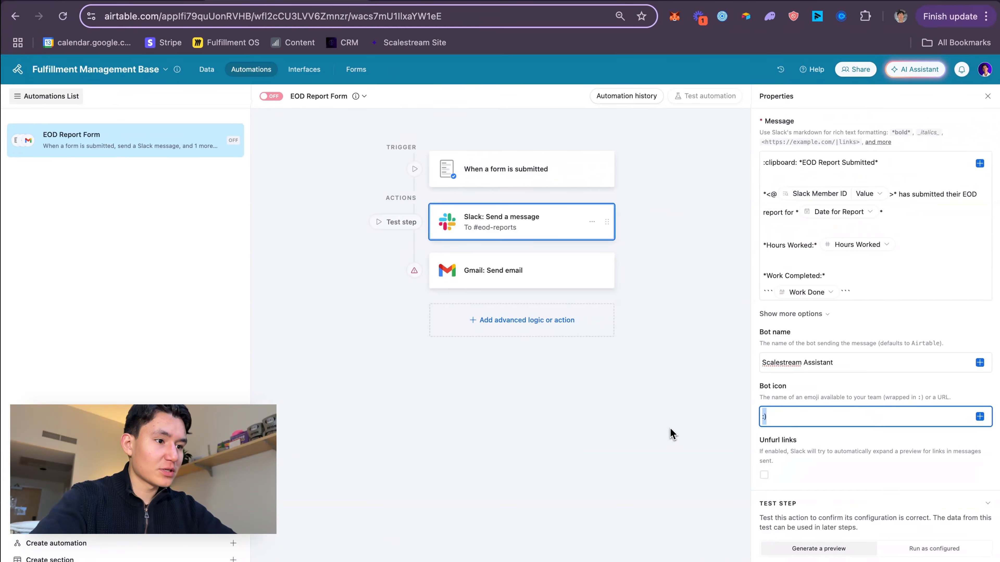
left_click(763, 414)
left_click(784, 394)
- Give the Slack action the description "Sends out slack channel notifications"
scroll(812, 331, "up", 7)
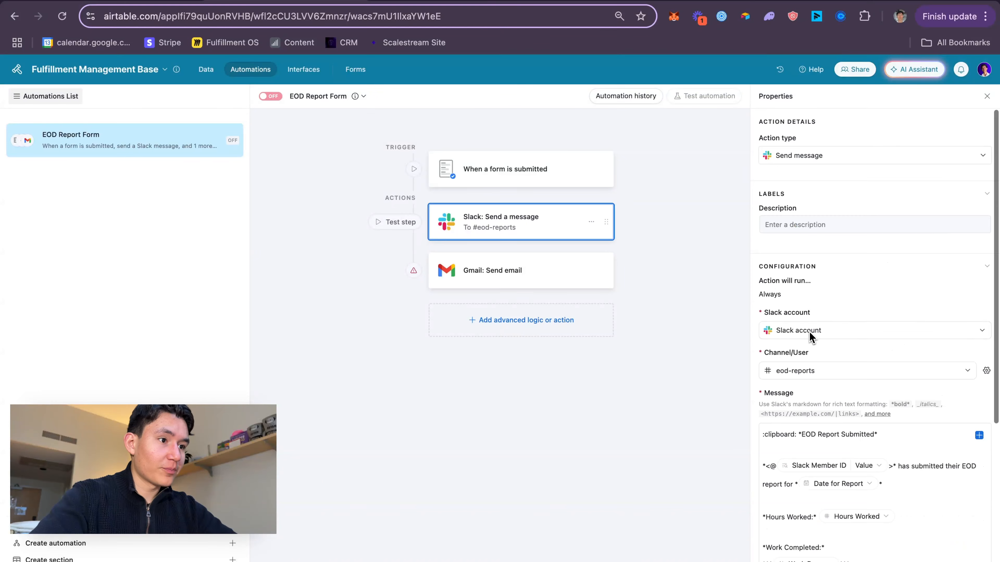
left_click(813, 223)
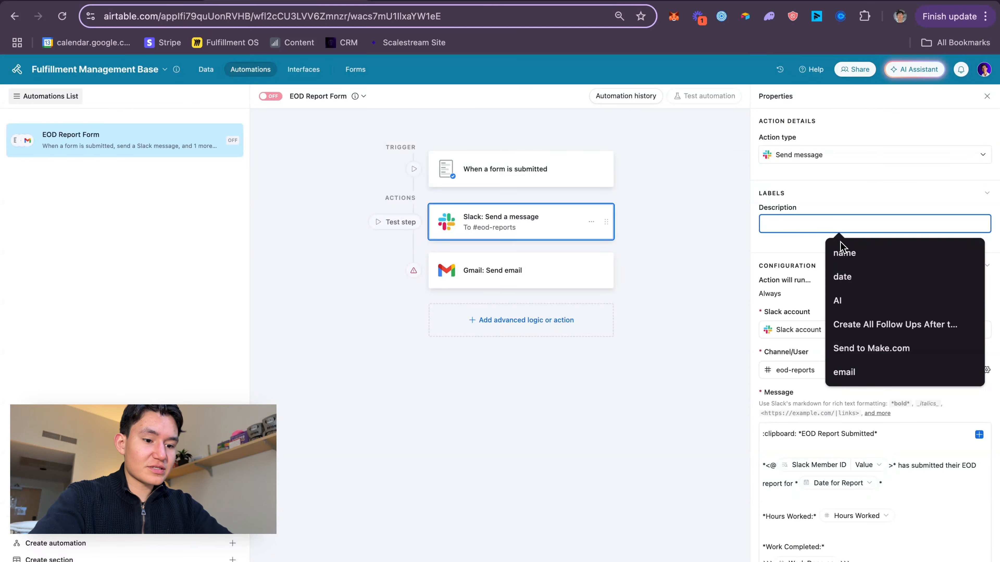
type("Sends out")
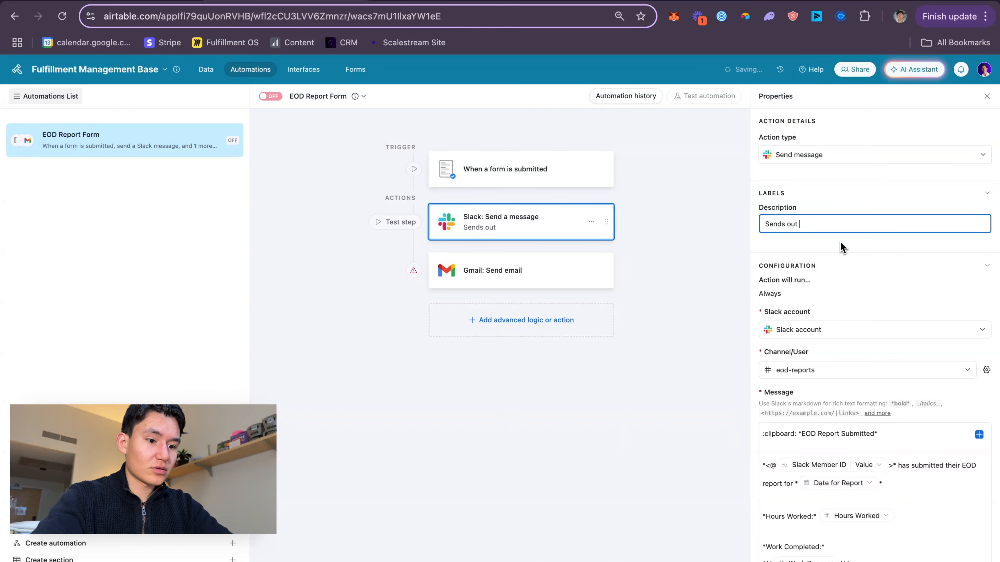
type(" slack channel")
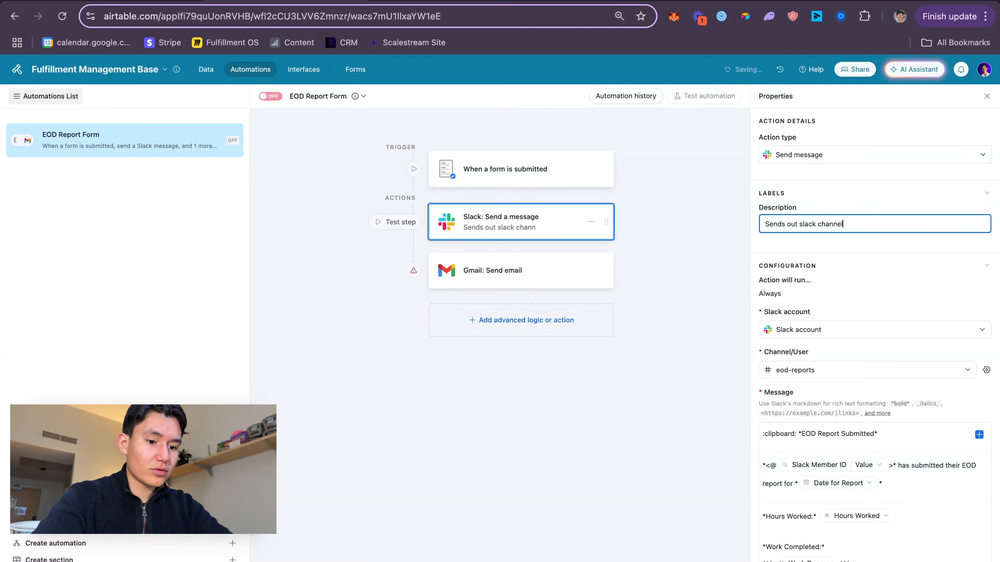
type(" notifications")
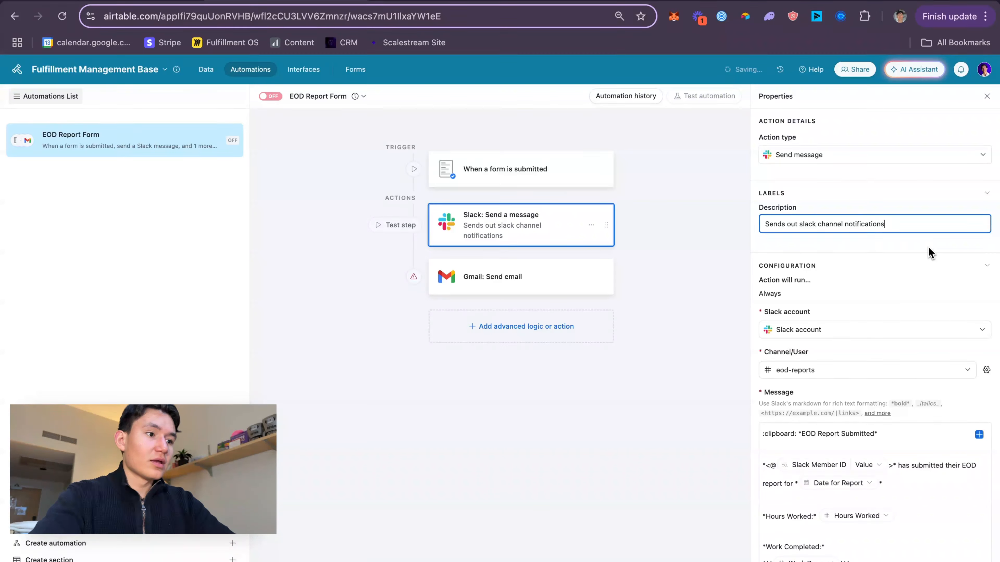
left_click(877, 242)
- Open the configuration of the Gmail: Send email action and look over its required settings
left_click(504, 282)
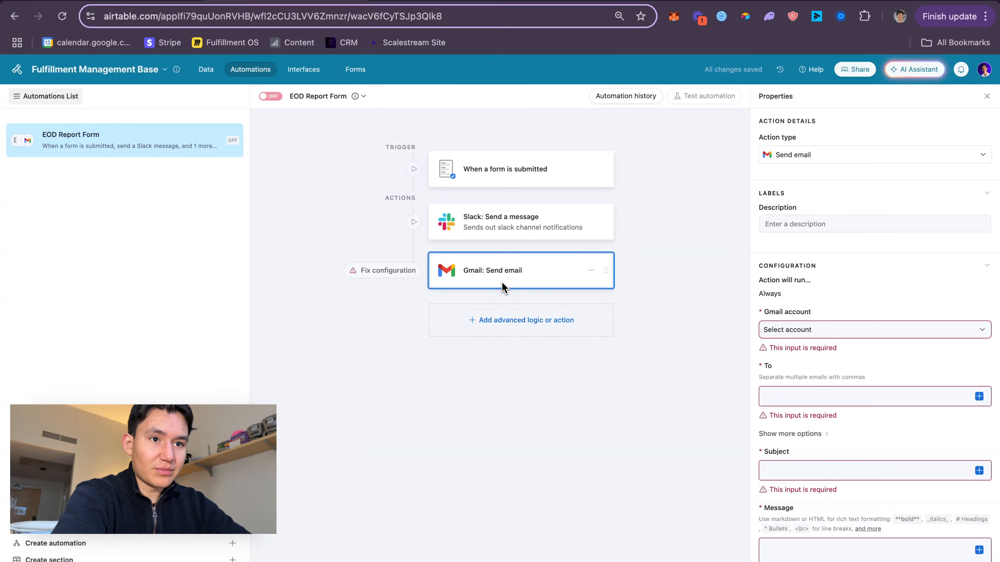
scroll(901, 413, "down", 5)
scroll(913, 419, "up", 5)
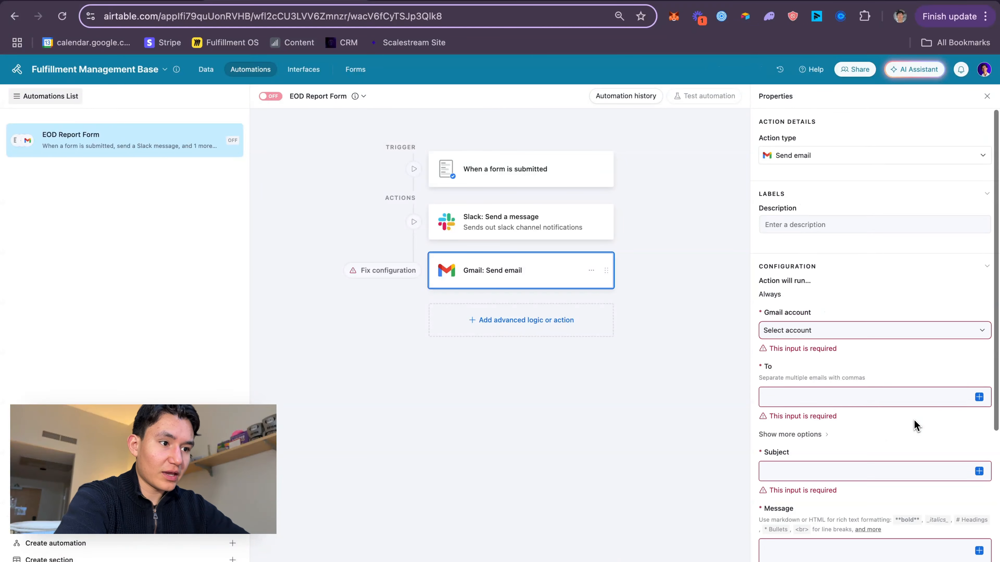
- Switch to the Claude chat and copy the email subject line "EOD Report from {{Team_Member_Name}} - {{Date_for_Report}}"
key("ctrl+Left")
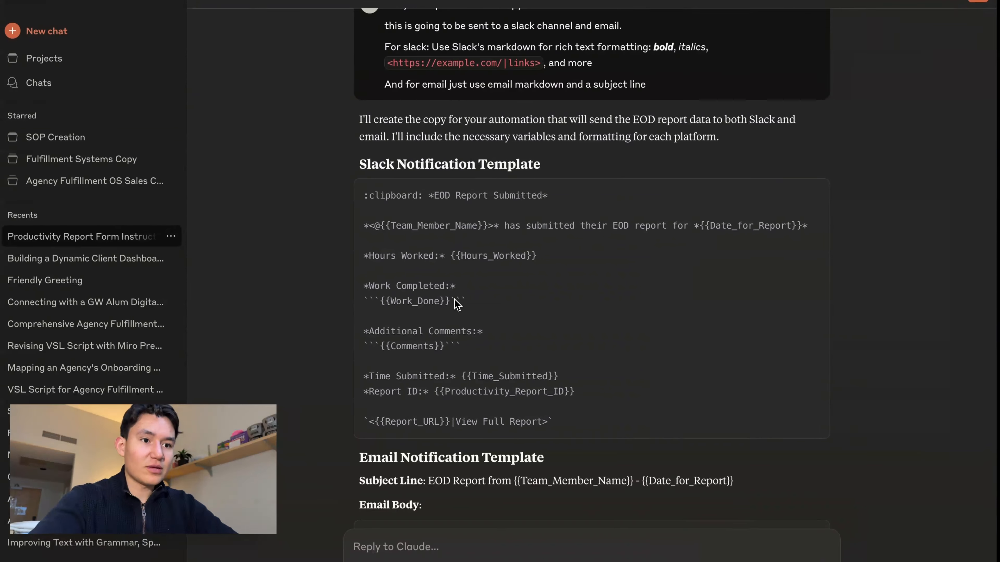
scroll(454, 304, "down", 4)
scroll(456, 304, "down", 6)
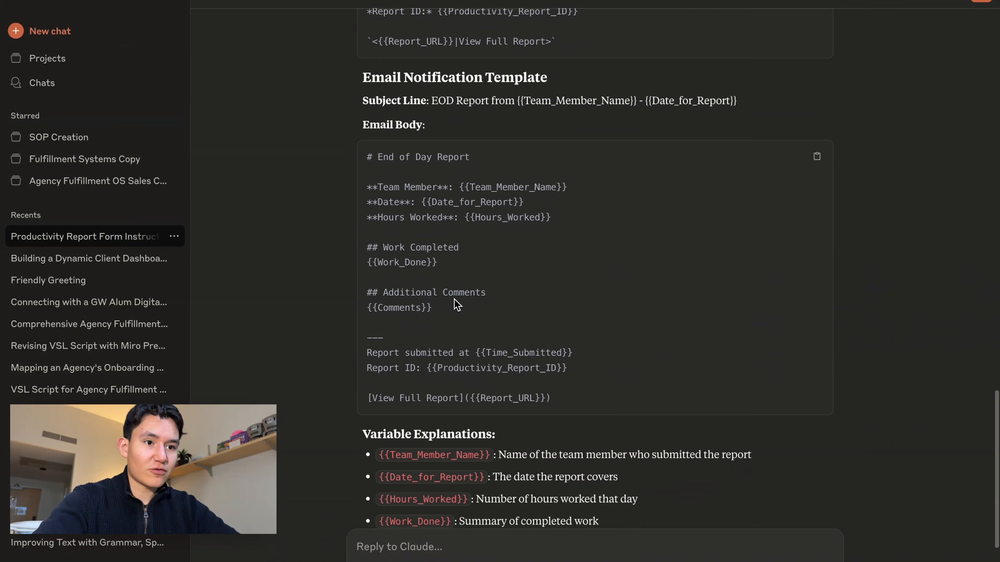
left_click_drag(432, 101, 770, 114)
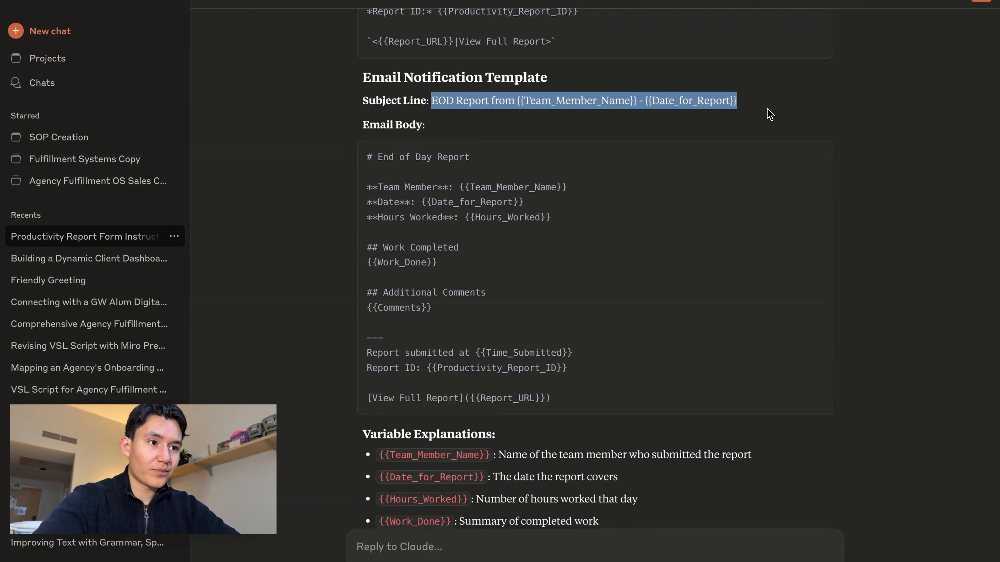
- Switch back to Airtable, start connecting a new Gmail account for the email action, and choose the Scalestream Google account
key("ctrl+Right")
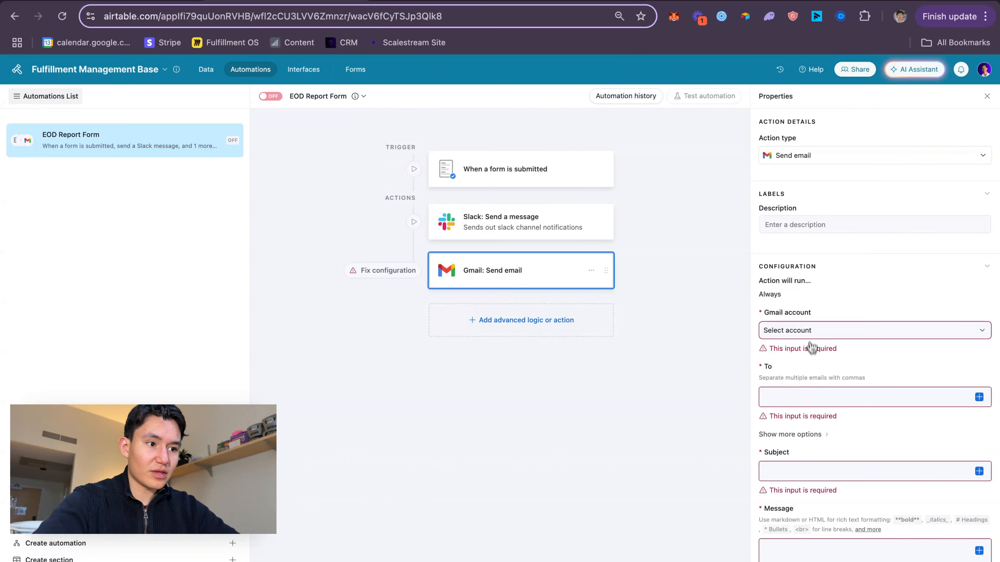
left_click(791, 330)
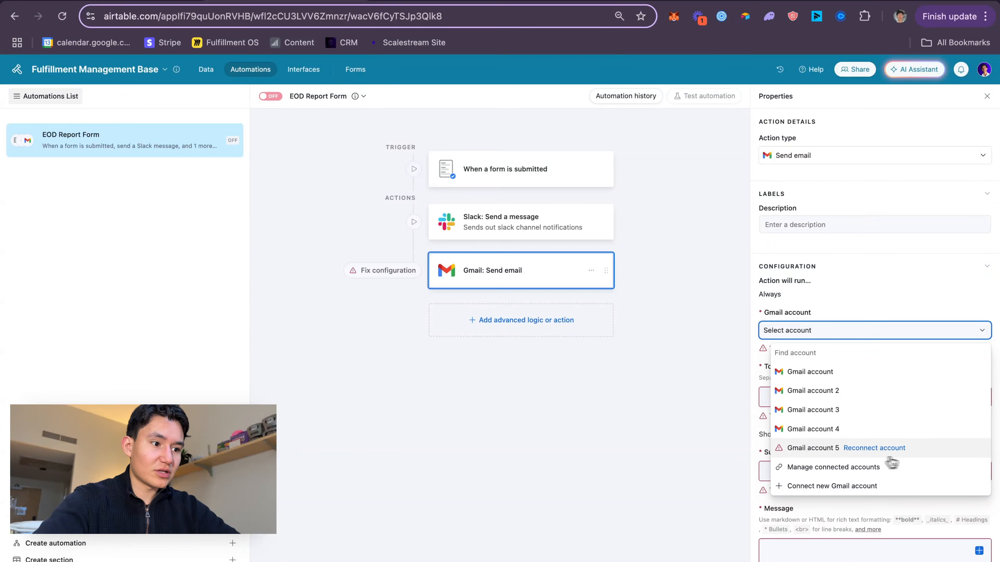
left_click(810, 372)
left_click(840, 333)
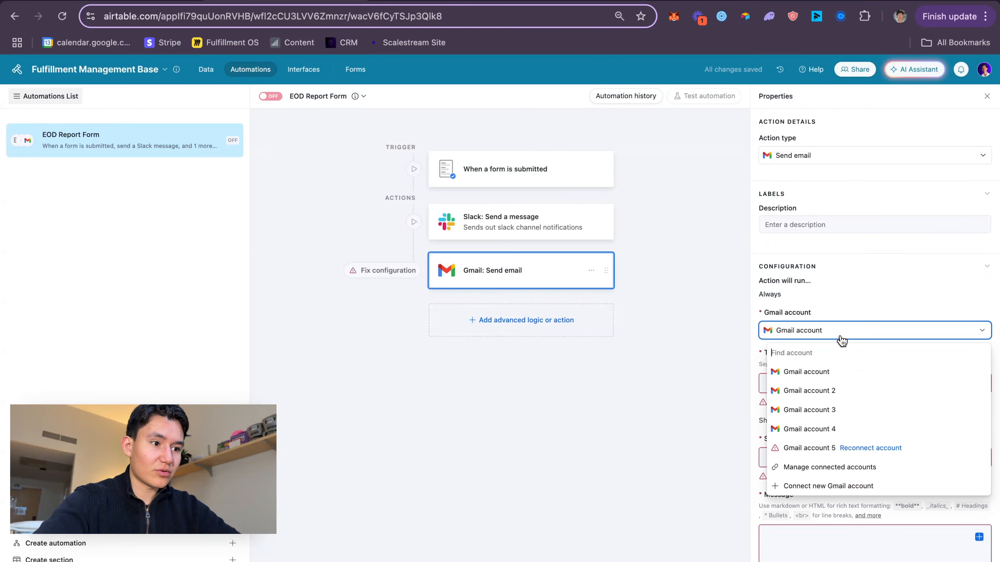
left_click(830, 487)
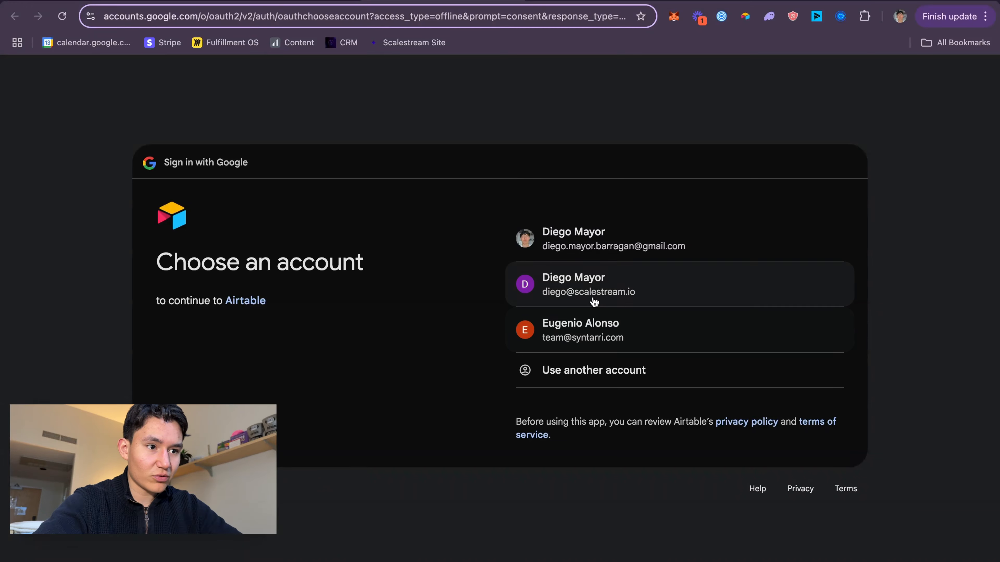
left_click(595, 301)
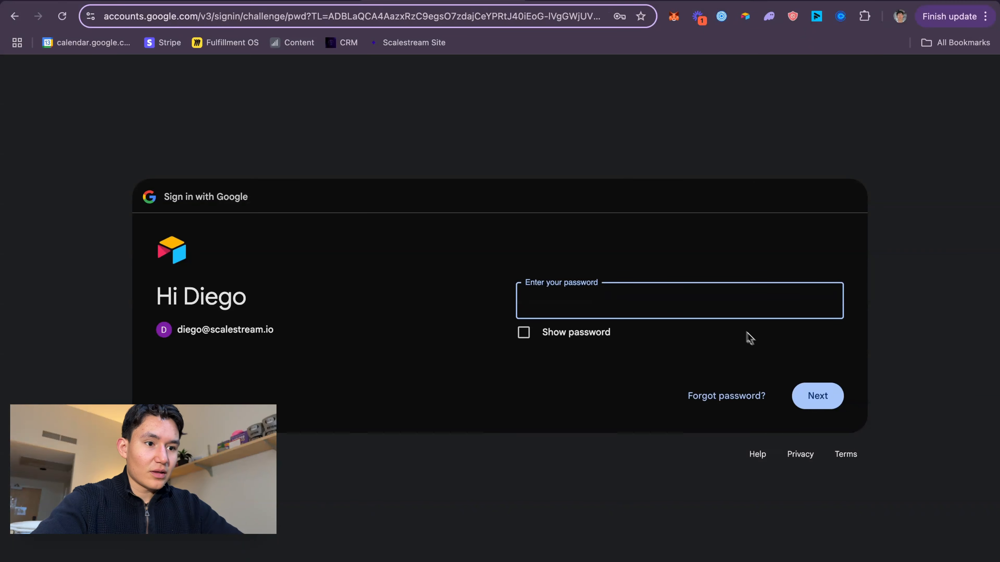
- Enter the Google account password and submit the sign-in
key("BackSpace")
key("BackSpace")
key("BackSpace")
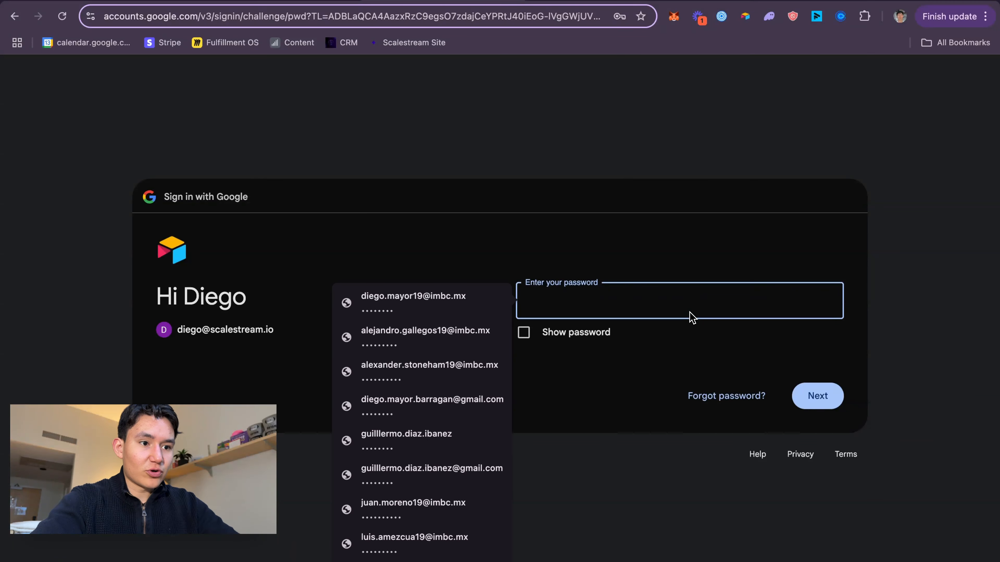
left_click(705, 282)
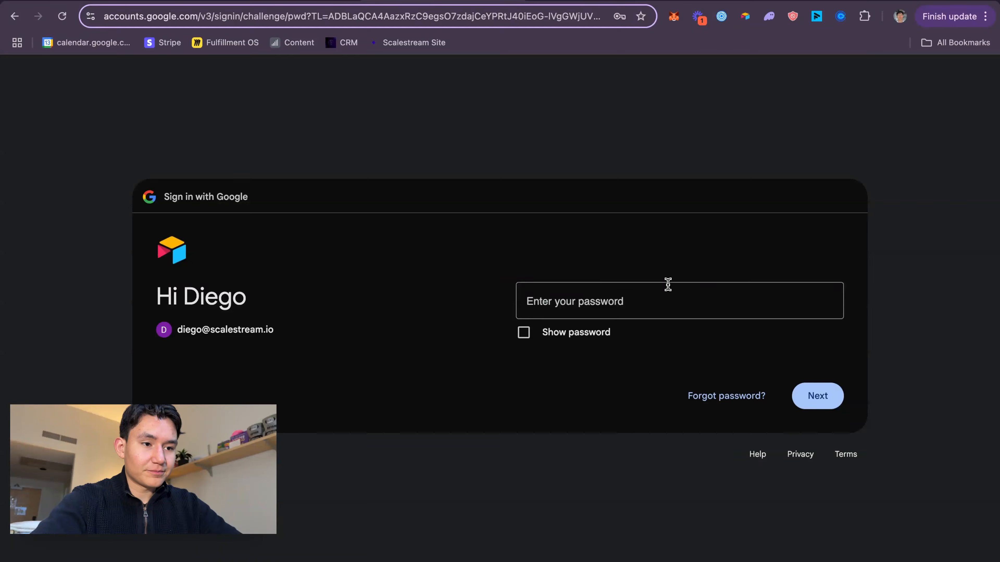
left_click(668, 300)
left_click(642, 384)
left_click(623, 303)
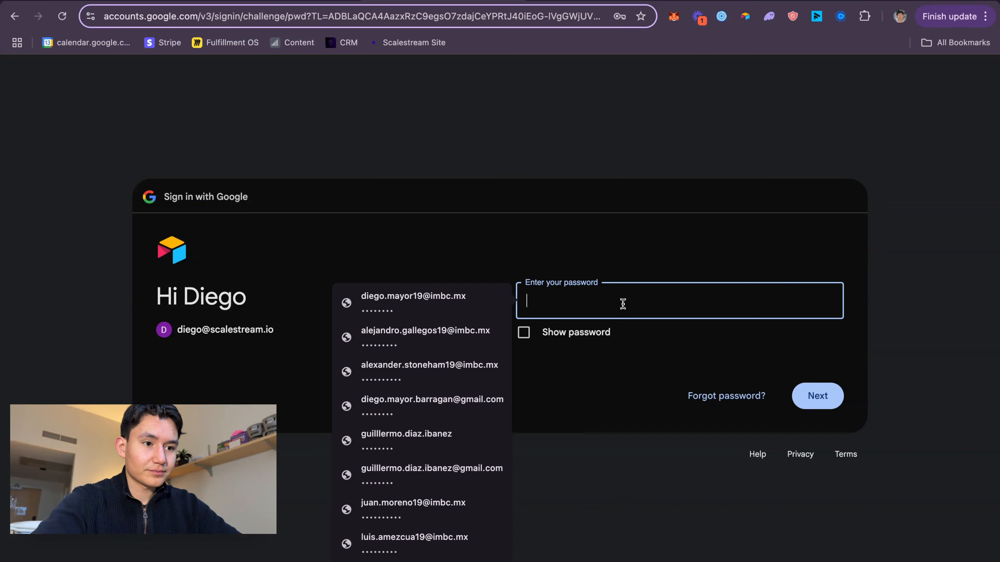
left_click(636, 408)
left_click(636, 298)
type("••")
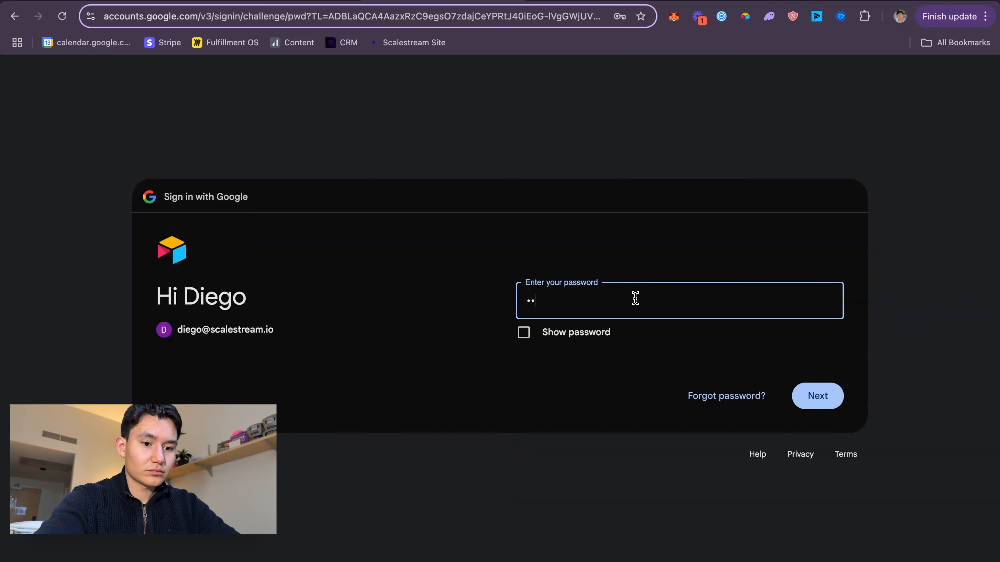
key("Return")
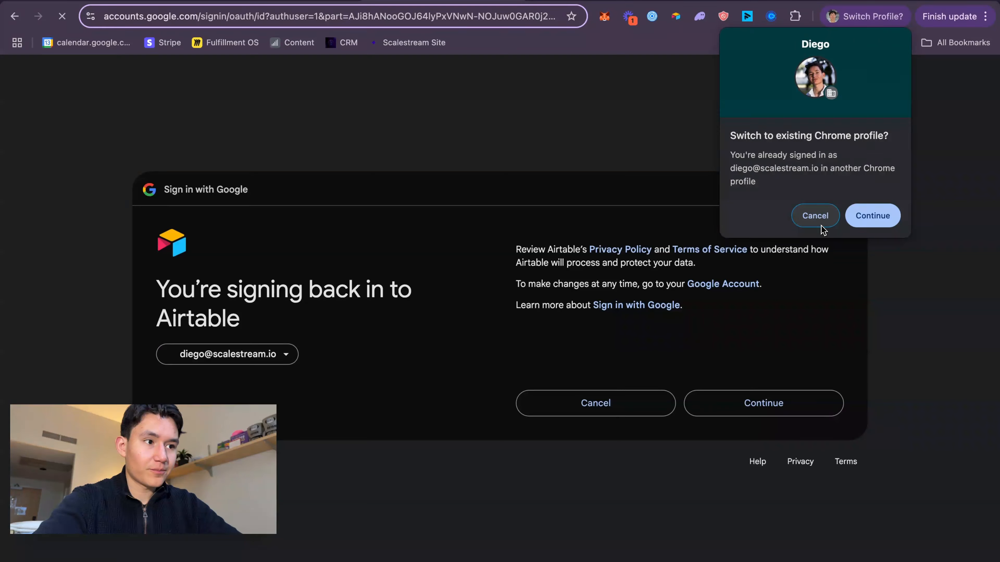
- Decline switching Chrome profiles and finish authorizing Airtable to use the Scalestream Google account for the Gmail action
left_click(816, 220)
left_click(750, 416)
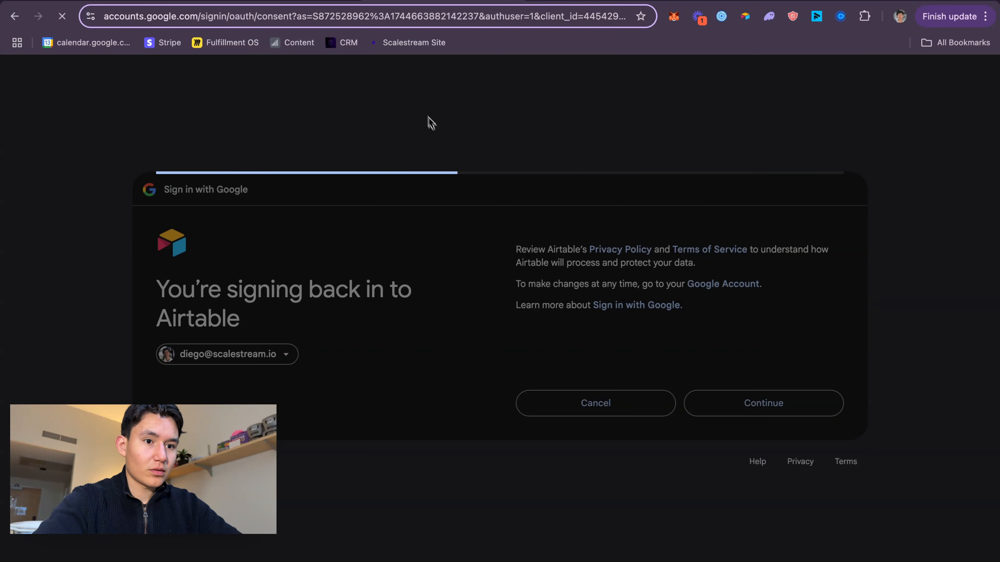
left_click(781, 477)
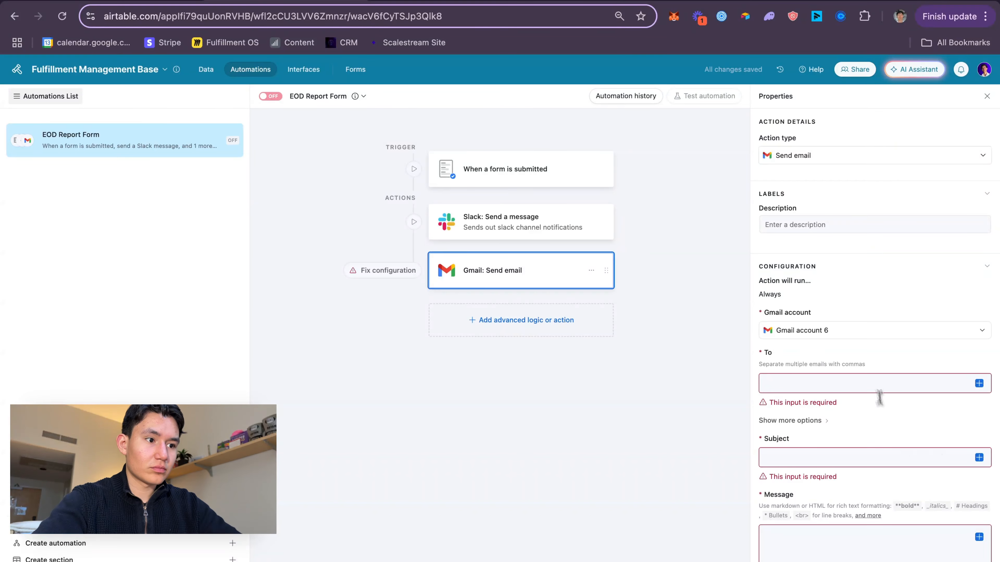
left_click(875, 384)
scroll(881, 370, "down", 2)
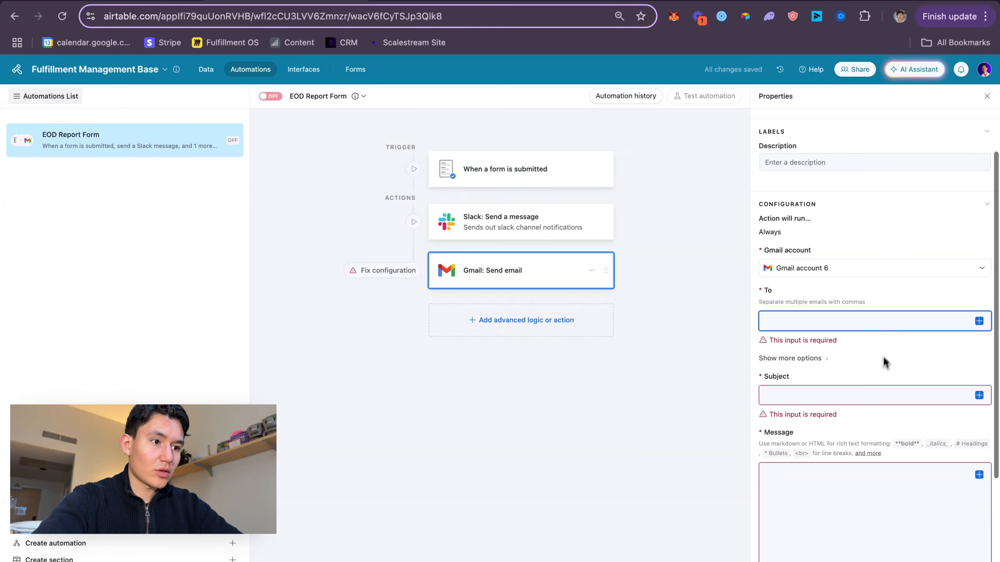
left_click(978, 321)
scroll(892, 440, "down", 2)
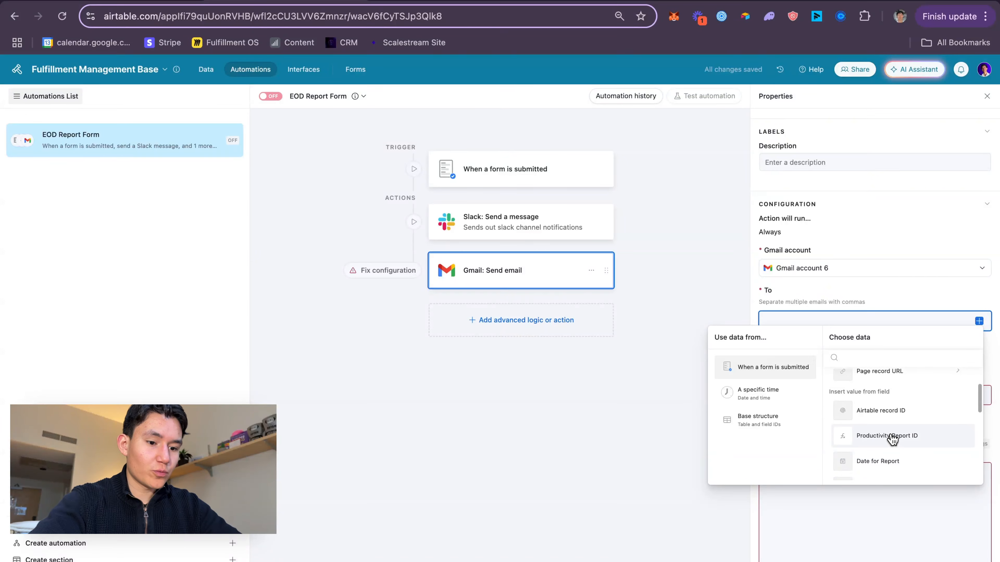
- In the Productivity reports table, add a lookup of the Team table's Email field through the Team Member Linked field
left_click(206, 69)
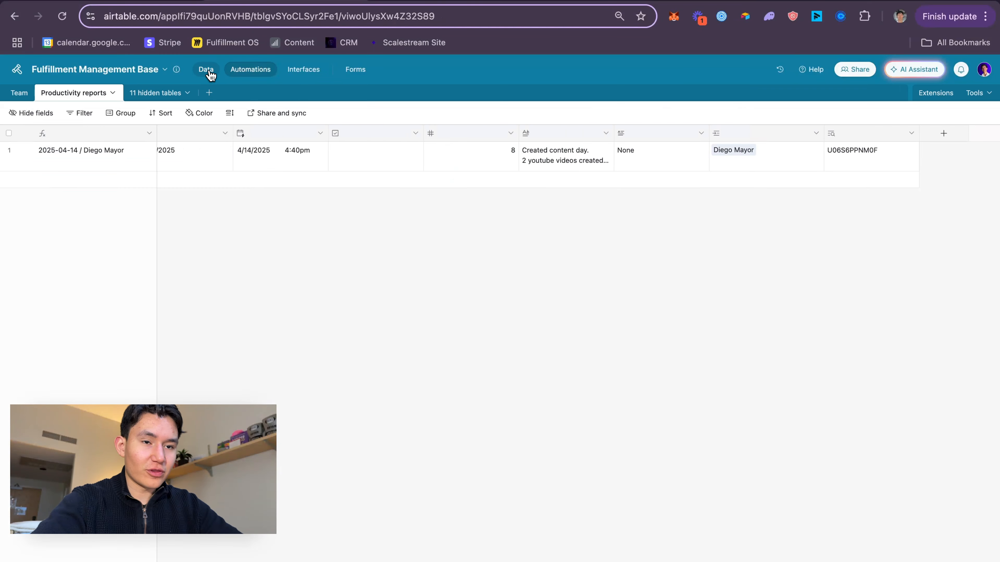
scroll(758, 167, "right", 3)
left_click(899, 145)
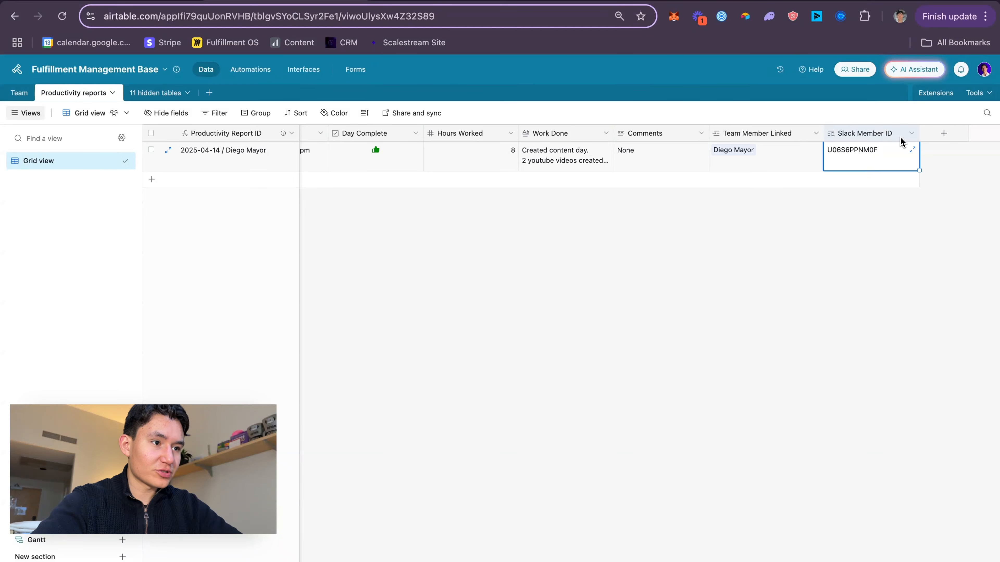
left_click(814, 134)
left_click(788, 173)
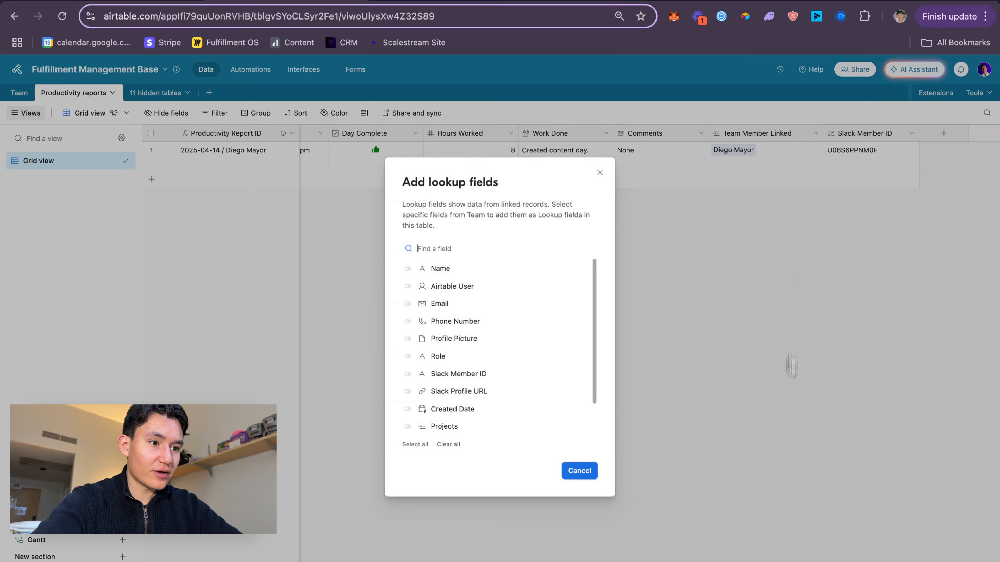
left_click(504, 303)
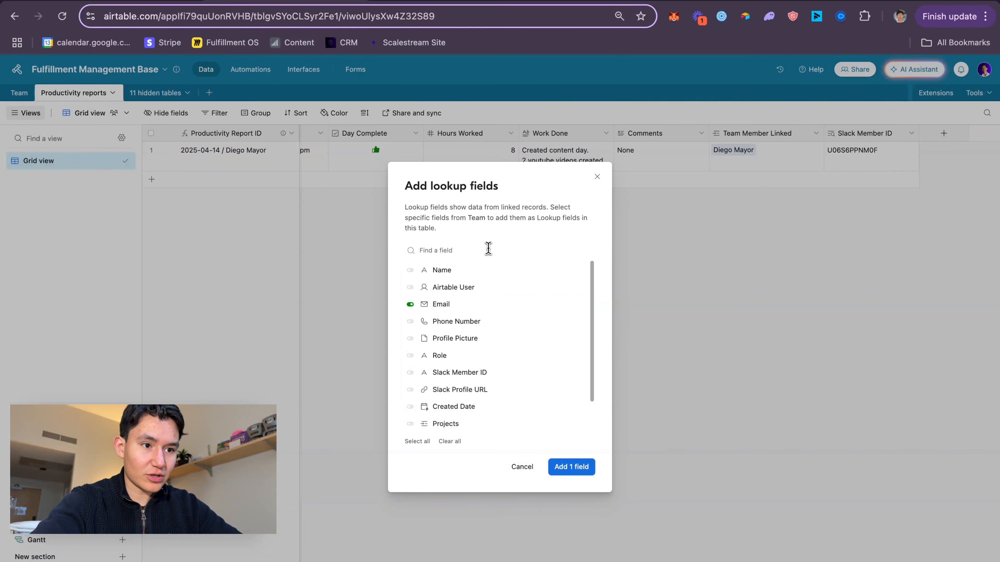
left_click(563, 466)
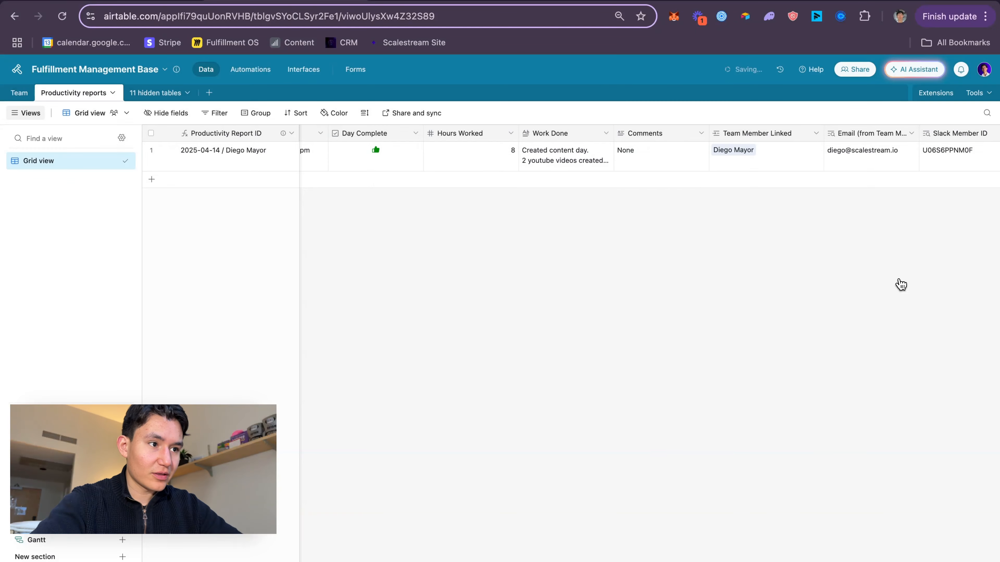
- Rename the new email lookup field as Email, leaving record sorting off, and save it
left_click(814, 134)
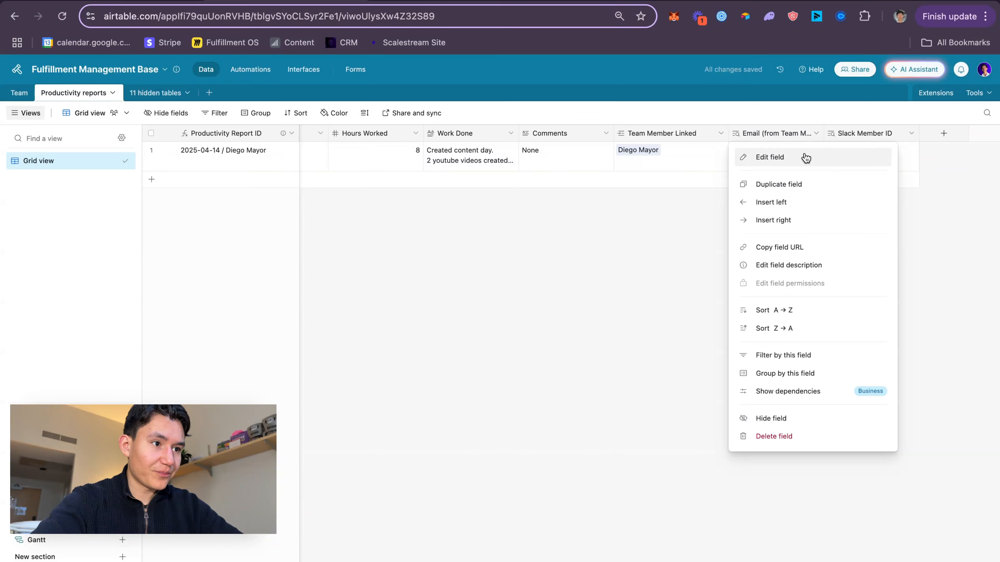
left_click(805, 157)
left_click_drag(694, 160, 545, 161)
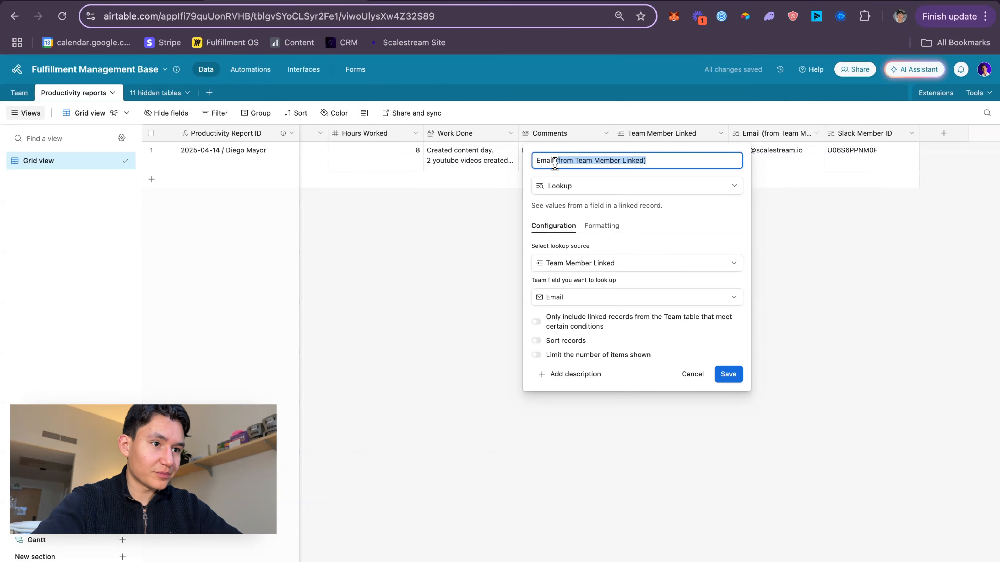
key("BackSpace")
left_click(713, 344)
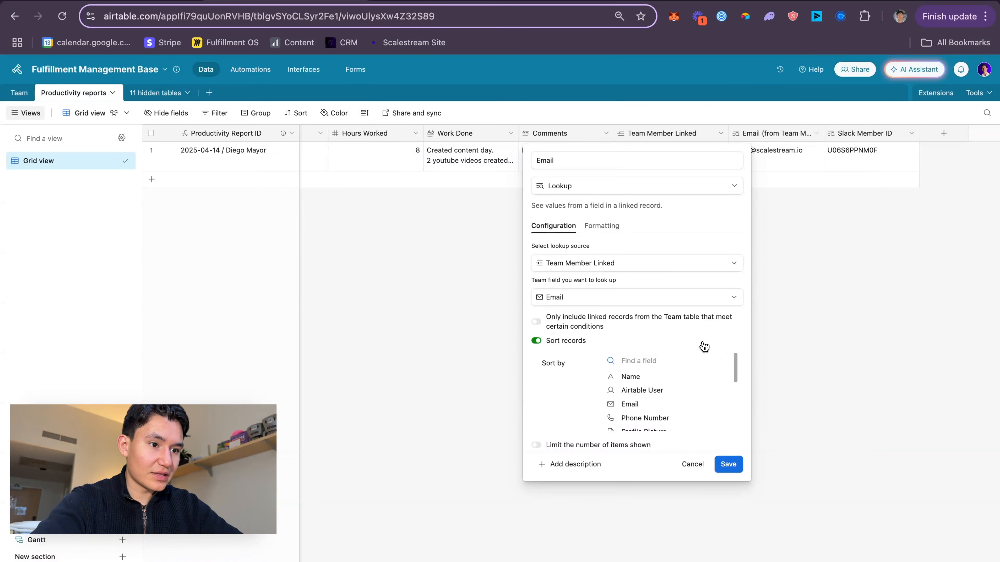
left_click(704, 346)
left_click(729, 373)
left_click(805, 169)
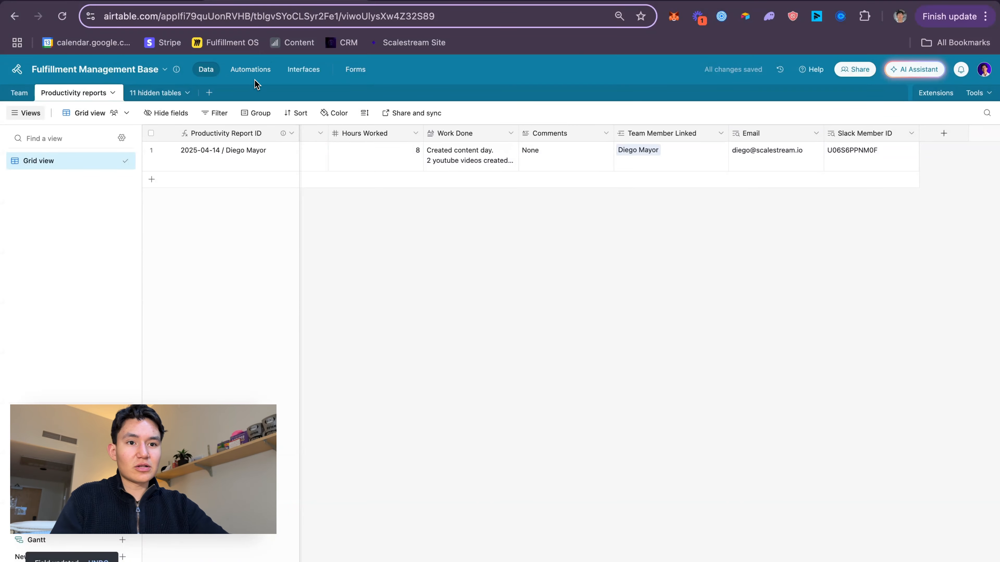
- Return to the automation and set the Gmail action's recipient to the Email field's value from the submitted form
left_click(261, 70)
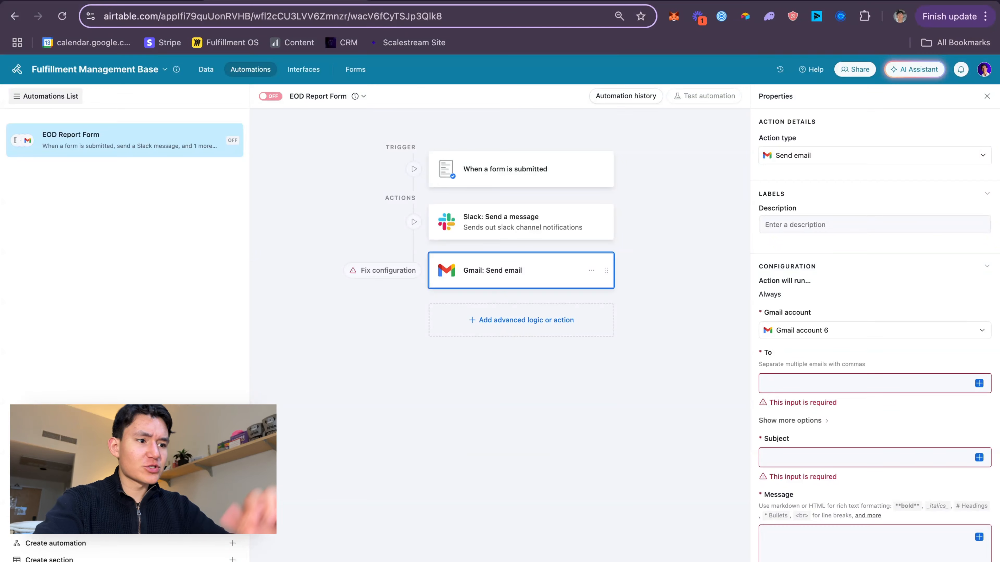
left_click(861, 389)
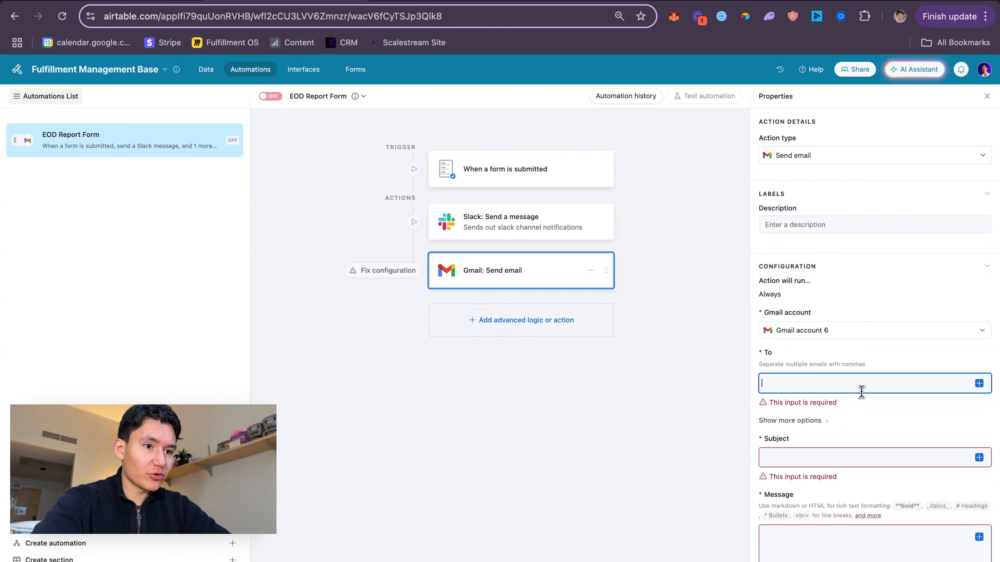
left_click(979, 383)
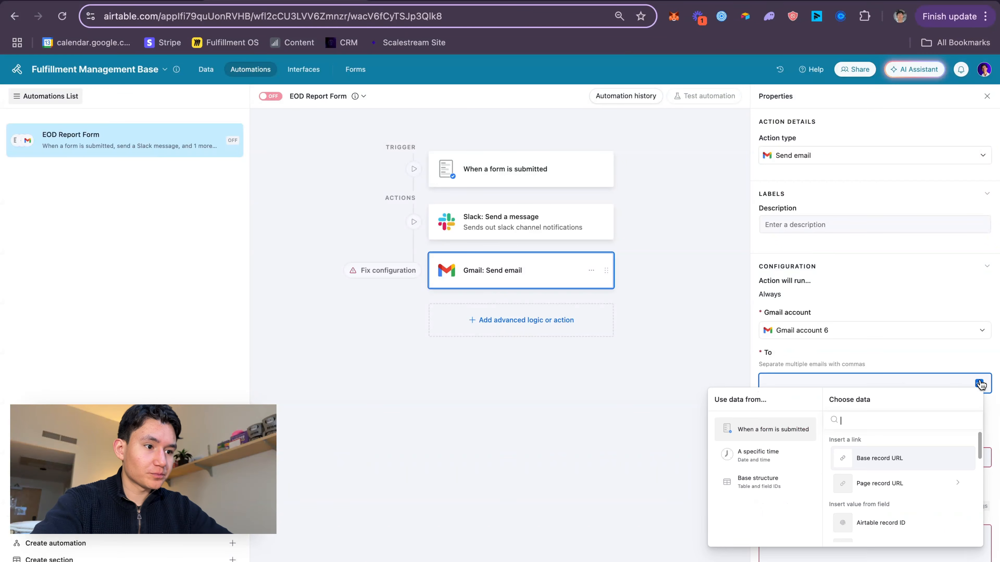
scroll(886, 464, "down", 5)
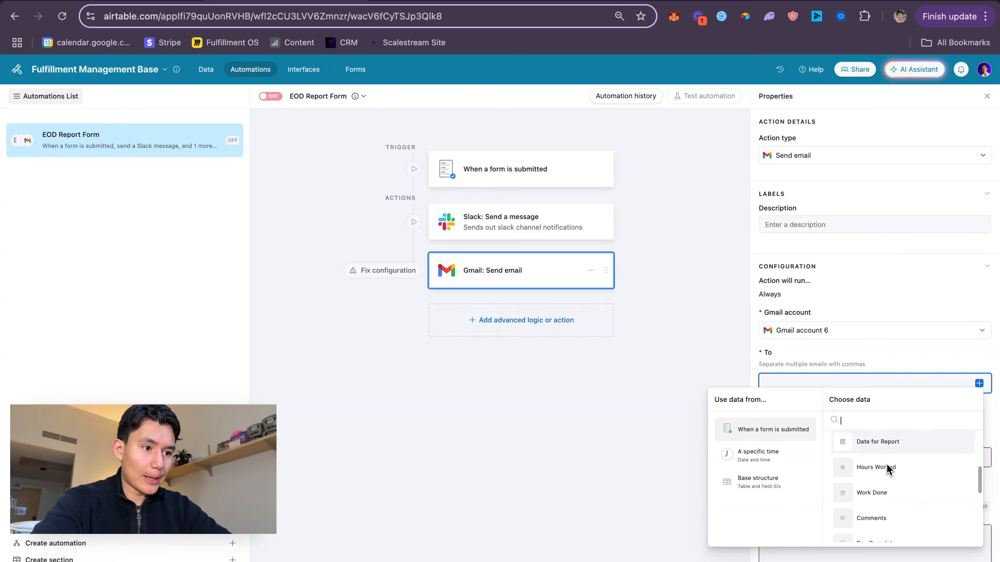
type("emao;")
key("BackSpace")
key("BackSpace")
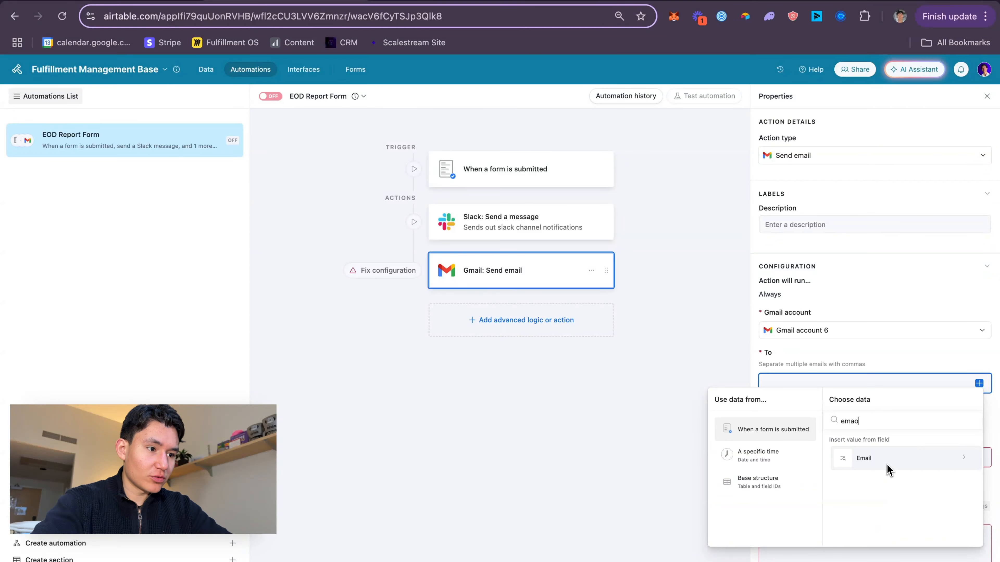
type("o;")
key("BackSpace")
key("BackSpace")
type("il")
left_click(887, 465)
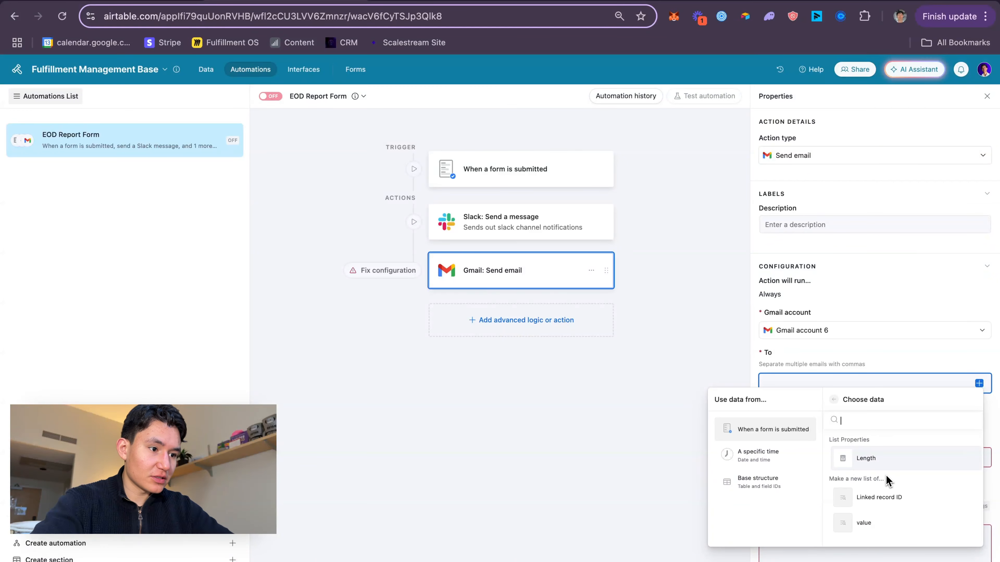
left_click(891, 528)
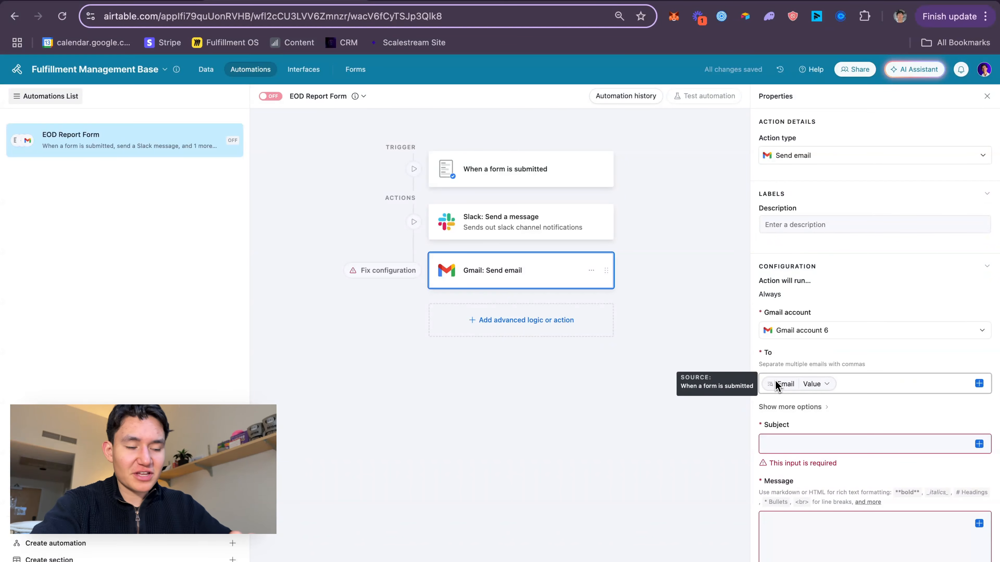
- Fill the email subject with the copied line "EOD Report from {{Team_Member_Name}} - {{Date_for_Report}}"
scroll(781, 457, "down", 5)
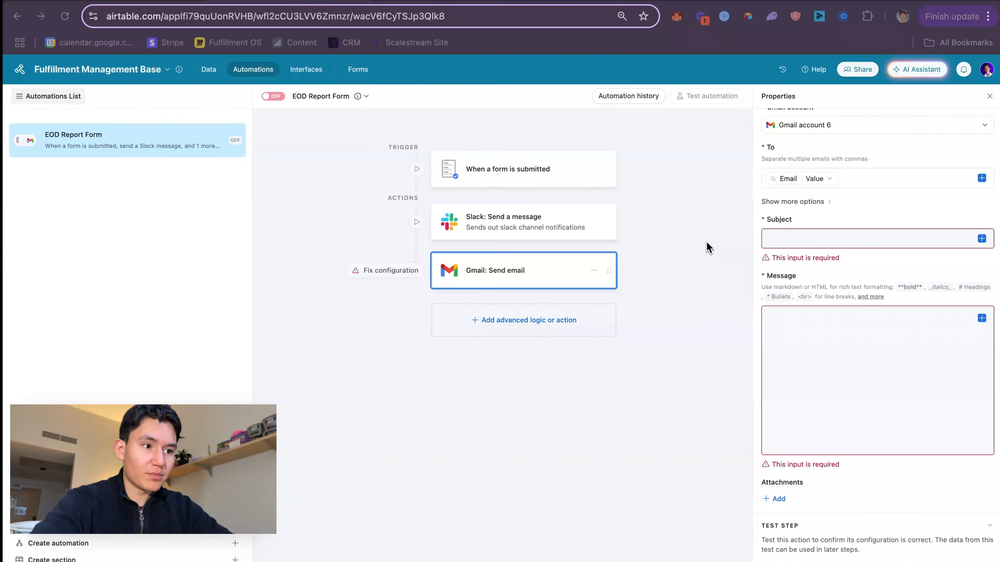
left_click(846, 238)
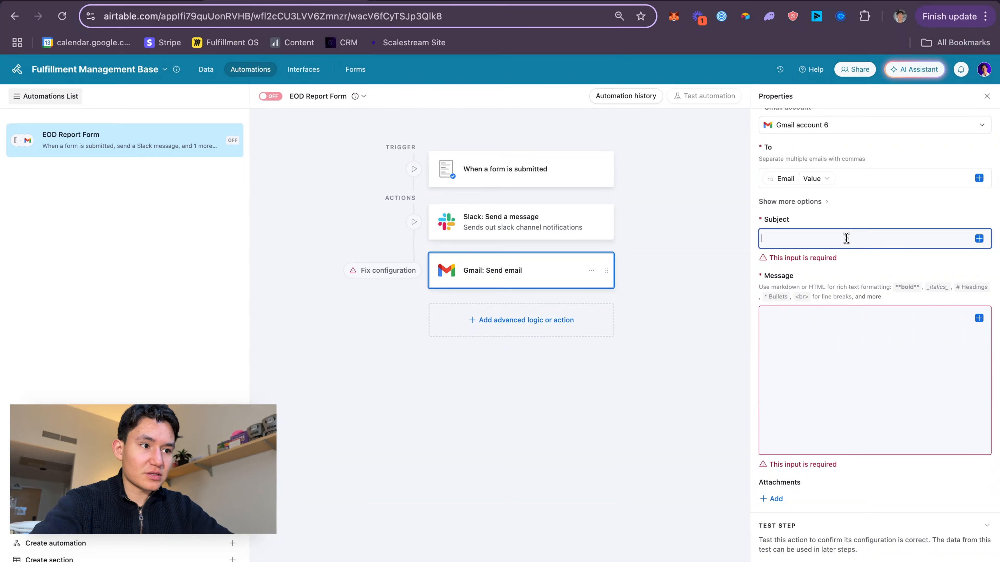
type("EOD Report from {{Team_Member_Name}} - {{Date_for_Report}}")
- Replace the {{Team_Member_Name}} placeholder in the subject with the Team Member Linked value and check its display property
left_click_drag(816, 239, 889, 246)
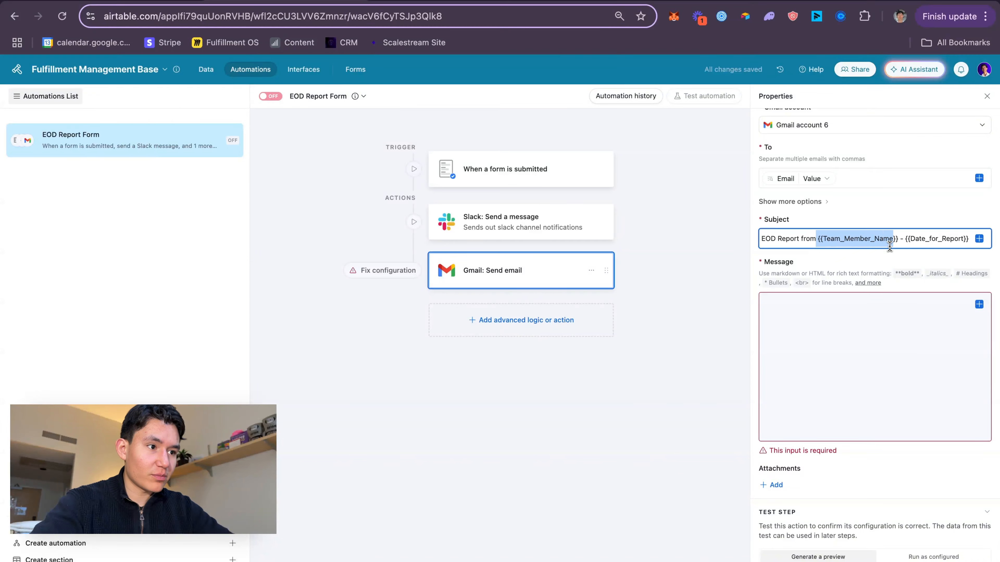
key("BackSpace")
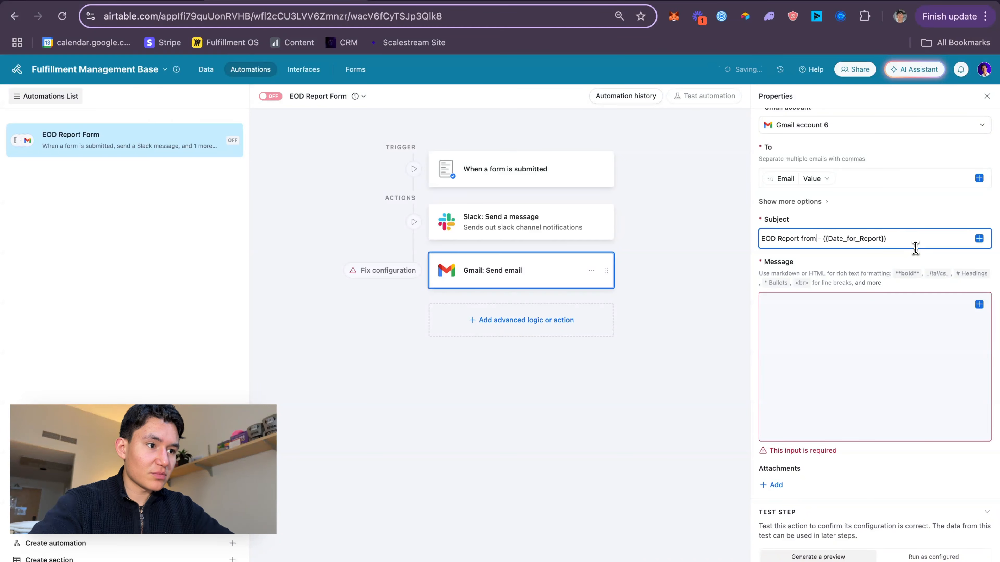
left_click(980, 238)
type("team")
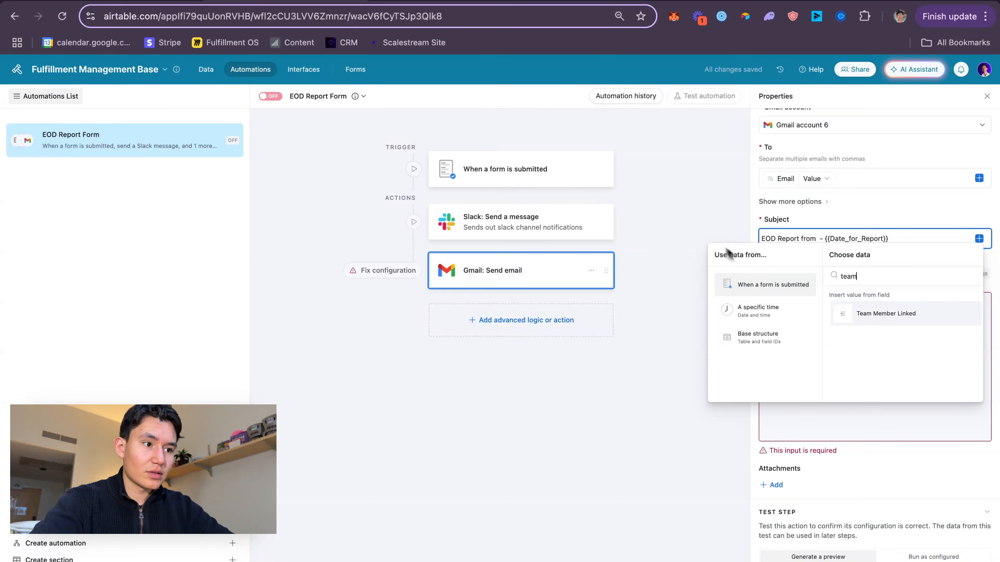
left_click(889, 318)
left_click(893, 240)
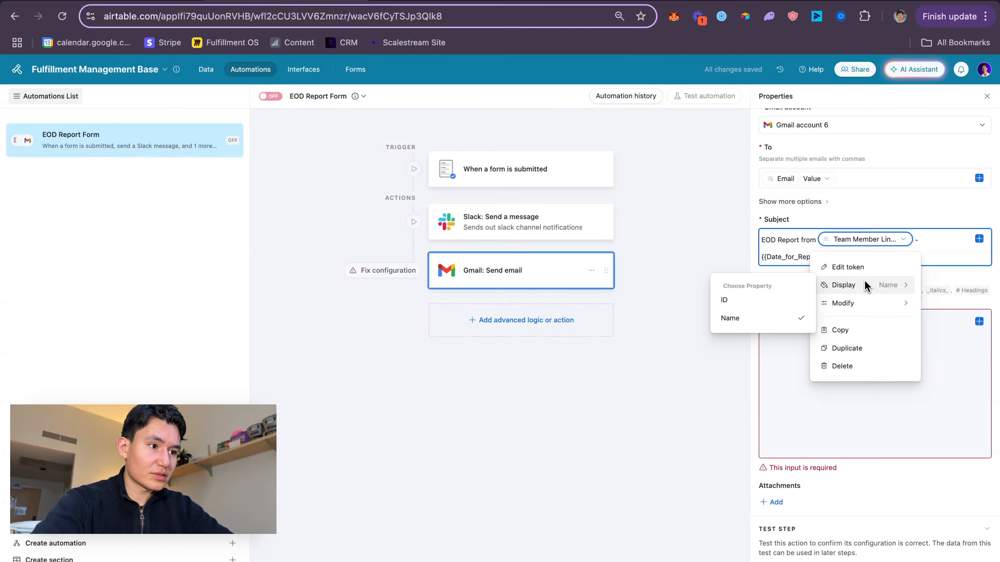
left_click(936, 241)
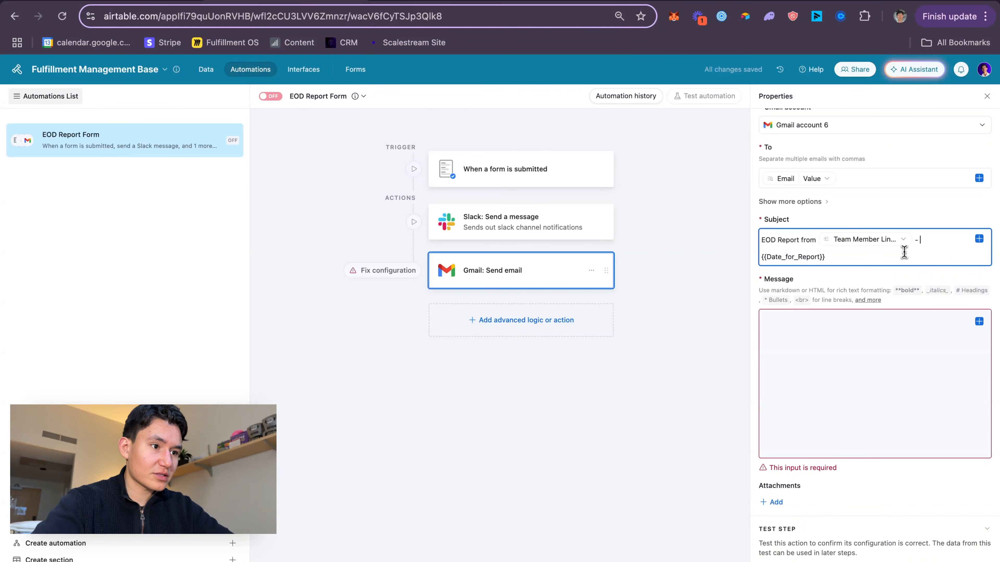
- Replace the {{Date_for_Report}} placeholder in the subject with the Date for Report value from the submitted form
triple_click(859, 265)
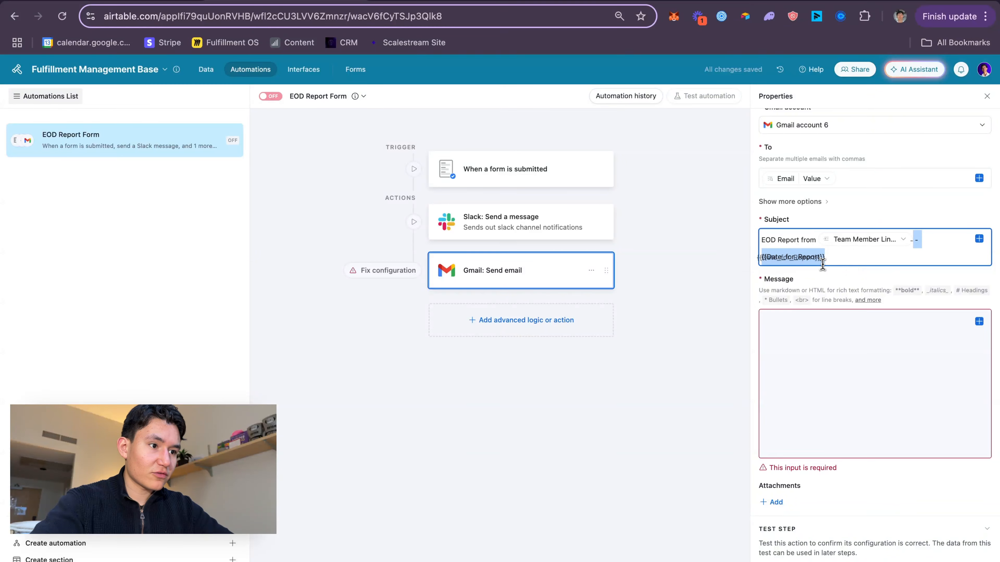
left_click(851, 256)
left_click_drag(762, 259, 848, 259)
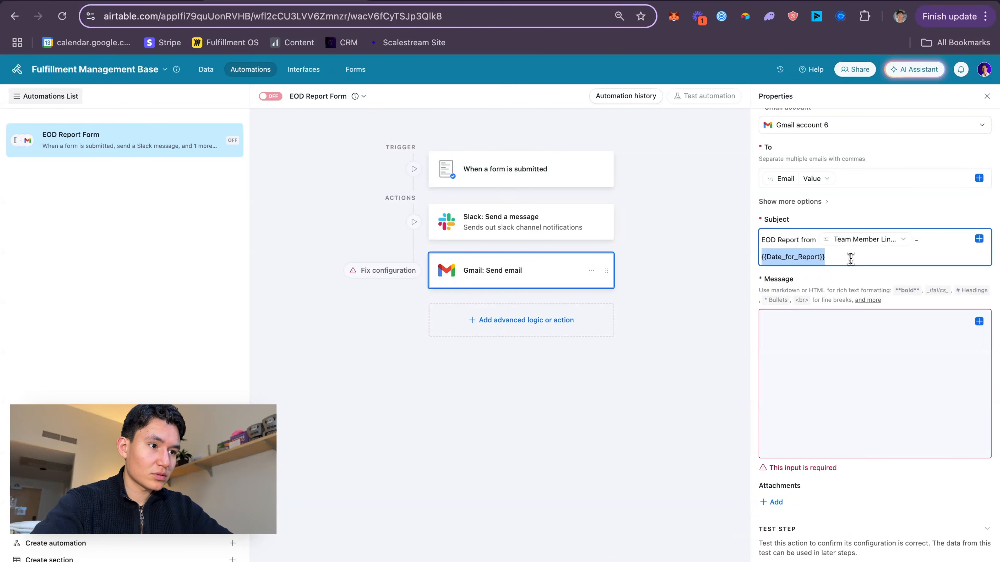
key("BackSpace")
left_click(978, 239)
type("date")
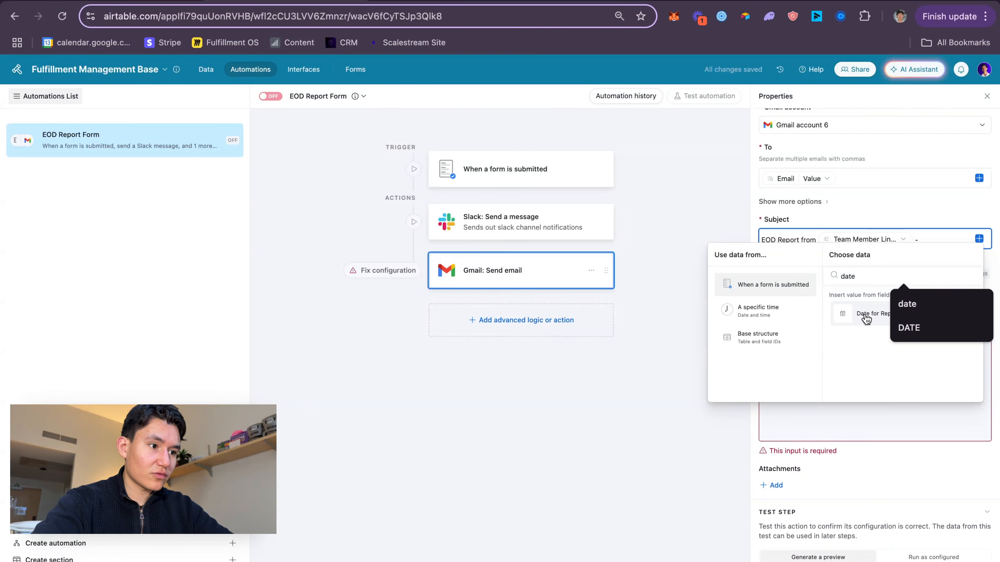
left_click(865, 315)
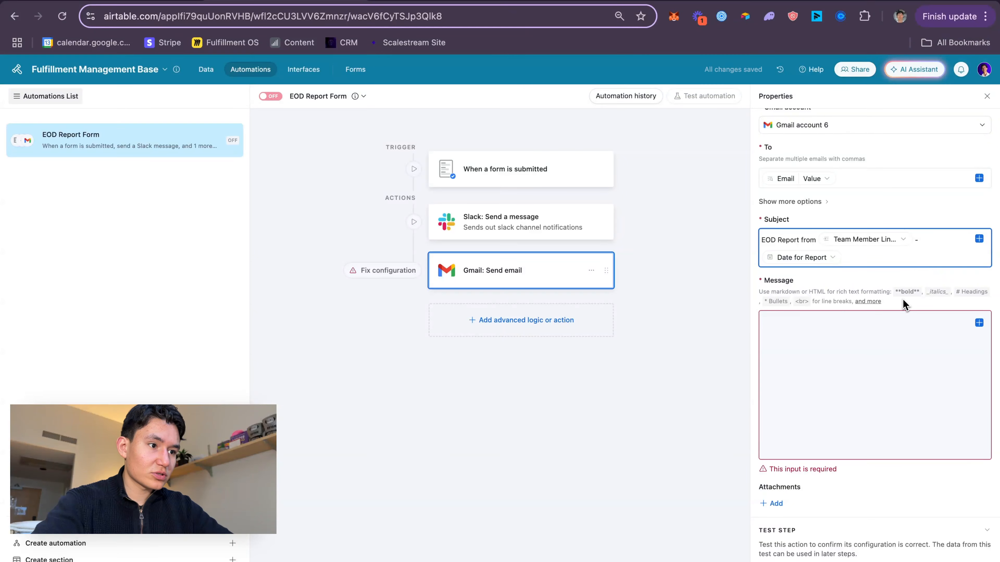
left_click(825, 264)
left_click(845, 289)
- Switch to the Claude chat and copy the whole Email Body template, from the End of Day Report heading to the View Full Report link
left_click(834, 339)
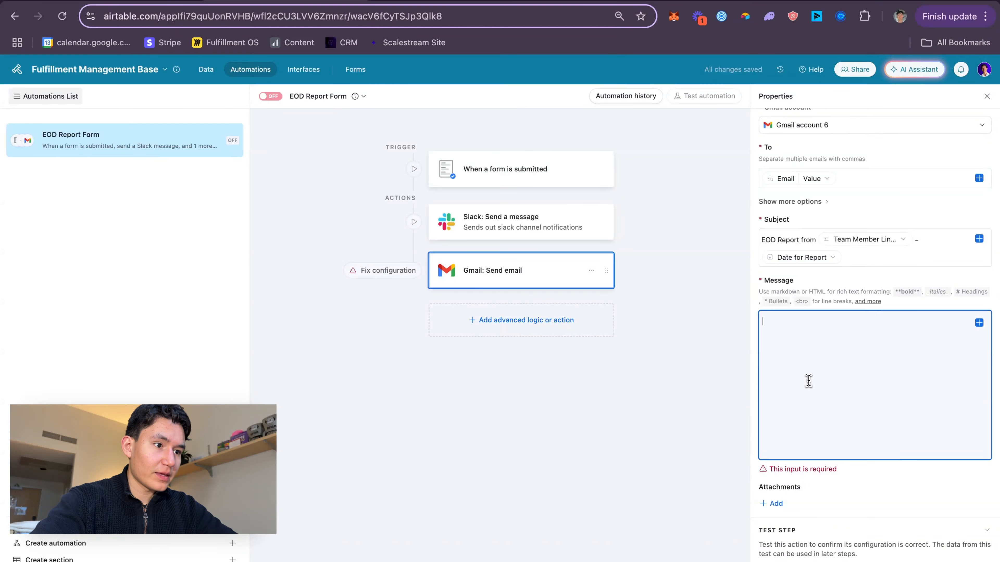
triple_click(813, 292)
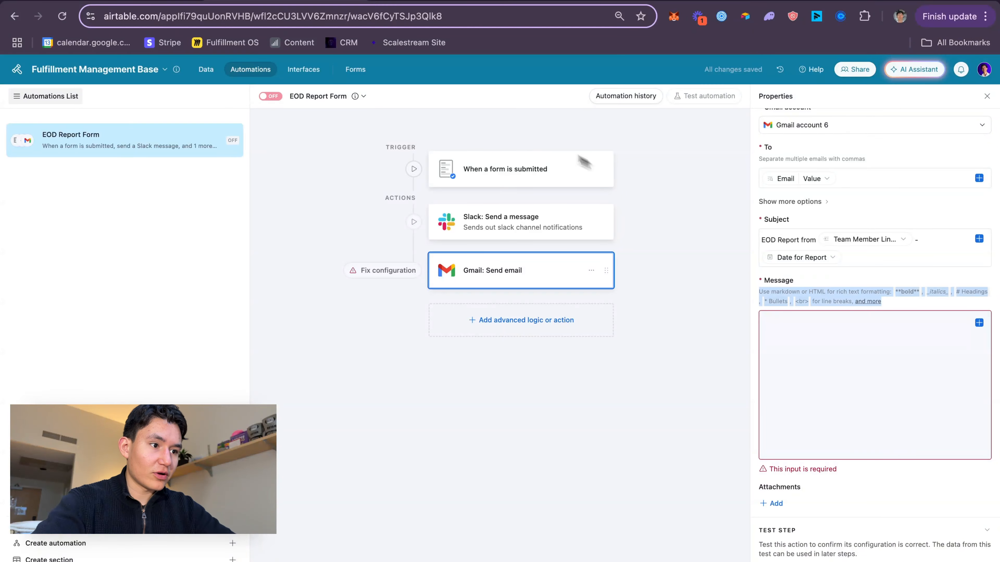
left_click(177, 1)
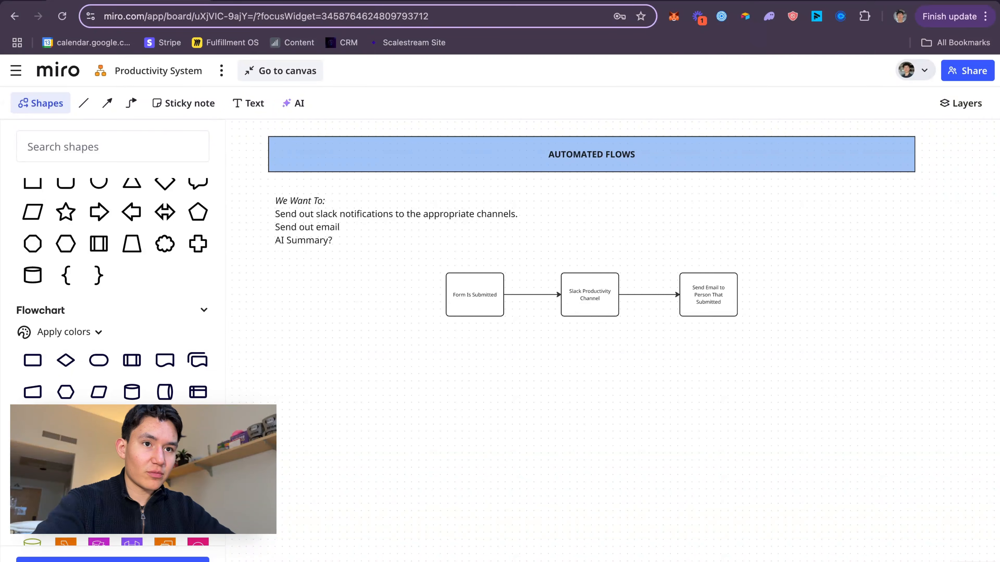
left_click(292, 1)
key("ctrl+Left")
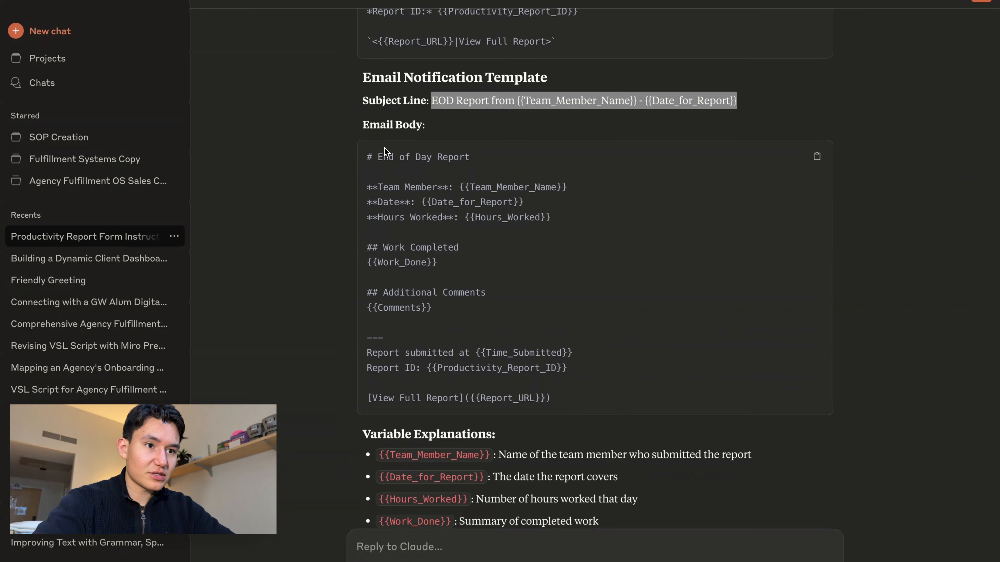
left_click_drag(366, 155, 462, 420)
key("super+c")
- Return to the Airtable automation and paste the copied email body into the Gmail action's message
key("ctrl+Right")
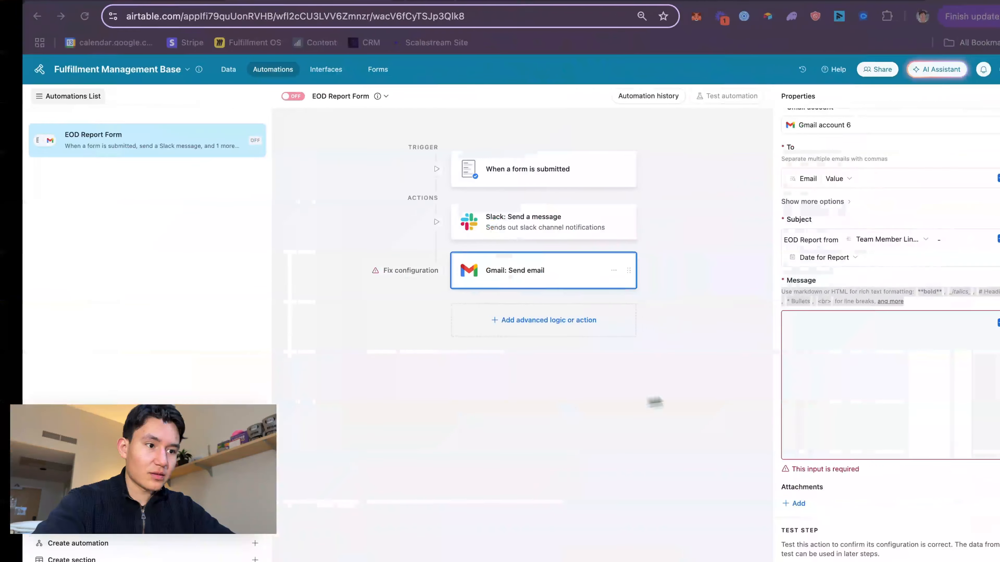
left_click(831, 360)
key("super+v")
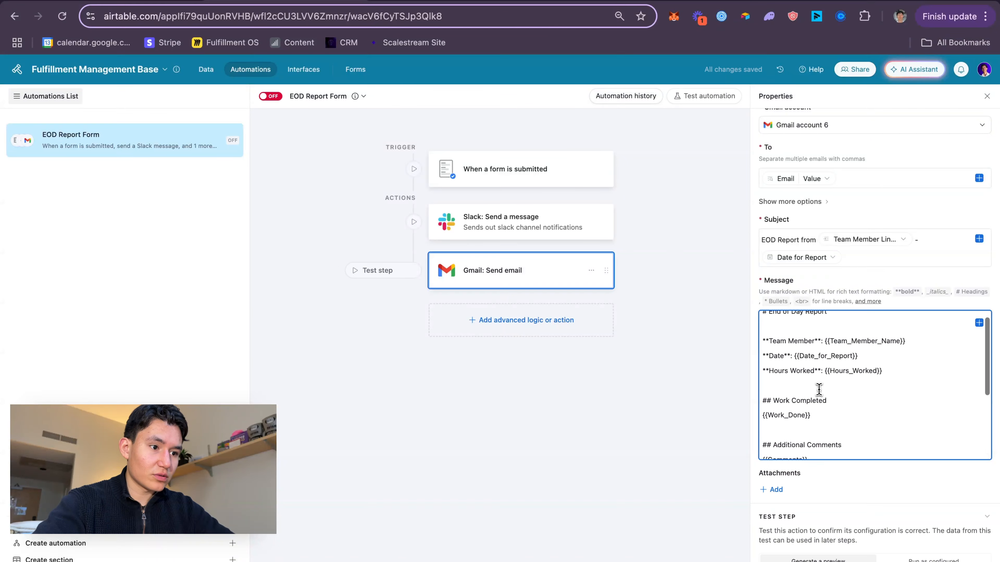
- Replace the {{Report_URL}} placeholder in the message's View Full Report link with the Base record URL from the form trigger
scroll(819, 389, "down", 5)
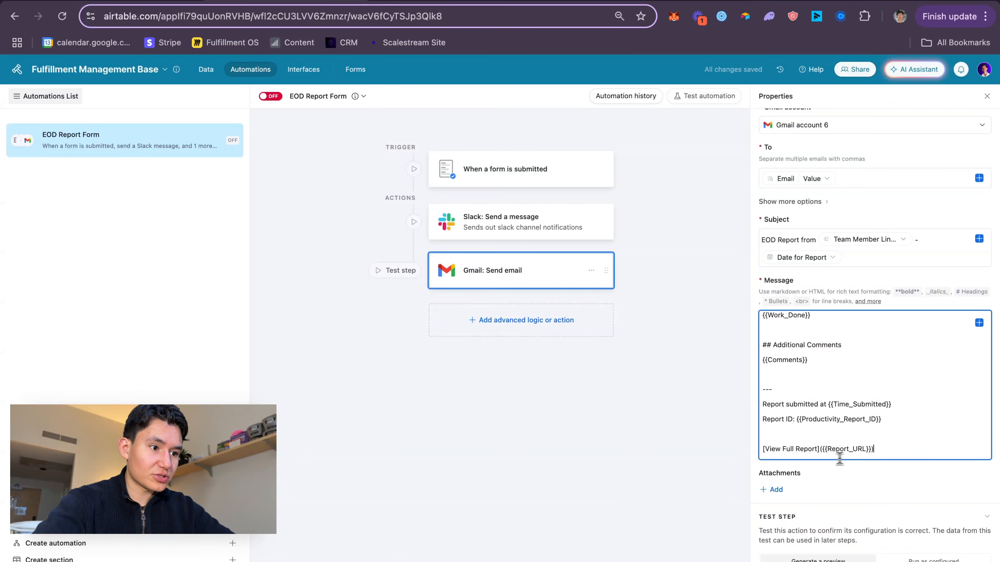
left_click_drag(818, 451, 866, 451)
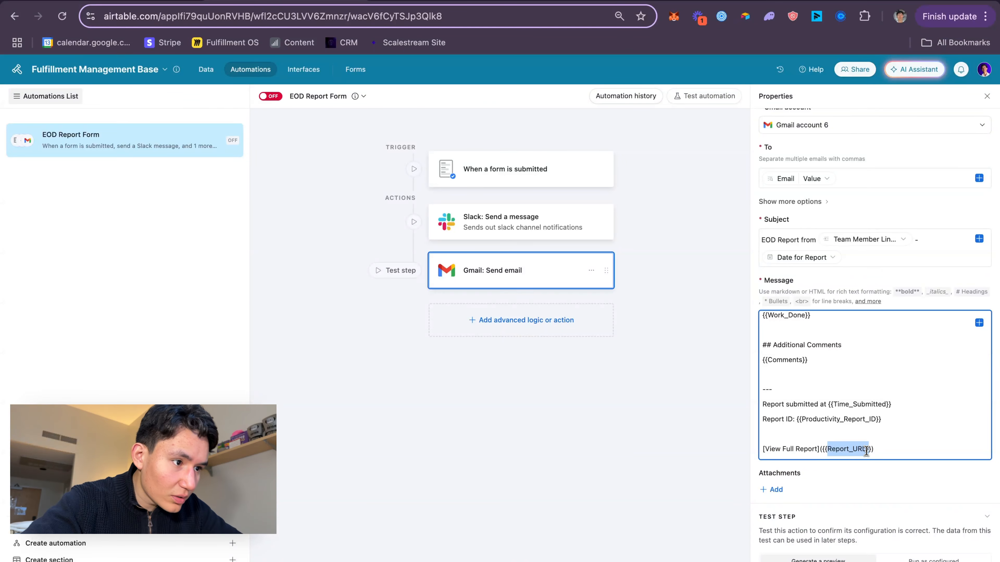
key("BackSpace")
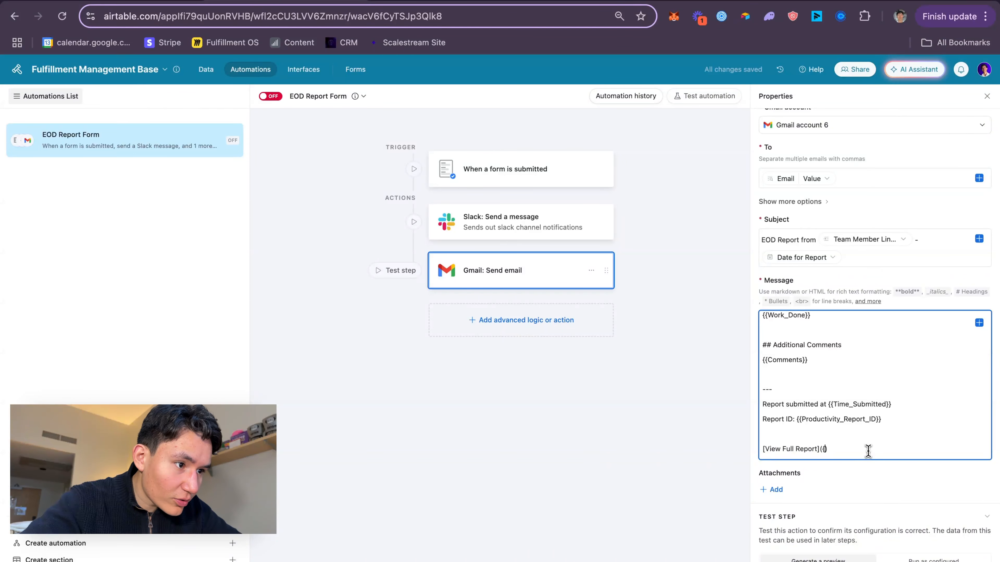
left_click(979, 323)
type("r")
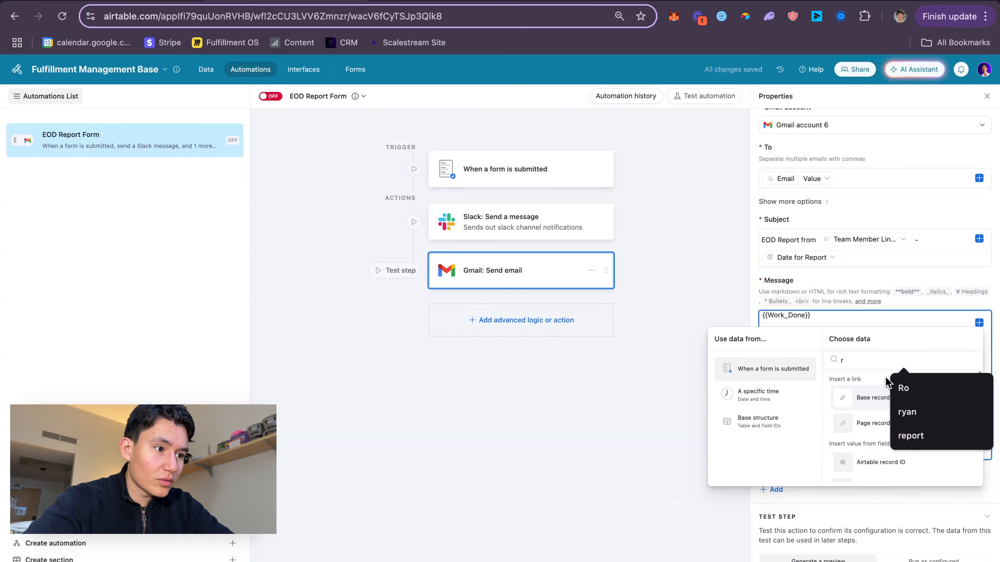
key("BackSpace")
type("url")
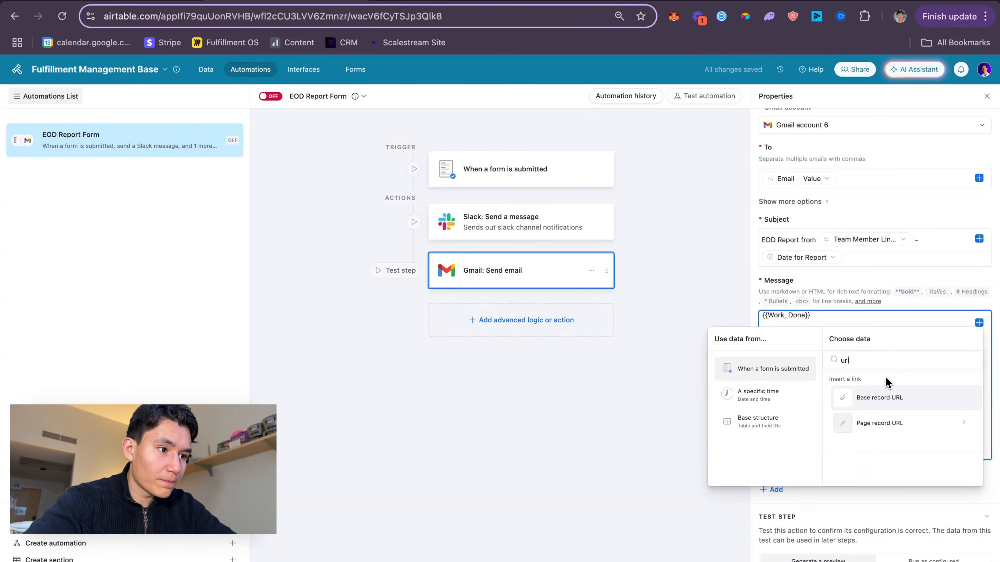
left_click(917, 408)
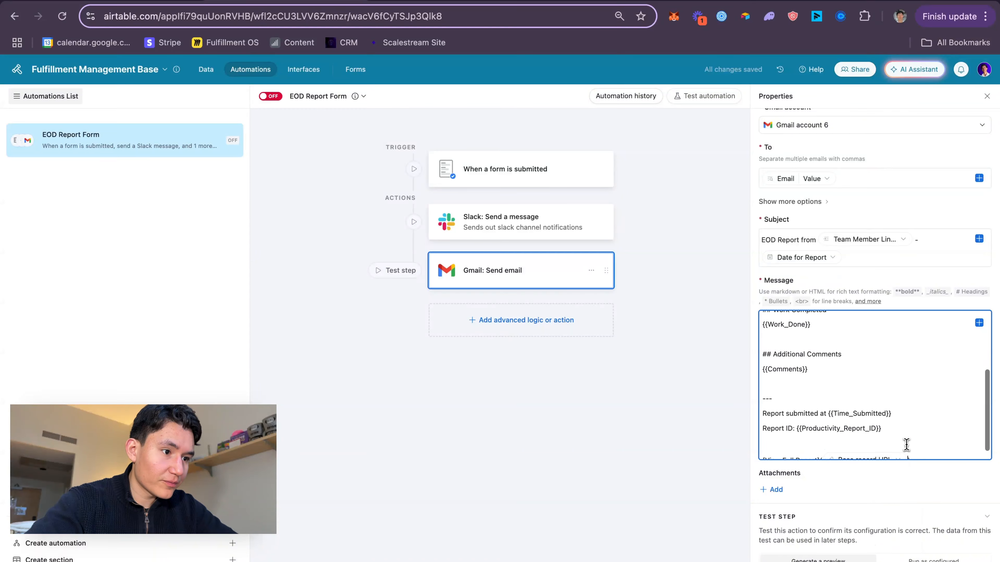
- Replace the {{Productivity_Report_ID}} placeholder on the message's Report ID line with the Productivity Report ID field value
scroll(906, 444, "up", 1)
left_click_drag(882, 444, 799, 450)
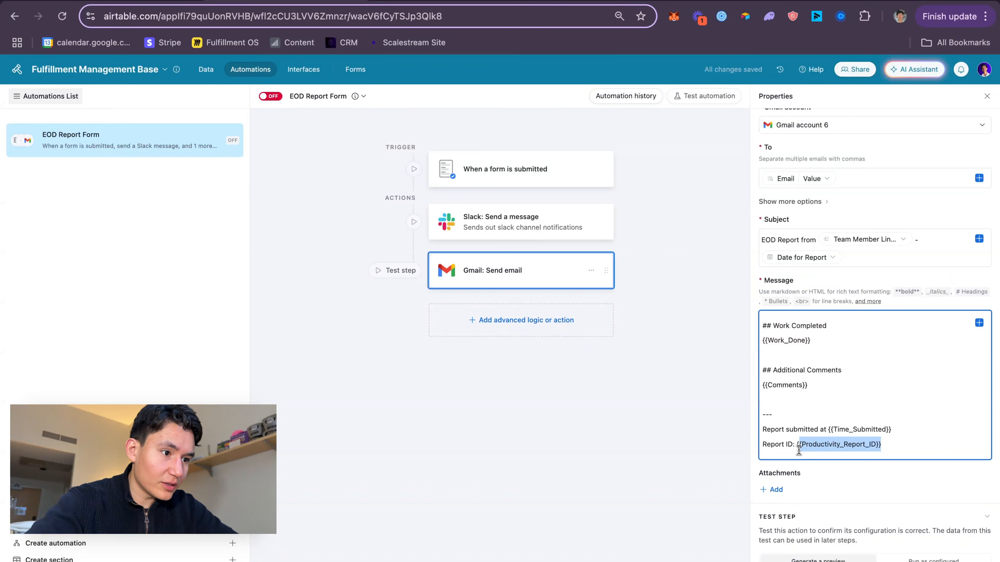
key("BackSpace")
left_click(979, 322)
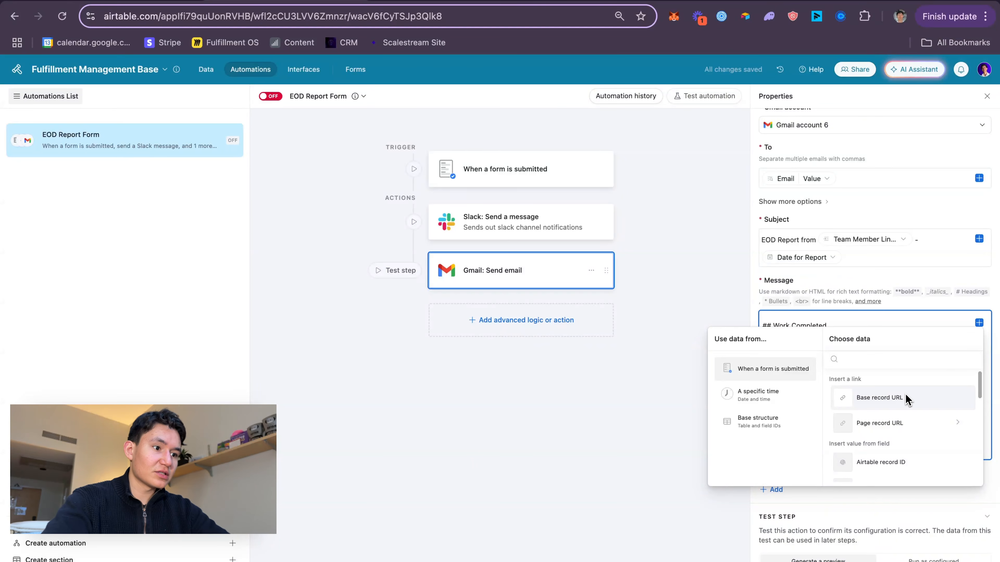
left_click(898, 467)
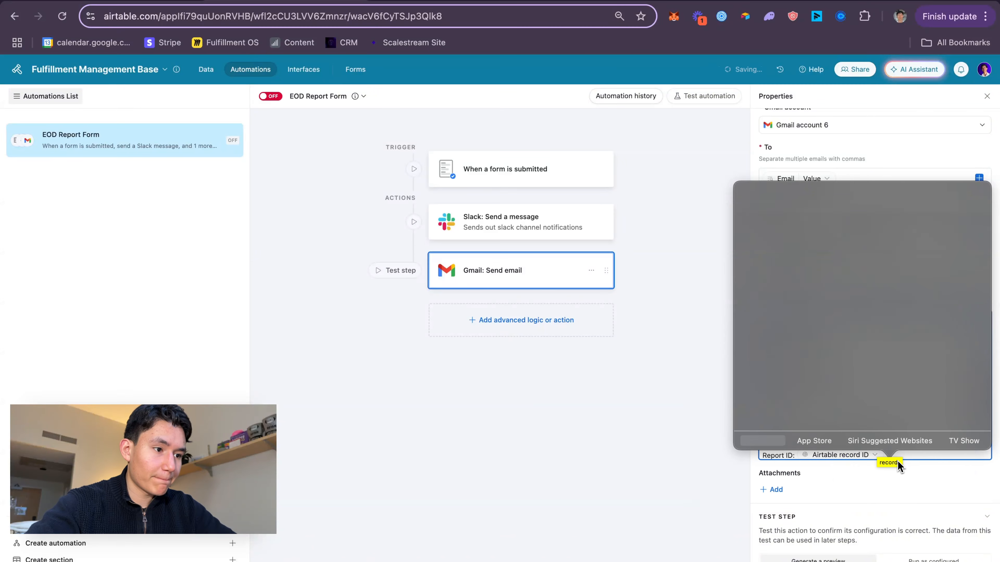
left_click(904, 457)
left_click(861, 455)
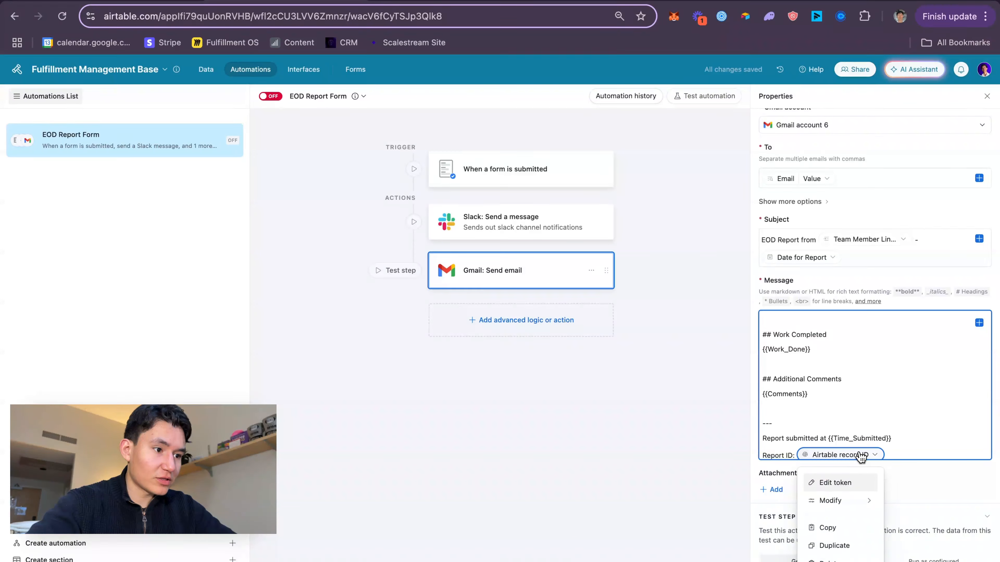
left_click(858, 485)
left_click(625, 366)
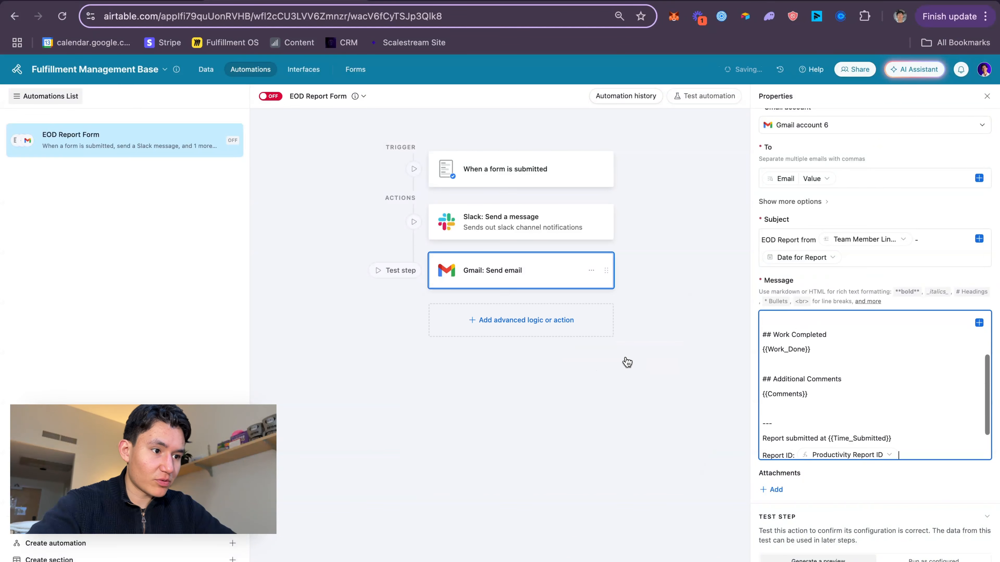
- Replace the {{Time_Submitted}} placeholder after "Report submitted at" in the message with the Time Completed value
scroll(859, 424, "down", 2)
left_click_drag(917, 397, 844, 398)
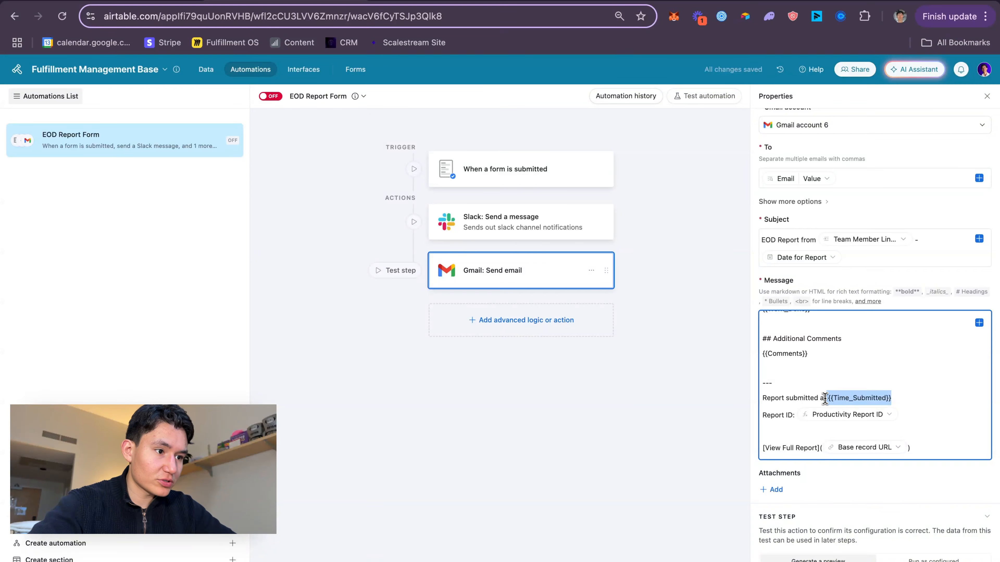
key("BackSpace")
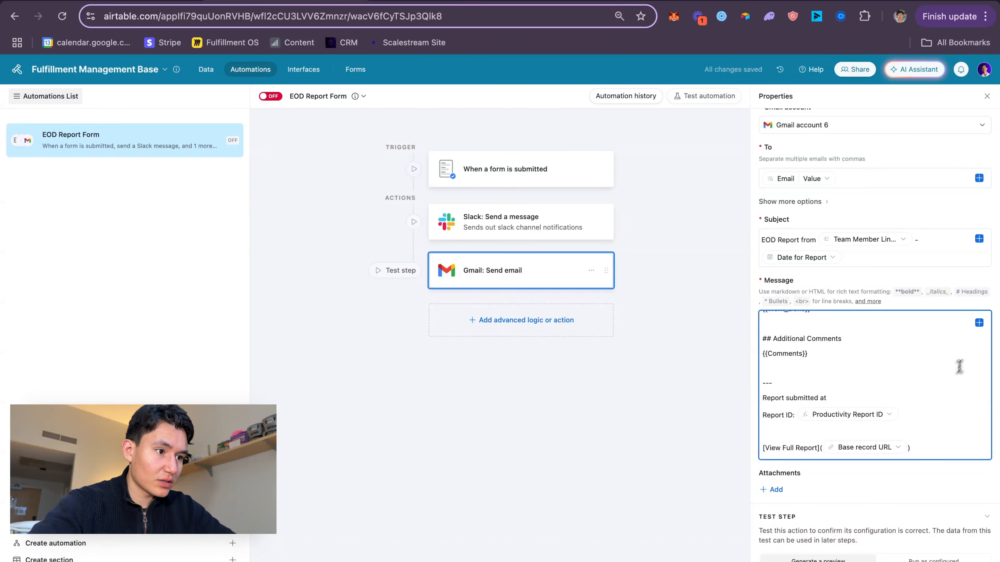
left_click(979, 323)
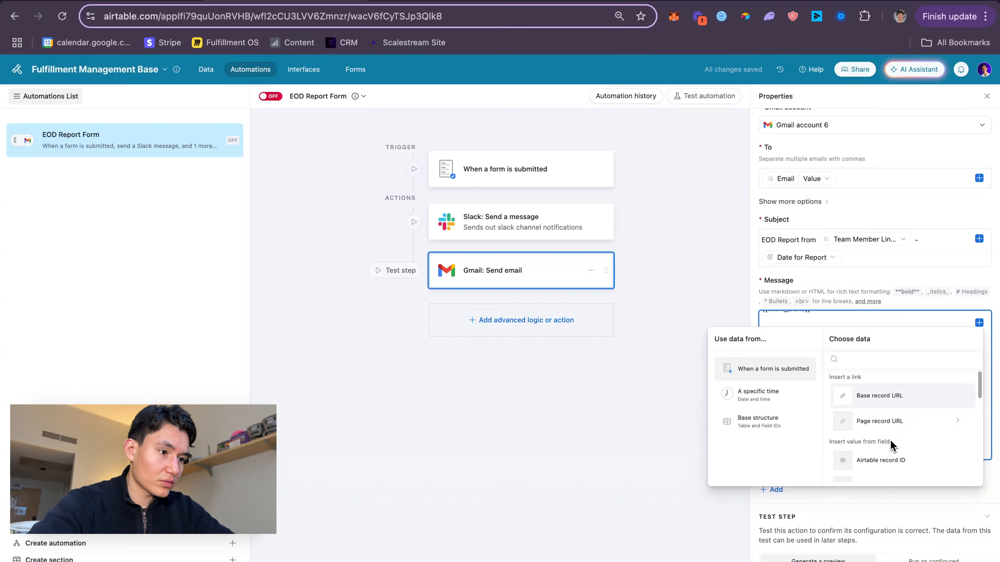
type("t Time")
left_click(875, 398)
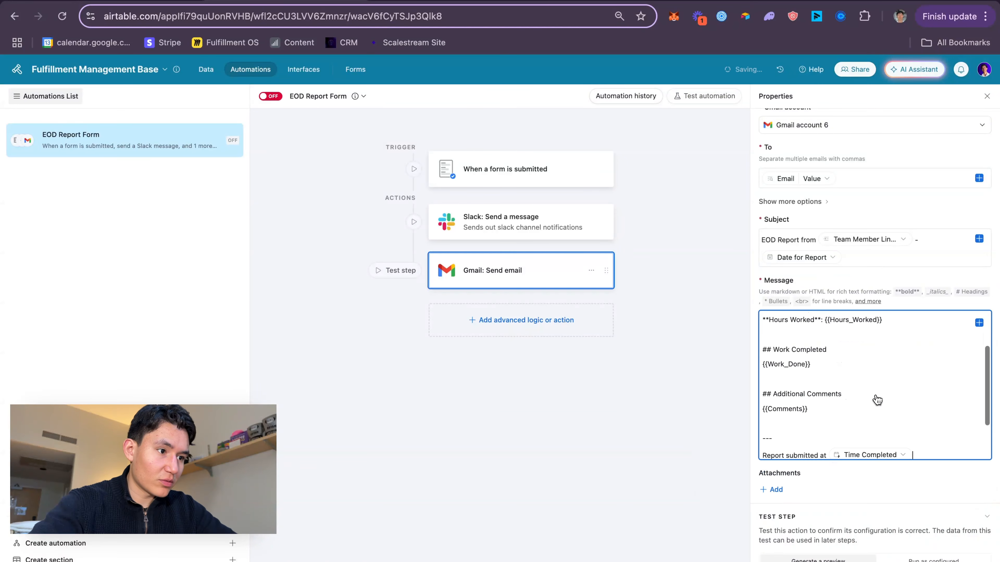
- Replace the {{Comments}} placeholder under the message's Additional Comments heading with the Comments value from the submitted form
scroll(872, 443, "down", 2)
scroll(870, 440, "up", 2)
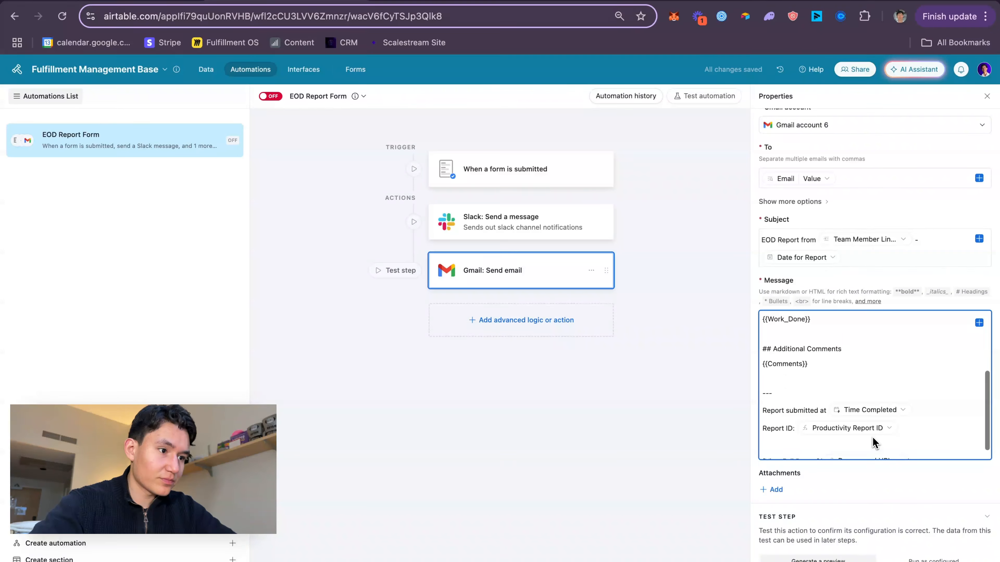
left_click(874, 390)
triple_click(863, 385)
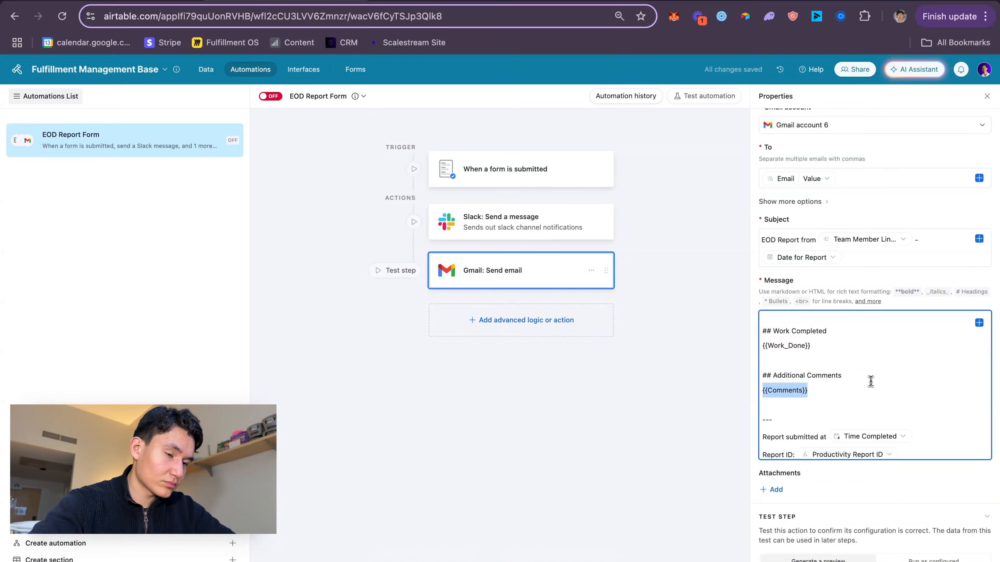
triple_click(870, 378)
left_click(856, 390)
double_click(776, 389)
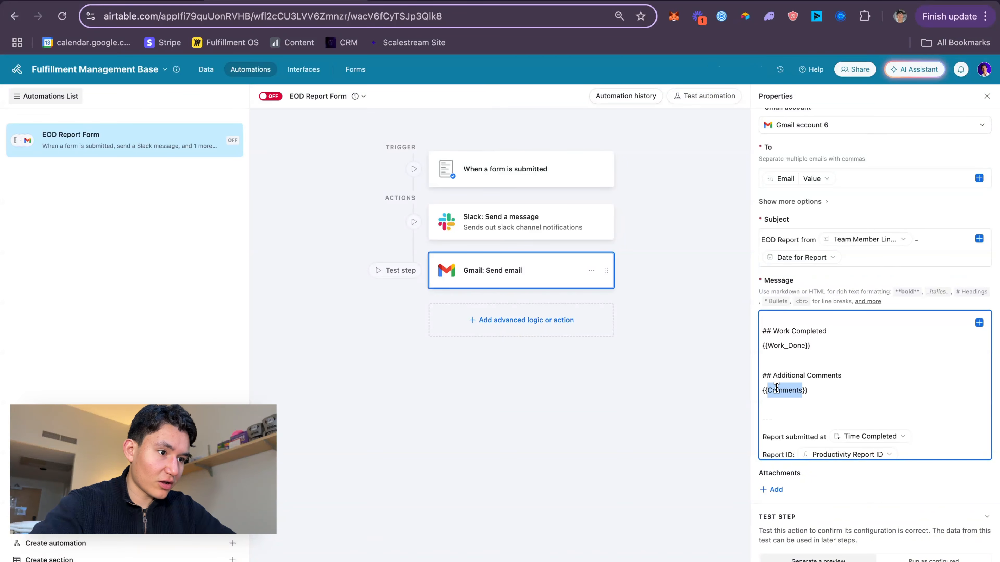
key("BackSpace")
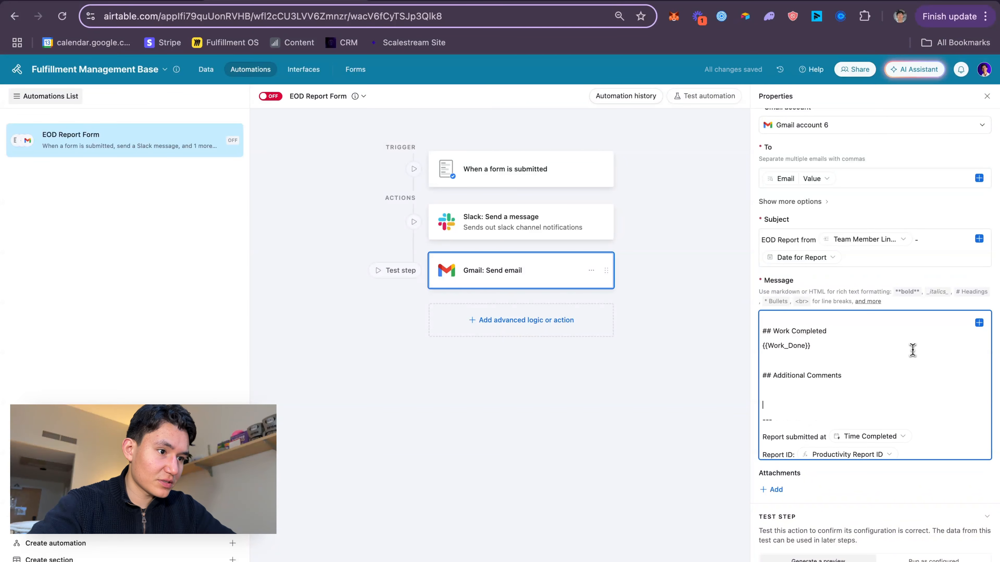
left_click(979, 323)
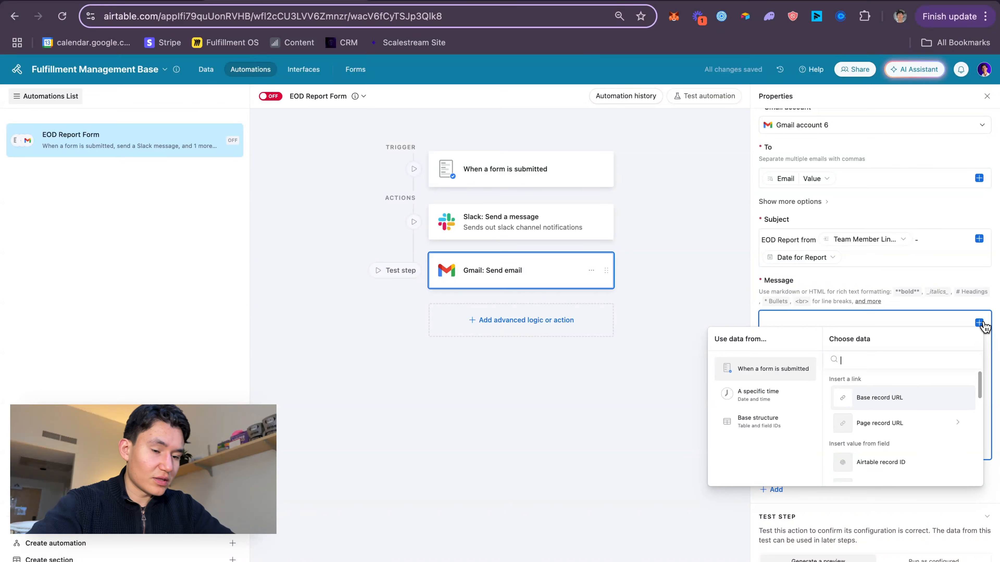
type("comment")
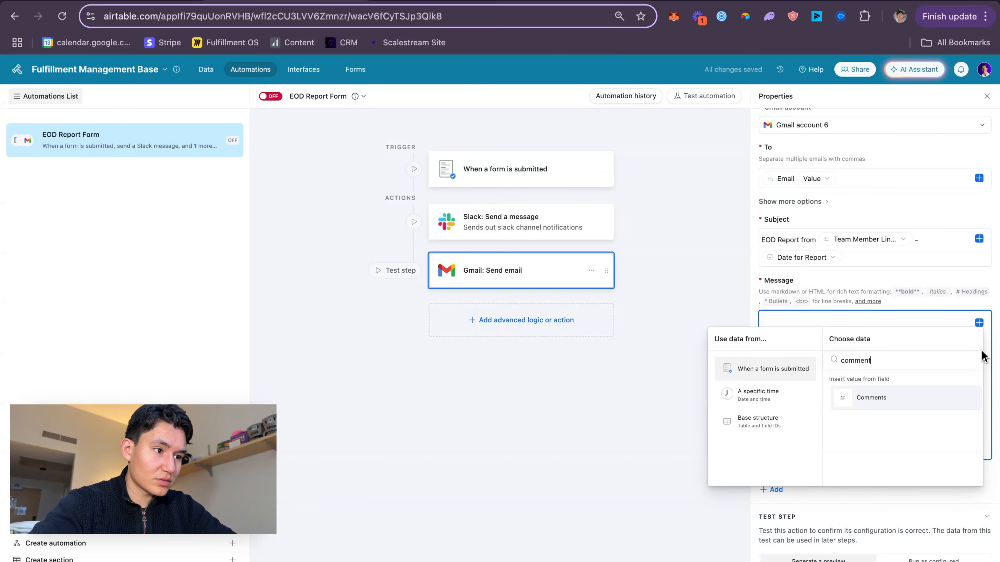
left_click(939, 400)
- Replace the {{Work_Done}} placeholder under the message's Work Completed heading with the Work Done value from the submitted form
scroll(802, 401, "up", 1)
scroll(805, 394, "down", 3)
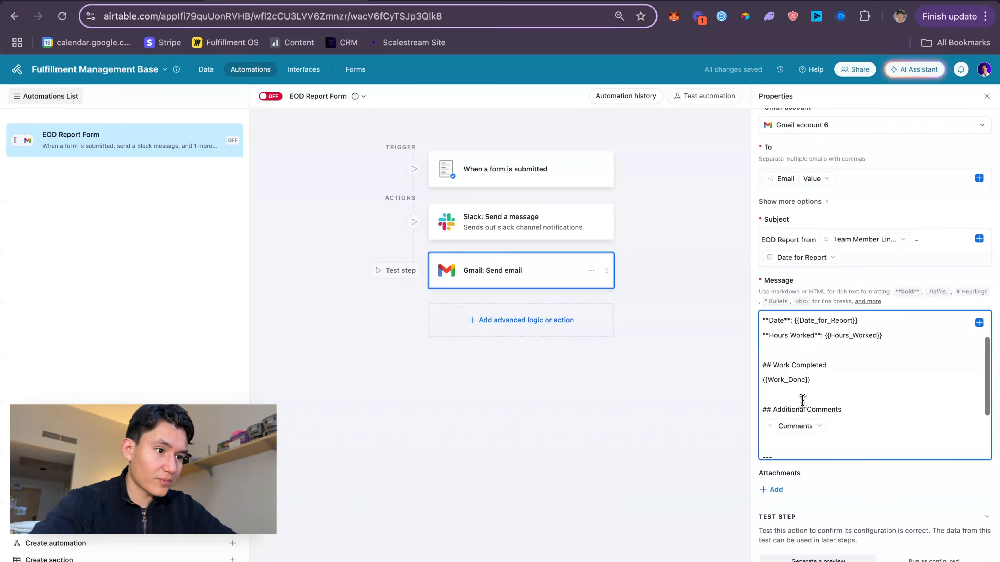
triple_click(808, 384)
key("BackSpace")
key("Return")
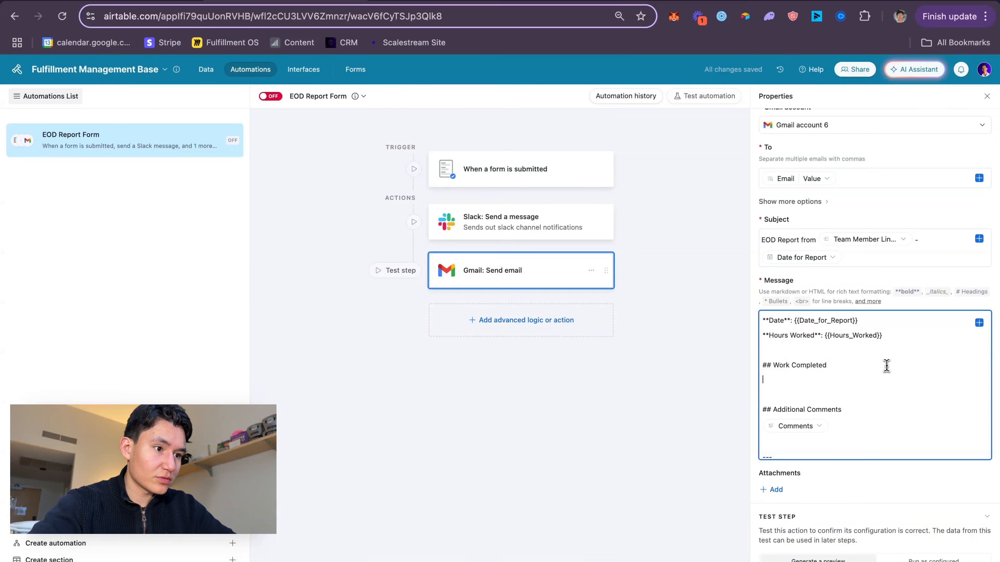
left_click(979, 323)
type("work")
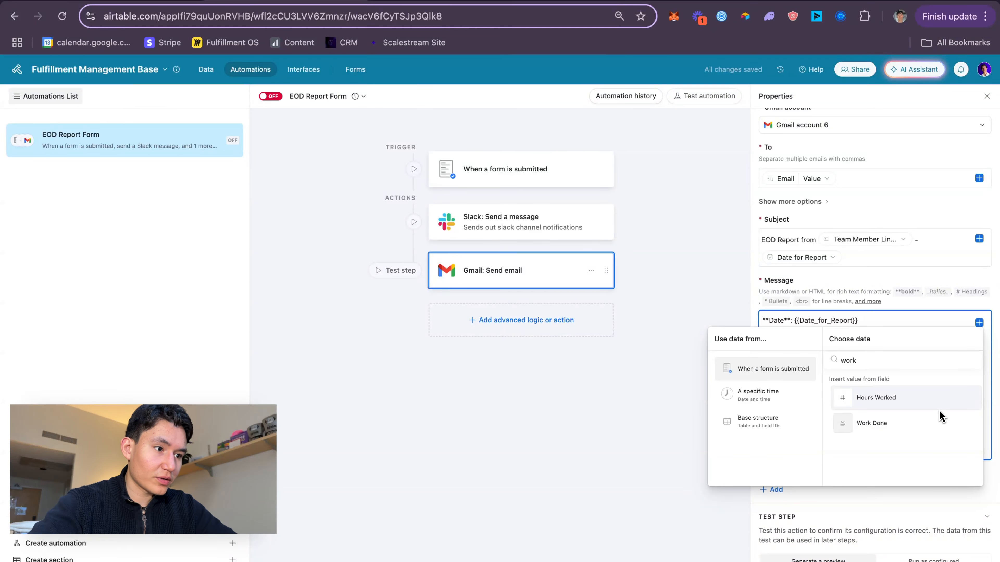
left_click(940, 421)
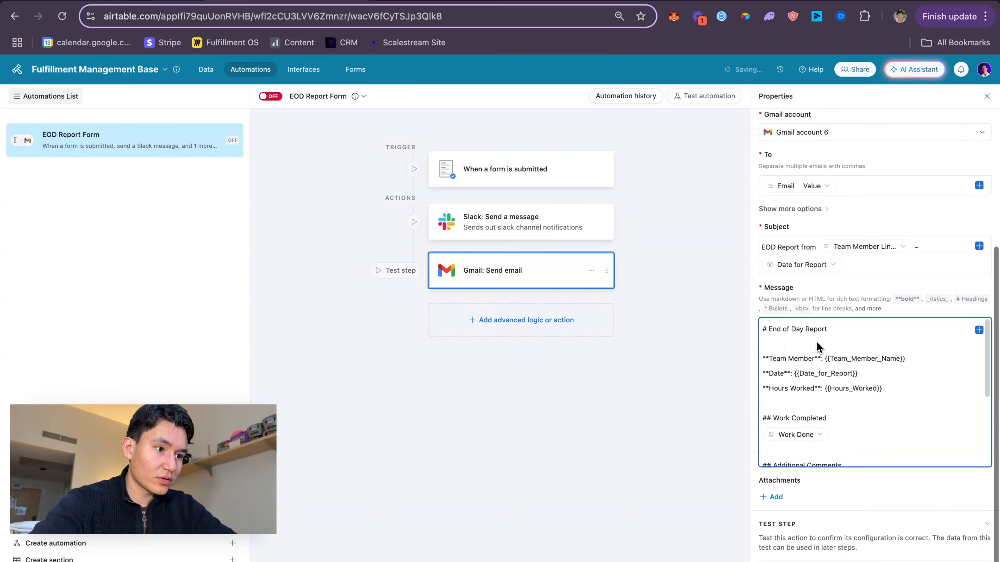
- Replace the {{Date_for_Report}} placeholder on the message's Date line with the Date for Report value
scroll(850, 394, "up", 2)
left_click_drag(864, 410, 797, 410)
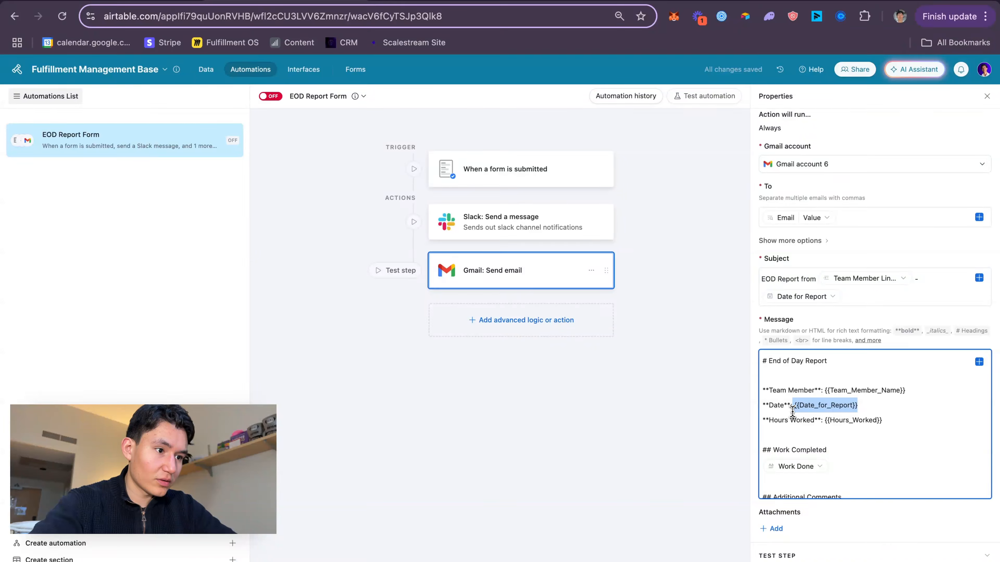
key("BackSpace")
left_click(980, 363)
type("date")
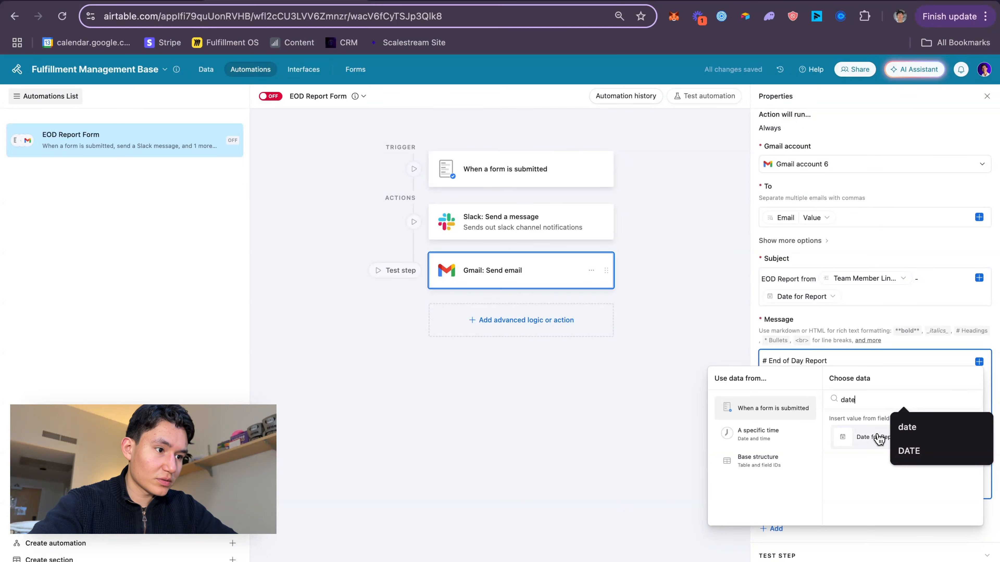
left_click(878, 437)
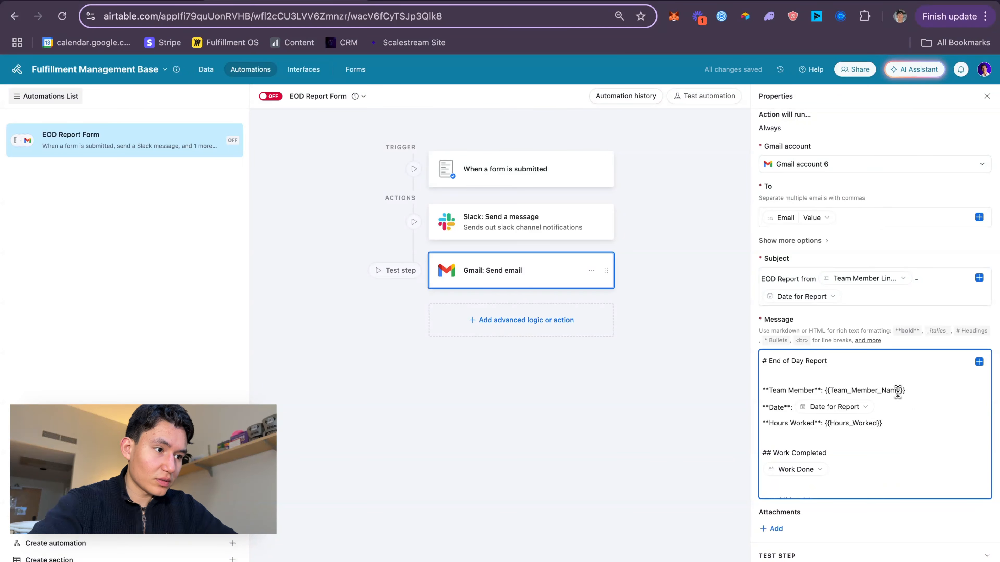
- Replace the {{Team_Member_Name}} placeholder on the message's Team Member line with the linked team member value from the submitted form
left_click_drag(905, 391, 837, 391)
key("BackSpace")
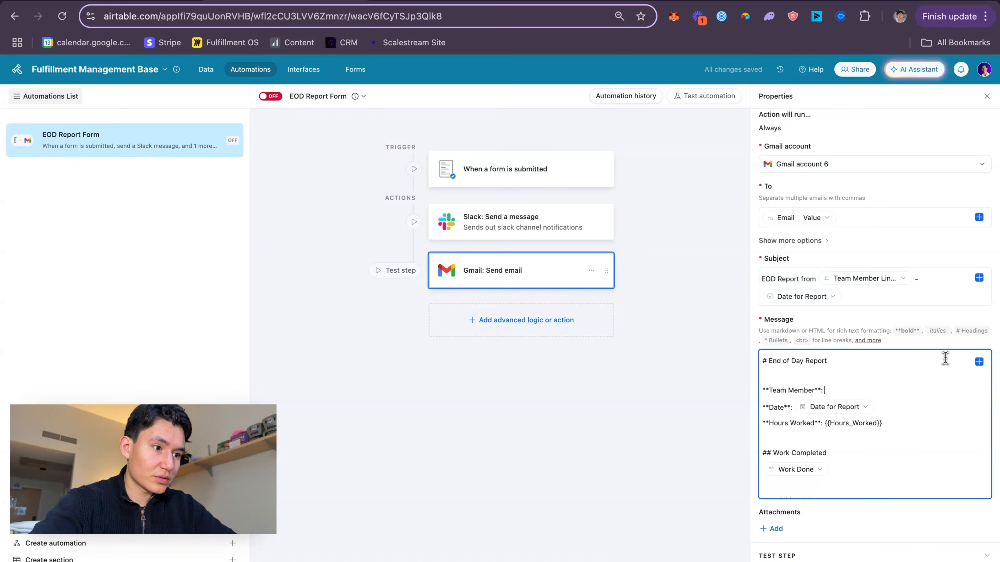
left_click(980, 362)
type("team")
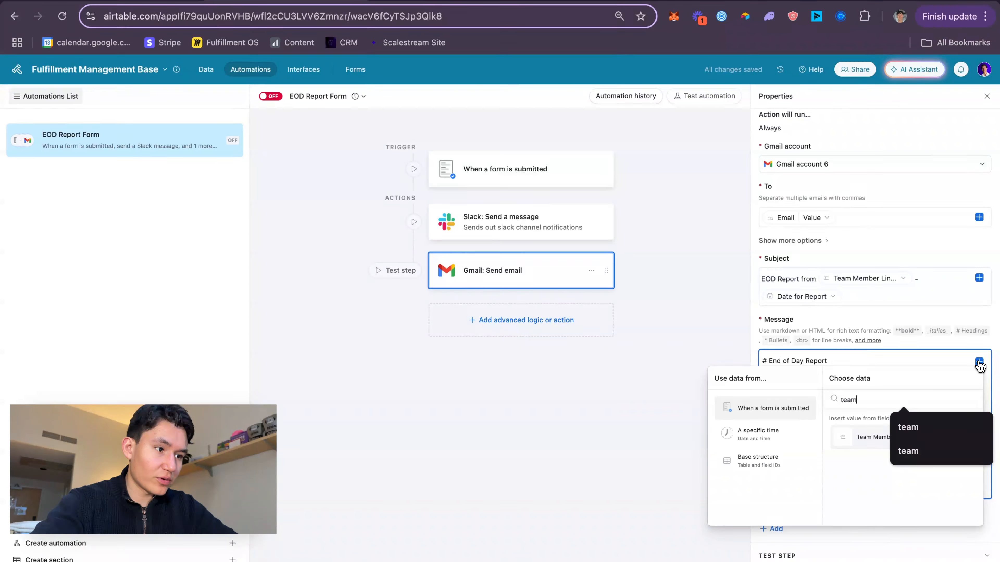
left_click(871, 437)
left_click(876, 393)
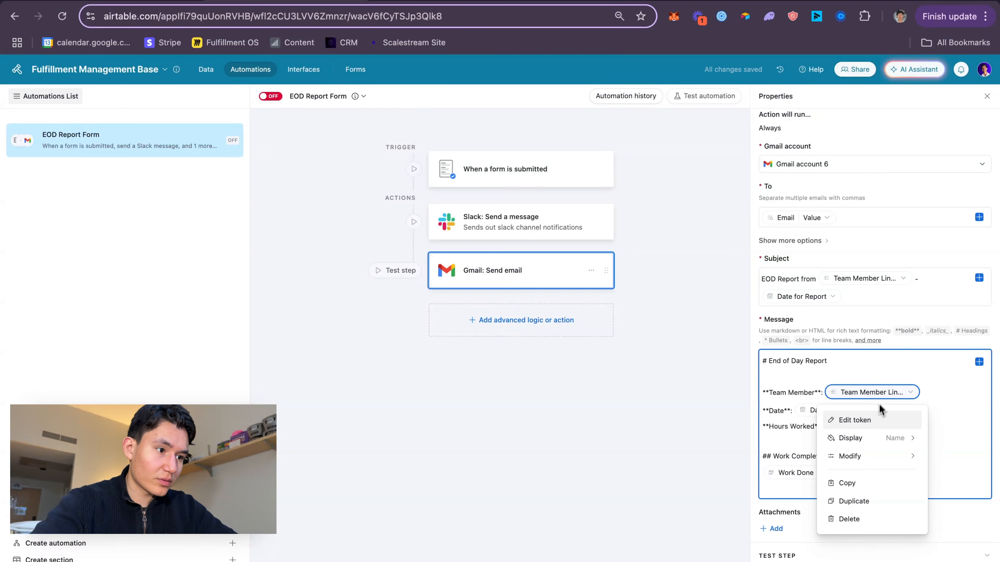
mouse_move(909, 456)
left_click(979, 399)
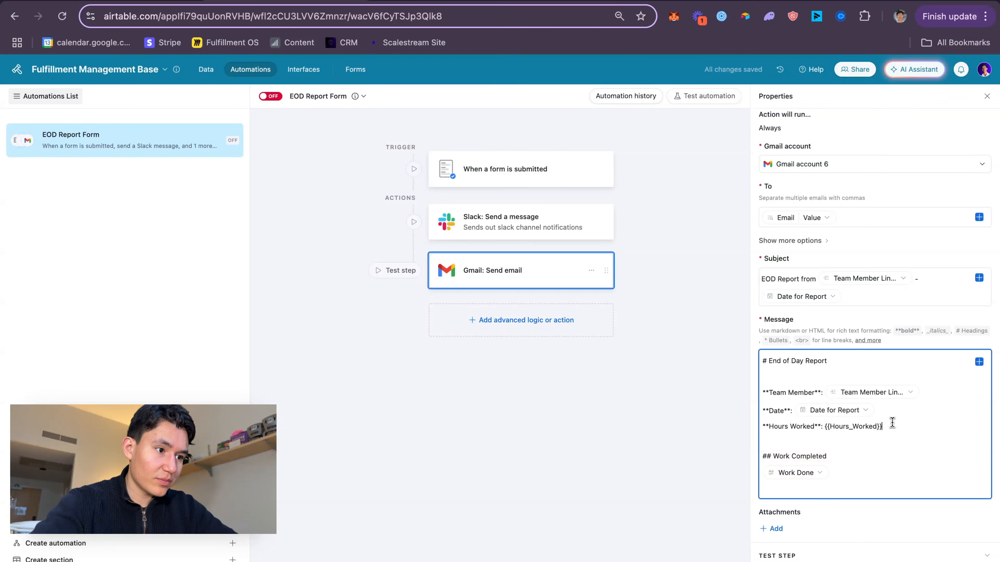
- Replace the {{Hours_Worked}} placeholder on the message's Hours Worked line with the Hours Worked value from the submitted form
left_click_drag(892, 424, 824, 426)
key("BackSpace")
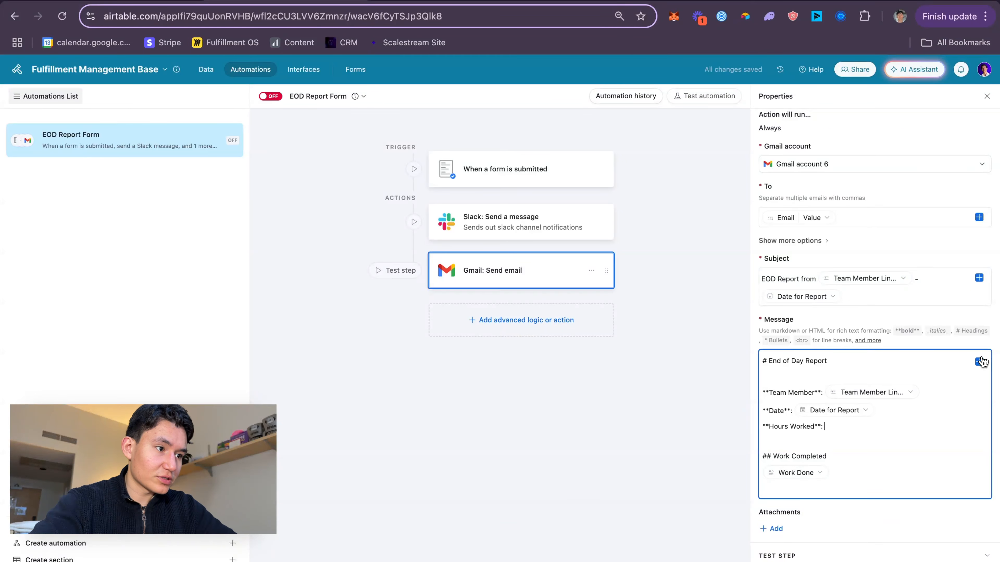
left_click(979, 361)
type("hou")
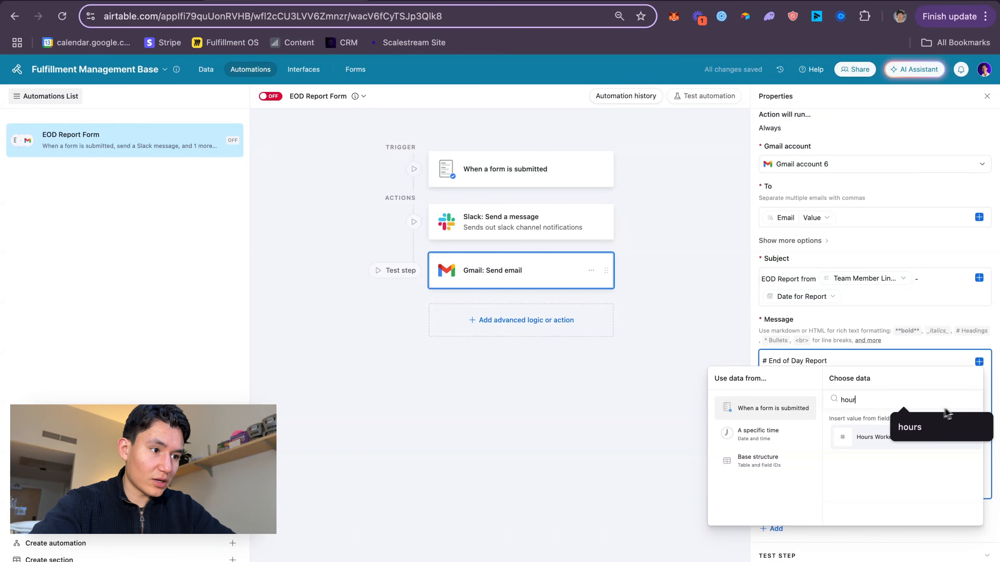
type("r")
left_click(866, 436)
scroll(842, 474, "down", 5)
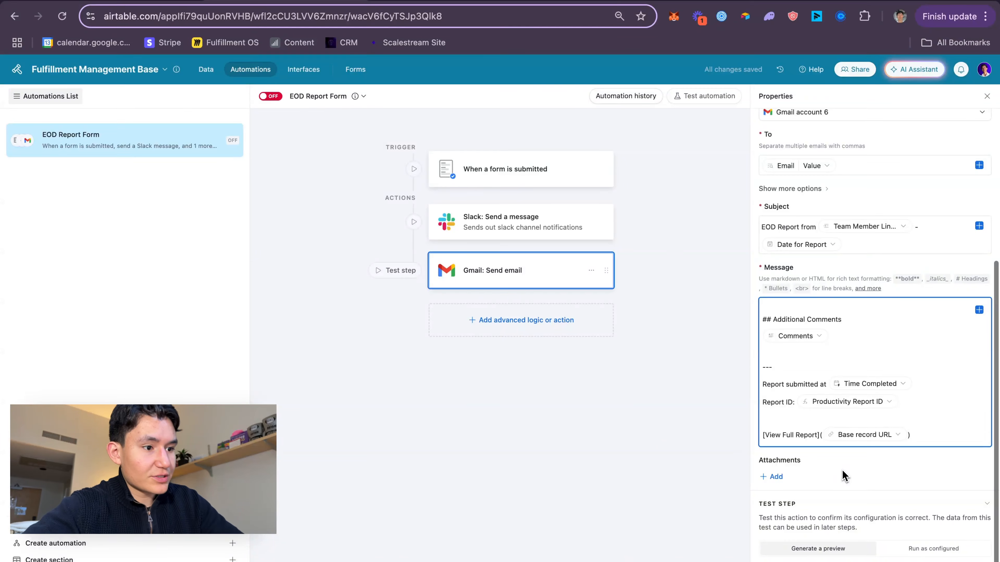
- Set the Gmail action's description to "Send email notifications"
scroll(842, 476, "up", 6)
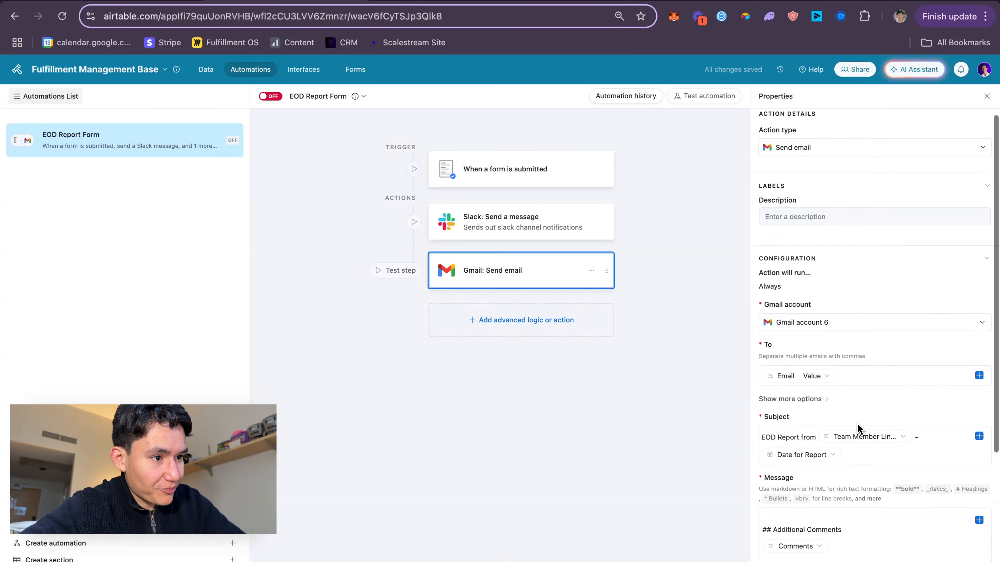
left_click(839, 220)
type("Send ")
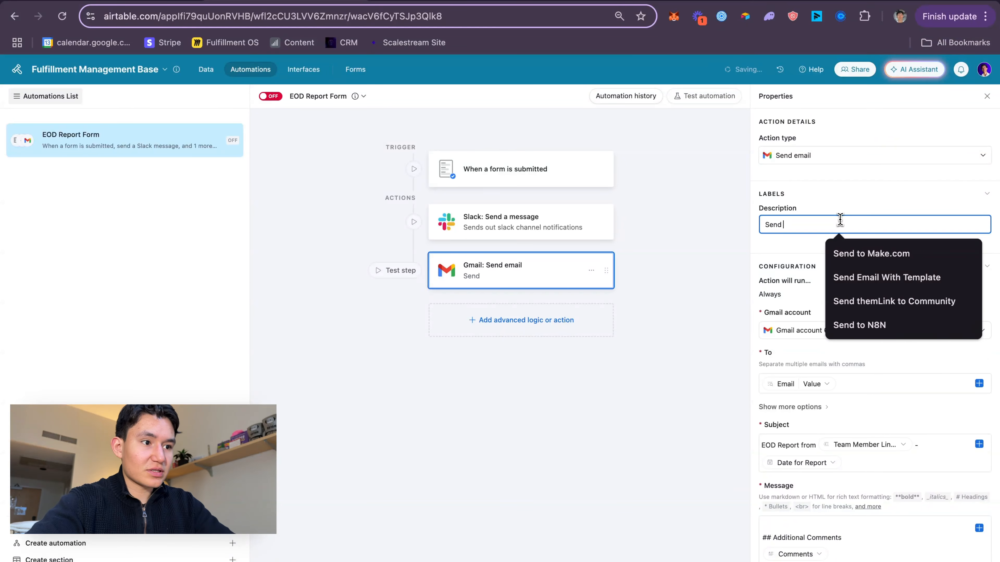
type("email notif")
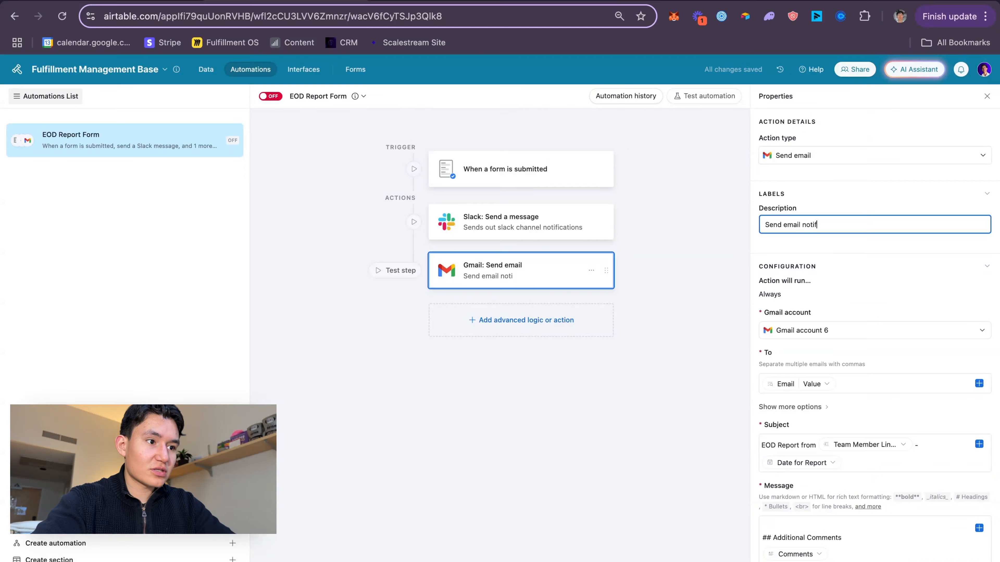
type("ications")
left_click(730, 256)
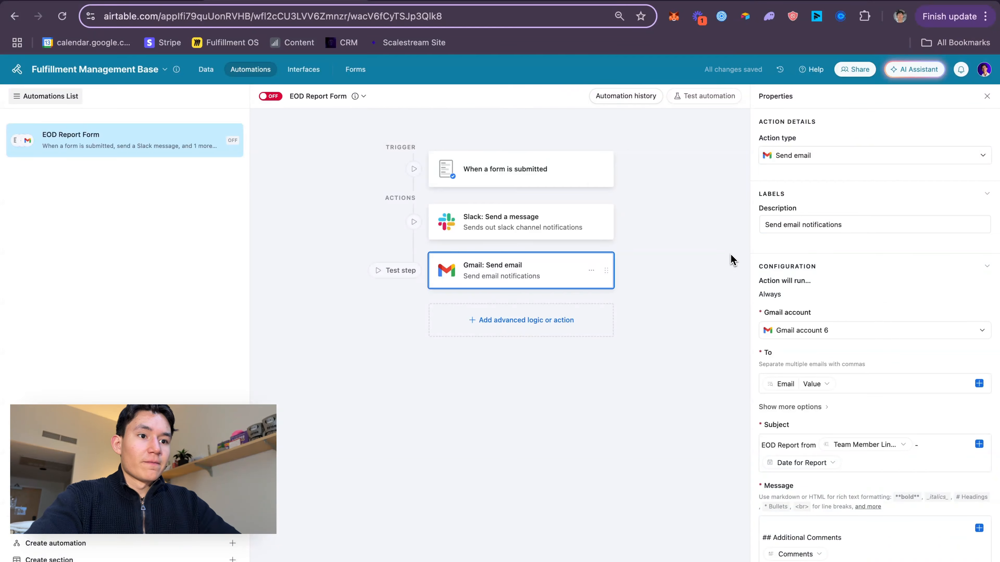
- Switch to the Miro Productivity System board and review the Automated Flows diagram from form submission to Slack and email
left_click(146, 1)
scroll(764, 377, "down", 1)
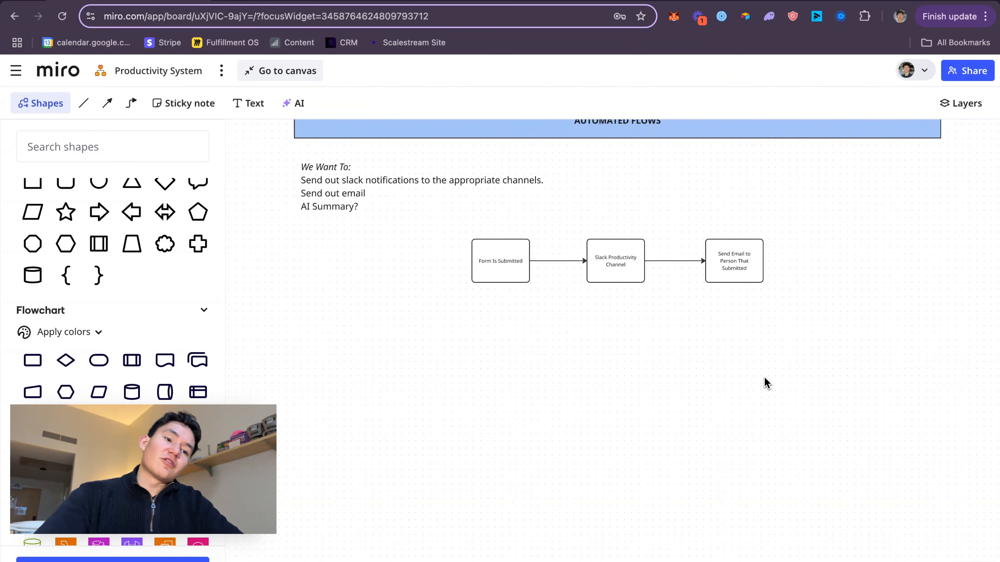
scroll(692, 338, "up", 4)
scroll(692, 339, "down", 2)
left_click(554, 329)
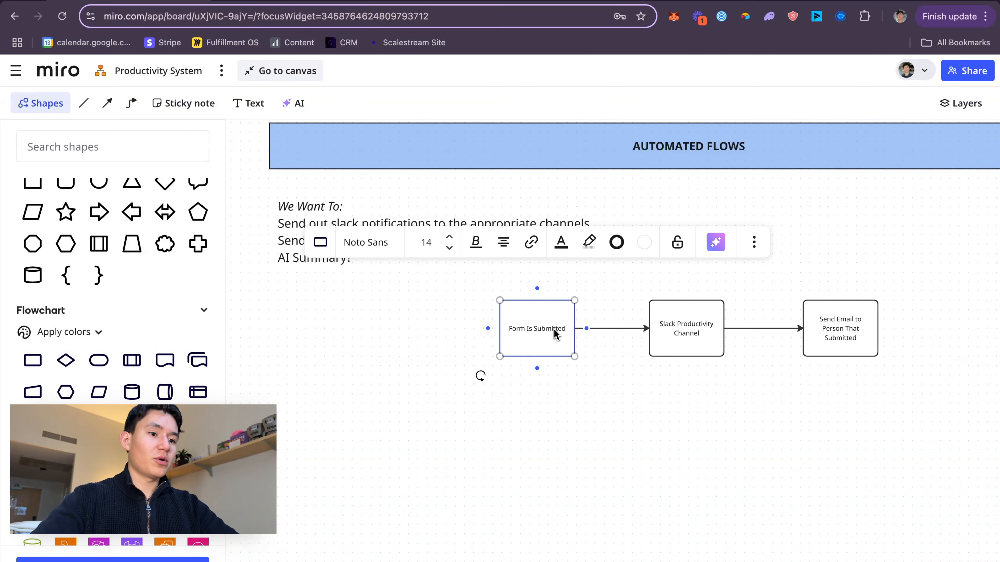
left_click(651, 349)
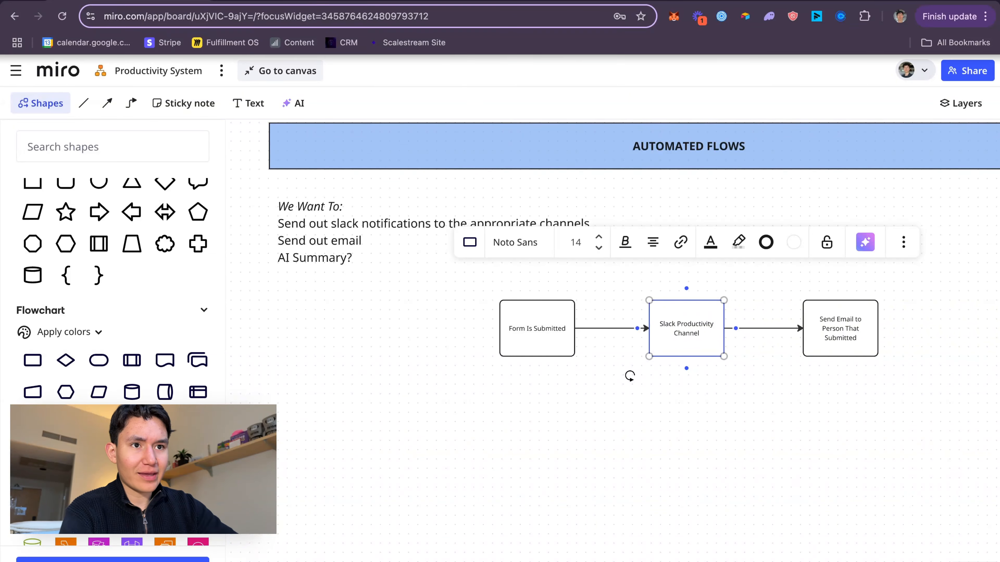
- Switch back to Airtable and turn on the EOD Report Form automation
left_click(297, 1)
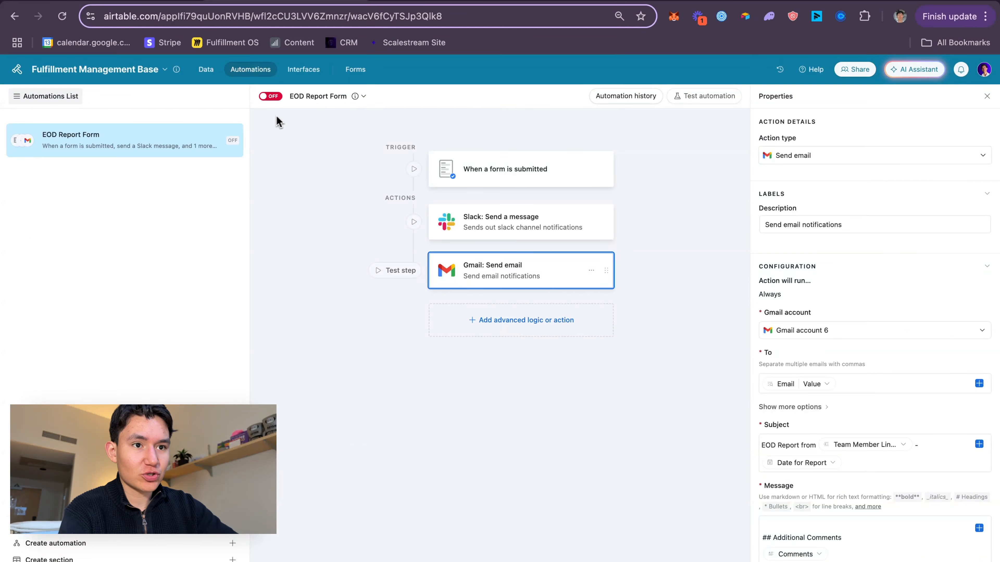
left_click(280, 98)
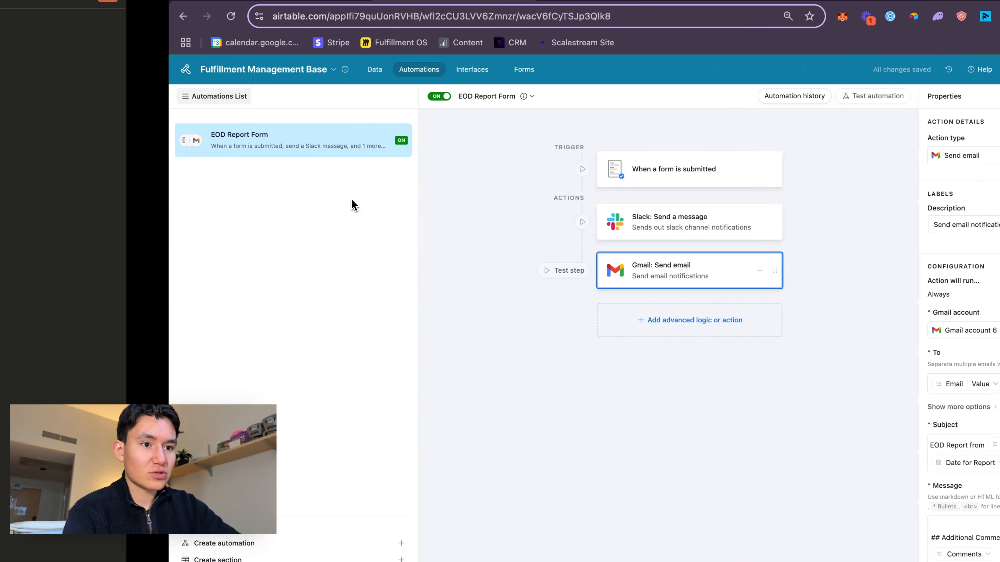
- Switch to Slack to examine the eod-reports channel, and return to the Airtable automation
key("ctrl+Left")
key("ctrl+Left")
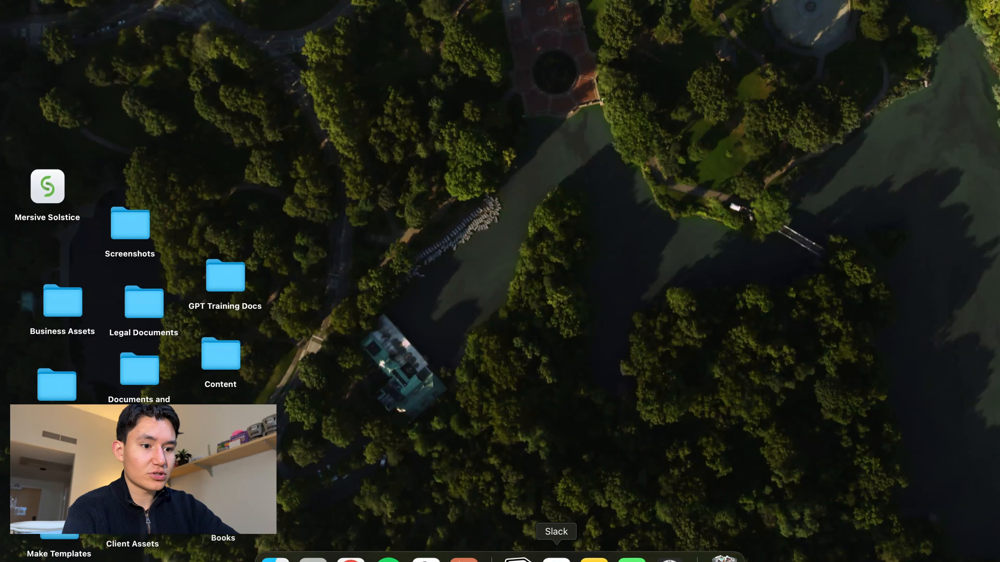
key("ctrl+Right")
key("ctrl+Right")
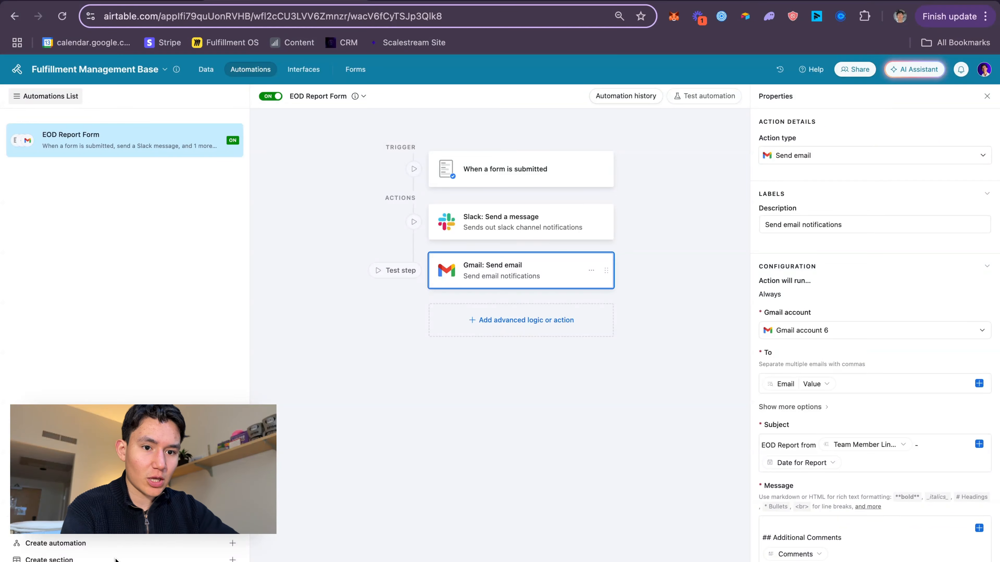
key("ctrl+Right")
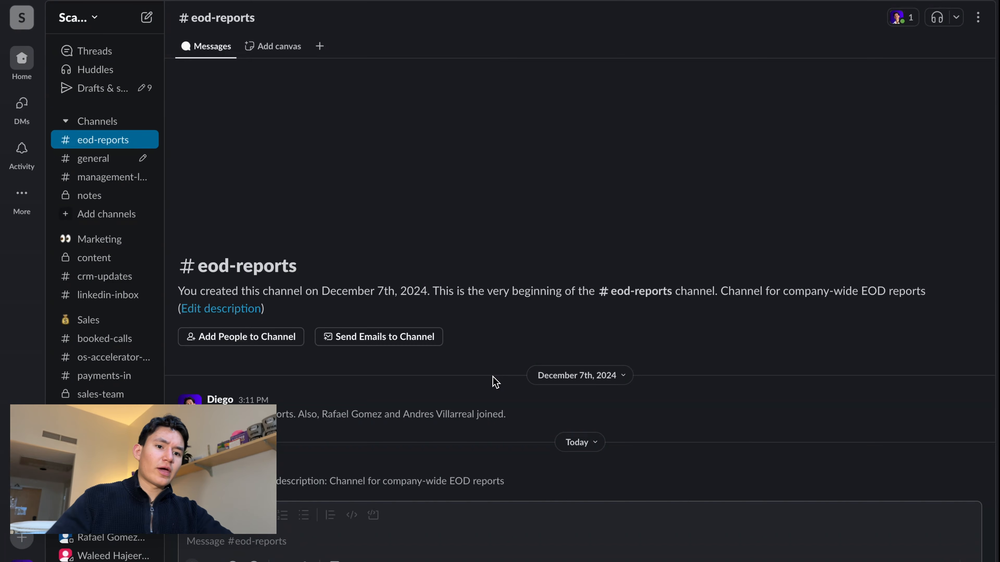
key("ctrl+Right")
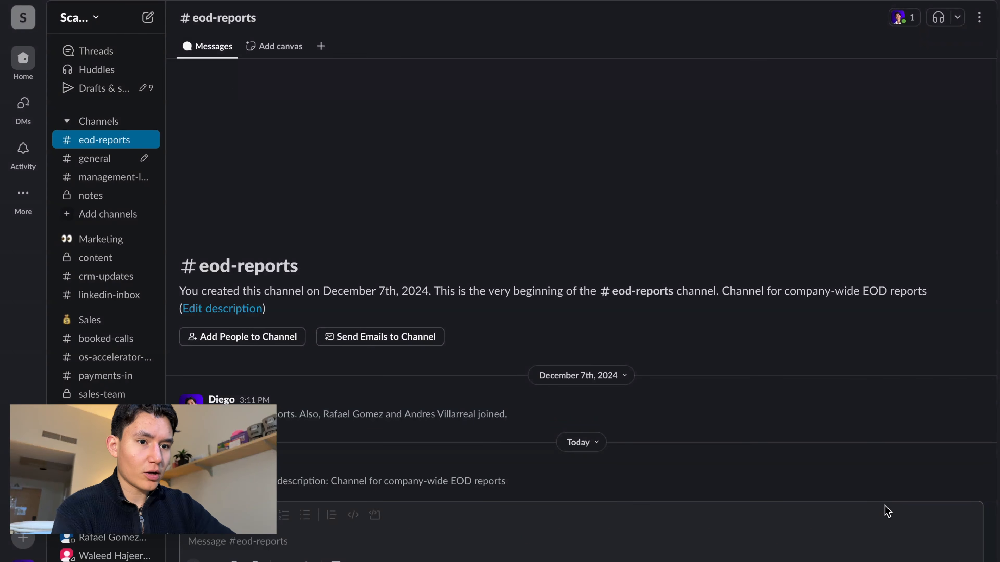
key("ctrl+Right")
key("ctrl+Left")
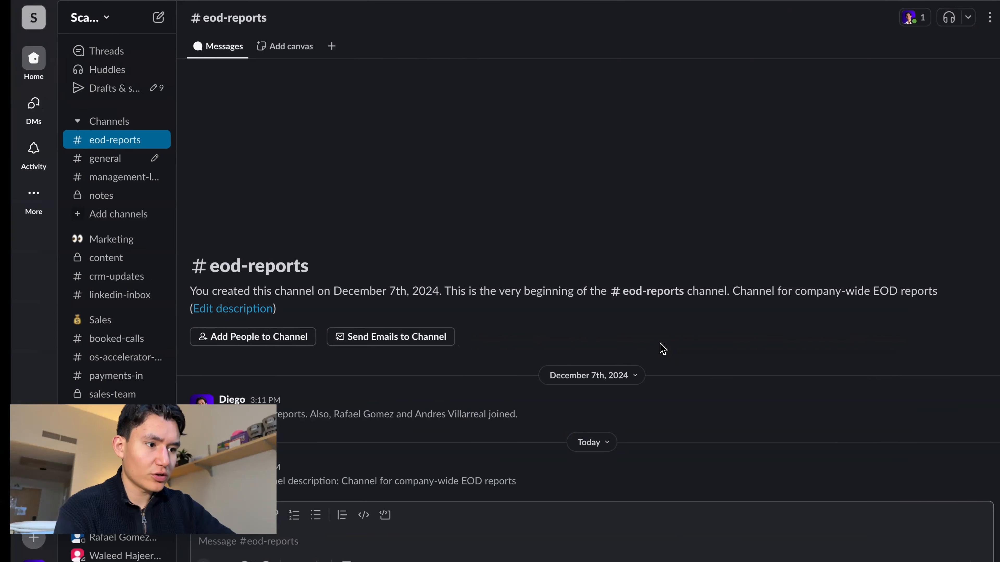
key("ctrl+Right")
key("ctrl+Right")
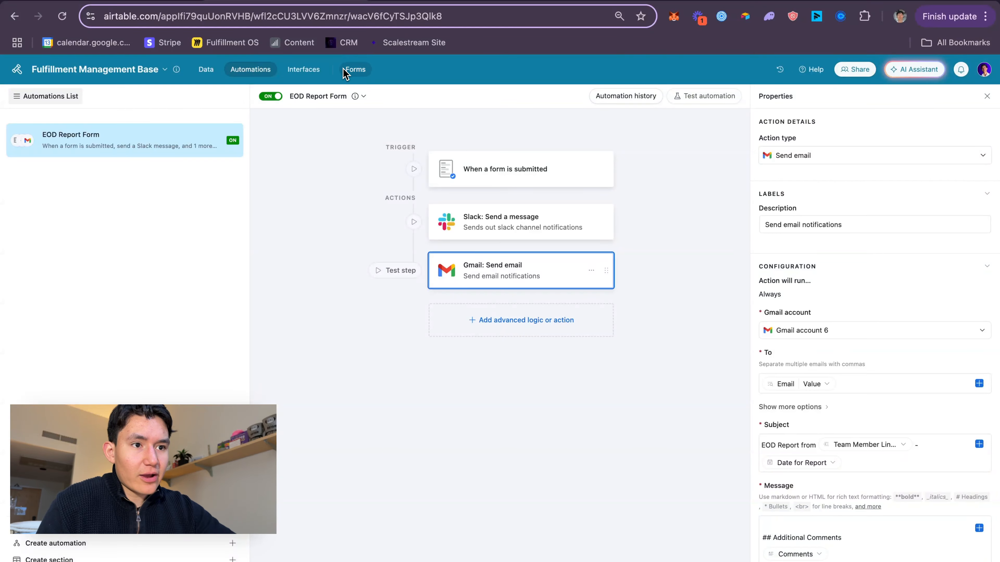
- Open the EOD Report Form from the base's forms and leave editing to show its live version
left_click(356, 70)
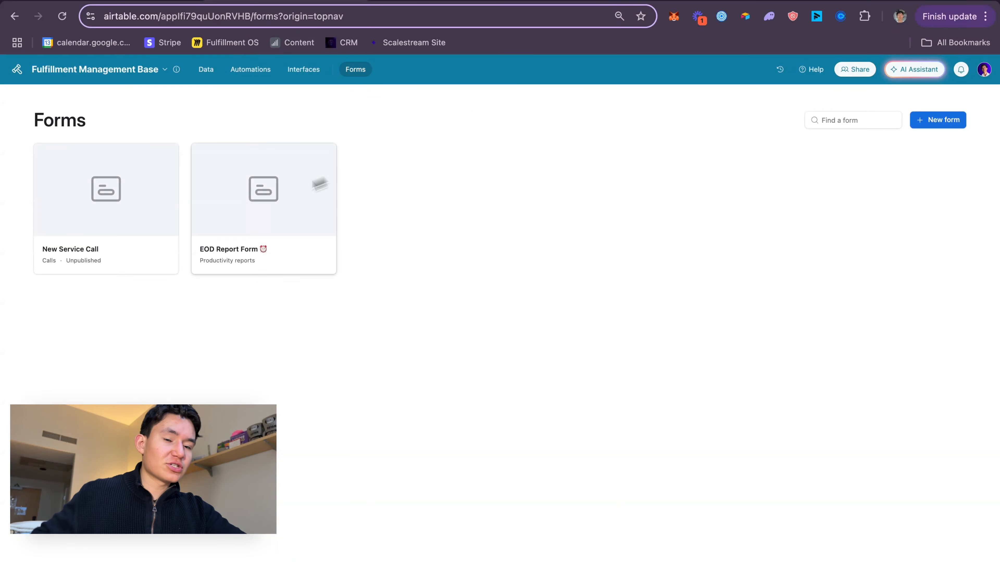
left_click(232, 251)
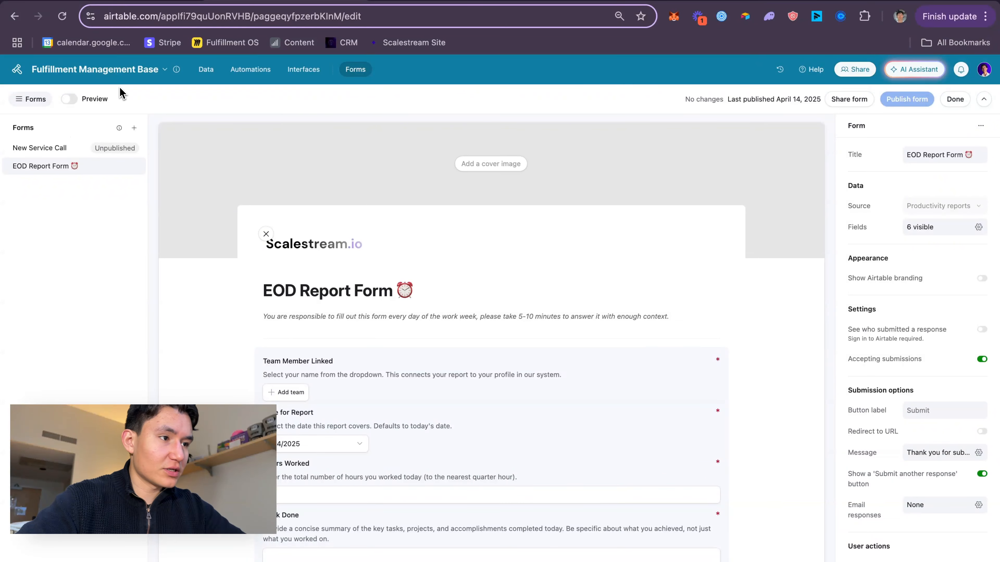
left_click(80, 101)
left_click(956, 68)
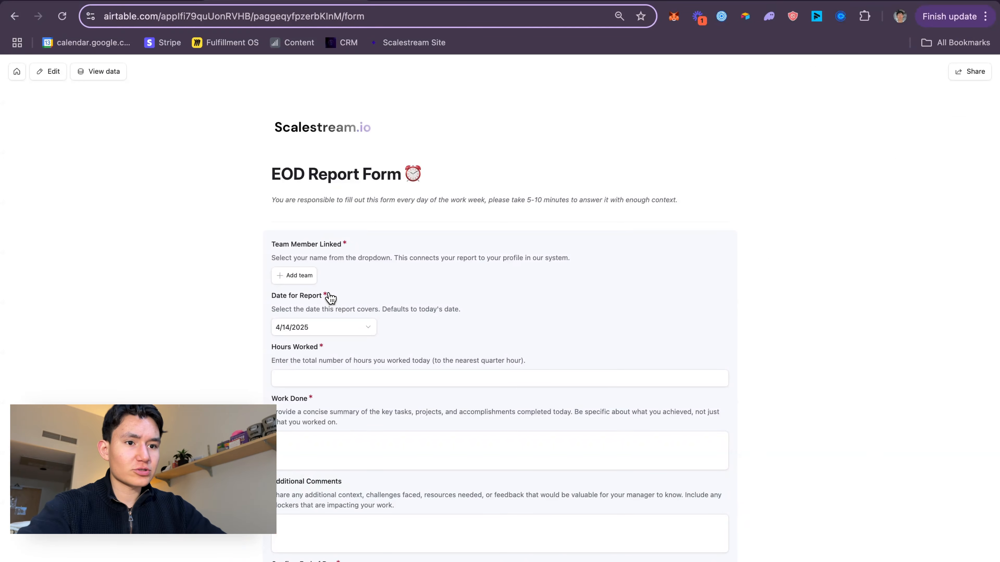
- Link the reporting team member's record in the Team Member Linked field
left_click(298, 275)
left_click(456, 274)
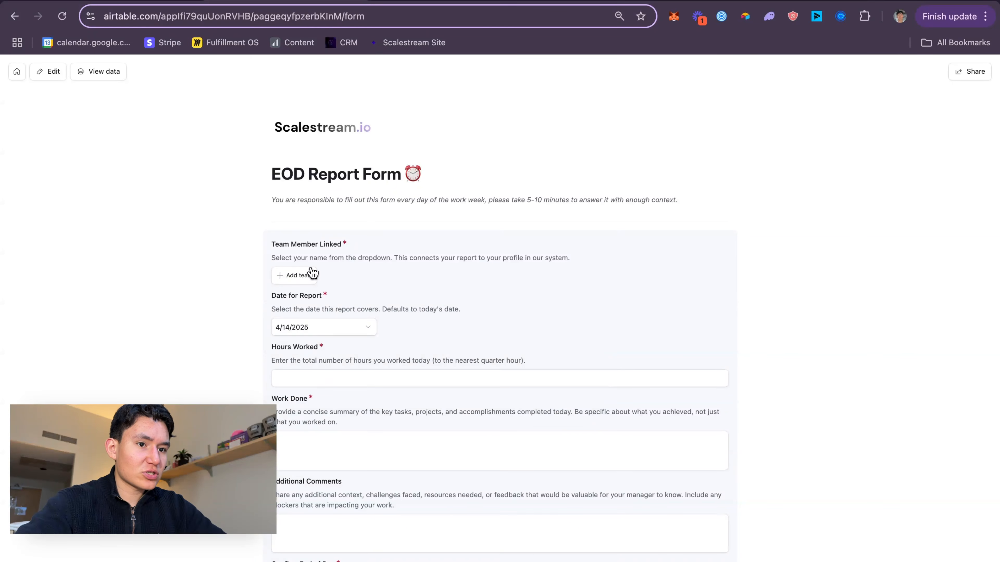
left_click(305, 275)
left_click(410, 340)
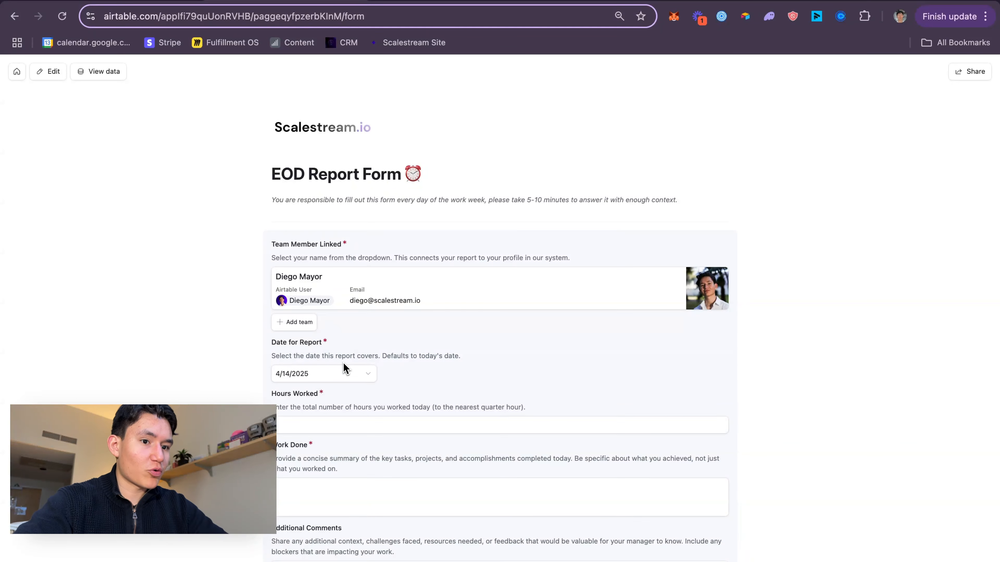
- Enter 8 as the Hours Worked in the EOD report form
scroll(343, 363, "down", 2)
left_click(308, 345)
left_click(371, 331)
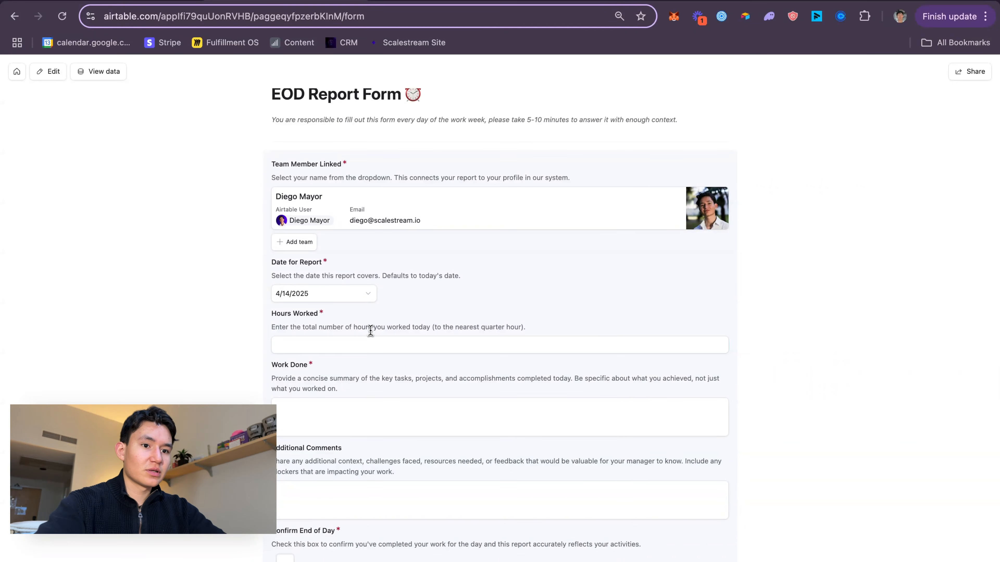
left_click(361, 340)
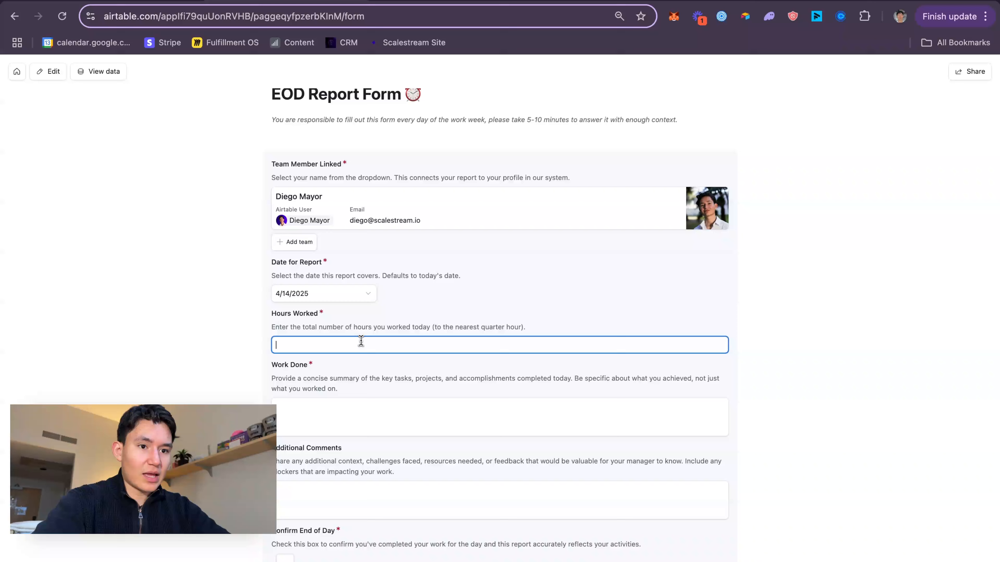
left_click(294, 403)
left_click(346, 370)
- Look at the Gmail inbox in a new tab and return to the report form
key("super+t")
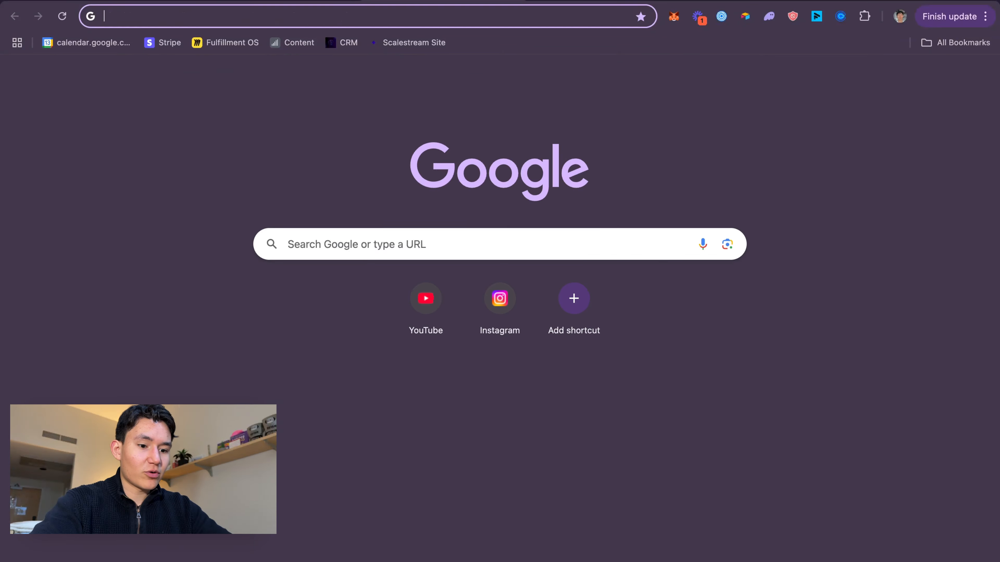
type("gma")
key("Return")
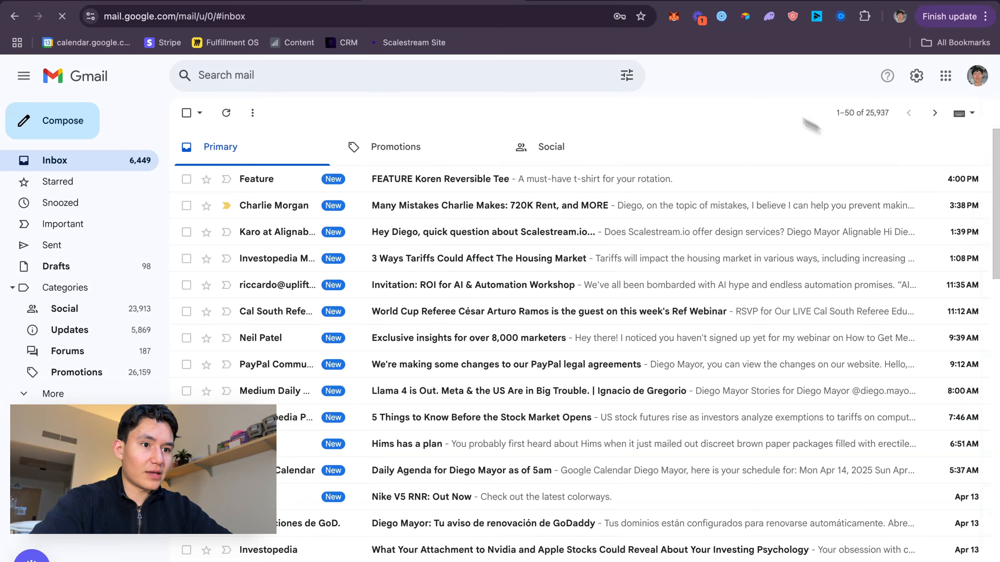
key("super+w")
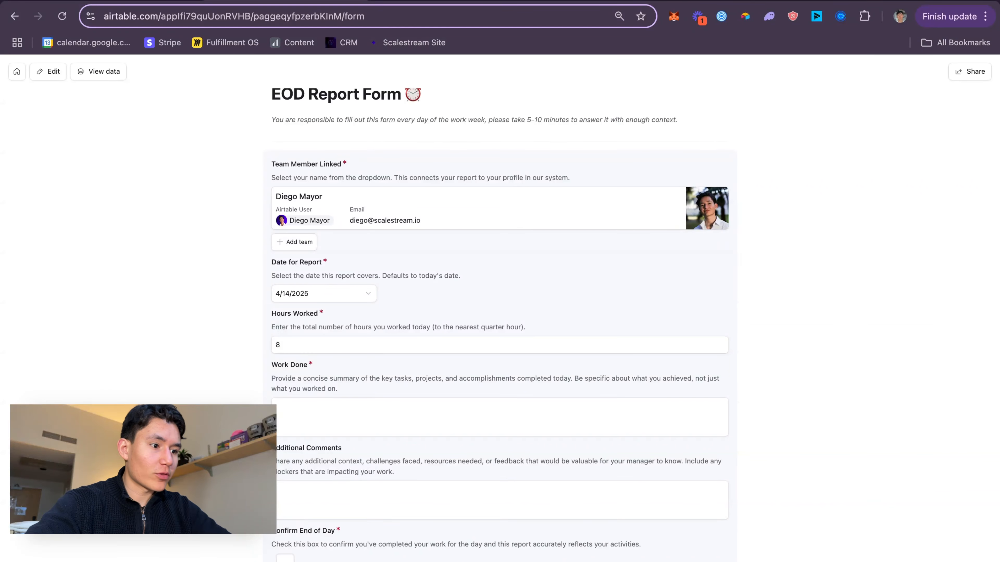
- Place the cursor in the empty Work Done field of the report form
scroll(417, 374, "down", 3)
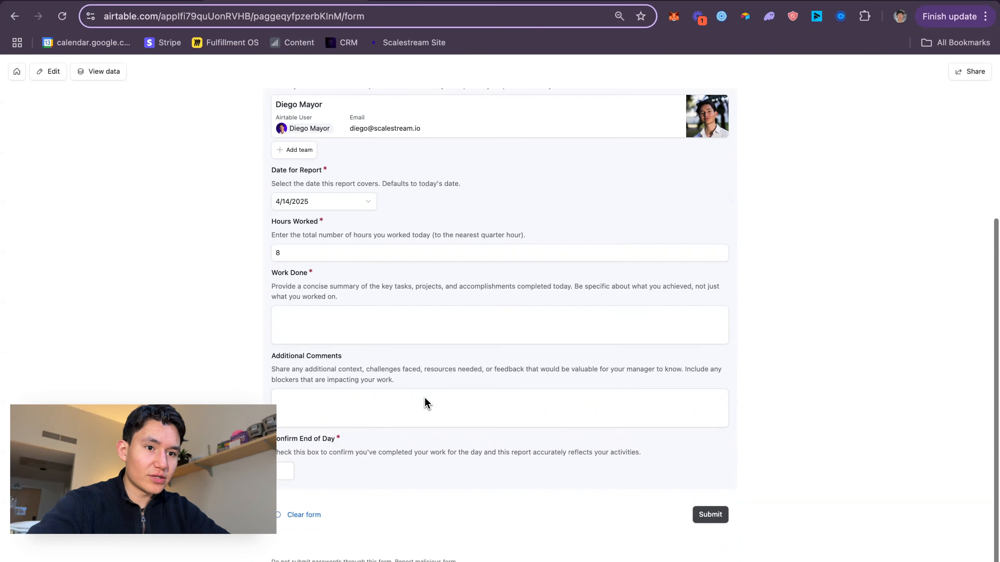
left_click(424, 315)
left_click(394, 319)
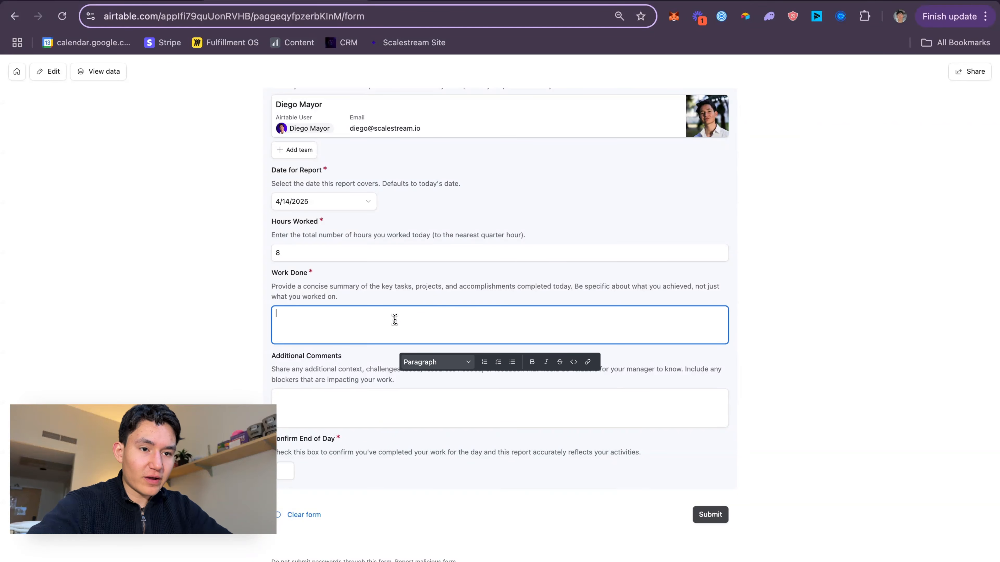
left_click(418, 304)
left_click(404, 318)
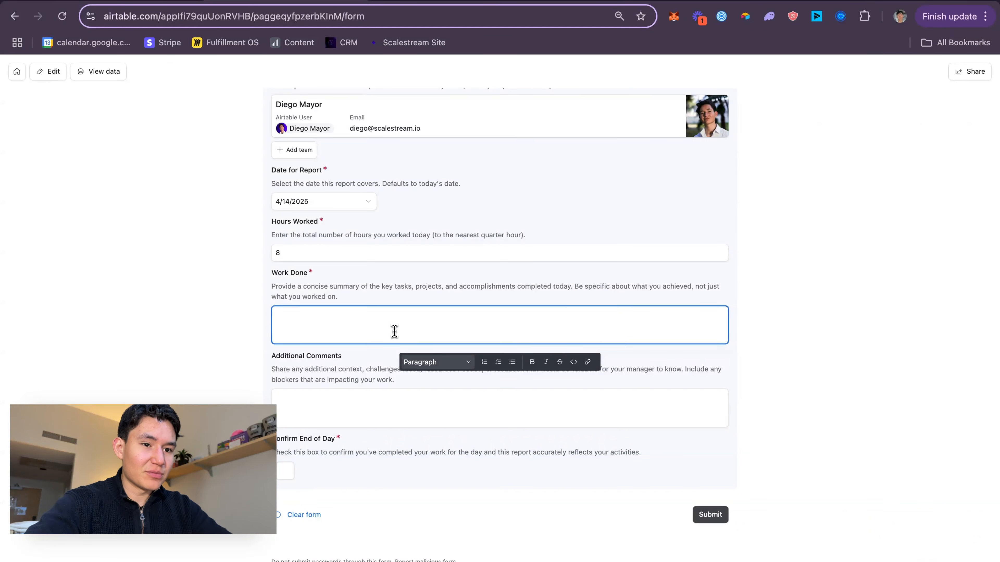
left_click(411, 290)
left_click(392, 321)
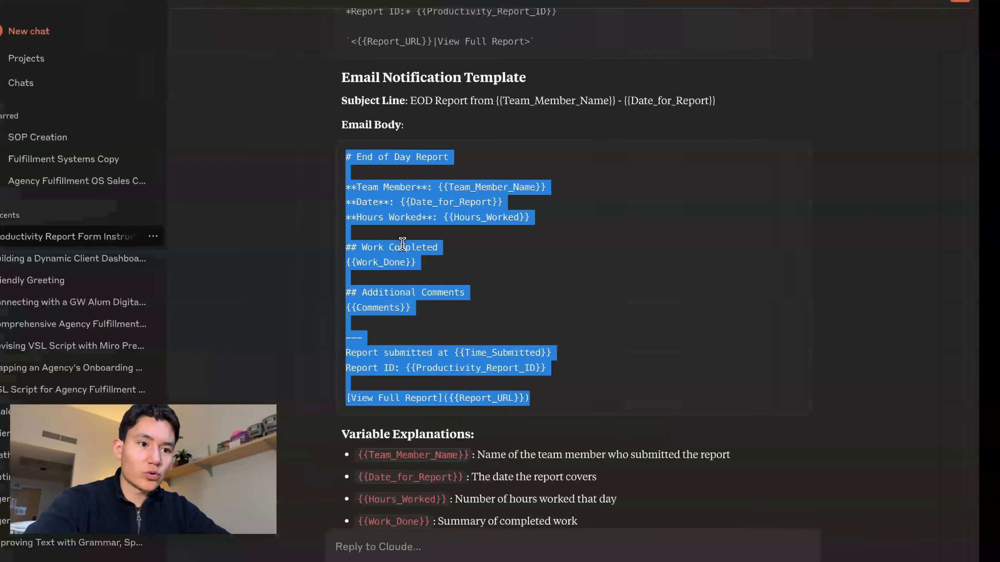
scroll(526, 196, "up", 5)
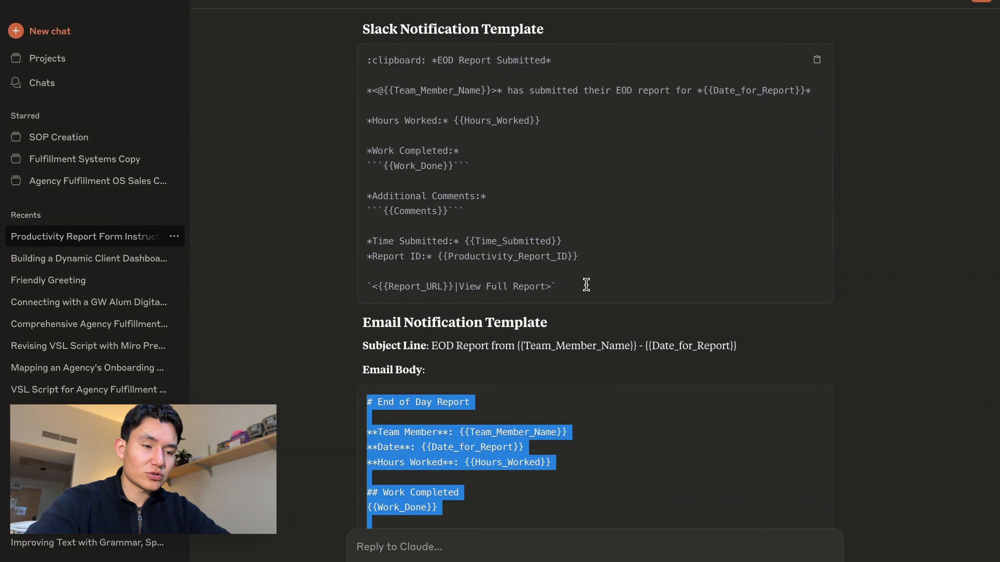
key("ctrl+Right")
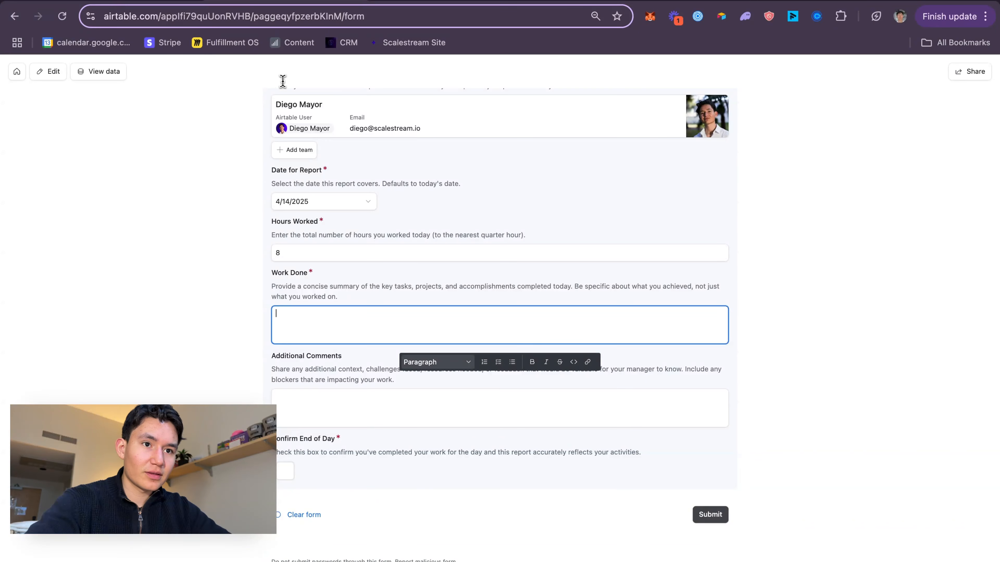
- Open the base in a new tab and copy the Work Done text from the existing 2025-04-14 productivity report
right_click(41, 71)
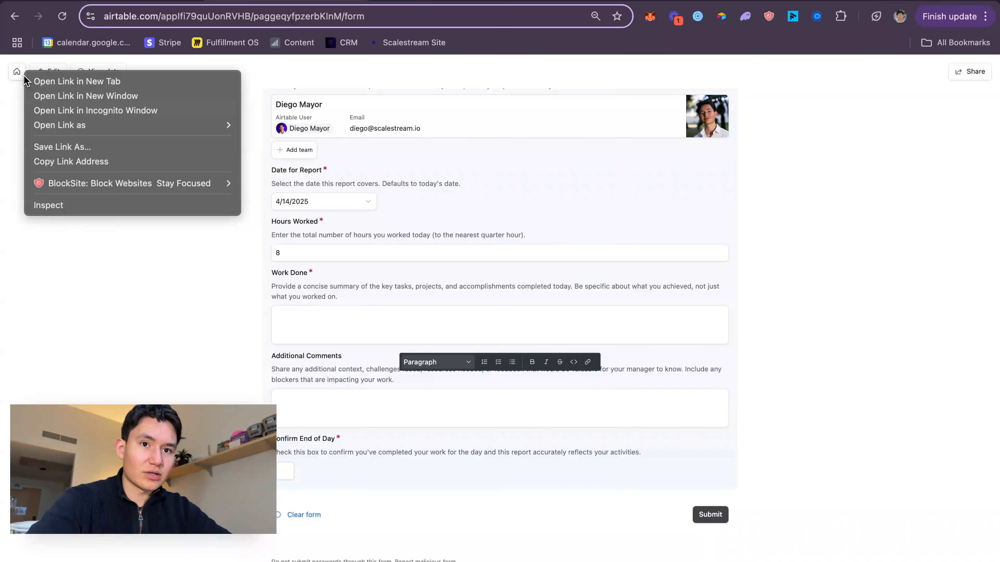
left_click(74, 81)
left_click(403, 1)
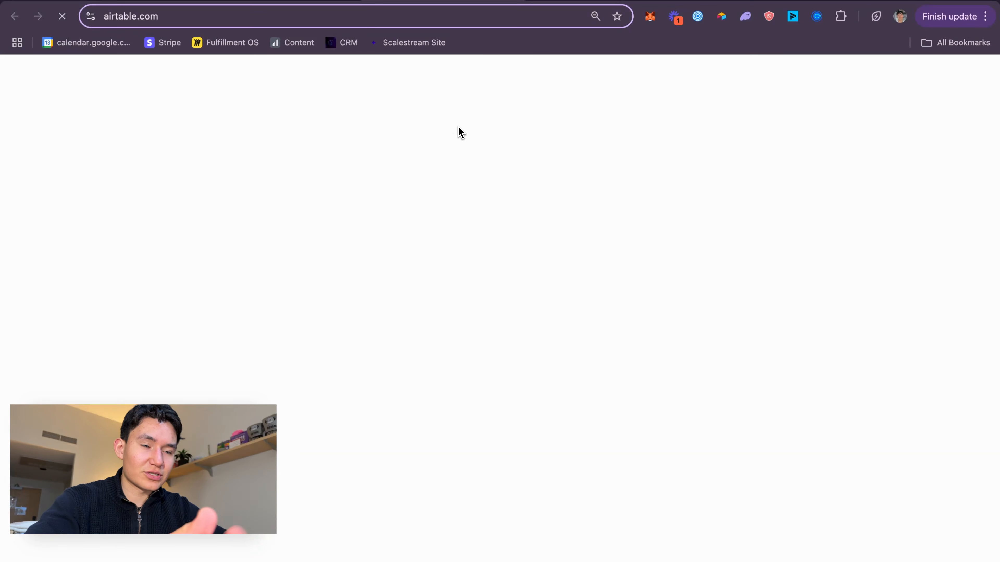
left_click(279, 266)
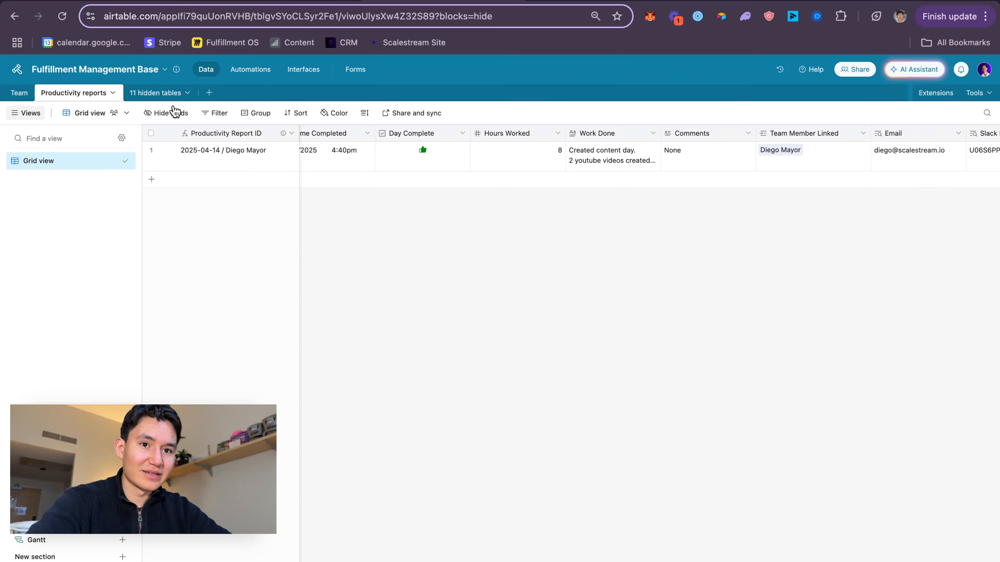
scroll(535, 179, "right", 3)
left_click(548, 161)
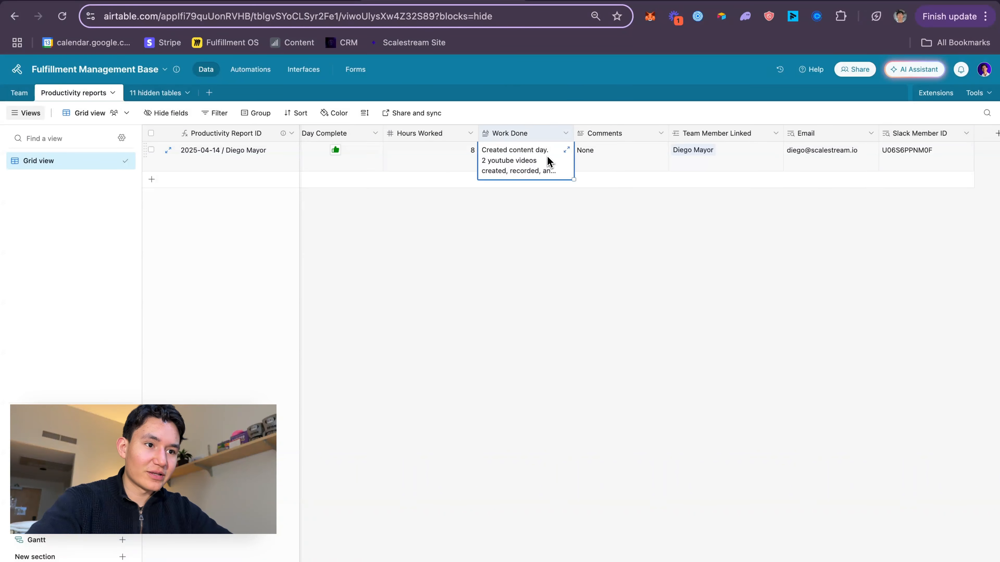
left_click(569, 151)
key("ctrl+a")
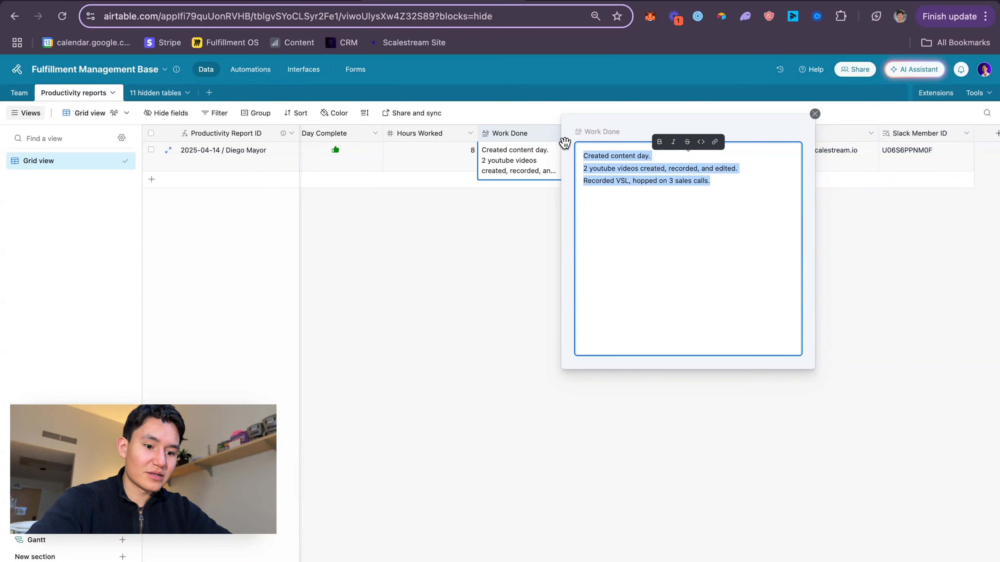
left_click(440, 348)
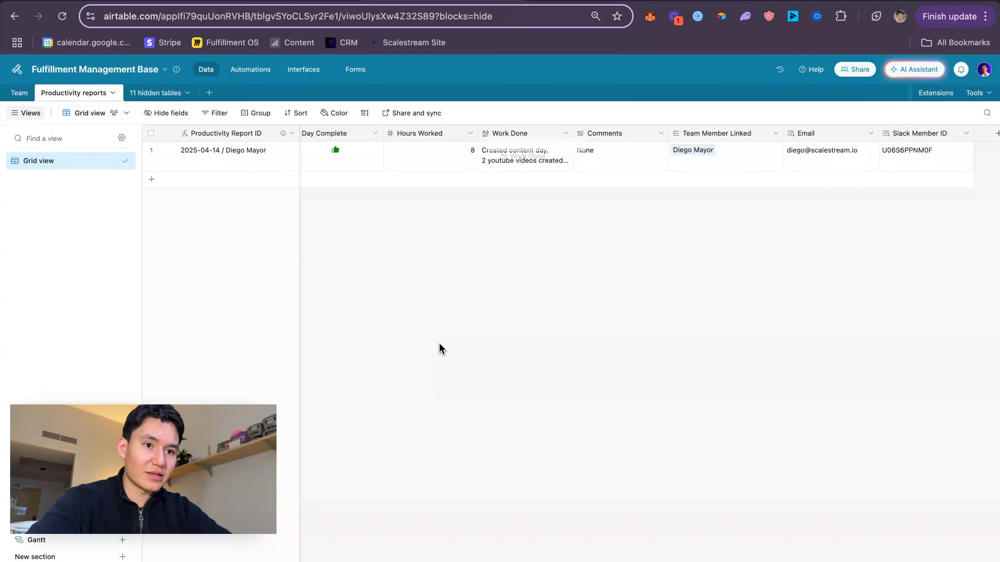
- Delete the existing 2025-04-14 record from the Productivity reports table
right_click(155, 159)
left_click(251, 350)
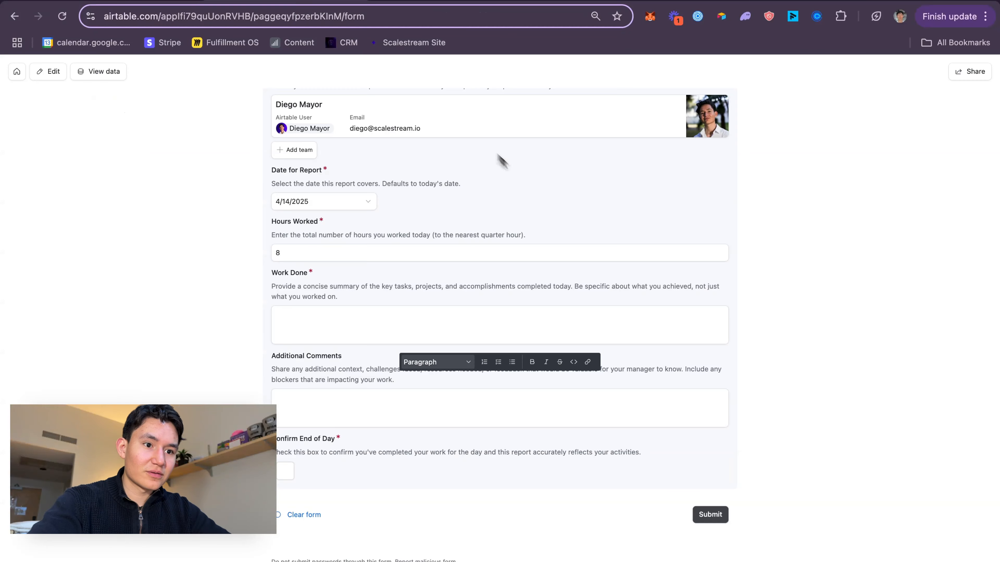
- Paste the copied content-day summary into the form's Work Done field and enter "None" under Additional Comments
type("Created content day. 2 youtube videos created, recorded, and edited. Recorded VSL, hopped on 3 sales calls.")
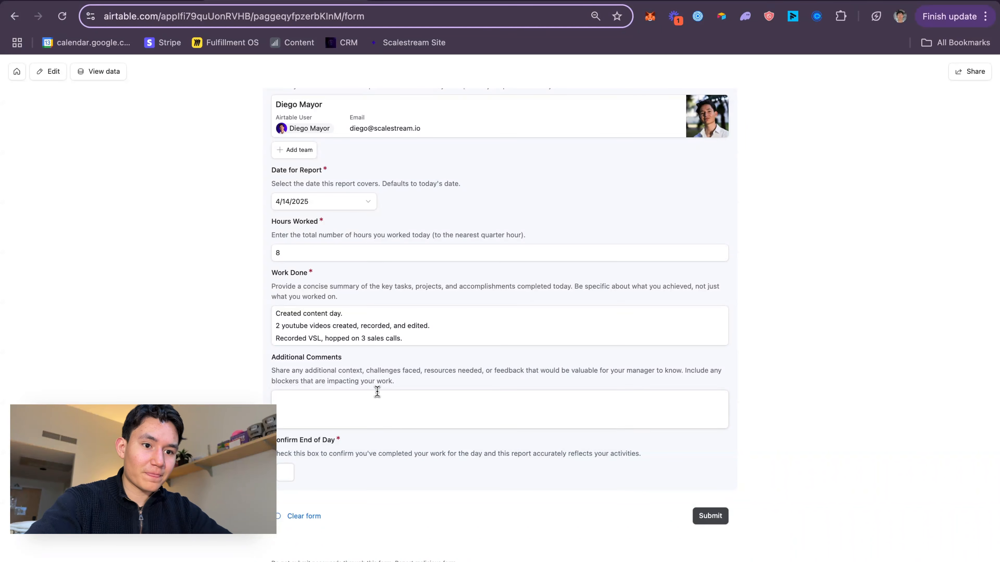
left_click(377, 393)
left_click(445, 488)
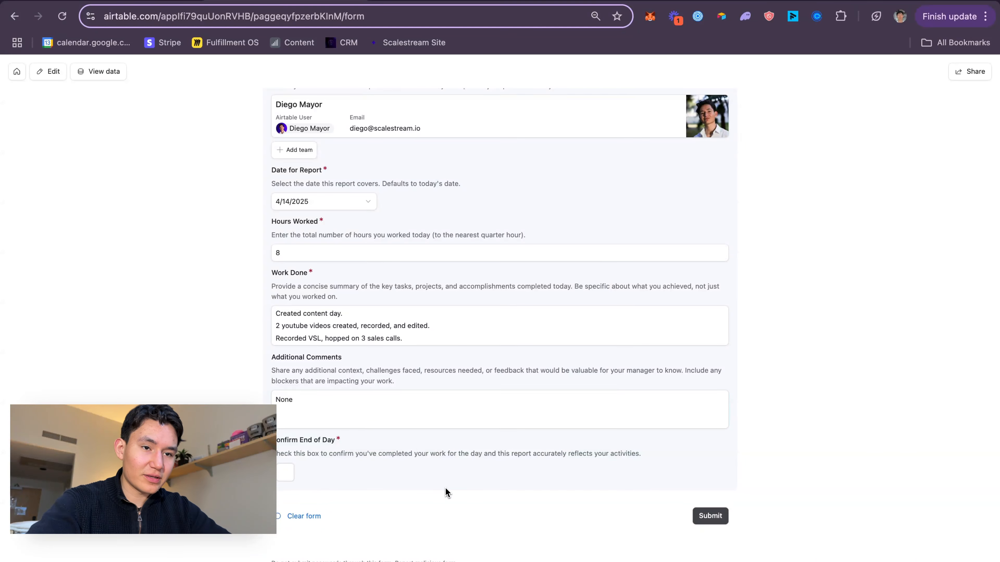
- Mark Confirm End of Day, review the filled-in EOD report and submit it
scroll(445, 488, "up", 4)
scroll(445, 487, "down", 4)
left_click(291, 474)
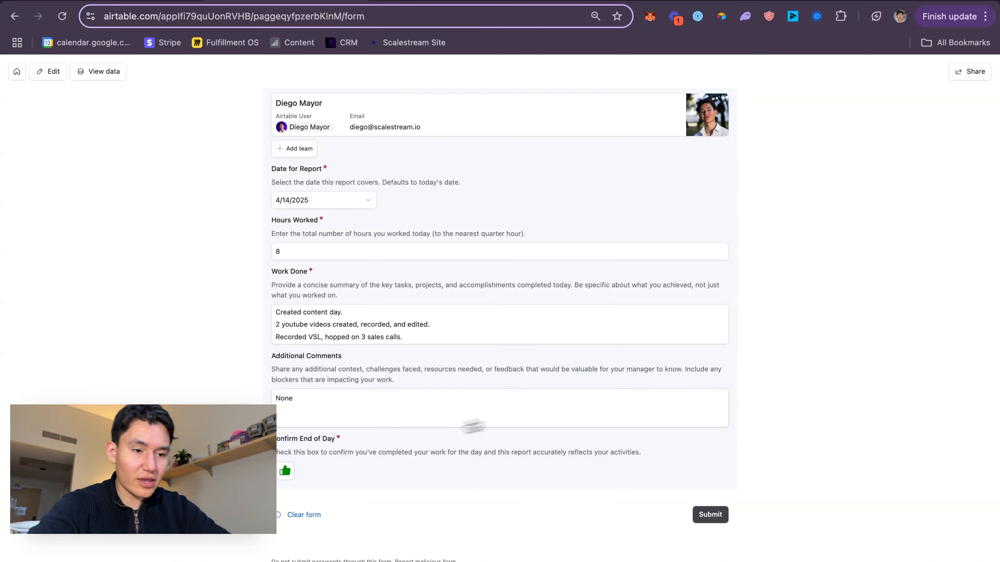
scroll(471, 424, "up", 5)
scroll(542, 415, "down", 5)
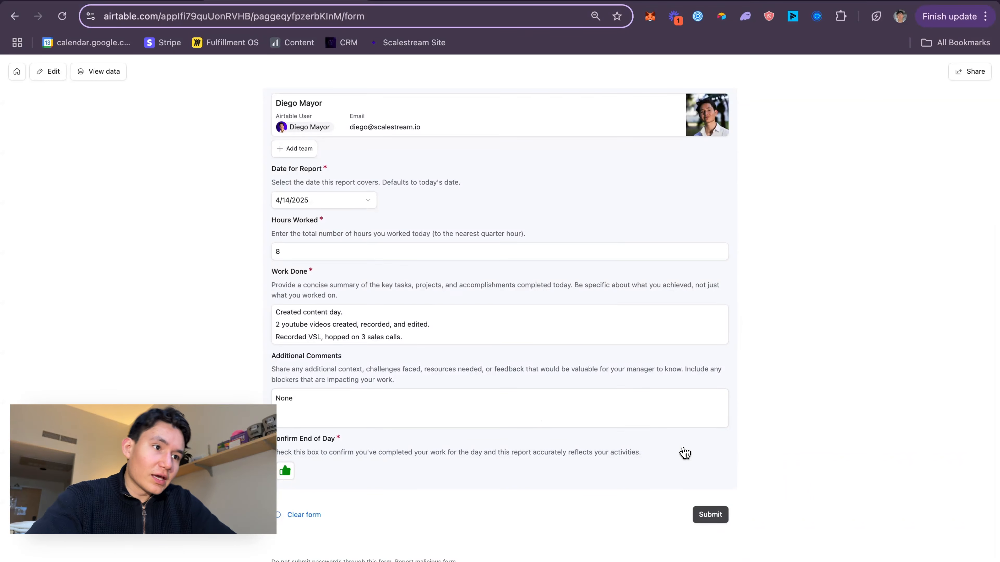
scroll(684, 451, "up", 5)
scroll(683, 451, "down", 5)
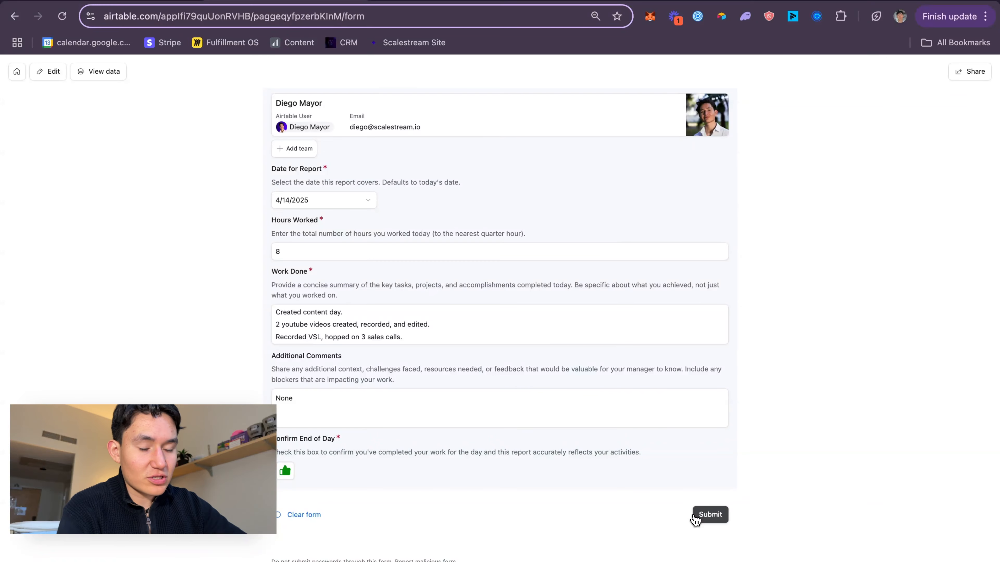
left_click(709, 514)
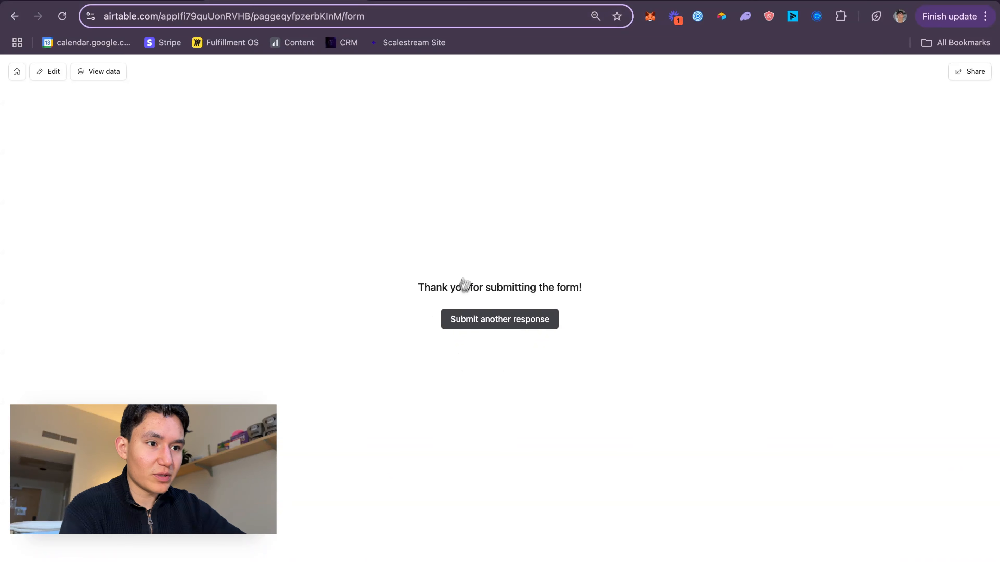
- Start another blank form response and switch to the eod-reports channel in Slack
key("ctrl+Left")
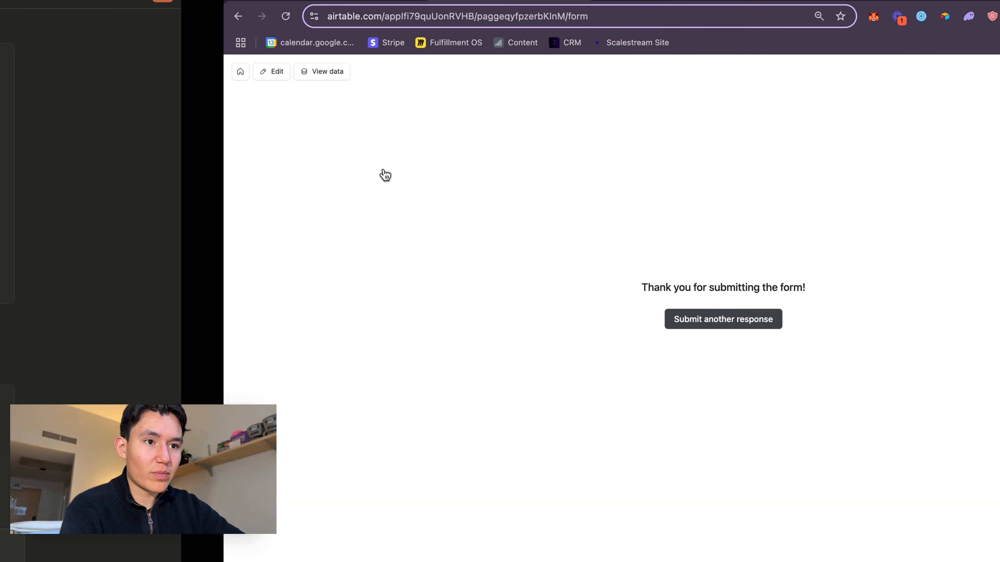
key("ctrl+Right")
left_click(500, 319)
key("ctrl+Left")
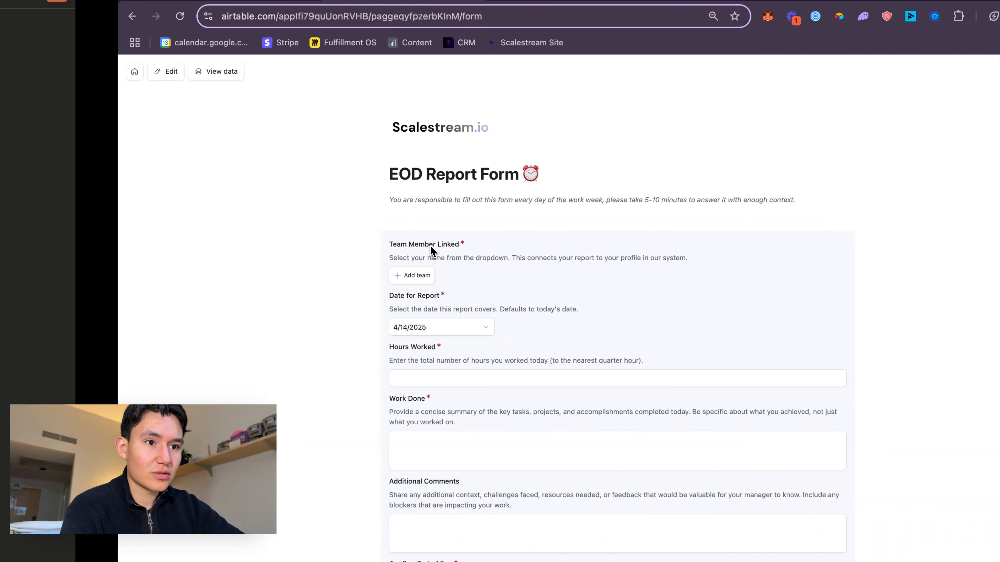
key("ctrl+Left")
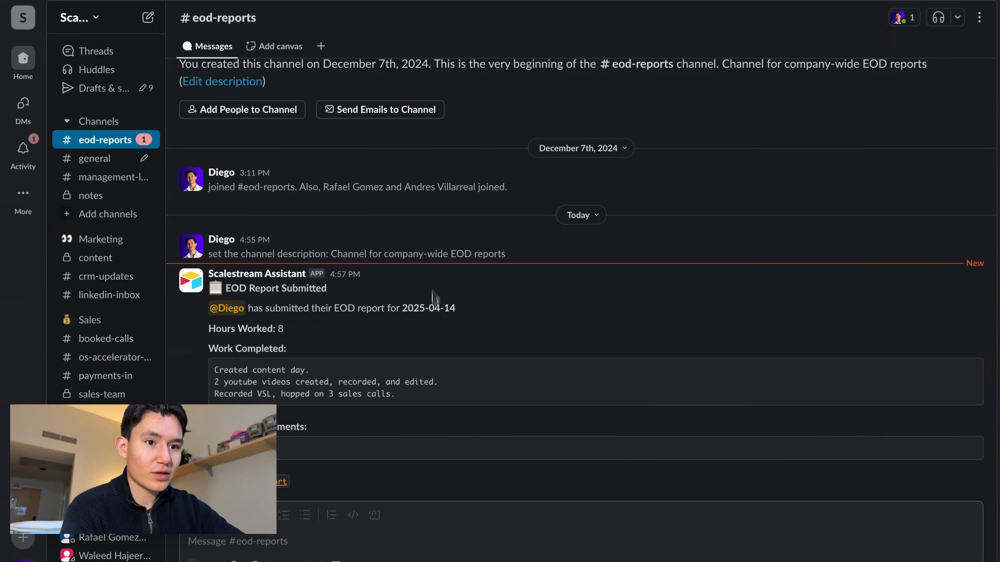
- Examine the EOD report notification in Slack, including its header, hours worked and completed work
double_click(416, 277)
left_click_drag(416, 276, 372, 361)
left_click(431, 361)
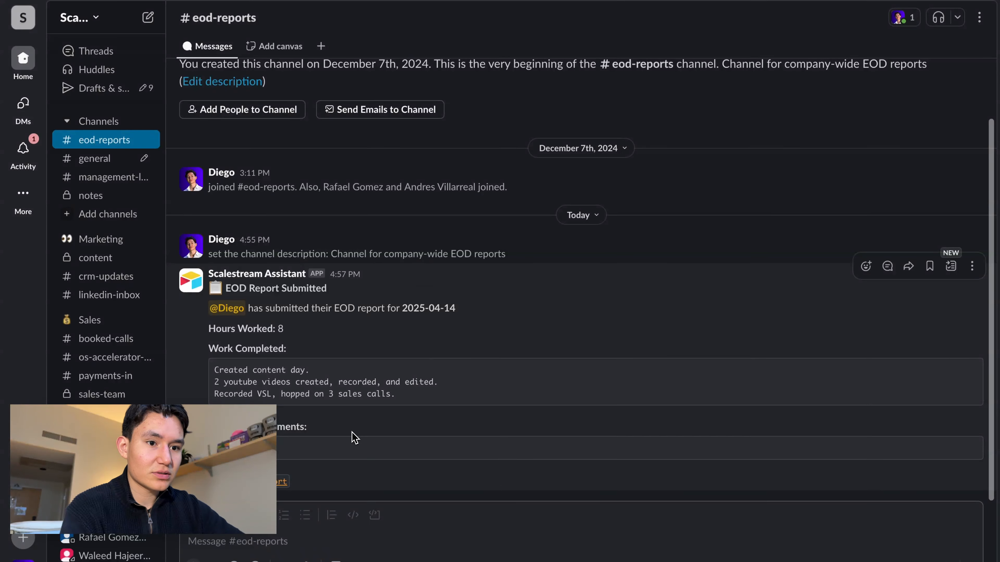
triple_click(371, 387)
left_click(372, 368)
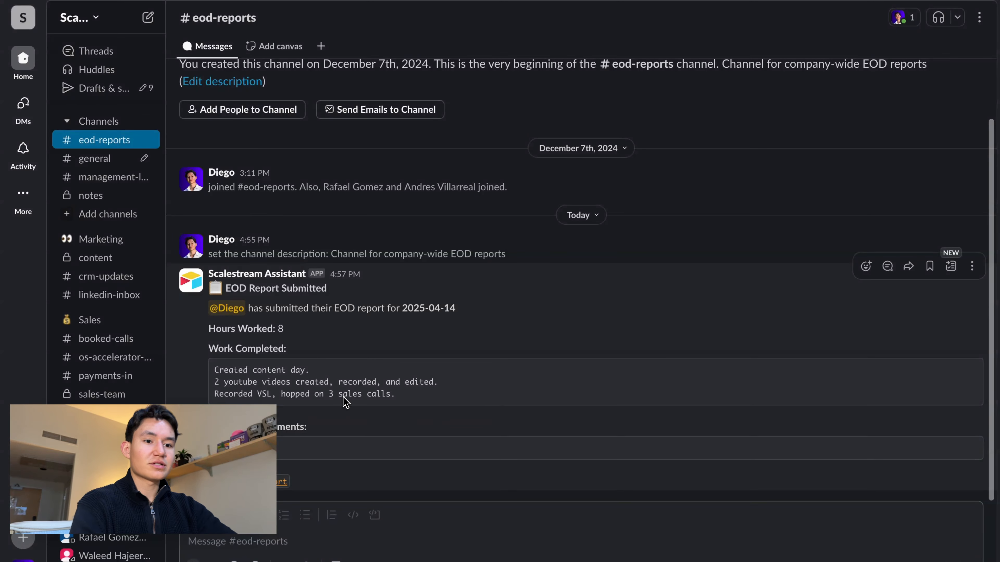
triple_click(323, 291)
left_click_drag(323, 291, 335, 324)
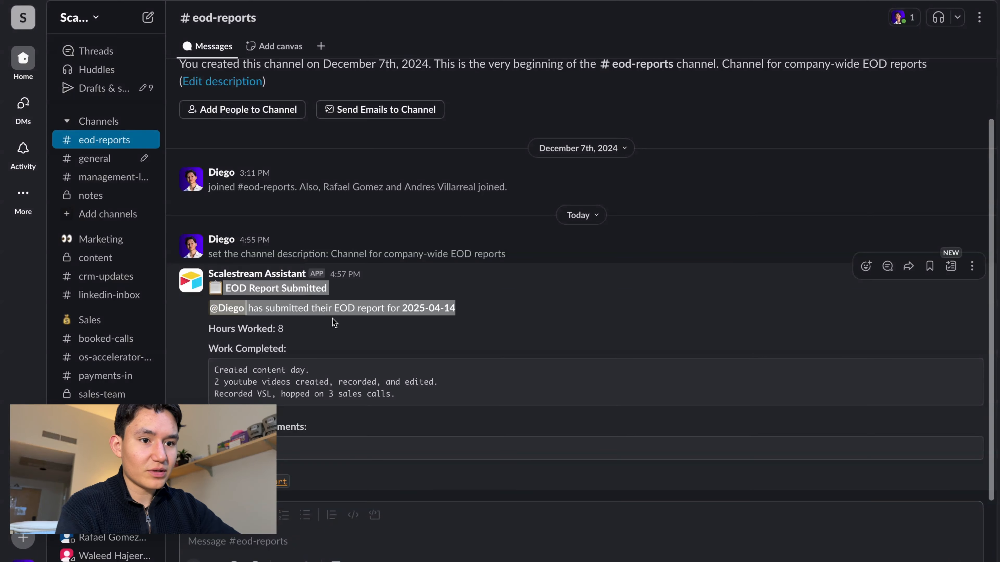
- Inspect the submitter mention and report date in the Slack notification, and view the mentioned team member's profile
triple_click(366, 314)
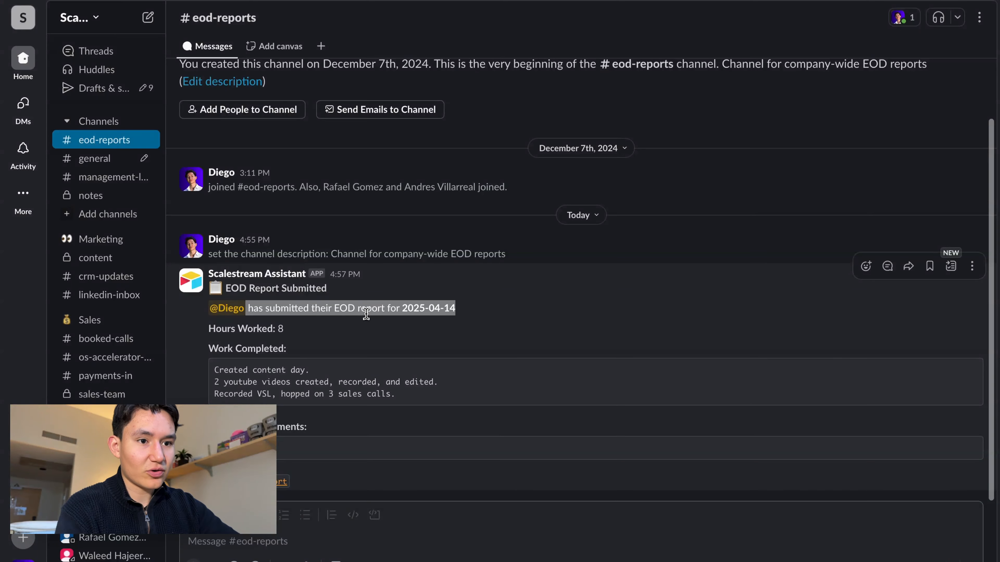
triple_click(425, 309)
left_click(459, 317)
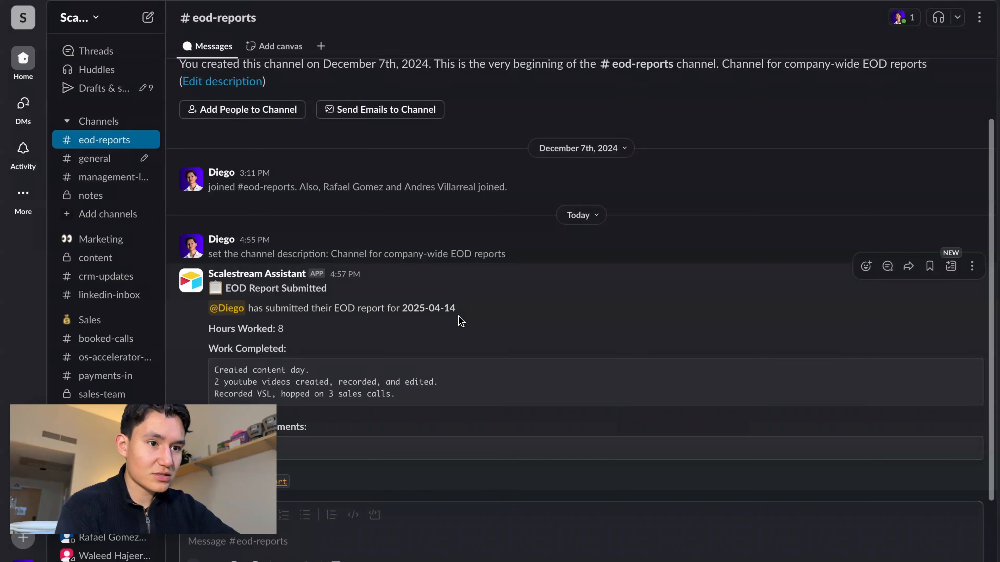
triple_click(443, 313)
left_click(278, 306)
left_click(240, 311)
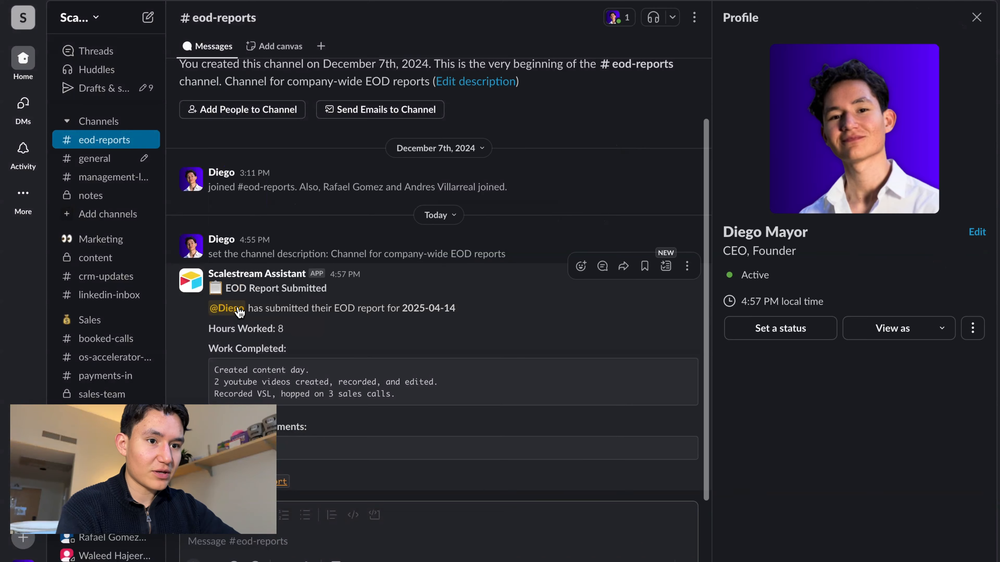
left_click(975, 22)
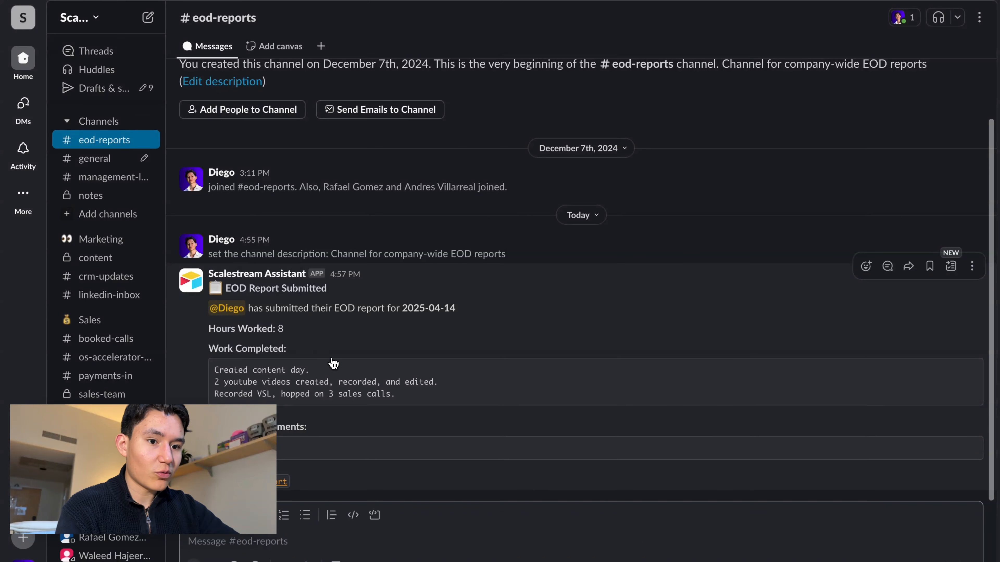
- Review the notification's Work Completed section, open its full report link and check the linked Airtable record
triple_click(272, 347)
left_click_drag(271, 347, 272, 397)
left_click(345, 384)
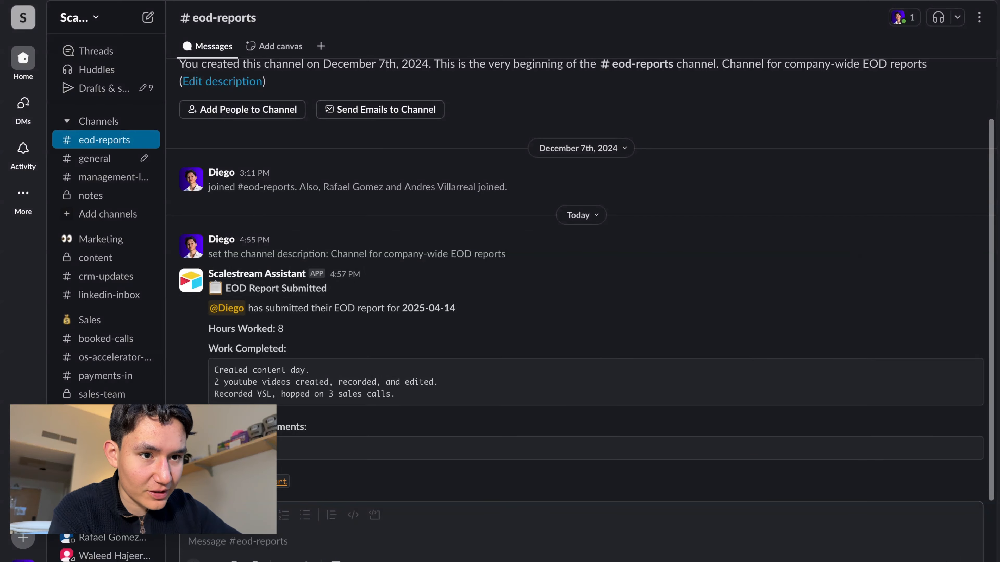
left_click(280, 481)
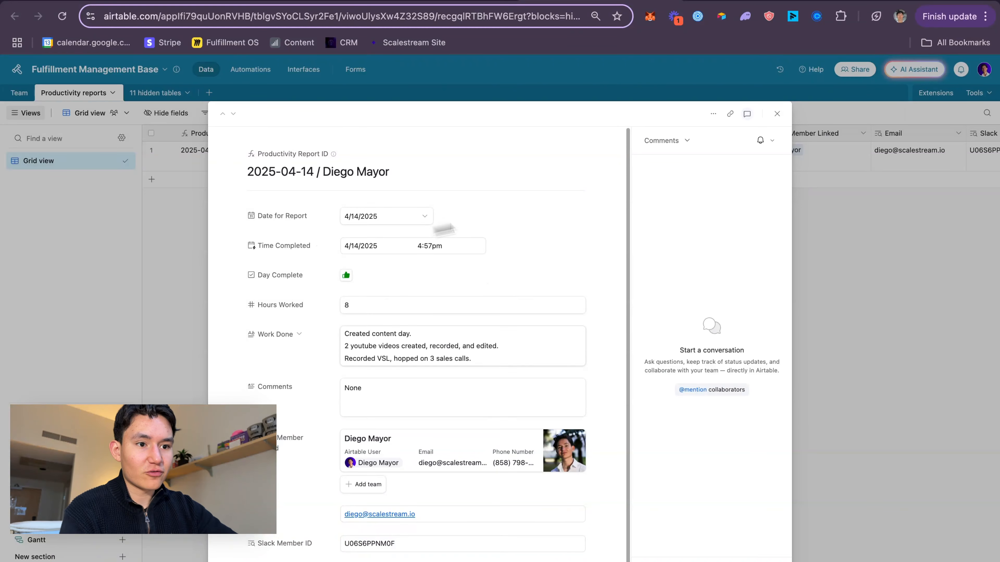
scroll(523, 544, "down", 1)
scroll(522, 543, "up", 1)
key("Escape")
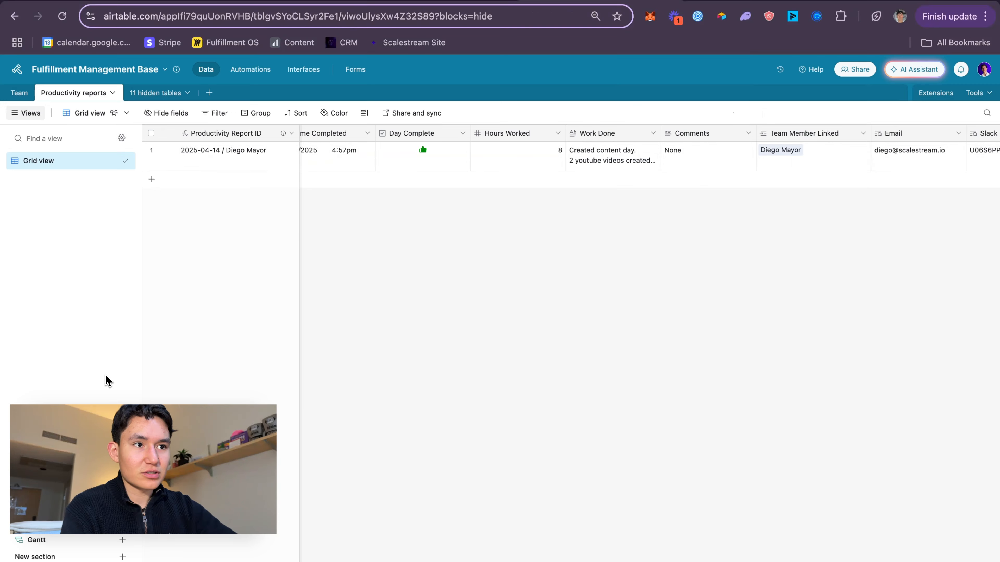
- Open gmail.com in a new browser tab, switch to the work account and open the EOD Report email
key("super+t")
type("gmail.com")
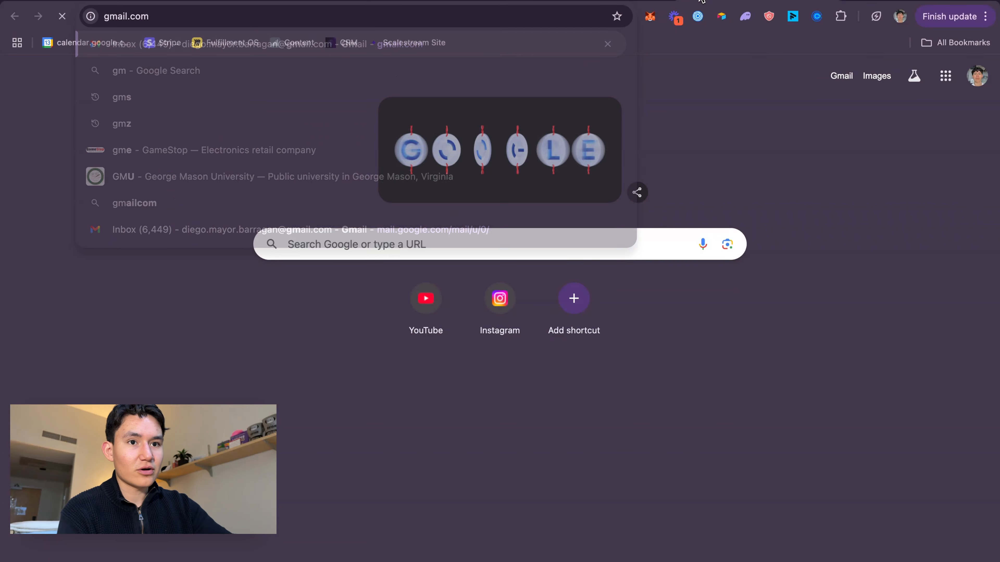
key("Return")
left_click(972, 88)
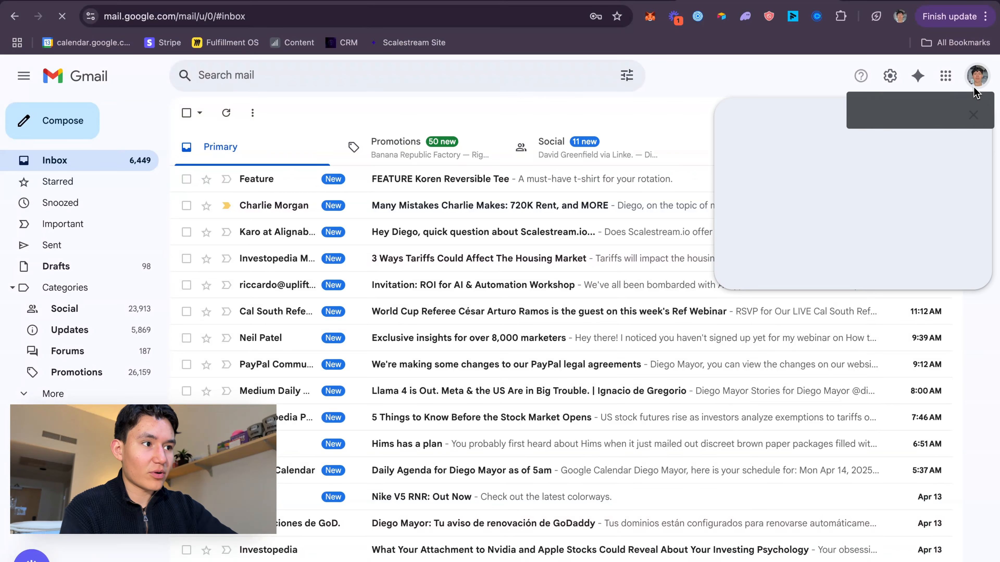
left_click(813, 314)
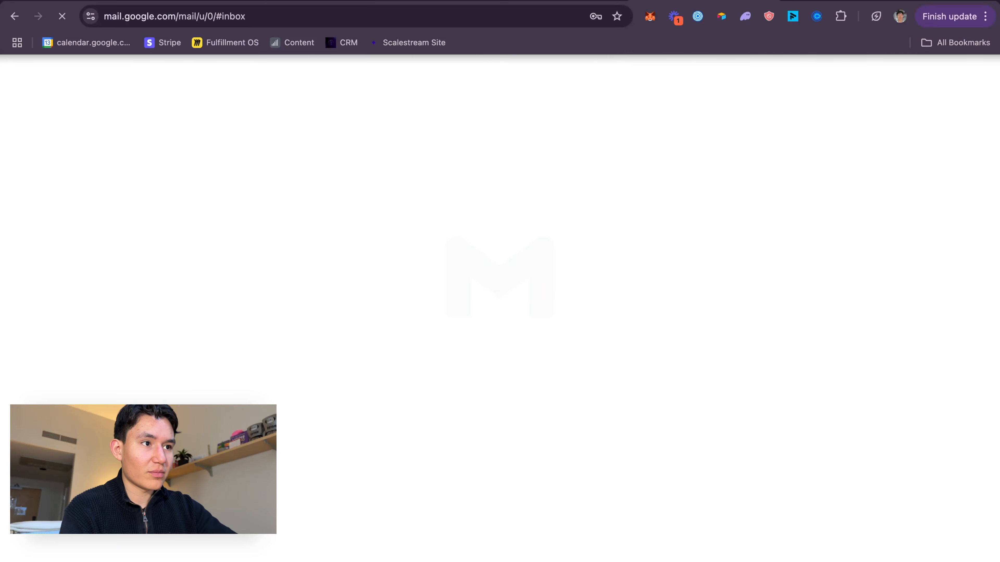
left_click(319, 138)
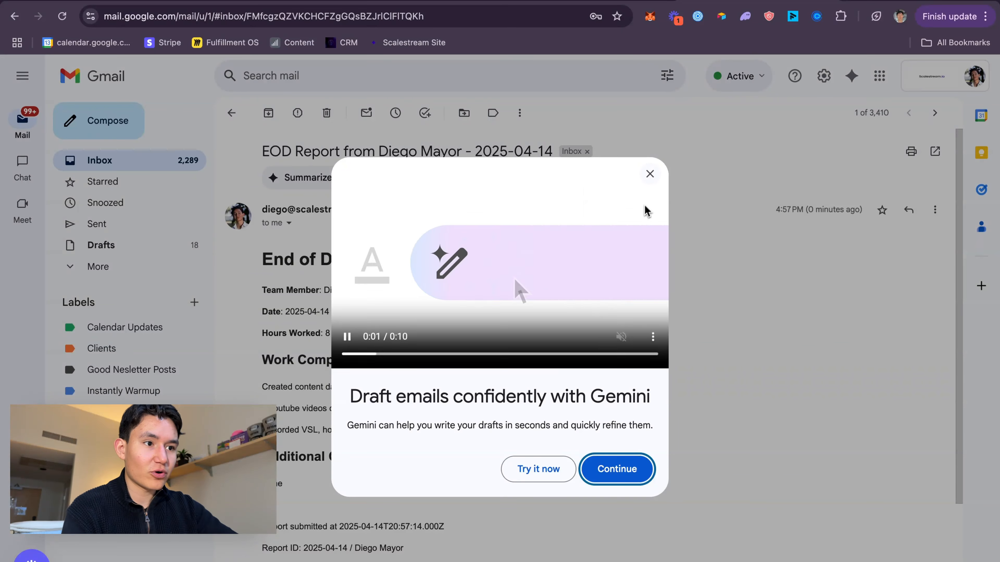
- Dismiss the Gemini promotion and examine the EOD report email from its heading down to the full report link
left_click(650, 174)
scroll(511, 295, "down", 3)
scroll(408, 384, "up", 3)
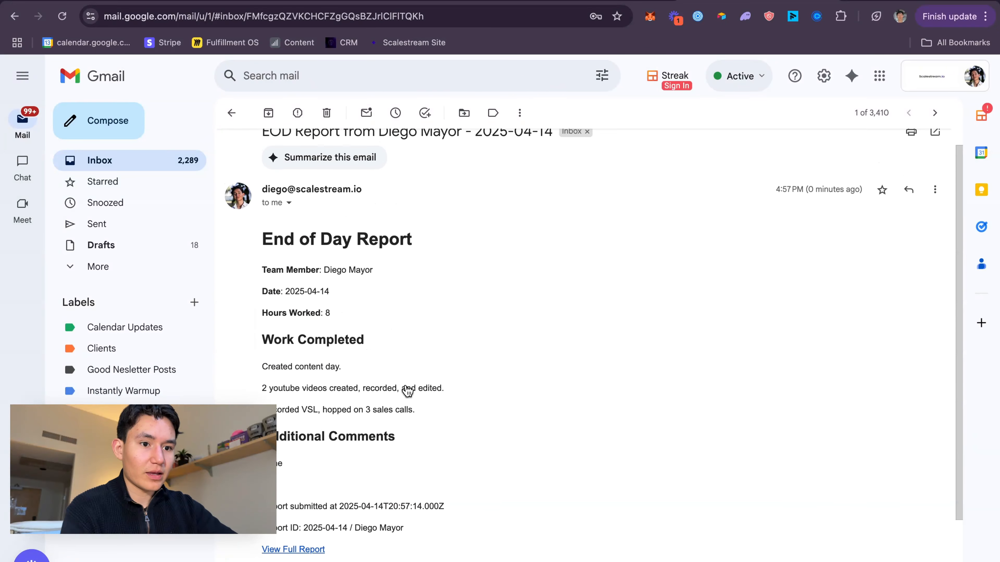
left_click_drag(431, 492, 313, 253)
left_click(448, 390)
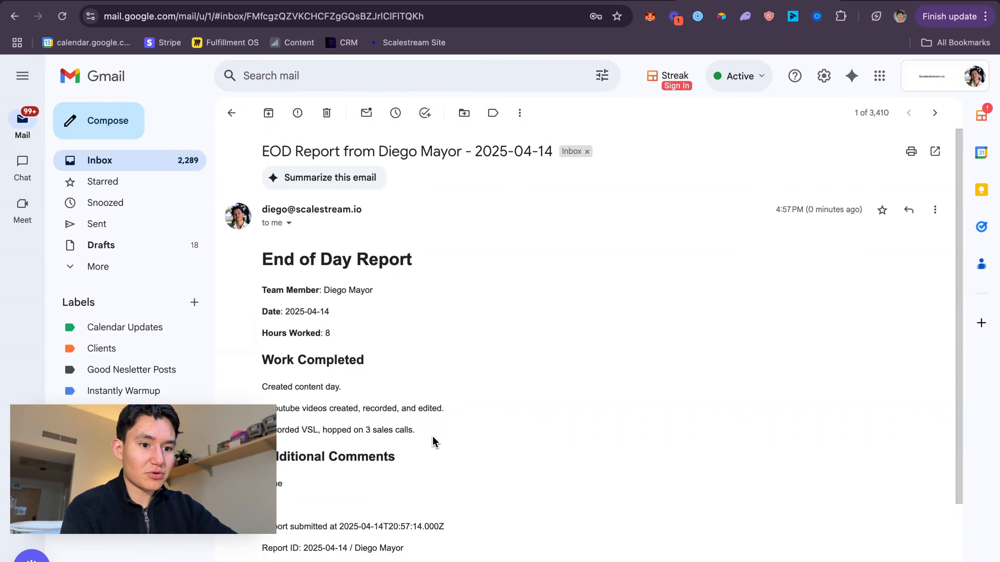
left_click_drag(415, 506, 408, 214)
left_click(418, 225)
scroll(390, 364, "down", 3)
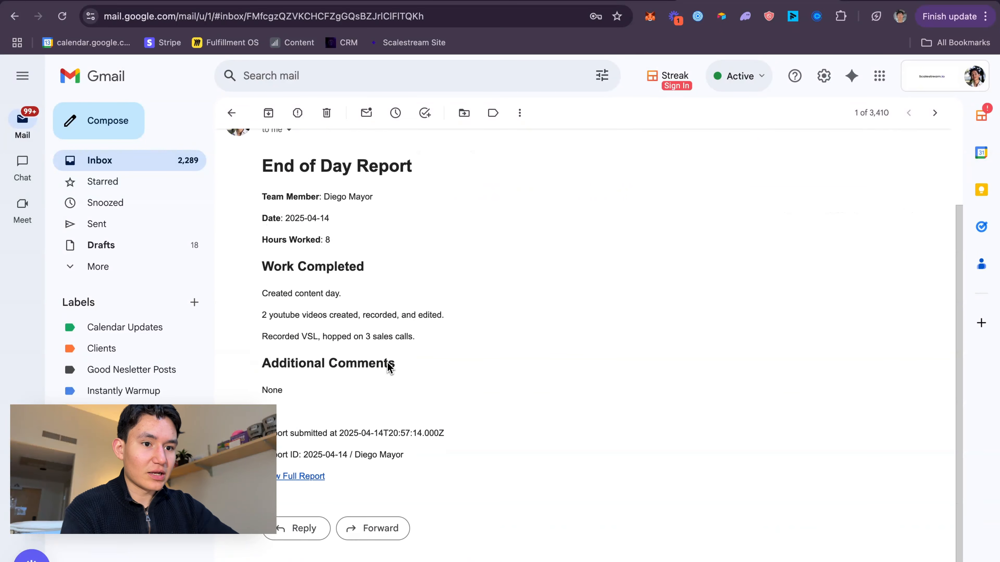
- Check the email's View Full Report link by viewing the Airtable record it opens, and return to the email
left_click(294, 465)
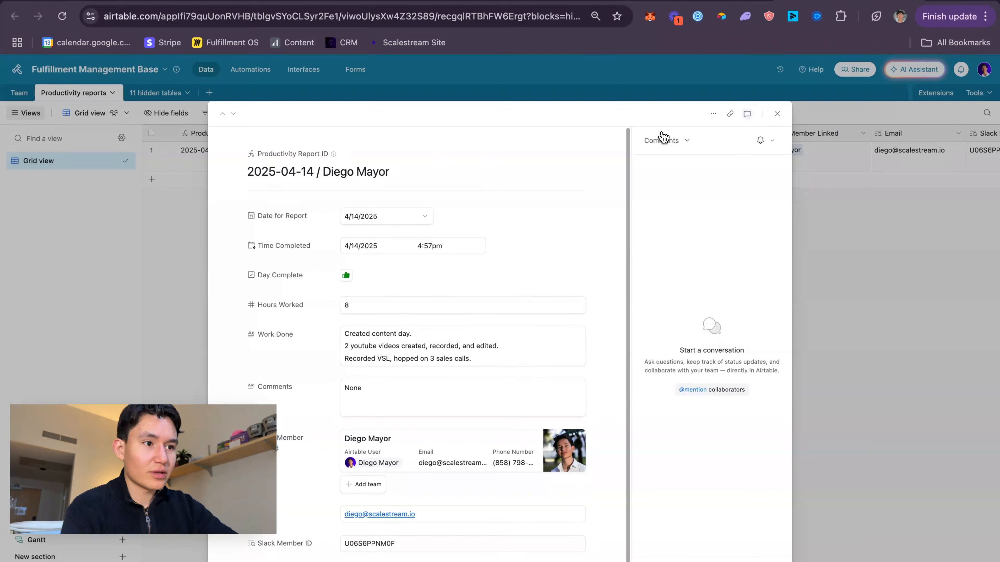
left_click(842, 127)
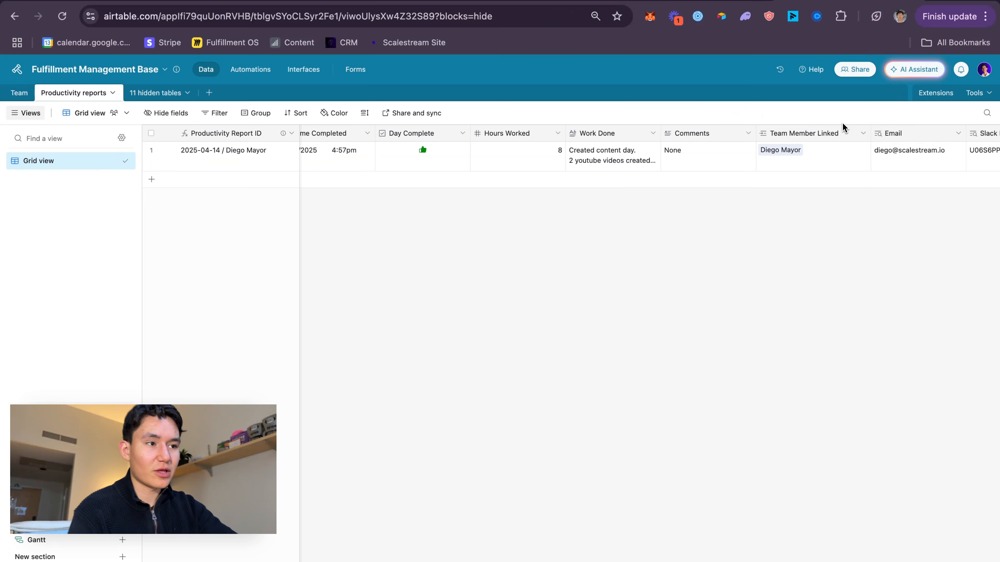
left_click(902, 0)
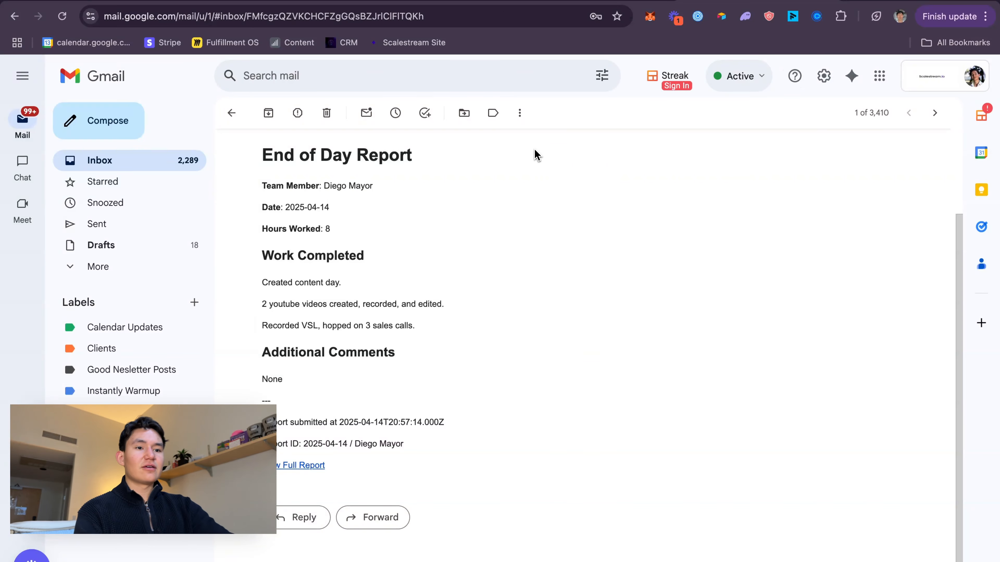
scroll(445, 236, "up", 3)
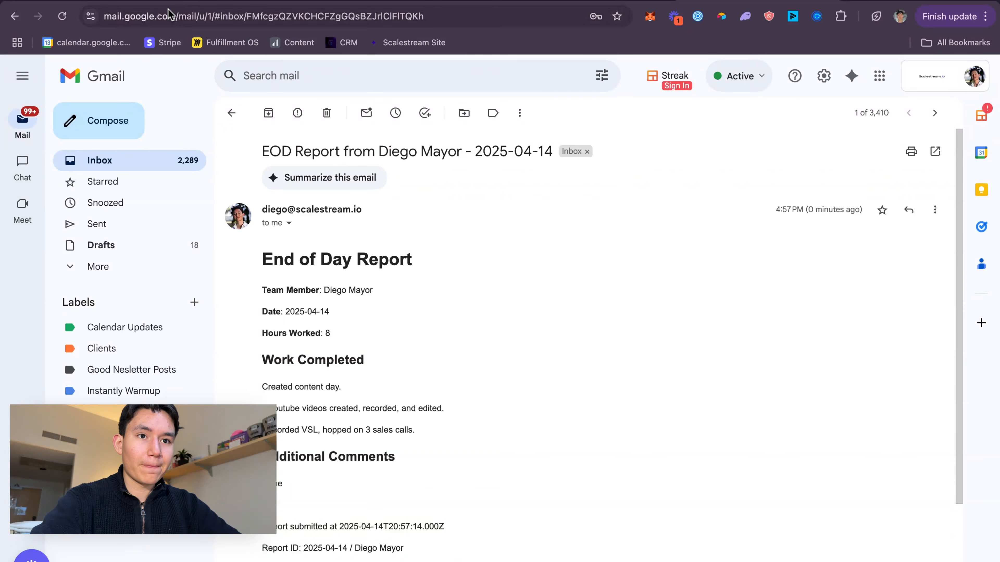
- Return to the Fulfillment Management Base in Airtable and open the Slack message action of the EOD Report Form automation
left_click(153, 2)
left_click(297, 3)
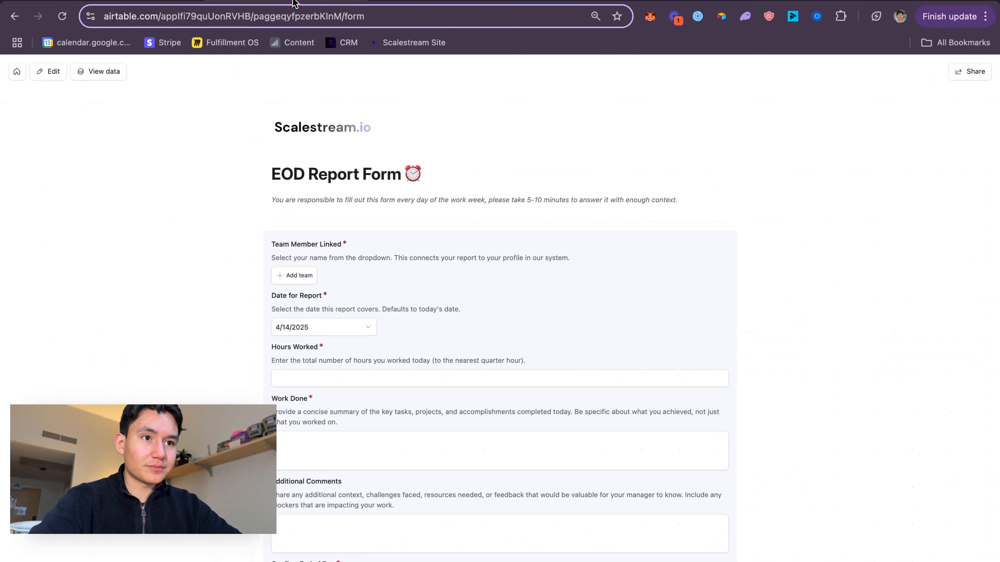
left_click(339, 3)
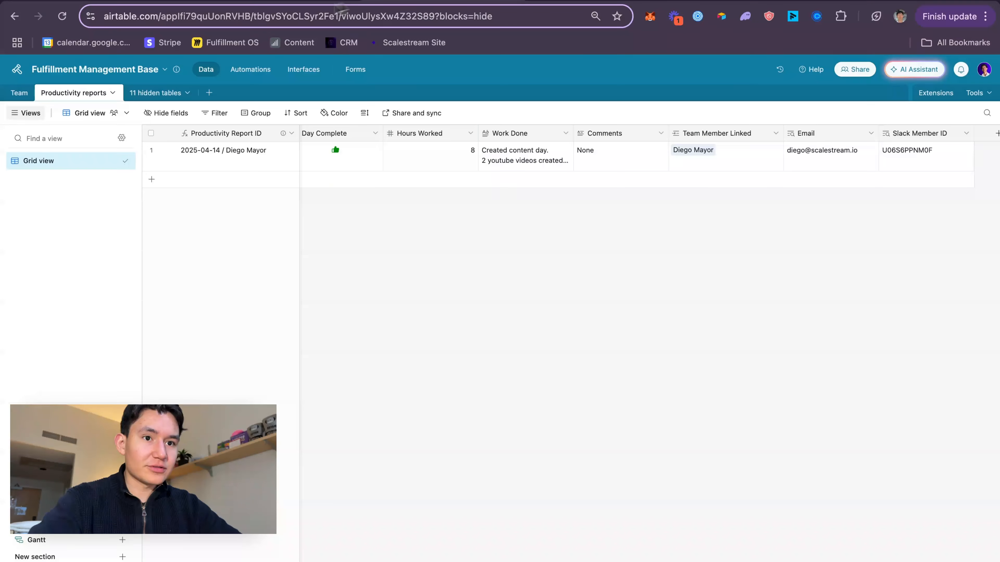
left_click(255, 73)
left_click(541, 252)
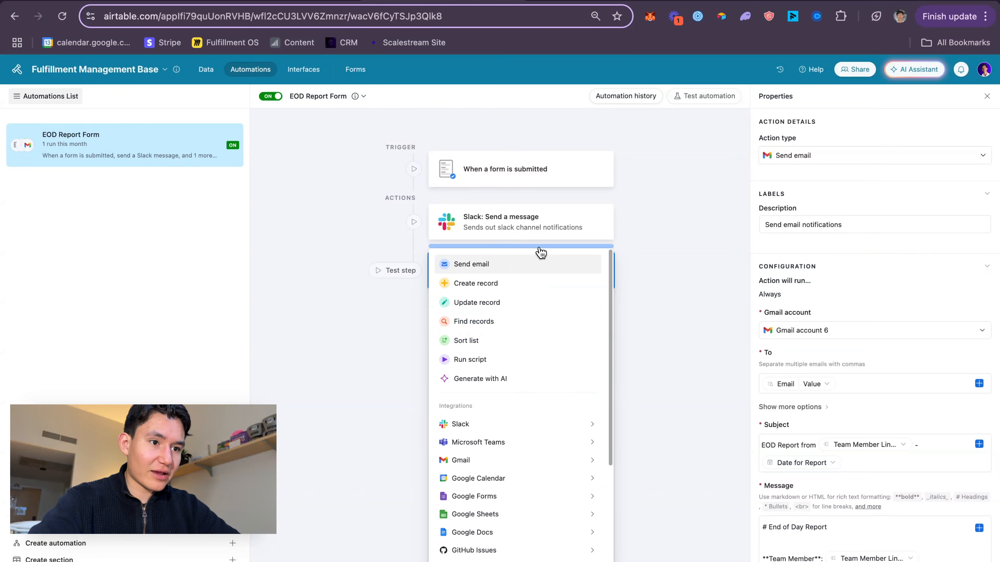
left_click(536, 230)
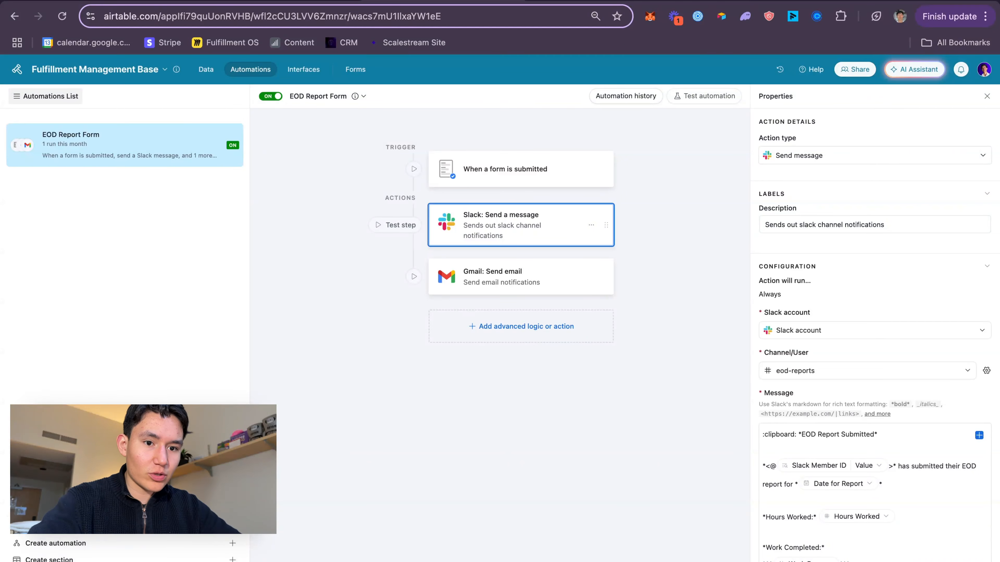
- Remove the code-block backticks around the Work Done value in the Slack message
scroll(888, 464, "down", 3)
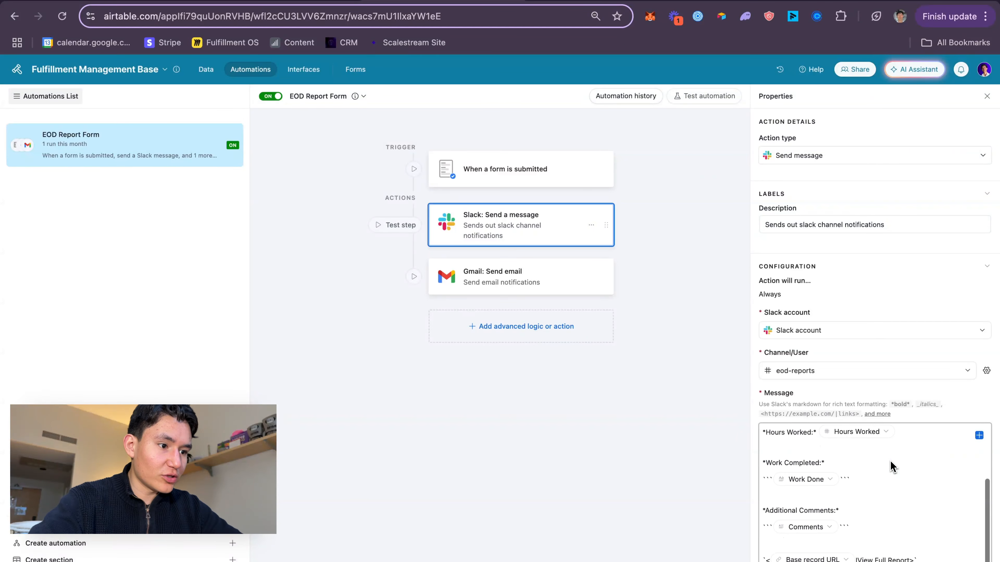
left_click(862, 476)
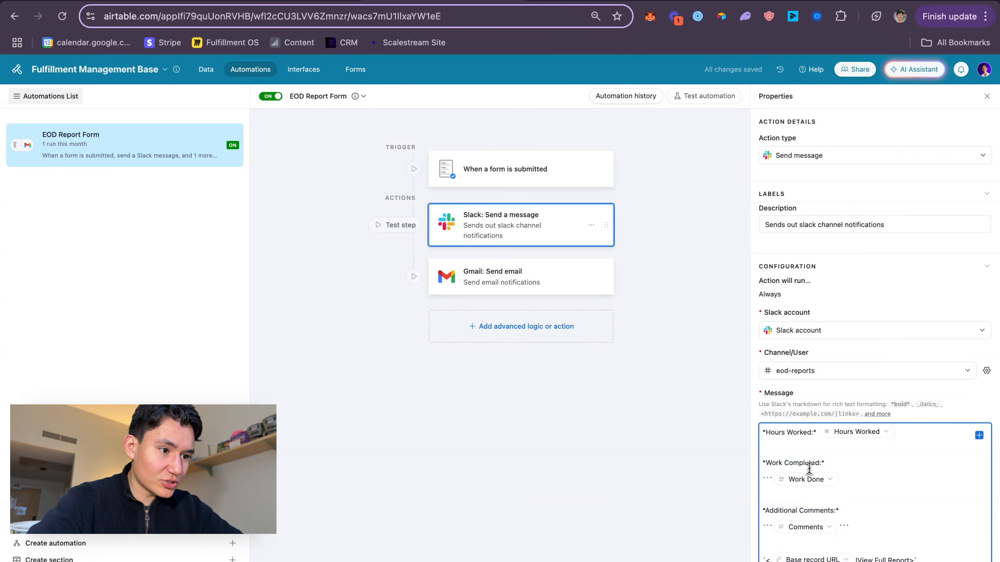
left_click(773, 479)
key("BackSpace")
key("BackSpace")
key("BackSpace")
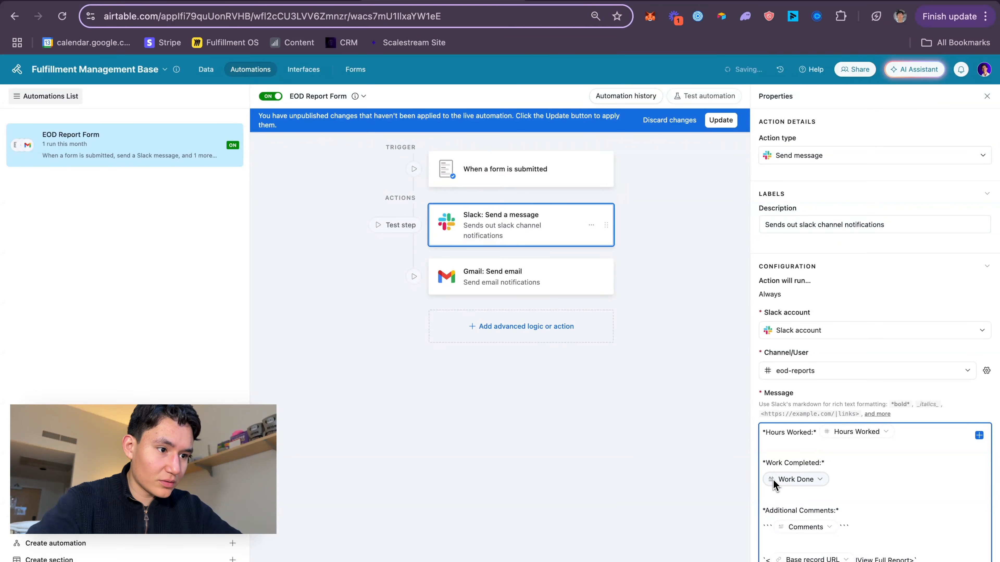
left_click(872, 527)
key("BackSpace")
key("BackSpace")
key("BackSpace")
key("BackSpace")
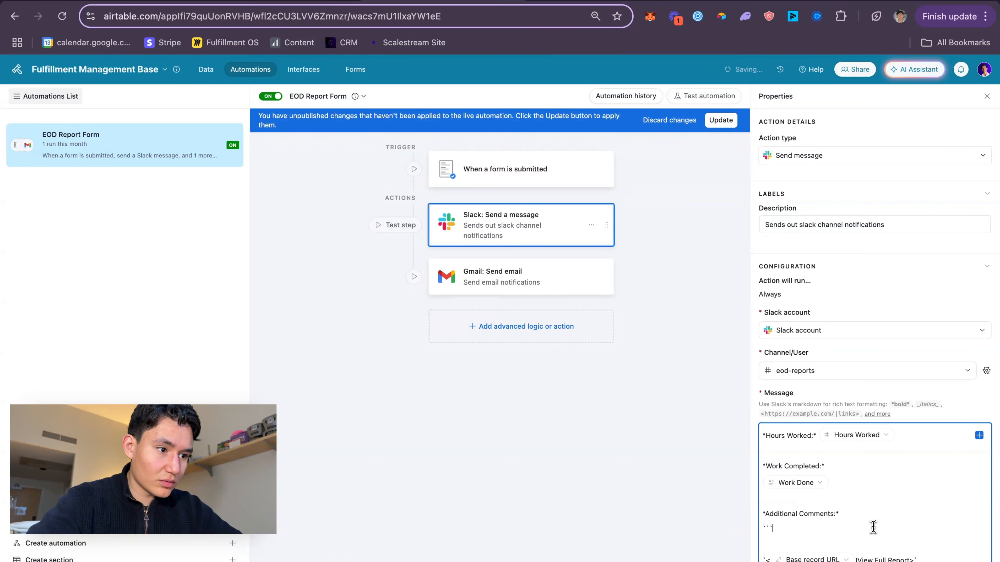
key("super+z")
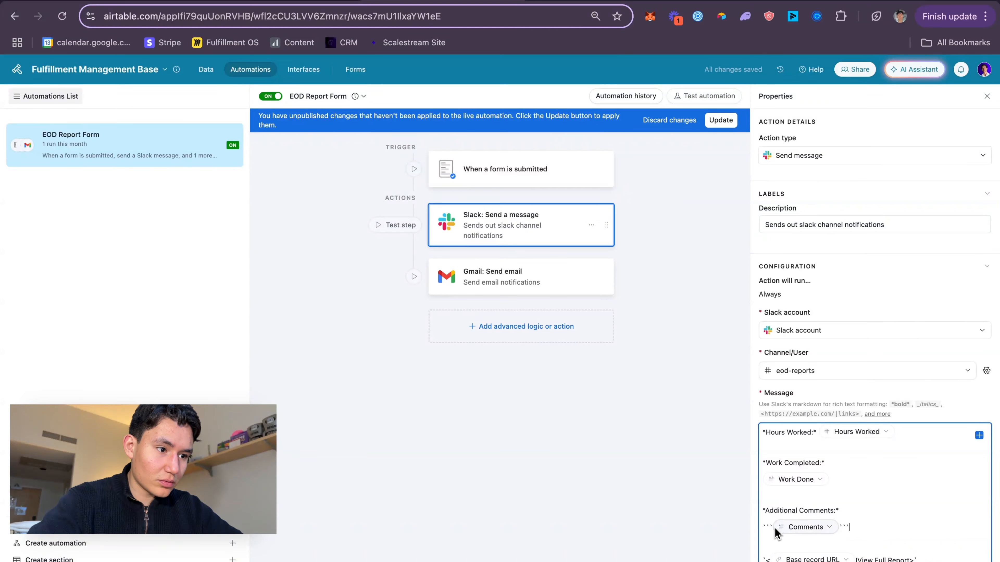
- Remove the code-block backticks around the Comments value and the backticks around the View Full Report link
key("BackSpace")
key("BackSpace")
key("BackSpace")
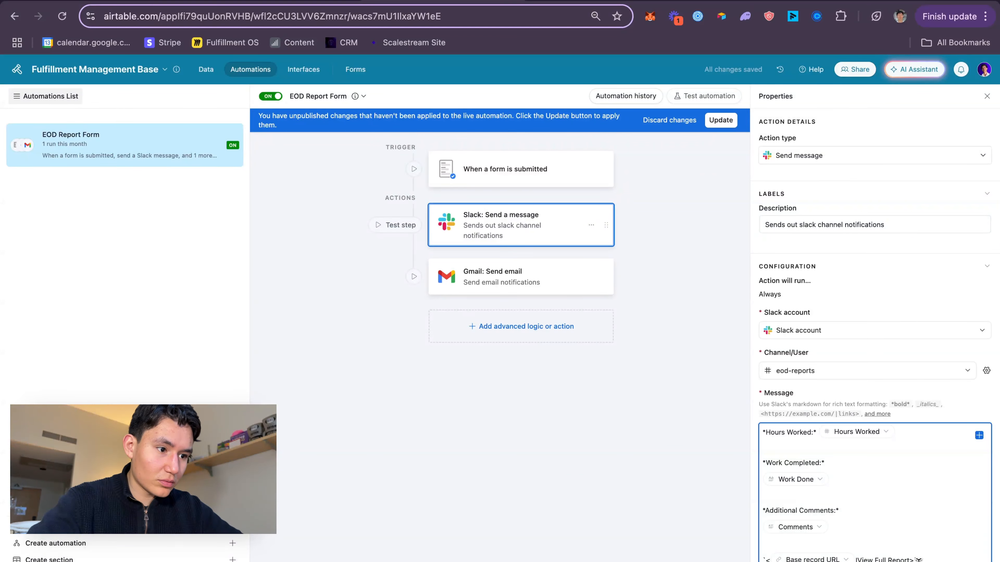
key("BackSpace")
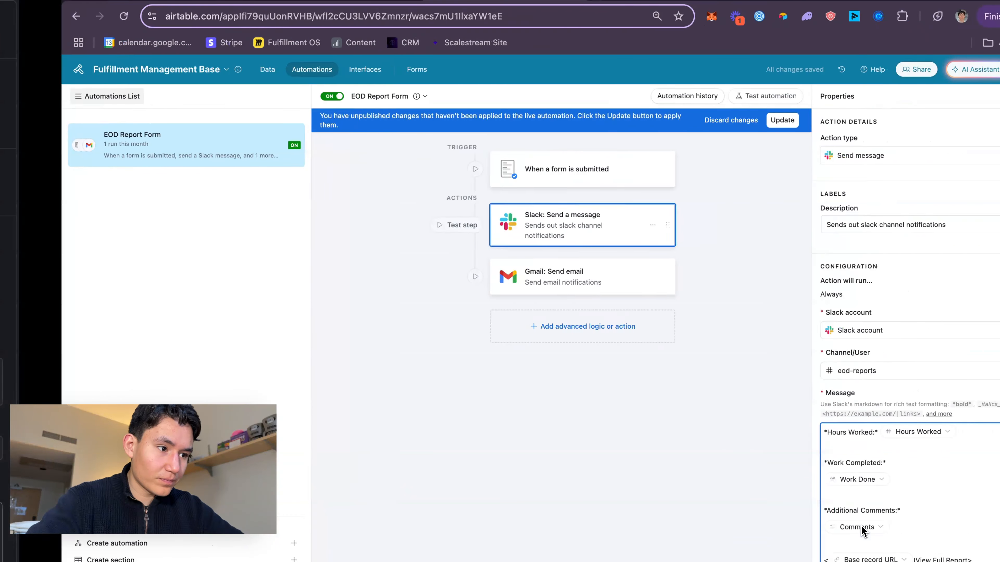
- Review the edited Slack message template, including its report link, and compare it with the posted notification in the eod-reports channel
scroll(861, 531, "up", 5)
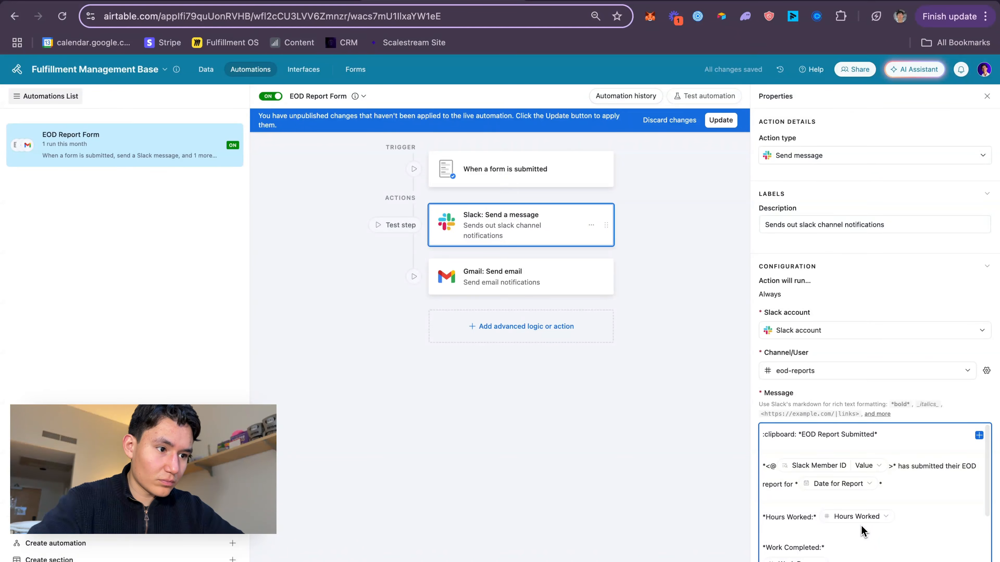
scroll(861, 530, "down", 2)
scroll(833, 537, "down", 5)
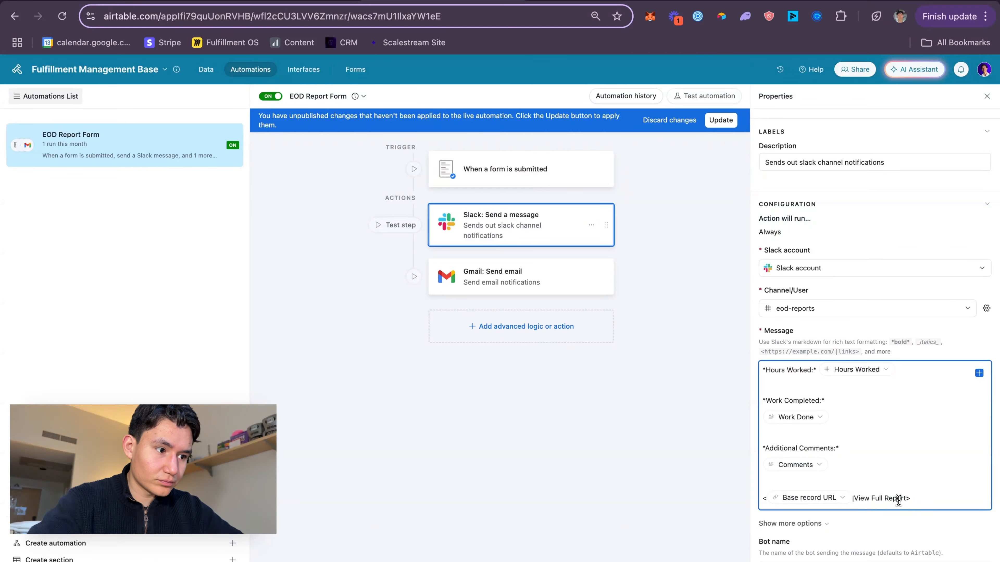
triple_click(898, 500)
left_click(935, 500)
key("ctrl+Left")
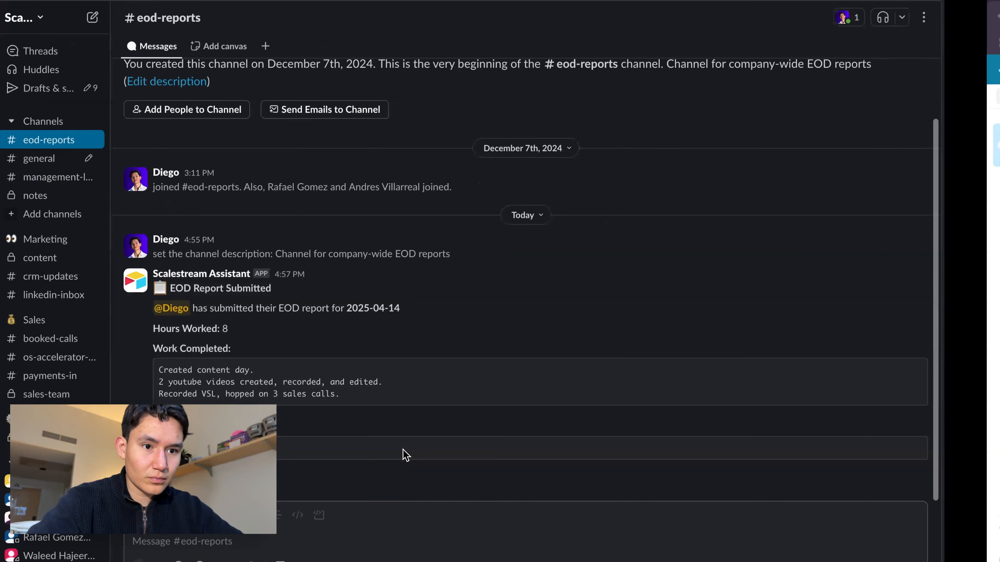
key("ctrl+Right")
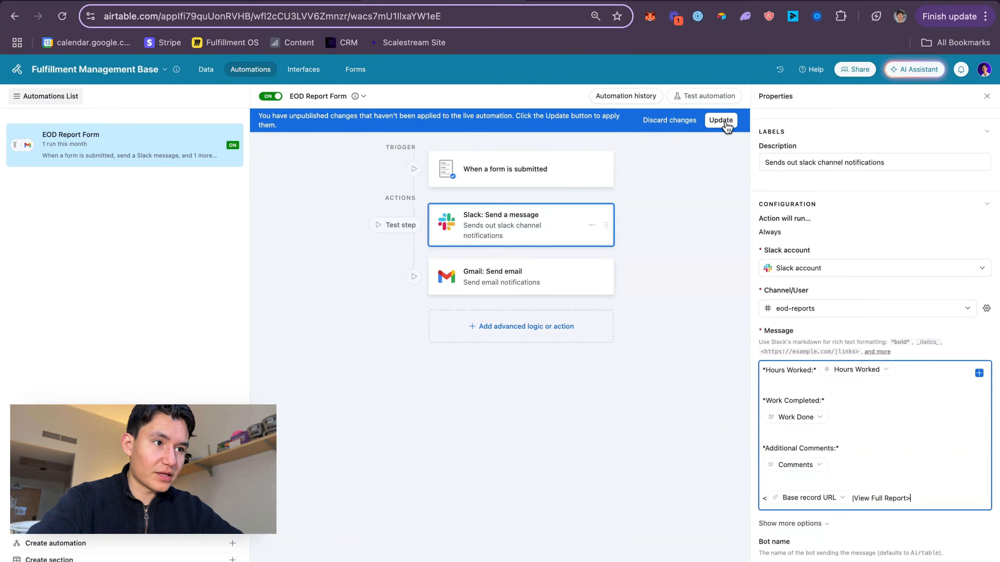
- Publish the changes to the live automation and switch to the automated flows diagram on Miro's Productivity System board
left_click(728, 120)
left_click(205, 69)
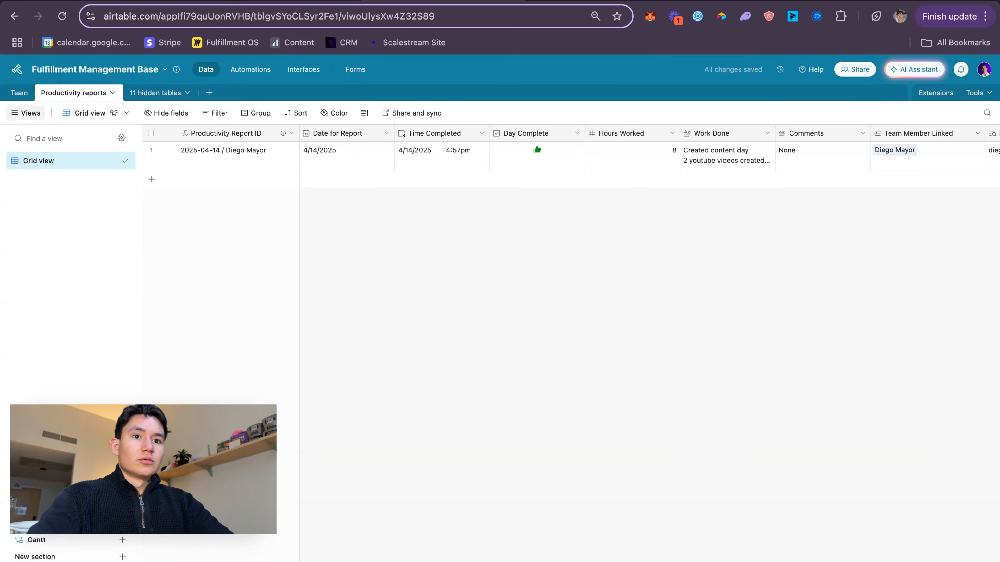
left_click(189, 1)
scroll(724, 427, "right", 4)
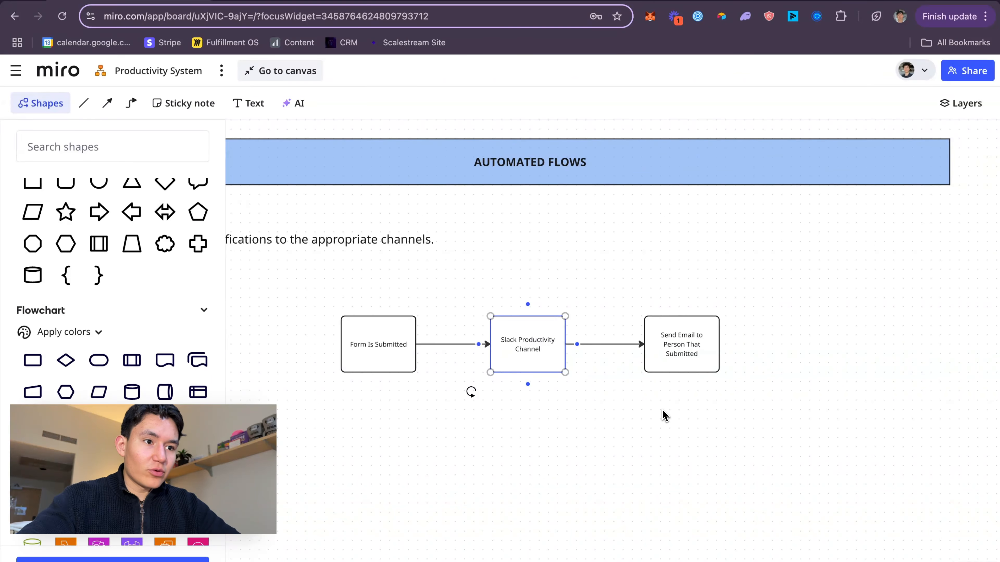
- Look over the Productivity System board, from the Automated Flows diagram to the Productivity Report System Buildout checklist and build steps
scroll(663, 415, "down", 10)
scroll(645, 416, "down", 3)
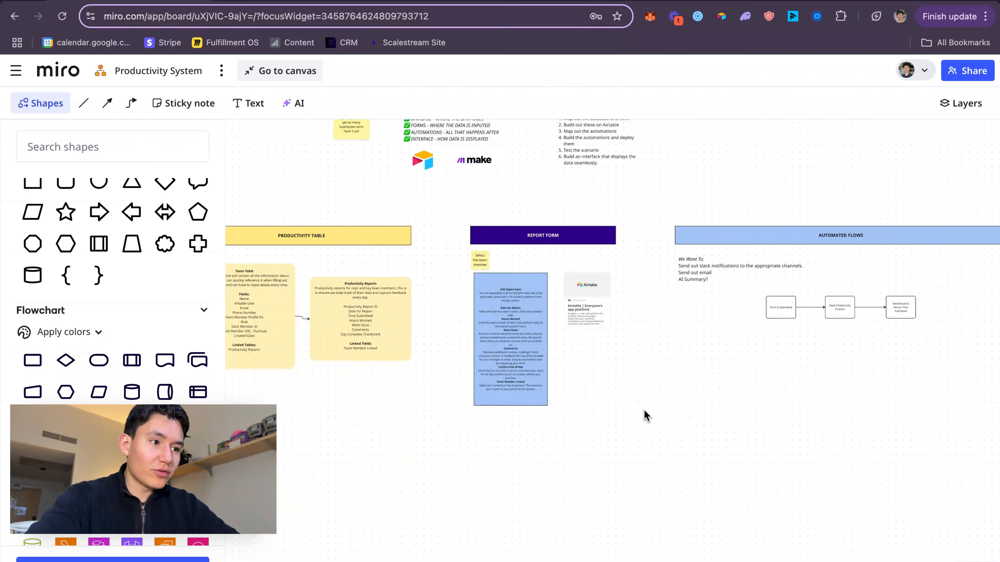
scroll(645, 416, "left", 3)
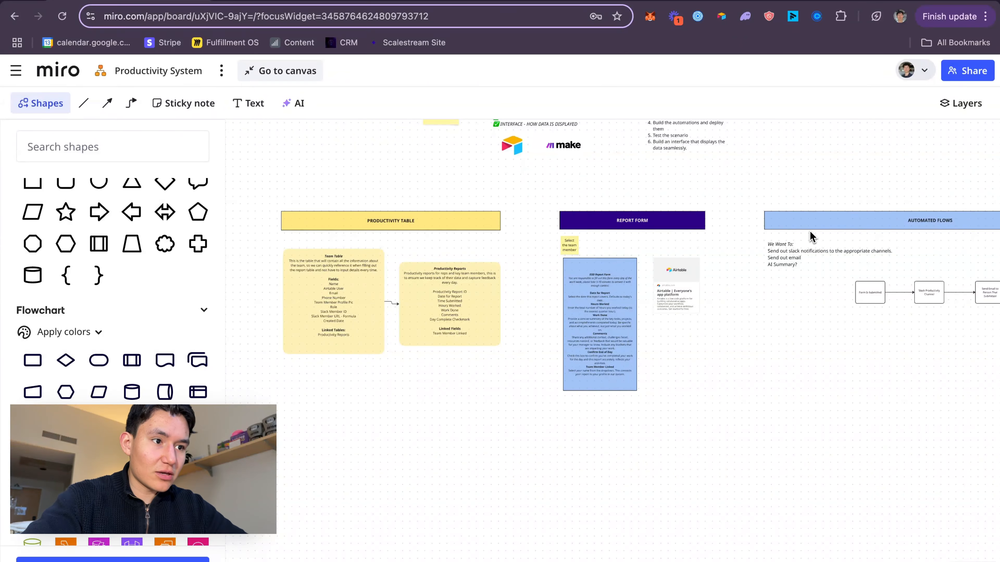
scroll(811, 237, "up", 5)
scroll(812, 237, "right", 2)
scroll(793, 237, "down", 1)
scroll(793, 236, "left", 1)
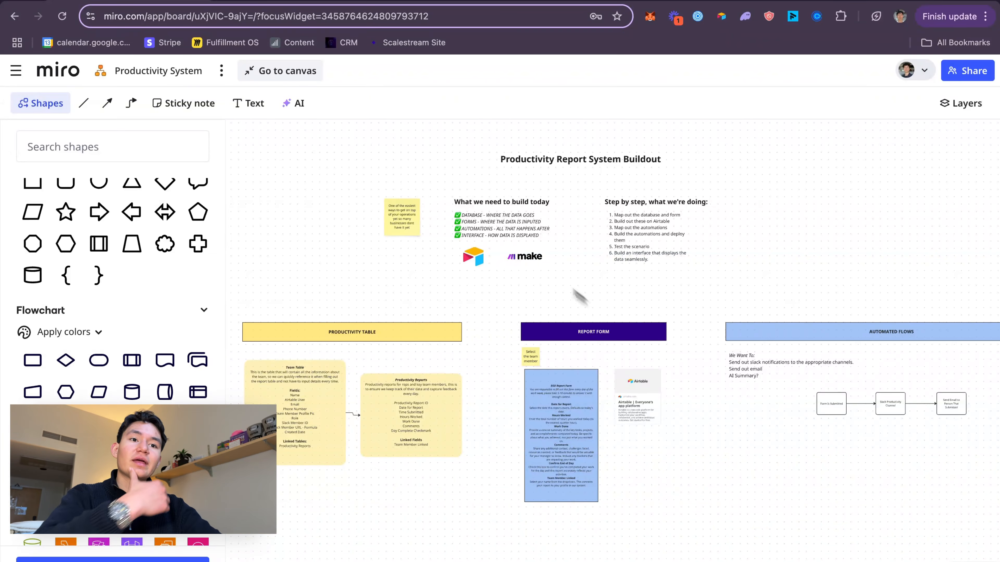
- Switch to the Airtable base and add a new record to the Productivity reports table
left_click(290, 1)
left_click(439, 3)
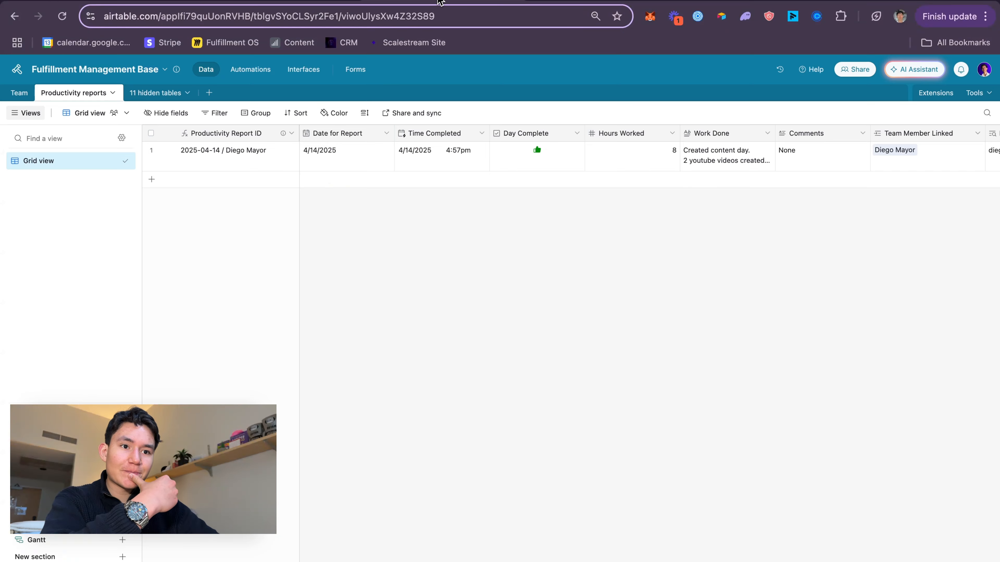
left_click(341, 186)
left_click(335, 222)
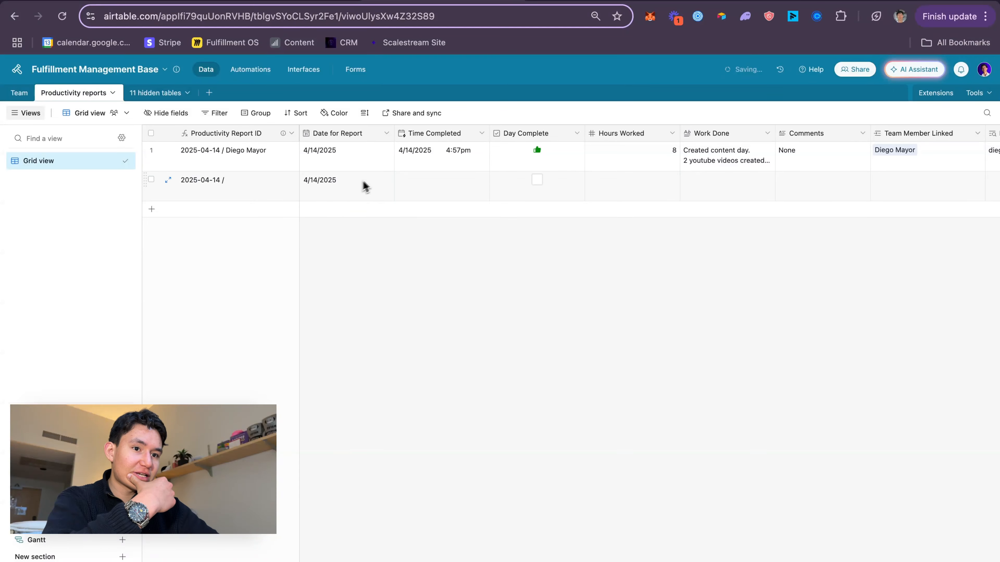
left_click(386, 183)
left_click(388, 238)
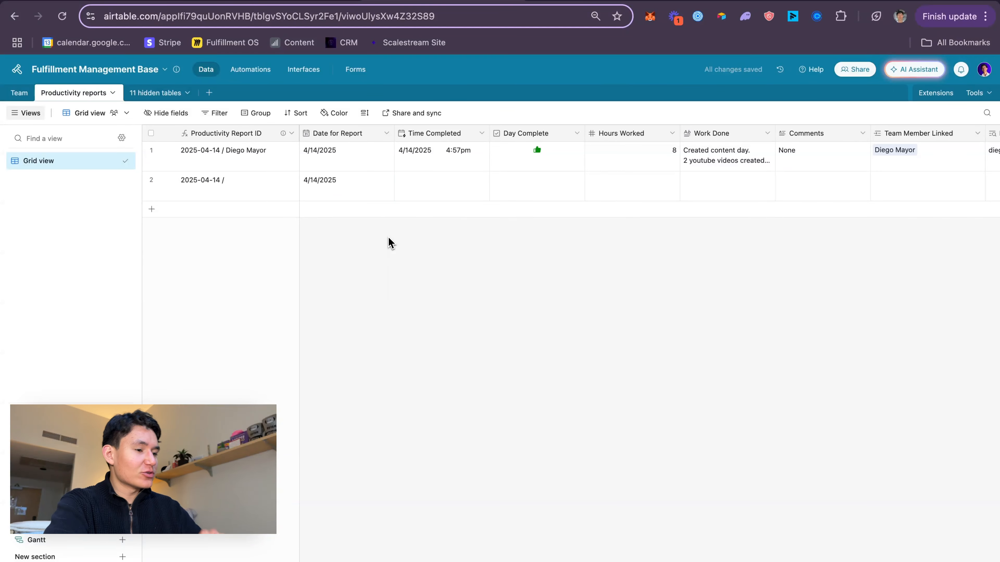
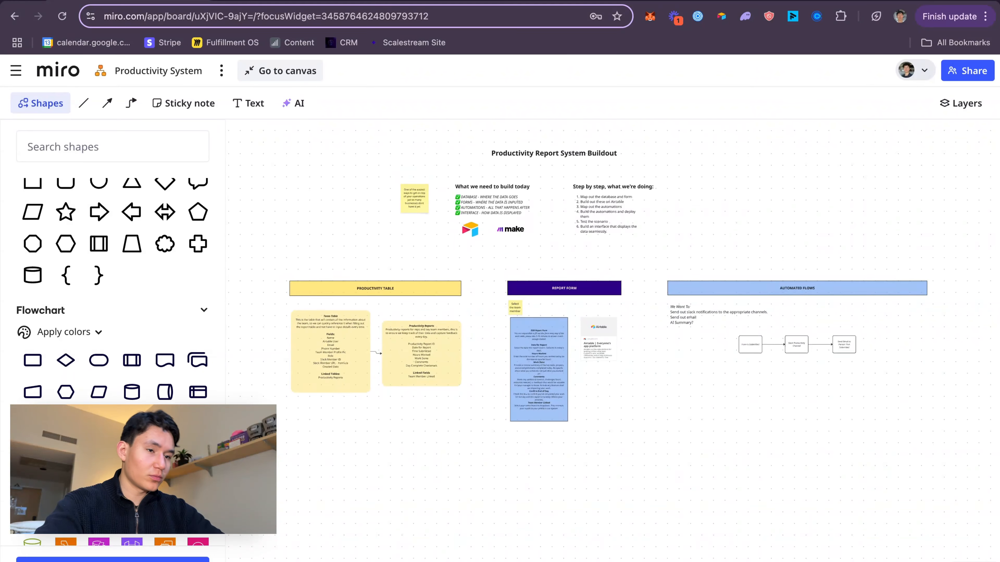
- Review the full Productivity Report System Buildout board in Miro, including the step-by-step plan and its three sections
scroll(648, 283, "down", 1)
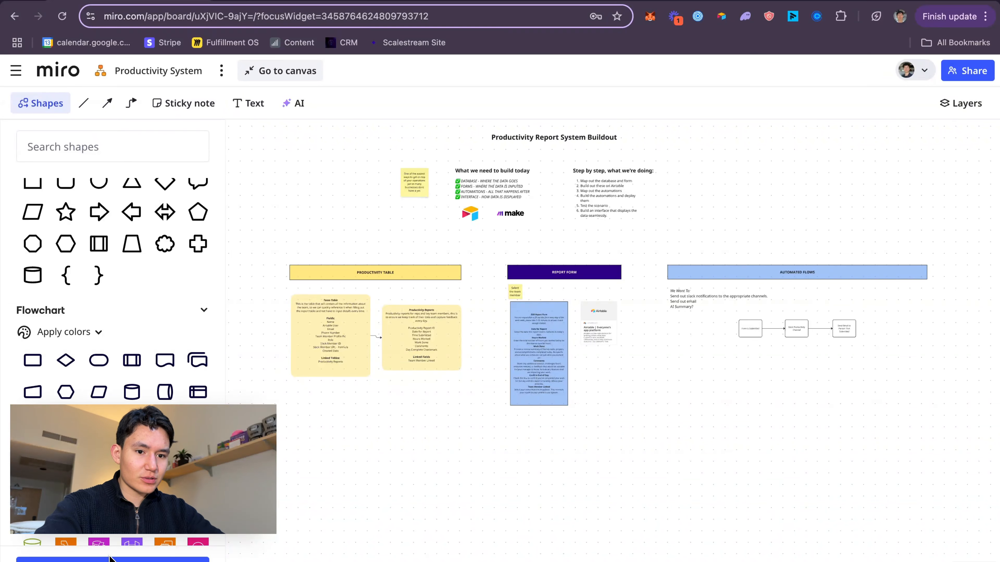
scroll(422, 372, "up", 1)
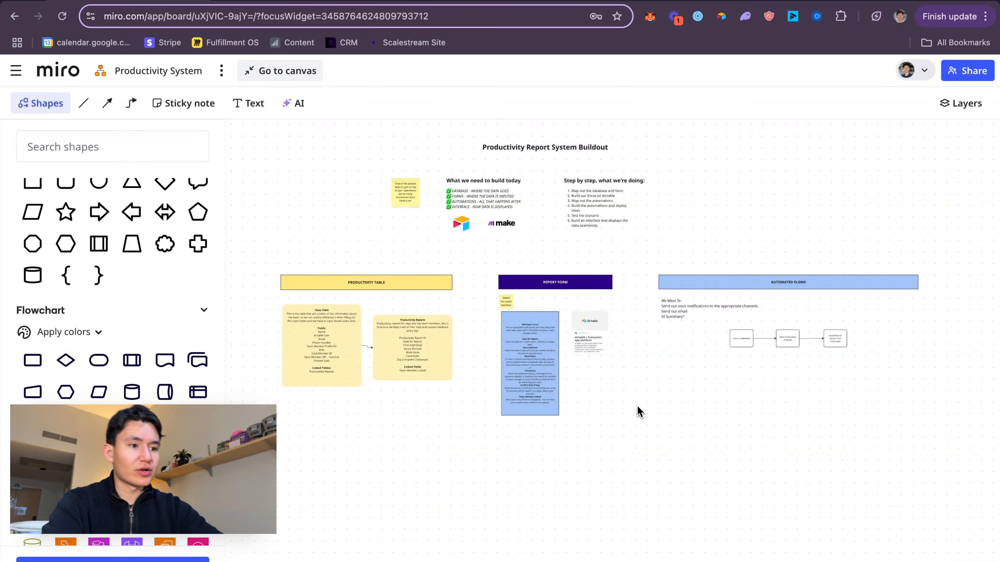
scroll(638, 410, "down", 2)
scroll(644, 405, "right", 2)
scroll(644, 402, "up", 2)
scroll(644, 400, "up", 2)
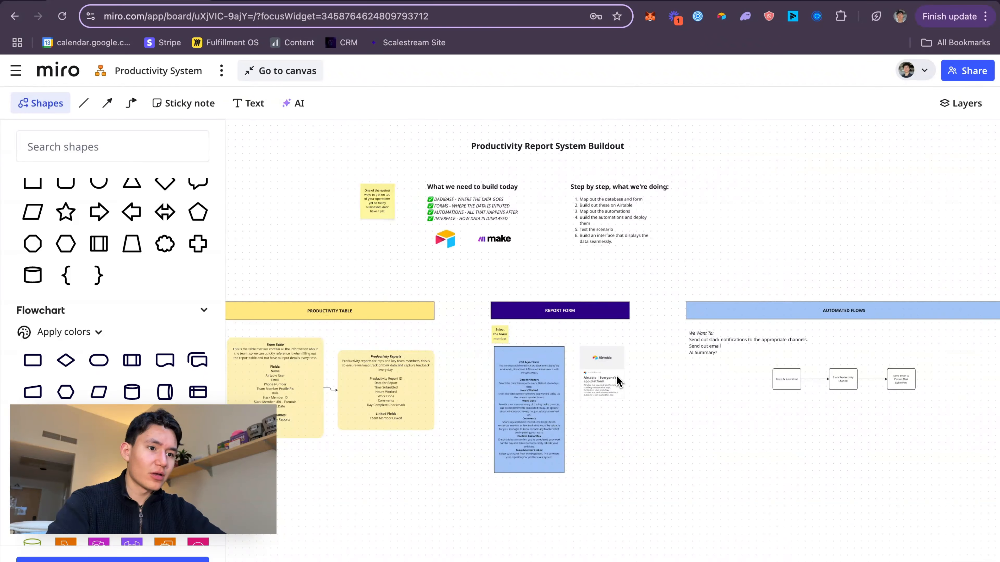
scroll(618, 382, "down", 3)
scroll(614, 380, "right", 1)
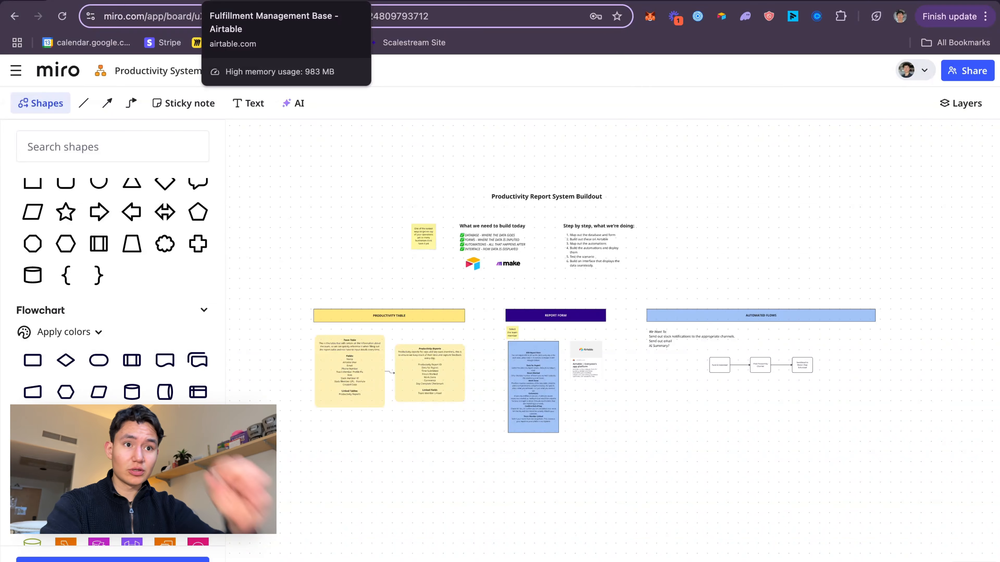
left_click(289, 2)
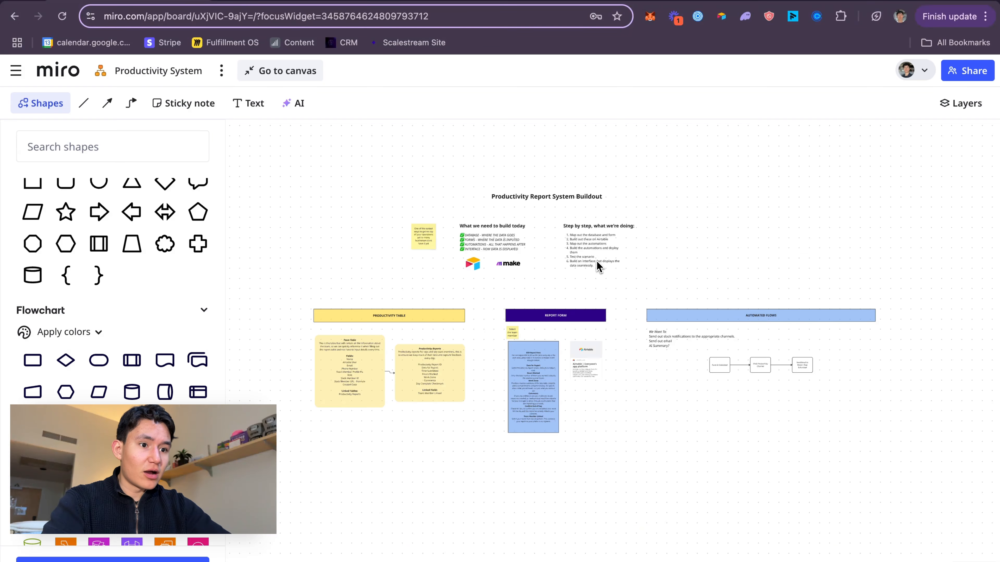
- Examine the Productivity Table, Report Form and Automated Flows sections of the board against the listed build steps
scroll(589, 419, "up", 3)
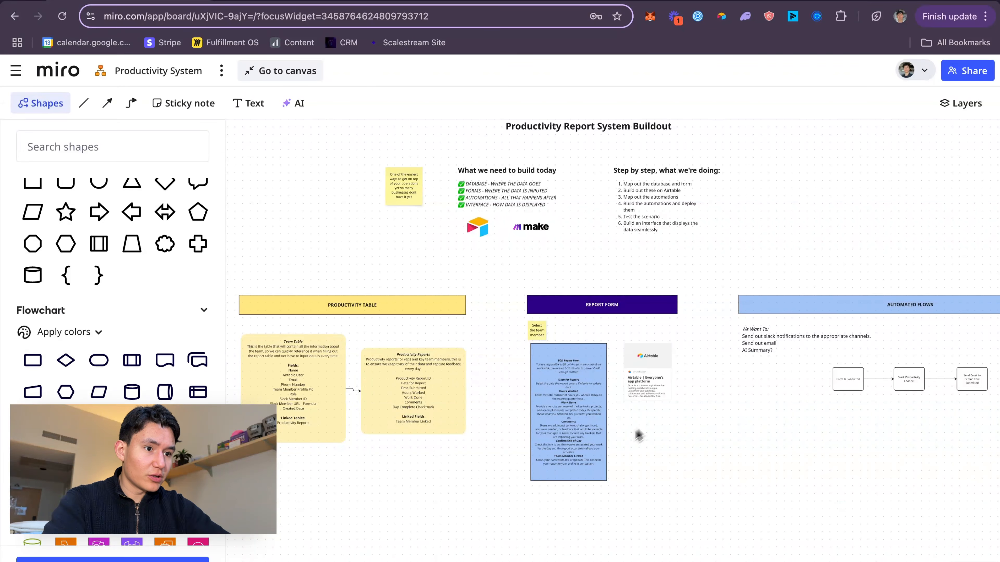
left_click_drag(708, 481, 527, 294)
left_click(351, 249)
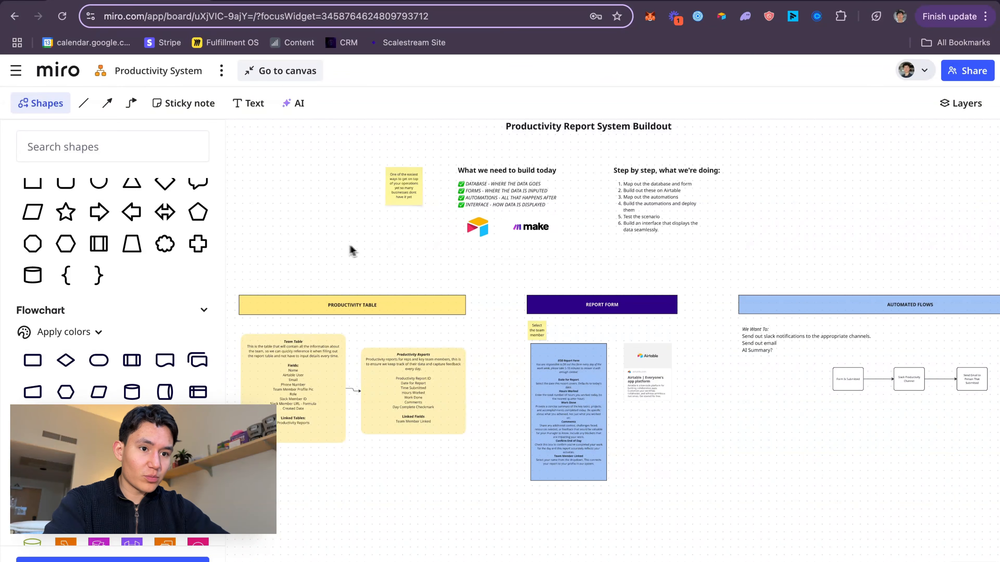
left_click_drag(288, 260, 455, 408)
key("Escape")
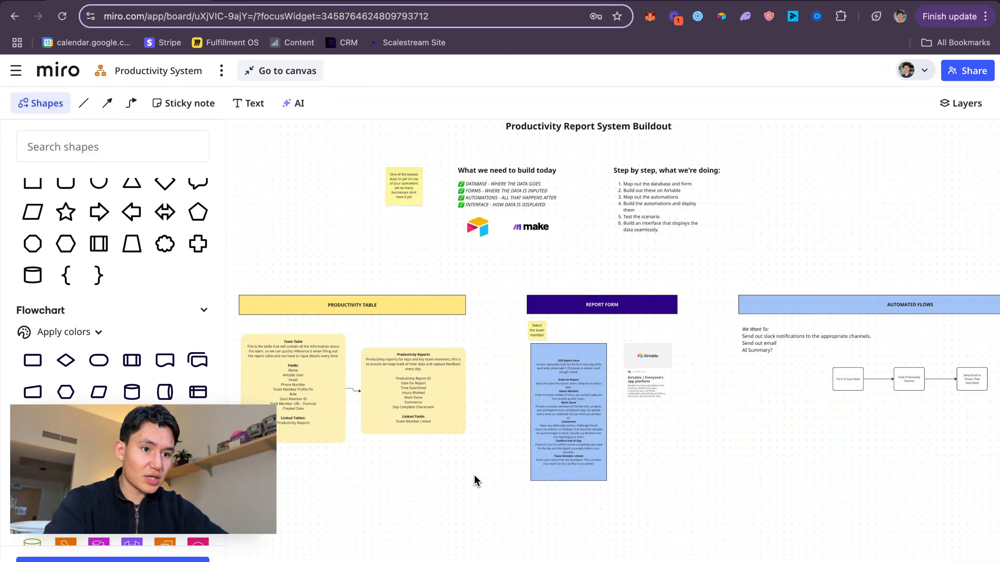
scroll(476, 480, "right", 15)
scroll(475, 481, "down", 3)
left_click_drag(699, 346, 478, 242)
left_click(533, 393)
scroll(539, 413, "left", 15)
scroll(538, 413, "up", 4)
scroll(539, 417, "up", 2)
scroll(539, 417, "right", 3)
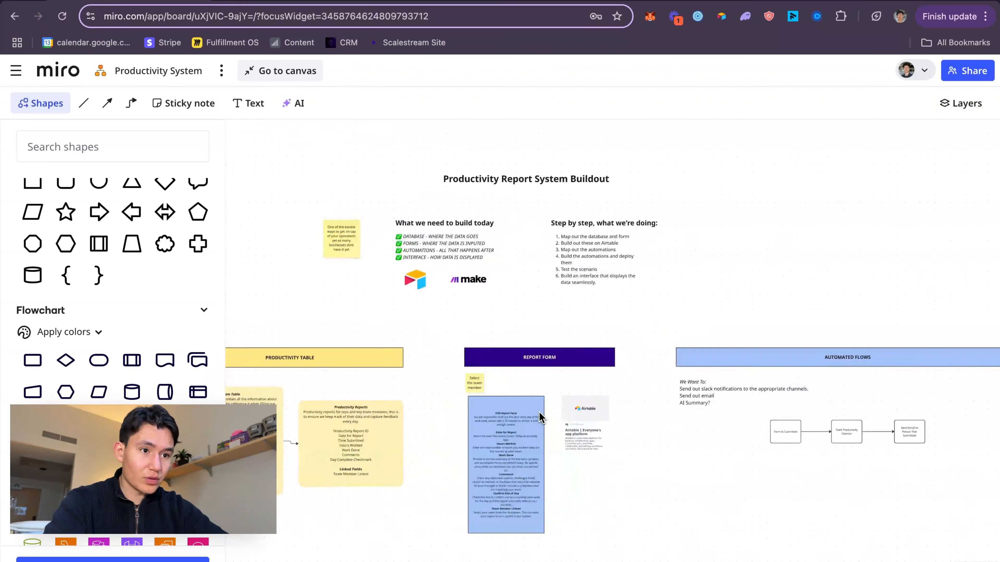
- Switch to the Fulfillment Management Base in Airtable and open its interfaces for editing
left_click(274, 8)
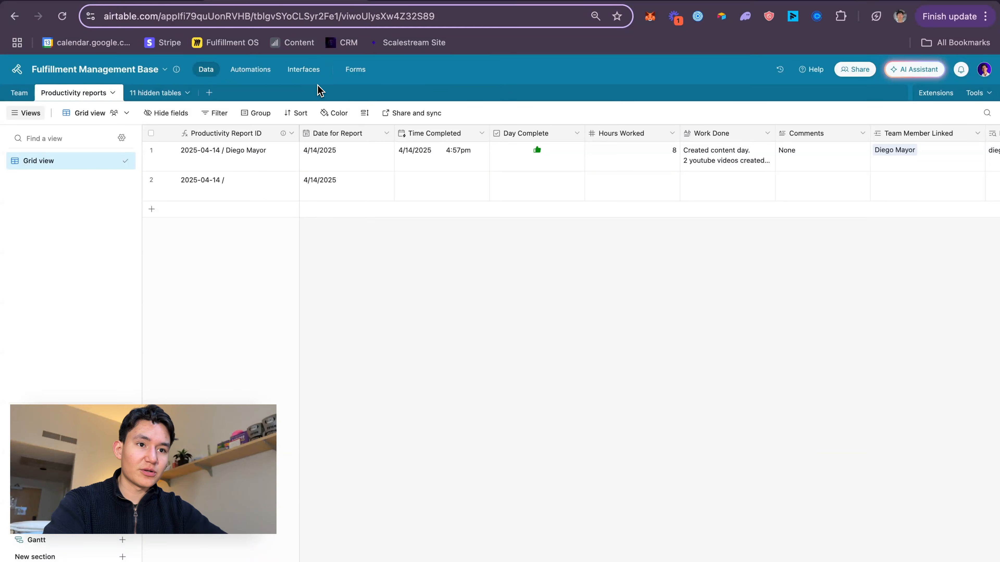
left_click(320, 75)
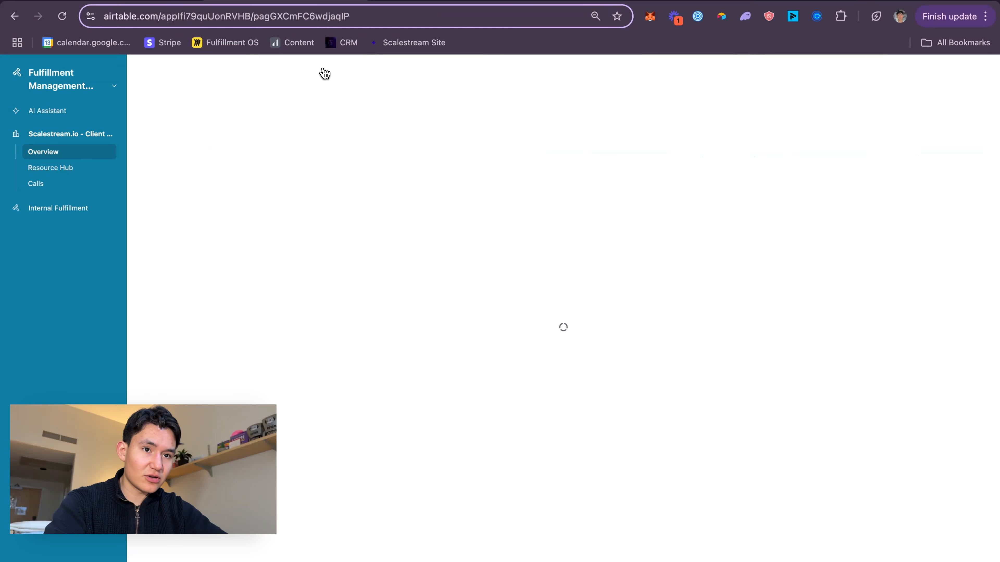
left_click(91, 99)
left_click(85, 110)
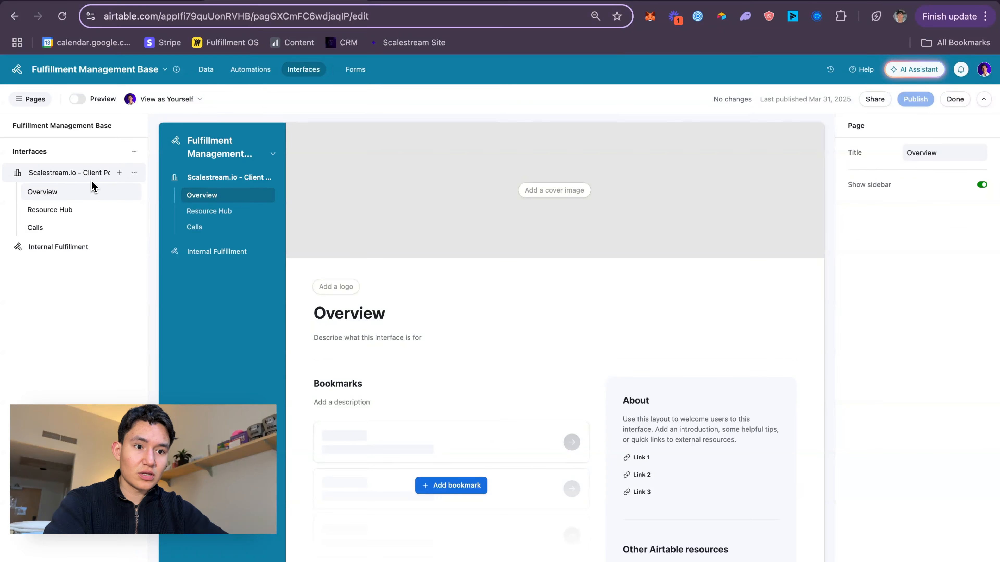
left_click(134, 151)
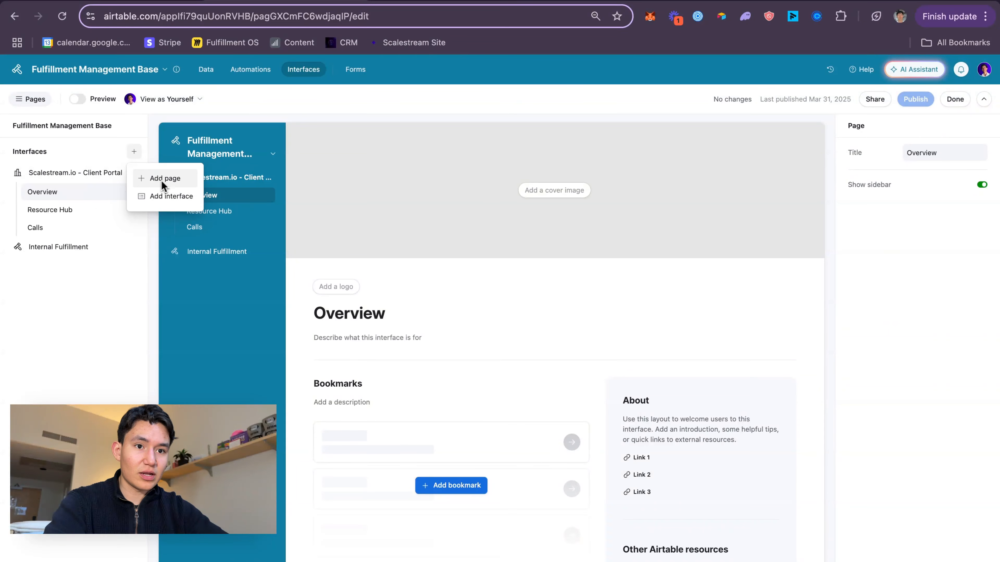
left_click(91, 283)
- Add a page with the blank canvas layout to the Internal Fulfillment interface
mouse_move(127, 247)
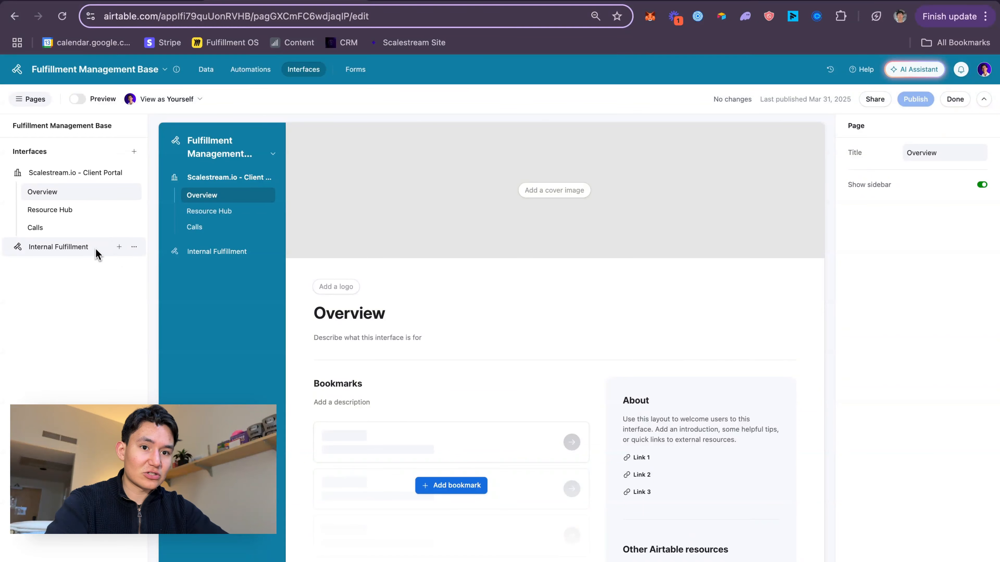
left_click(120, 248)
scroll(292, 291, "down", 3)
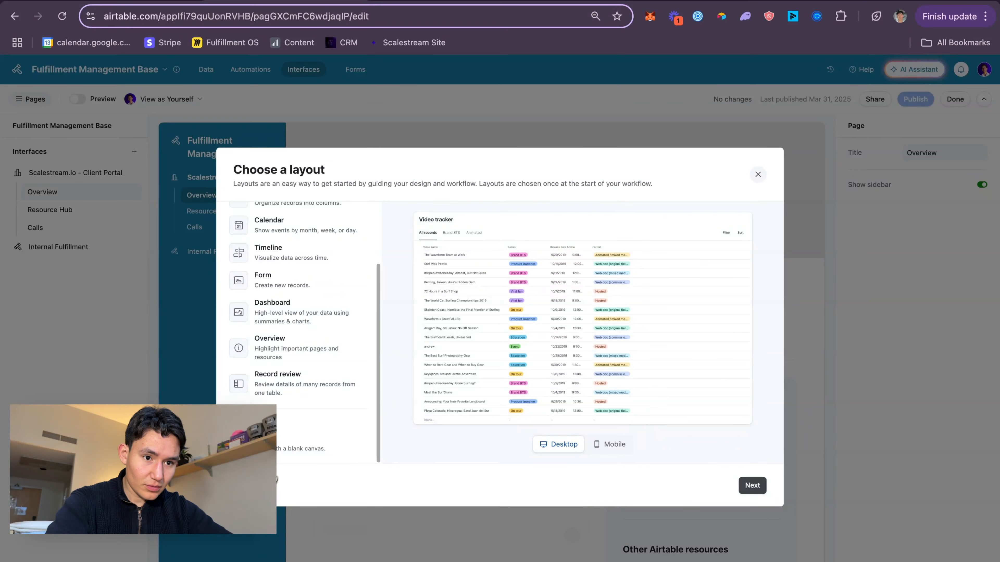
left_click(323, 455)
scroll(324, 340, "up", 1)
scroll(324, 339, "down", 1)
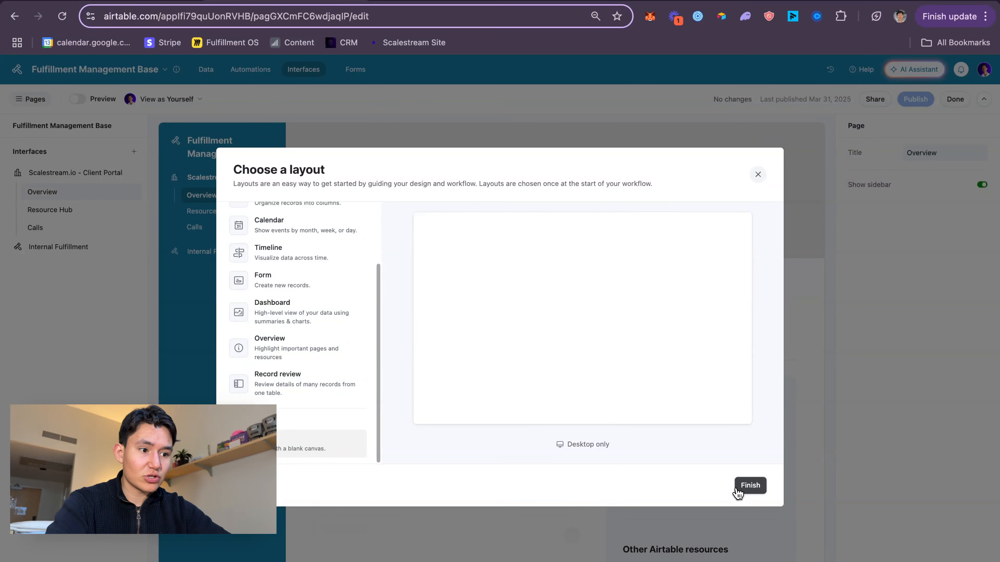
left_click(746, 487)
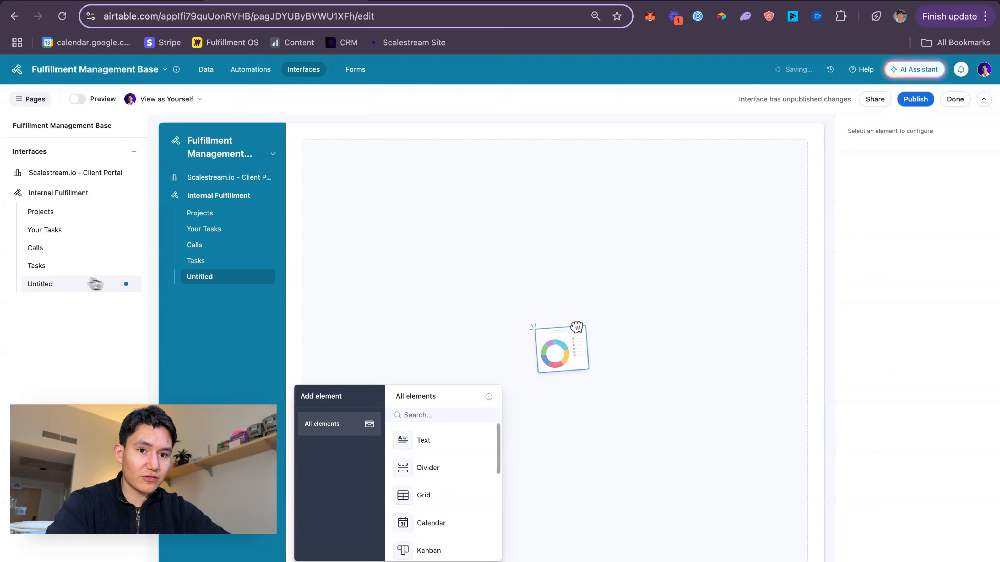
- Rename the new Internal Fulfillment page as Productivity Reports
left_click(129, 284)
left_click(179, 311)
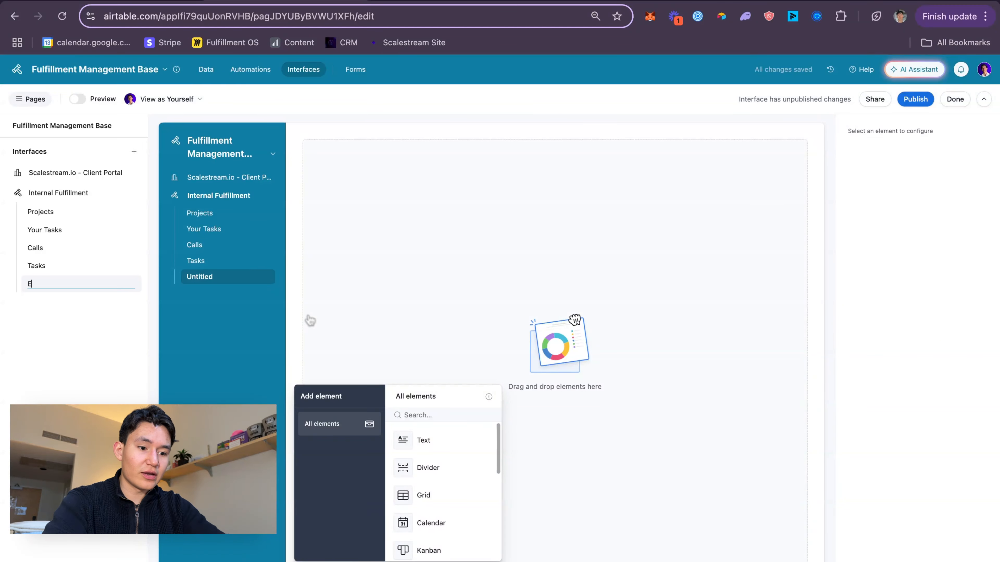
type("roductivity Reports")
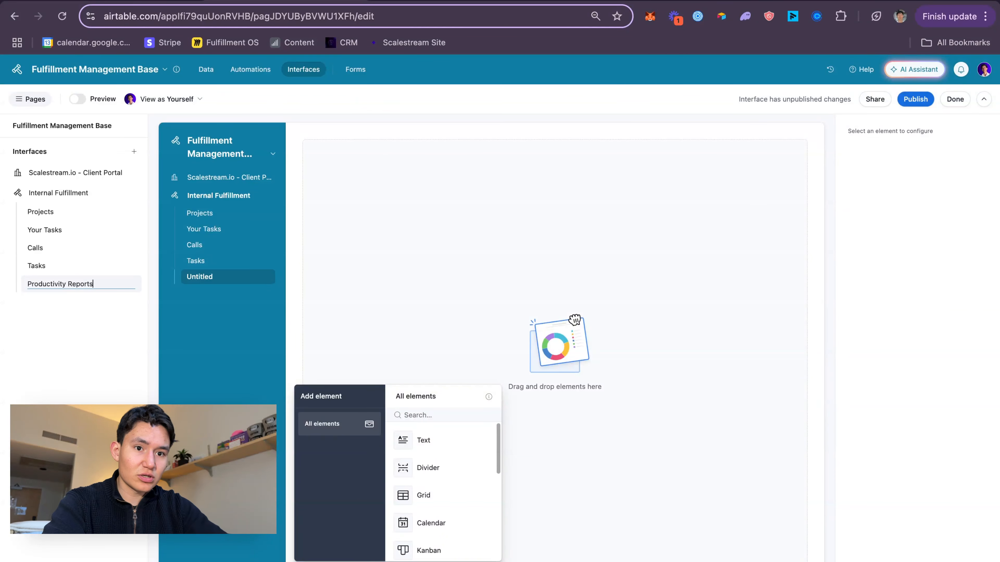
key("Return")
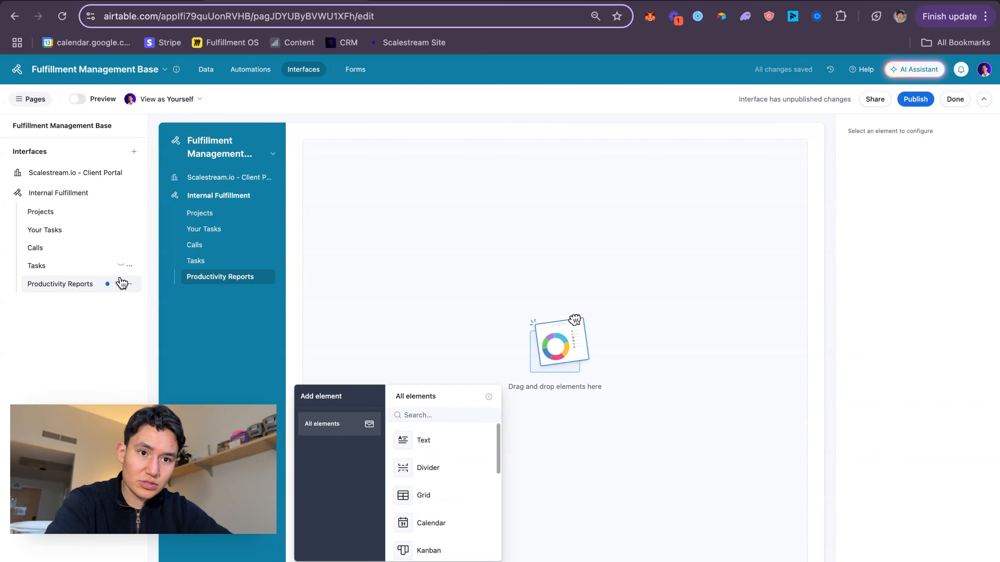
- Add a text element at the start of the page, formatted as a large heading reading "Productivity Reports"
left_click(433, 438)
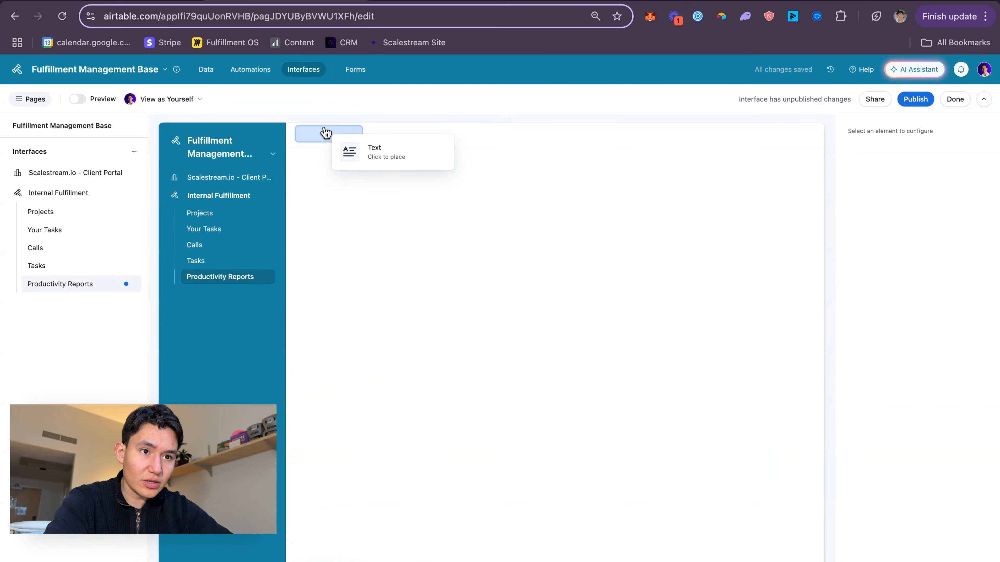
left_click(331, 151)
left_click(356, 164)
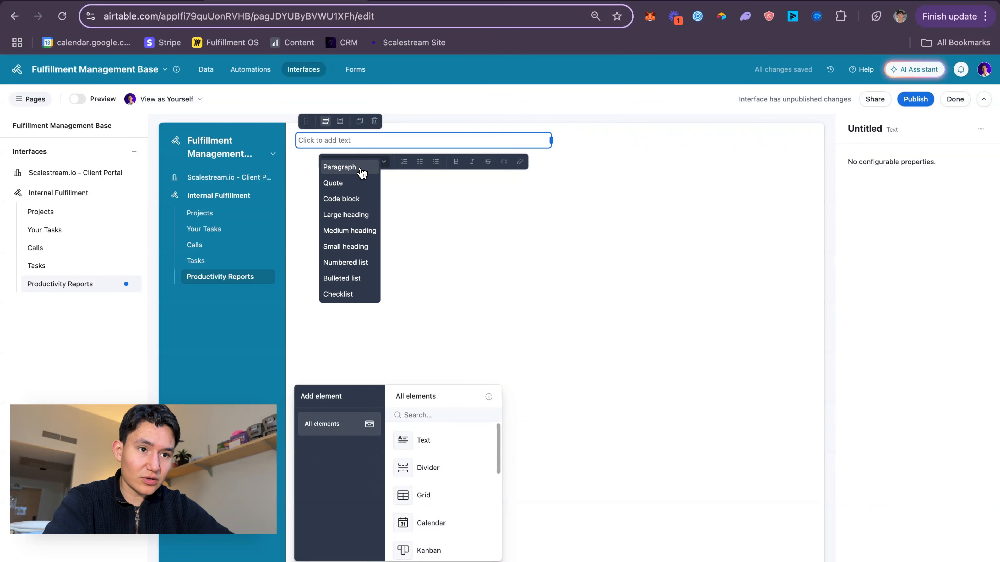
left_click(363, 215)
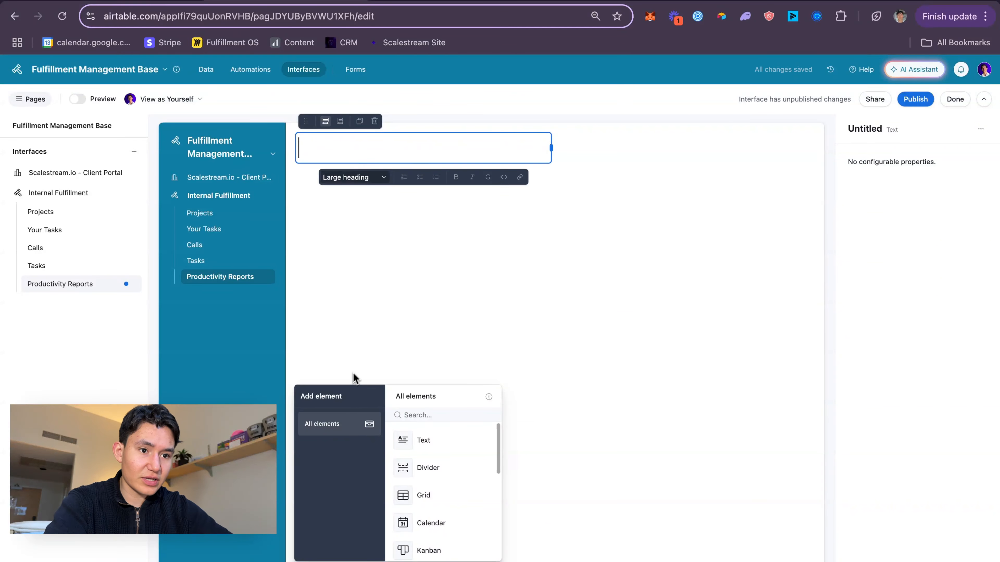
type("Pr")
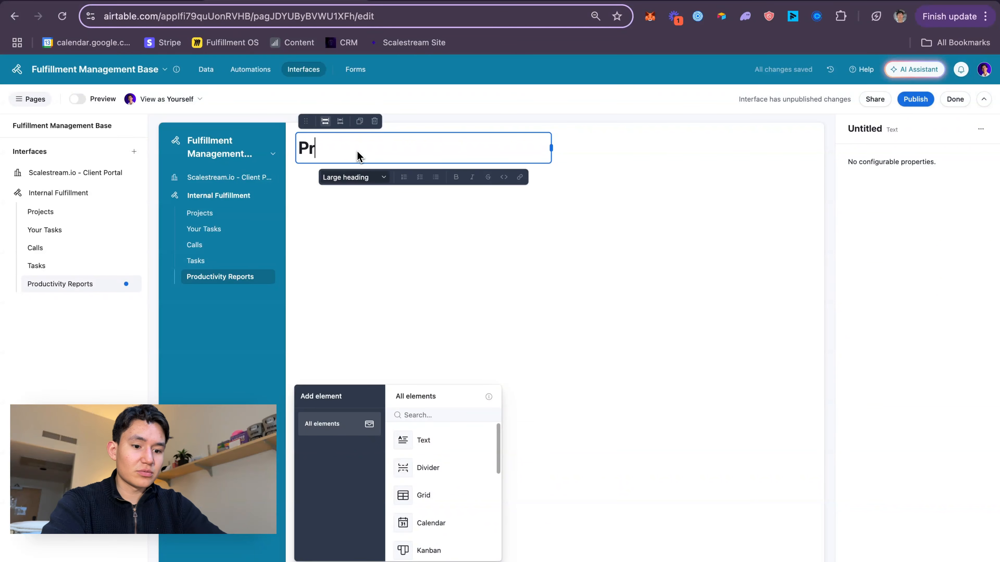
type("oductivity")
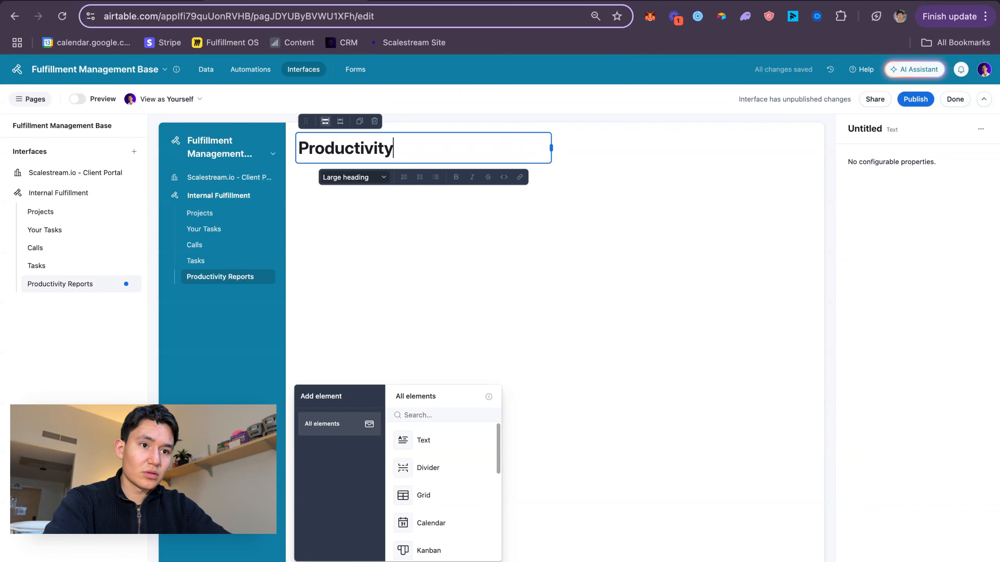
type(" Reports")
left_click(461, 228)
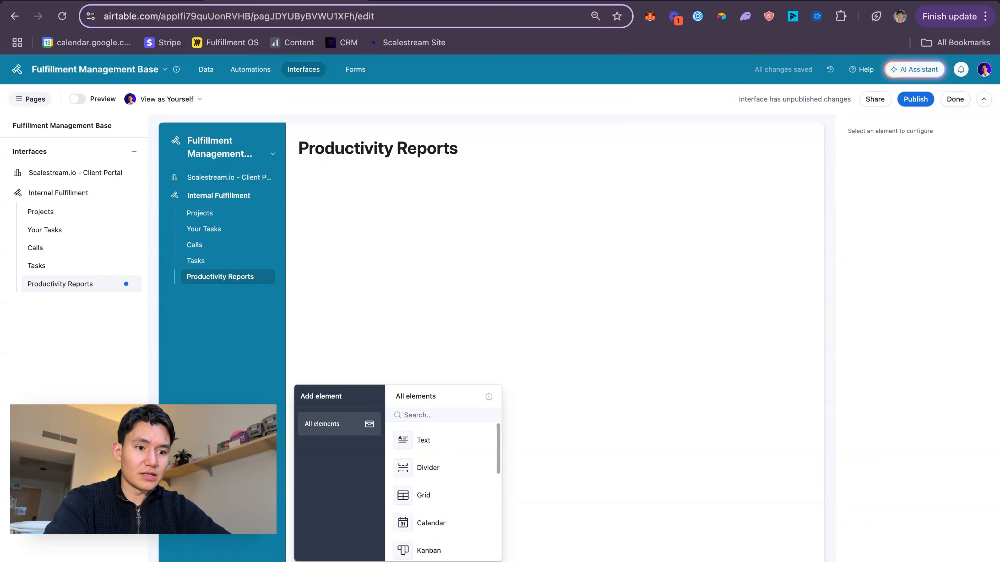
- Place a number element directly below the Productivity Reports heading
scroll(477, 467, "down", 5)
scroll(476, 465, "up", 1)
scroll(474, 464, "down", 1)
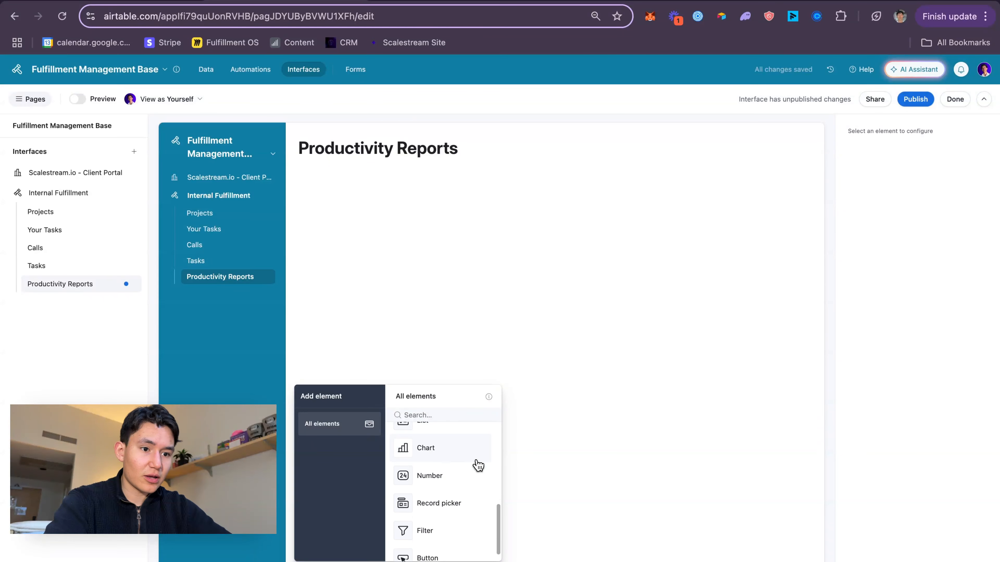
left_click(472, 465)
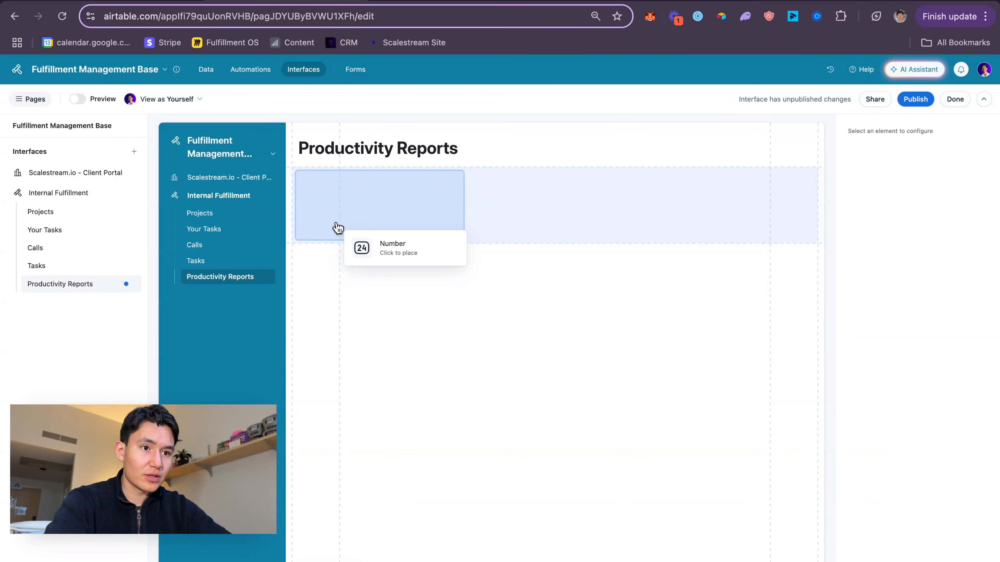
left_click(353, 229)
left_click(496, 275)
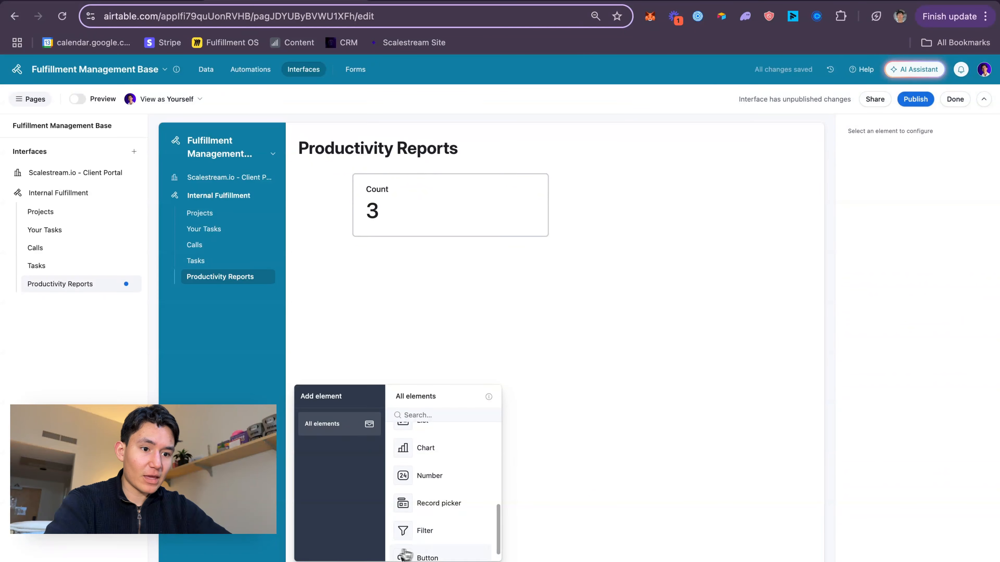
- Add two more number elements beside the first one so the row holds three
scroll(433, 531, "down", 1)
left_click(436, 542)
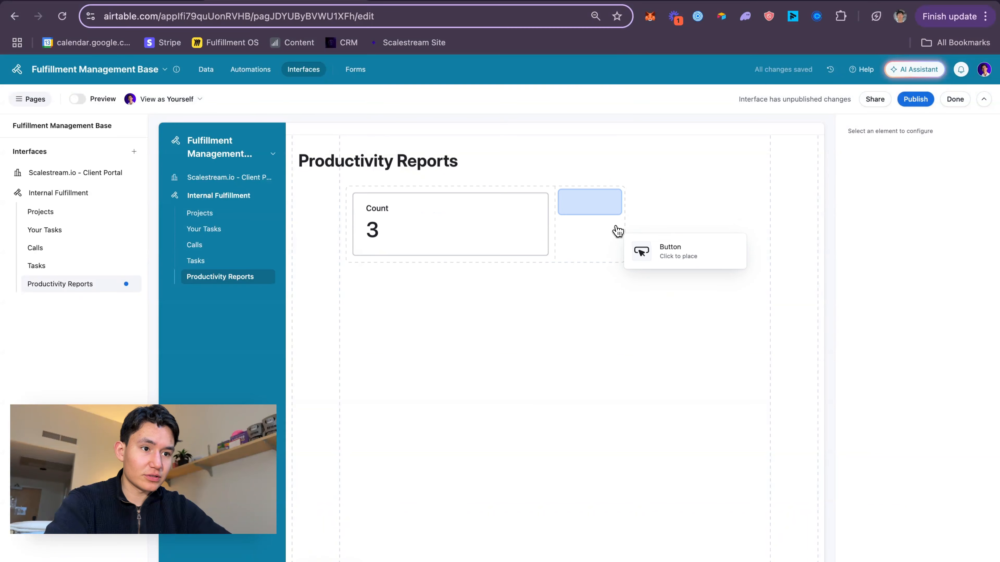
key("Escape")
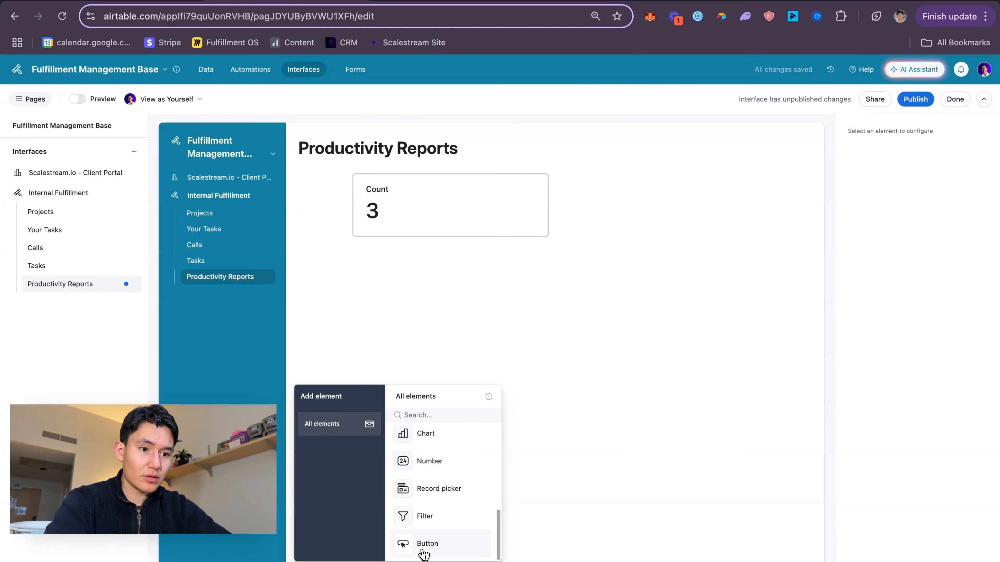
left_click(431, 468)
left_click(669, 224)
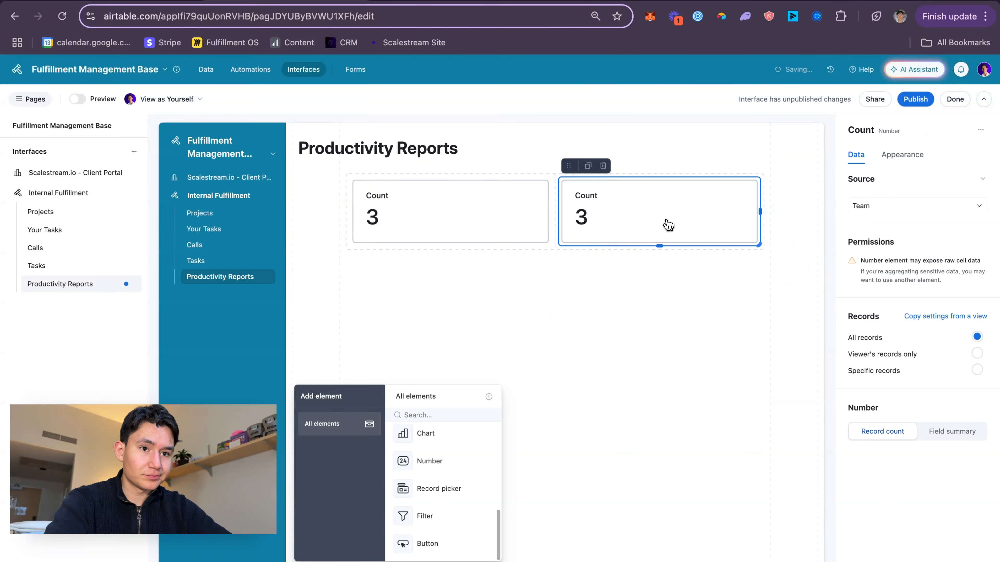
left_click(469, 467)
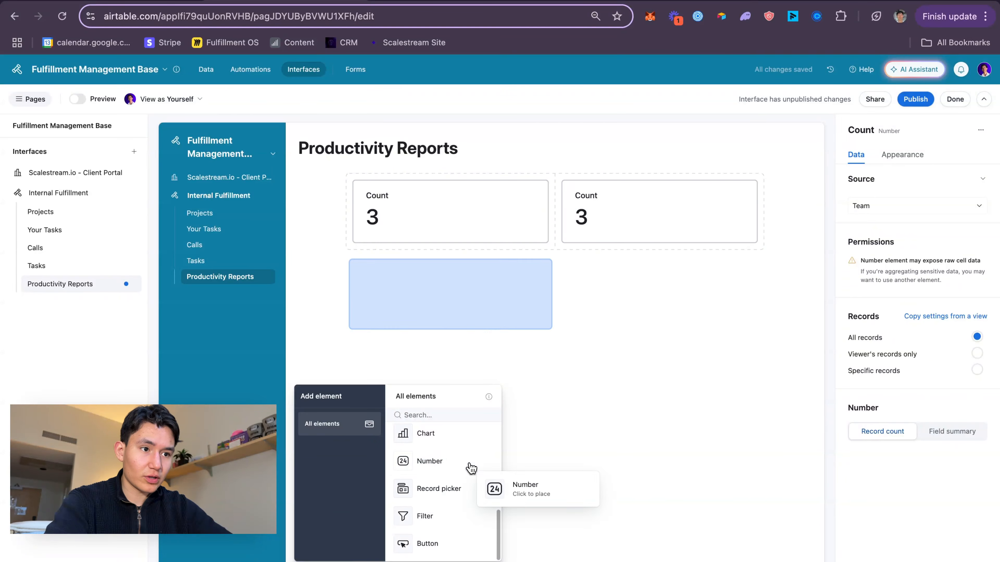
left_click(749, 225)
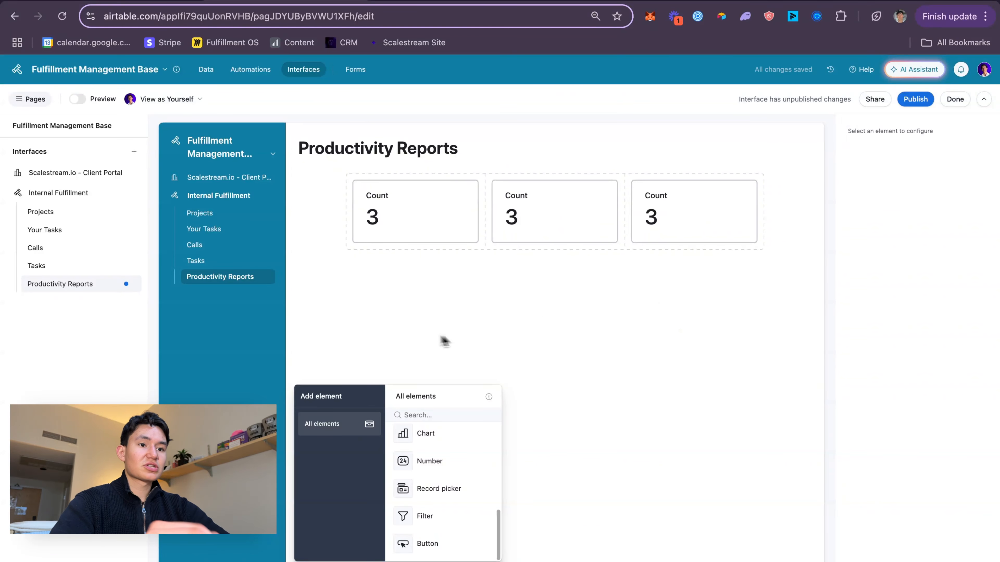
left_click(468, 152)
left_click(626, 149)
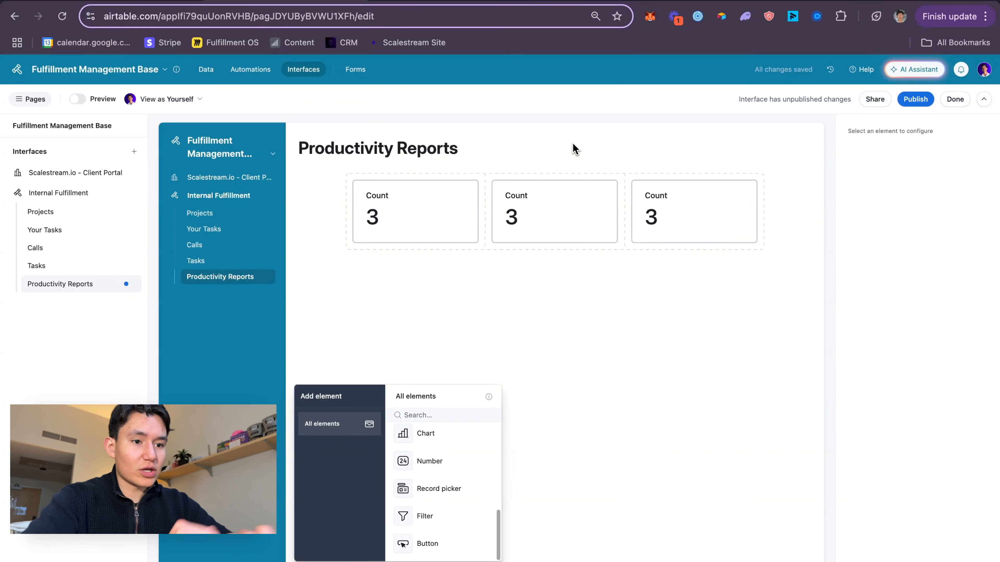
- Insert a chart element below the row of number elements and set its type to Line
left_click(457, 434)
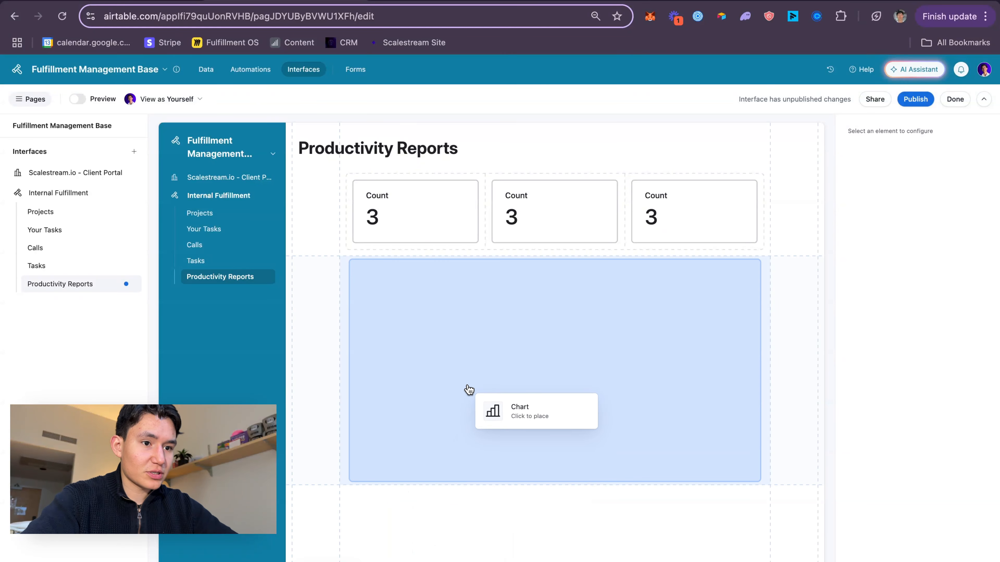
left_click(468, 390)
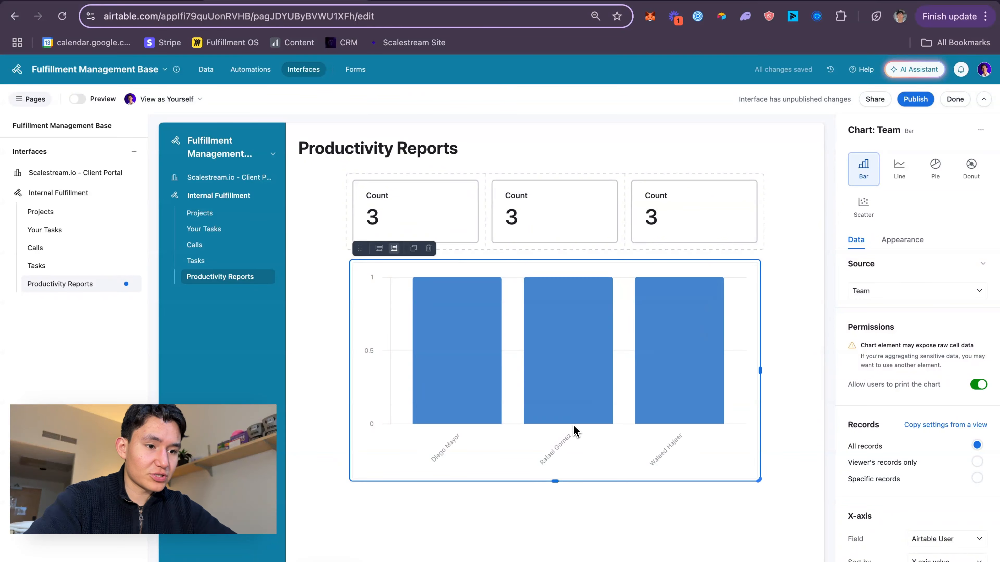
scroll(575, 428, "down", 2)
scroll(576, 429, "up", 2)
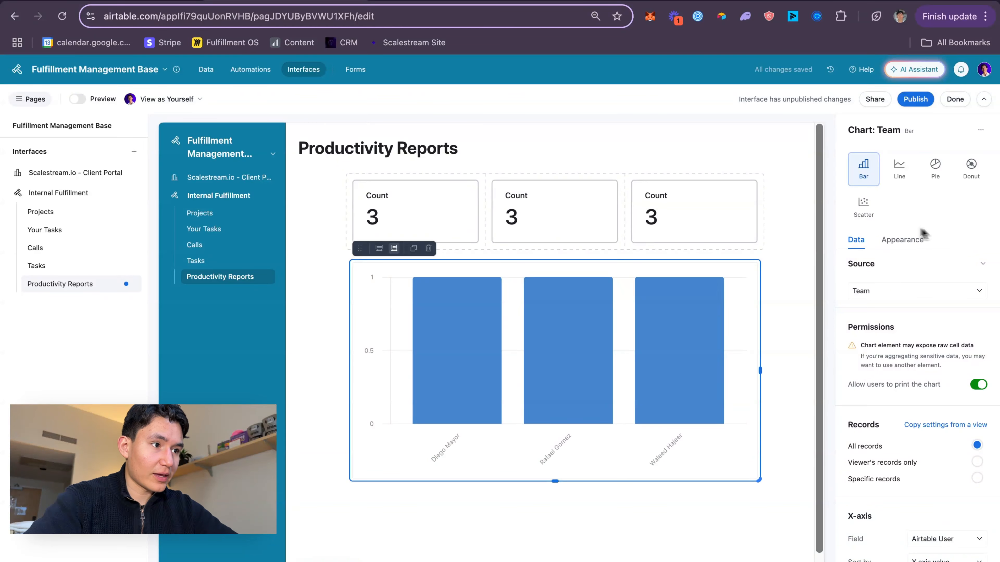
left_click(864, 171)
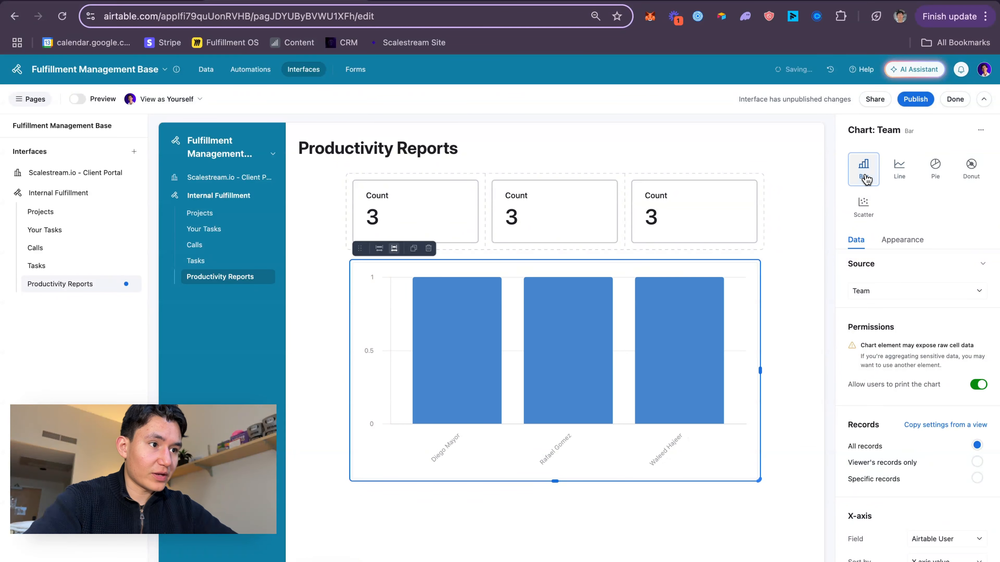
left_click(899, 169)
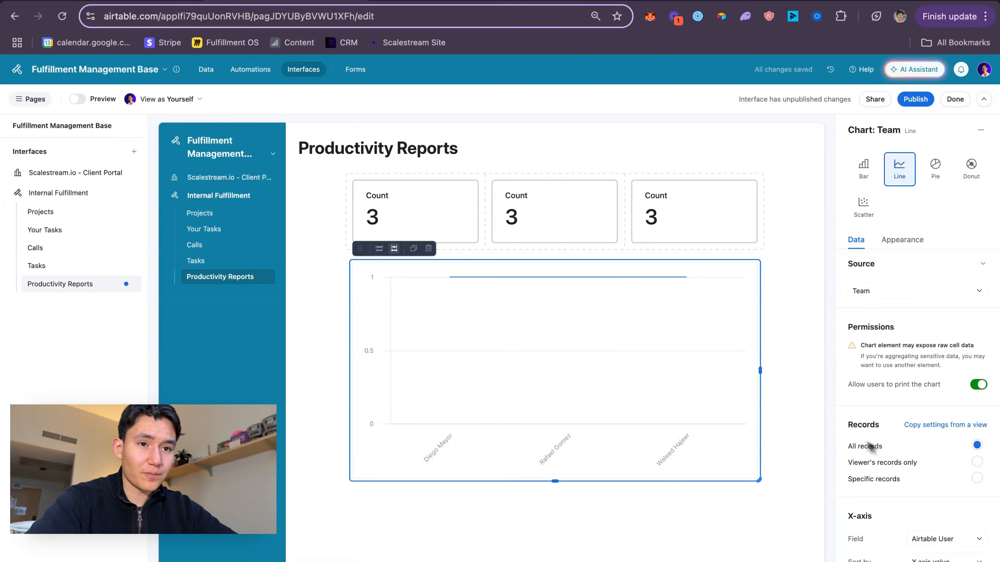
- Switch to the Miro board, examine the Productivity Reports table fields in the plan, and return to the Airtable interface
left_click(141, 1)
left_click(556, 405)
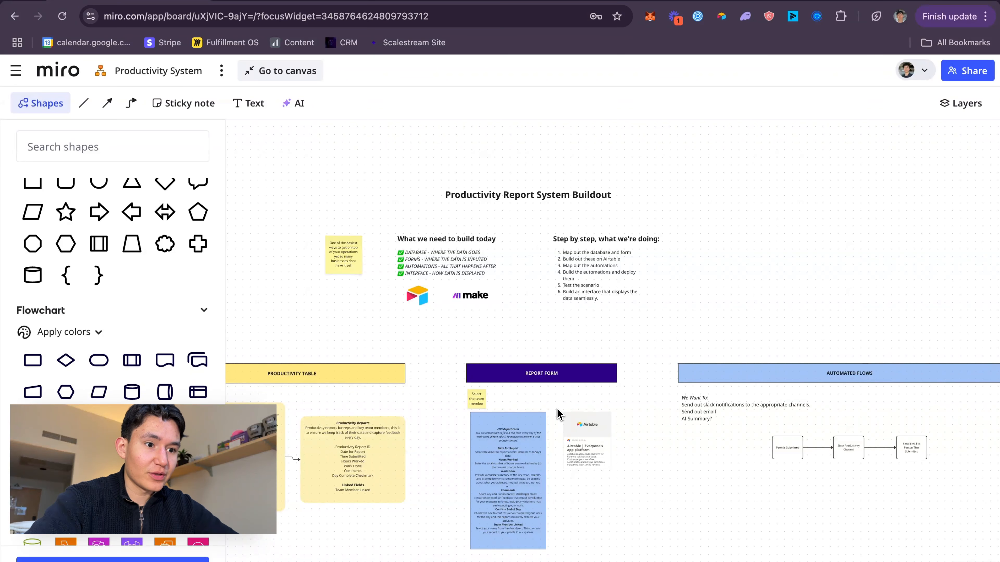
scroll(436, 398, "down", 2)
scroll(384, 340, "up", 5)
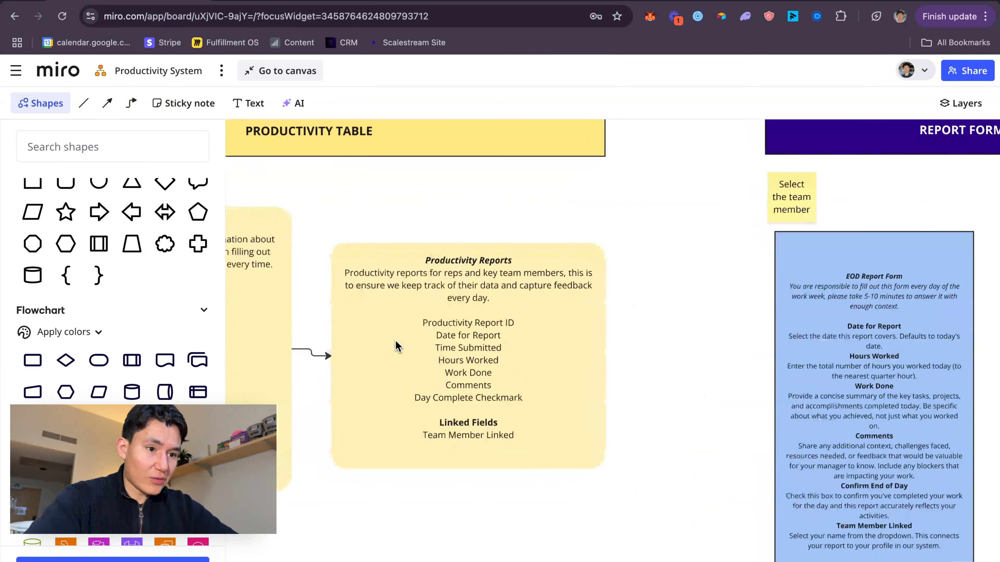
scroll(525, 312, "up", 3)
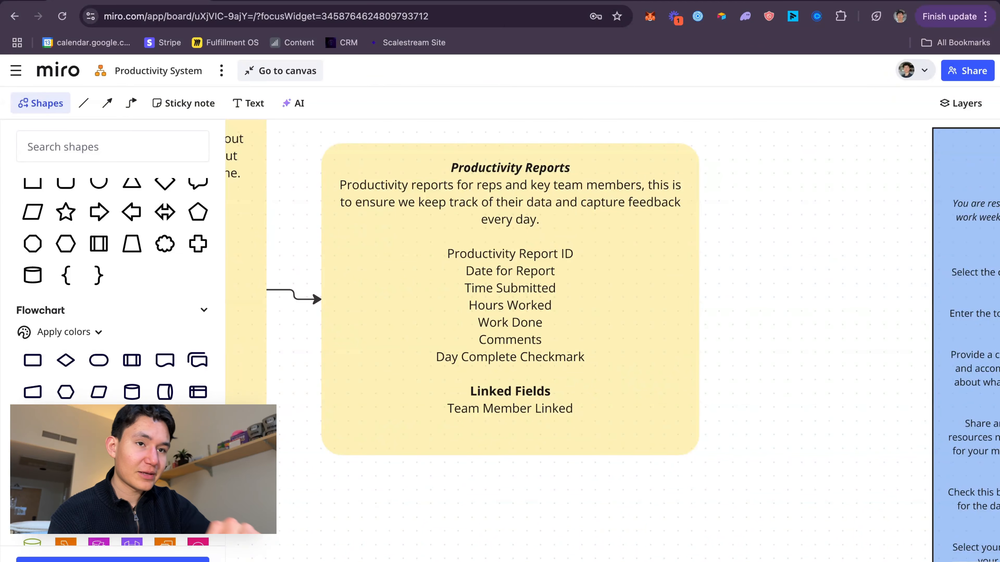
left_click(307, 4)
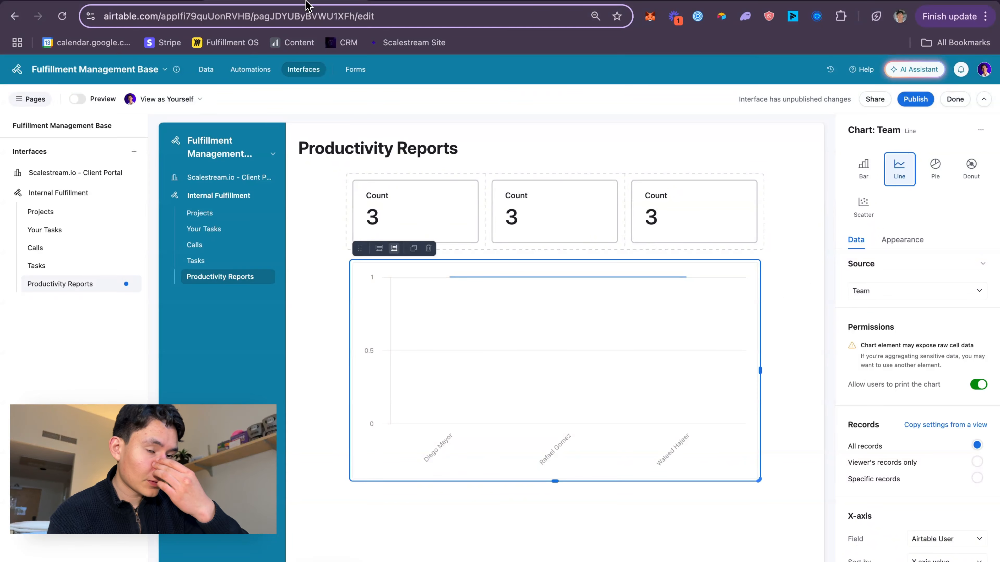
- Title the first number element "Team Member Count"
left_click(438, 241)
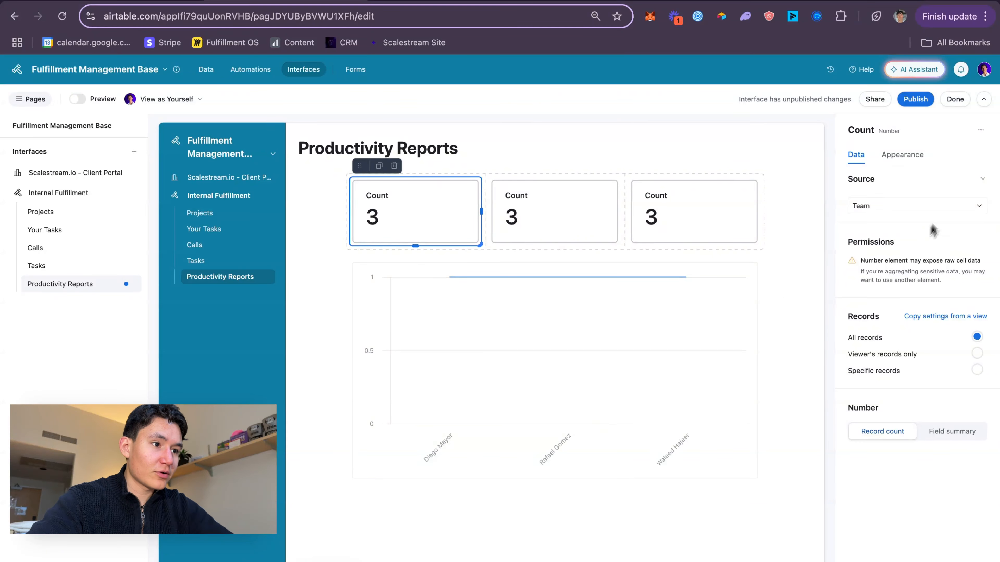
left_click(905, 155)
double_click(937, 299)
type("Tot")
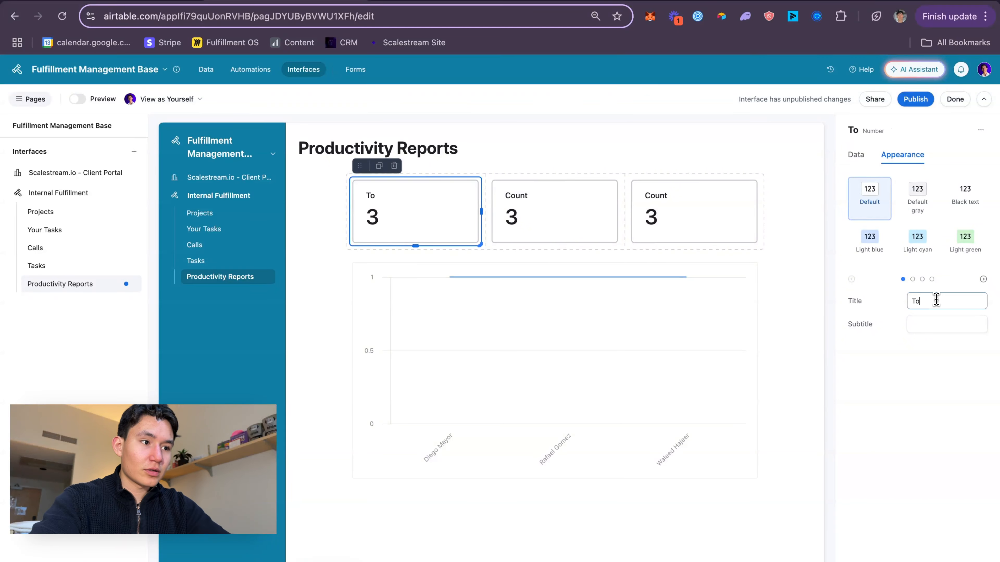
key("BackSpace")
key("BackSpace")
type("eam Member Count")
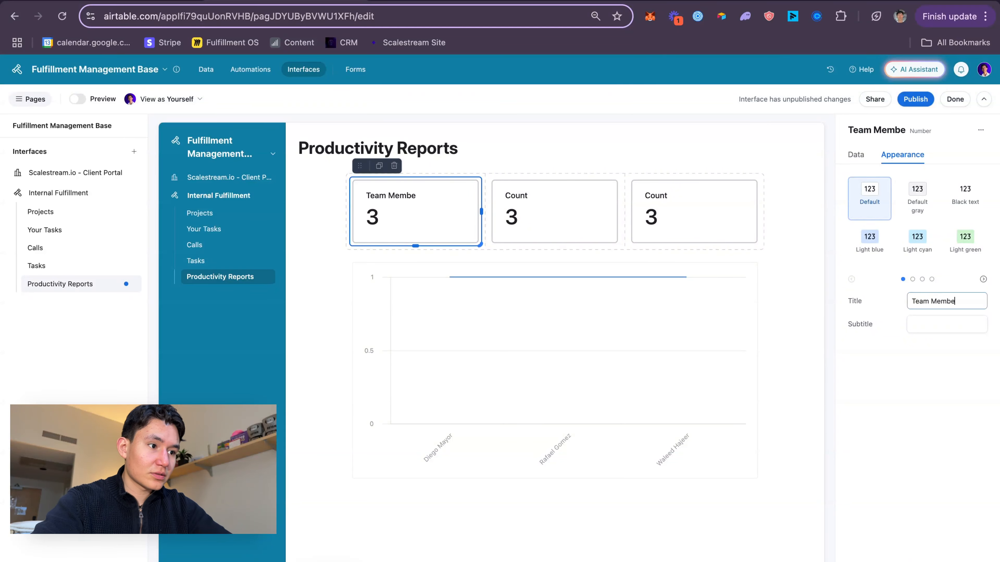
left_click(600, 229)
left_click(466, 228)
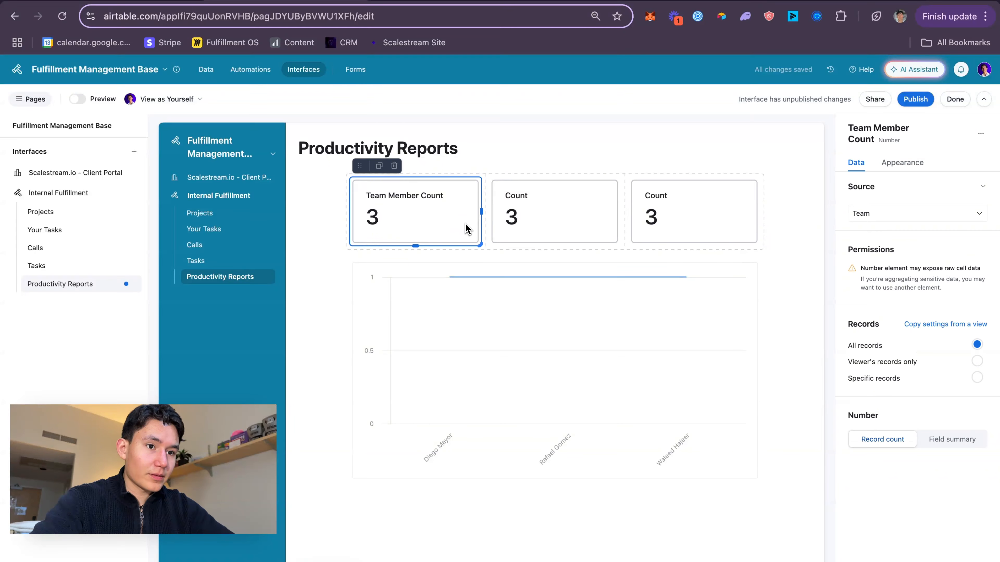
- Title the middle number element "EOD Reports for The Day"
left_click(587, 199)
left_click(901, 157)
double_click(915, 301)
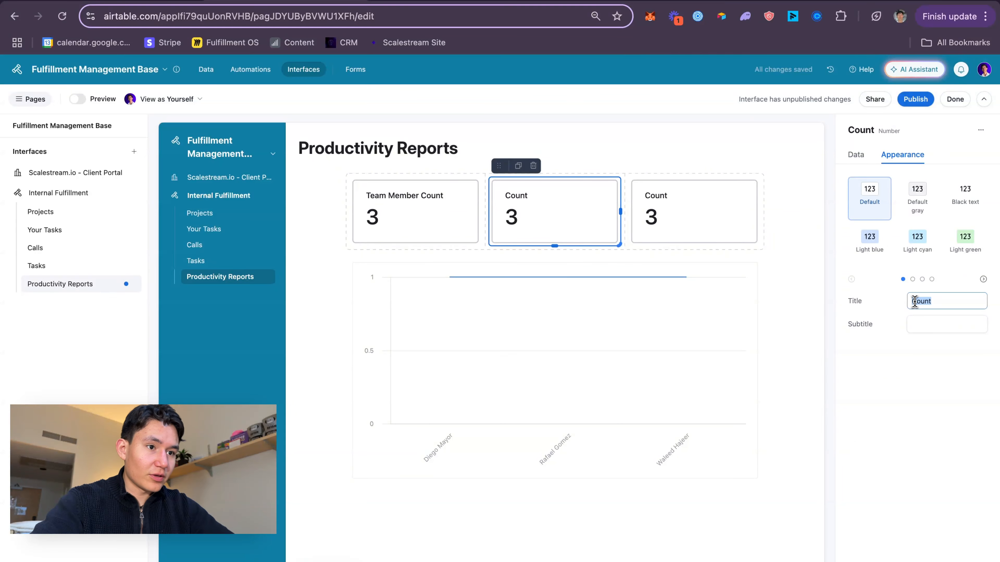
type("EOD Rep")
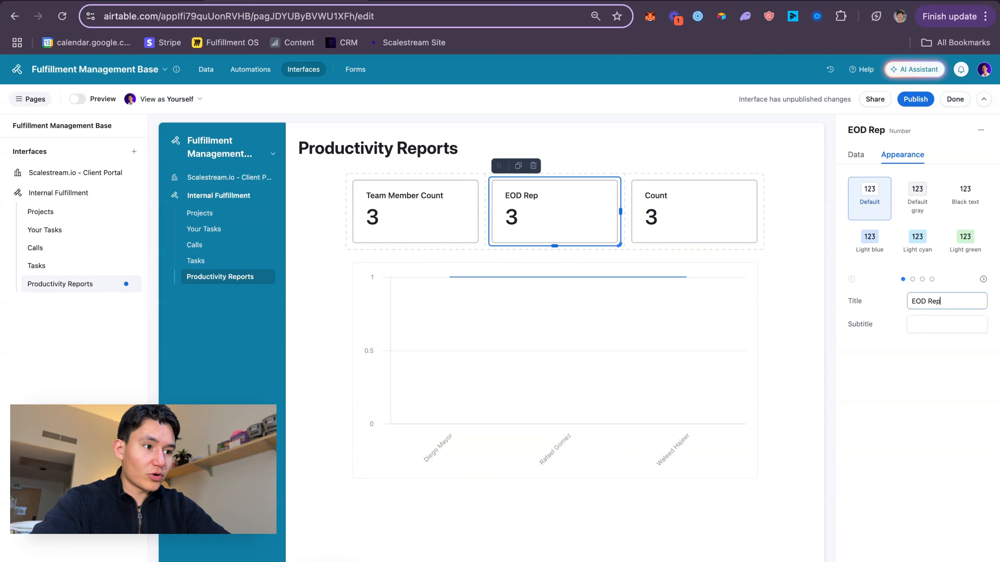
type("orts for The Day")
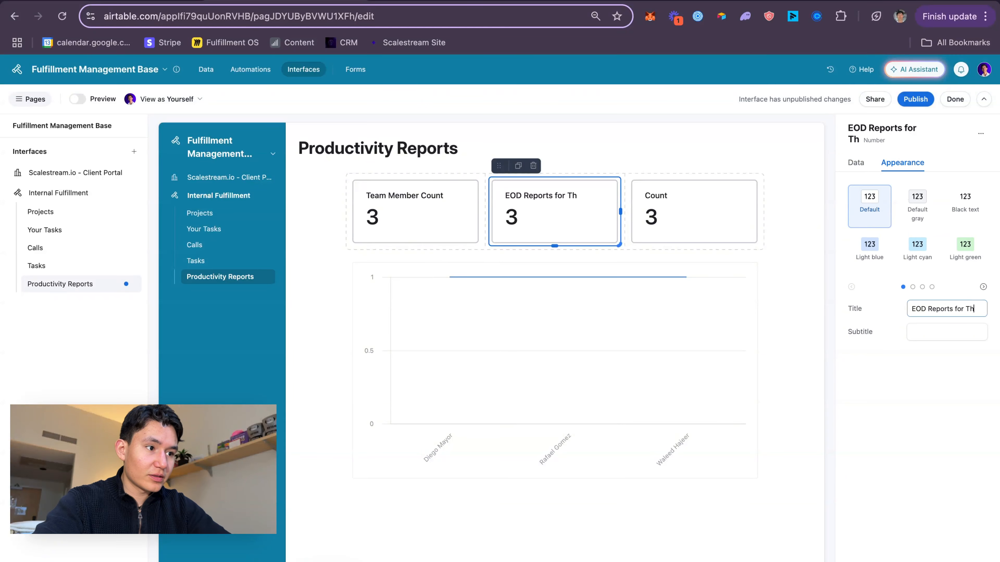
- Delete the third number element and widen the remaining two to fill the row equally
left_click(721, 230)
key("Delete")
left_click(511, 205)
left_click(480, 218)
left_click_drag(480, 213, 563, 214)
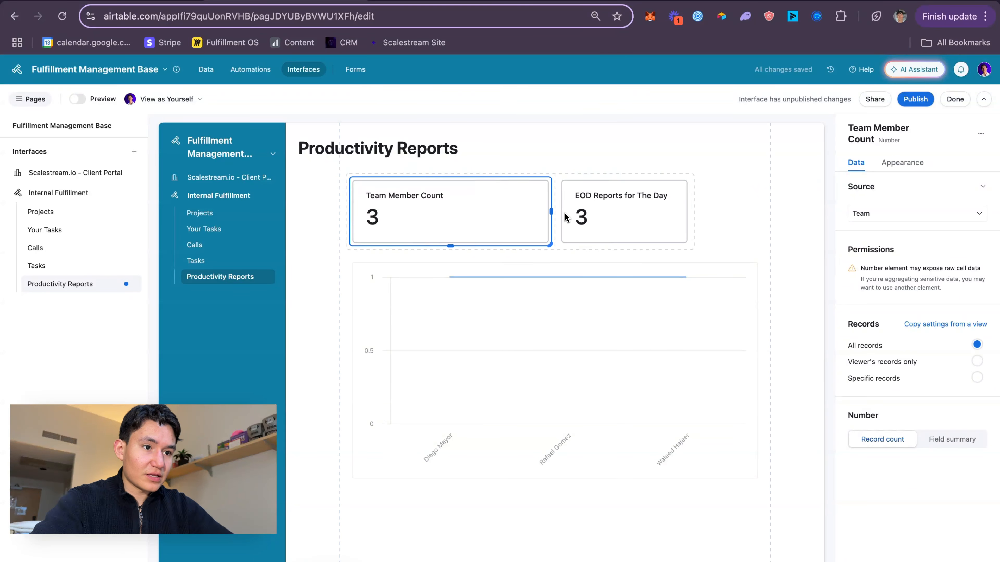
left_click(590, 214)
left_click_drag(687, 213, 781, 213)
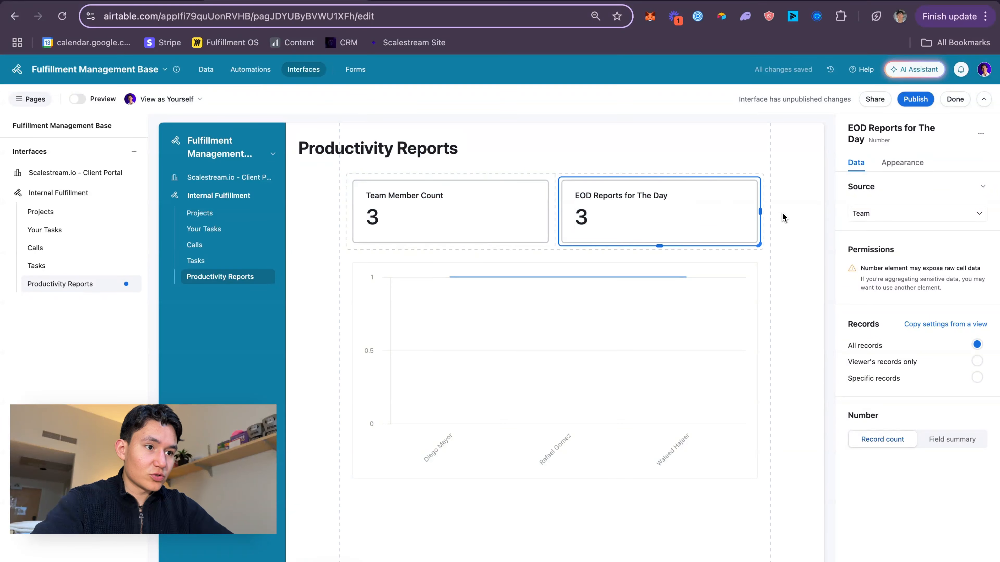
- Give the EOD Reports for The Day element the Light blue style
left_click(746, 207)
left_click(722, 190)
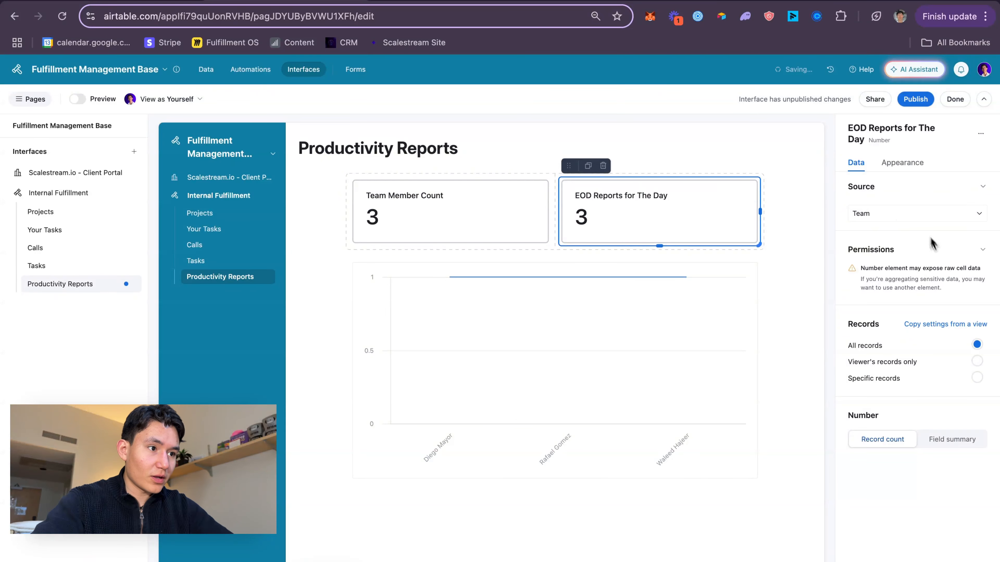
left_click(905, 162)
left_click(964, 250)
left_click(872, 254)
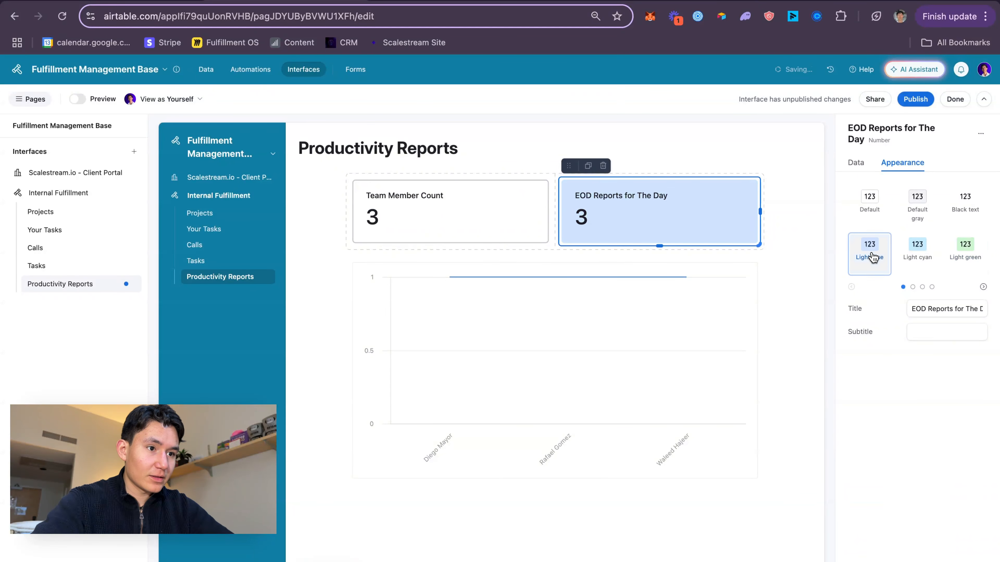
- Set the source of the EOD Reports for The Day element to the Productivity reports table
left_click(856, 163)
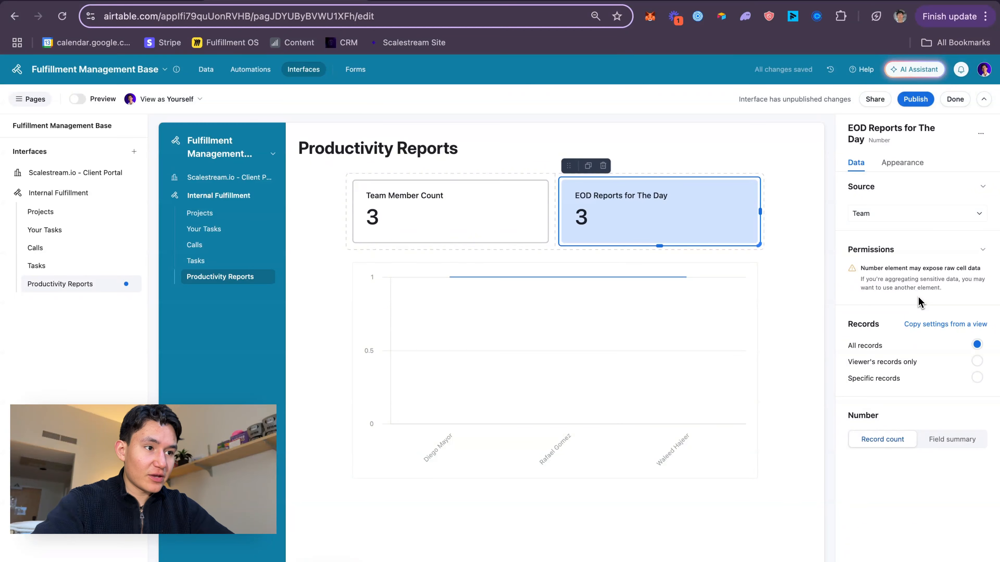
left_click(933, 379)
left_click(888, 223)
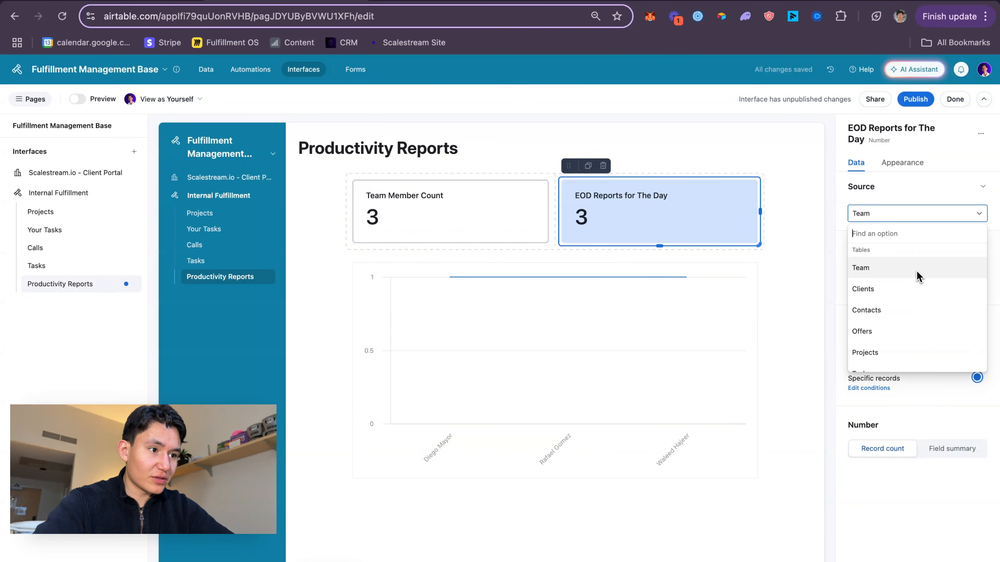
type("pro")
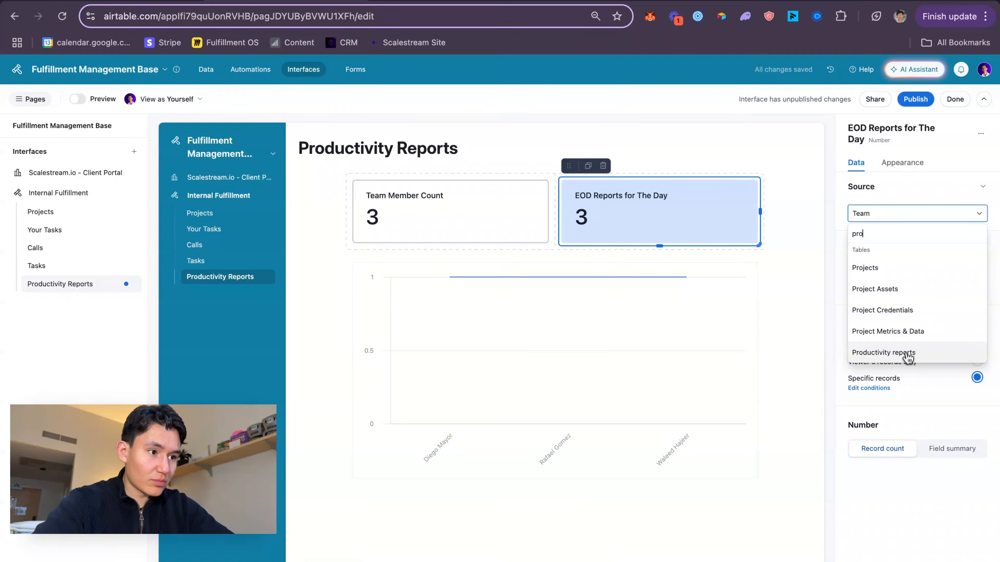
left_click(907, 357)
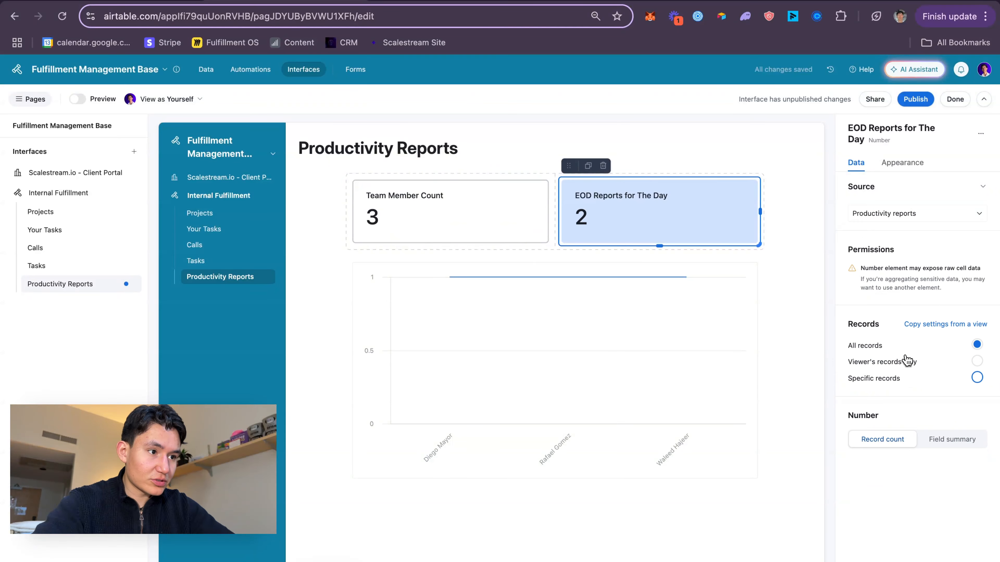
- Limit the EOD Reports for The Day element to specific records where Date for Report is today
left_click(897, 376)
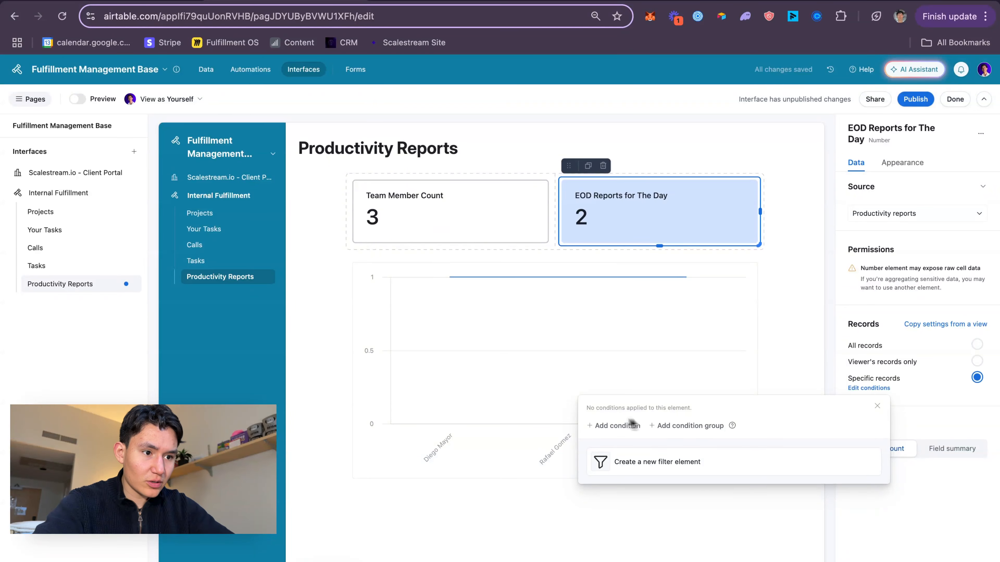
left_click(615, 426)
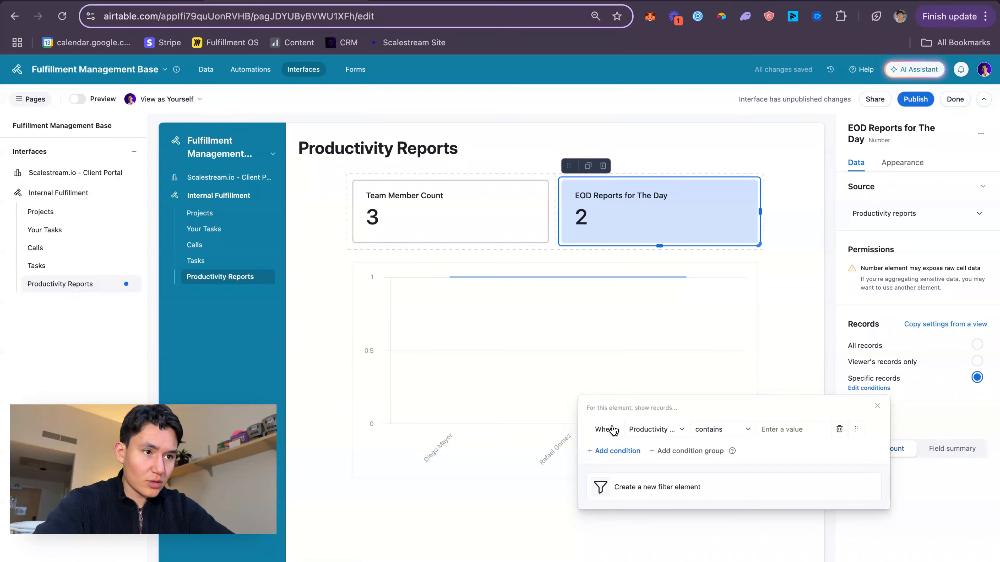
left_click(652, 432)
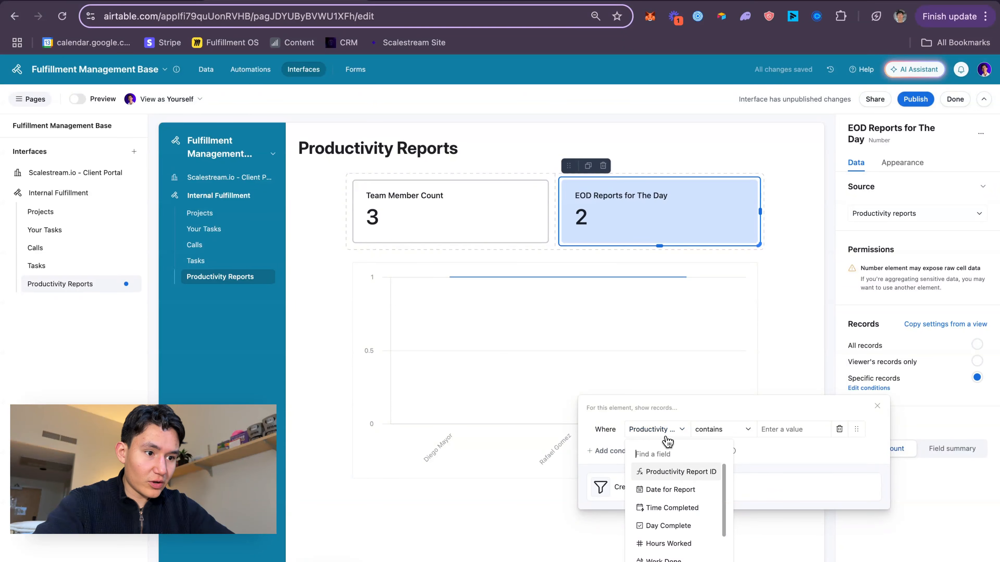
left_click(670, 489)
left_click(732, 430)
left_click(727, 449)
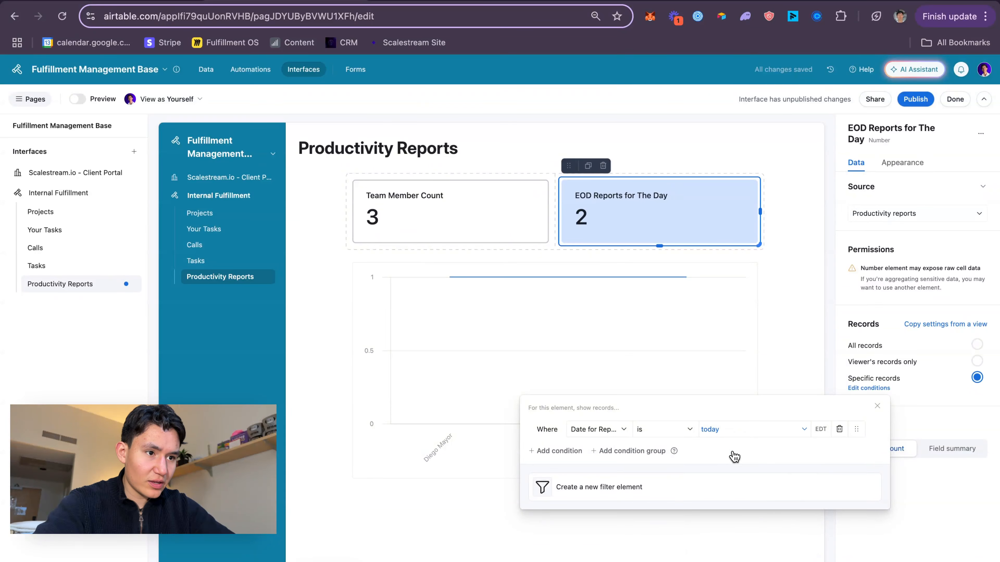
left_click(783, 260)
left_click(784, 223)
left_click(725, 221)
left_click(812, 206)
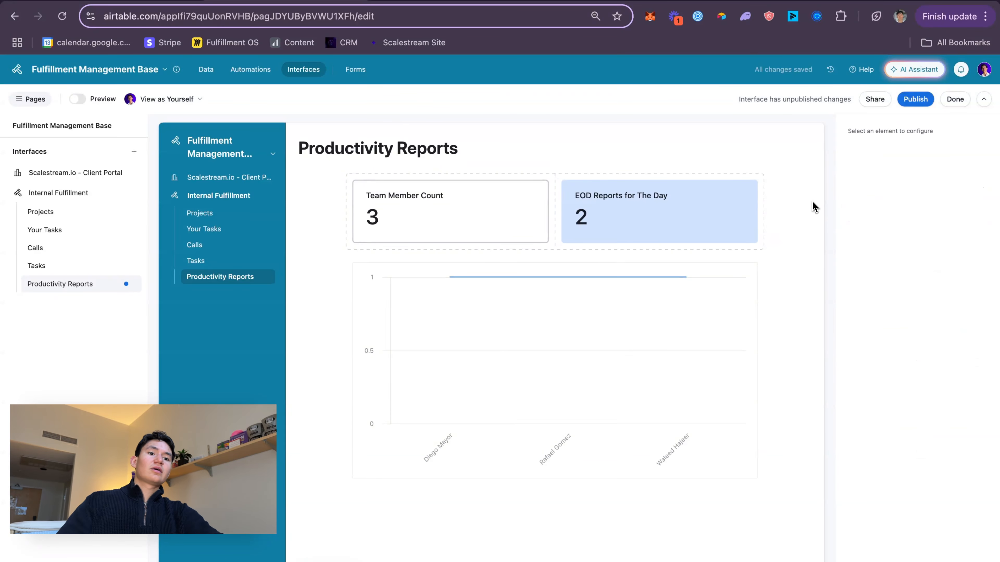
- Give the Team Member Count element the Light cyan style
left_click(520, 226)
left_click(897, 171)
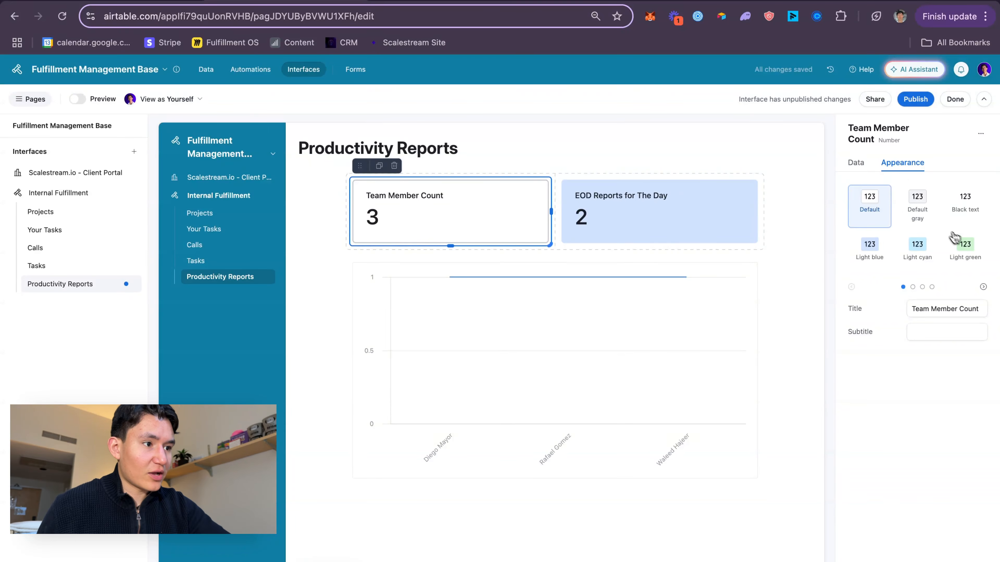
left_click(918, 249)
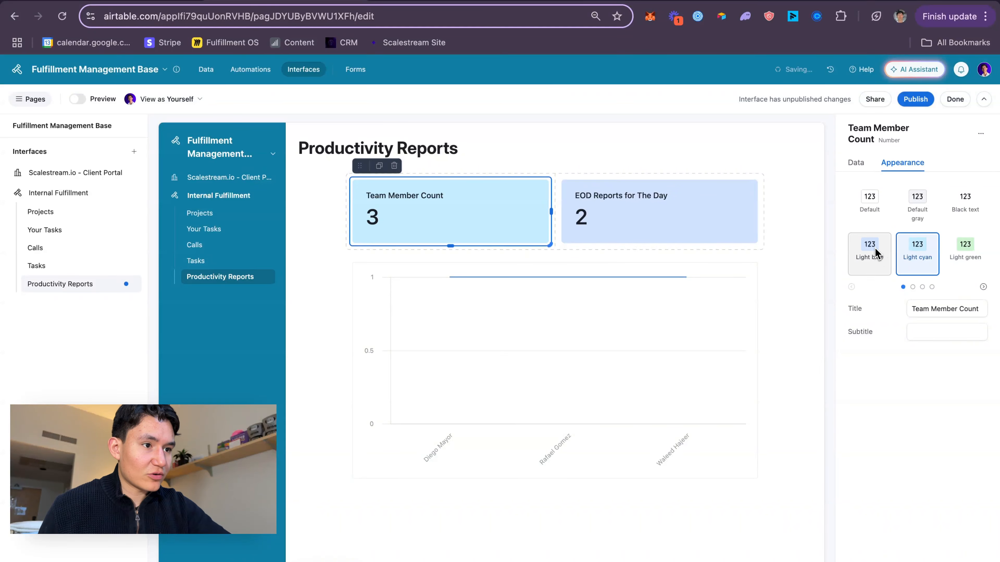
left_click(814, 227)
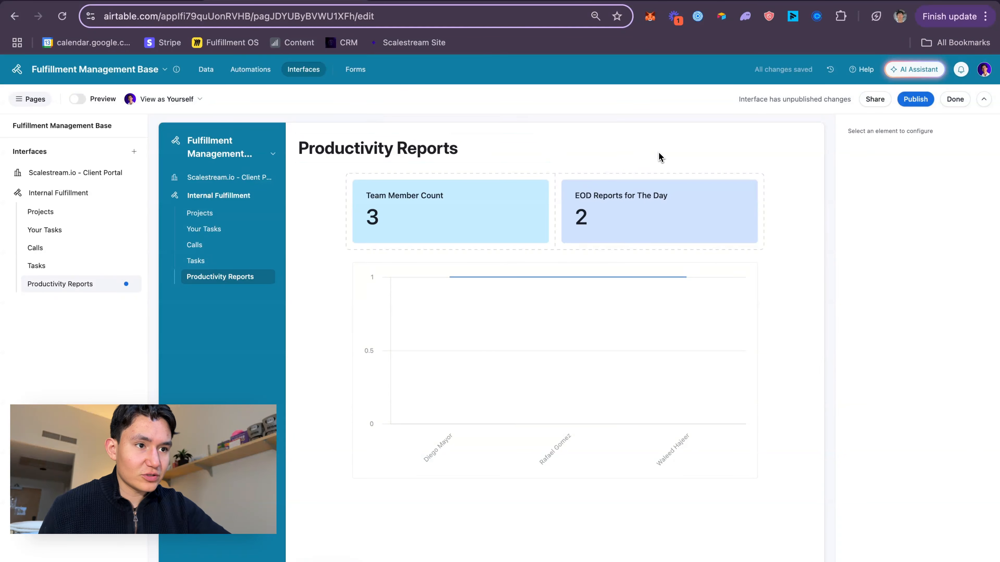
- Change the line chart to a bar chart and set its source to the Productivity reports table
left_click(647, 315)
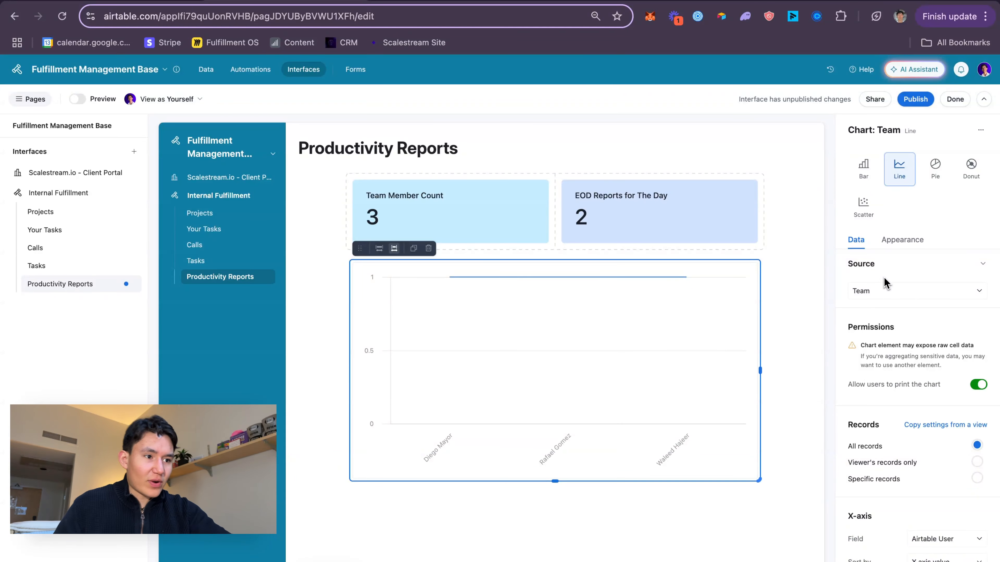
left_click(864, 168)
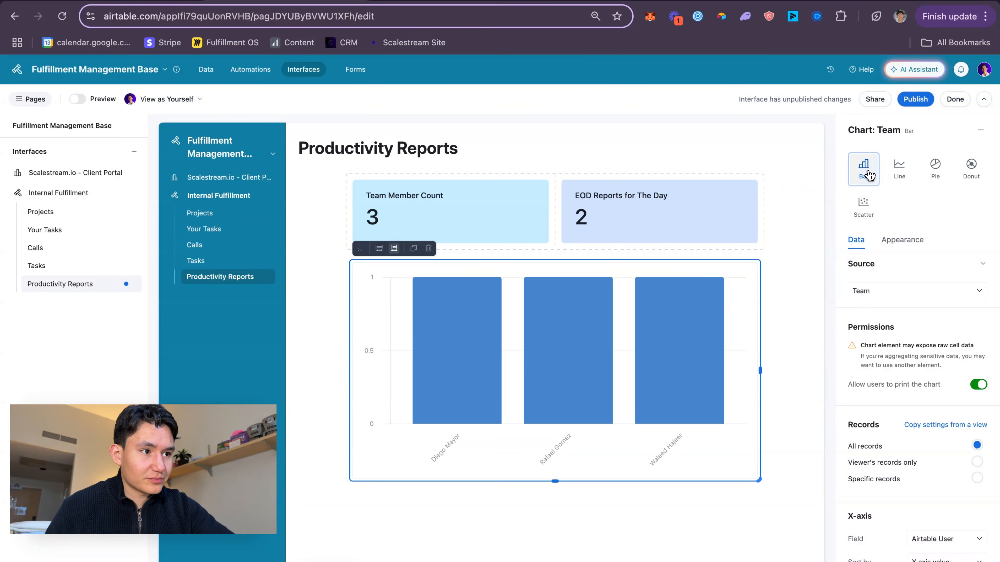
left_click(899, 293)
scroll(915, 401, "down", 5)
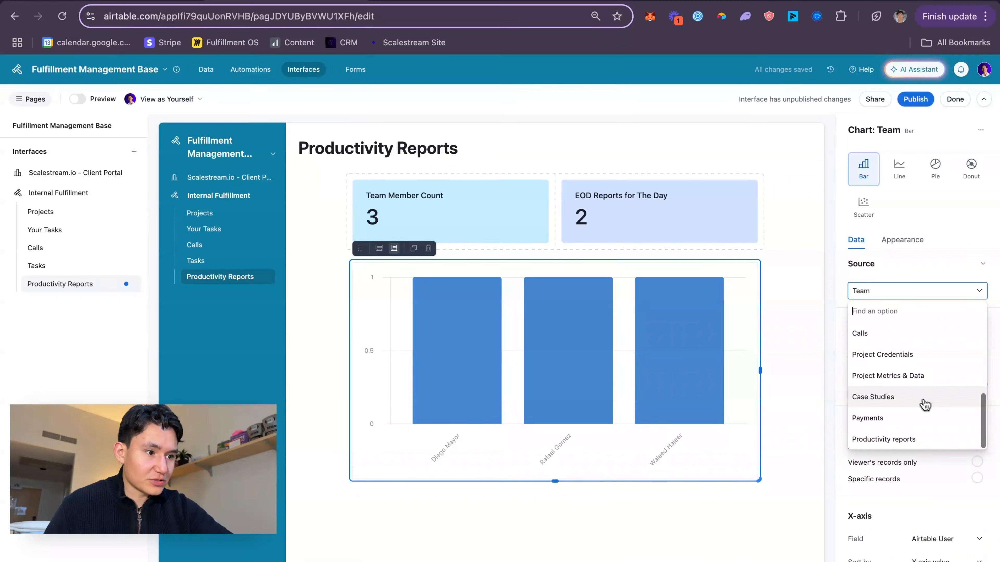
left_click(925, 444)
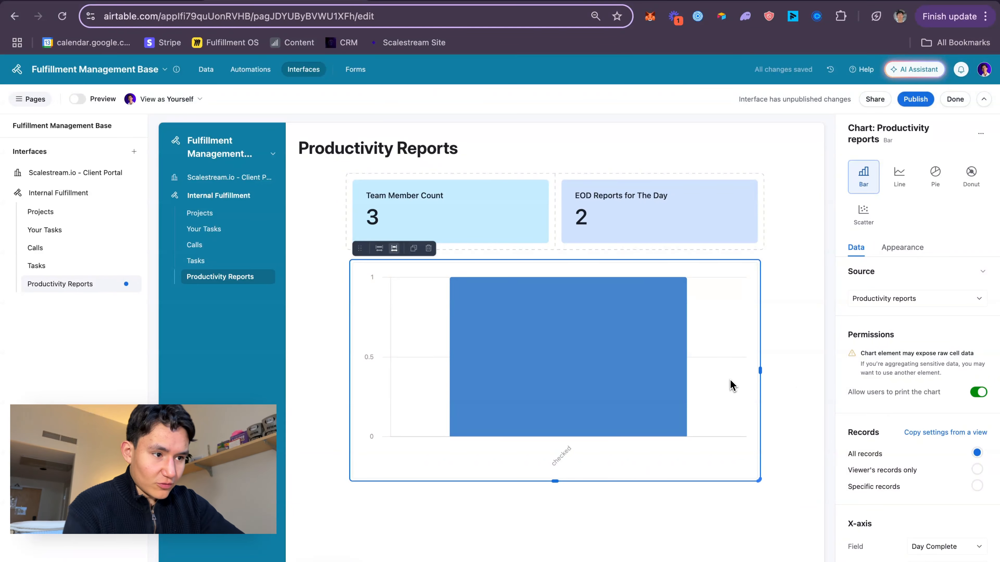
- Group the chart's bars by Date for Report
scroll(950, 461, "down", 4)
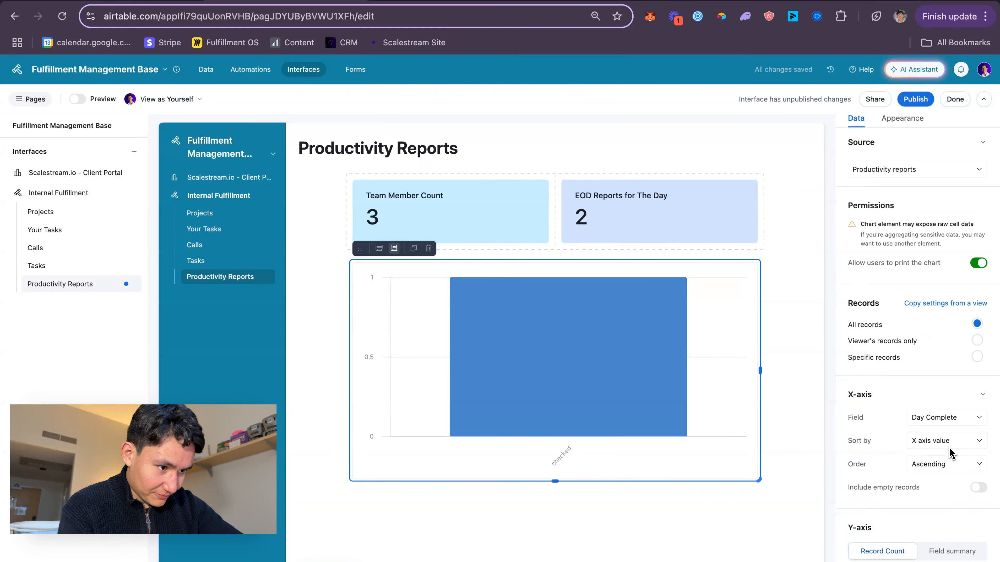
scroll(950, 452, "down", 1)
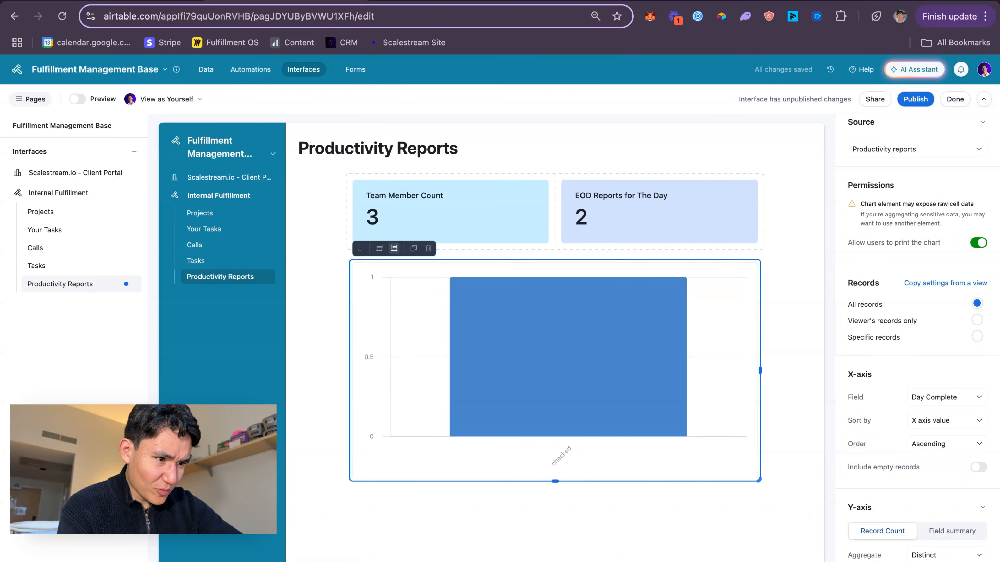
left_click(944, 397)
scroll(915, 547, "down", 1)
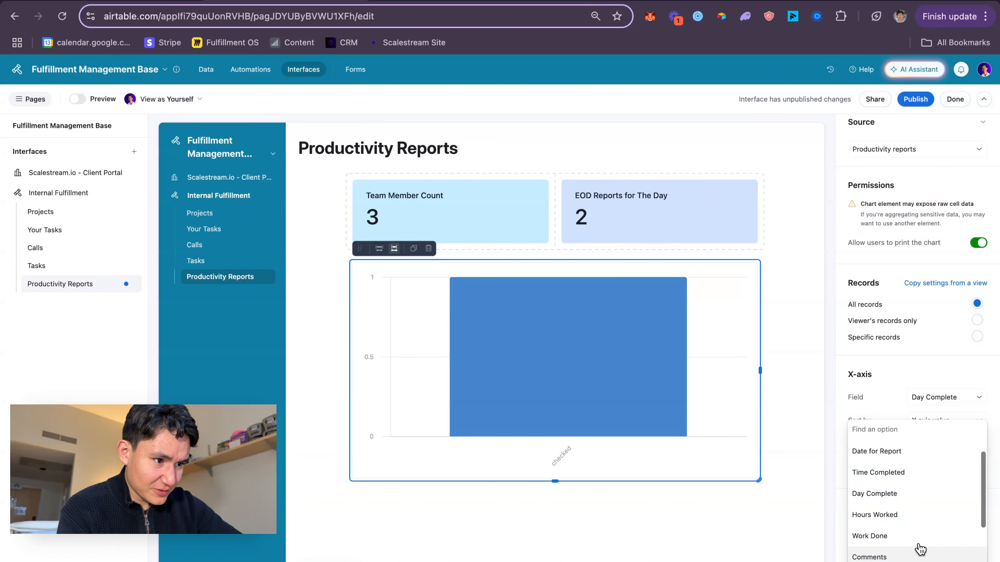
scroll(923, 467, "up", 1)
left_click(923, 465)
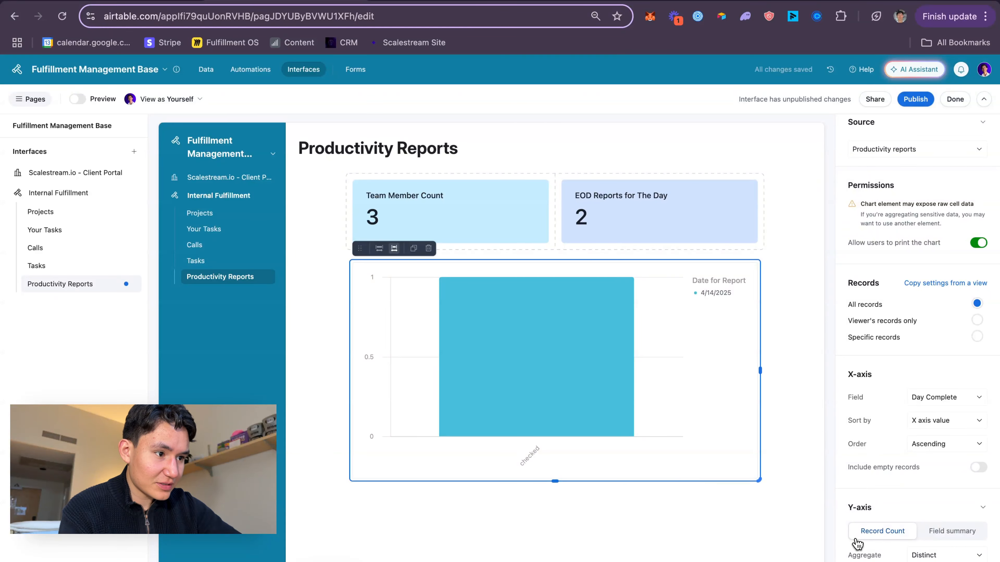
- Set the chart's X-axis field to Date for Report
scroll(857, 544, "up", 1)
left_click(954, 458)
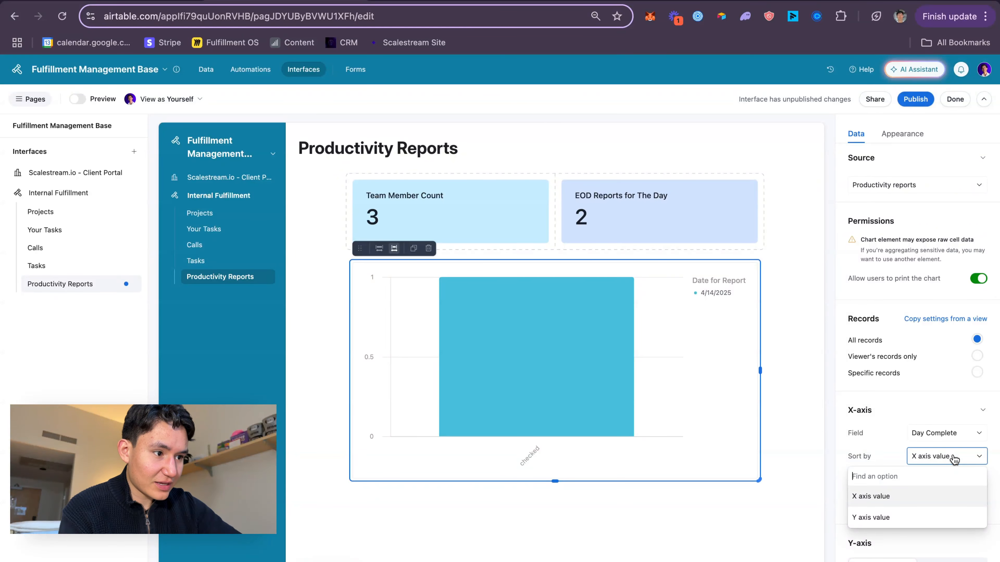
left_click(955, 457)
left_click(960, 436)
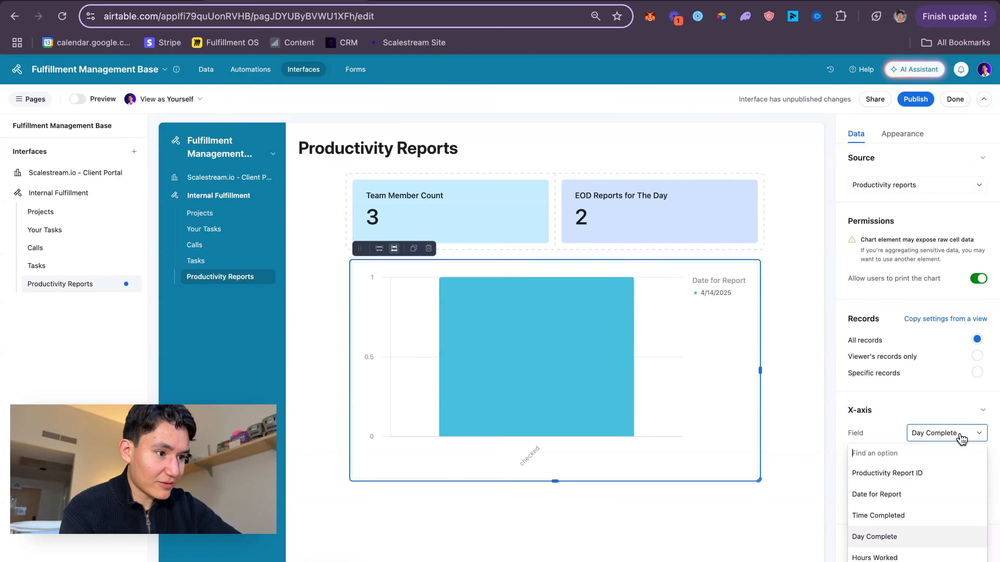
left_click(919, 497)
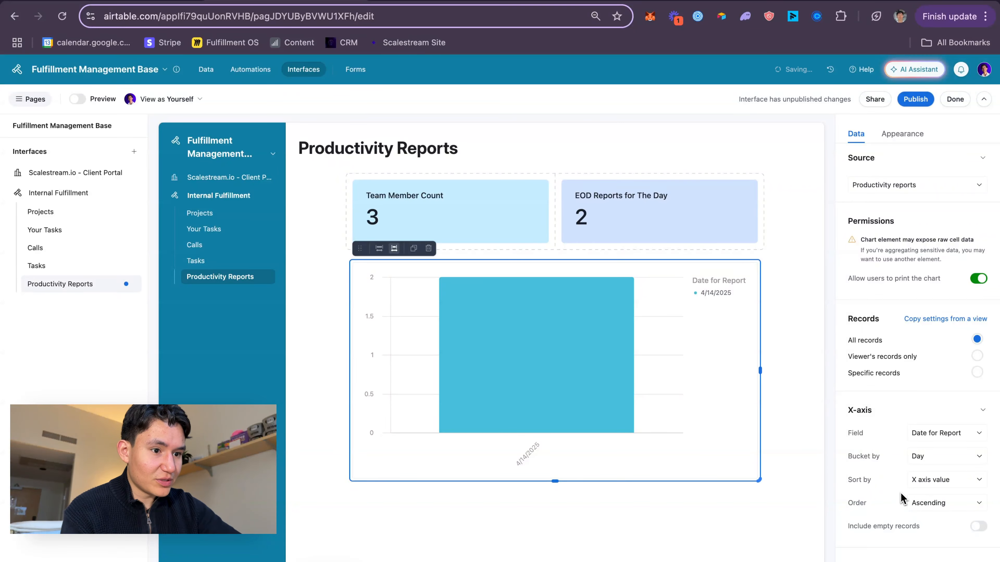
- Set the chart's Y-axis to a field summary of Hours Worked
scroll(936, 504, "down", 2)
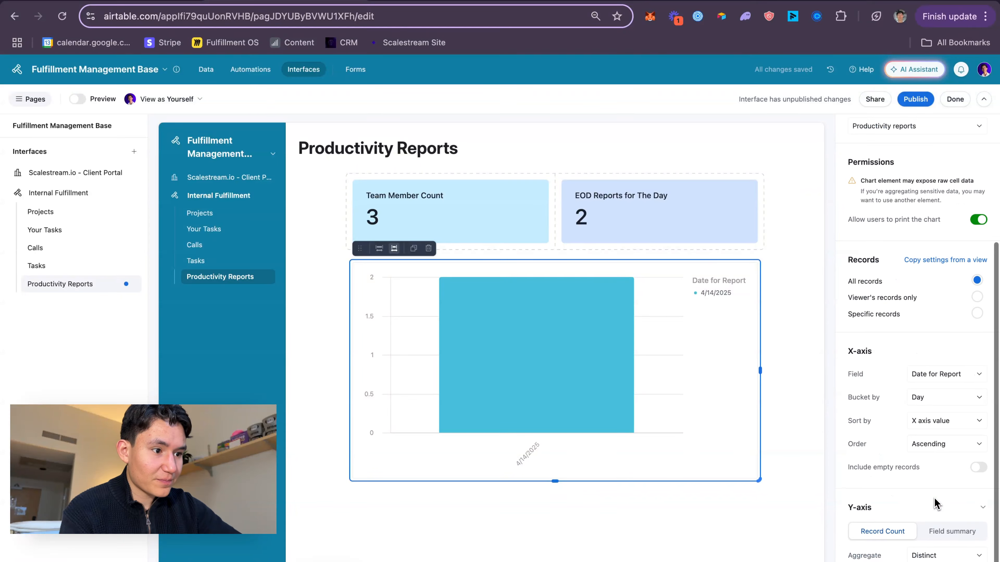
left_click(935, 556)
left_click(951, 531)
left_click(952, 531)
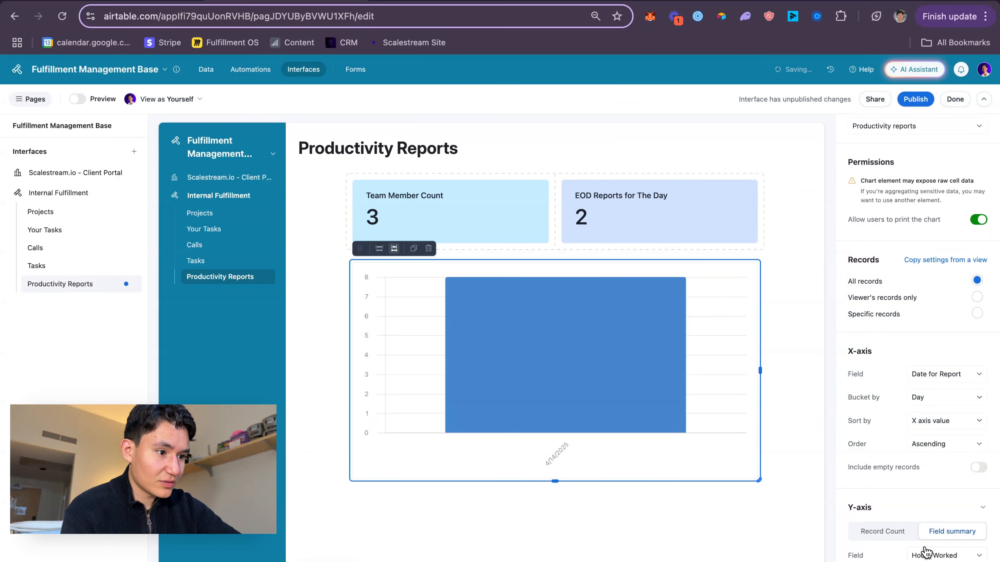
left_click(928, 554)
left_click(931, 556)
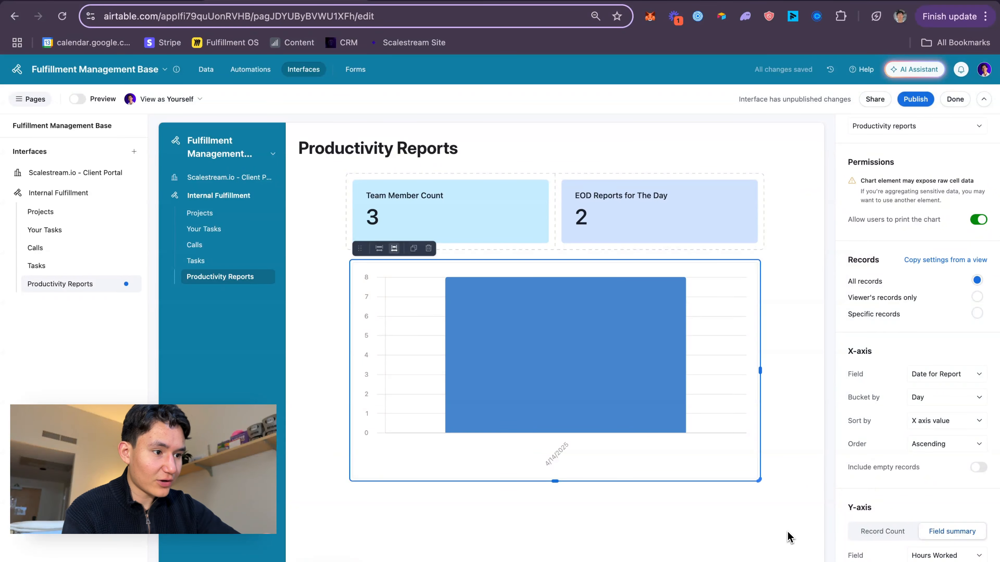
scroll(840, 412, "up", 1)
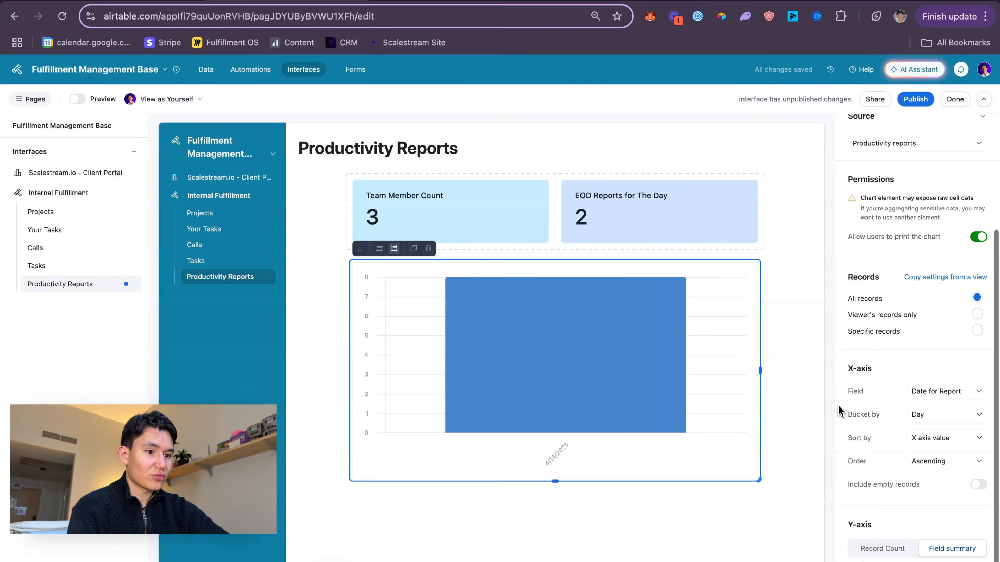
scroll(841, 411, "down", 1)
left_click(691, 553)
left_click(659, 412)
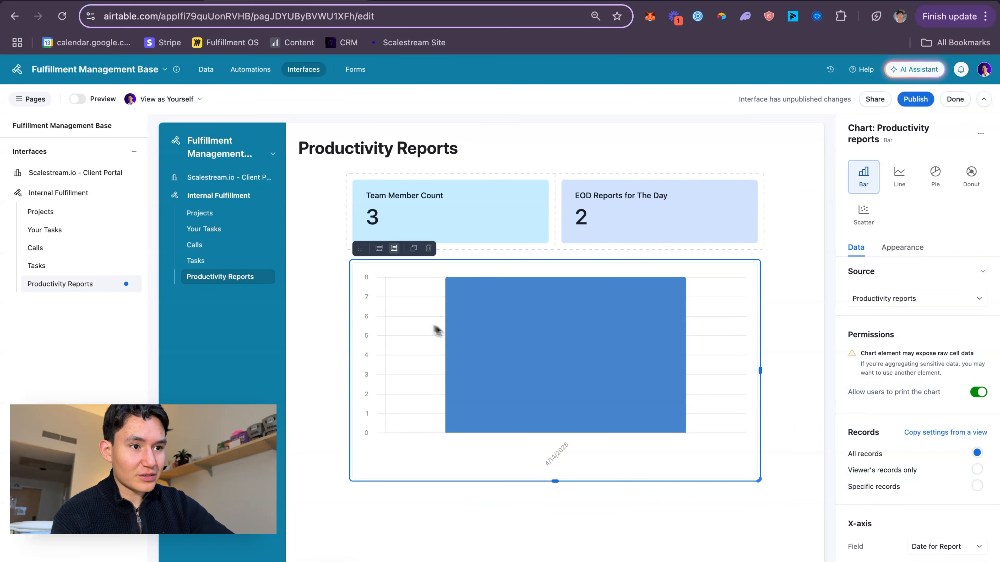
left_click(419, 508)
left_click(479, 137)
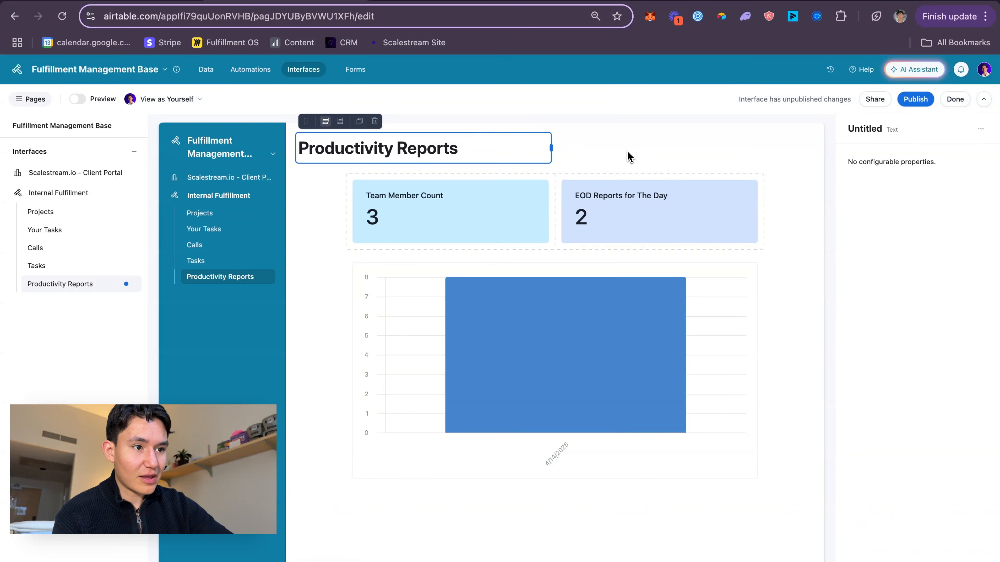
left_click(627, 156)
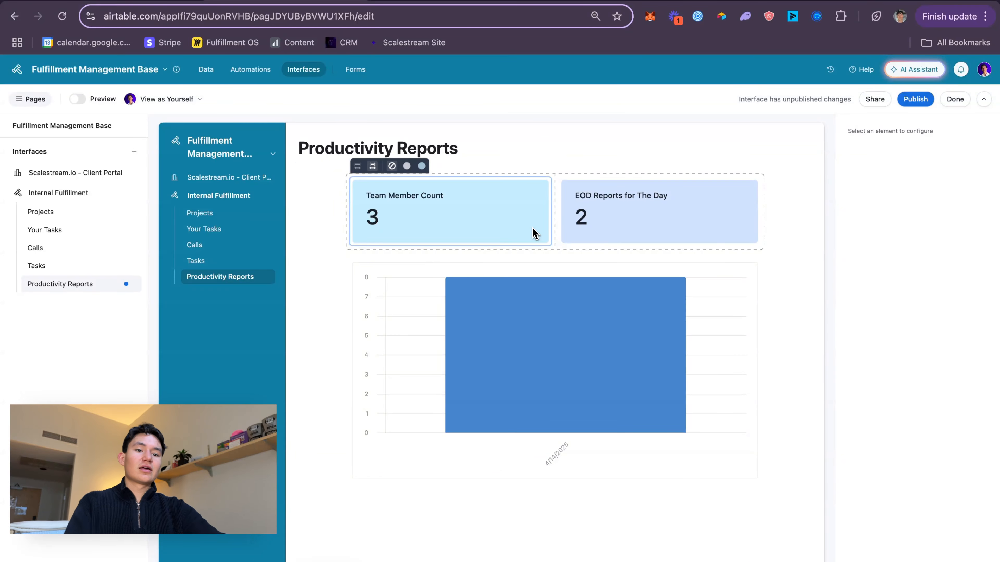
- Add a text element to the page below the chart
left_click(342, 560)
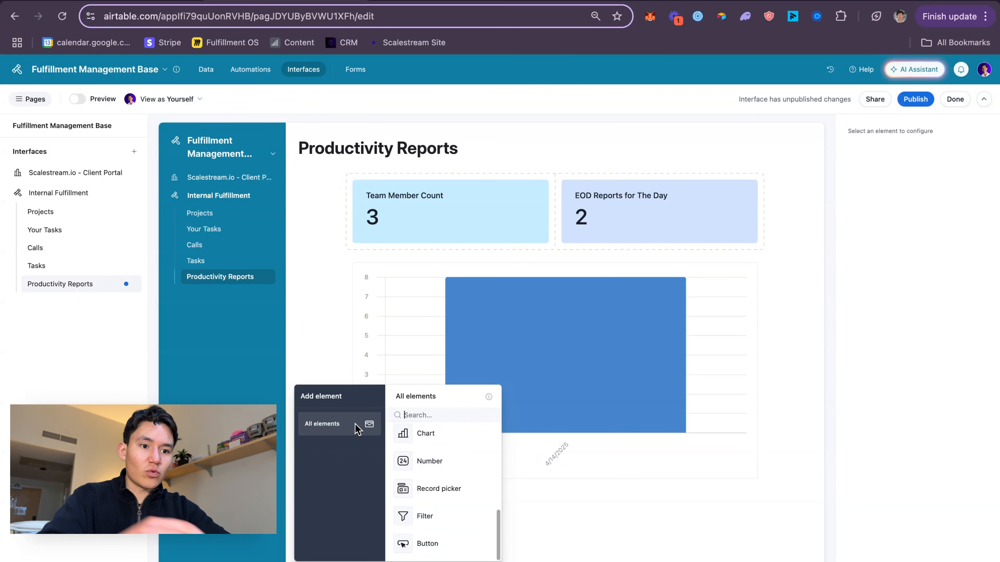
scroll(428, 441, "up", 5)
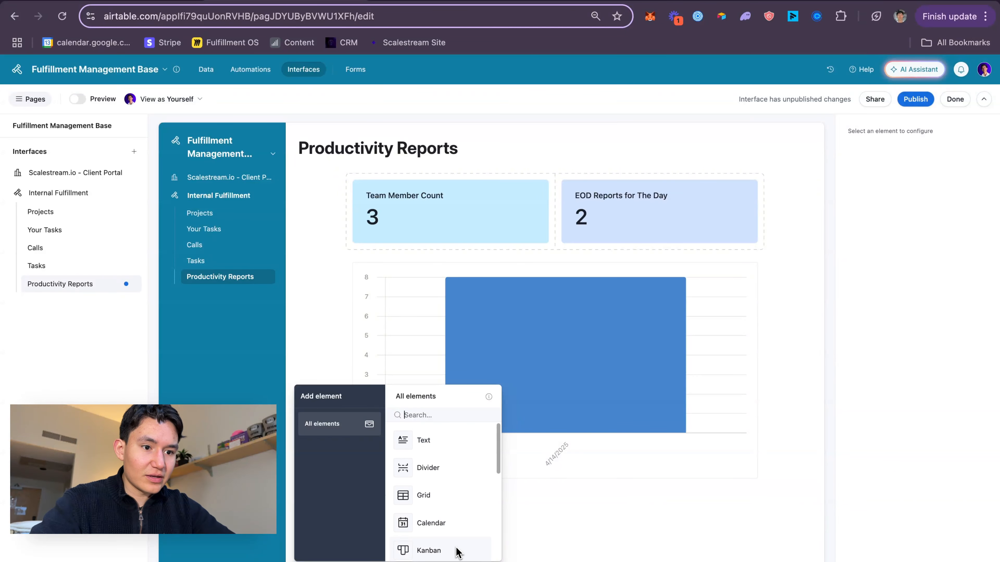
scroll(450, 481, "down", 1)
scroll(450, 481, "up", 1)
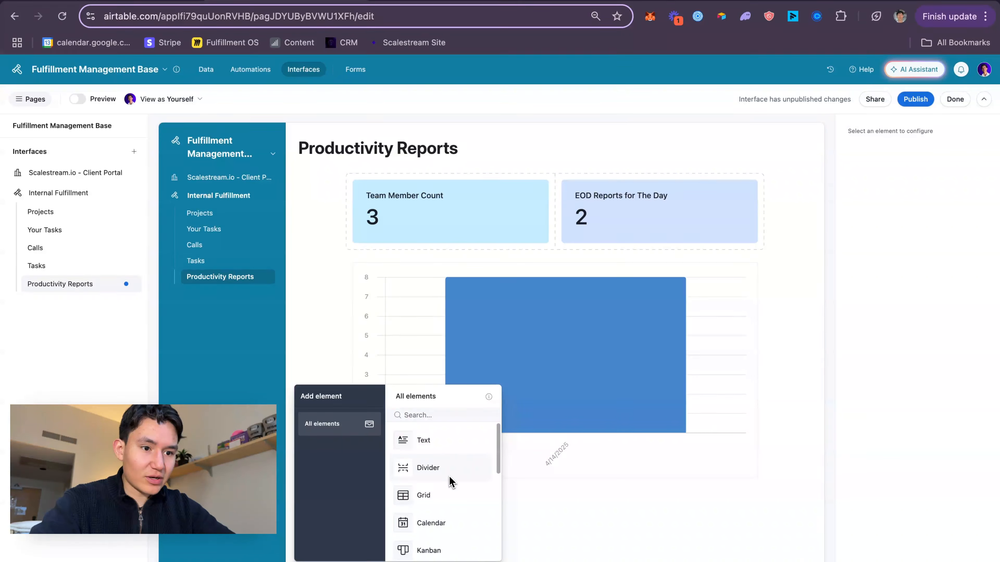
left_click(419, 433)
left_click(324, 533)
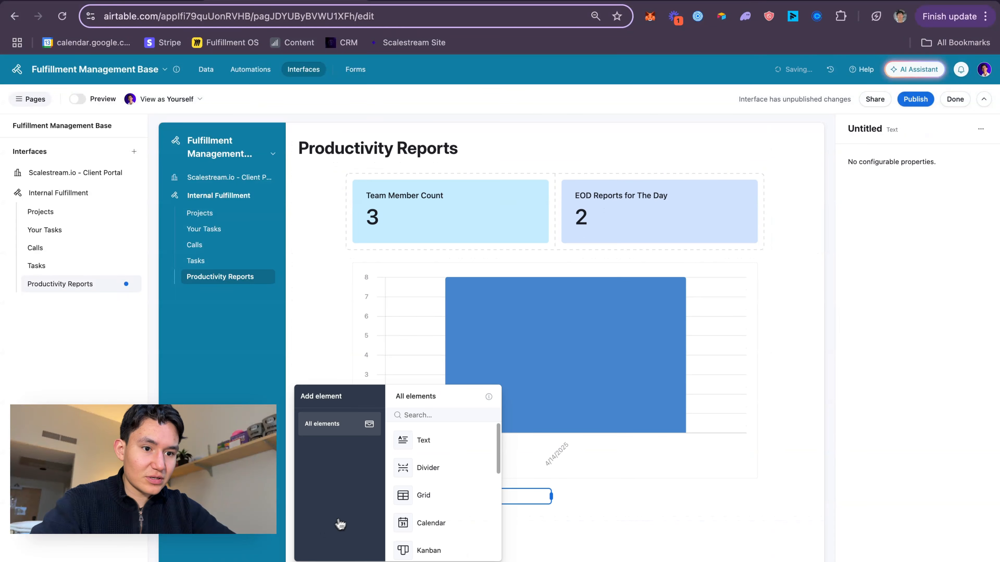
left_click(570, 550)
key("Escape")
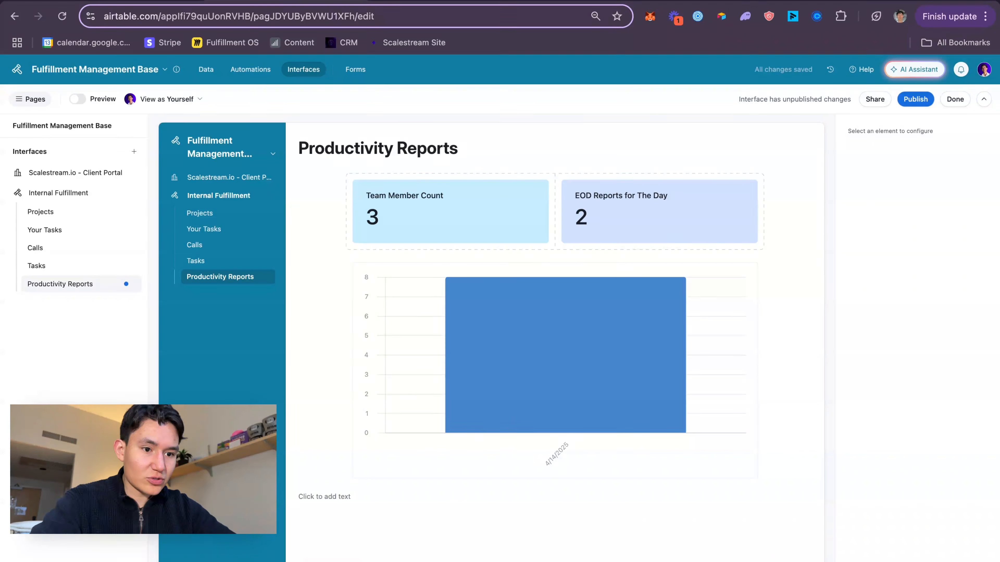
- Enter "Team Members to Productivity Reports" in the new text element and format it as a Large heading
left_click(387, 501)
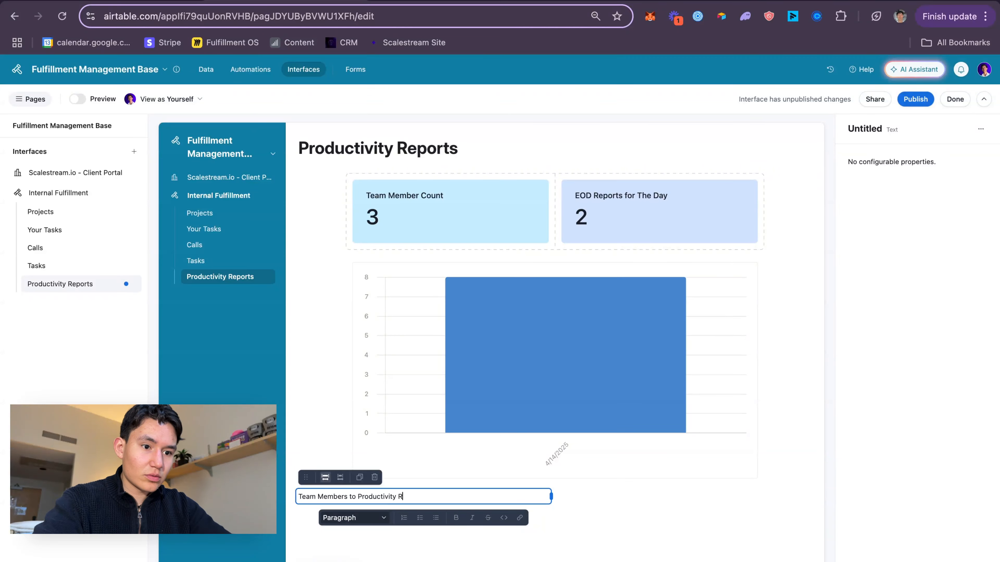
triple_click(407, 489)
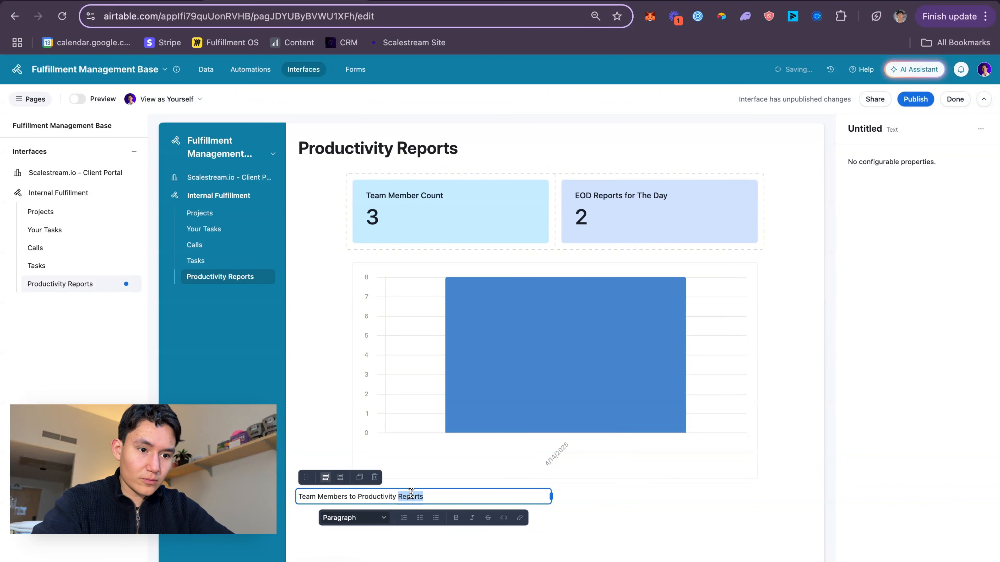
left_click(364, 519)
left_click(354, 416)
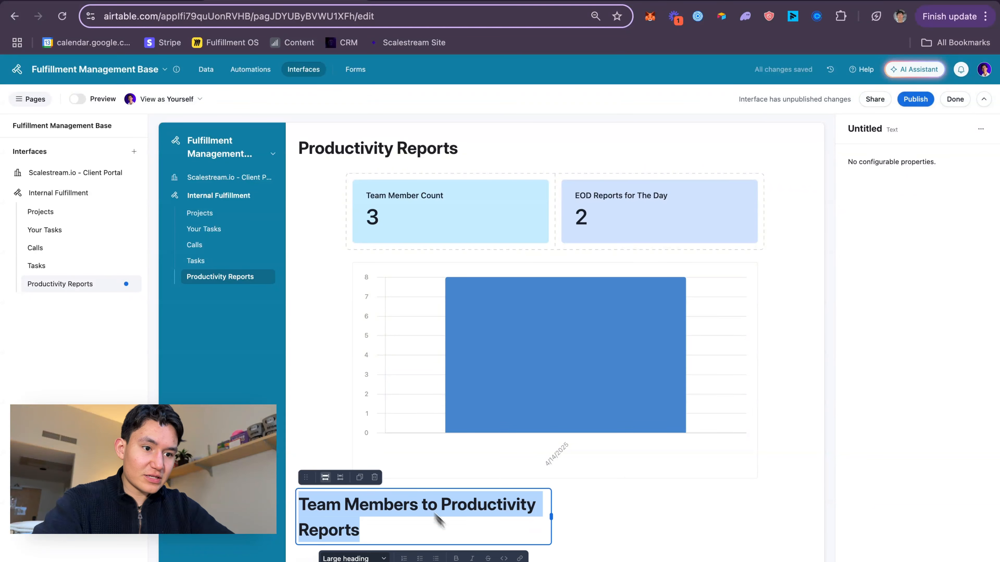
- Widen the Team Members to Productivity Reports heading so its text fits on one line
left_click(557, 511)
left_click(551, 516)
left_click_drag(551, 512, 703, 502)
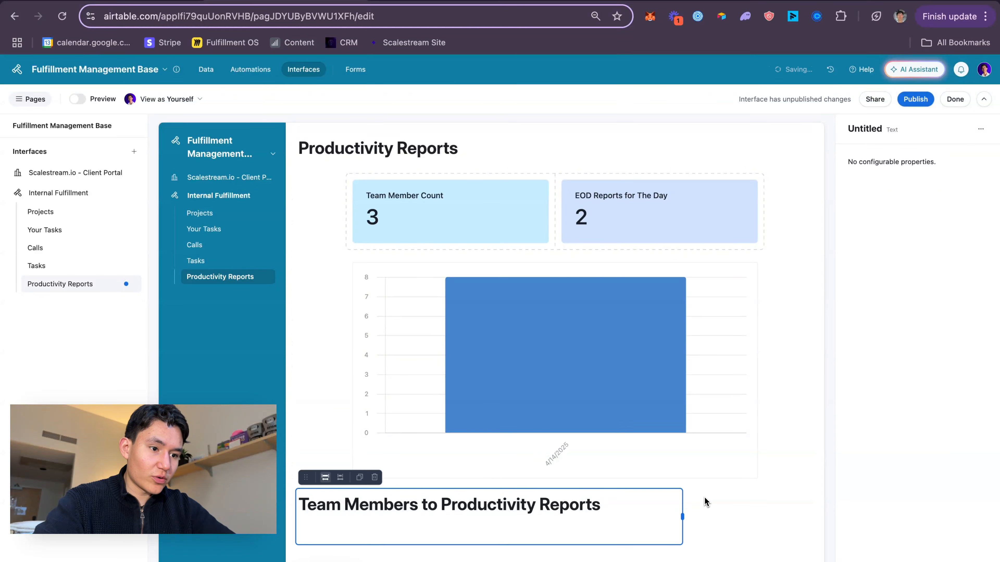
scroll(705, 499, "down", 3)
left_click(551, 417)
scroll(669, 414, "up", 3)
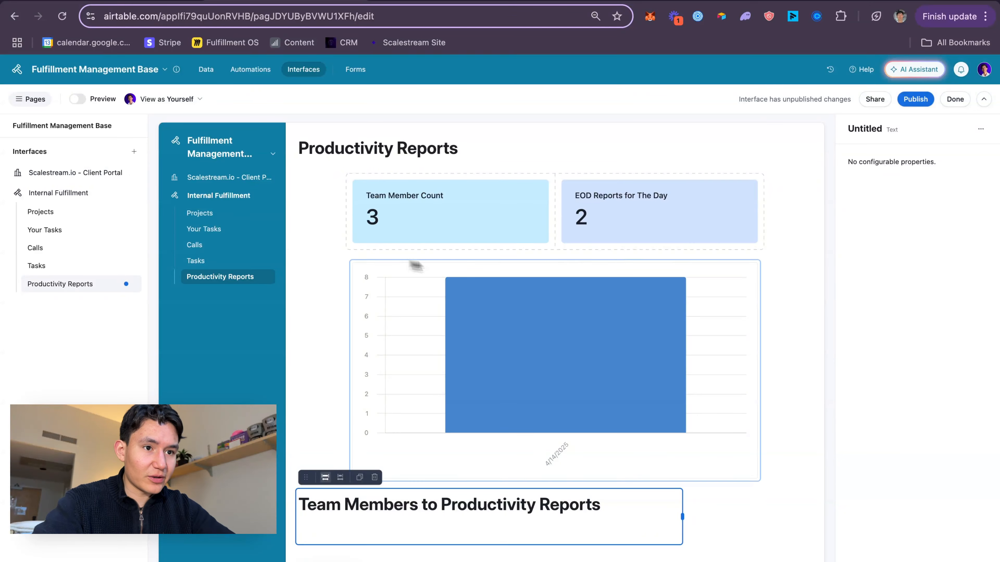
scroll(433, 271, "down", 3)
left_click(469, 450)
left_click(470, 431)
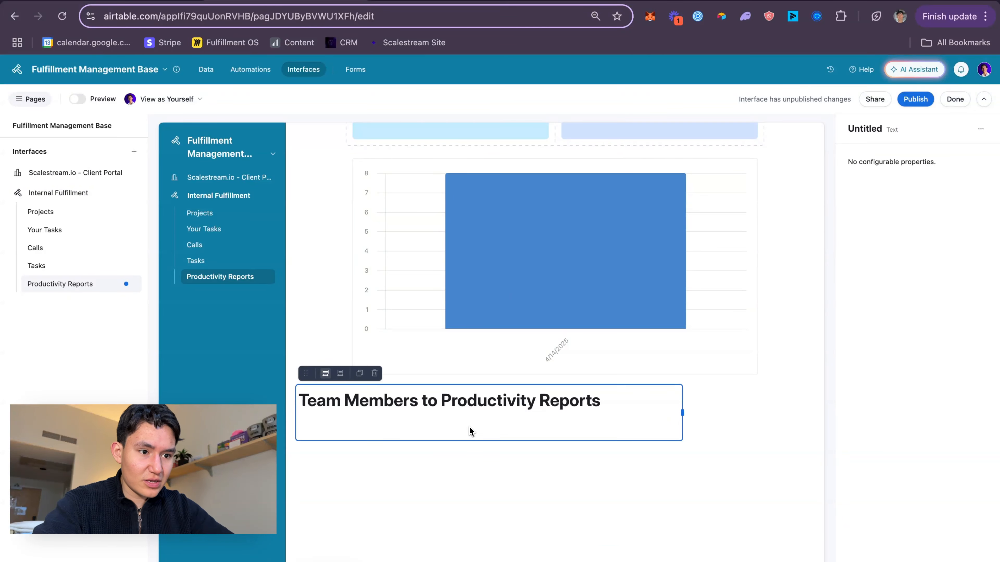
left_click(708, 429)
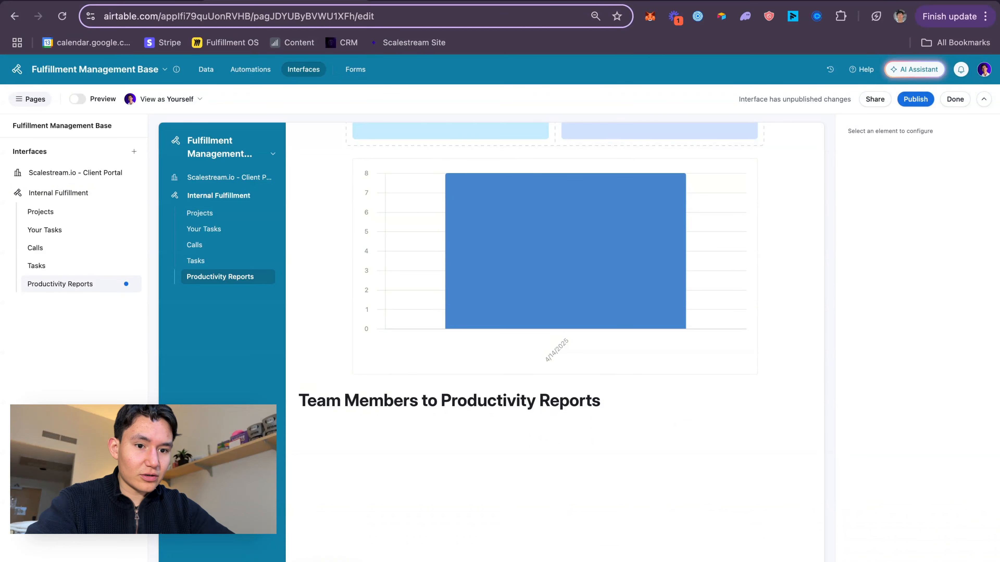
left_click(328, 560)
scroll(446, 515, "down", 1)
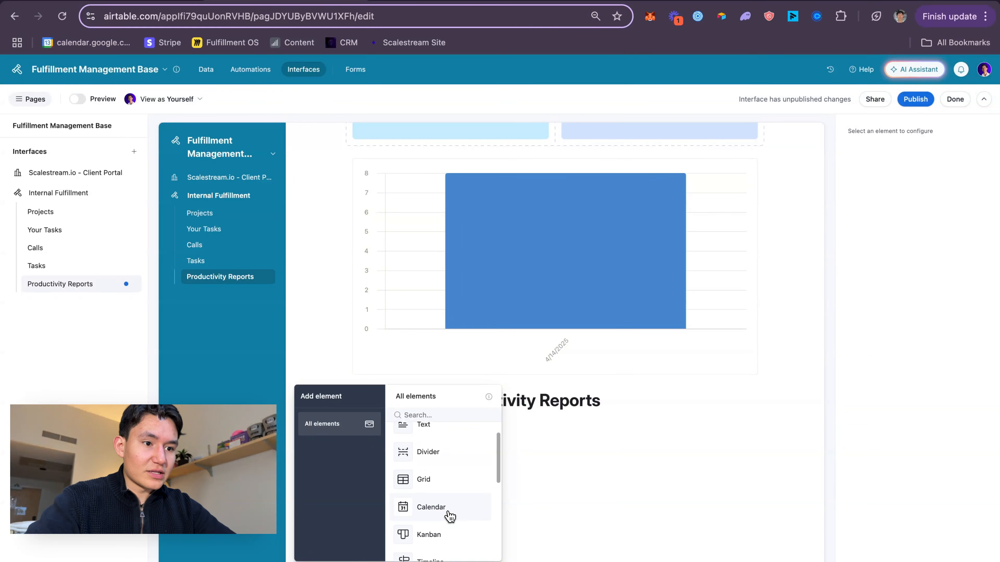
key("Escape")
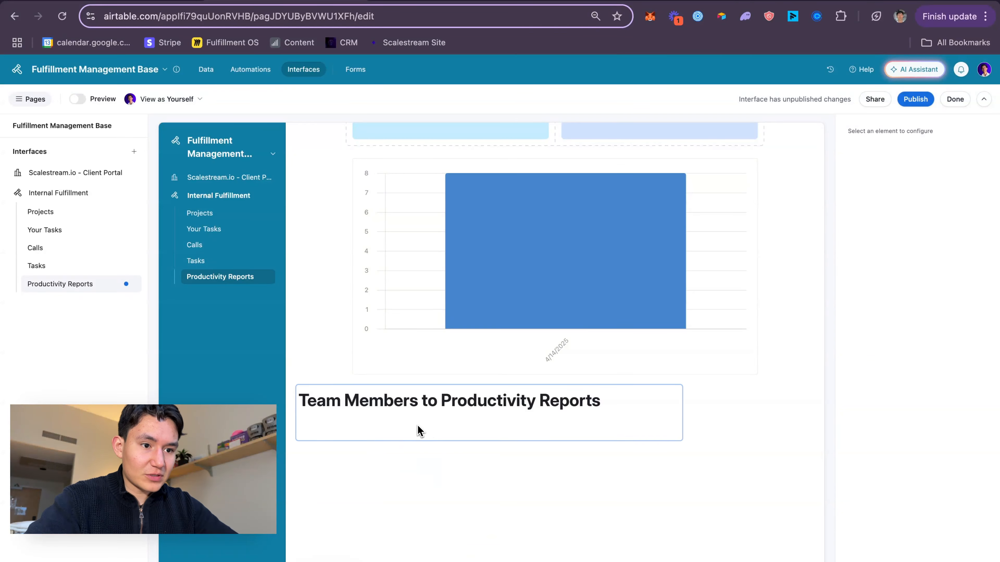
- Add a Gallery element of the Team table below the Team Members to Productivity Reports heading
left_click(327, 560)
scroll(435, 490, "down", 3)
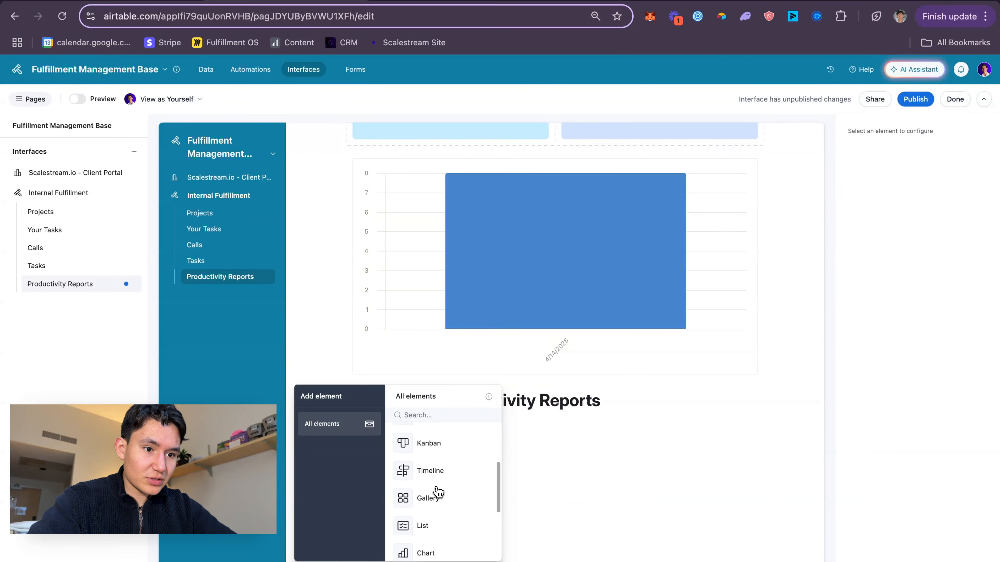
left_click_drag(455, 473, 509, 492)
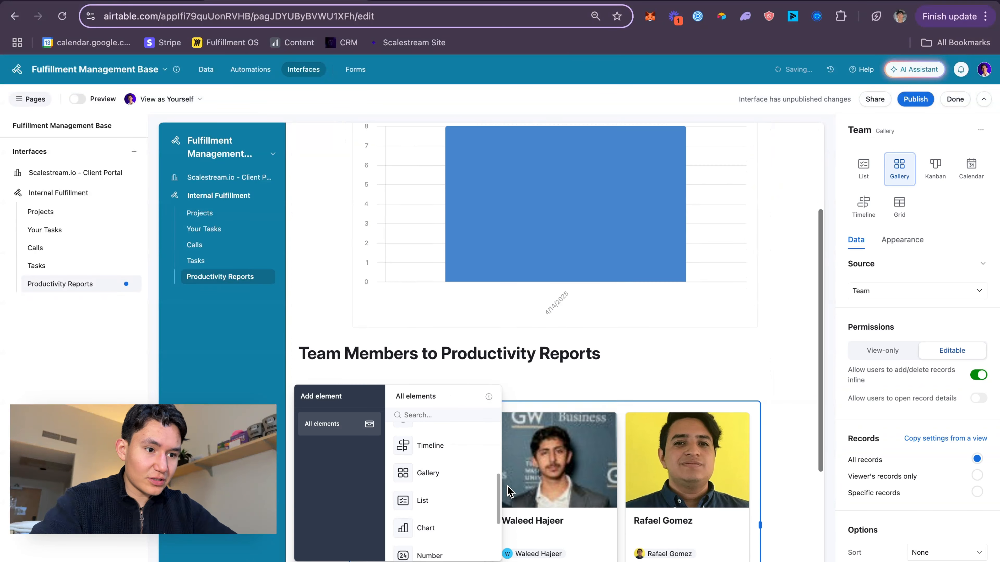
key("Escape")
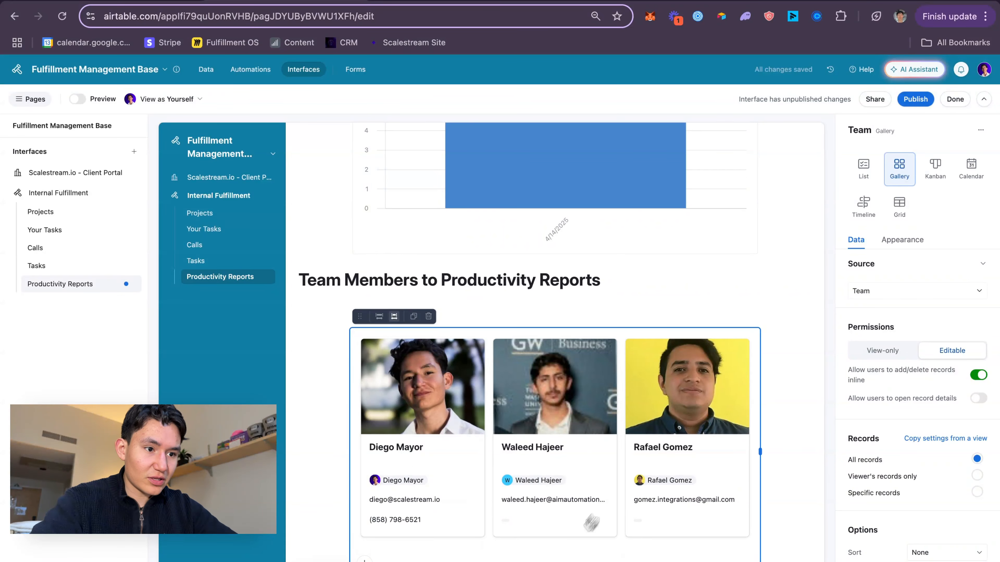
left_click(762, 295)
- Allow users to open record details from the team member cards in the gallery
scroll(764, 295, "up", 2)
scroll(763, 295, "up", 2)
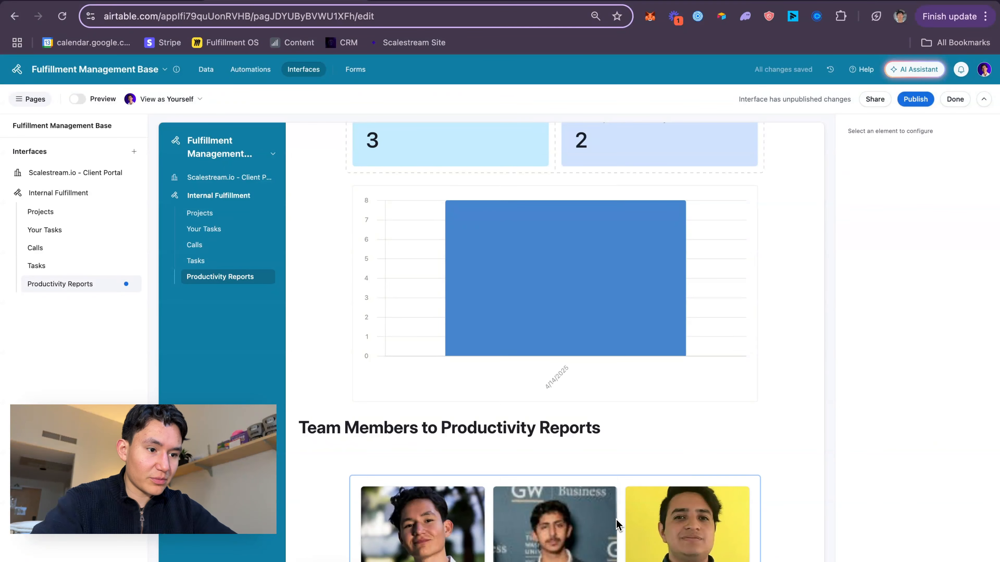
scroll(687, 404, "down", 5)
scroll(587, 527, "up", 4)
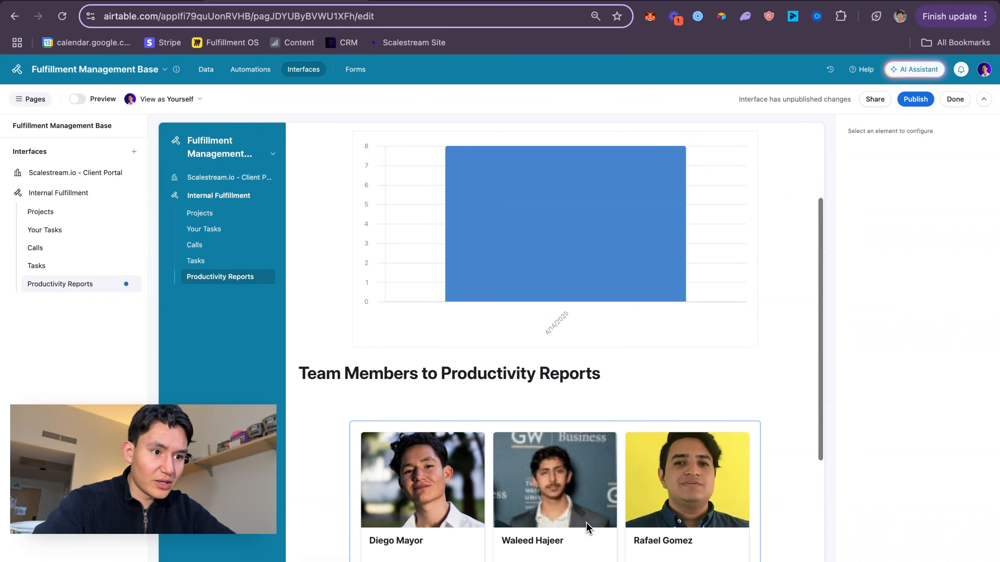
scroll(511, 431, "down", 3)
left_click(514, 496)
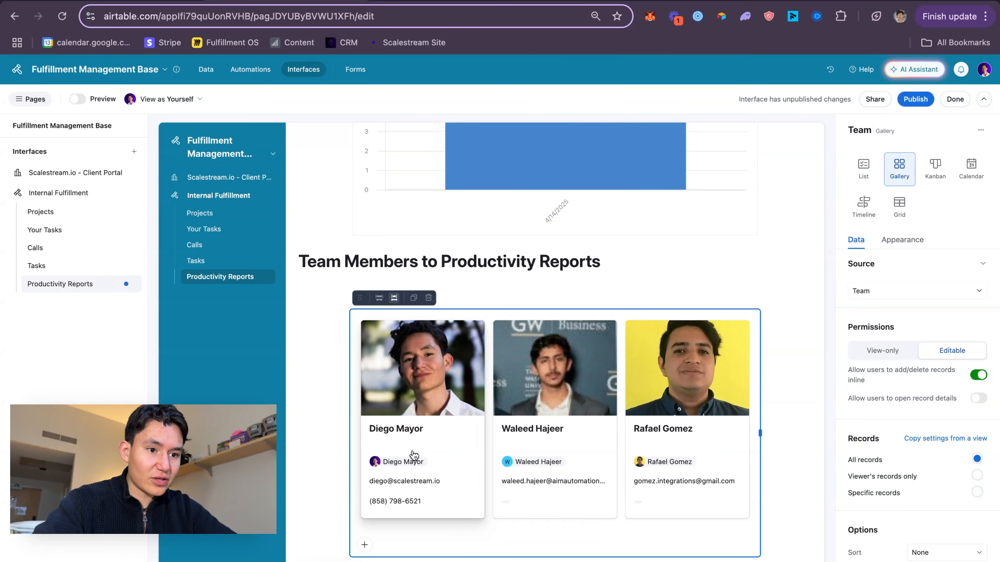
left_click(440, 402)
left_click(569, 366)
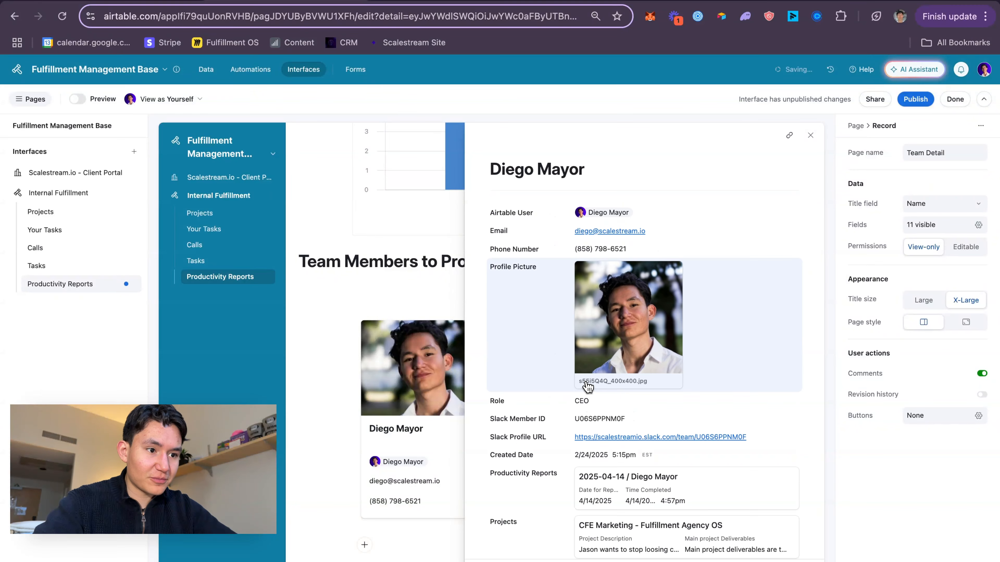
scroll(583, 377, "down", 3)
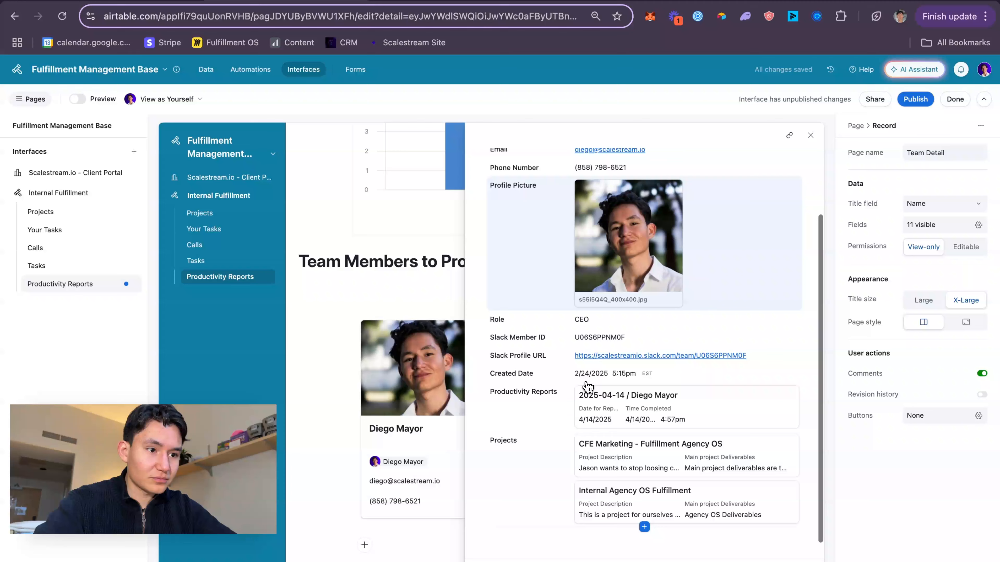
left_click(709, 393)
left_click(708, 393)
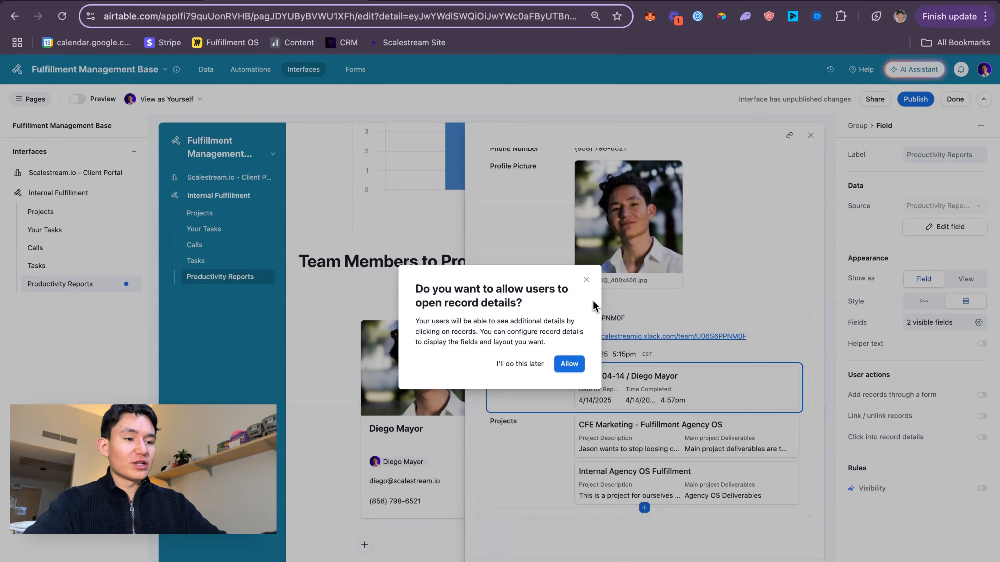
left_click(587, 280)
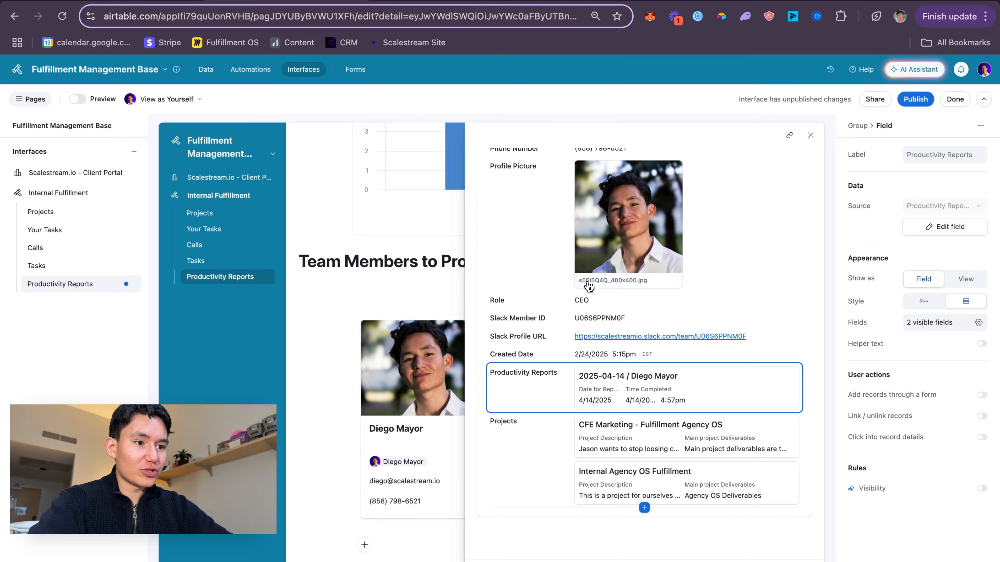
- Insert a number element counting Productivity Reports above the Airtable User field on the Team Detail record page
scroll(503, 275, "up", 3)
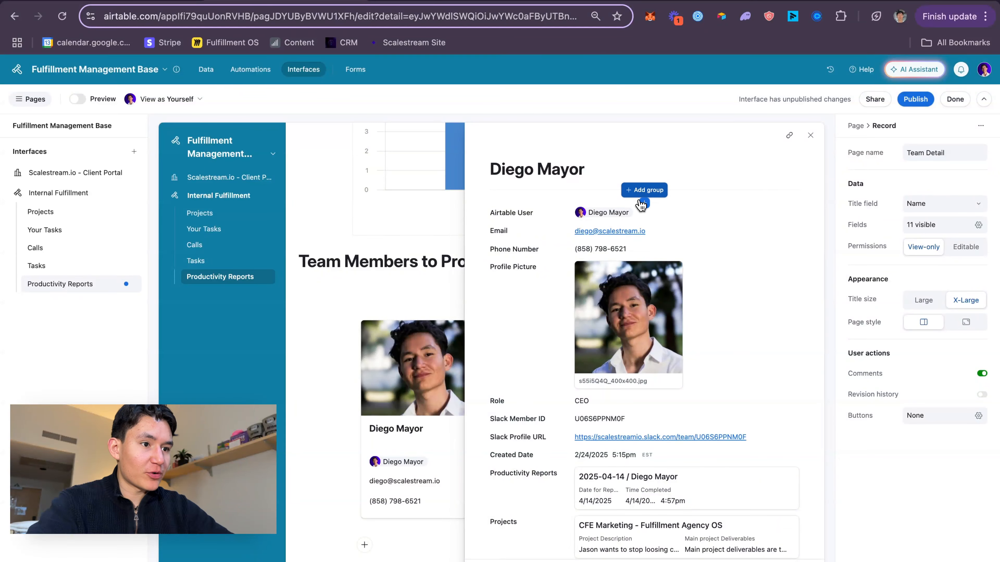
left_click(644, 203)
left_click(588, 447)
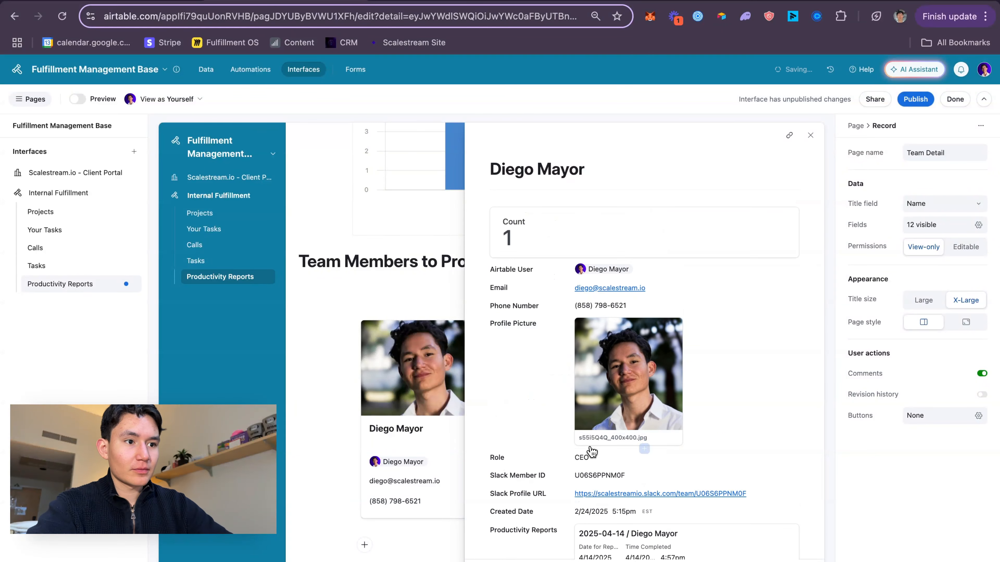
- Title the new number element "Reports Submitted" and give it the subtitle "Within Last Week"
left_click(930, 158)
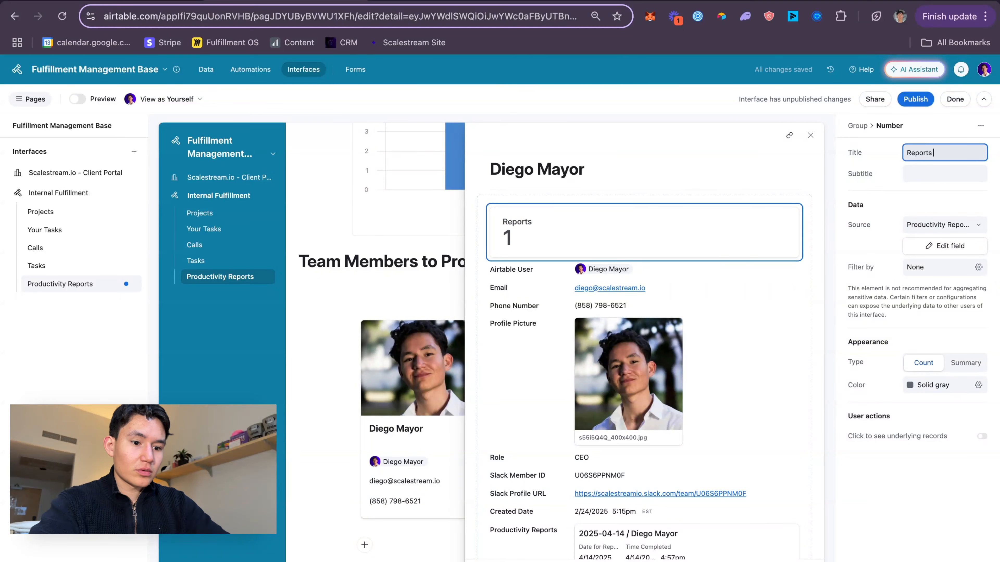
type("Reports Submitted")
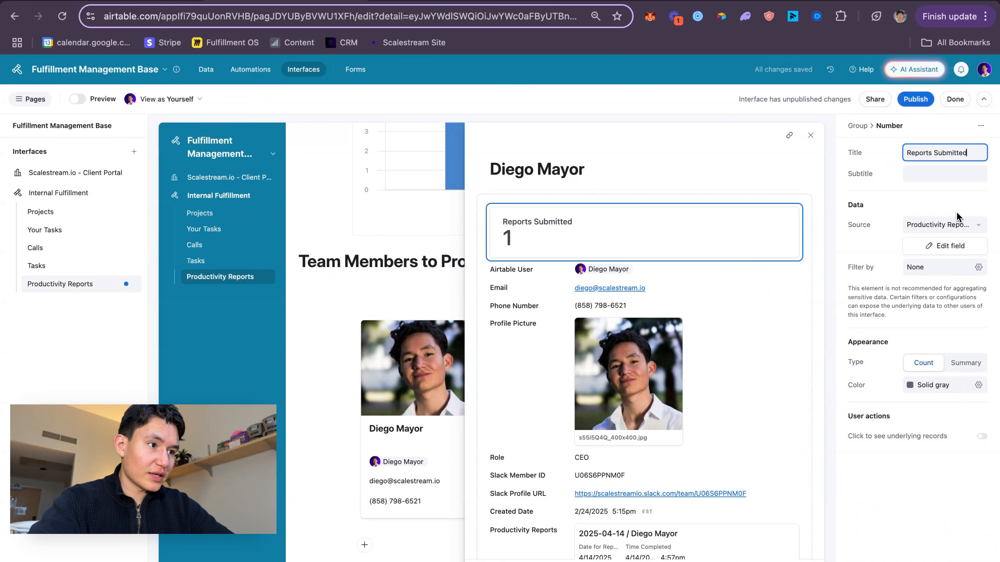
key("Return")
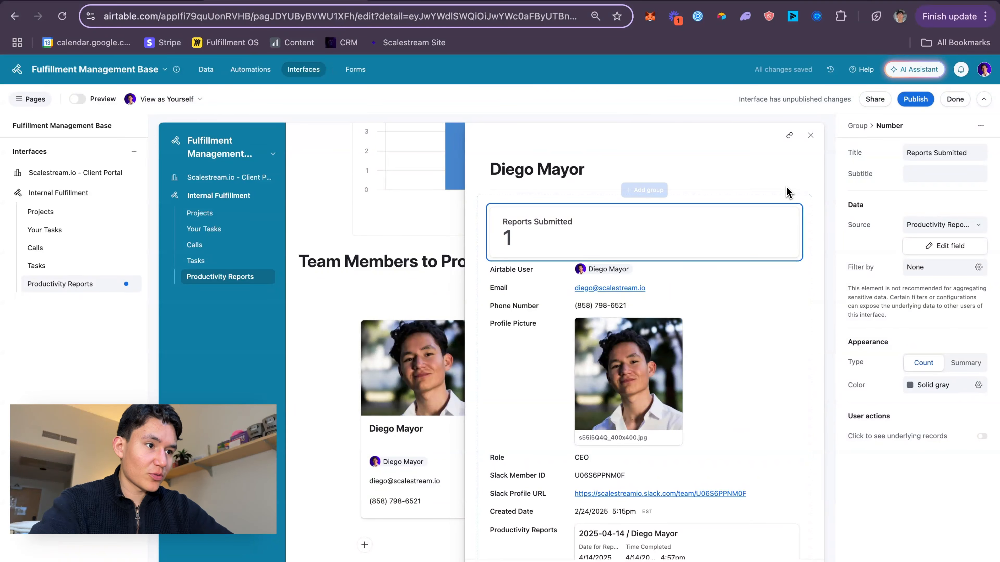
left_click(940, 173)
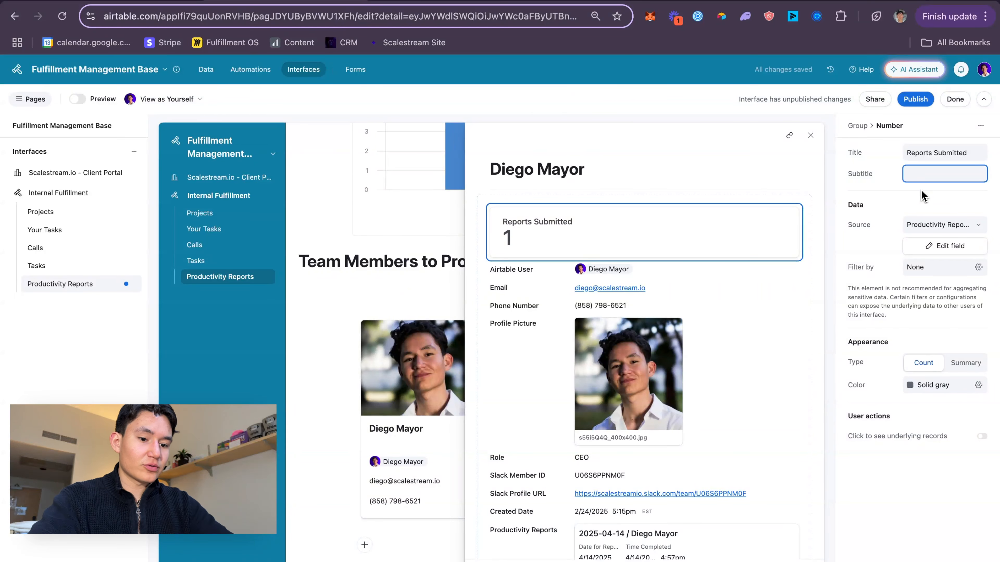
type("Withing Lasrt")
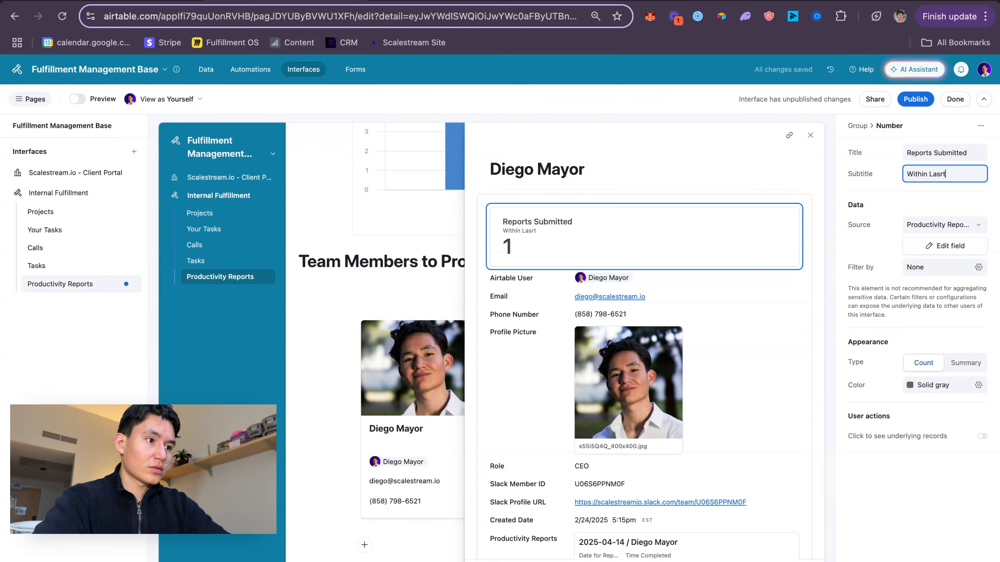
type("ast Week")
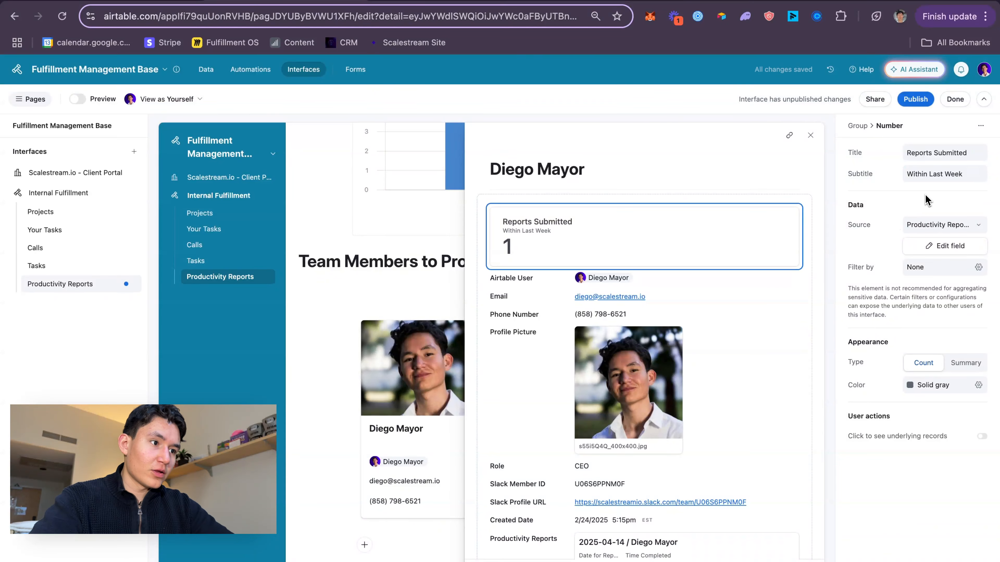
key("Return")
- Let users see the records underlying the Reports Submitted number and open each report's details, then close the detail pages
left_click(606, 245)
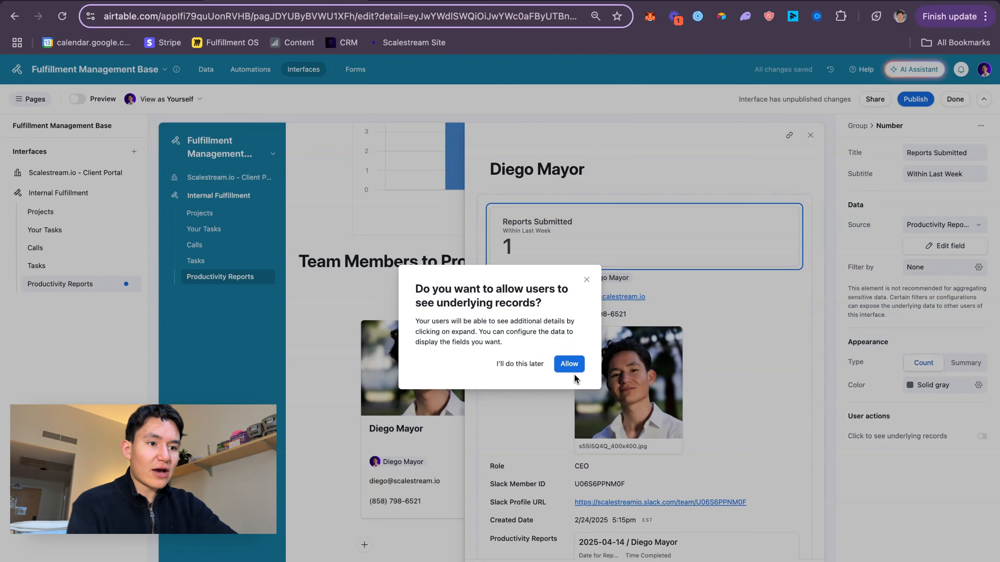
left_click(570, 365)
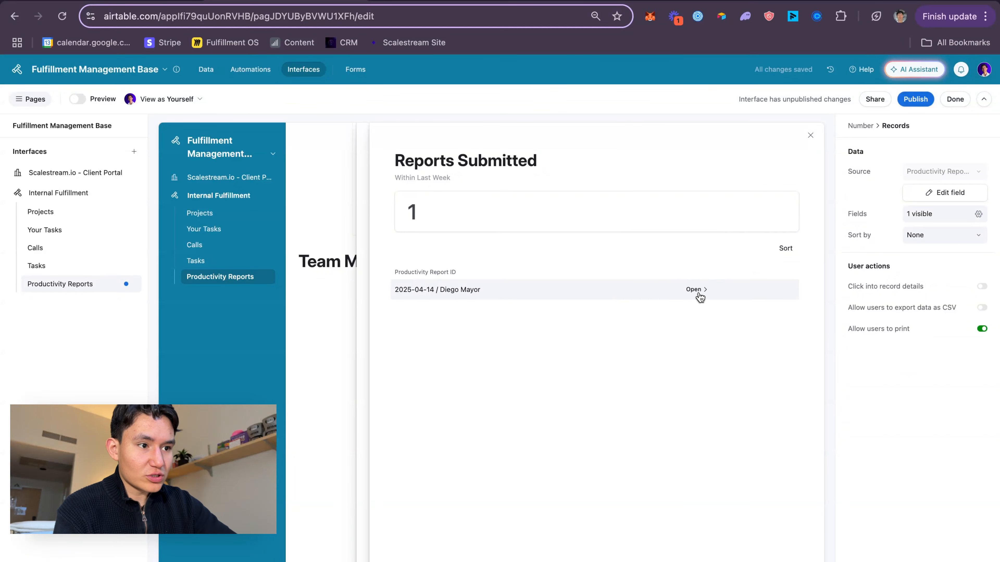
left_click(698, 294)
left_click(574, 366)
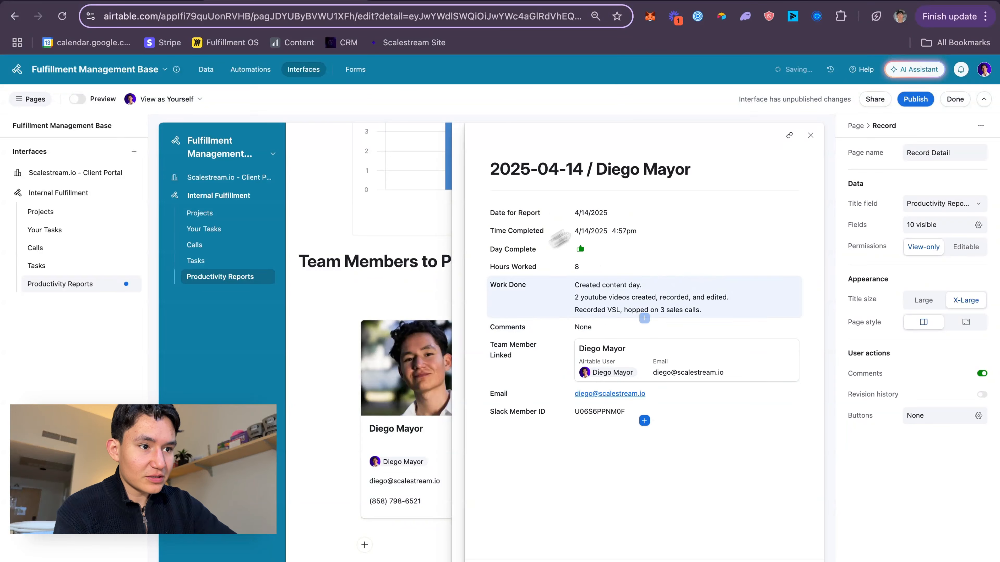
left_click(809, 135)
left_click(808, 135)
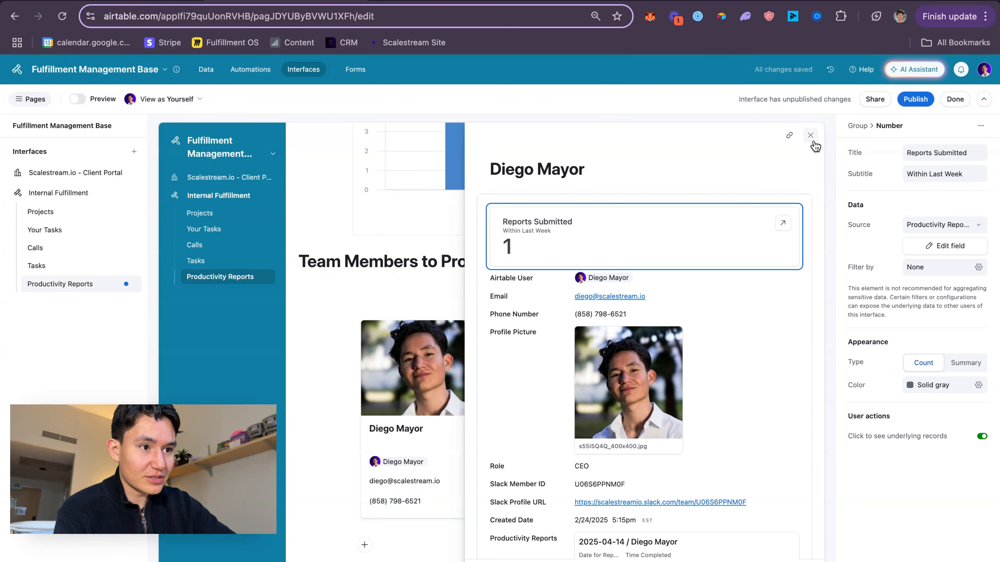
left_click(808, 135)
- Review the Productivity Reports page layout, from the number elements and chart down to the team gallery
scroll(463, 243, "up", 4)
scroll(464, 243, "up", 2)
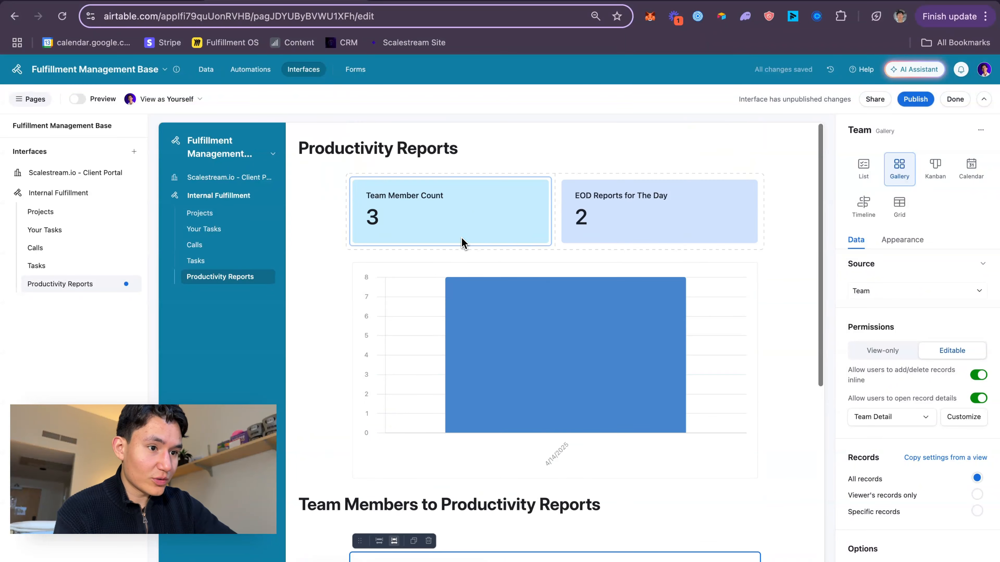
scroll(487, 449, "down", 10)
scroll(544, 364, "up", 10)
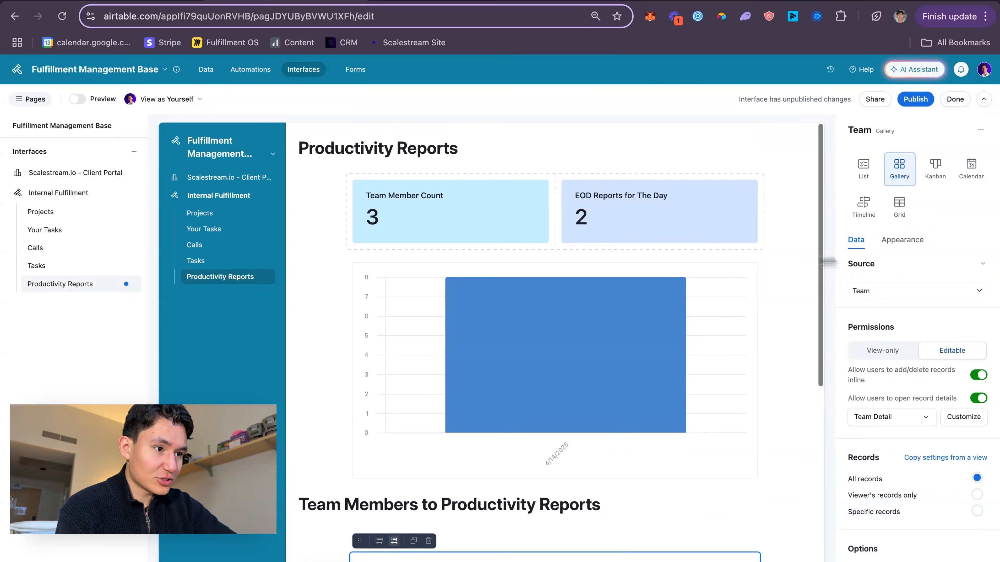
scroll(786, 297, "down", 10)
left_click(786, 298)
scroll(786, 298, "up", 10)
scroll(807, 464, "down", 10)
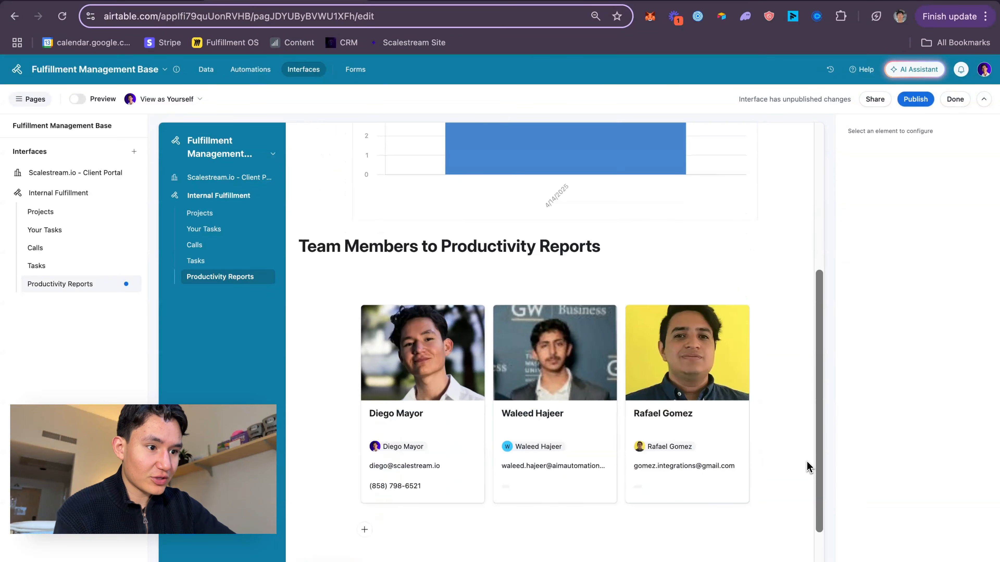
scroll(794, 360, "up", 10)
scroll(546, 170, "down", 5)
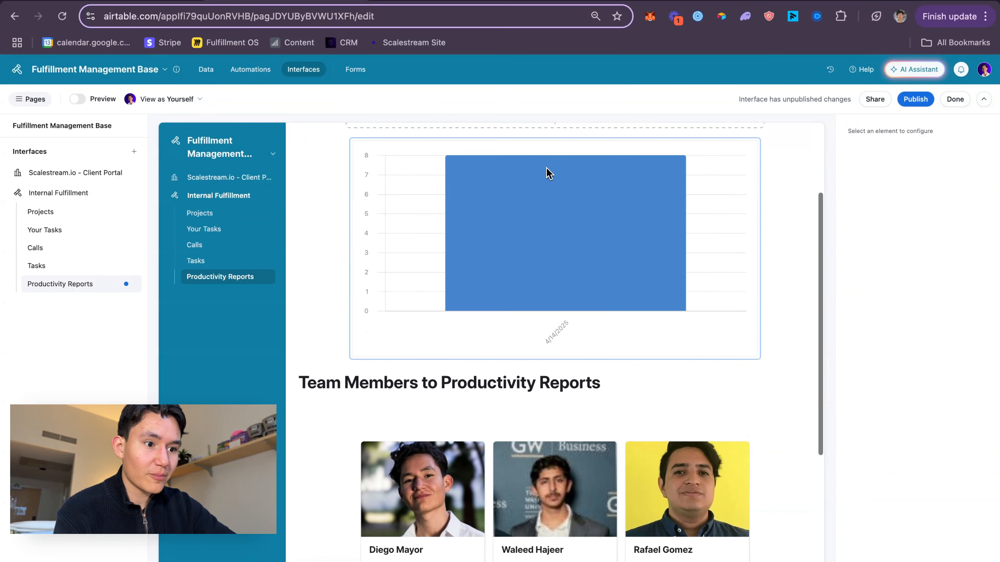
scroll(636, 455, "up", 5)
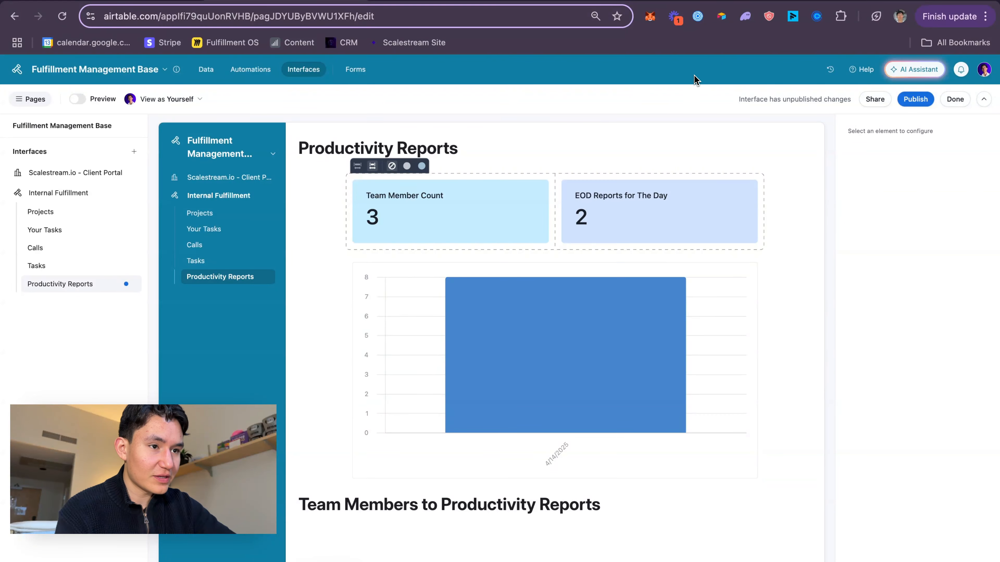
- Widen the Productivity Reports heading element at the start of the page to span most of the page width
left_click(541, 185)
left_click(478, 159)
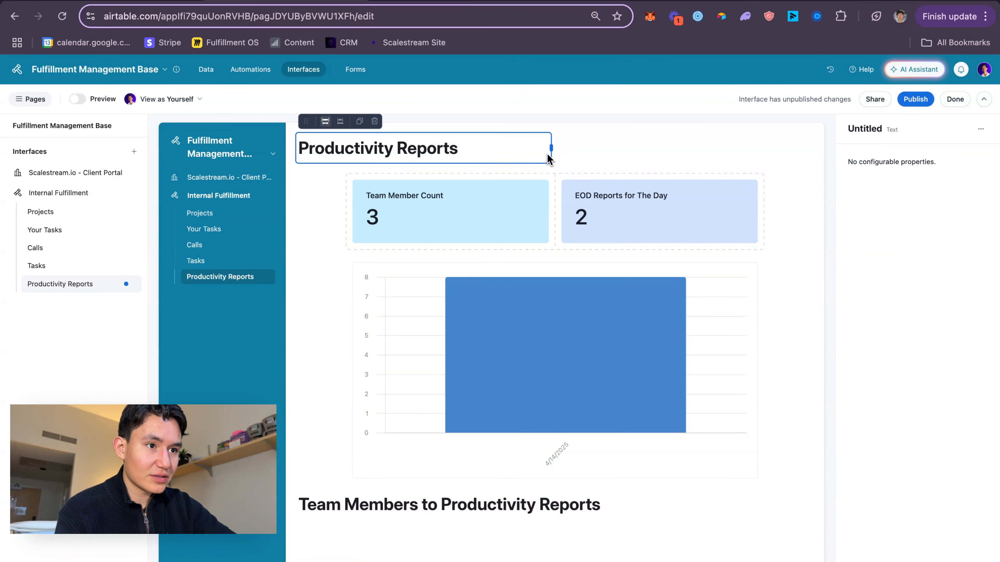
left_click_drag(564, 154, 704, 154)
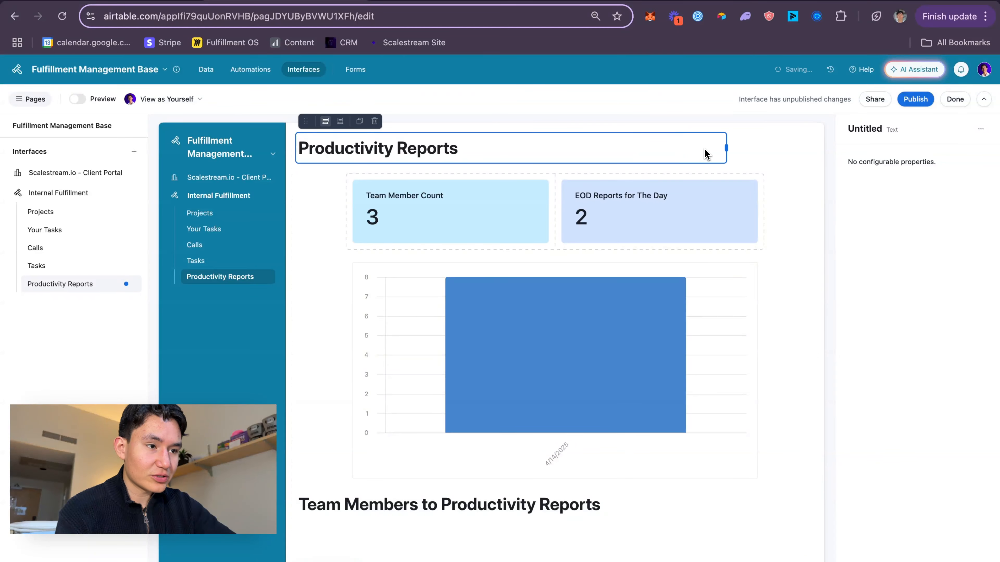
left_click(750, 165)
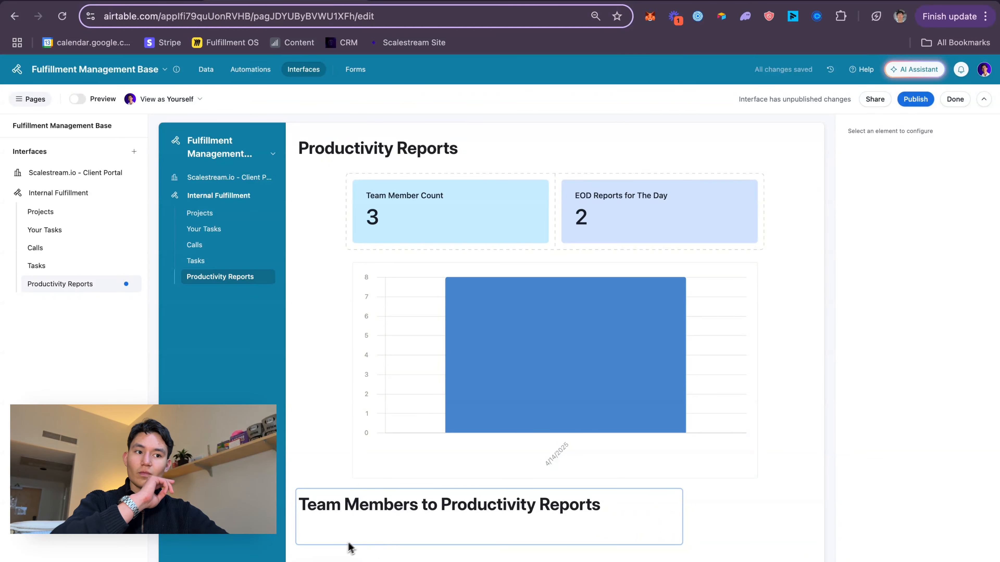
- Duplicate the "EOD Reports for The Day" number element and place the copy beside it as a third element in the row
left_click(630, 209)
left_click(588, 165)
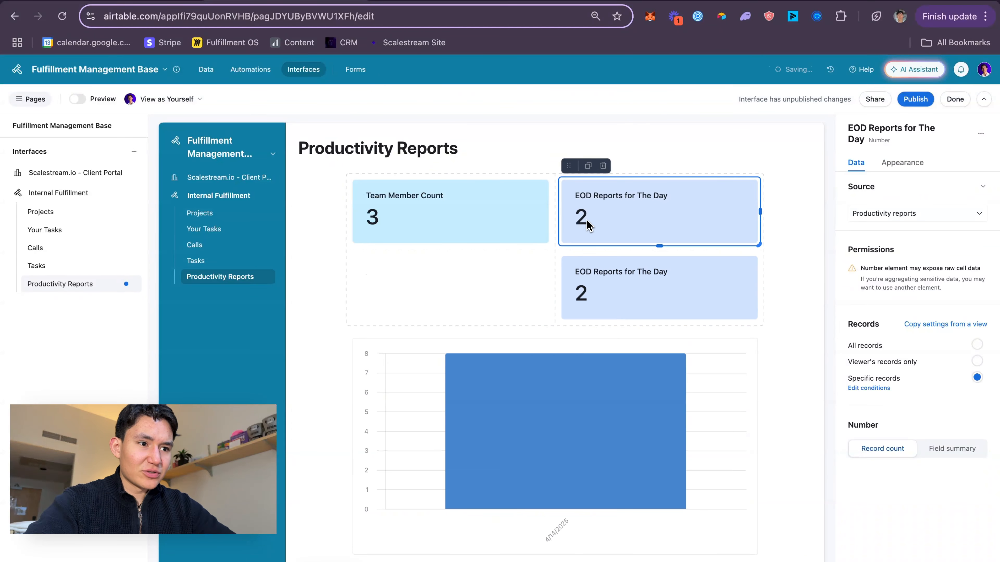
left_click_drag(588, 225, 661, 199)
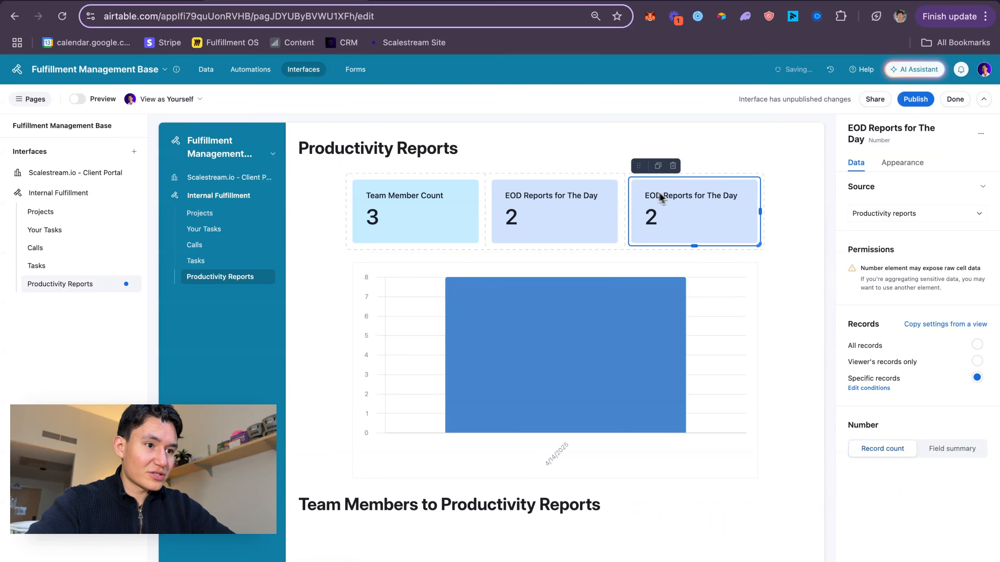
- Make the copied number element show a field summary of Hours Worked with the summary type Sum
left_click(931, 213)
left_click(931, 205)
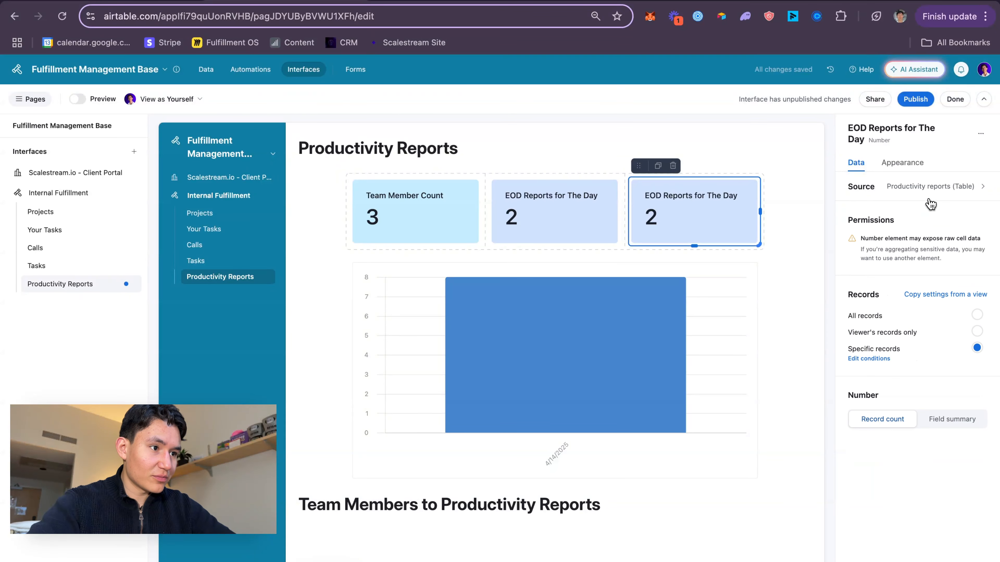
left_click(934, 191)
left_click(959, 449)
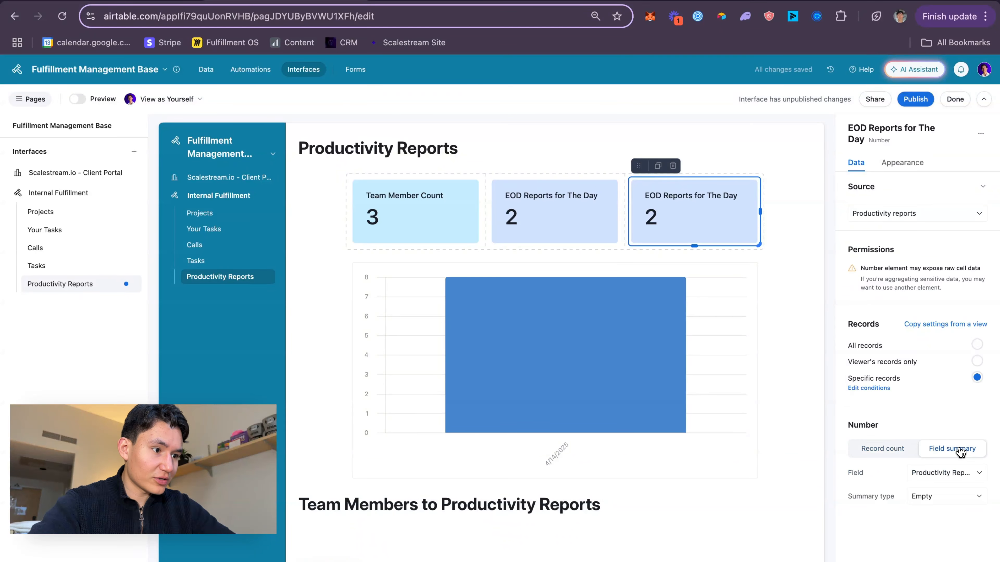
left_click(942, 476)
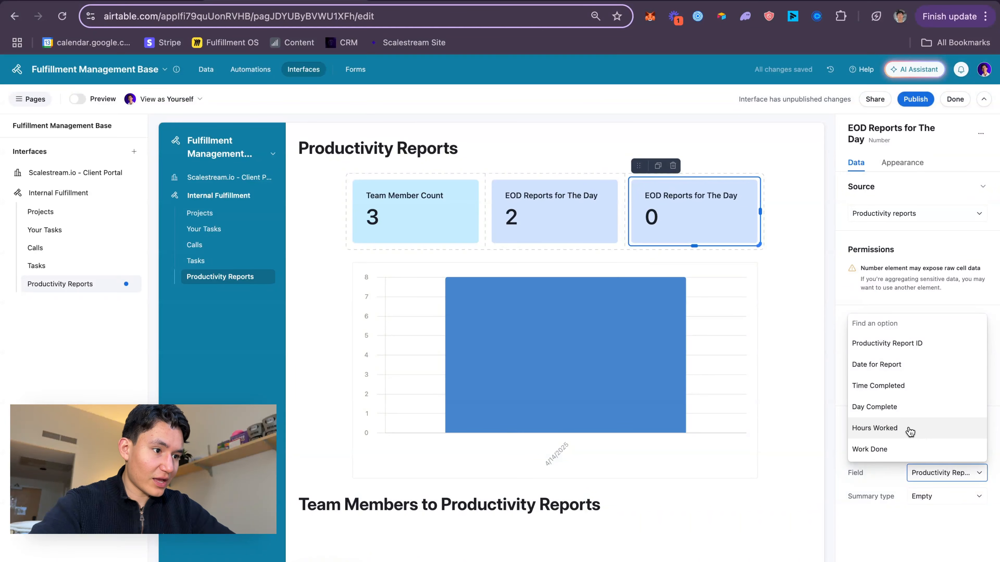
left_click(910, 428)
left_click(946, 497)
scroll(902, 415, "up", 5)
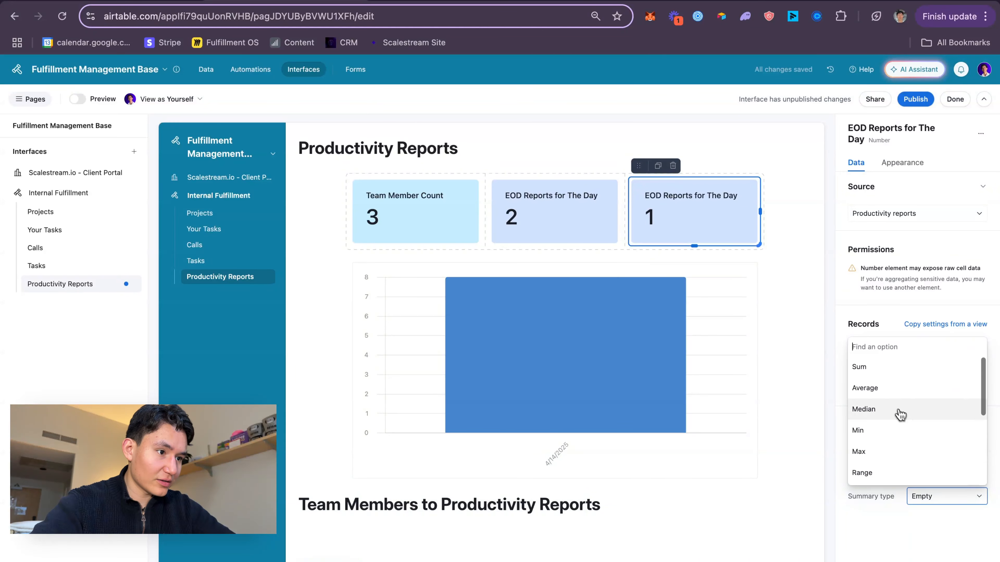
left_click(885, 373)
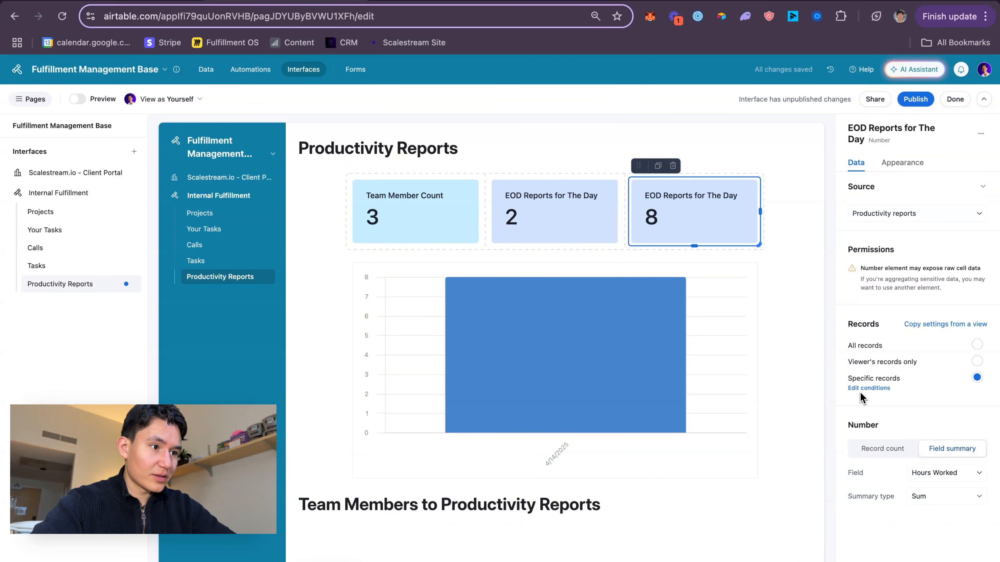
- Title the copied number element "Hours Worked" and give it the subtitle "In Company"
left_click(902, 163)
left_click(913, 309)
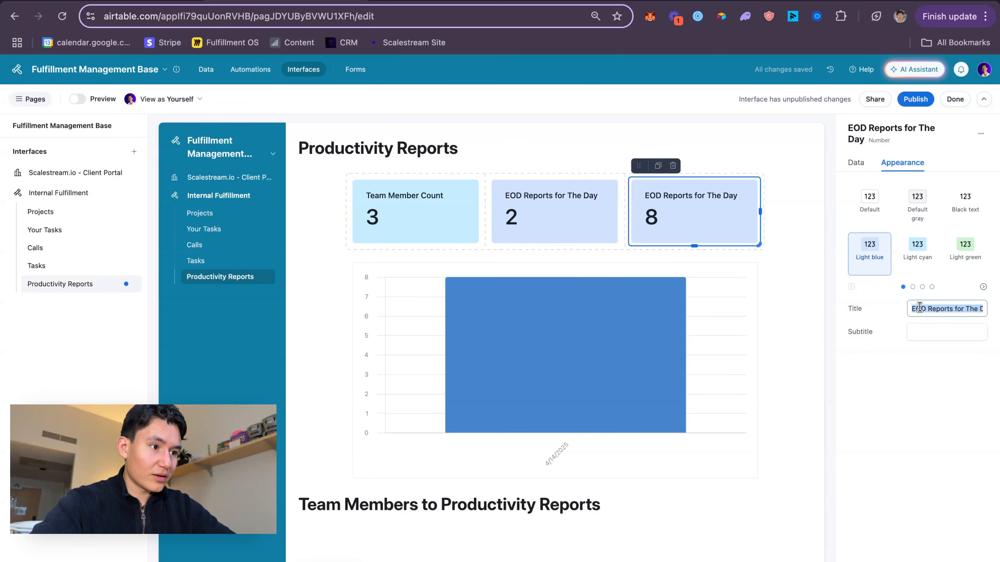
left_click(944, 309)
left_click_drag(955, 309, 998, 315)
key("BackSpace")
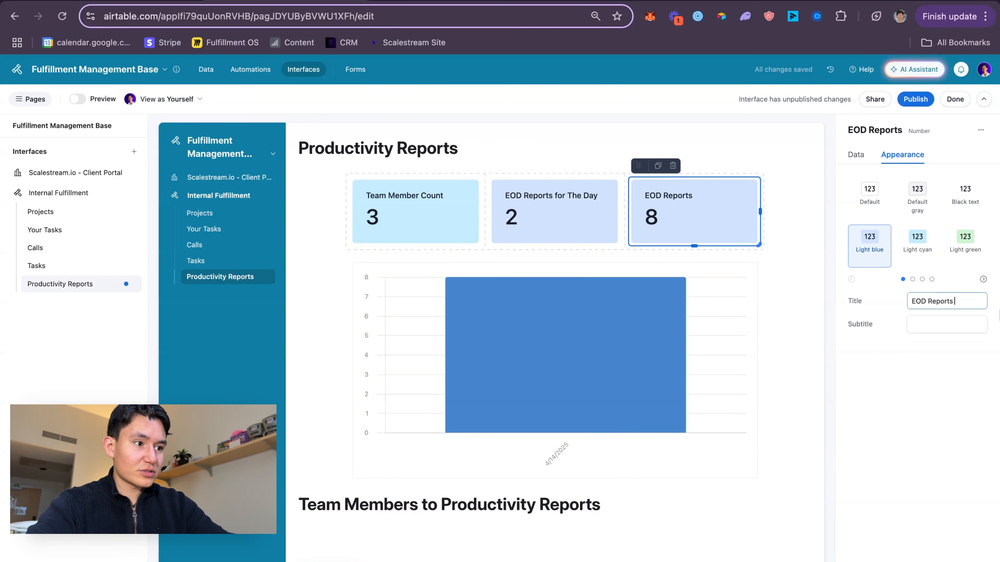
type("Hour")
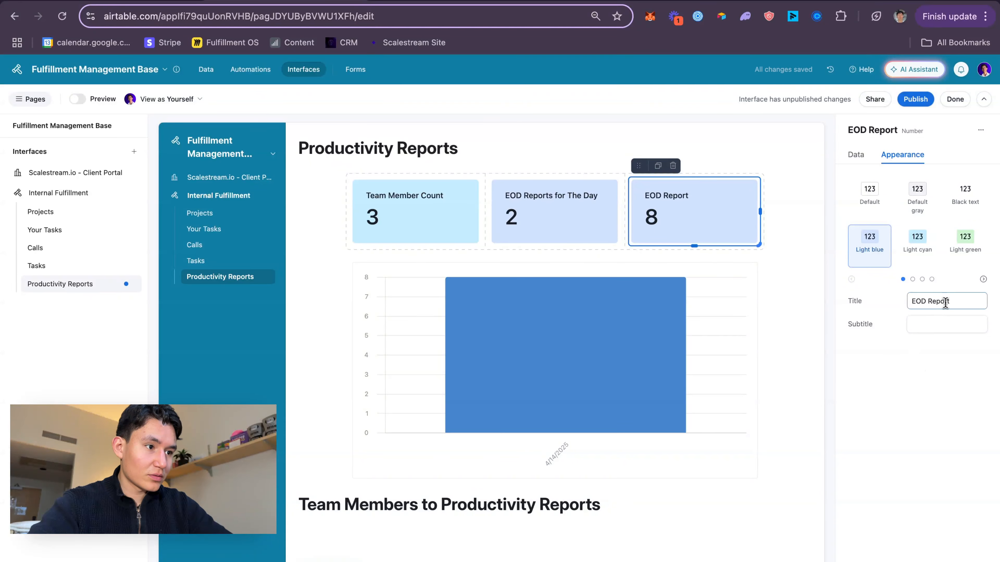
type("Hours Wore")
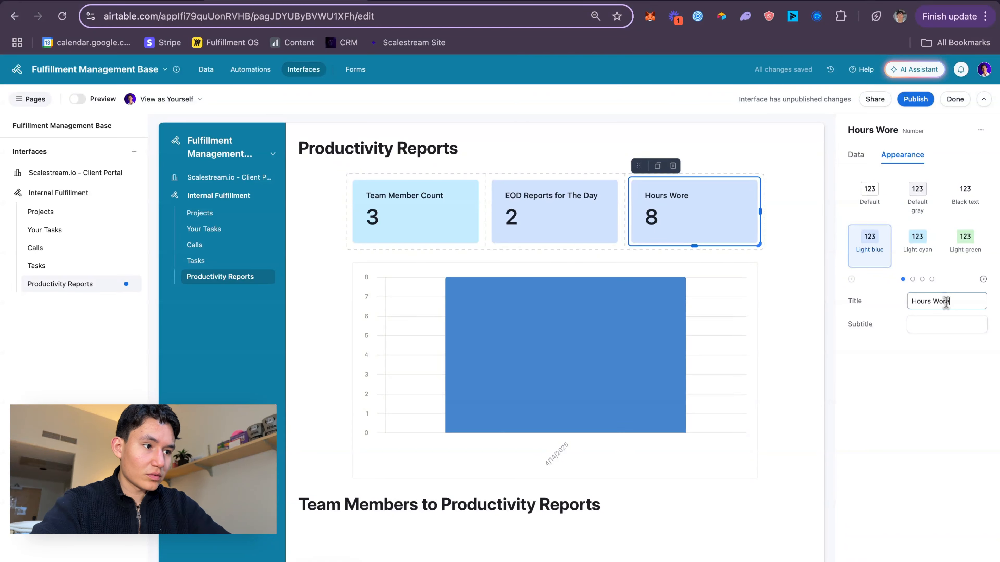
left_click(923, 326)
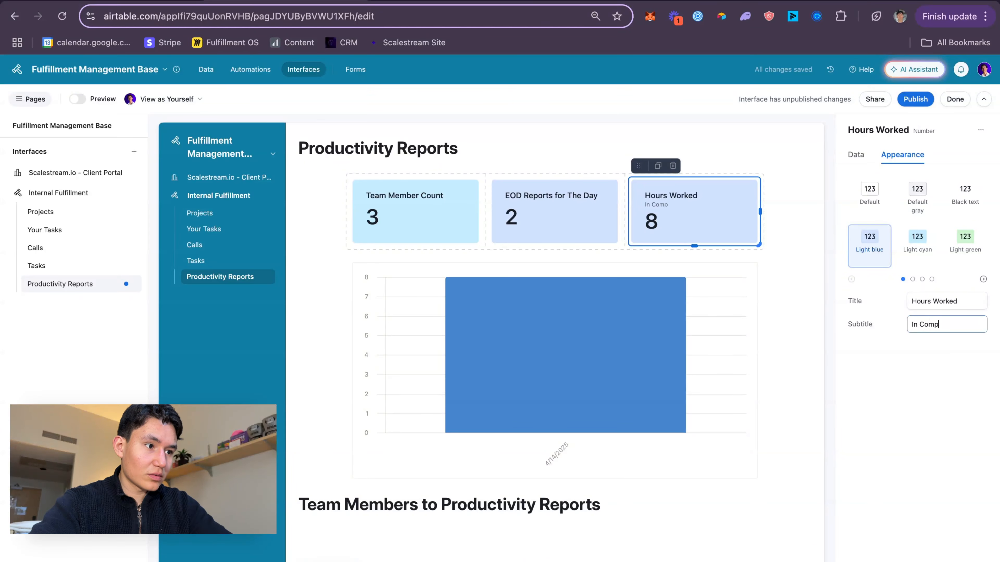
left_click(856, 155)
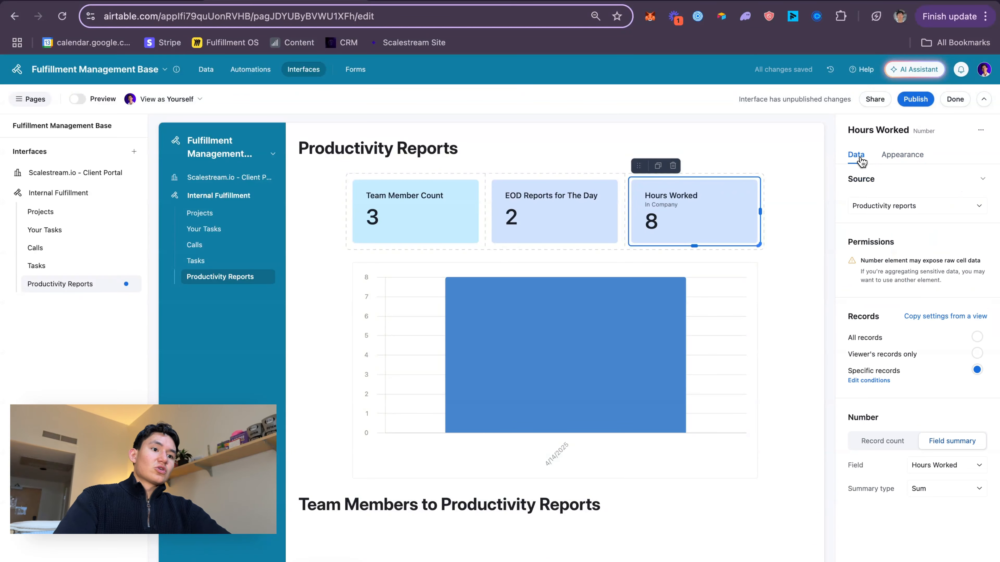
left_click(708, 175)
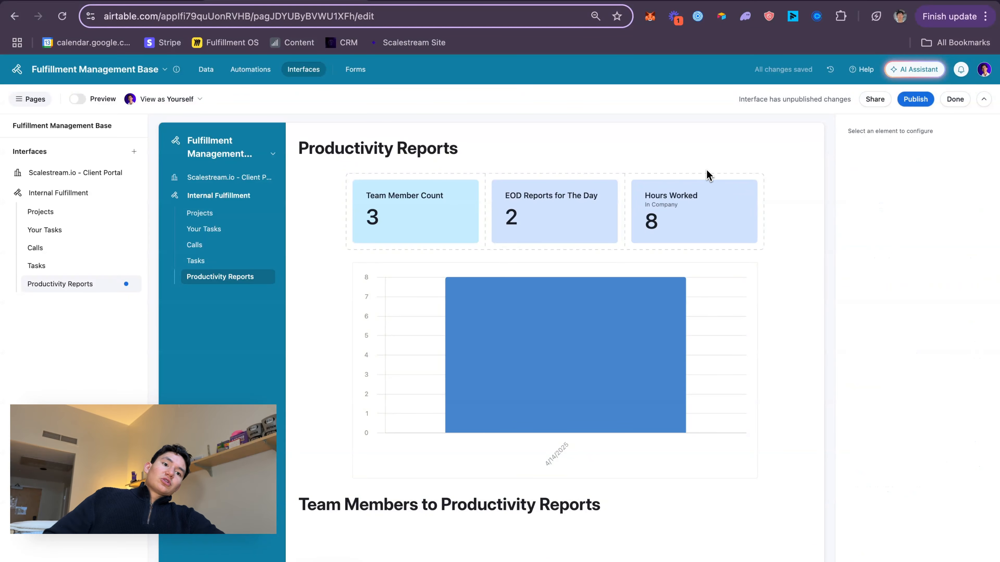
- Check the record filter conditions of the Hours Worked number element
left_click(697, 182)
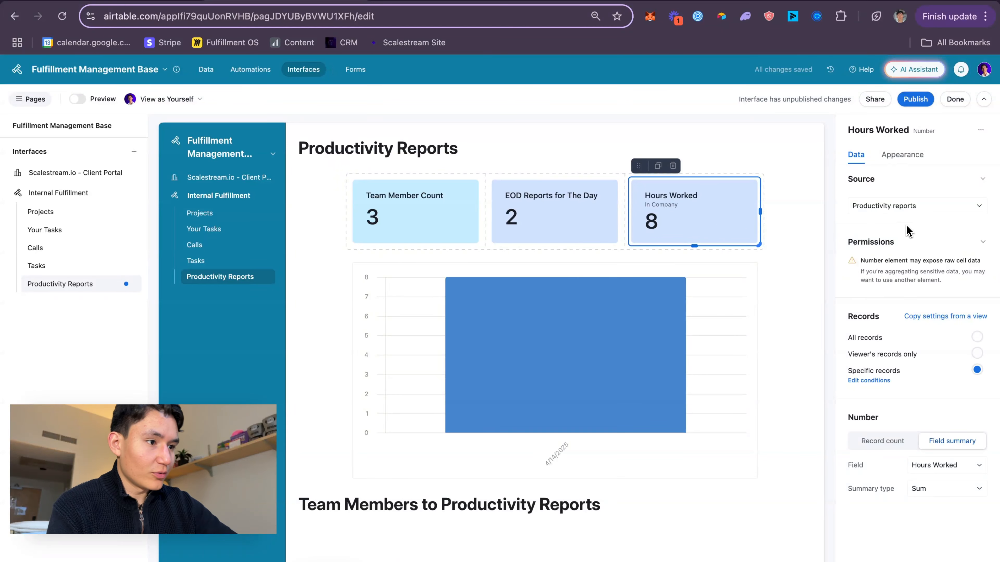
left_click(868, 380)
left_click(786, 323)
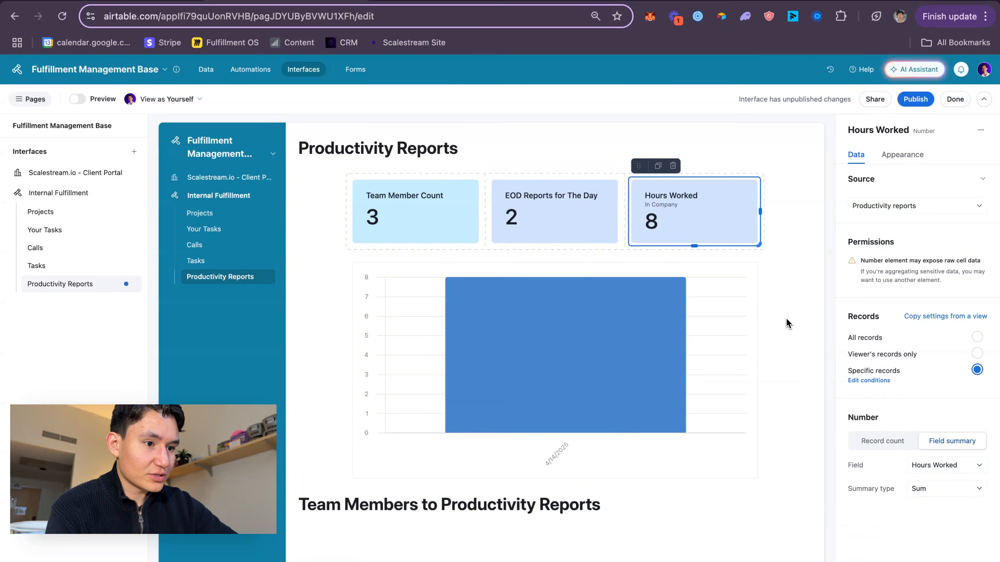
left_click(785, 323)
- Apply the Light green style to the Hours Worked number element
left_click(530, 217)
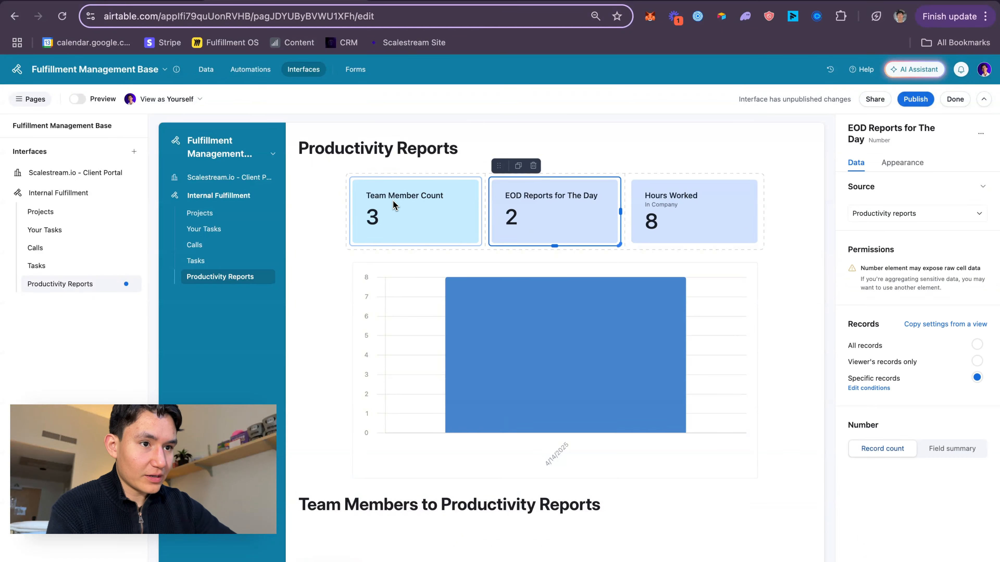
left_click(461, 212)
left_click(628, 168)
left_click(689, 185)
left_click(902, 154)
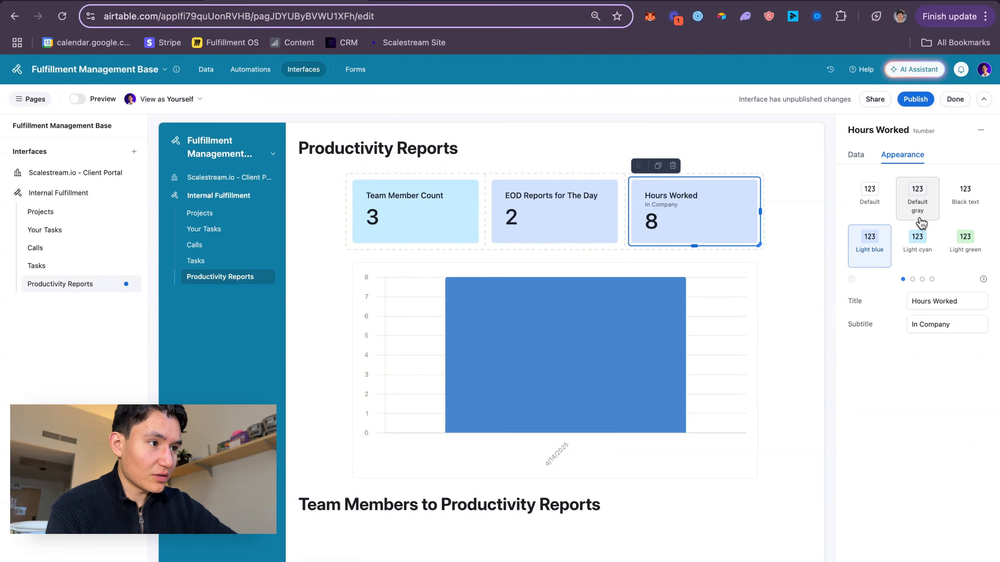
left_click(966, 237)
left_click(797, 212)
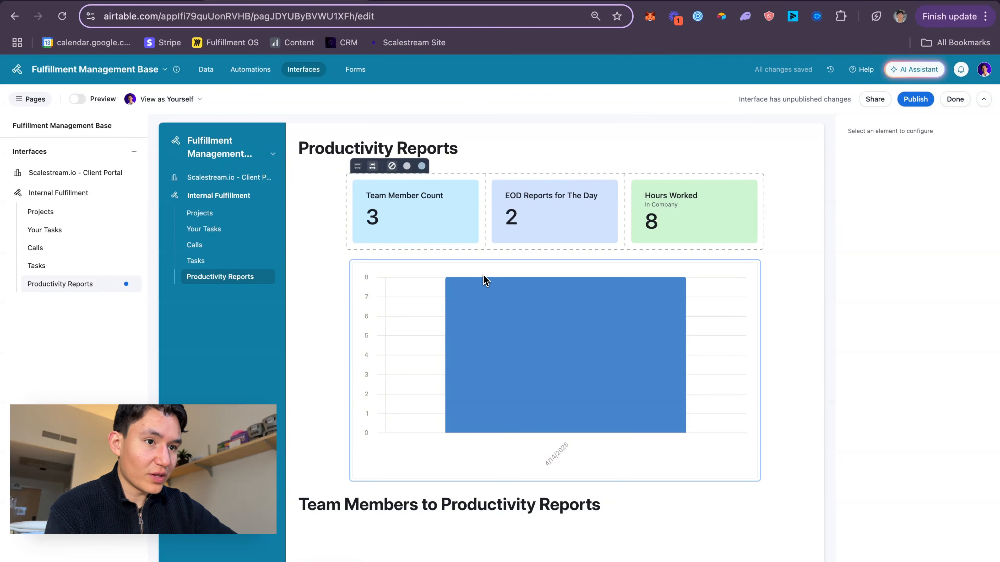
- Check the Productivity Reports plan on the Miro board, then return to the Airtable interface page
scroll(485, 281, "down", 5)
scroll(485, 281, "up", 5)
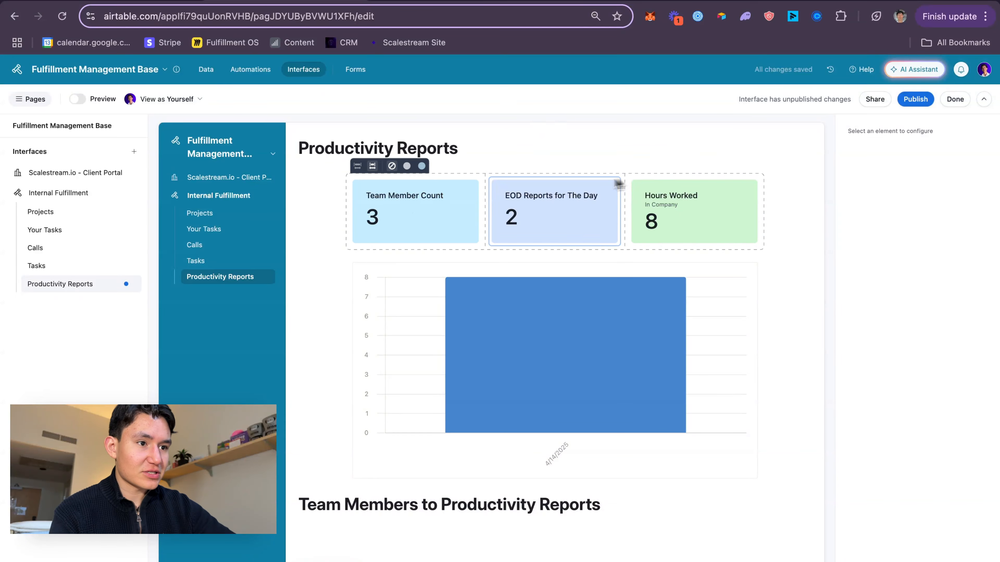
left_click(708, 154)
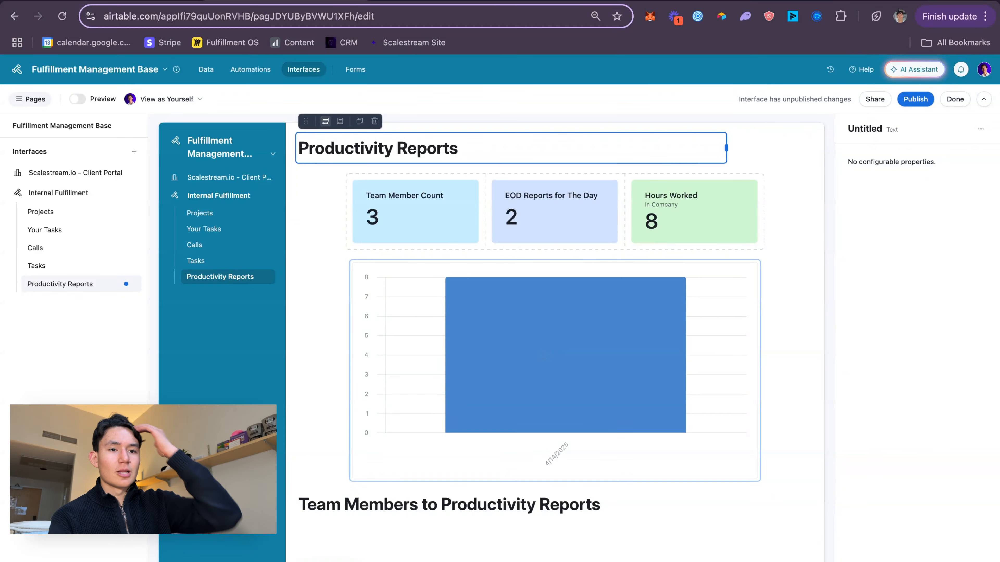
left_click(149, 1)
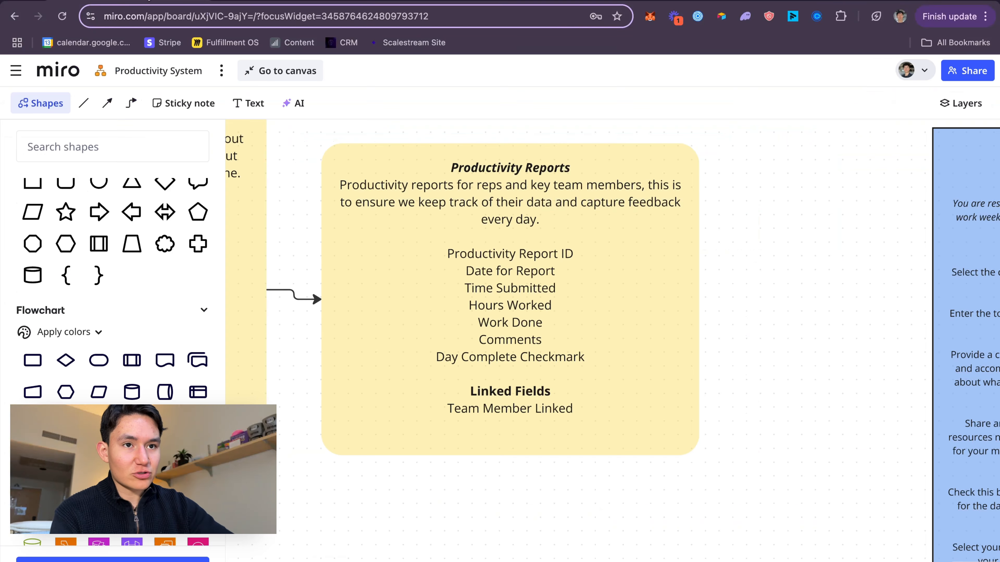
scroll(411, 221, "left", 3)
left_click(346, 0)
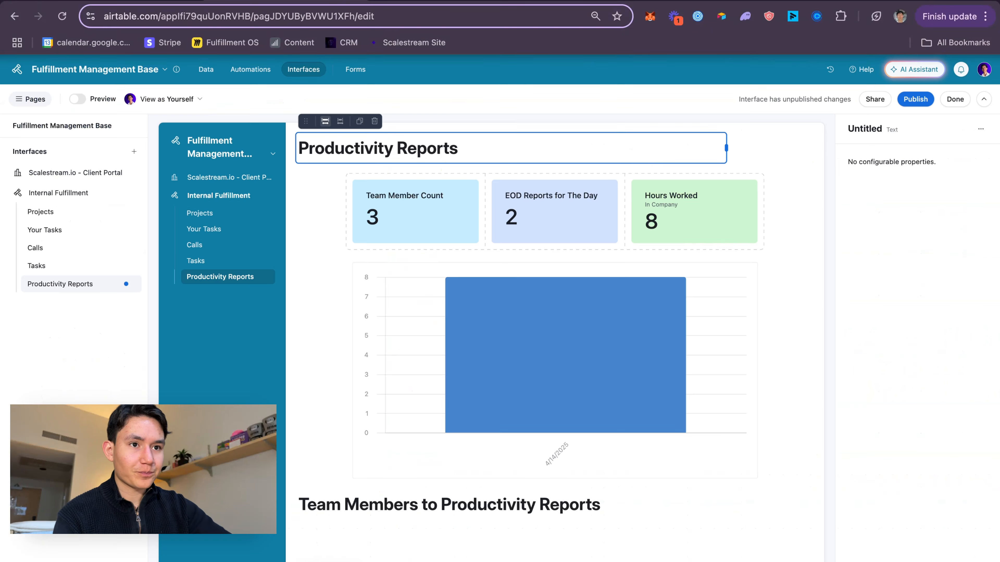
left_click(872, 152)
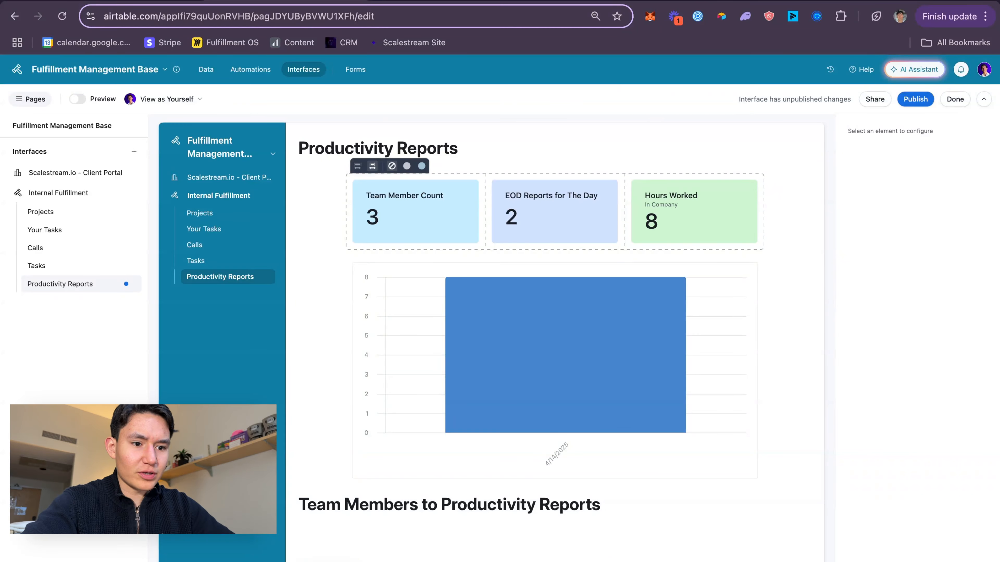
- Add a button element beside the Productivity Reports heading at the start of the page
left_click(341, 561)
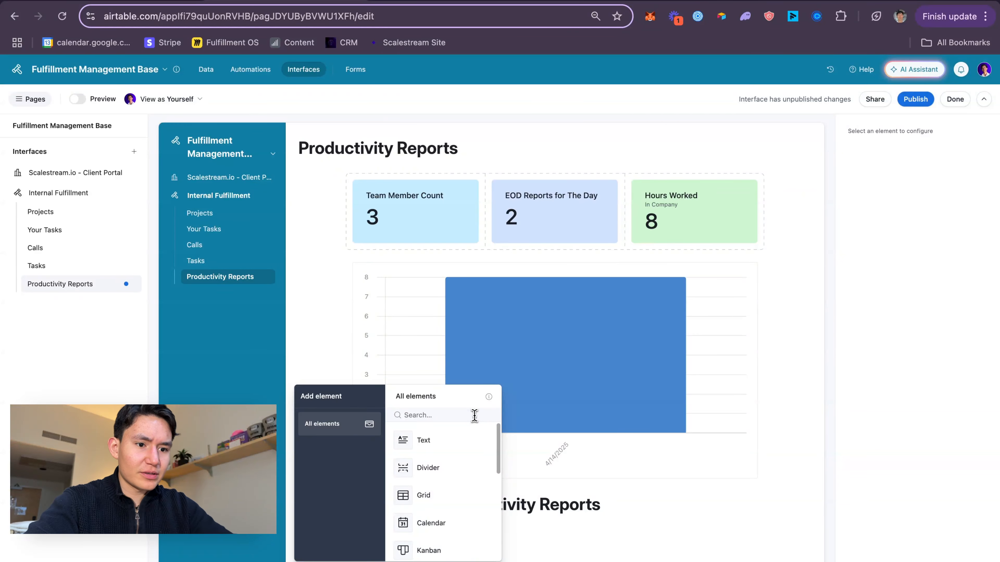
type("button")
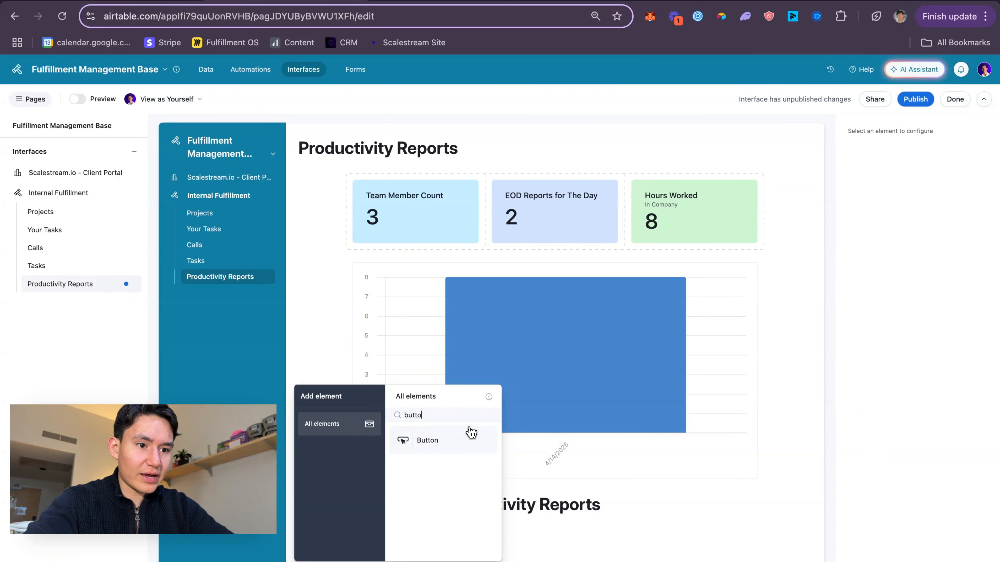
left_click(468, 431)
left_click(759, 162)
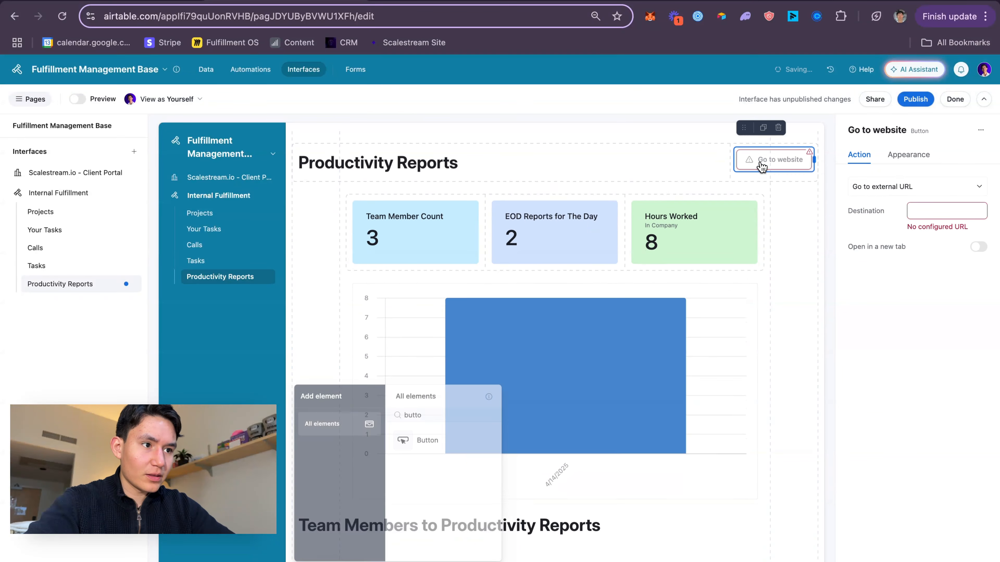
- Keep the button's action as Go to external URL and make it open in a new tab
left_click(908, 157)
left_click(854, 155)
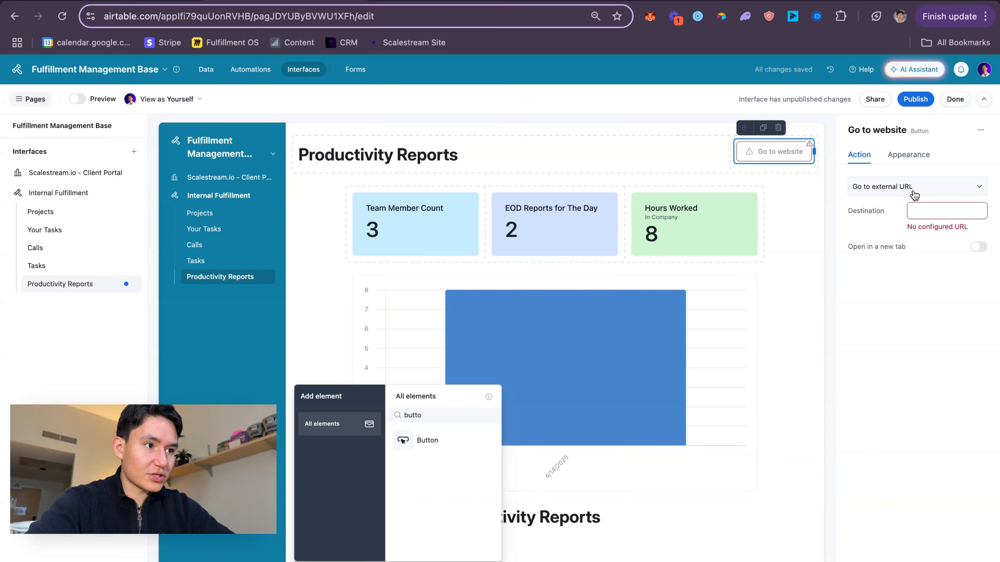
left_click(913, 189)
left_click(916, 348)
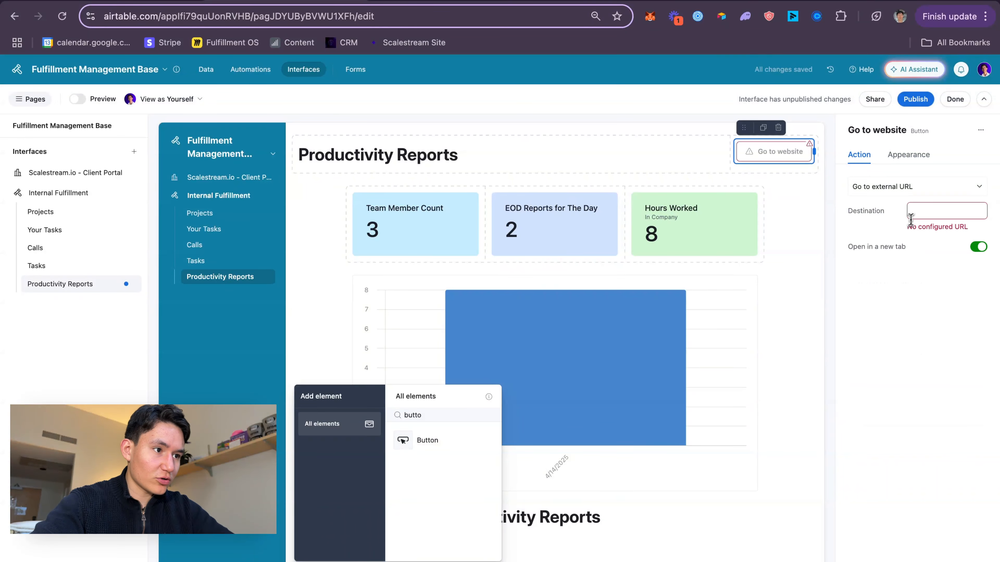
left_click(936, 214)
- Copy the share link of the EOD Report Form
left_click(359, 72)
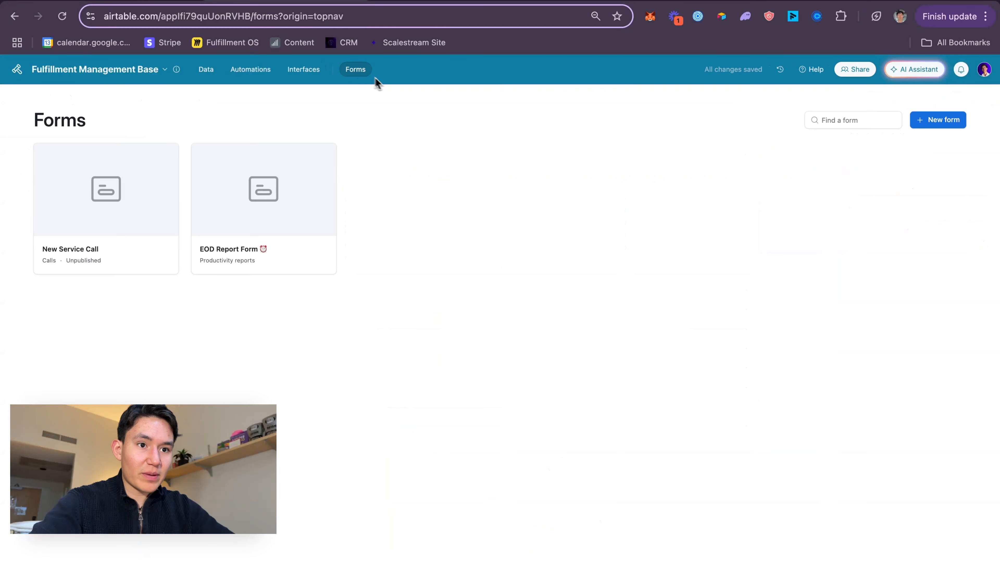
left_click(207, 212)
left_click(849, 99)
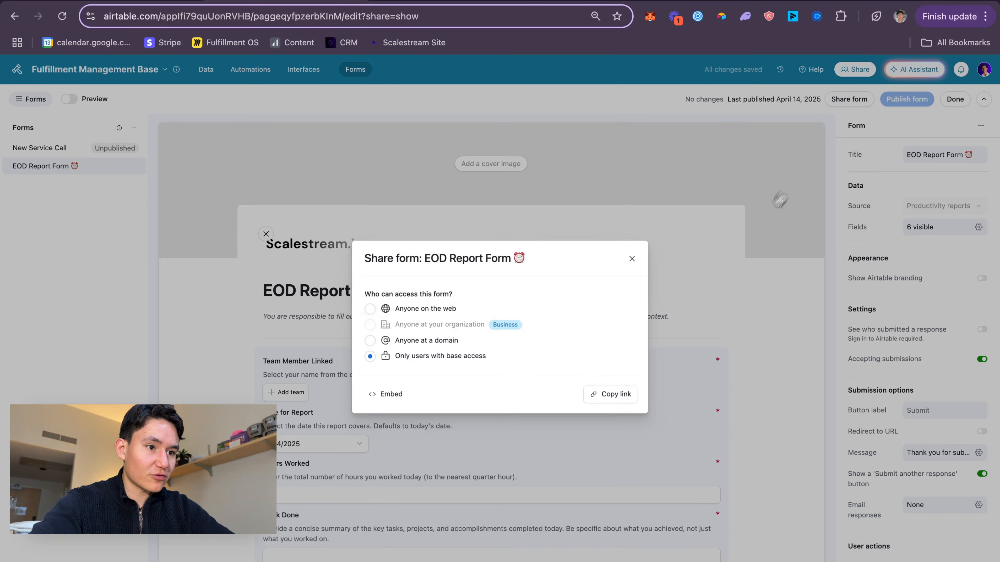
left_click(604, 390)
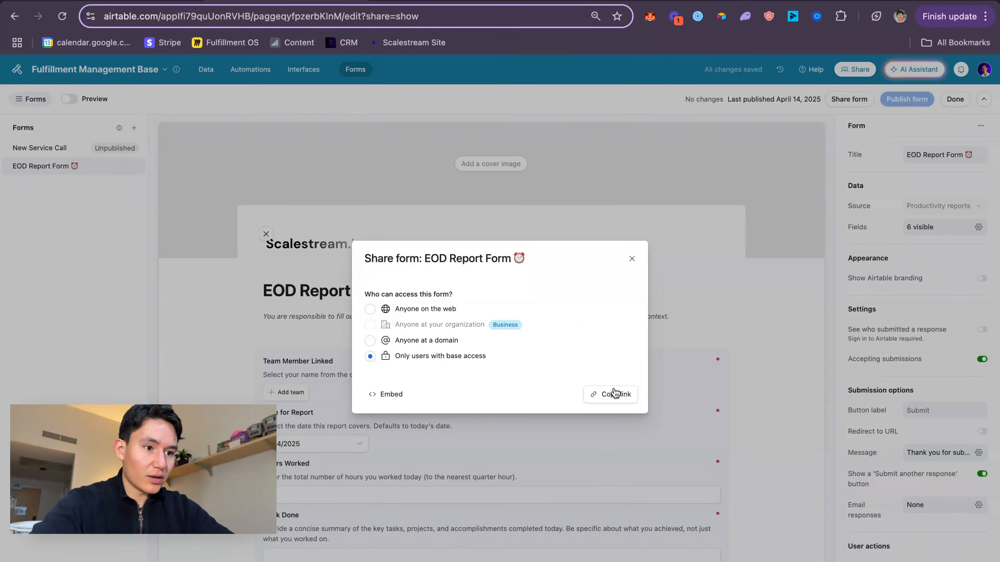
left_click(401, 157)
- Paste the form link as the destination of the Productivity Reports page's button and turn off opening it in a new tab
left_click(299, 71)
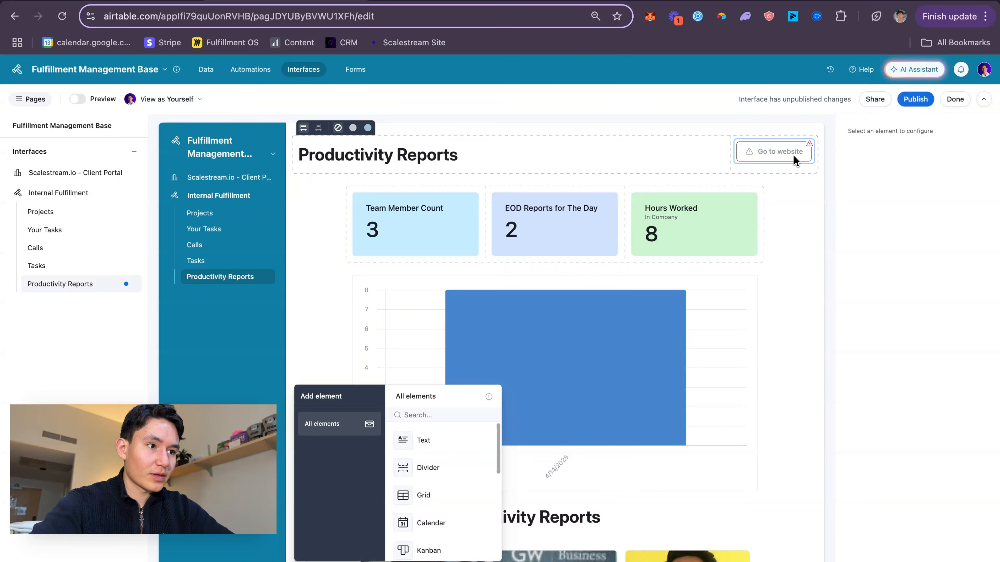
left_click(769, 151)
left_click(942, 211)
key("cmd+v")
left_click(953, 333)
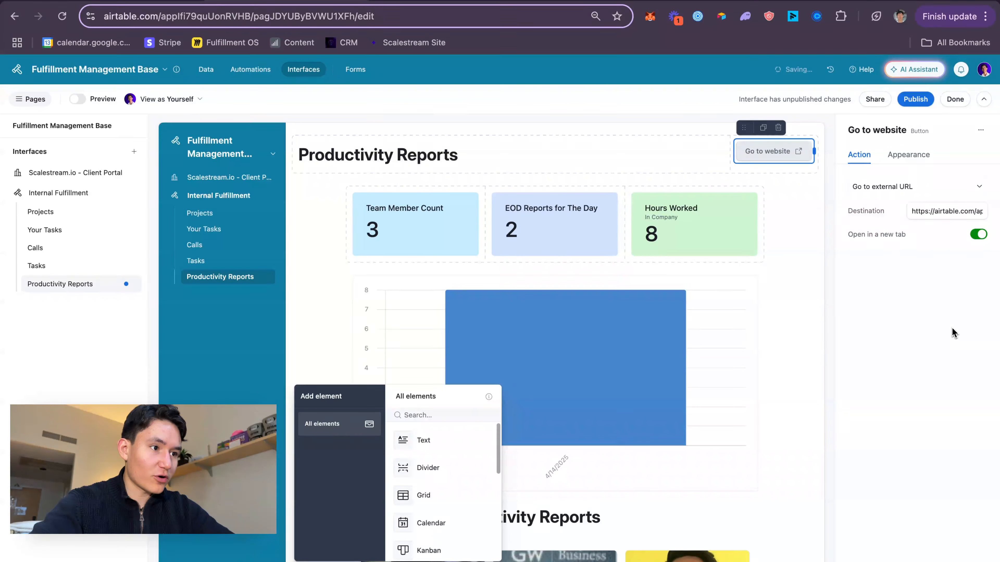
left_click(978, 236)
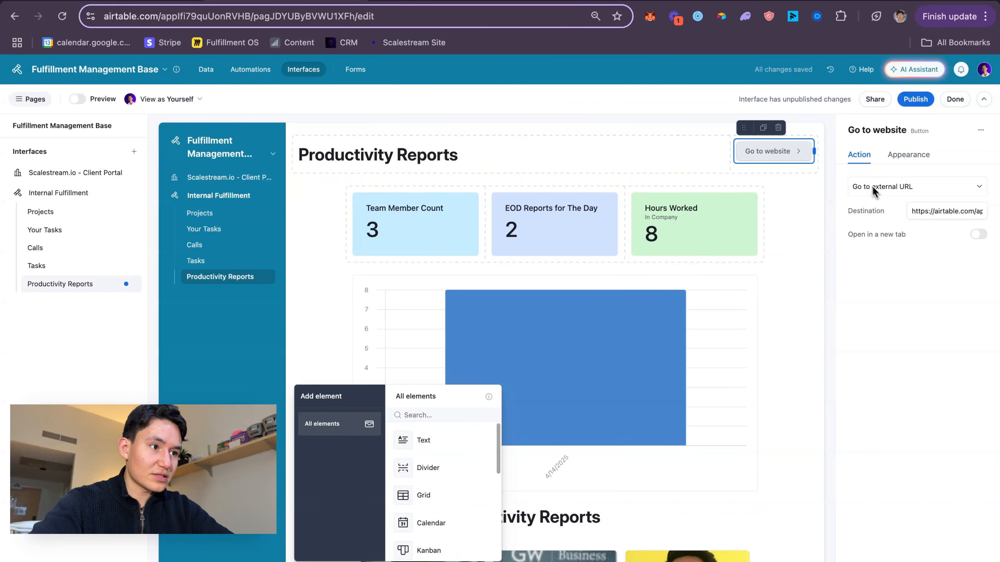
- Change the color of the button beside the Productivity Reports heading to Charcoal
left_click(908, 155)
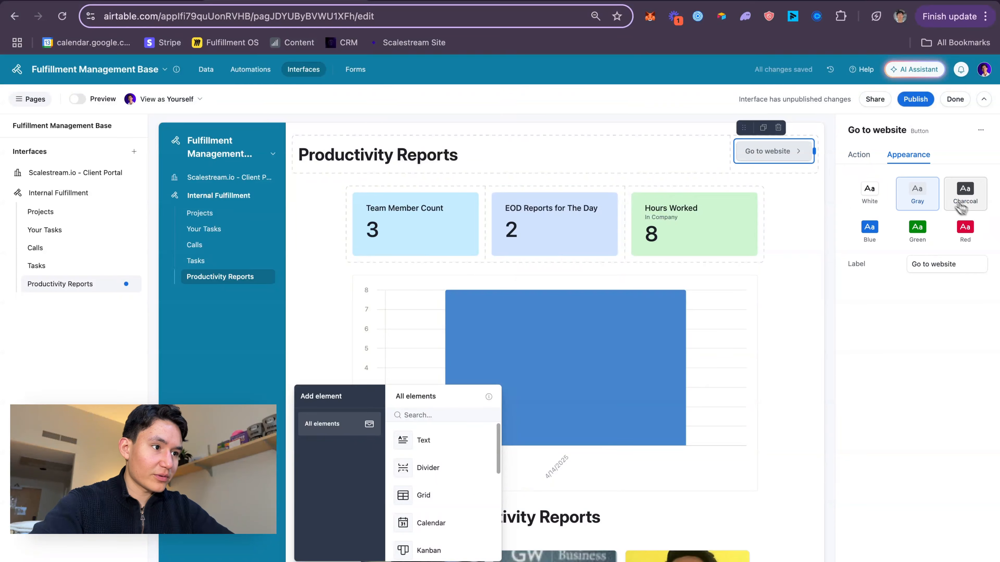
left_click(817, 210)
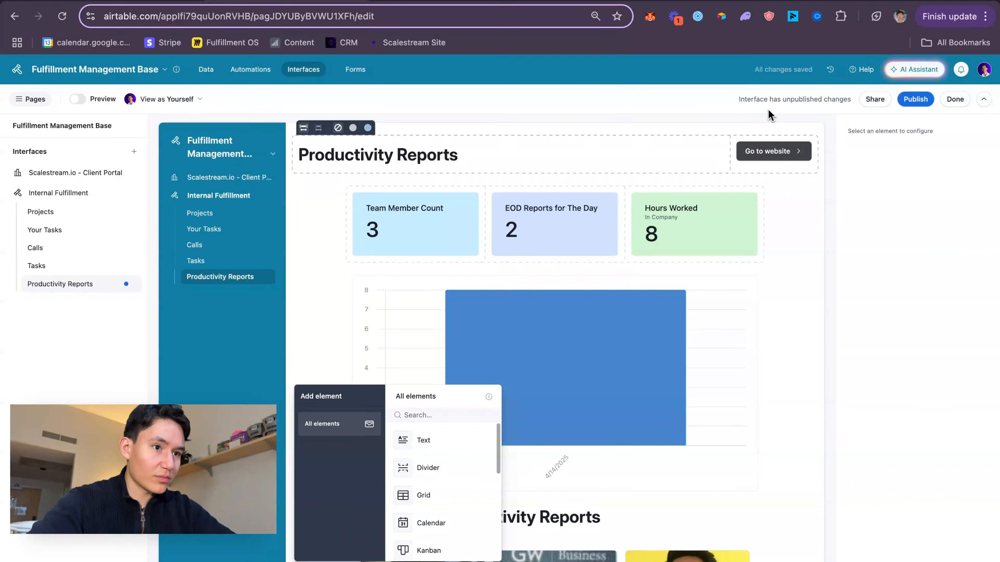
- Check the EOD Report Form's submission options, and copy the share link of the Internal Fulfillment interface
left_click(259, 77)
left_click(353, 69)
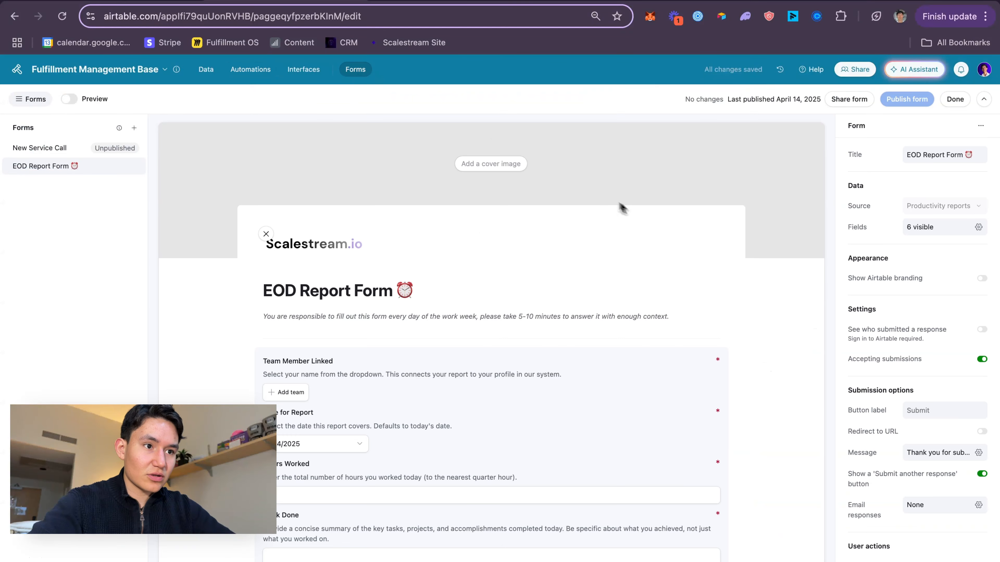
scroll(529, 364, "down", 6)
left_click(313, 72)
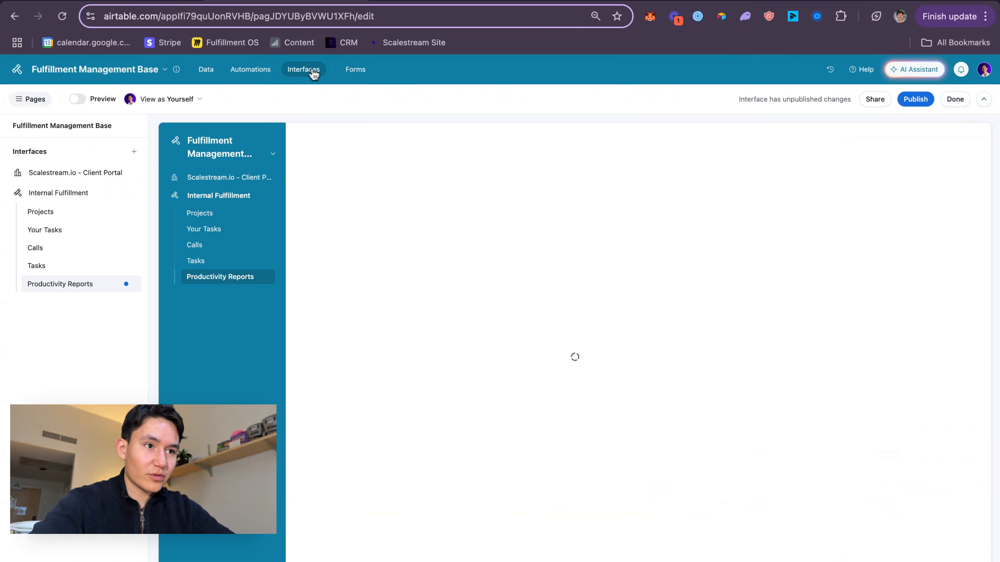
left_click(875, 99)
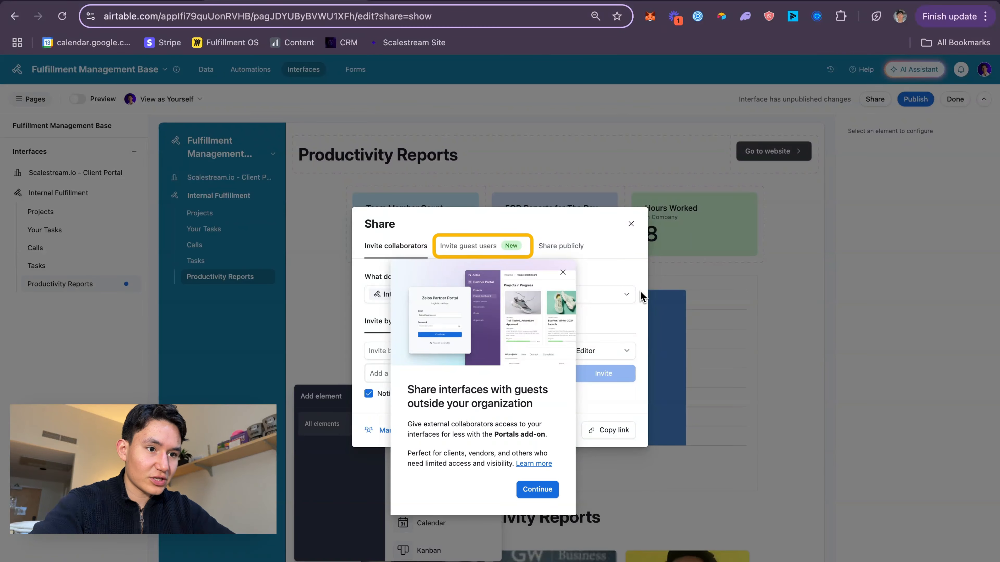
left_click(562, 273)
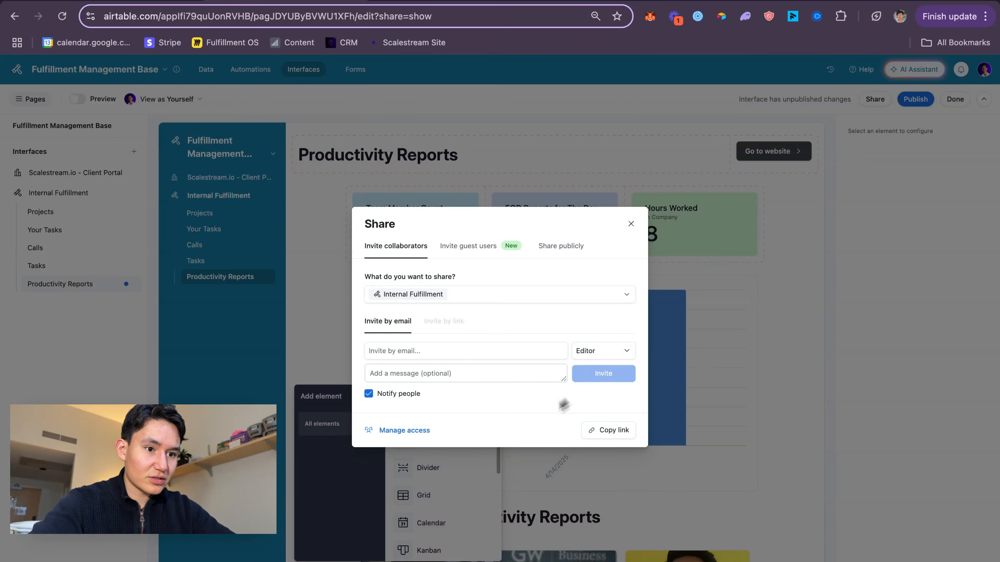
left_click(617, 435)
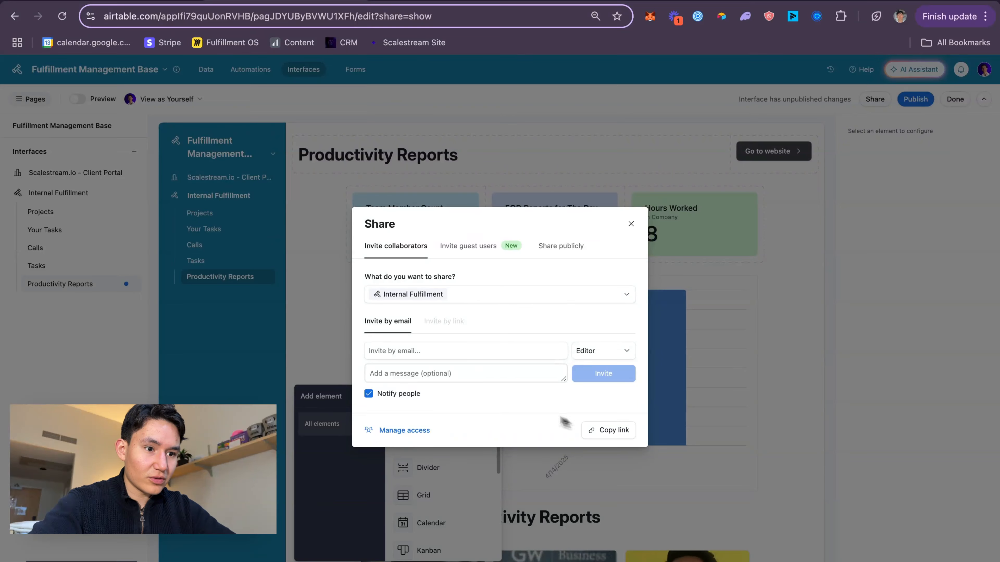
left_click(609, 193)
- Turn on Redirect to URL for the EOD Report Form, save the copied interface link as its URL, and publish the form
left_click(355, 71)
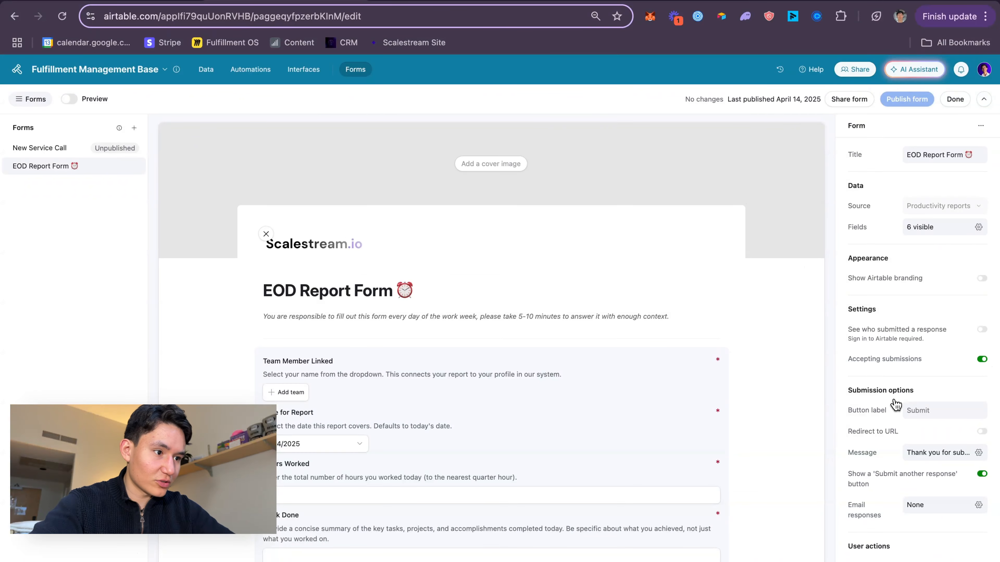
left_click(964, 435)
left_click(952, 453)
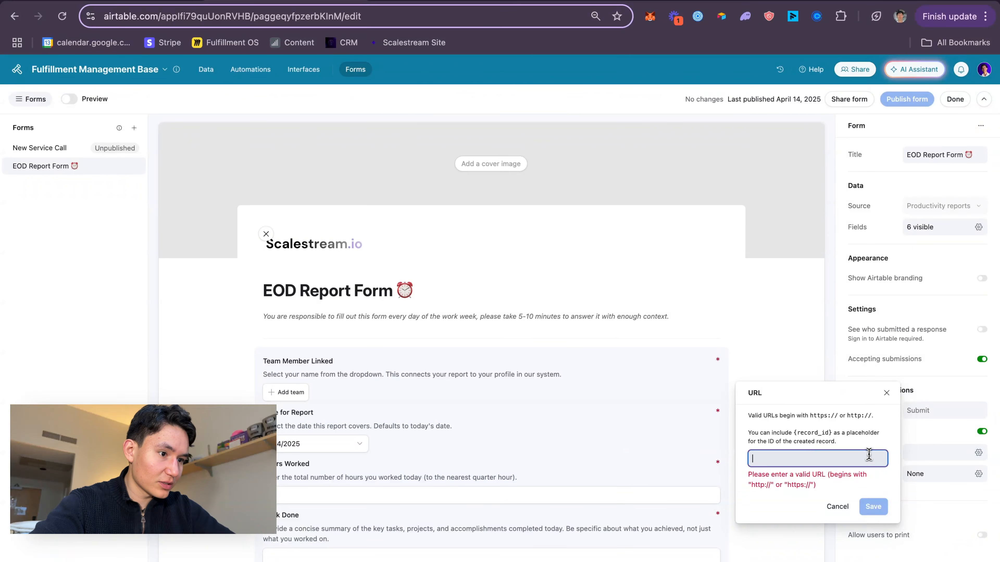
key("super+v")
left_click(872, 470)
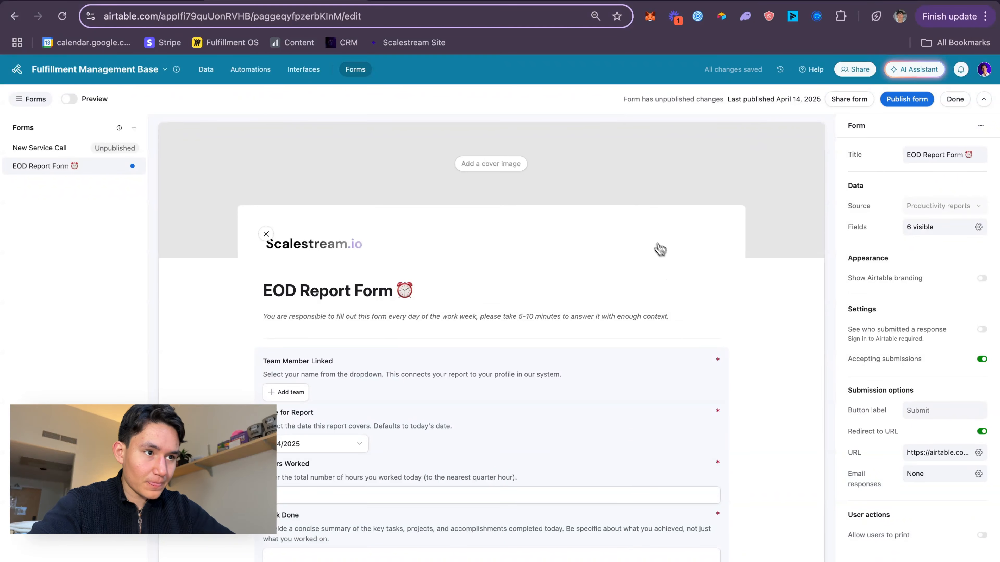
left_click(953, 99)
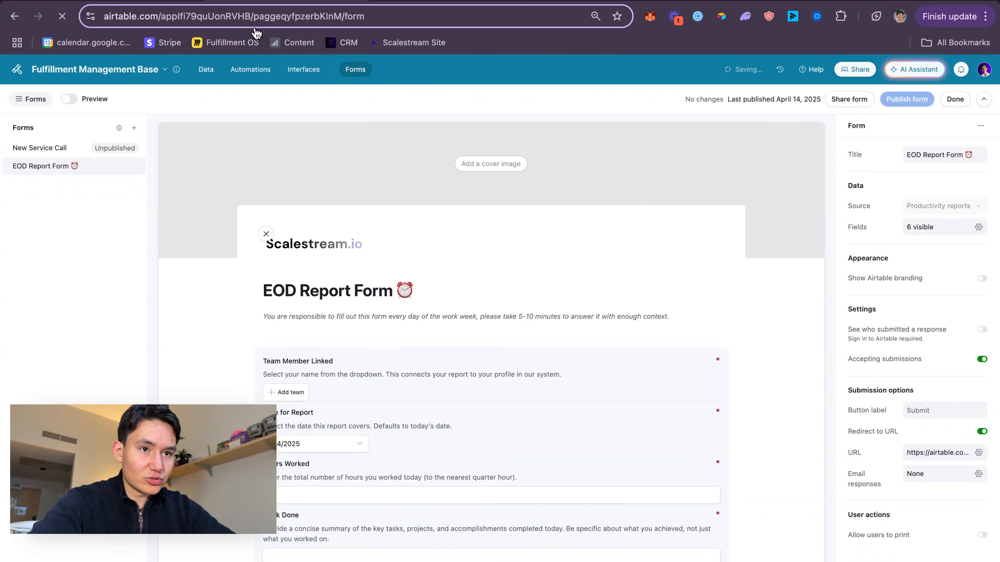
- Return to the Productivity Reports page in the interface editor and preview it
left_click(15, 19)
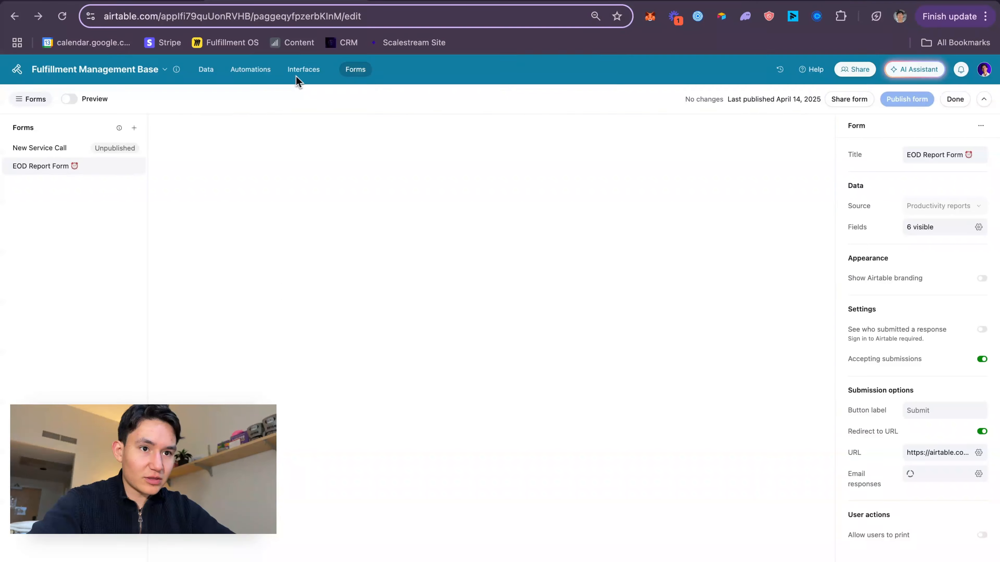
left_click(304, 70)
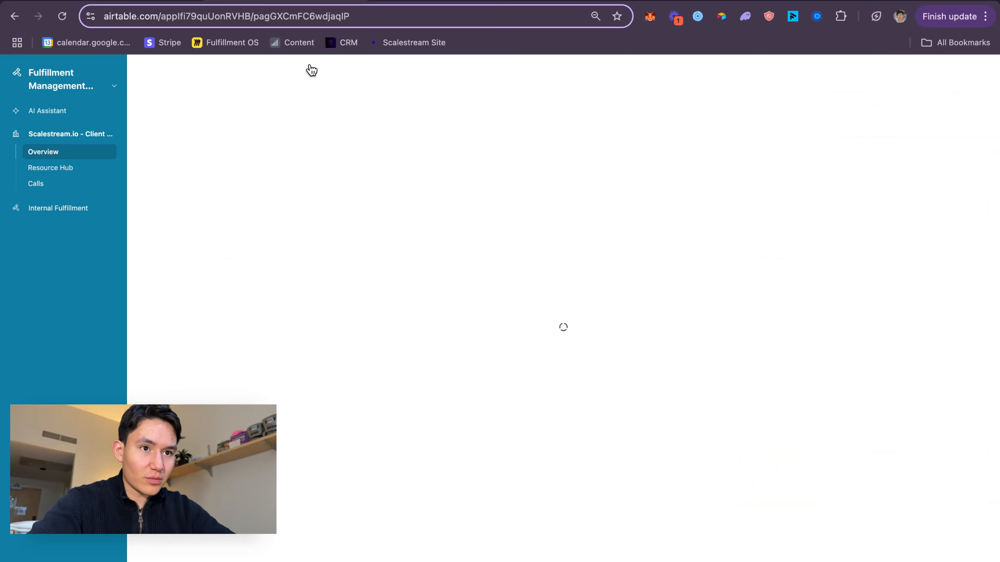
left_click(46, 213)
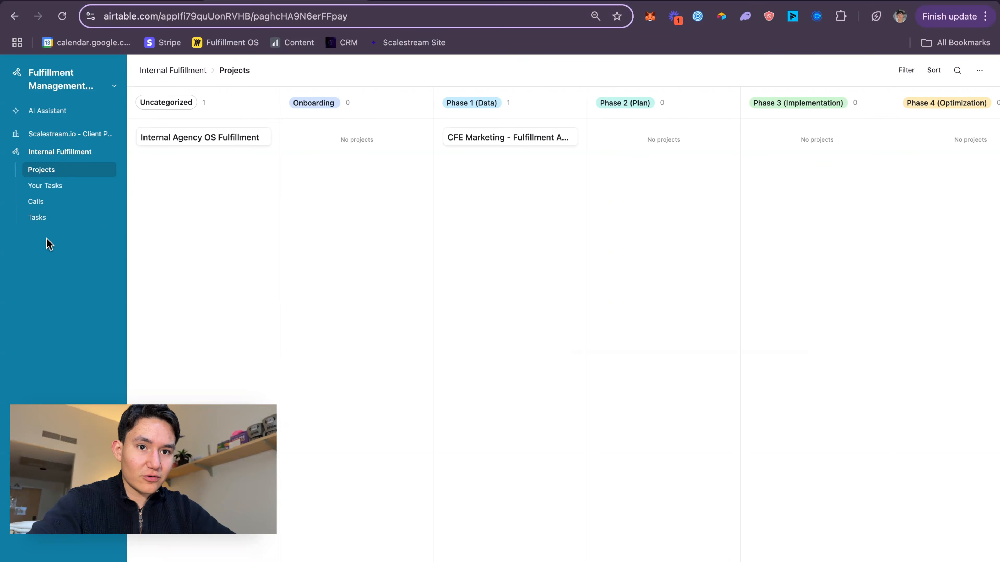
left_click(50, 217)
left_click(73, 75)
left_click(80, 112)
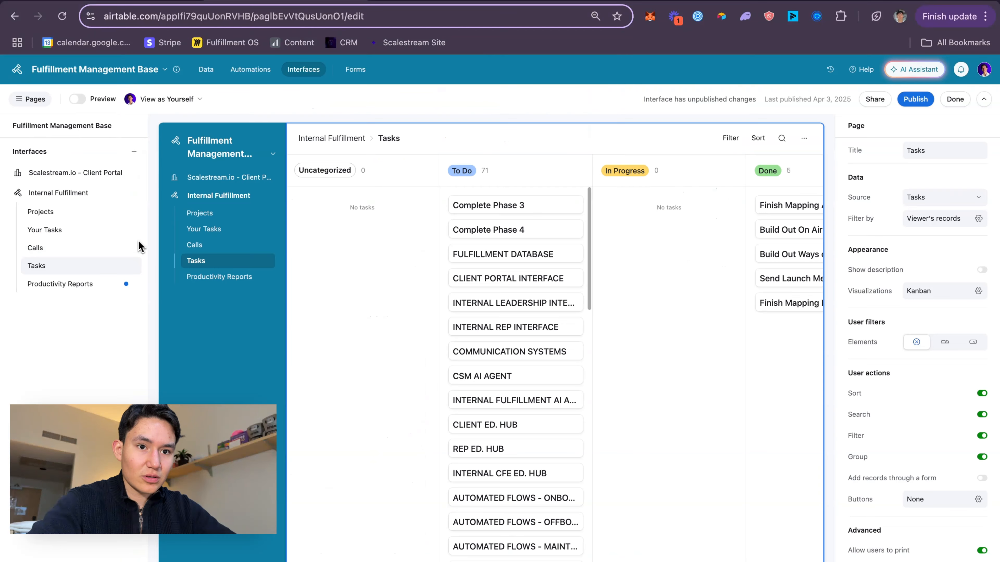
left_click(93, 292)
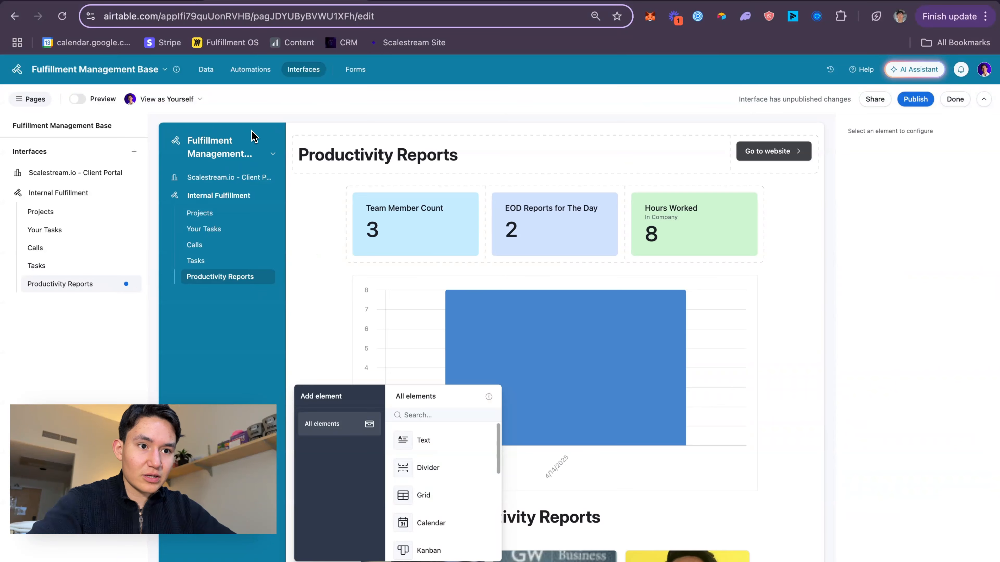
left_click(80, 101)
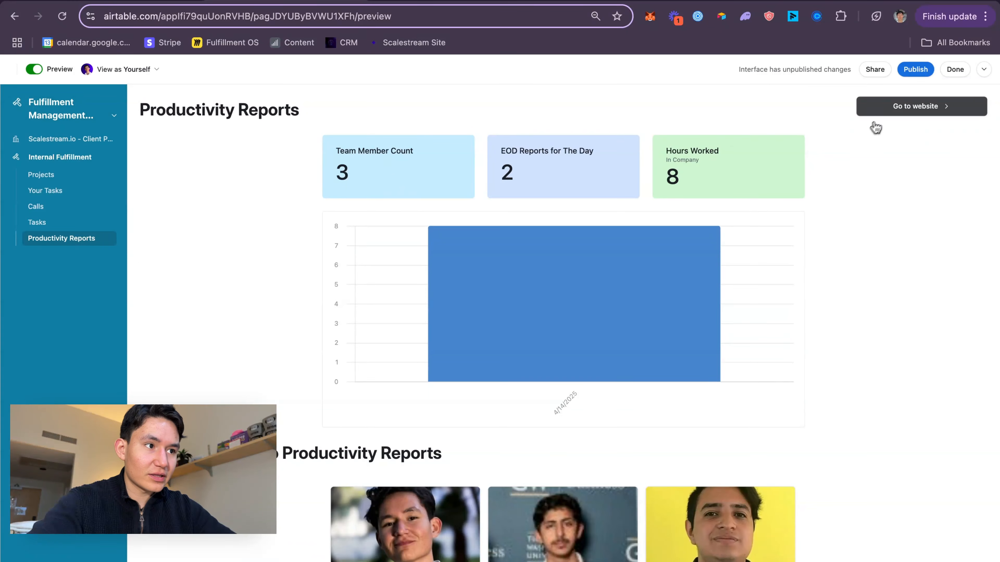
left_click(949, 70)
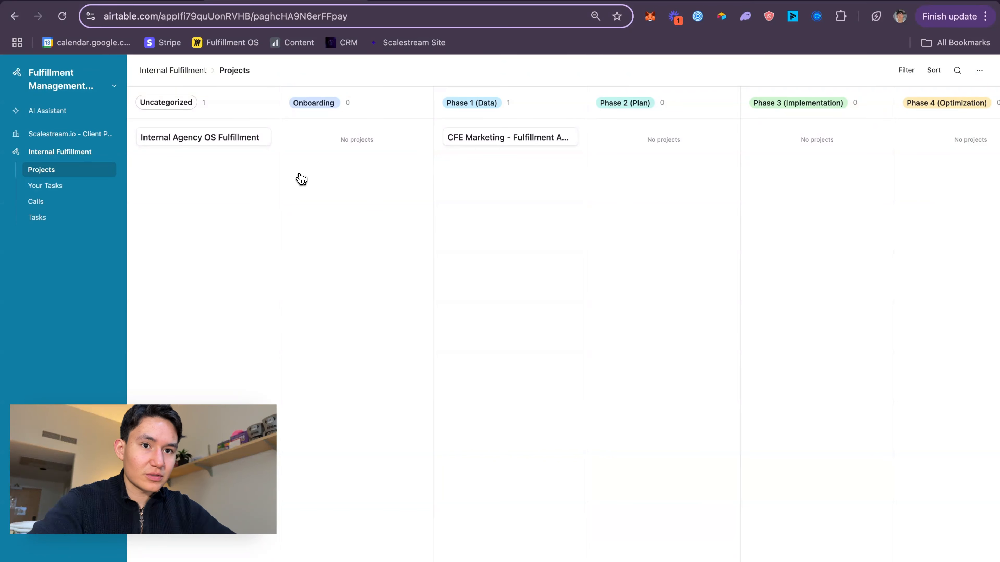
- Reopen the Productivity Reports page for editing and publish the Internal Fulfillment interface
left_click(59, 81)
left_click(53, 111)
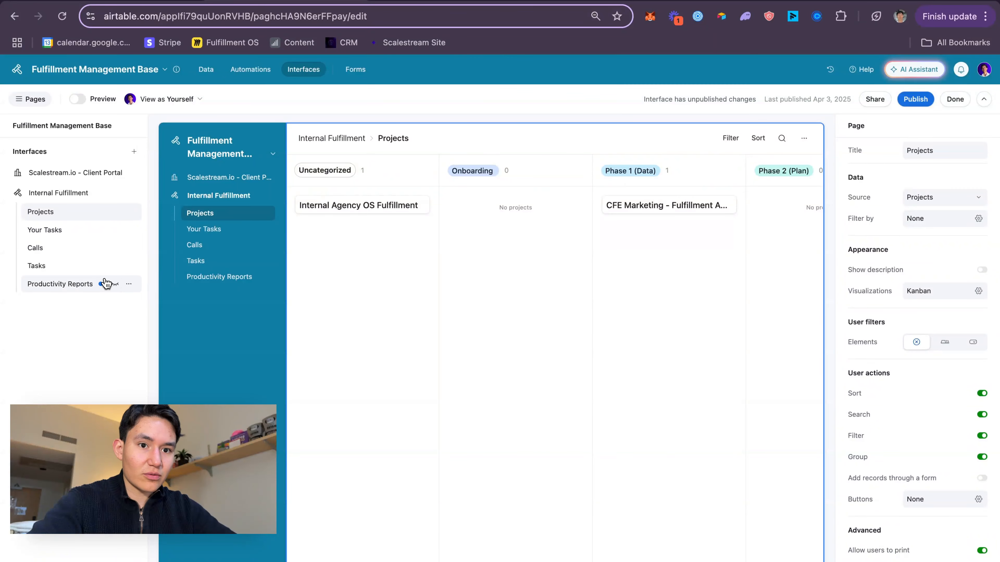
left_click(106, 284)
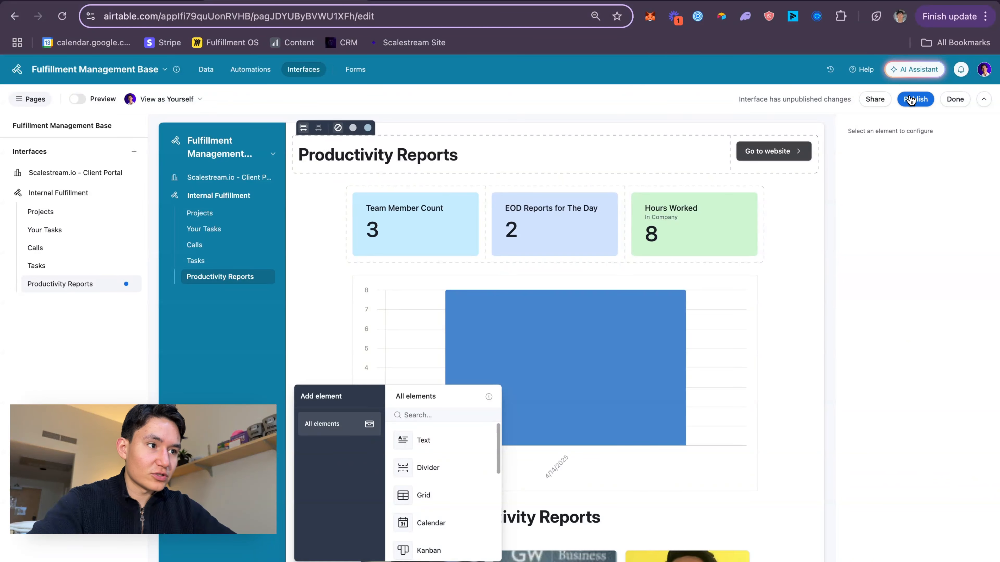
left_click(911, 99)
left_click(599, 415)
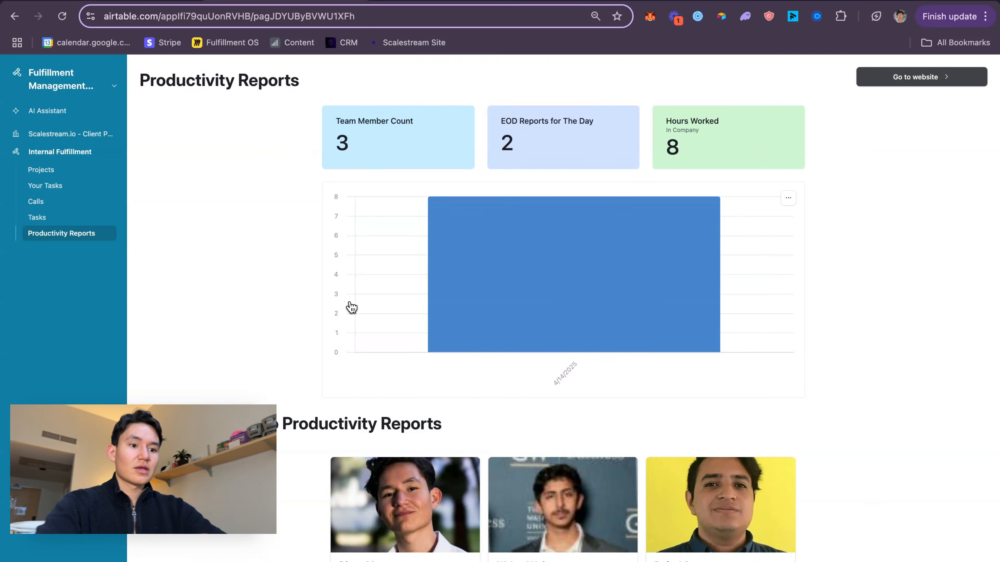
- Look over the published Productivity Reports page and enlarge the first team member's photo
scroll(348, 306, "down", 4)
scroll(461, 205, "up", 4)
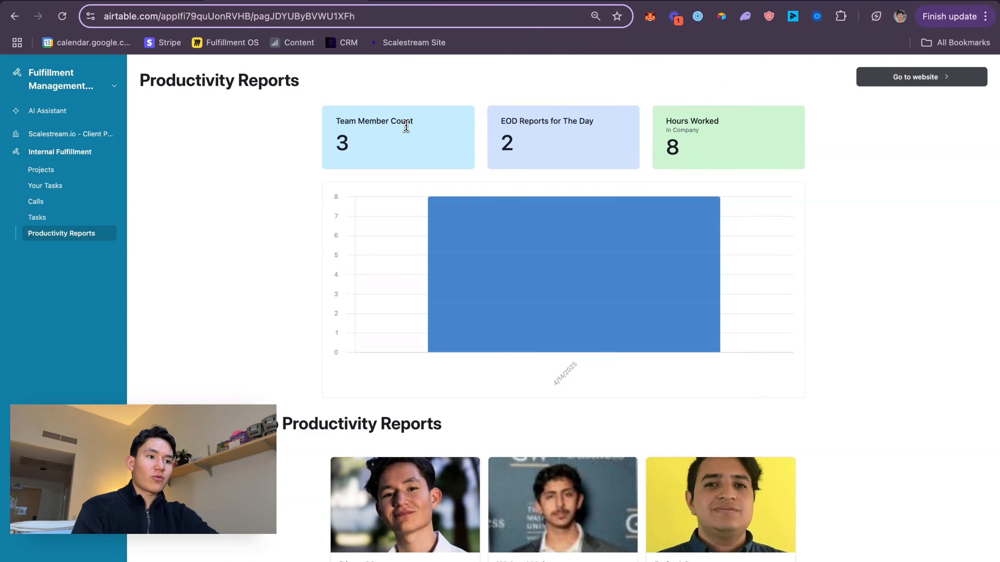
left_click(449, 480)
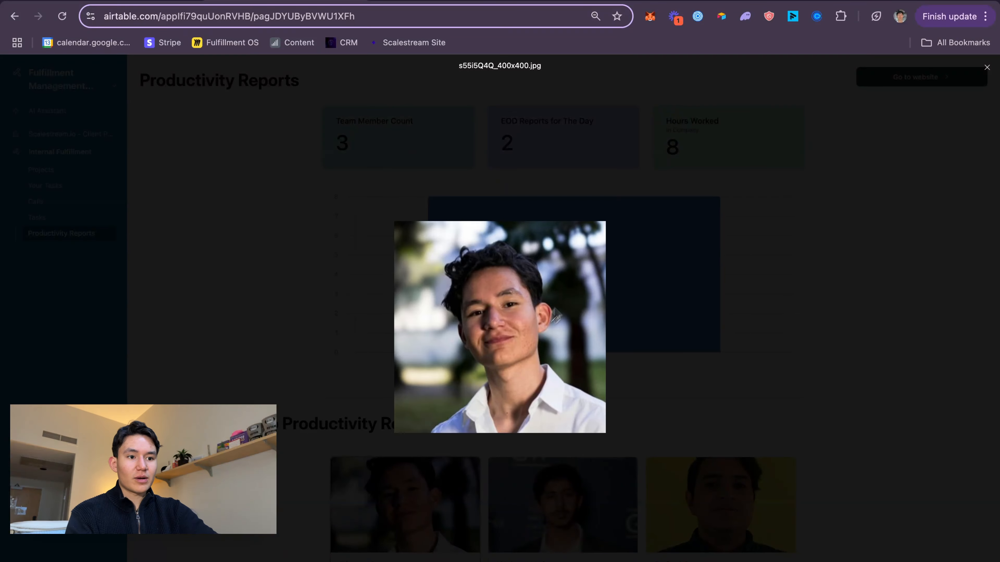
left_click(630, 262)
- Open the first team member's record from the gallery and review the productivity report listed under Reports Submitted
scroll(372, 527, "down", 4)
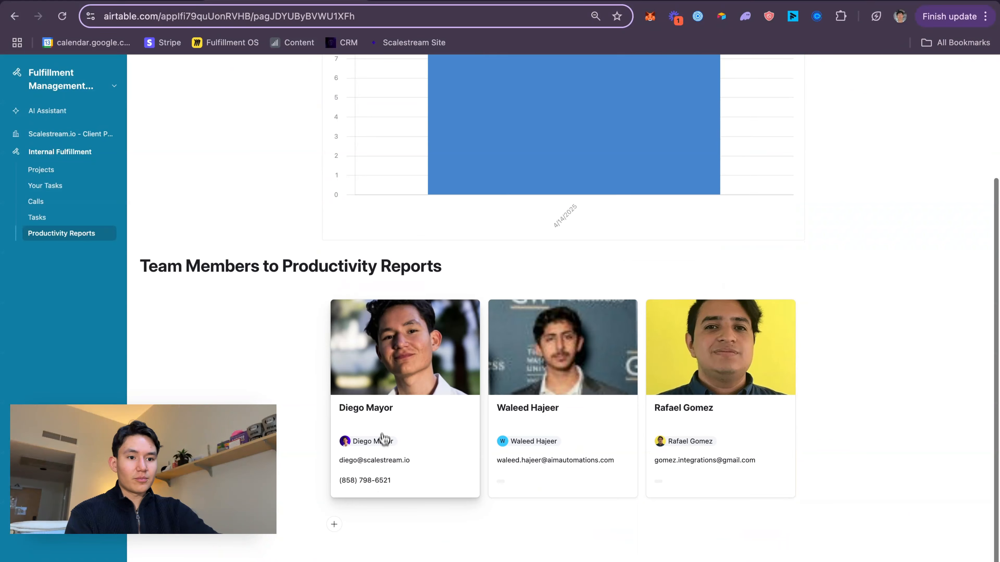
left_click(383, 438)
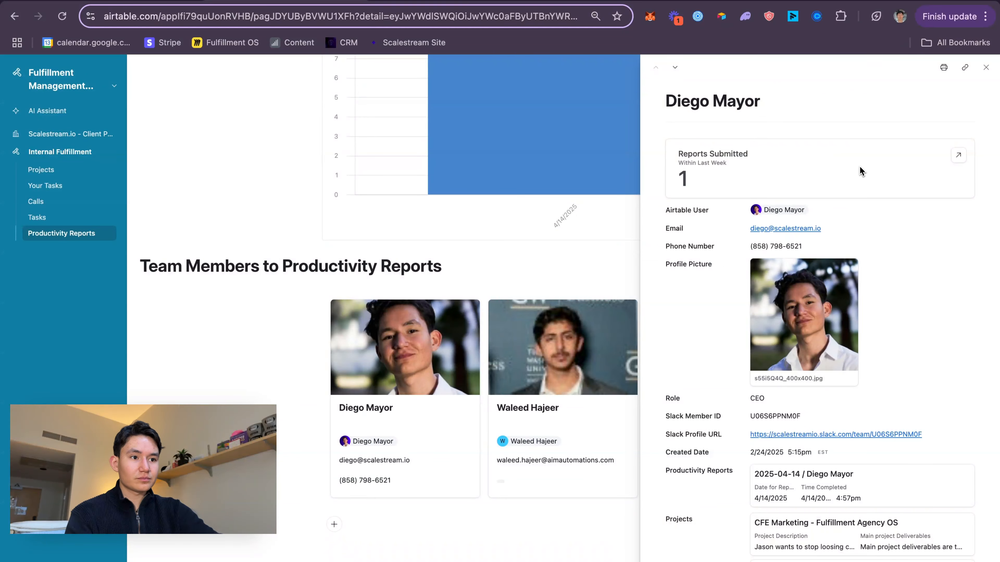
left_click(957, 154)
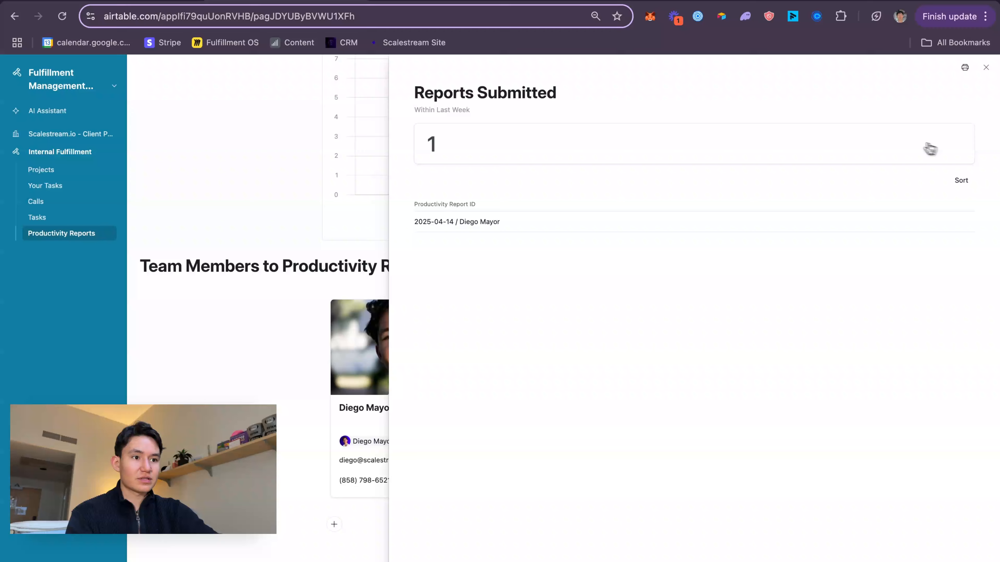
left_click(484, 221)
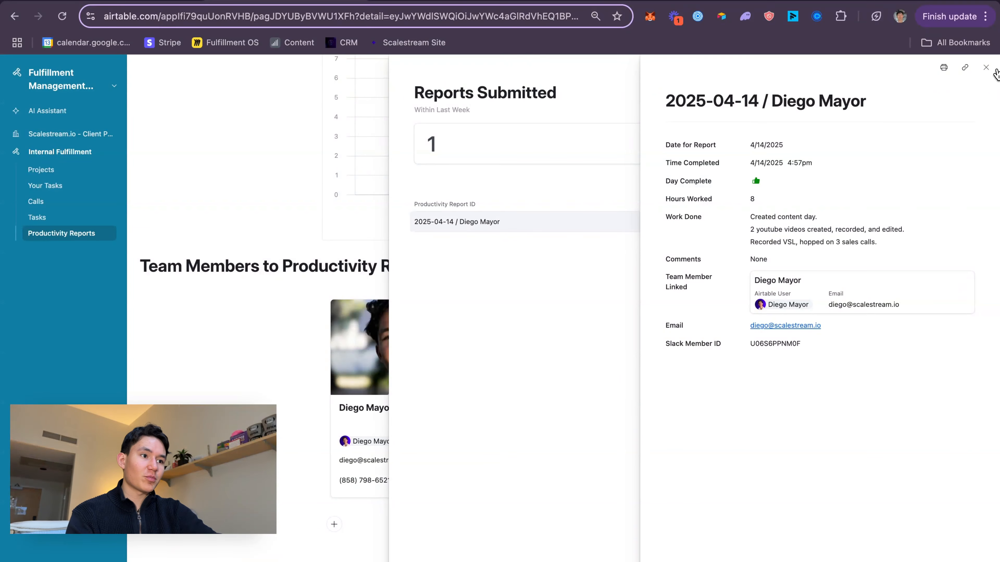
left_click(985, 68)
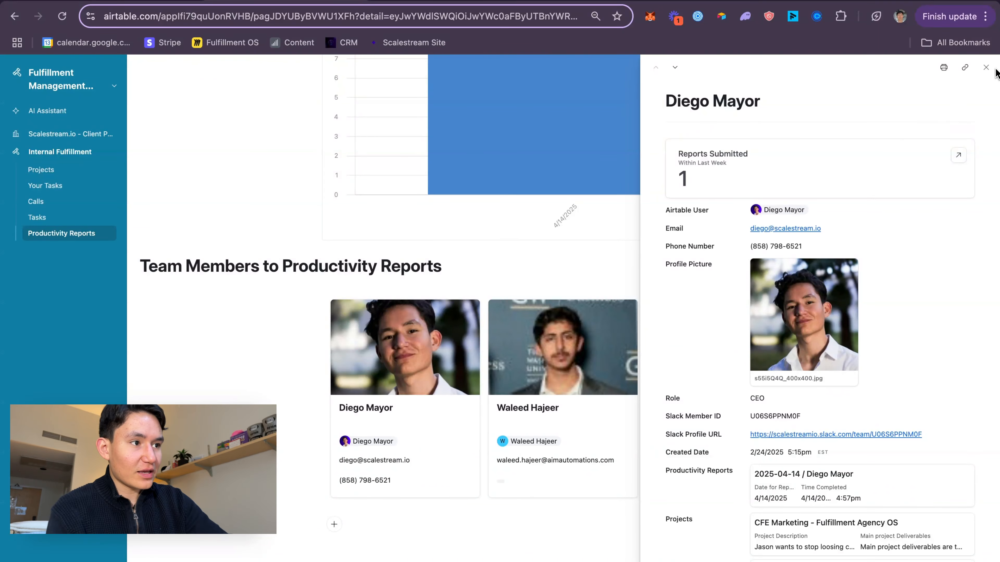
left_click(986, 68)
scroll(658, 237, "up", 5)
mouse_move(548, 228)
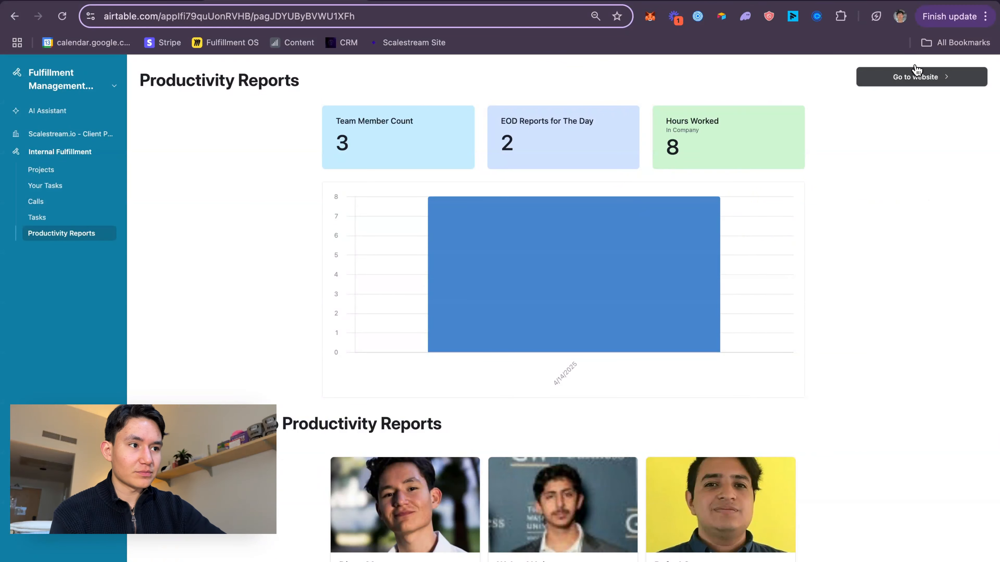
- Reopen the Productivity Reports page for editing and set the label of the button beside its heading to "Fill out EOD Report"
left_click(92, 84)
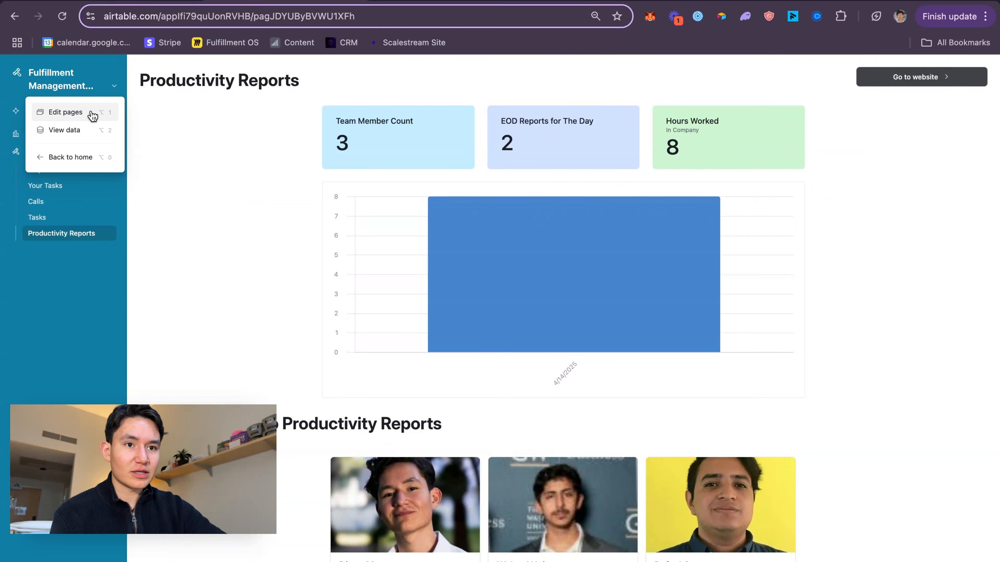
left_click(89, 111)
left_click(767, 151)
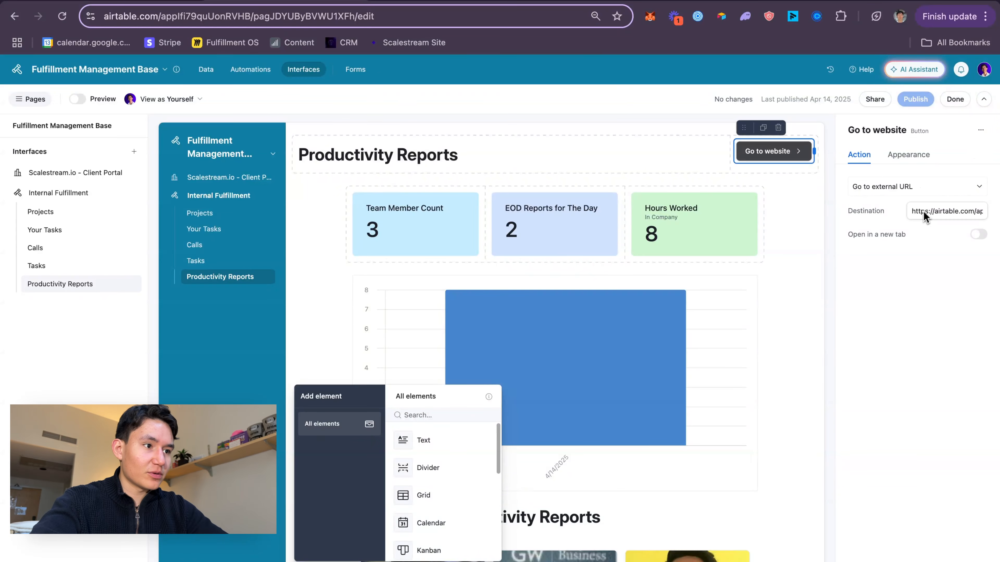
left_click(921, 161)
left_click(926, 270)
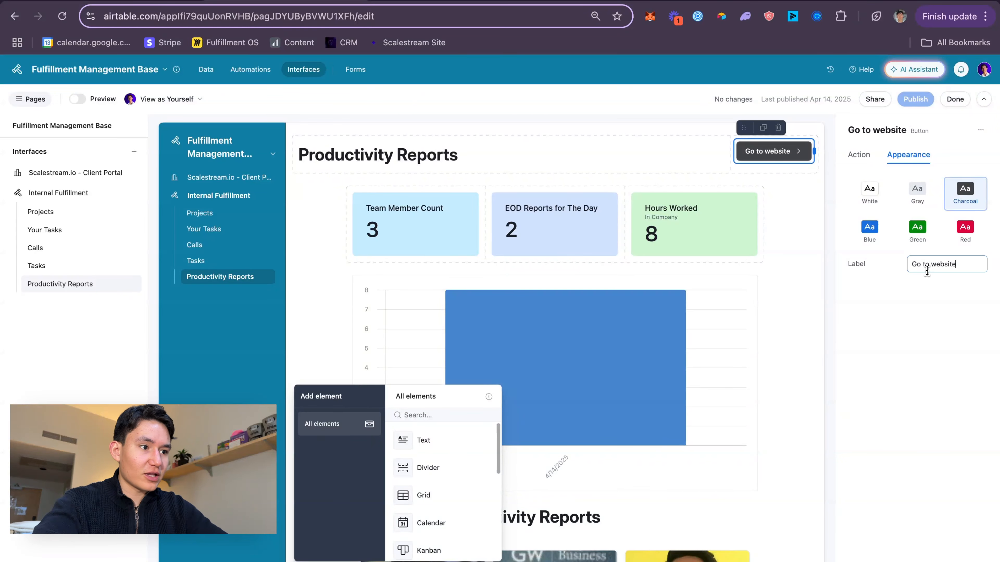
type("Fiu")
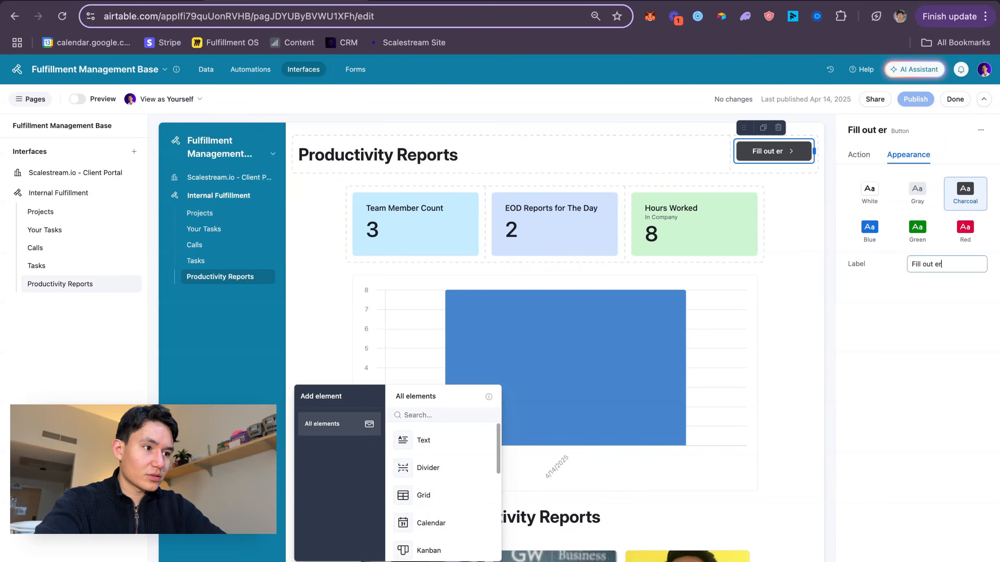
type("l out EOD R")
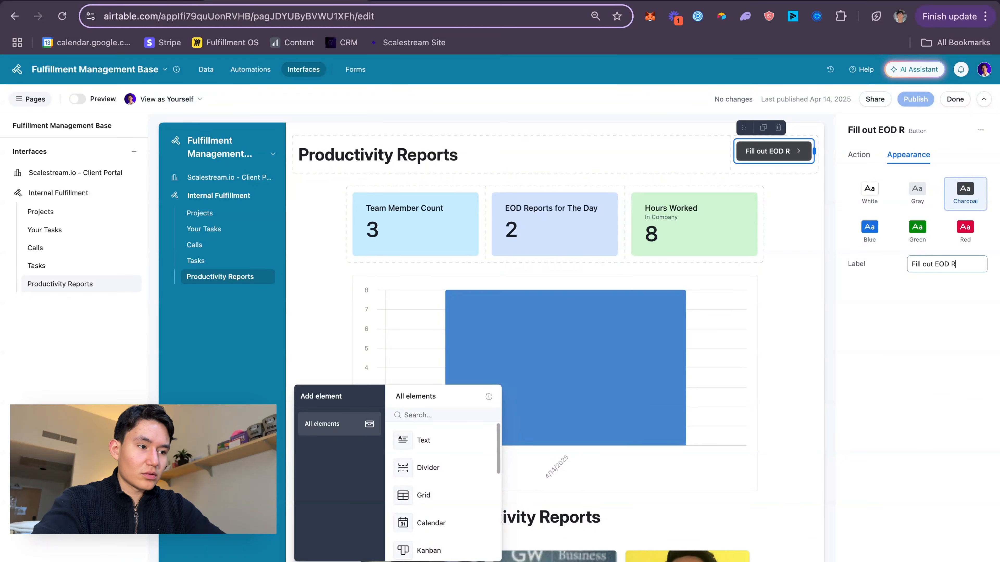
type("eport")
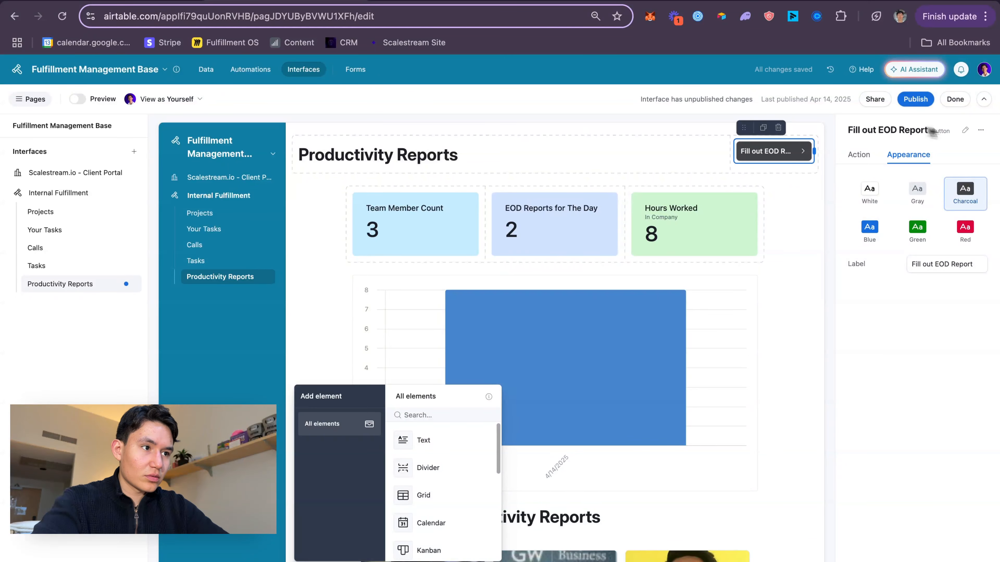
- Publish the interface with the relabelled EOD report button and finish editing the Productivity Reports page
left_click(927, 103)
left_click(599, 415)
left_click(955, 99)
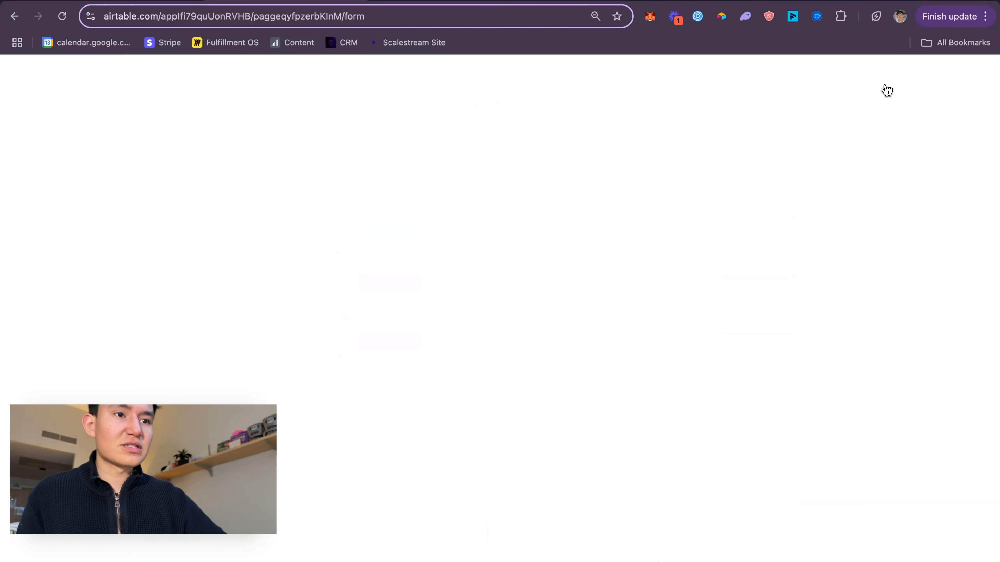
- Look over the fields of the EOD Report Form opened from the page's button, and return to the Productivity Reports page
scroll(328, 380, "down", 5)
scroll(328, 379, "up", 5)
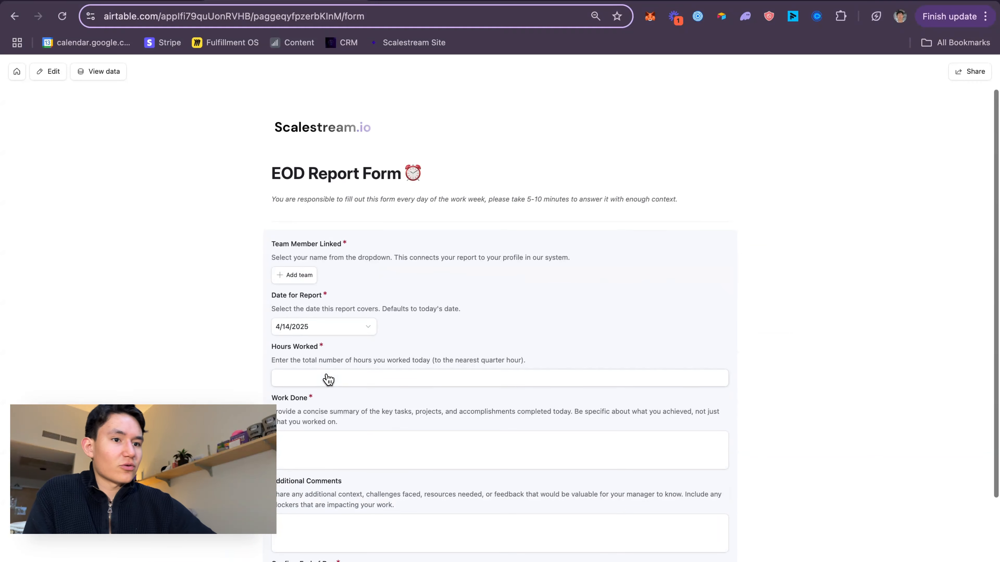
scroll(455, 165, "down", 5)
scroll(330, 251, "up", 3)
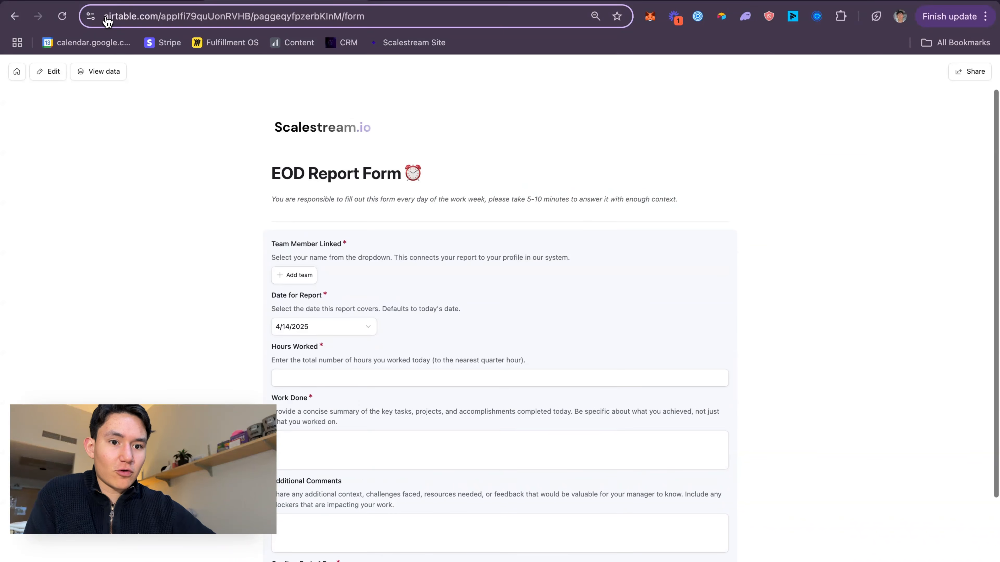
left_click(15, 16)
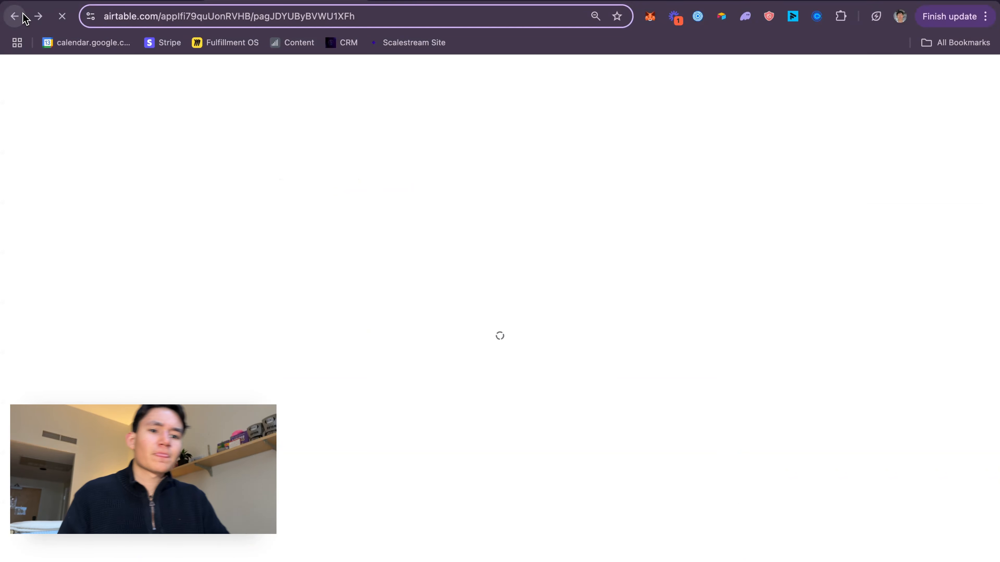
- Review the published Productivity Reports page and its hours chart, and test the "Fill out EOD Report" button once more before returning
scroll(362, 338, "down", 4)
scroll(360, 337, "up", 4)
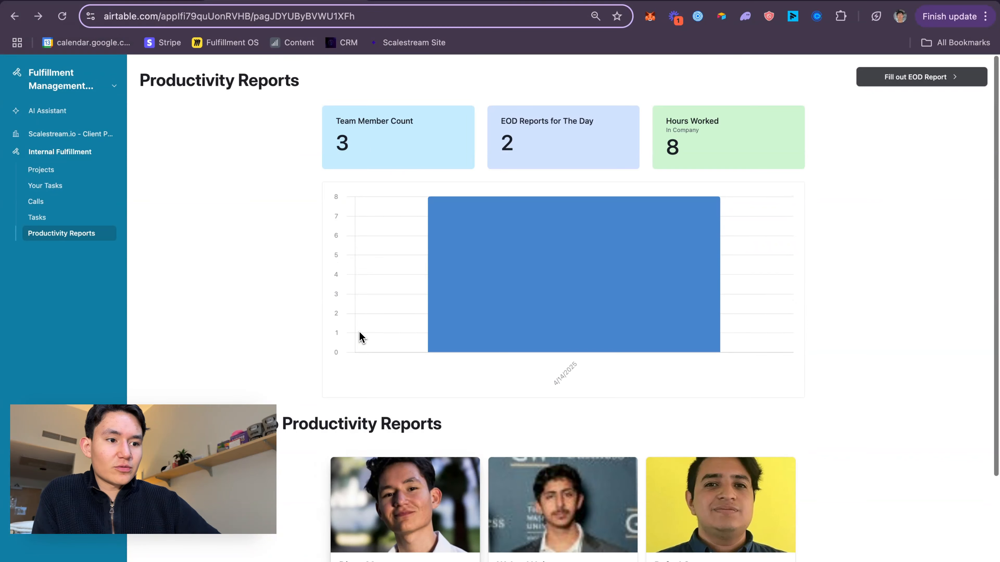
mouse_move(453, 287)
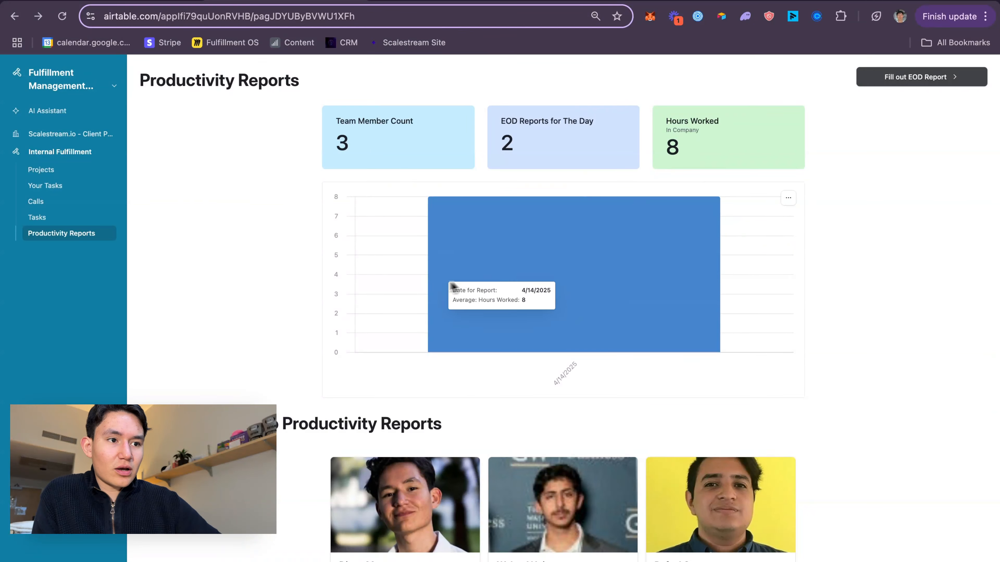
left_click(958, 80)
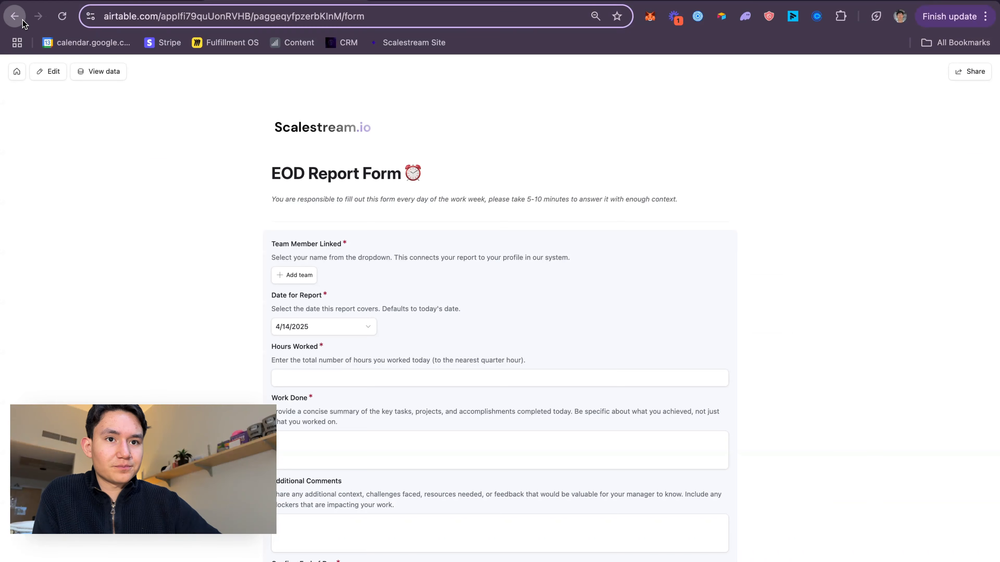
left_click(14, 16)
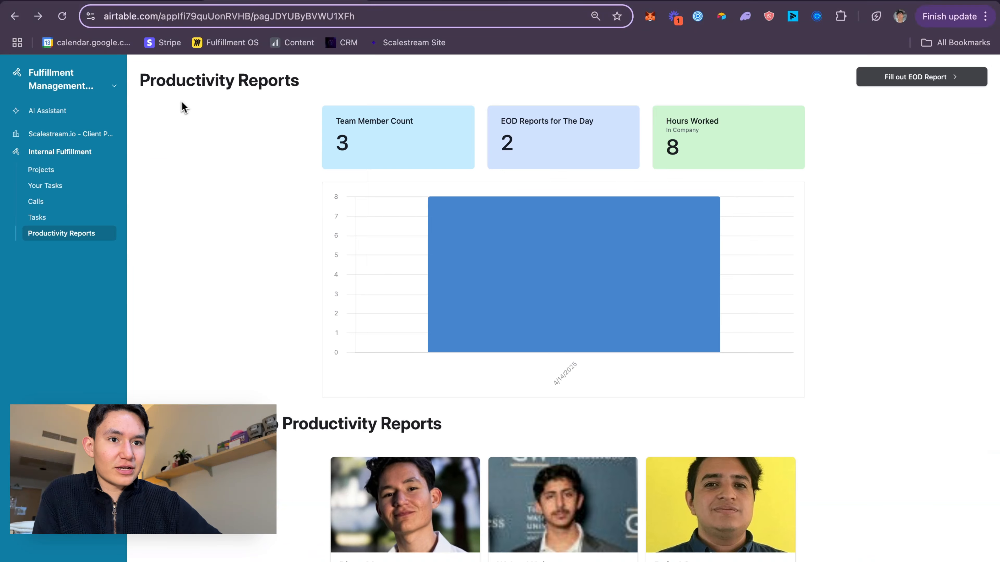
- Reopen the Productivity Reports page in the interface editor and look over its summary numbers, chart and team member gallery
left_click(114, 86)
left_click(104, 111)
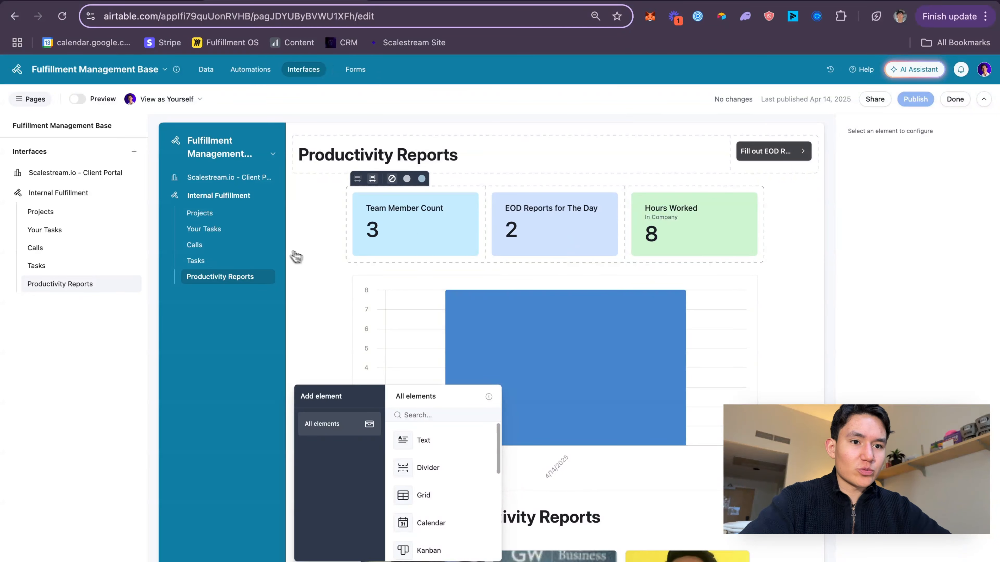
left_click_drag(433, 524, 435, 453)
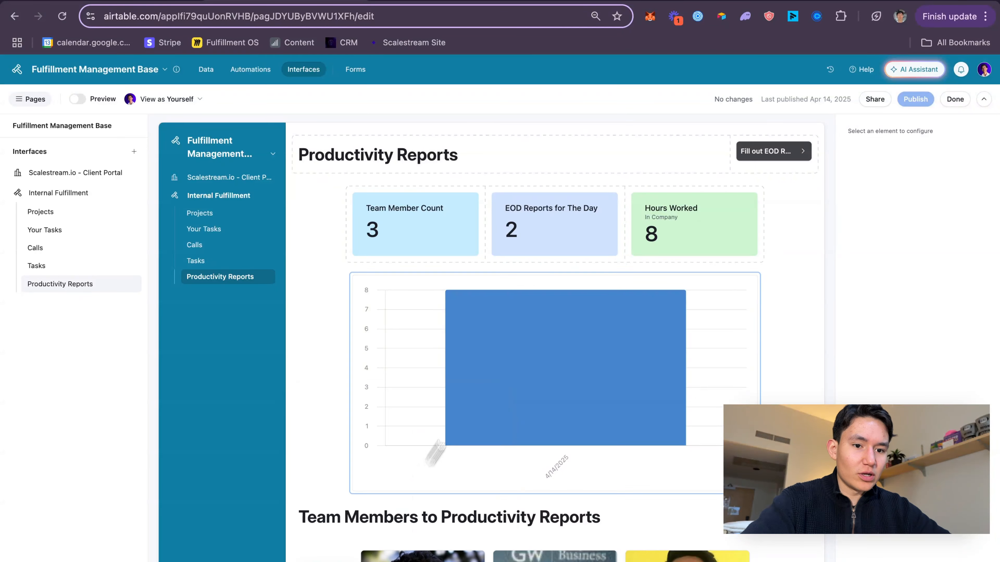
scroll(536, 276, "down", 6)
scroll(535, 277, "up", 4)
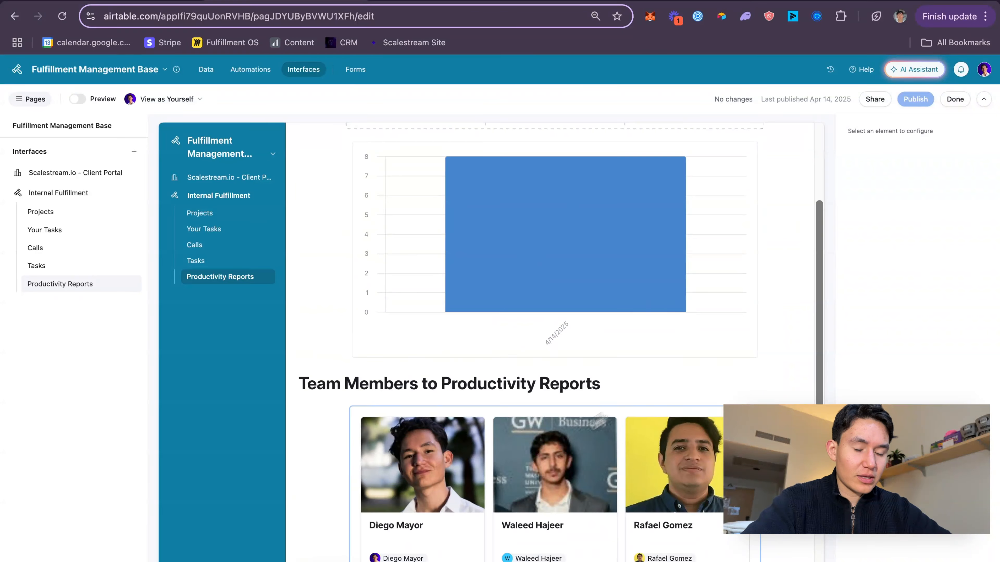
scroll(478, 433, "up", 4)
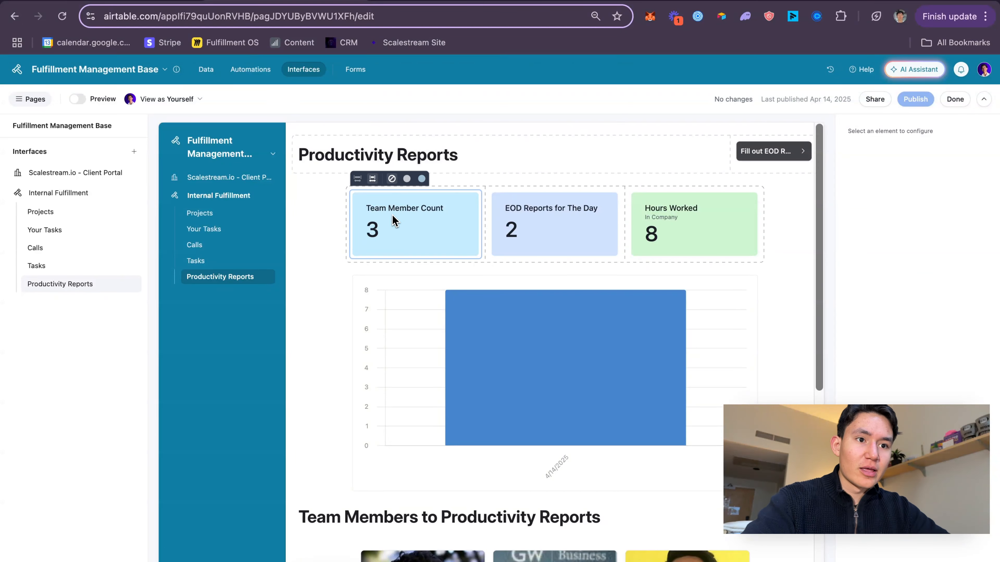
- Switch to the Productivity System board in Miro and review the productivity table, report form and automated flow sections
left_click(128, 1)
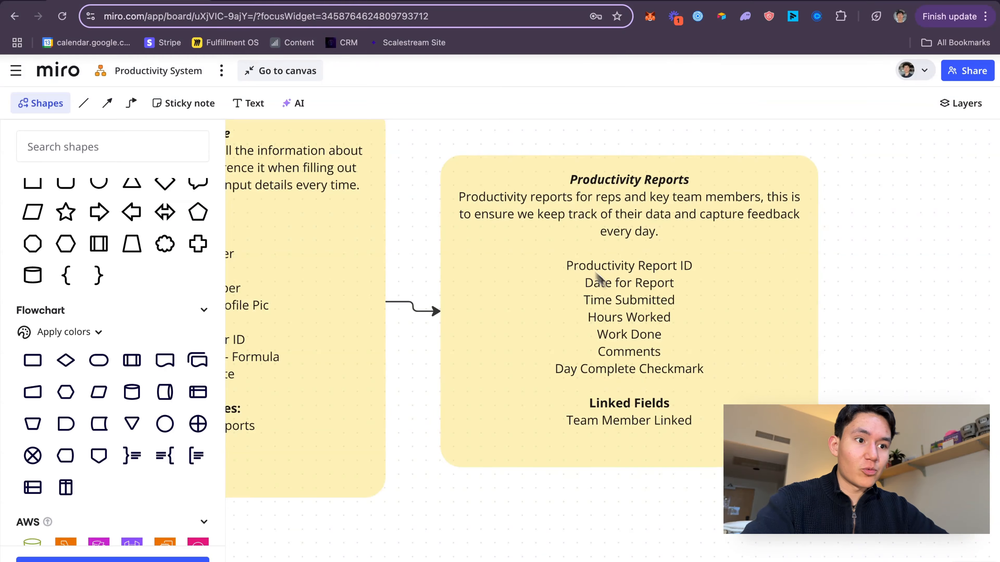
scroll(600, 276, "left", 2)
scroll(600, 276, "down", 5)
scroll(599, 276, "right", 6)
scroll(599, 276, "right", 2)
scroll(599, 276, "up", 3)
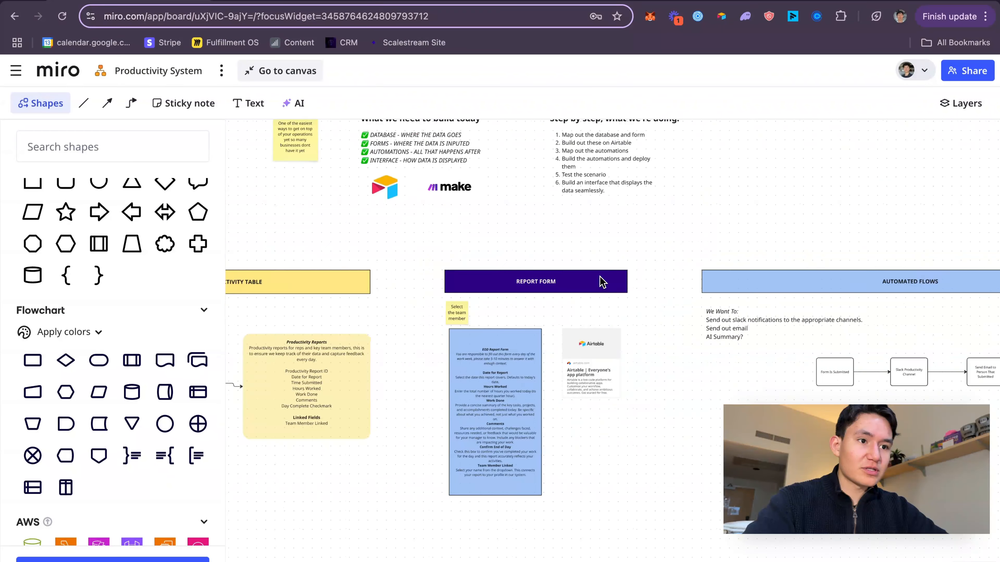
scroll(600, 275, "down", 1)
scroll(600, 275, "up", 1)
- Switch back to Airtable, review the records in the Productivity reports table, and check the eod-reports channel in Slack
left_click(286, 1)
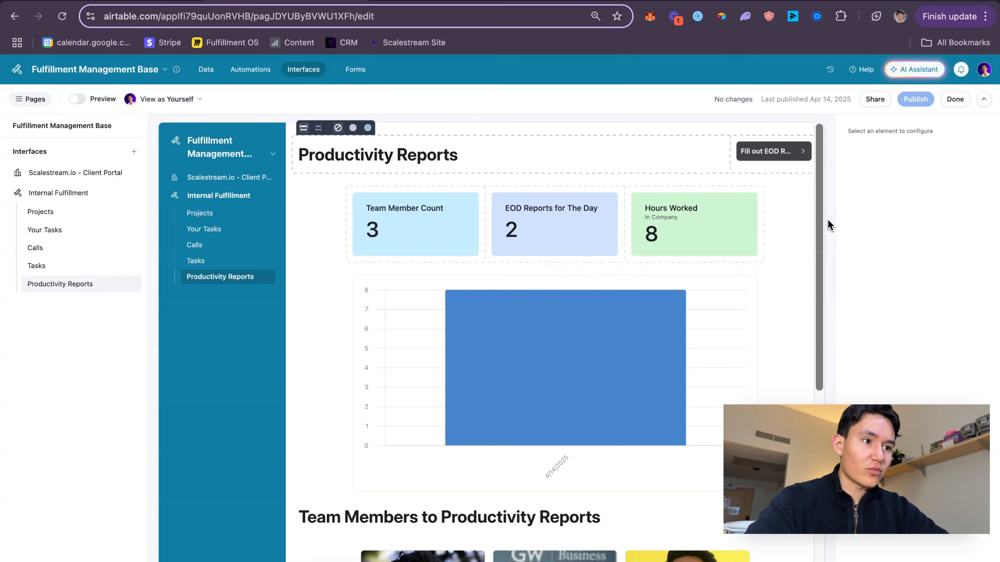
left_click(206, 70)
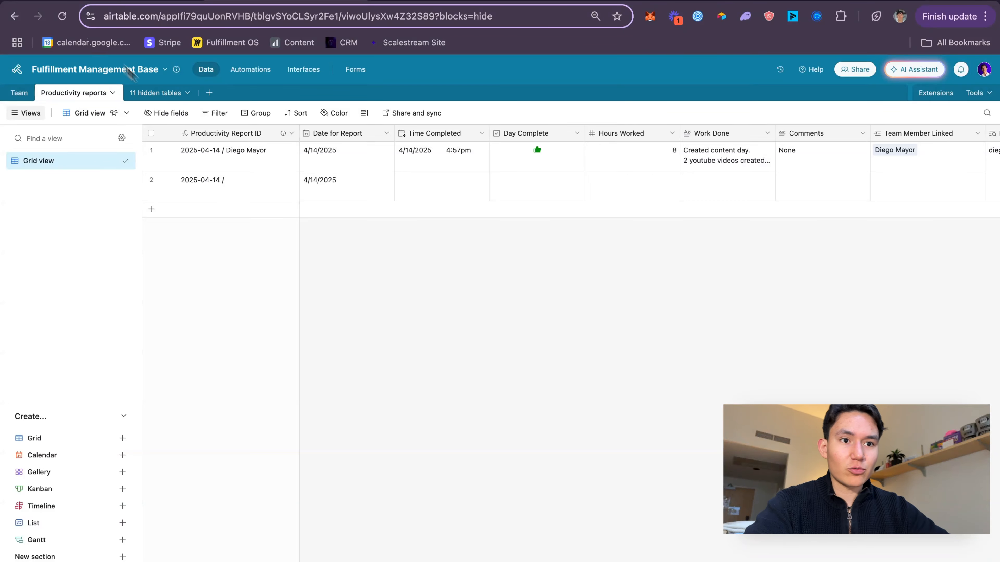
scroll(338, 163, "right", 3)
scroll(338, 162, "left", 3)
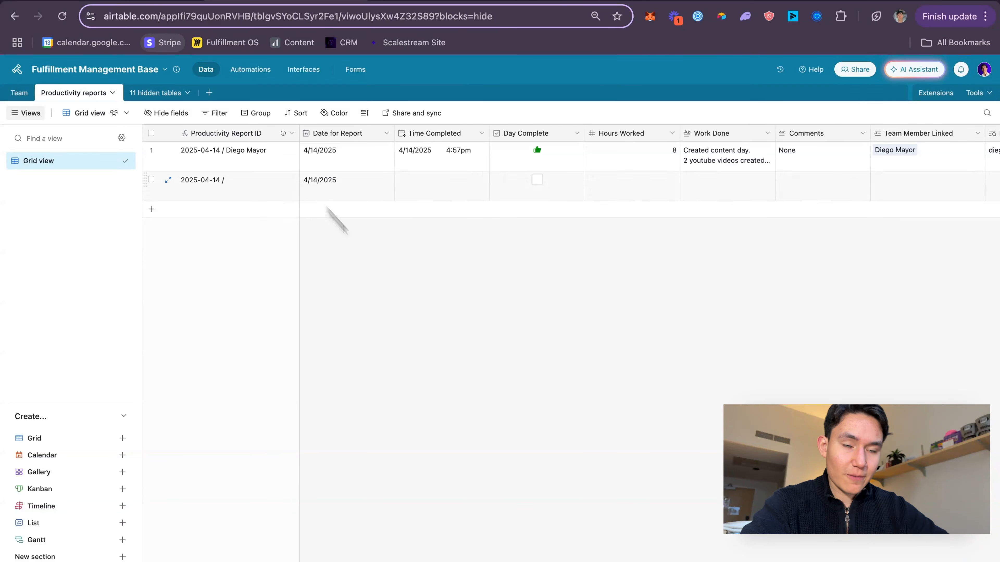
key("ctrl+Left")
key("ctrl+Right")
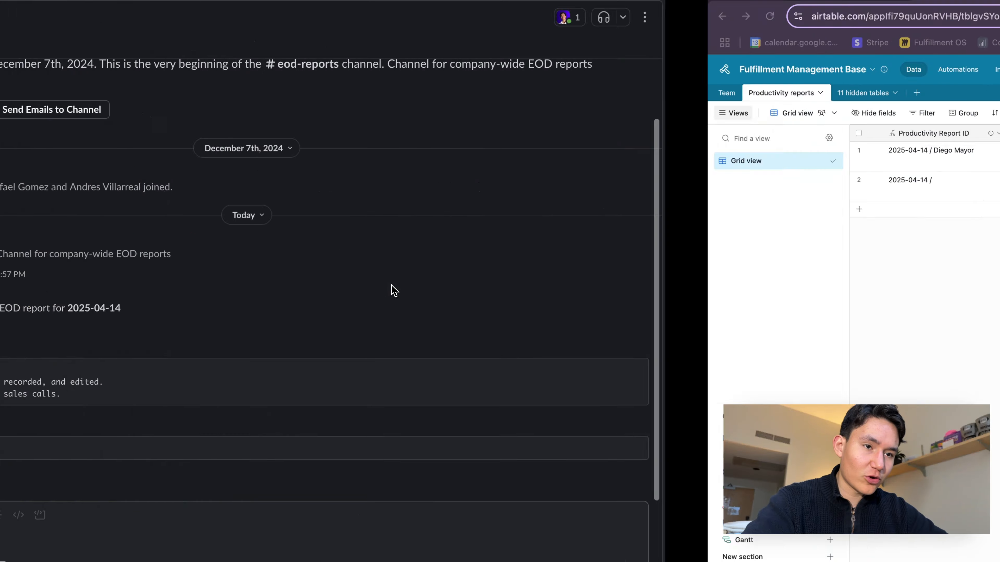
- Return to the Miro board and bring the whole Productivity Report System Buildout plan into view
left_click(181, 1)
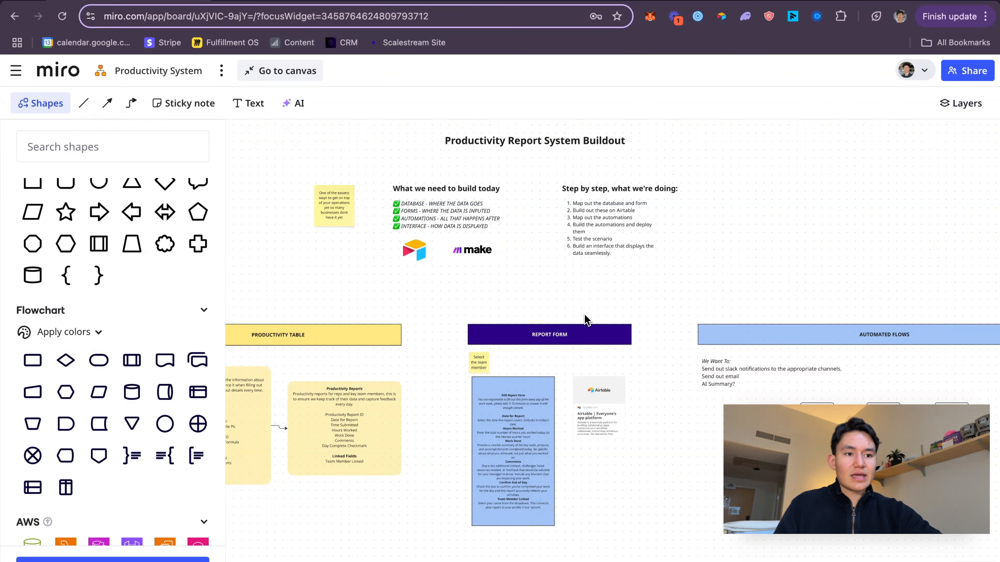
scroll(584, 319, "left", 1)
scroll(585, 319, "down", 4)
scroll(585, 320, "right", 1)
scroll(585, 320, "down", 1)
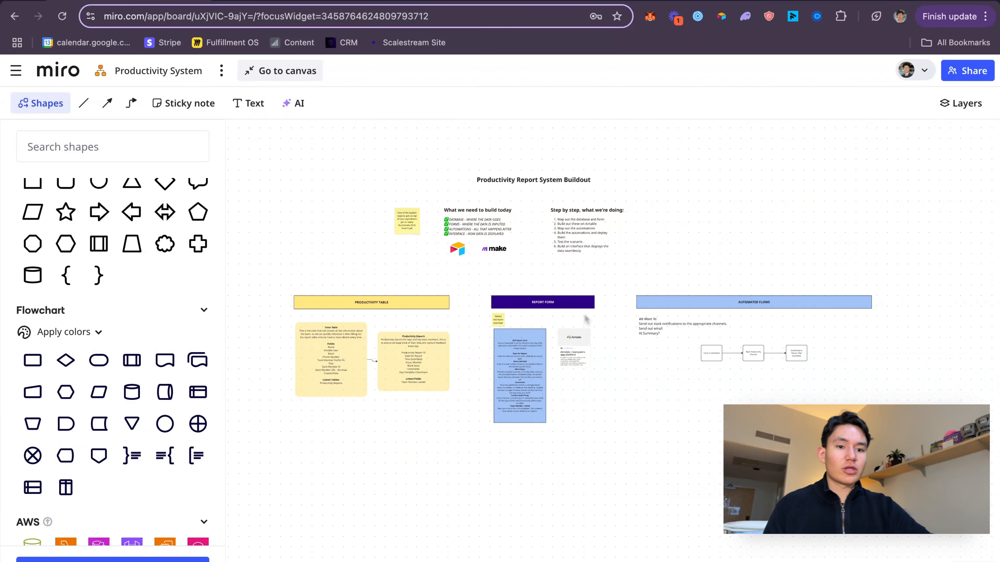